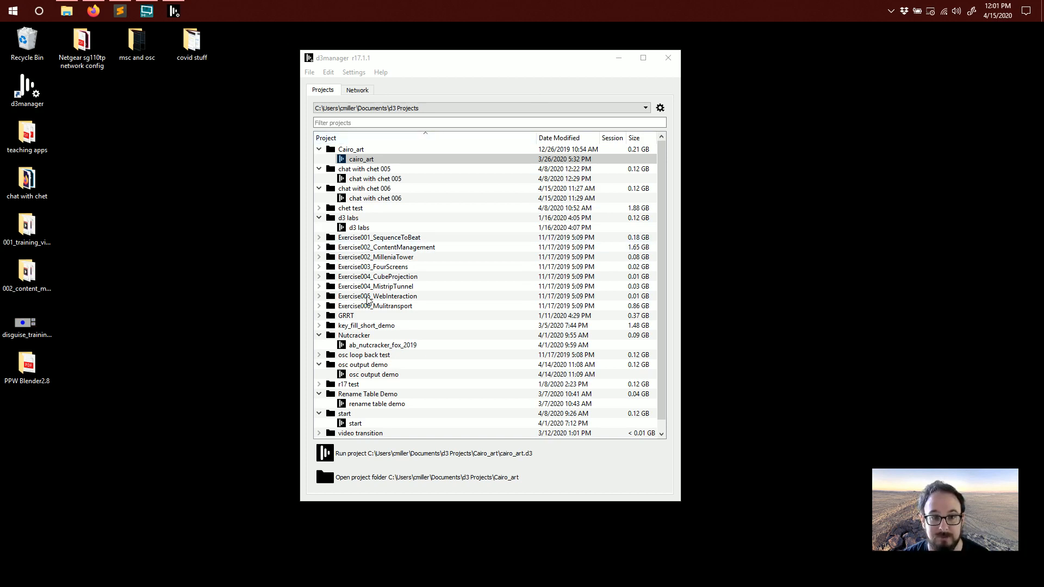
# Launch WATCHOUT Production from the WATCHOUT 6 group in the Start menu
pyautogui.click(13, 11)
pyautogui.scroll(-20, 70, 275)
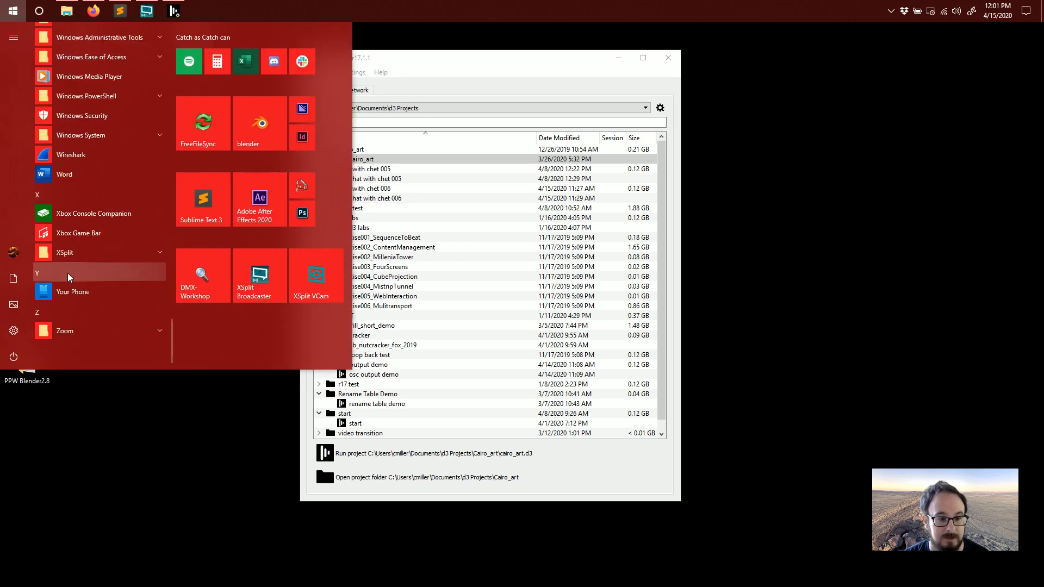
pyautogui.scroll(4, 80, 187)
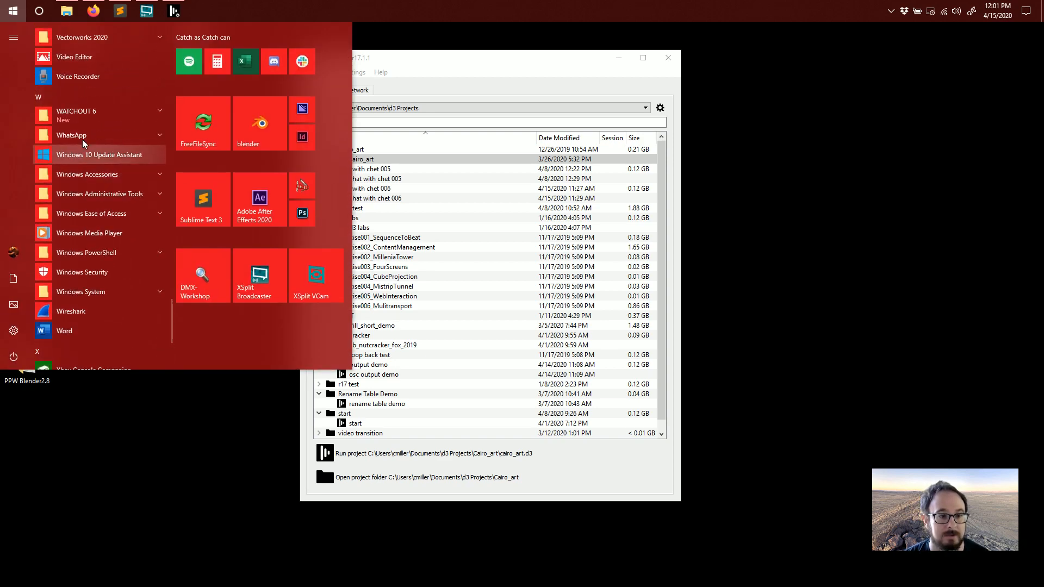
pyautogui.click(79, 112)
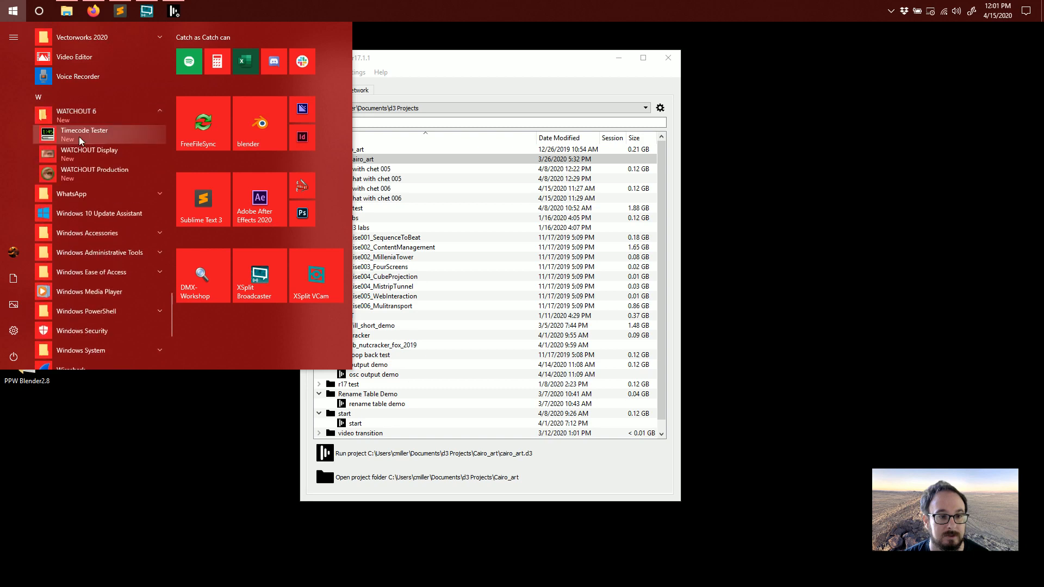
pyautogui.click(97, 171)
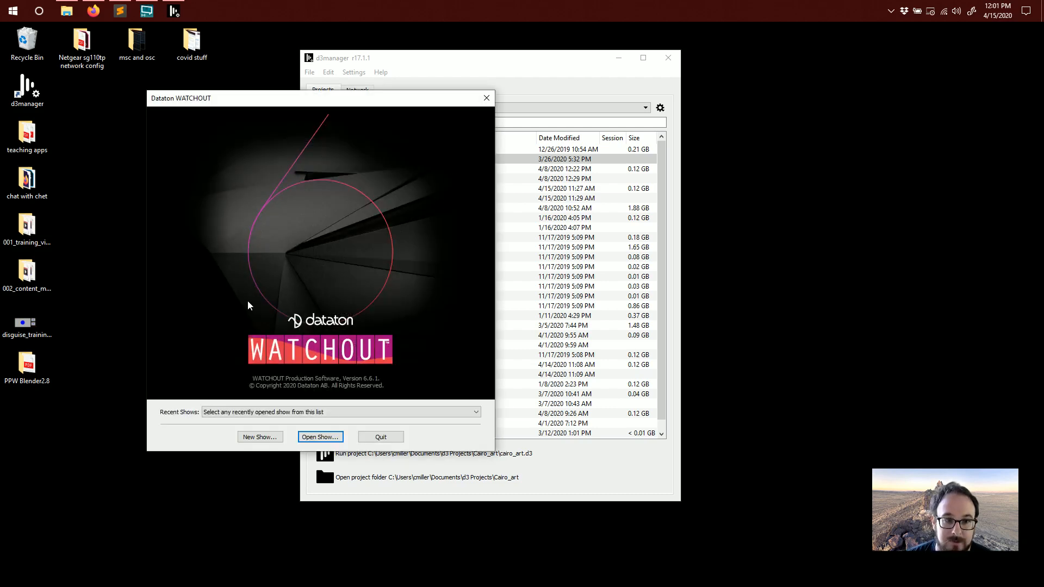
# Arrange the WATCHOUT launcher and d3manager windows side by side on the desktop
pyautogui.click(310, 413)
pyautogui.click(174, 419)
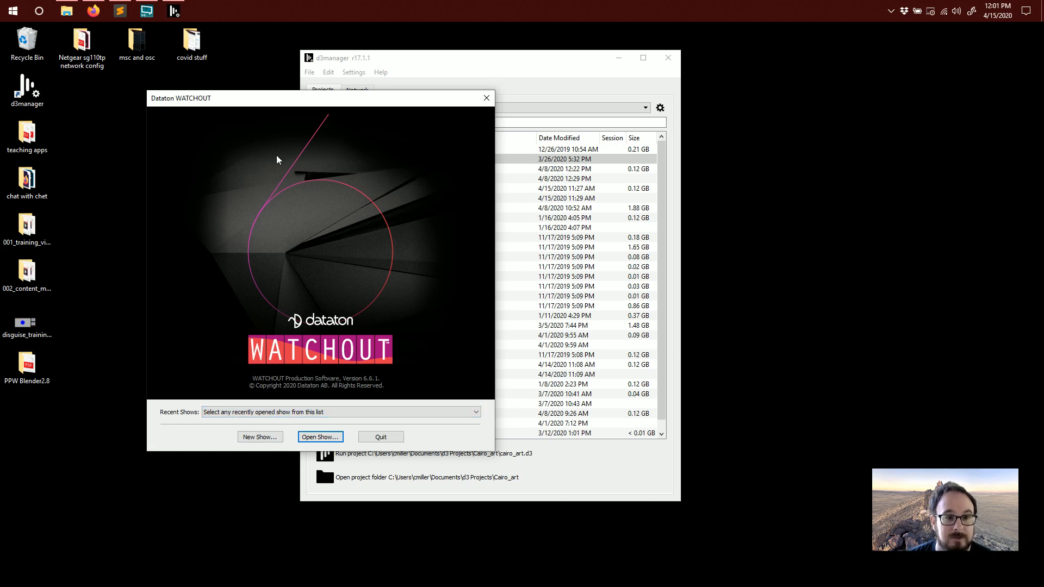
pyautogui.moveTo(278, 96); pyautogui.dragTo(242, 125)
pyautogui.moveTo(464, 63); pyautogui.dragTo(658, 84)
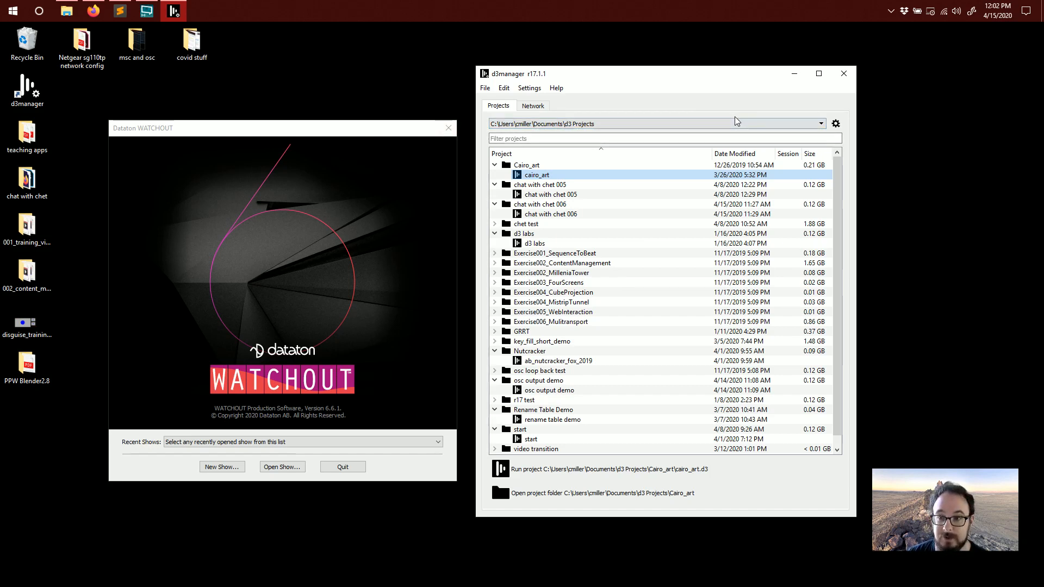
# Examine the d3 Projects folder options and the Network tab's machine list and adapter choices
pyautogui.click(836, 123)
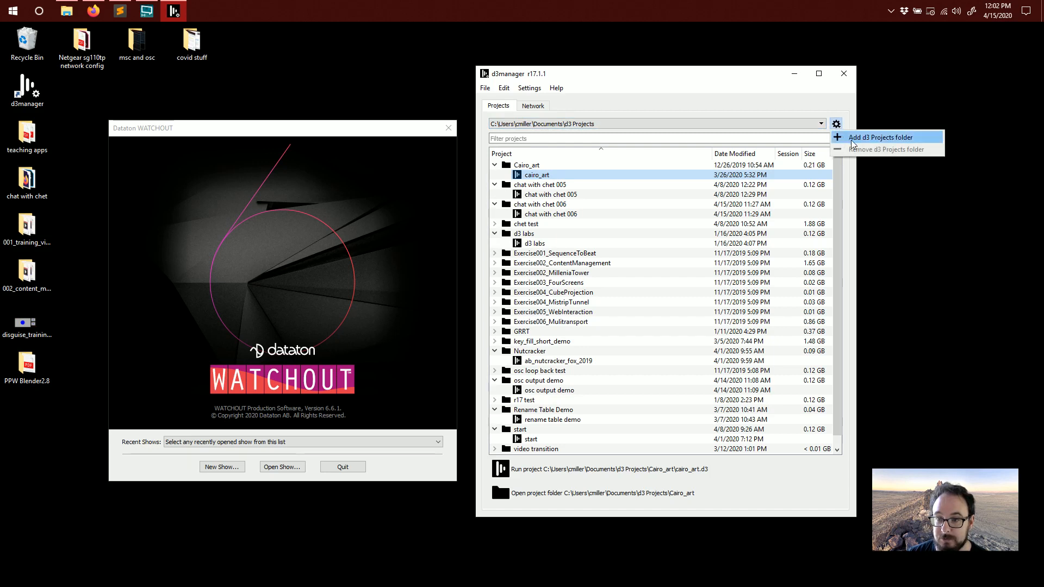
pyautogui.click(812, 116)
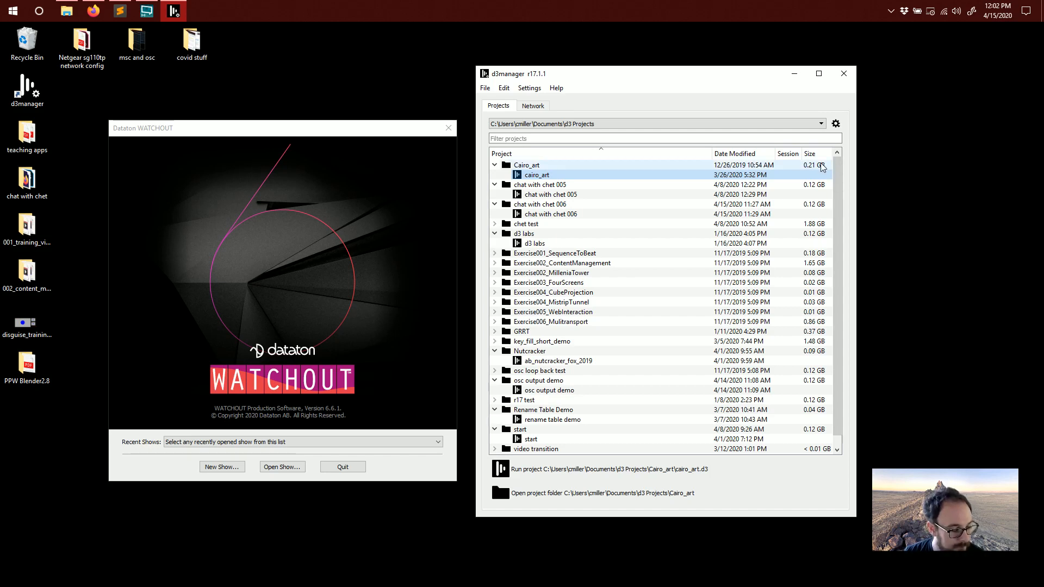
pyautogui.click(534, 107)
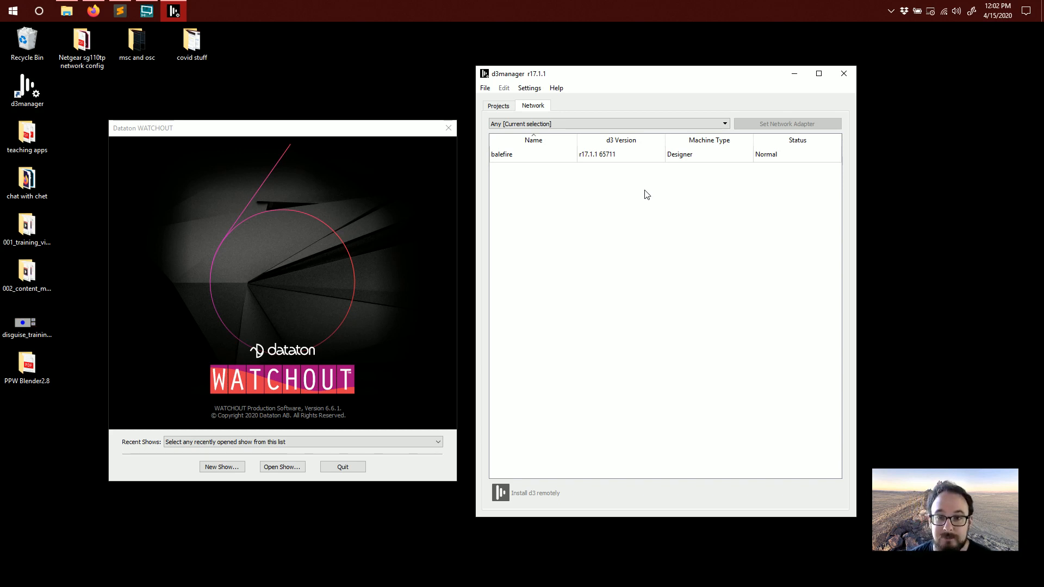
pyautogui.click(654, 122)
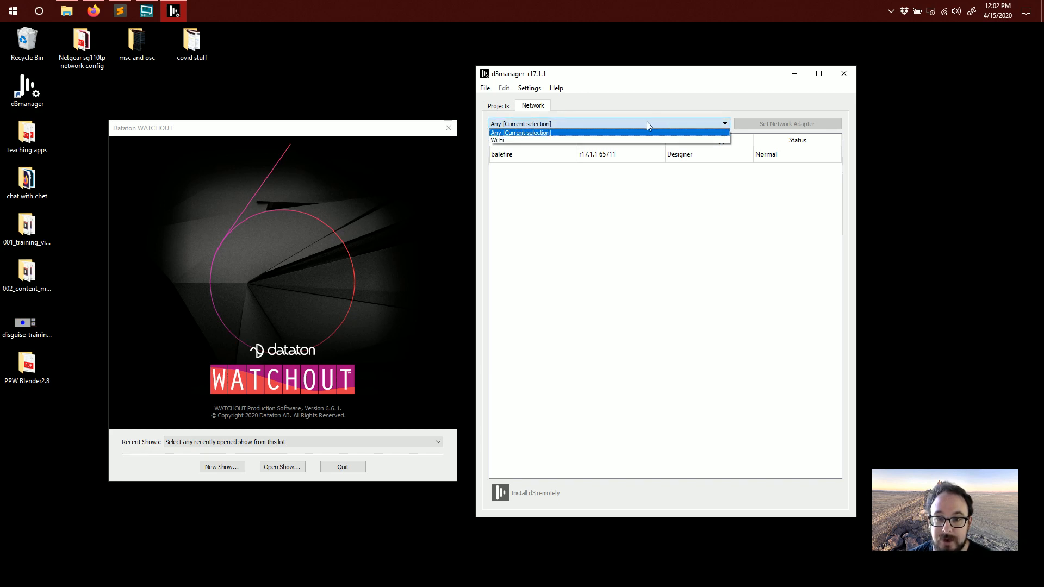
pyautogui.click(628, 223)
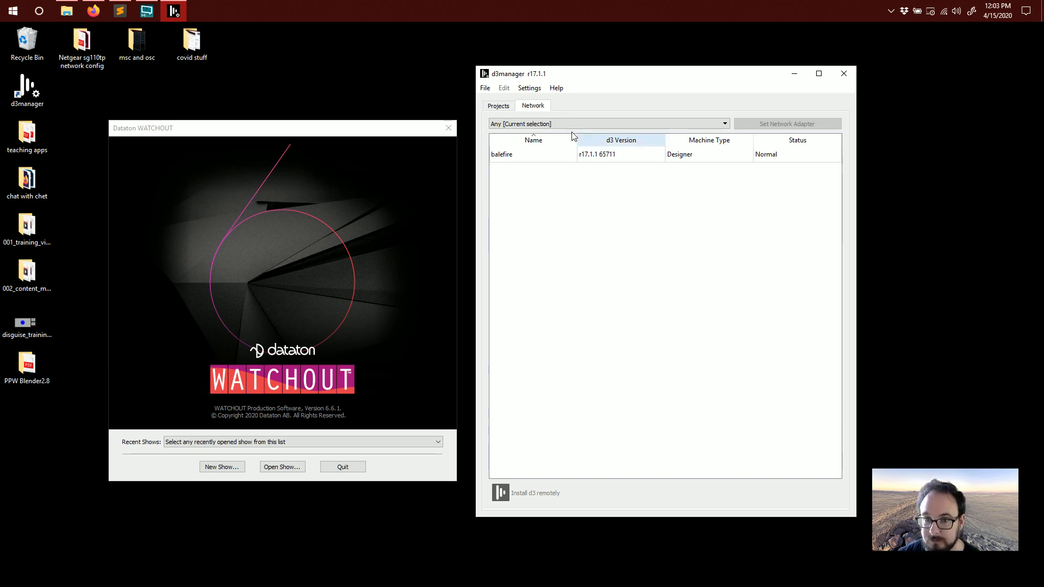
pyautogui.click(505, 105)
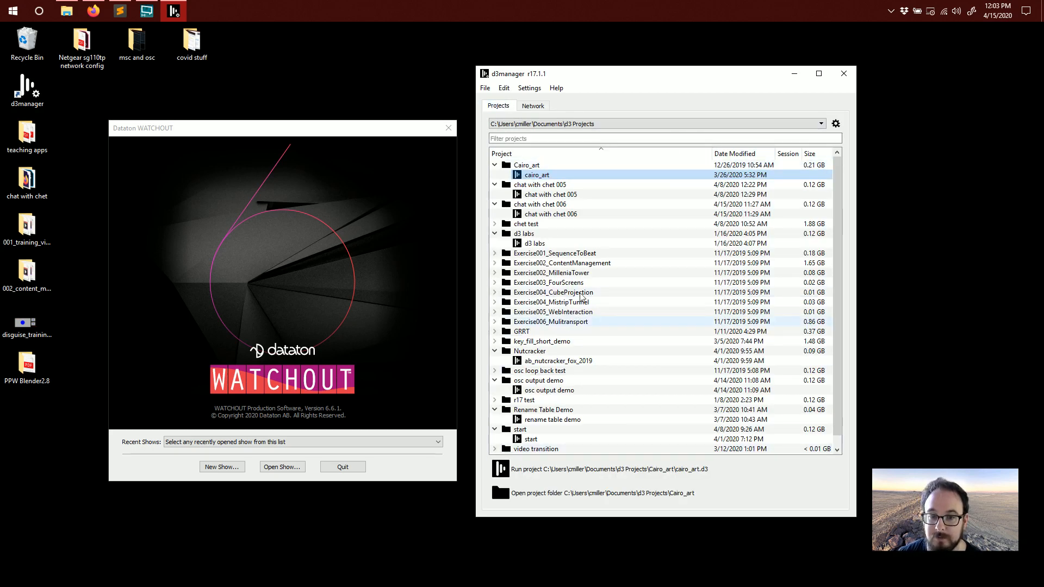
# Open the project folder of the chat with chet 006 project in File Explorer
pyautogui.click(541, 205)
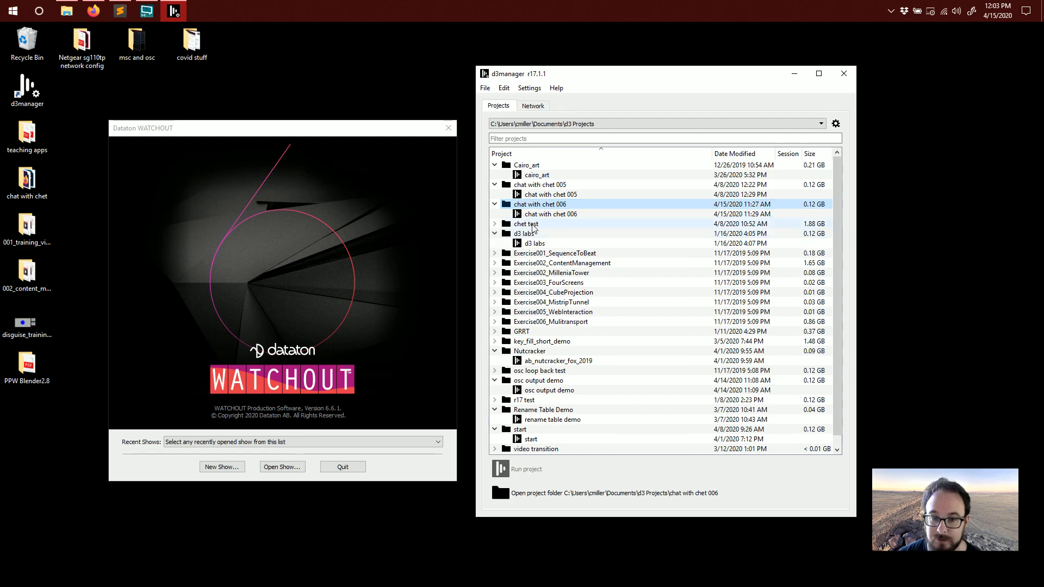
pyautogui.rightClick(541, 208)
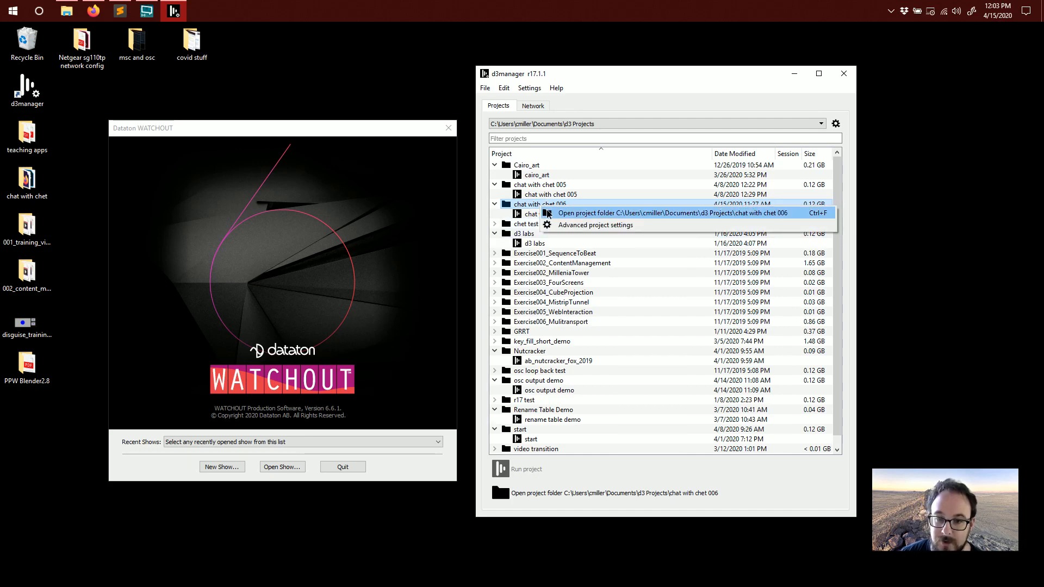
pyautogui.click(546, 211)
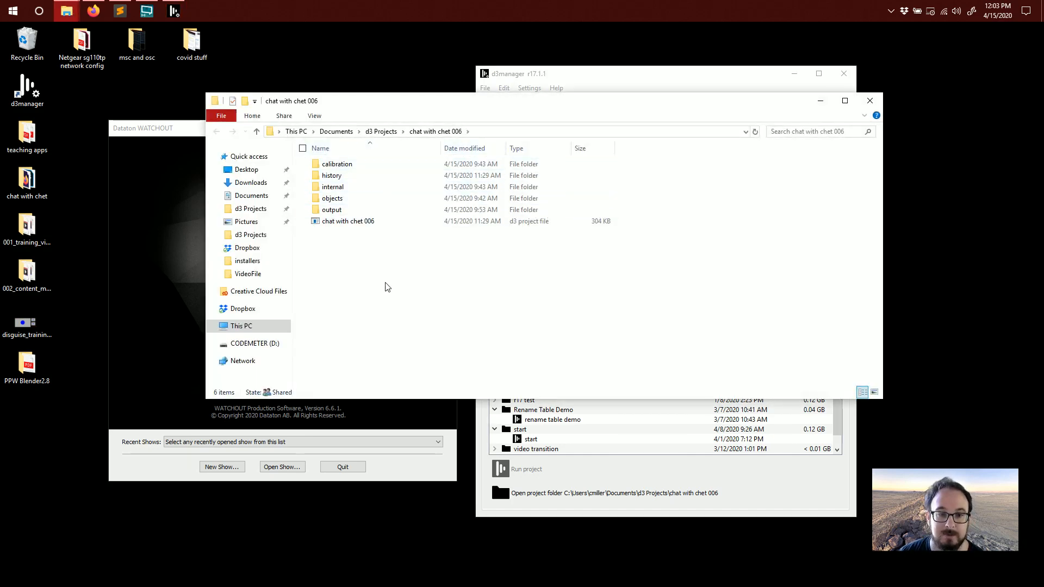
# Go to the objects > VideoFile folder and move the 001_training_videos folder from the desktop into it
pyautogui.doubleClick(368, 199)
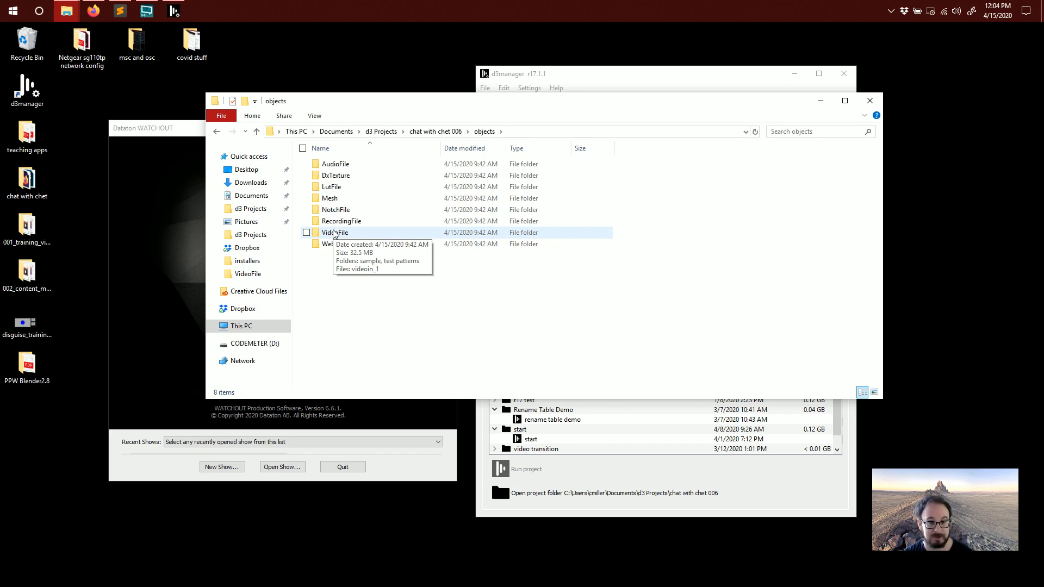
pyautogui.doubleClick(333, 175)
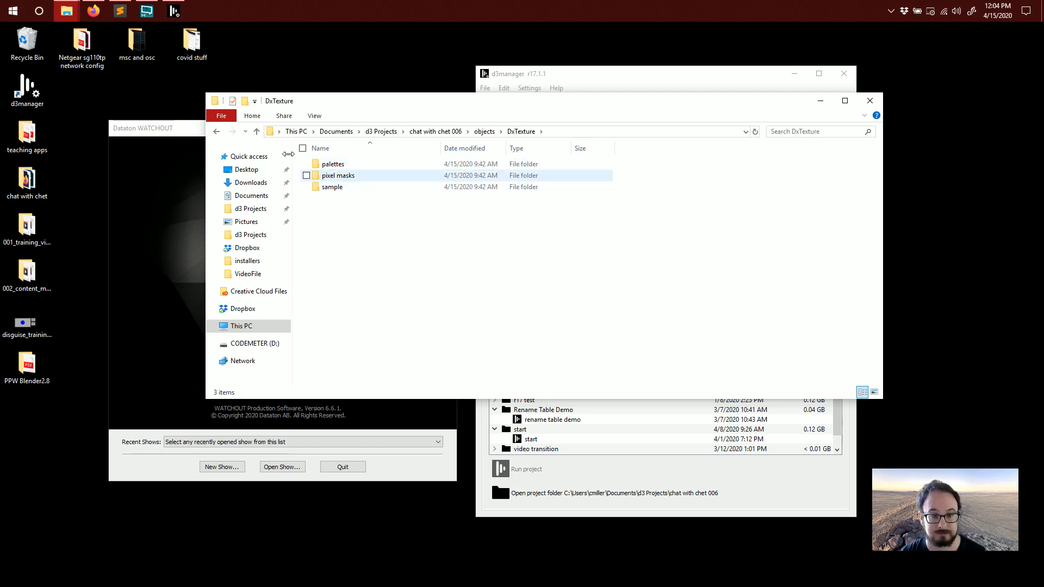
pyautogui.click(214, 133)
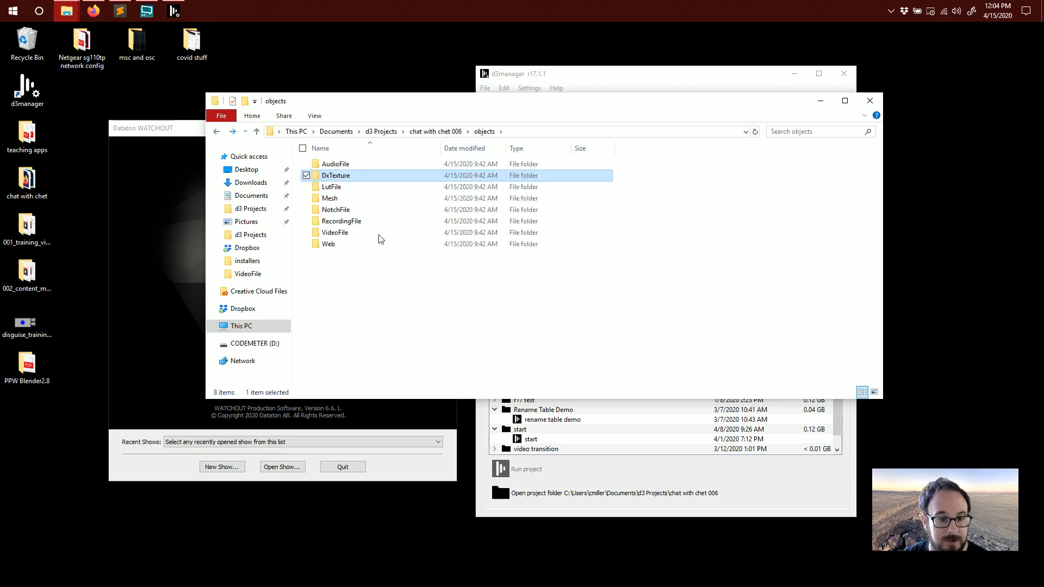
pyautogui.doubleClick(351, 234)
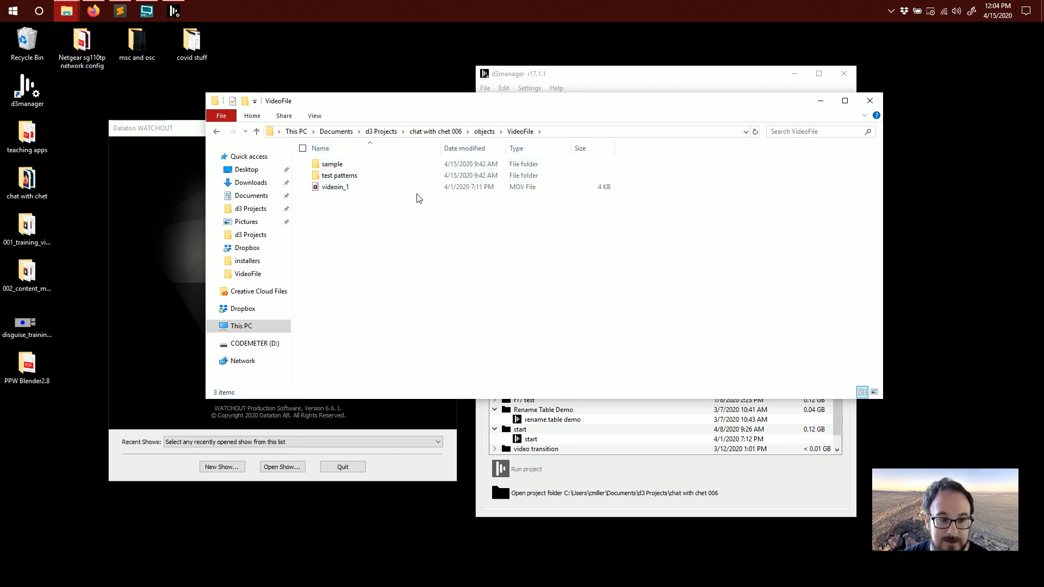
pyautogui.moveTo(19, 227); pyautogui.dragTo(403, 226)
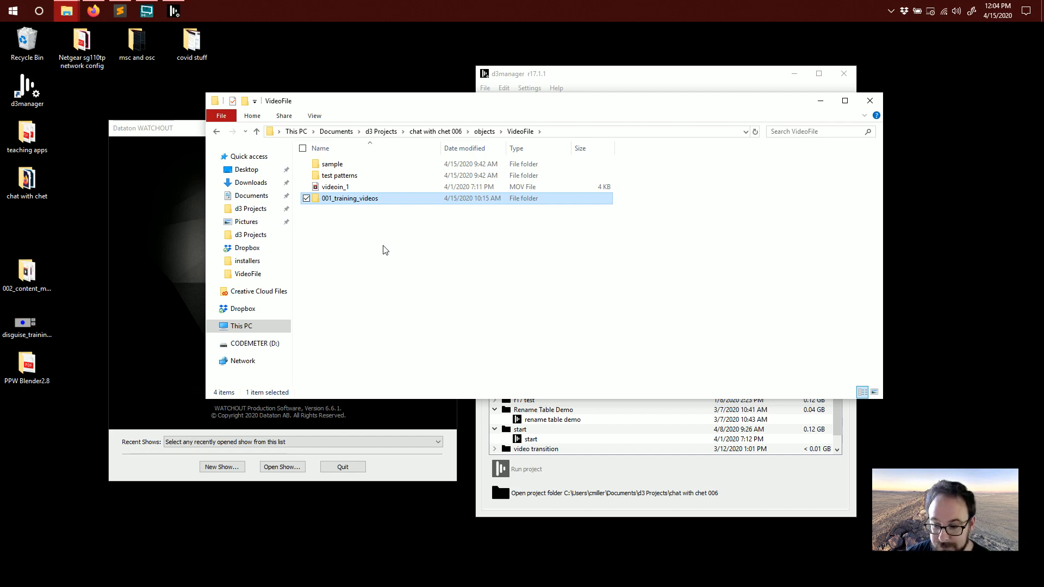
# Run the chat with chet 006 project from d3manager
pyautogui.click(543, 76)
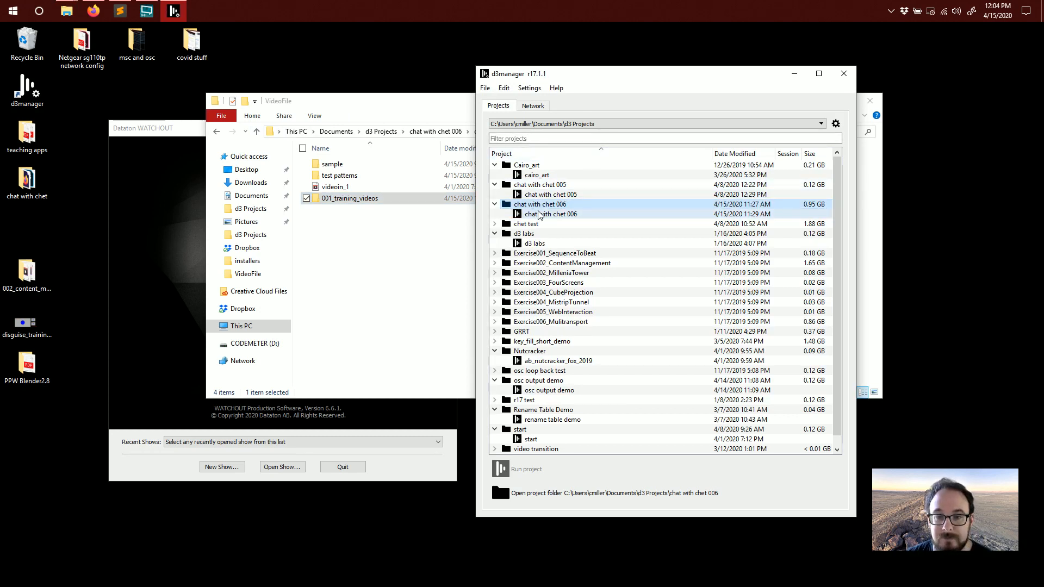
pyautogui.click(540, 215)
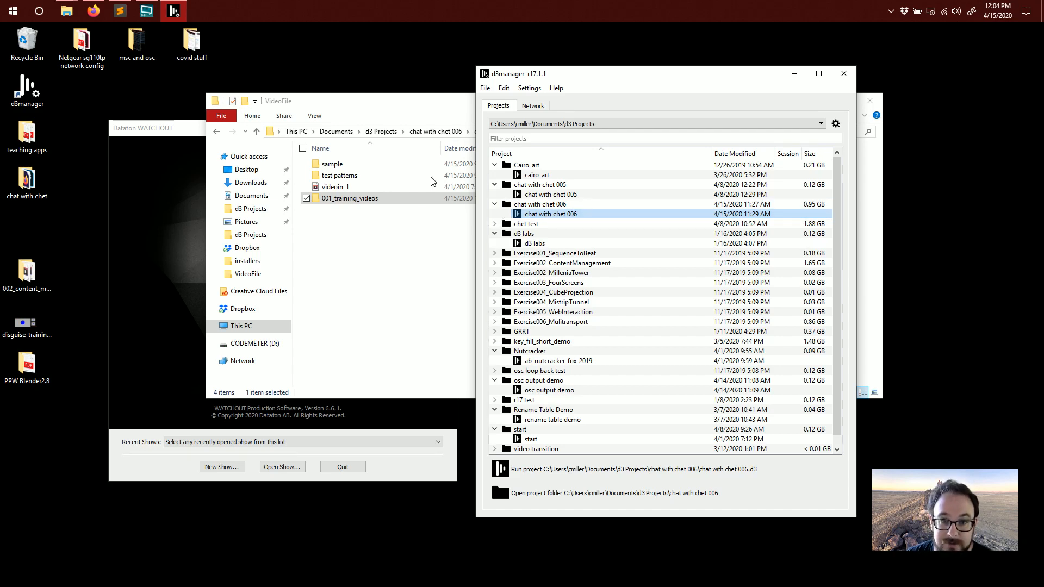
pyautogui.doubleClick(563, 214)
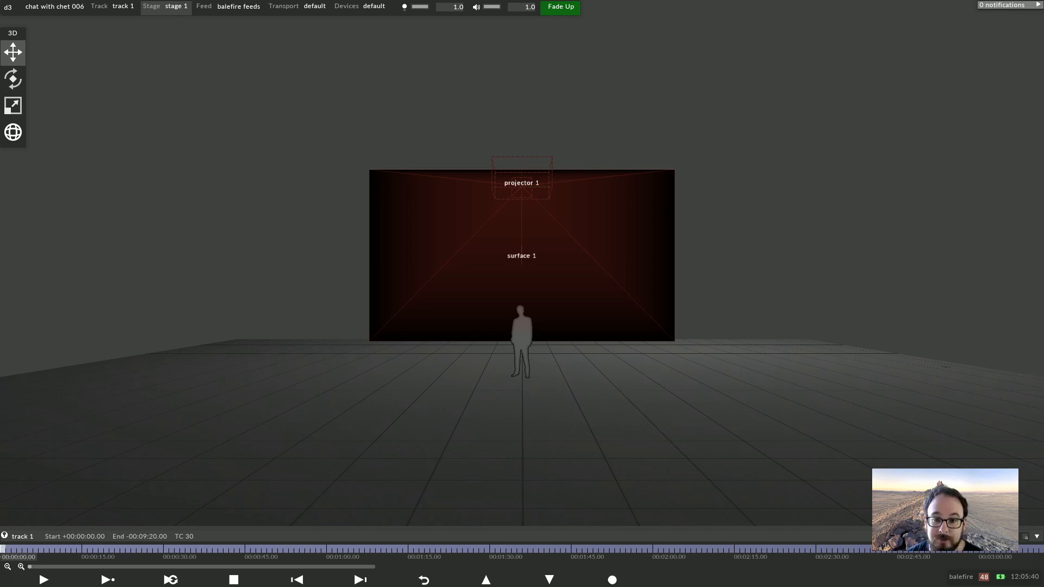
# Examine the stage visualiser and the Feed view's outputs before returning to the stage
pyautogui.scroll(-5, 522, 272)
pyautogui.scroll(4, 522, 272)
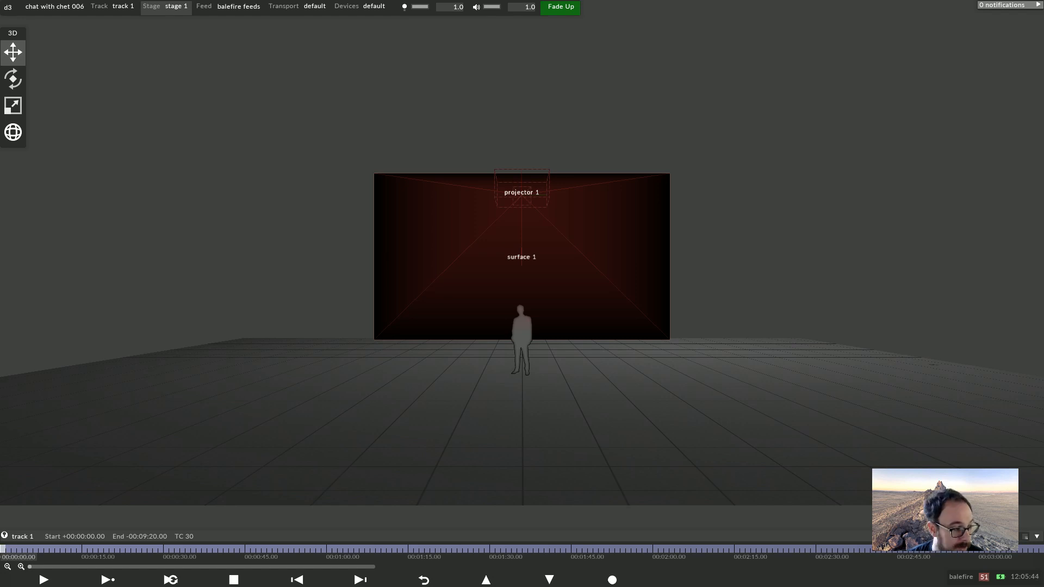
pyautogui.scroll(-3, 522, 272)
pyautogui.scroll(3, 522, 272)
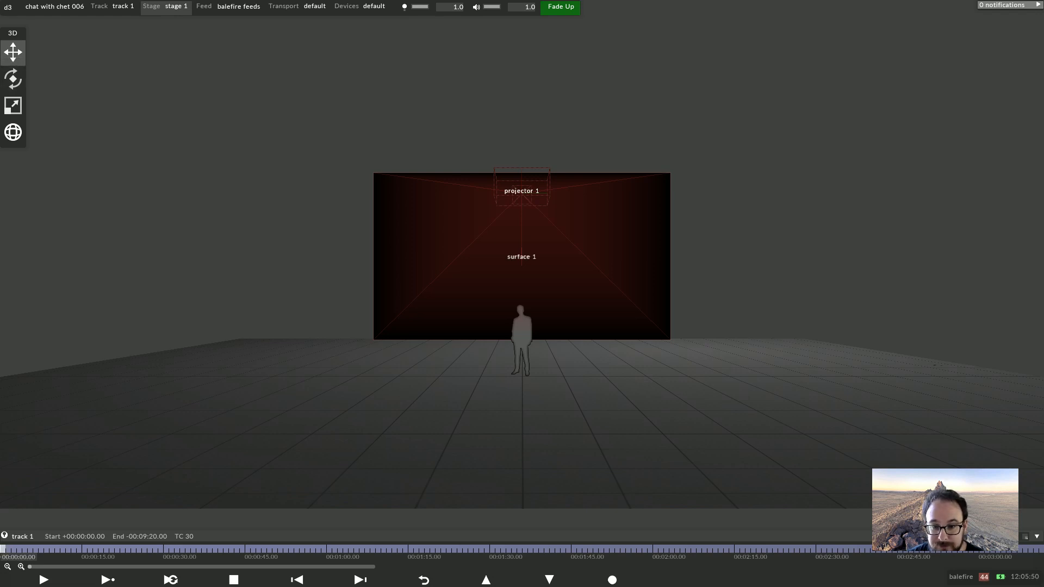
pyautogui.moveTo(522, 272); pyautogui.dragTo(506, 290)
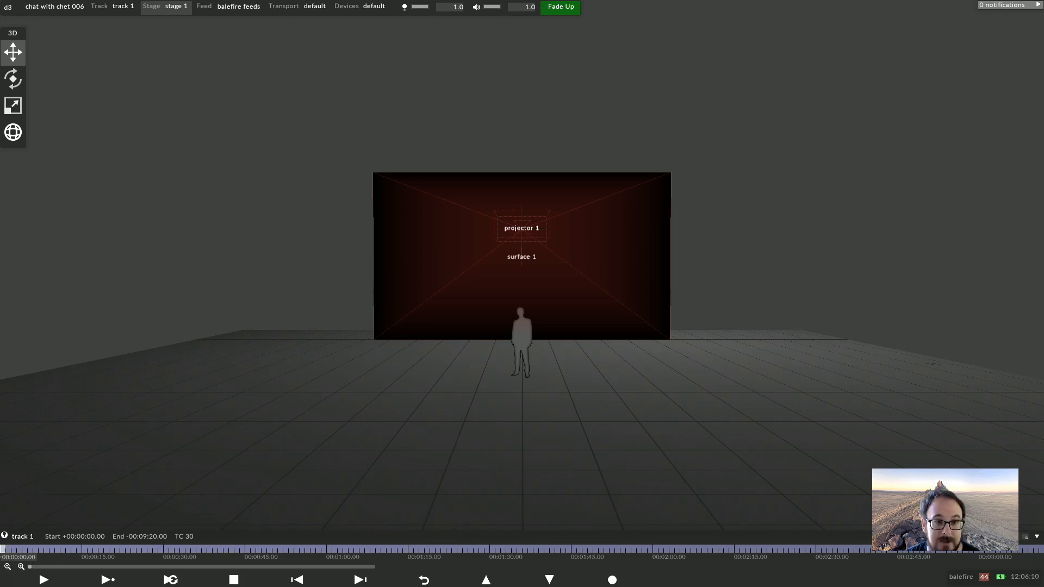
pyautogui.click(229, 7)
pyautogui.scroll(-3, 543, 231)
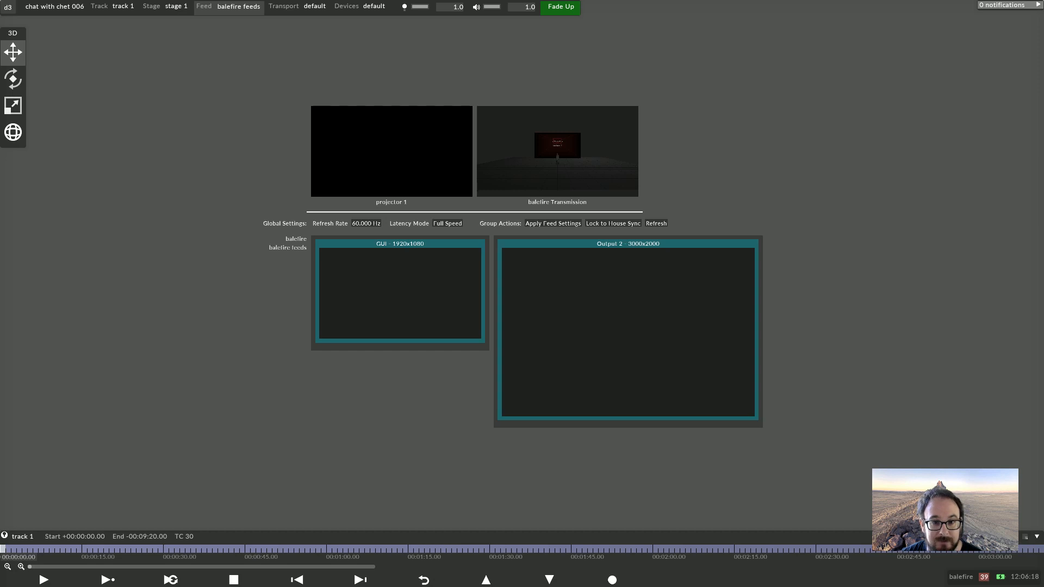
pyautogui.click(166, 7)
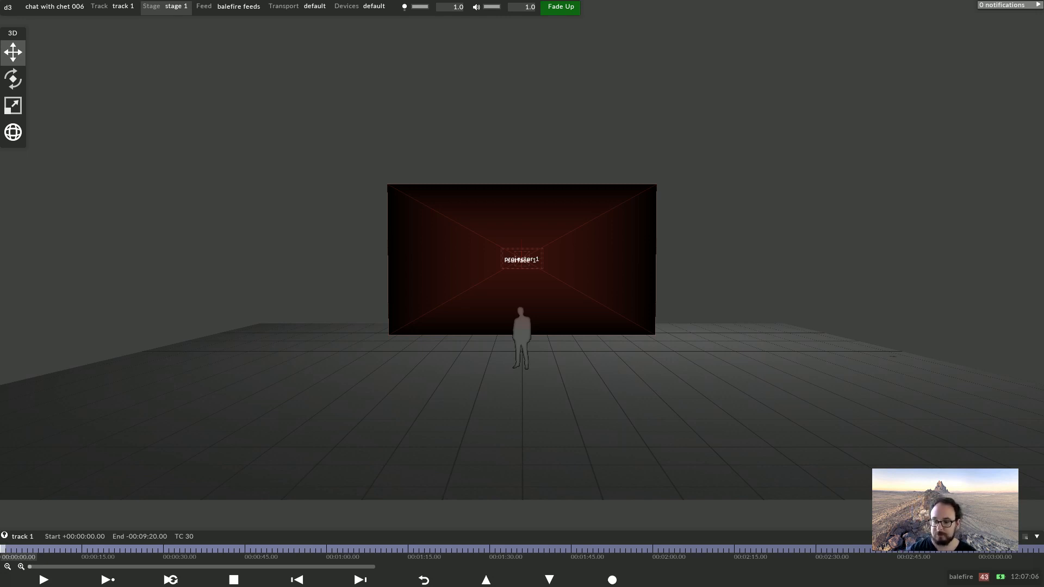
# Orbit around the stage and open the surface 1 and projector 1 editors to inspect their settings
pyautogui.moveTo(489, 408); pyautogui.dragTo(622, 429)
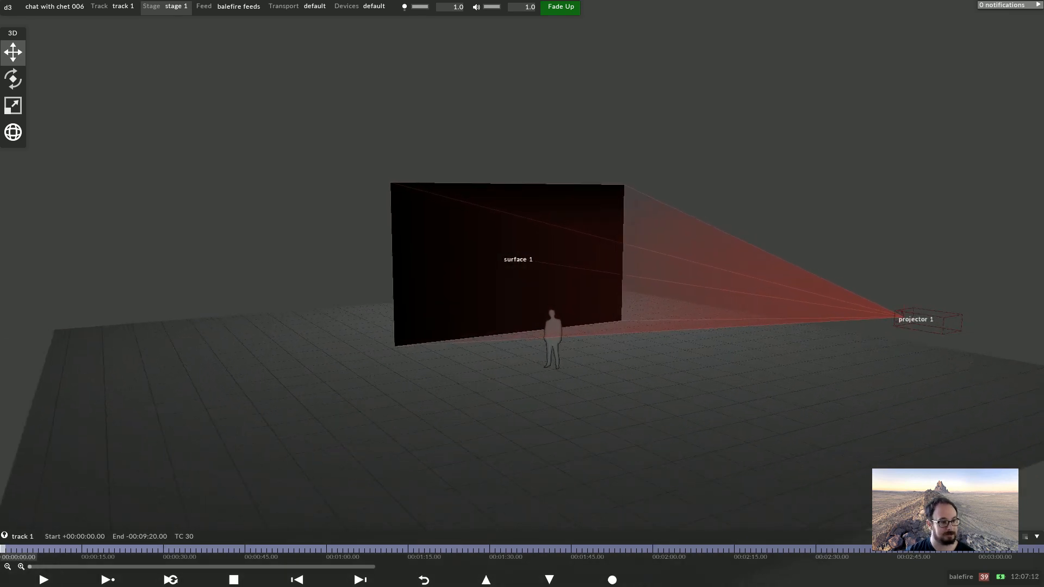
pyautogui.moveTo(623, 419); pyautogui.dragTo(526, 375)
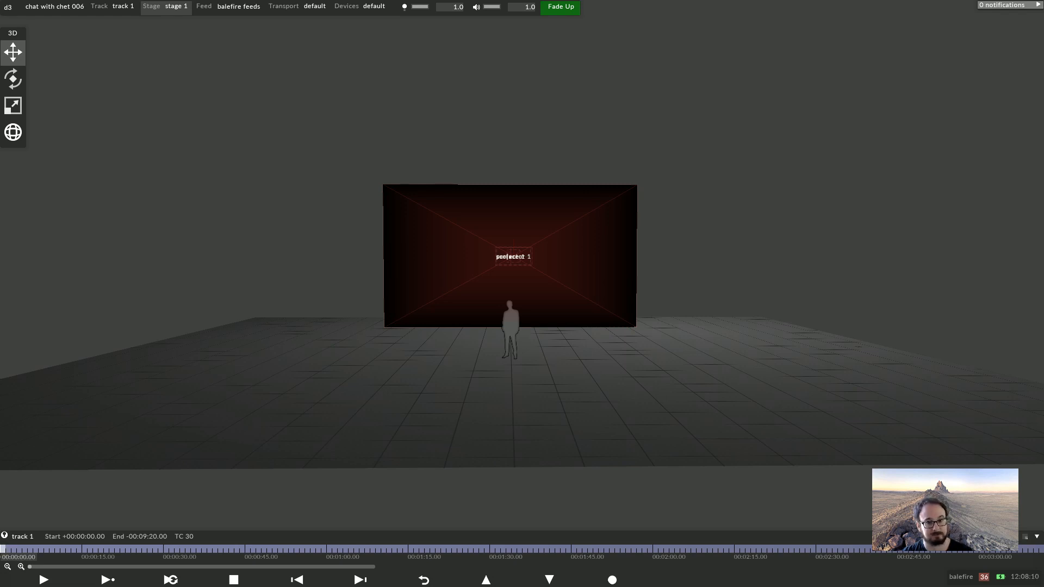
pyautogui.moveTo(522, 381); pyautogui.dragTo(593, 395)
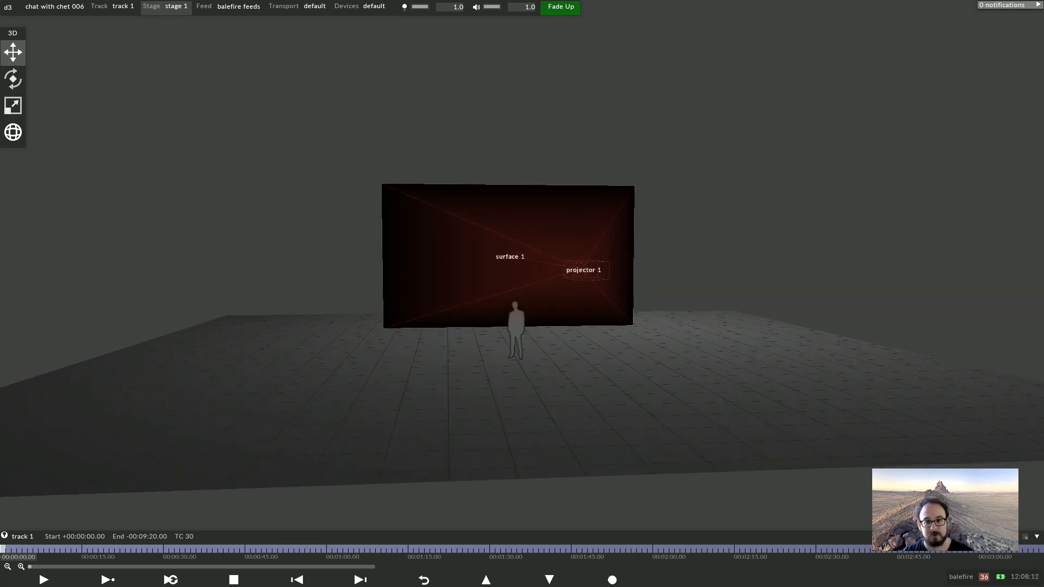
pyautogui.rightClick(544, 289)
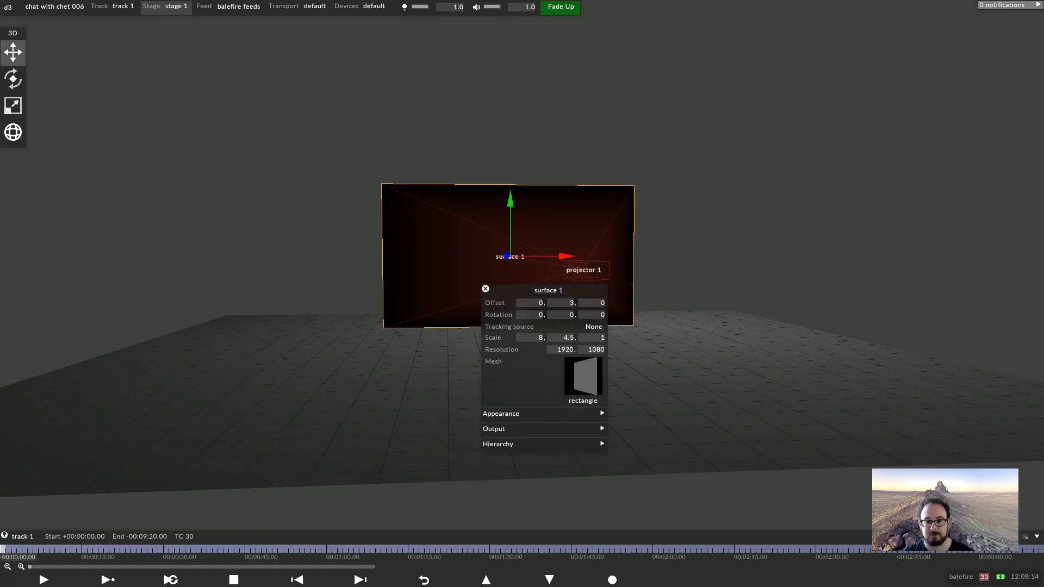
pyautogui.rightClick(585, 276)
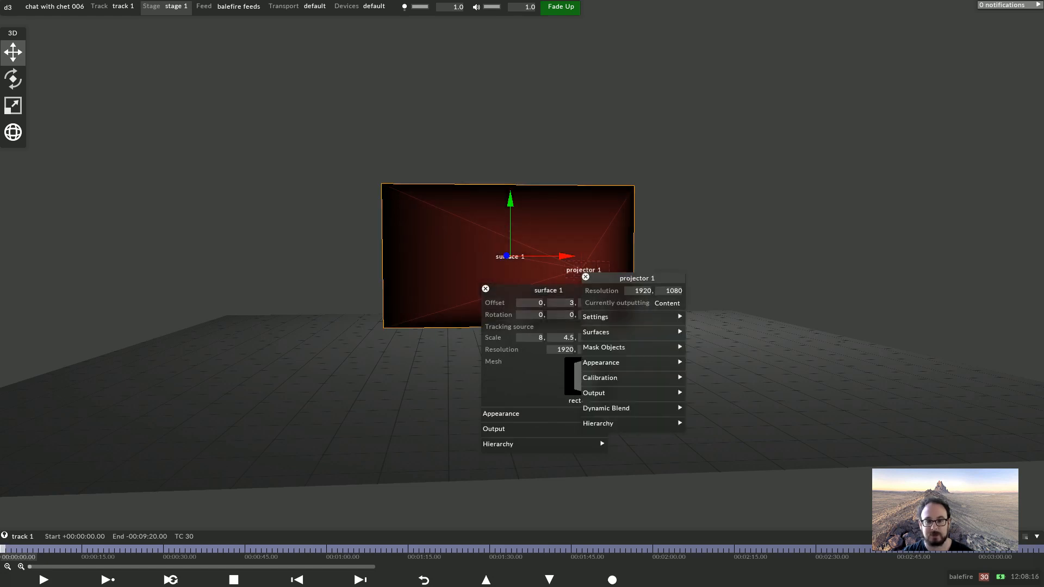
pyautogui.click(486, 289)
pyautogui.press('Escape')
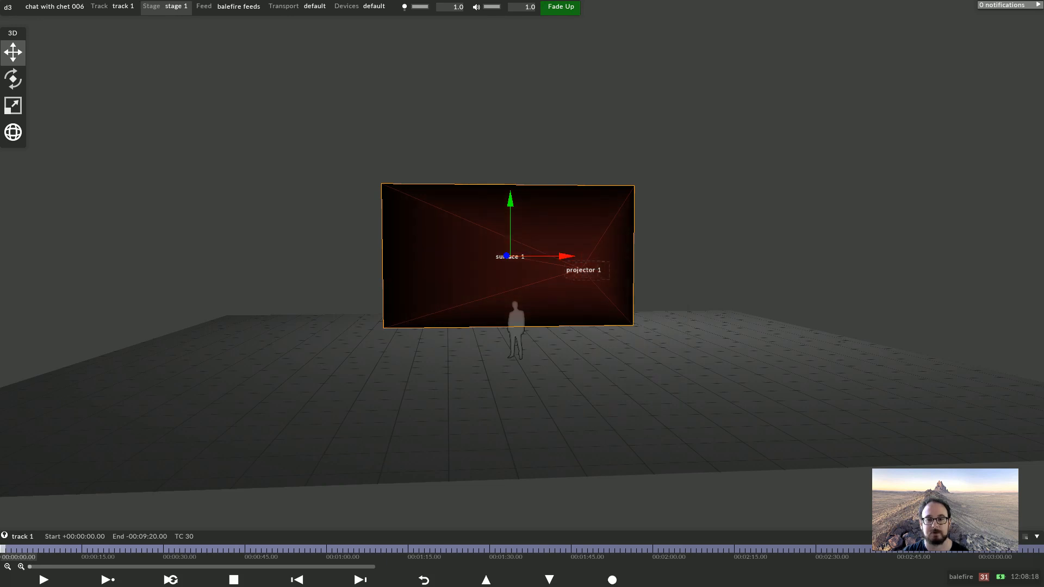
pyautogui.press('Escape')
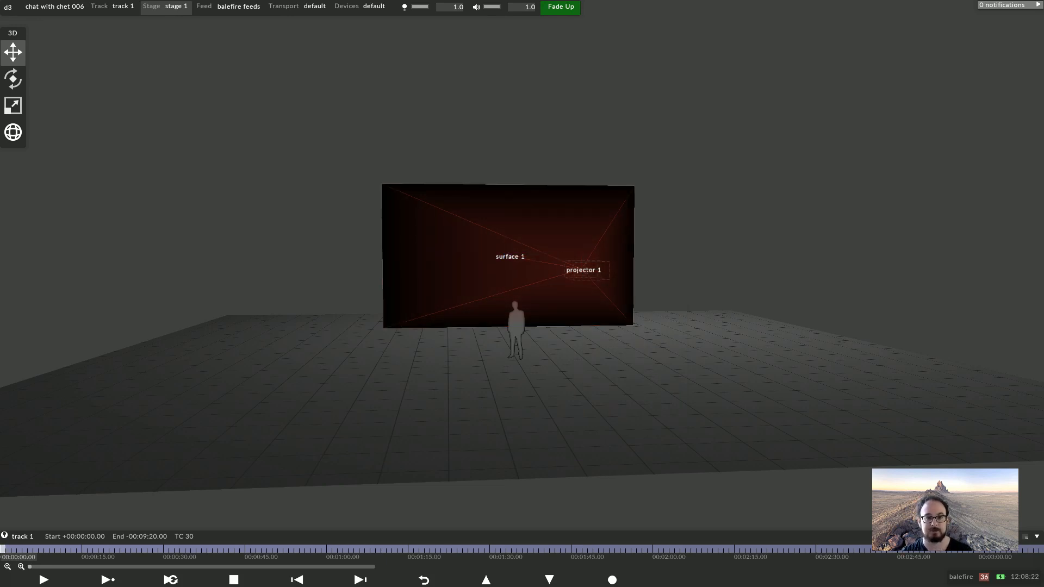
# Orbit and zoom around the stage, opening the projector 1 editor to review its resolution and settings sections
pyautogui.rightClick(467, 235)
pyautogui.click(471, 240)
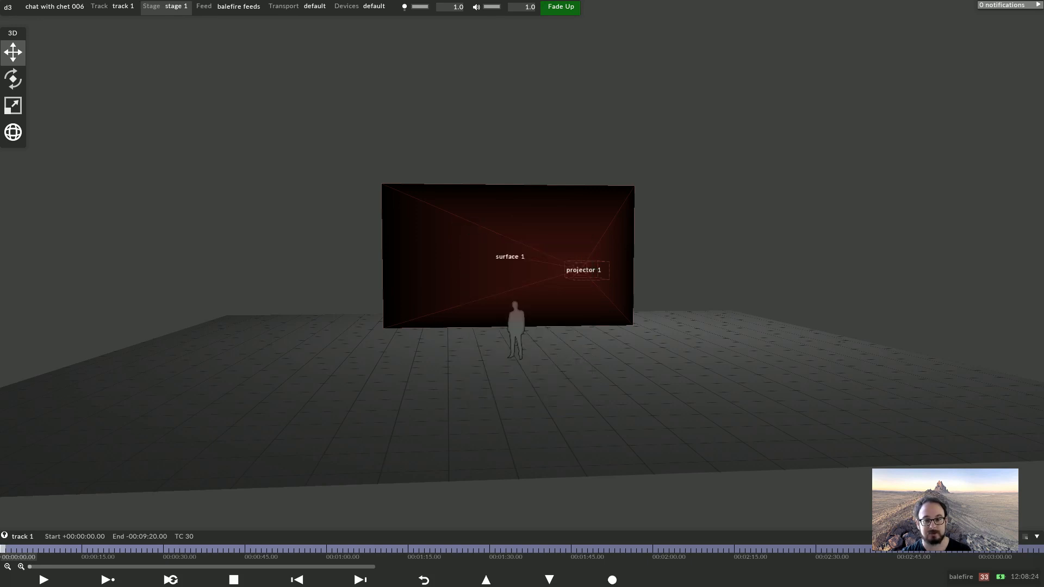
pyautogui.rightClick(584, 268)
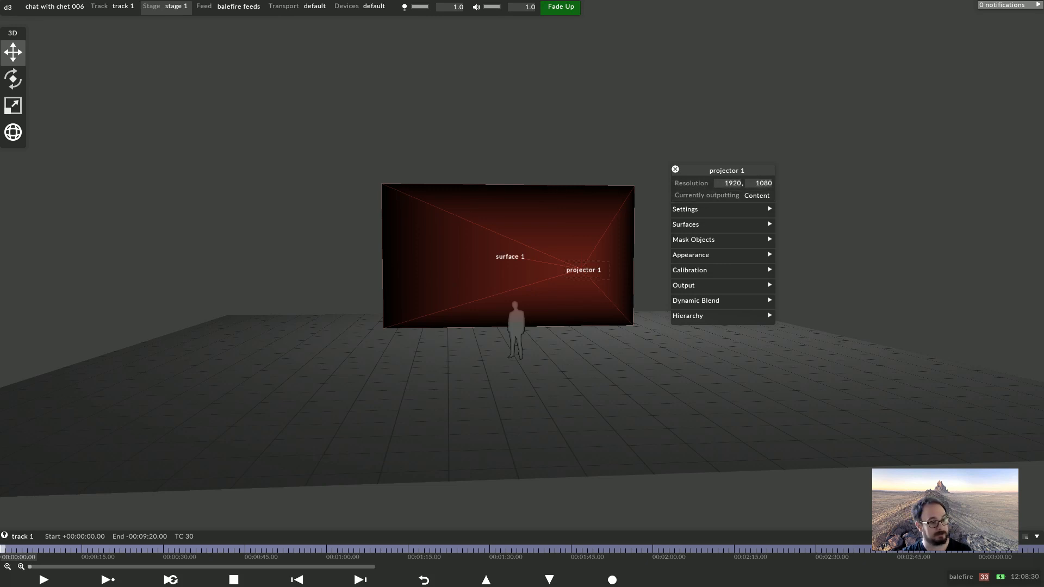
pyautogui.click(675, 169)
pyautogui.moveTo(707, 228); pyautogui.dragTo(631, 228)
pyautogui.scroll(4, 510, 256)
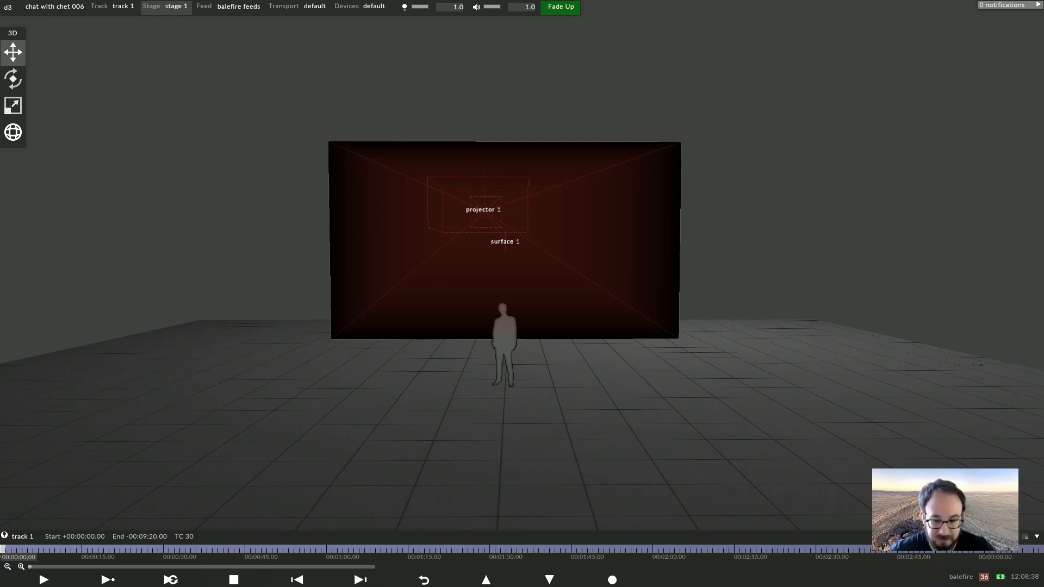
pyautogui.moveTo(509, 255); pyautogui.dragTo(538, 241)
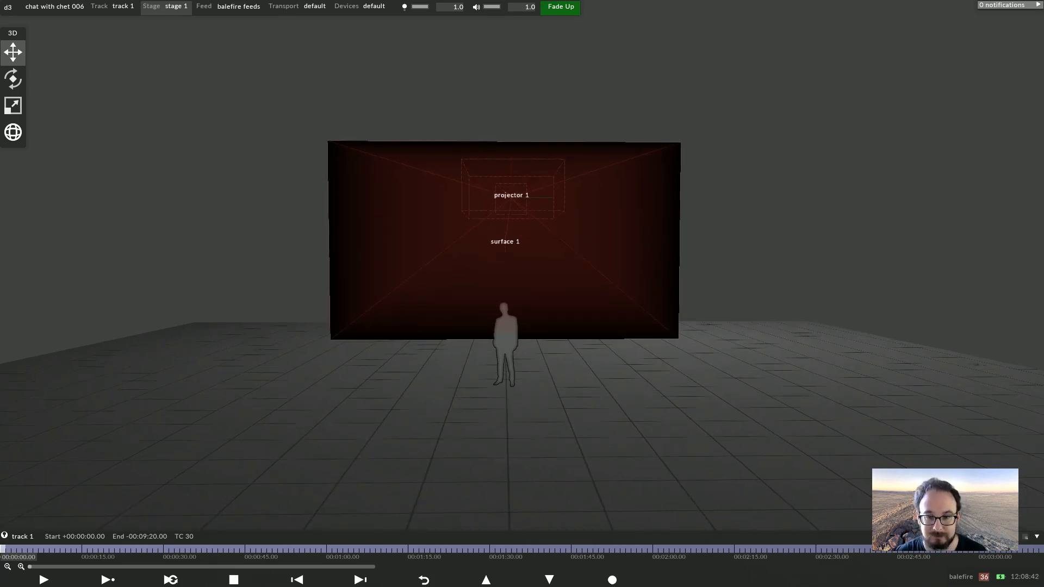
pyautogui.click(525, 198)
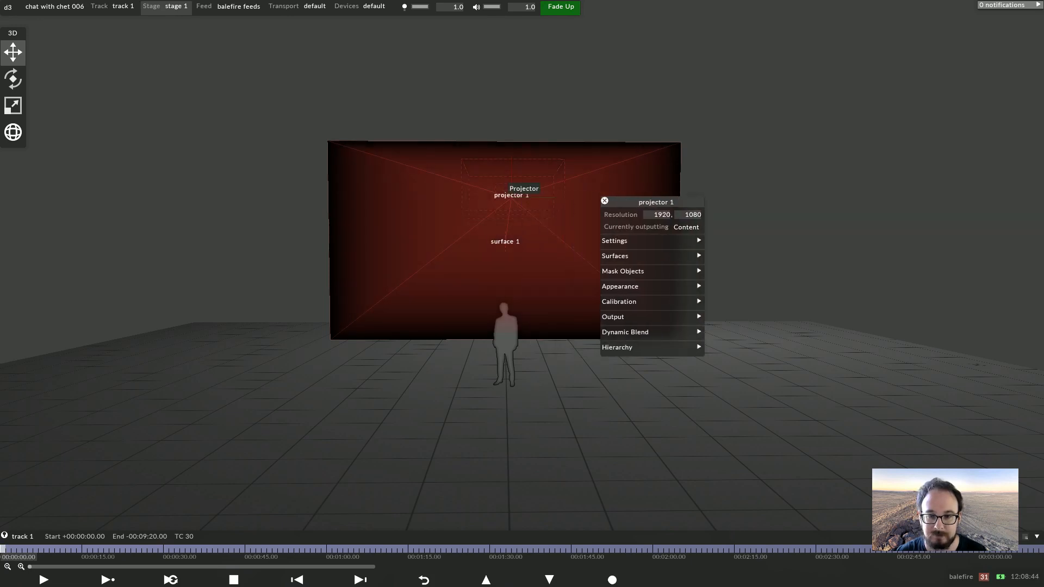
pyautogui.click(605, 200)
pyautogui.moveTo(605, 202); pyautogui.dragTo(632, 212)
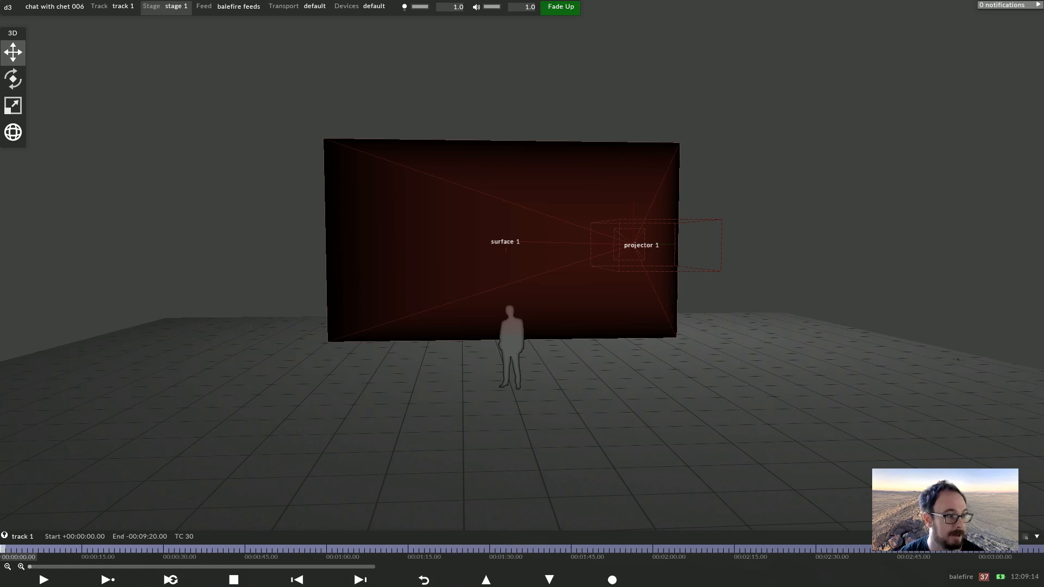
pyautogui.moveTo(712, 254); pyautogui.dragTo(658, 255)
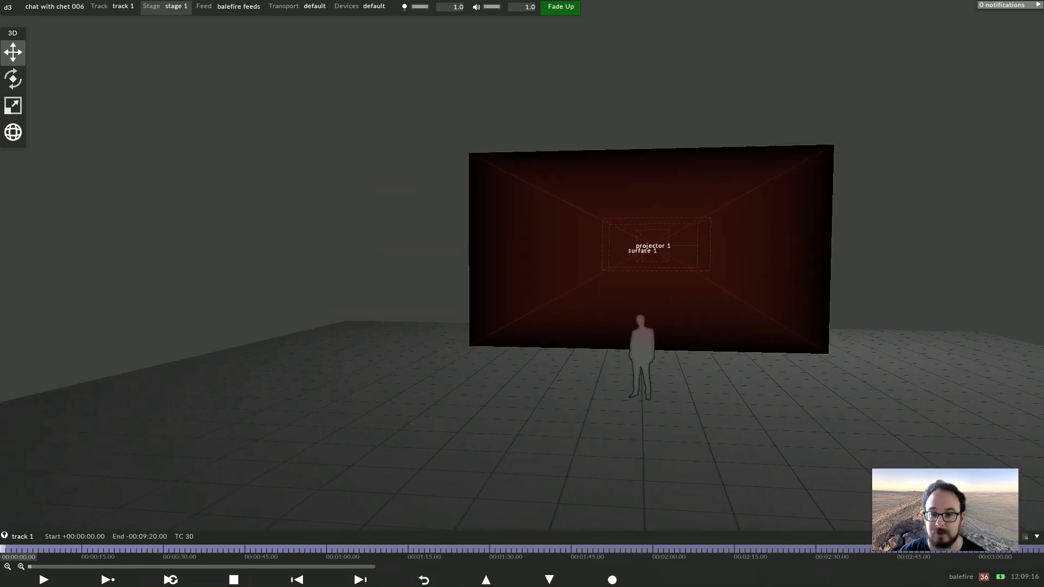
# Inspect projector 1's assigned surfaces and its Look At settings
pyautogui.rightClick(658, 256)
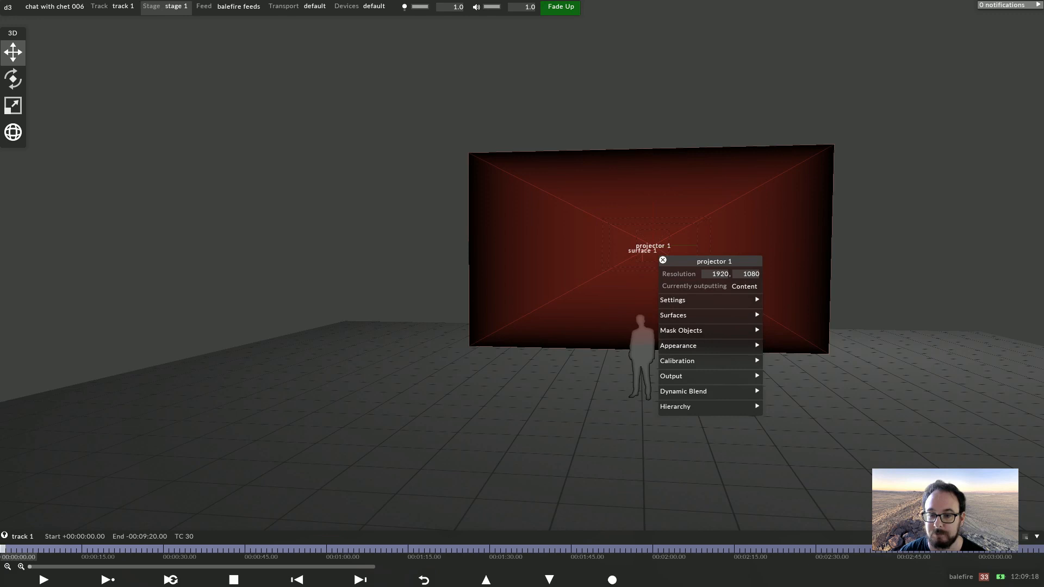
pyautogui.click(706, 316)
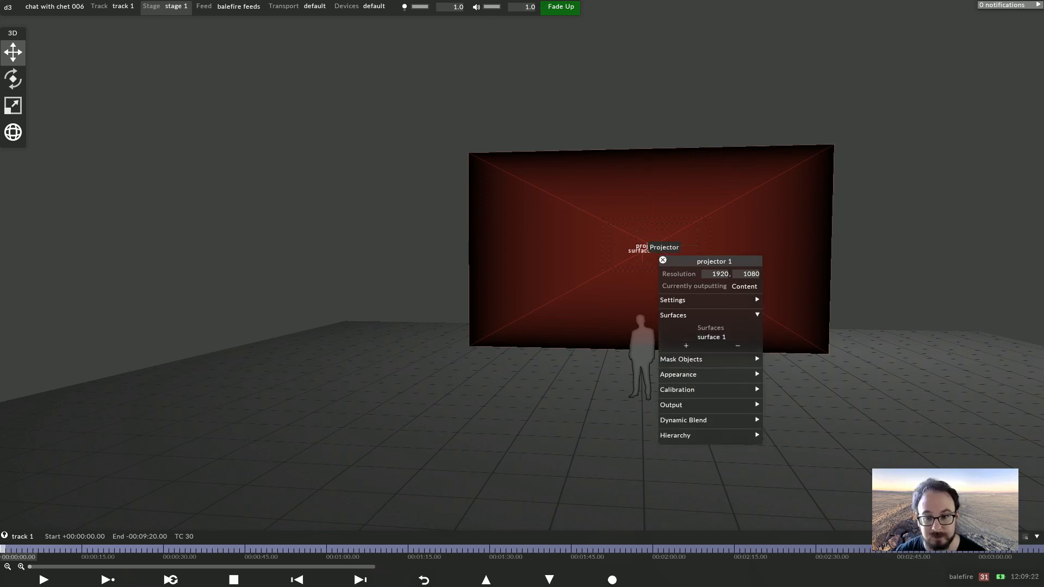
pyautogui.click(648, 248)
pyautogui.moveTo(651, 250); pyautogui.dragTo(699, 263)
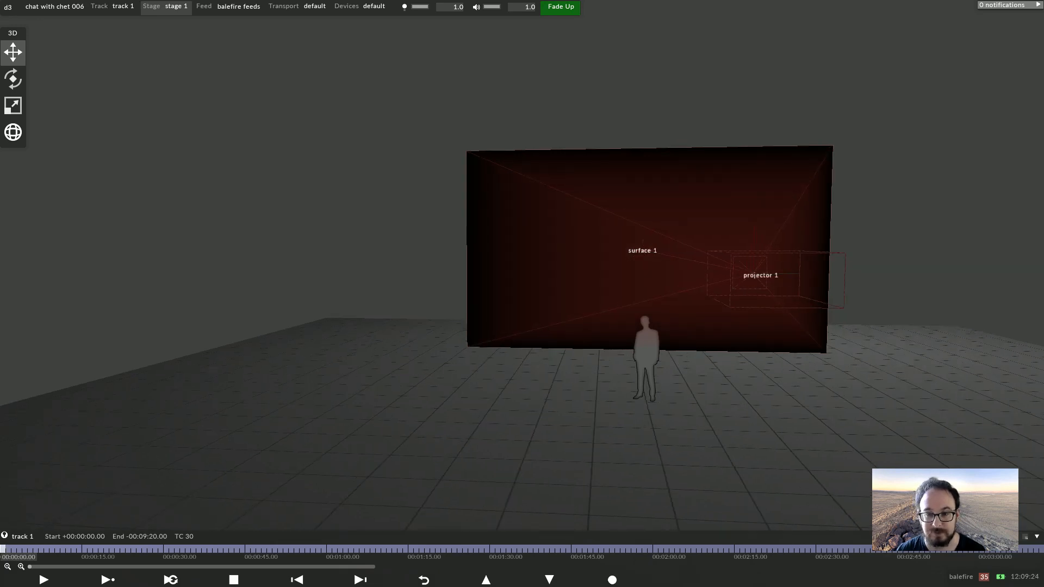
pyautogui.click(653, 256)
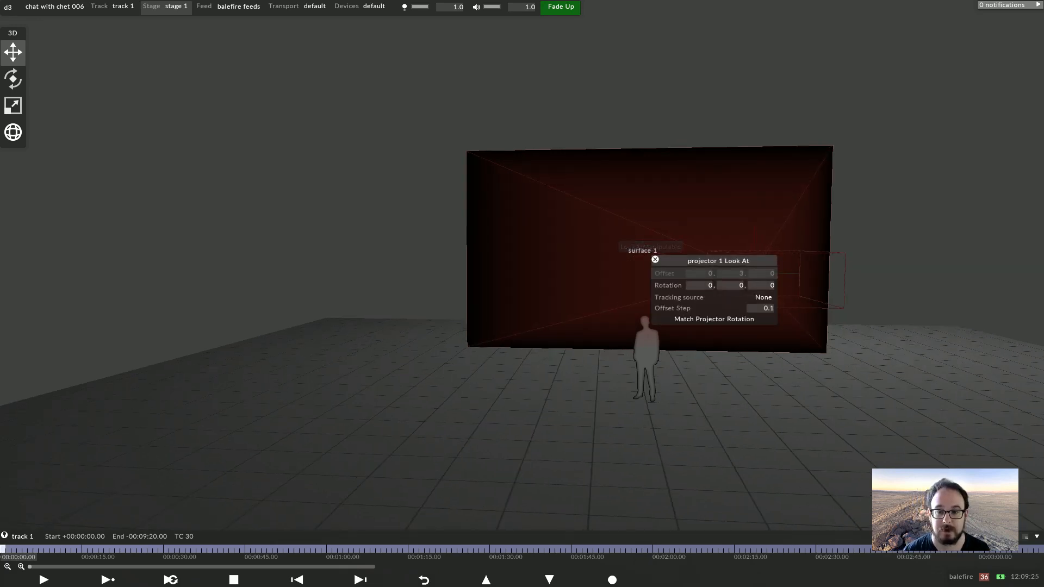
pyautogui.click(599, 244)
# Open the surface 1 editor and change its mesh to dome
pyautogui.moveTo(636, 248); pyautogui.dragTo(552, 167)
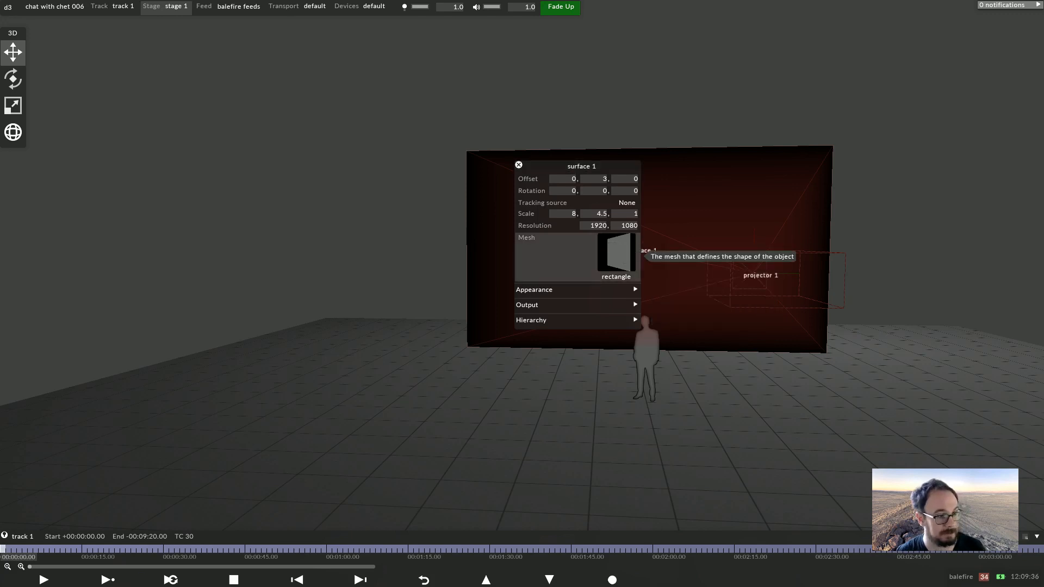
pyautogui.click(620, 253)
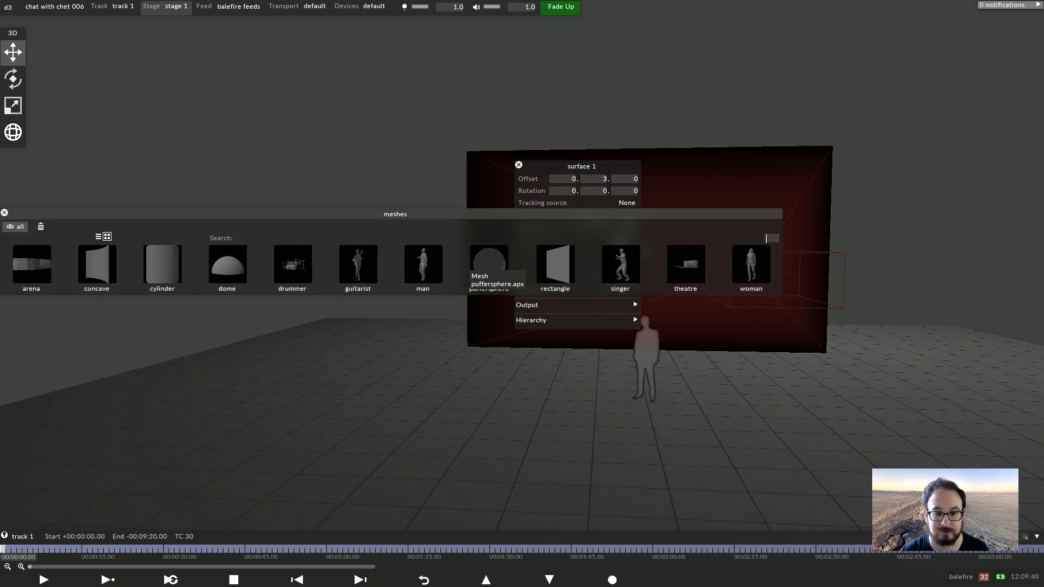
pyautogui.click(236, 255)
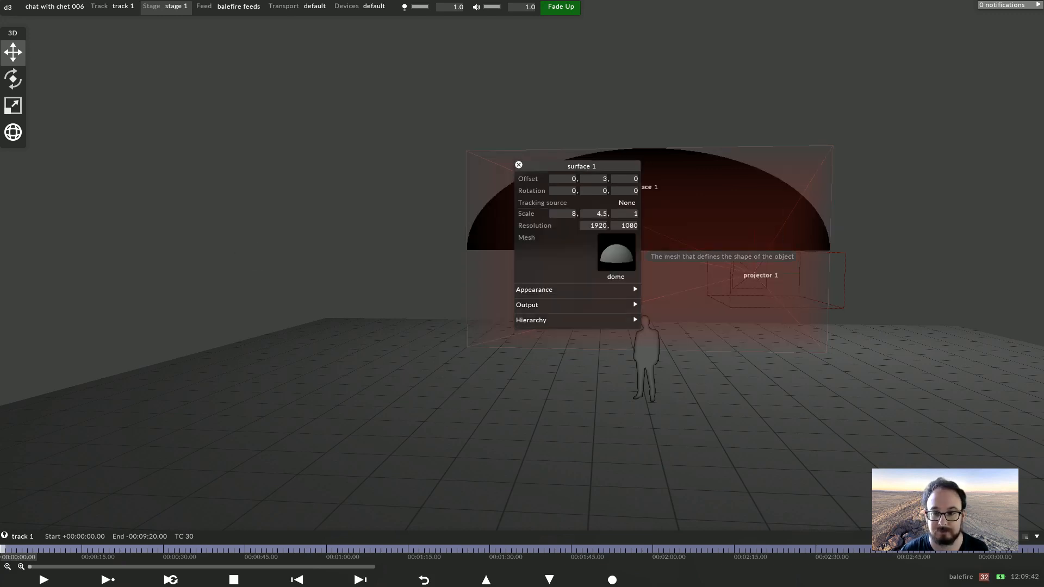
# Set surface 1's scale to 1 by 1
pyautogui.moveTo(424, 375); pyautogui.dragTo(355, 401)
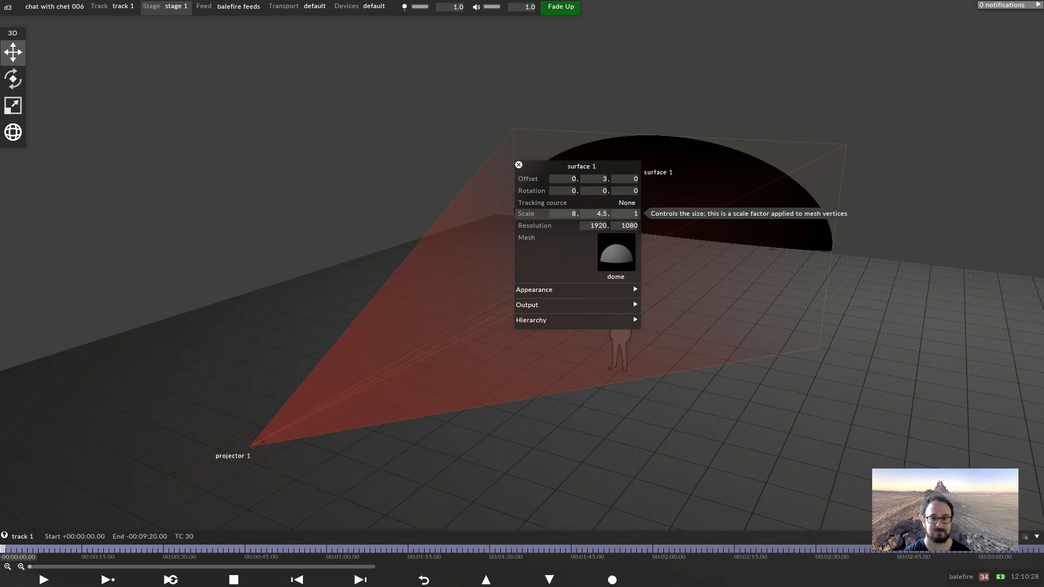
pyautogui.click(562, 213)
pyautogui.write('1')
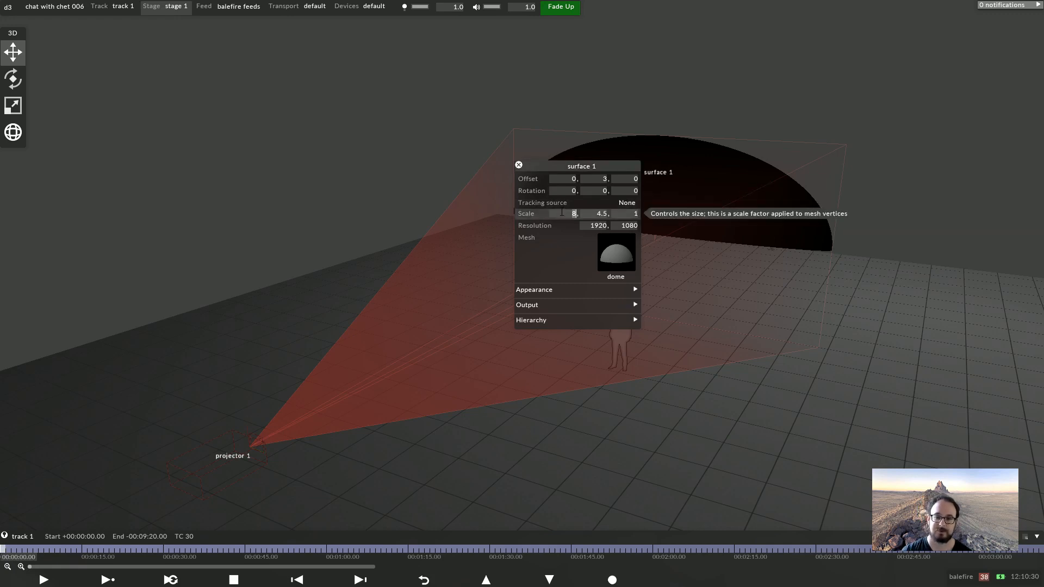
pyautogui.press('Tab')
pyautogui.write('1')
pyautogui.press('Return')
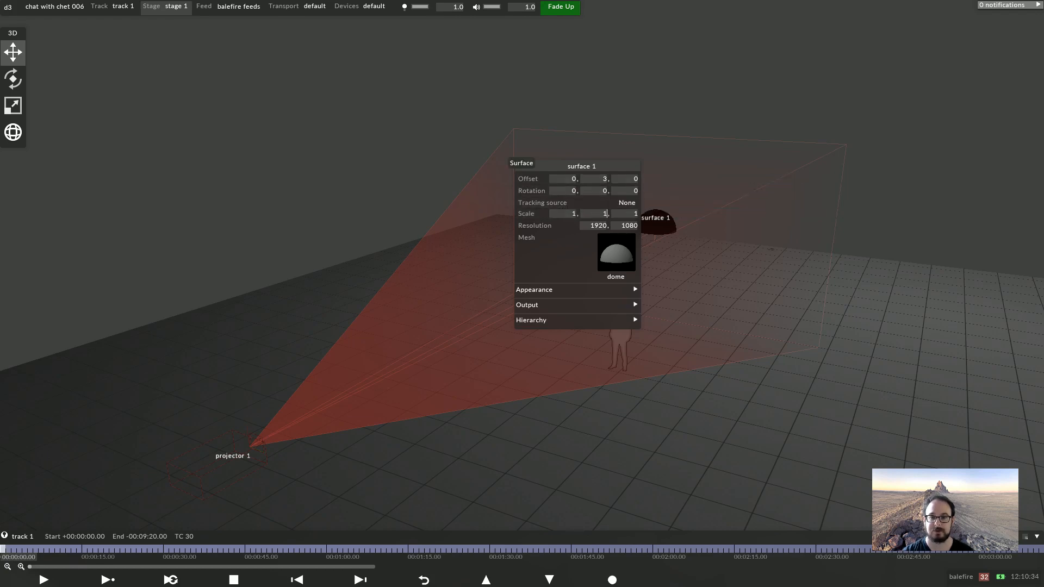
# Change surface 1's mesh back to rectangle and close its editor
pyautogui.rightClick(522, 165)
pyautogui.moveTo(522, 327); pyautogui.dragTo(650, 252)
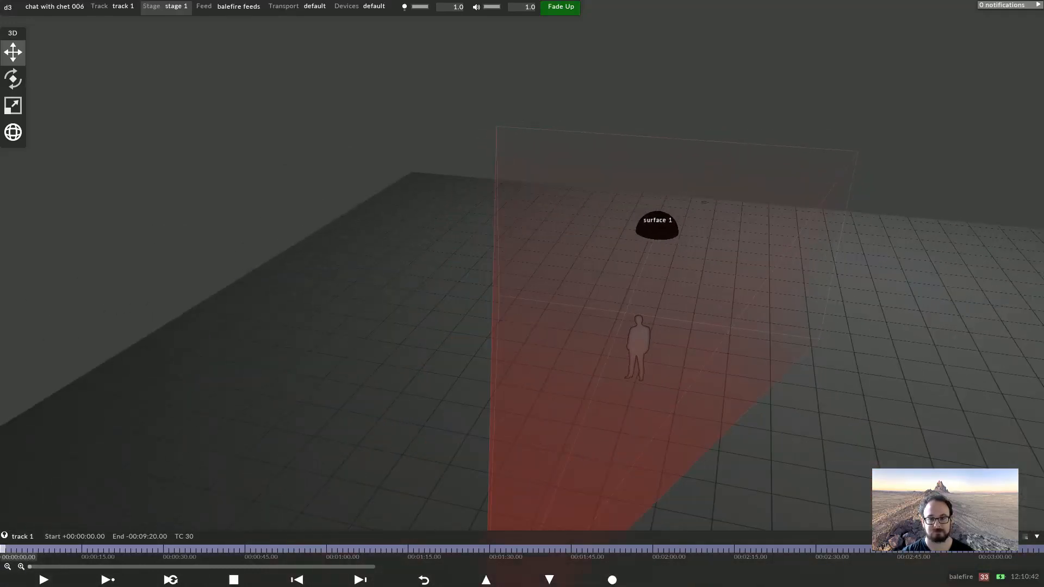
pyautogui.rightClick(644, 219)
pyautogui.click(747, 309)
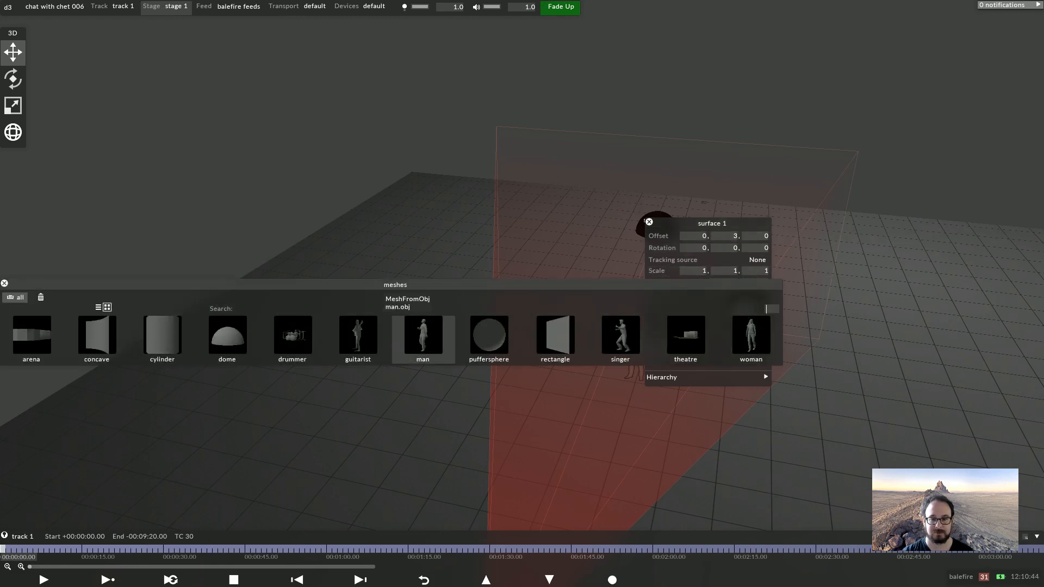
pyautogui.click(555, 335)
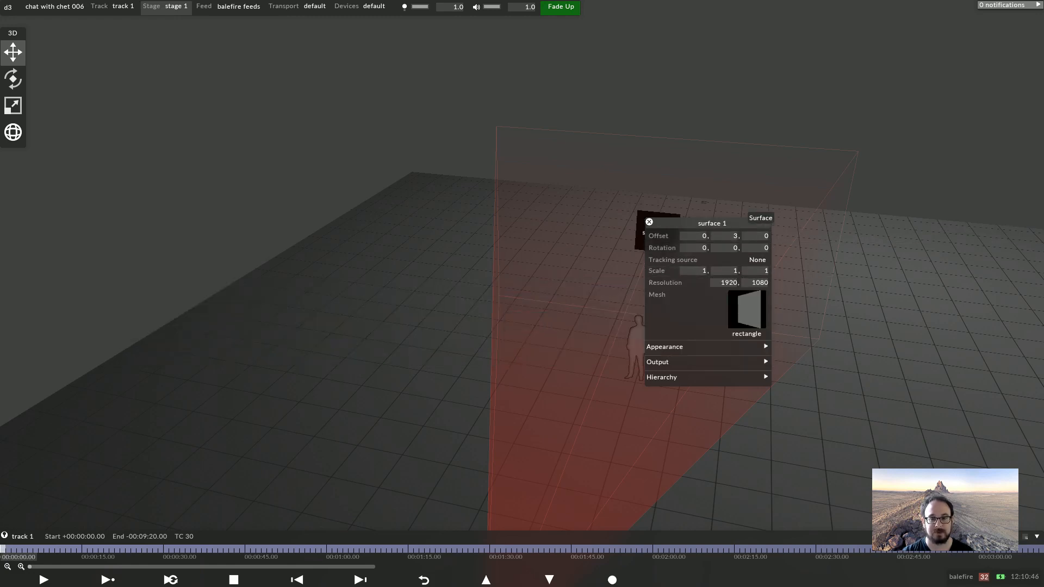
pyautogui.click(649, 221)
# Orbit and zoom around the stage to view the small surface and the projector beam
pyautogui.moveTo(647, 242); pyautogui.dragTo(701, 212)
pyautogui.scroll(3, 701, 212)
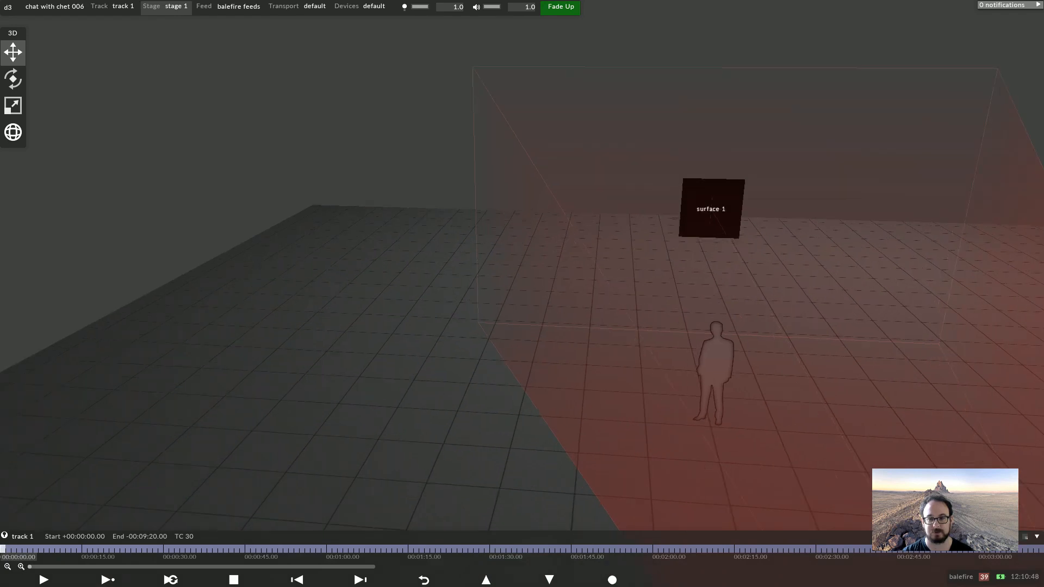
pyautogui.scroll(1, 701, 212)
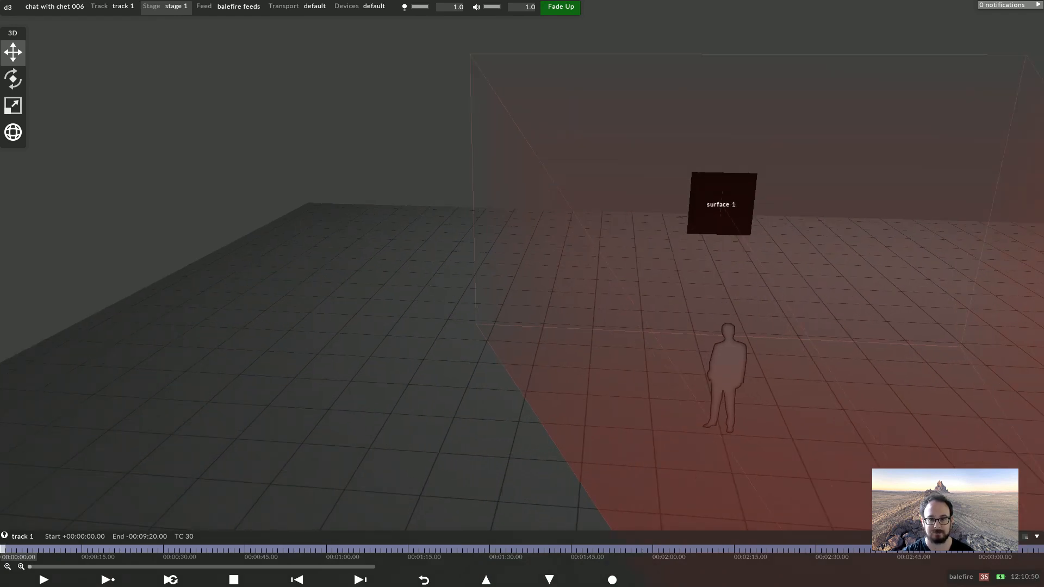
pyautogui.scroll(-3, 522, 282)
pyautogui.moveTo(598, 327); pyautogui.dragTo(721, 277)
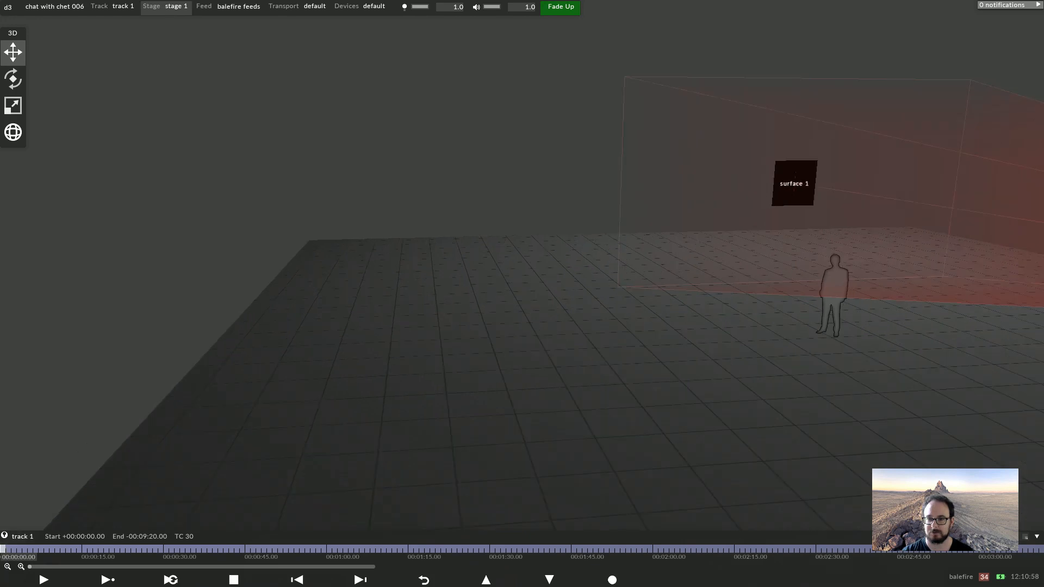
pyautogui.scroll(1, 522, 283)
pyautogui.moveTo(625, 229); pyautogui.dragTo(422, 350, button='middle')
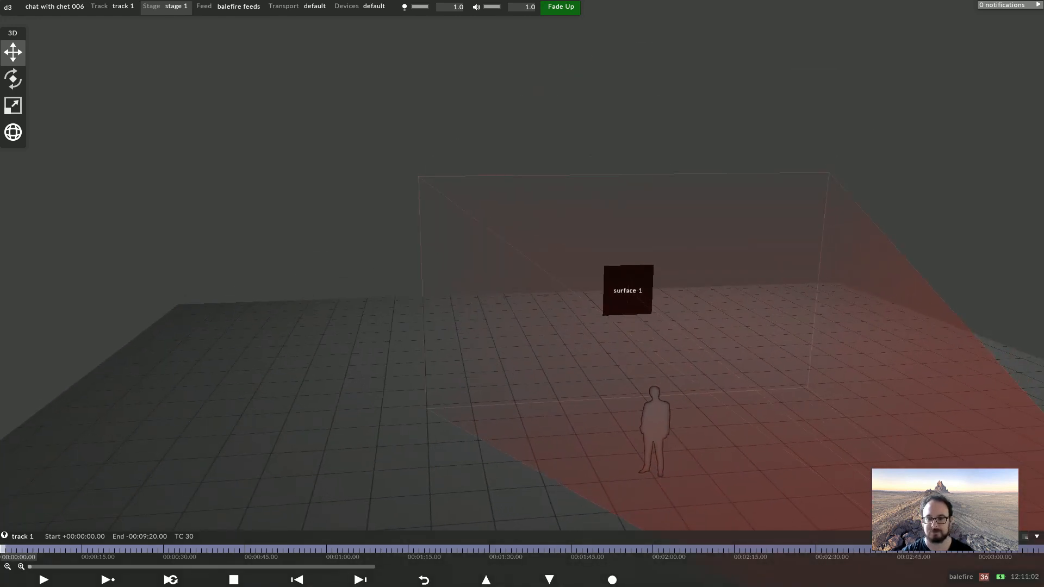
pyautogui.moveTo(489, 294); pyautogui.dragTo(446, 294)
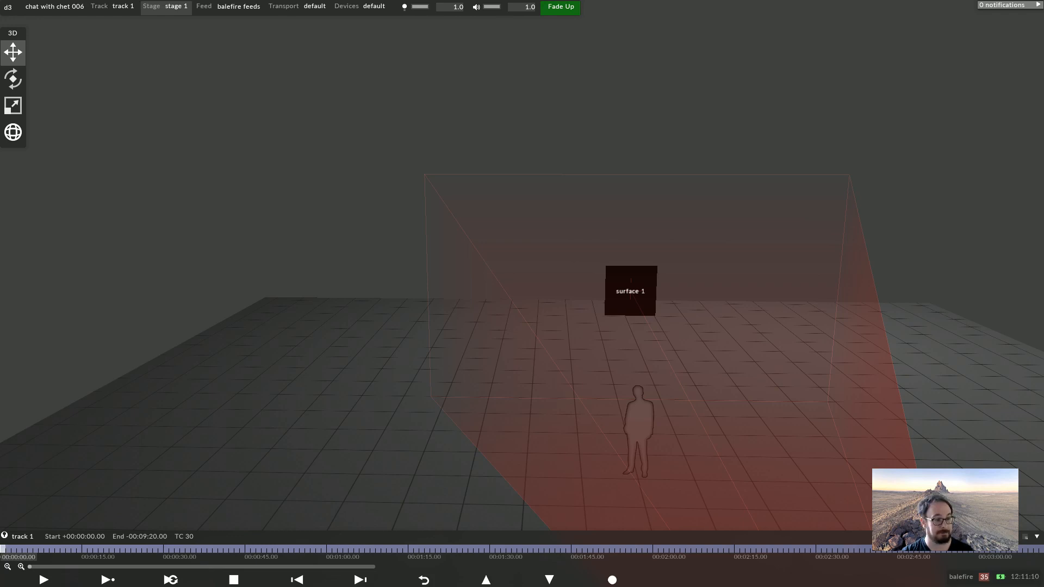
# Reopen the surface 1 editor and set its scale to 8 by 4.5
pyautogui.click(641, 296)
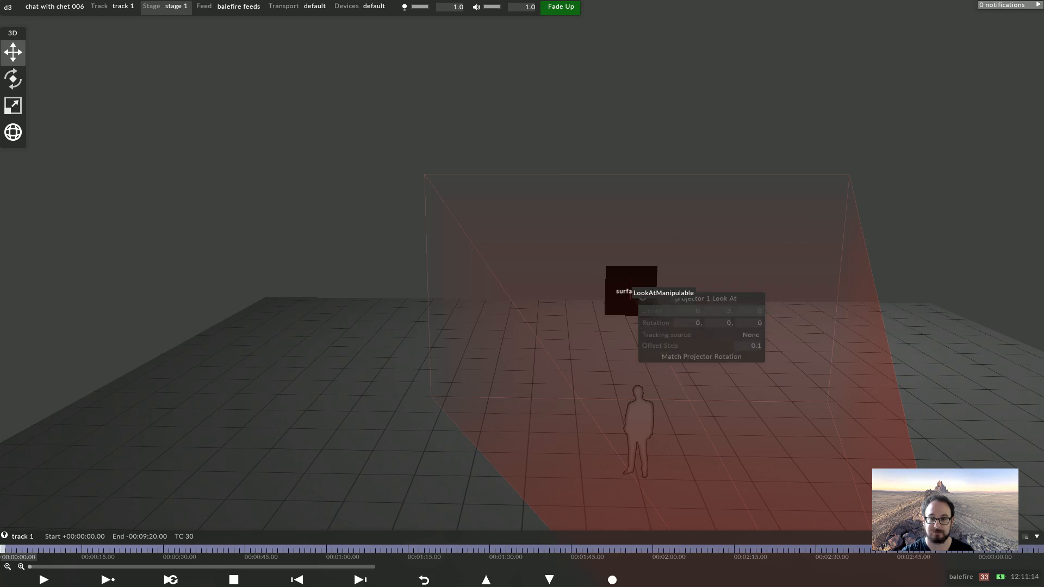
pyautogui.click(624, 308)
pyautogui.rightClick(648, 313)
pyautogui.moveTo(648, 314); pyautogui.dragTo(723, 311)
pyautogui.click(623, 308)
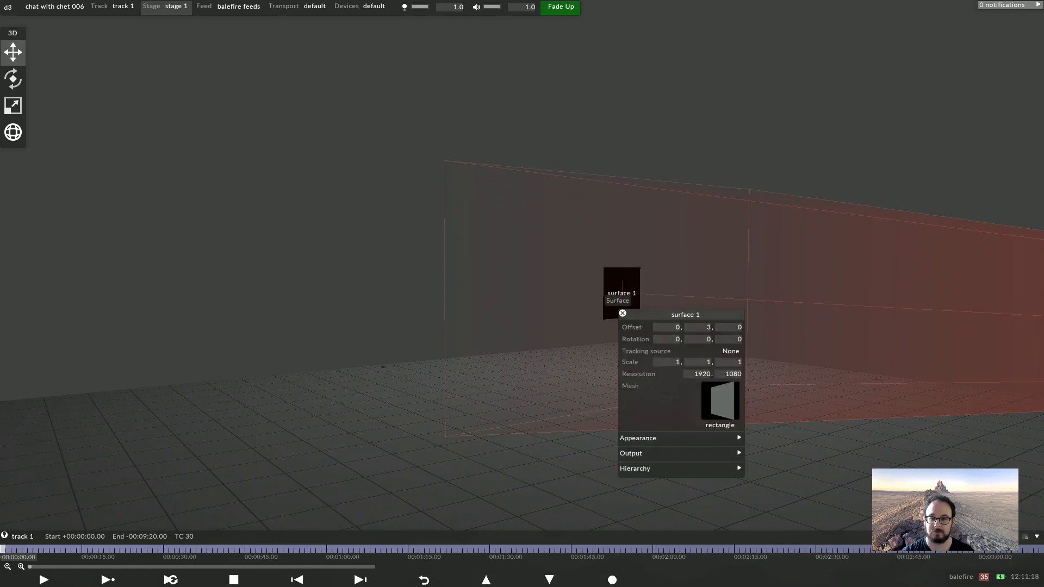
pyautogui.click(671, 341)
pyautogui.click(670, 328)
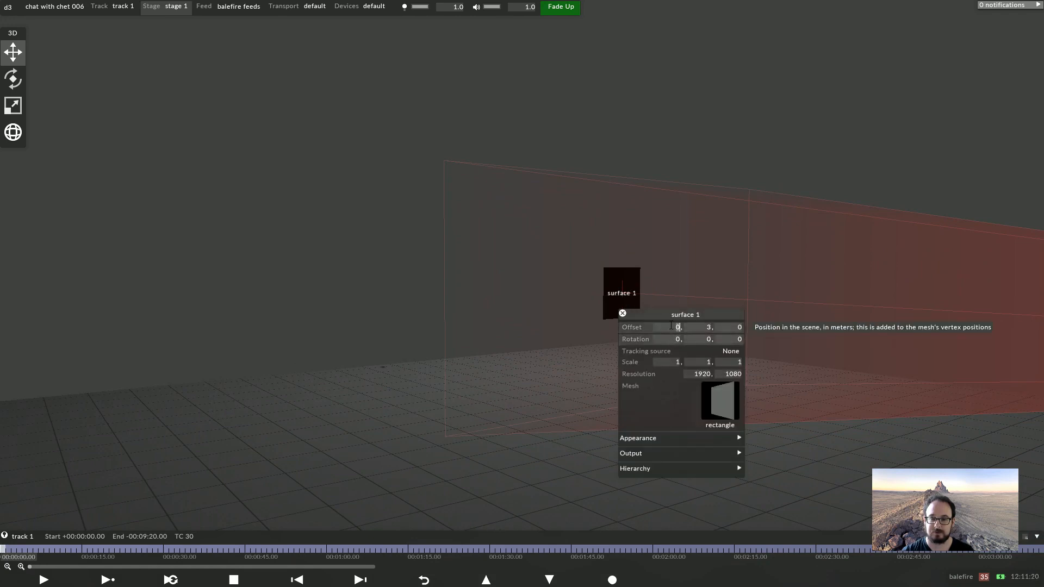
pyautogui.click(666, 365)
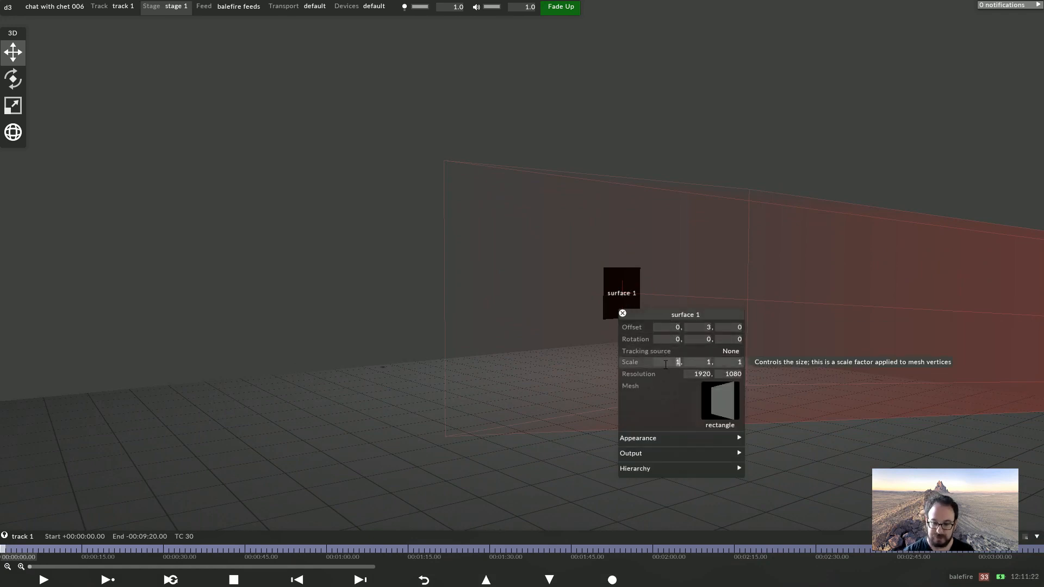
pyautogui.write('8')
pyautogui.press('Tab')
pyautogui.write('4.5')
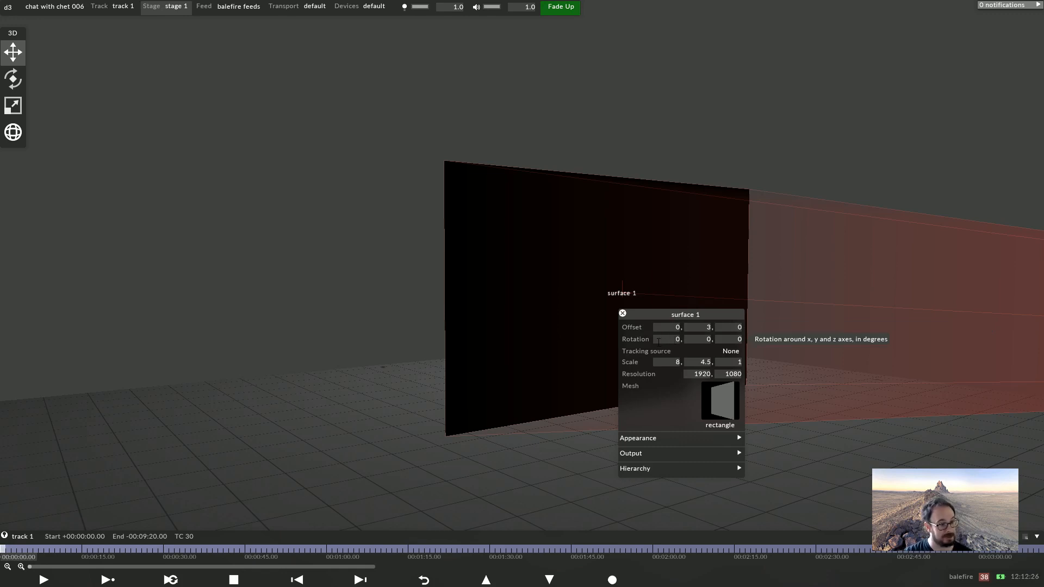
# Try nudging surface 1's X offset by scrolling over the value
pyautogui.click(670, 328)
pyautogui.scroll(6, 670, 328)
pyautogui.scroll(-20, 670, 328)
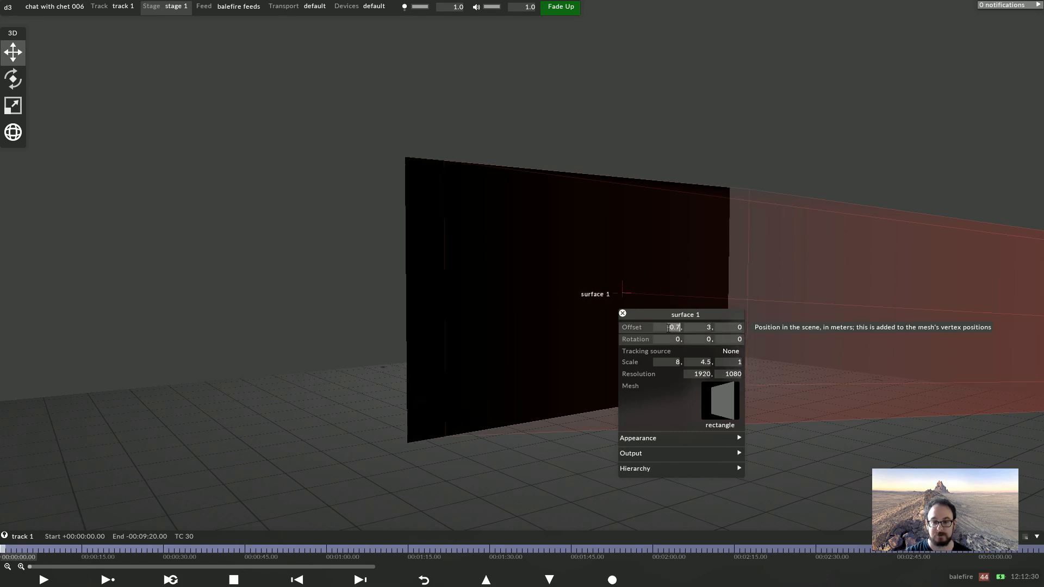
pyautogui.scroll(20, 669, 329)
pyautogui.scroll(10, 669, 328)
pyautogui.scroll(-20, 669, 330)
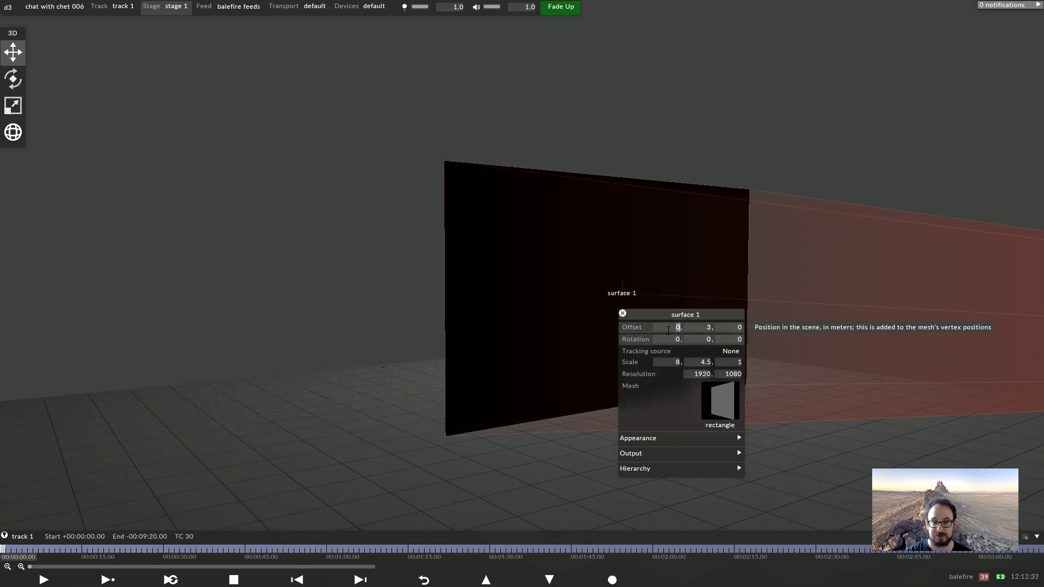
pyautogui.press('Return')
# Try scrolling surface 1's offset and rotation values up and down
pyautogui.scroll(5, 695, 328)
pyautogui.scroll(-7, 695, 328)
pyautogui.scroll(3, 695, 329)
pyautogui.scroll(-1, 695, 328)
pyautogui.scroll(-6, 732, 330)
pyautogui.scroll(6, 732, 330)
pyautogui.scroll(6, 732, 330)
pyautogui.scroll(-7, 732, 331)
pyautogui.scroll(2, 731, 331)
pyautogui.scroll(-1, 731, 332)
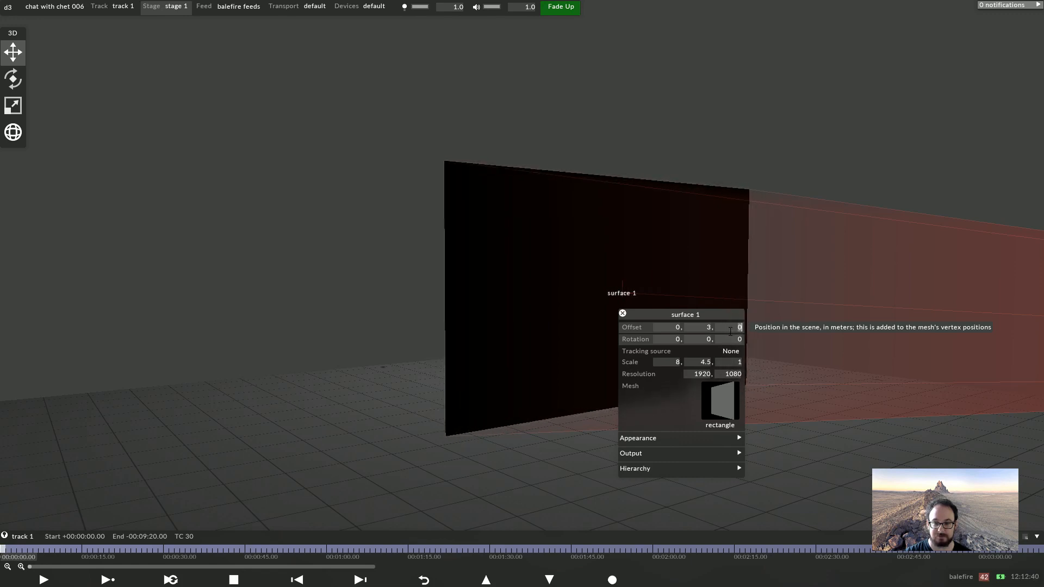
pyautogui.scroll(3, 668, 339)
pyautogui.scroll(-5, 668, 339)
pyautogui.scroll(2, 668, 339)
pyautogui.scroll(4, 700, 338)
pyautogui.scroll(-5, 699, 339)
pyautogui.scroll(1, 699, 338)
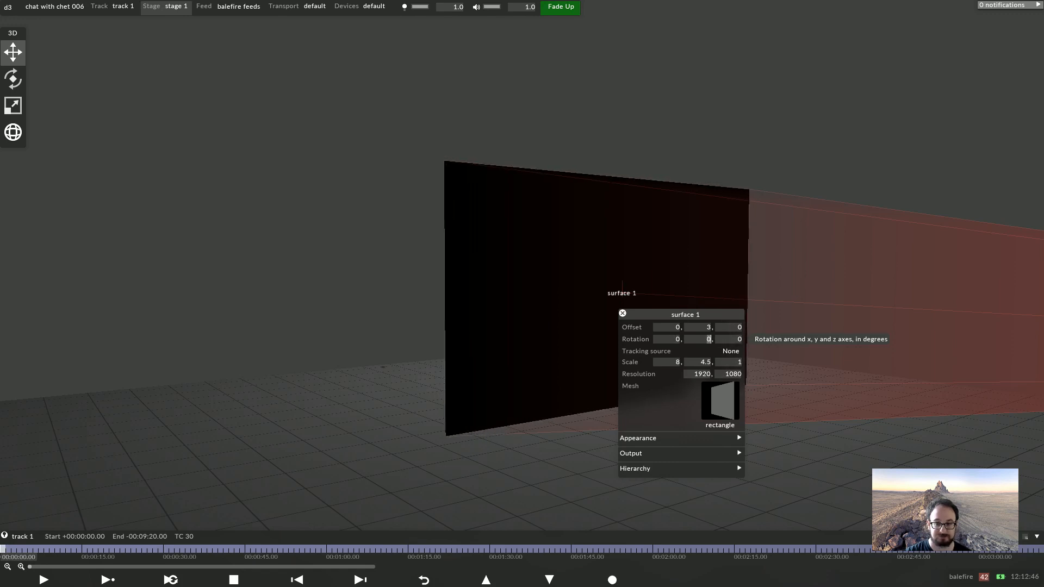
pyautogui.scroll(3, 739, 339)
pyautogui.scroll(-3, 739, 339)
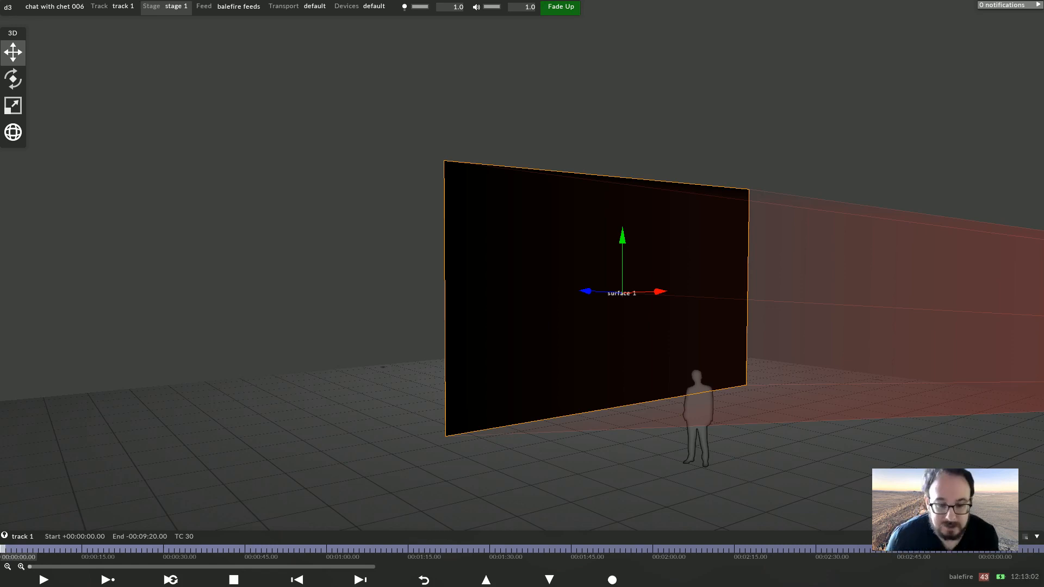
# Reopen surface 1's editor and set its X rotation to -19 degrees
pyautogui.moveTo(625, 294); pyautogui.dragTo(462, 321)
pyautogui.scroll(-5, 522, 294)
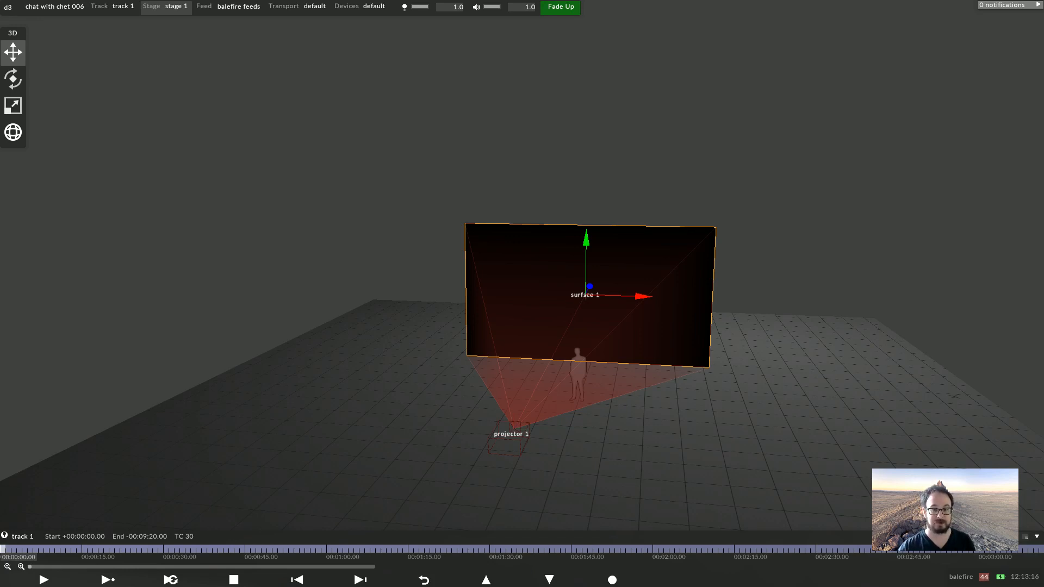
pyautogui.moveTo(348, 218); pyautogui.dragTo(381, 169)
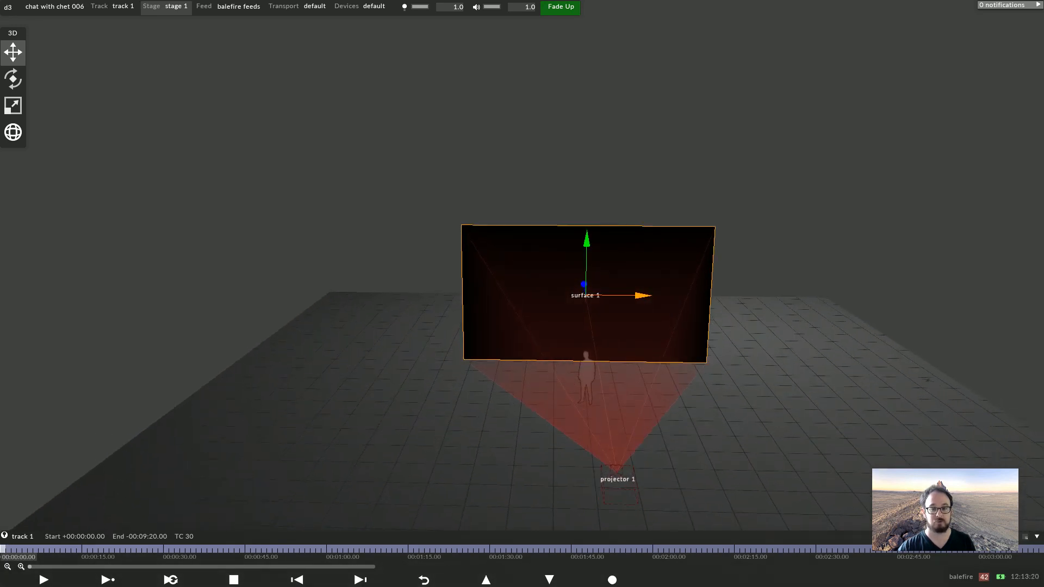
pyautogui.click(617, 279)
pyautogui.click(673, 307)
pyautogui.write('-12')
pyautogui.press('BackSpace')
pyautogui.write('9')
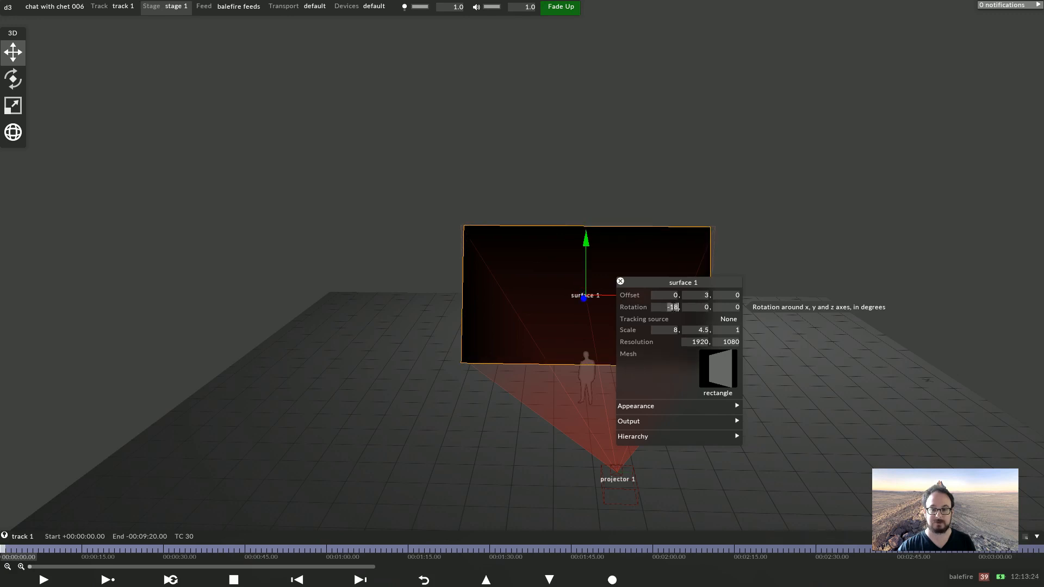
# Reset surface 1's X rotation to 0 and close its editor
pyautogui.moveTo(381, 163); pyautogui.dragTo(283, 179)
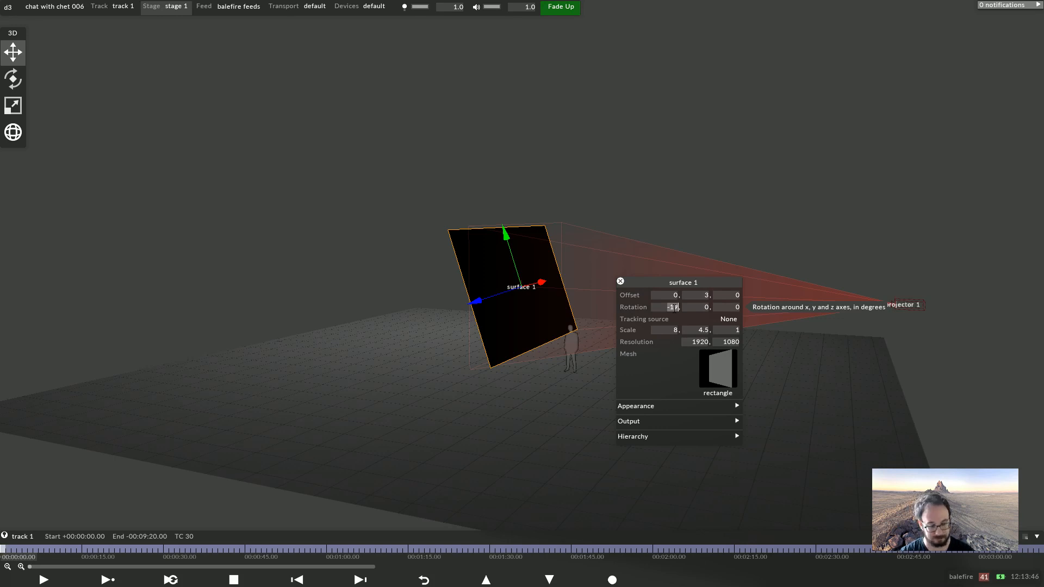
pyautogui.write('0')
pyautogui.press('Return')
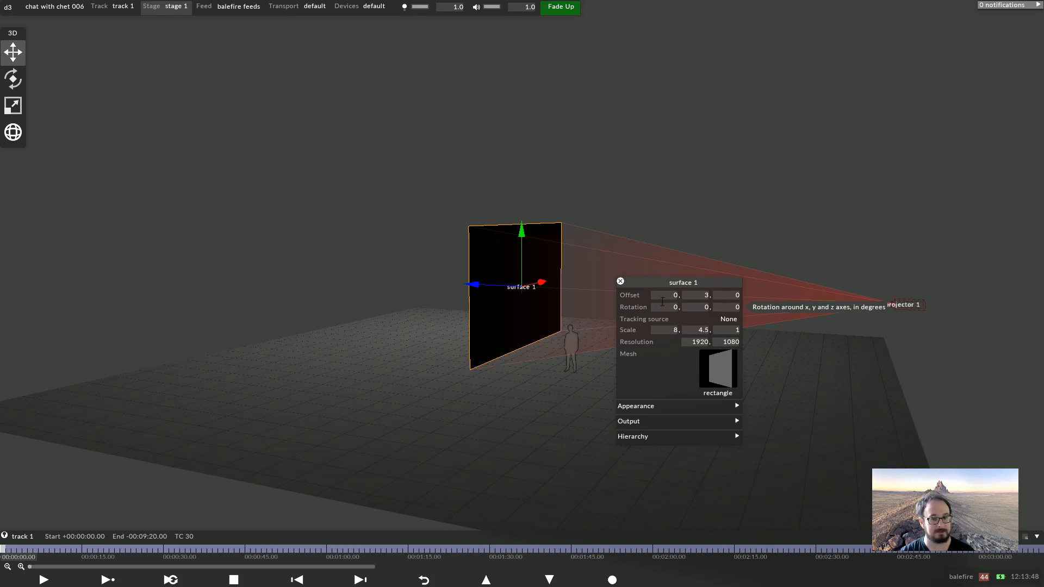
pyautogui.click(619, 281)
# Set the stage's scene venue to venue 1
pyautogui.moveTo(619, 281); pyautogui.dragTo(446, 302)
pyautogui.scroll(3, 520, 293)
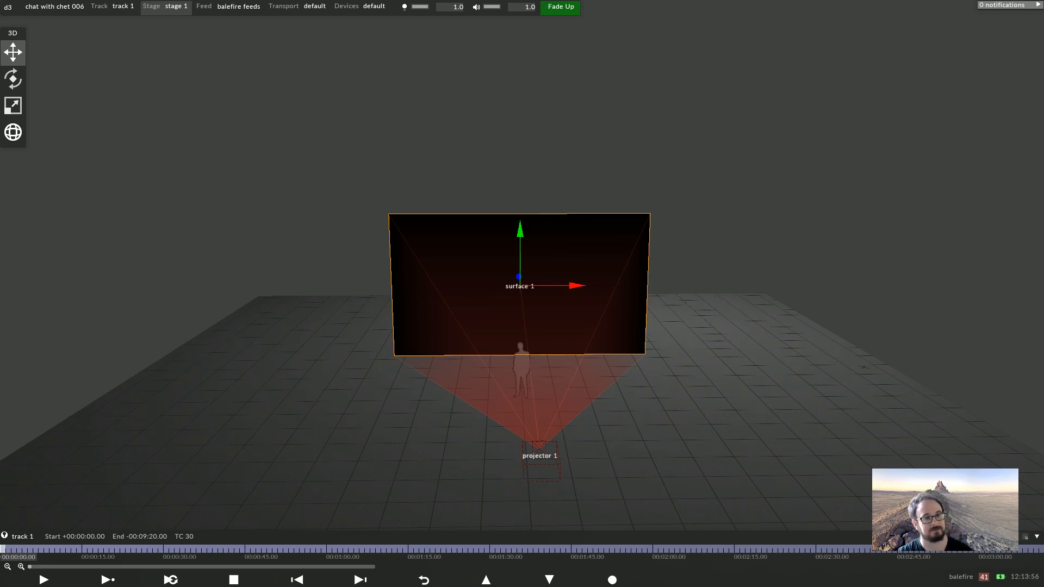
pyautogui.rightClick(165, 7)
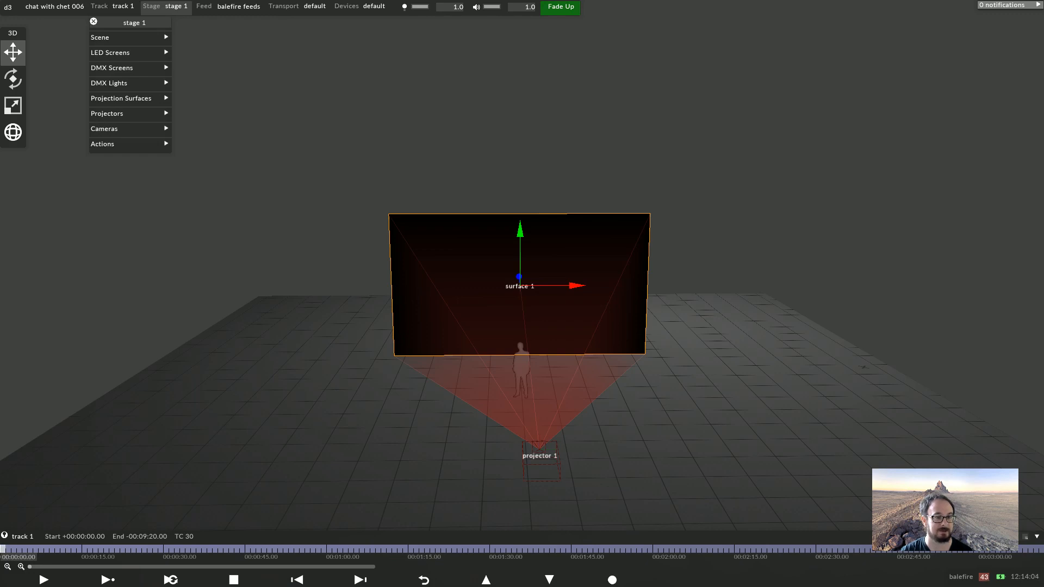
pyautogui.click(108, 37)
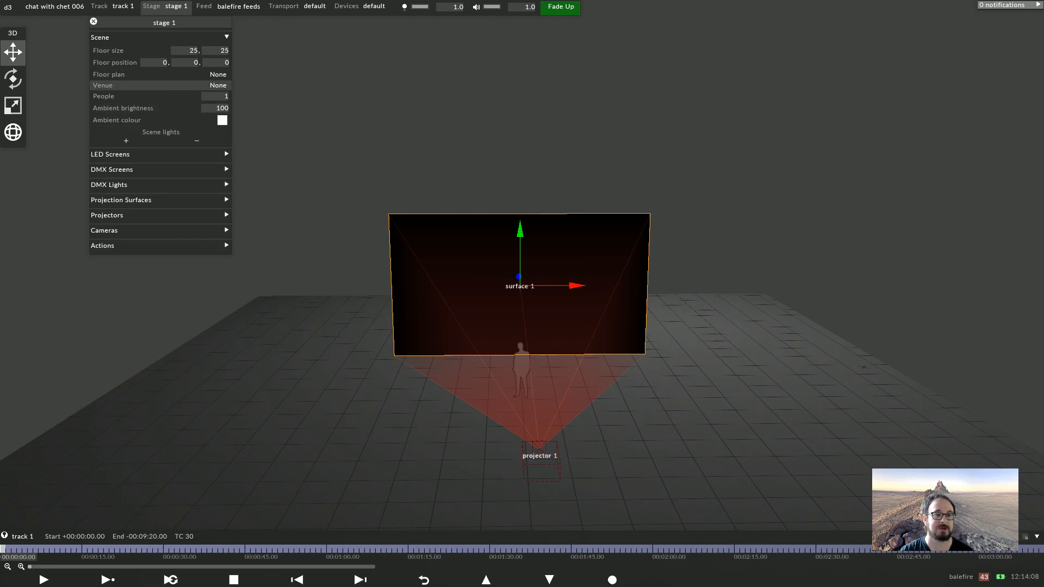
pyautogui.click(131, 85)
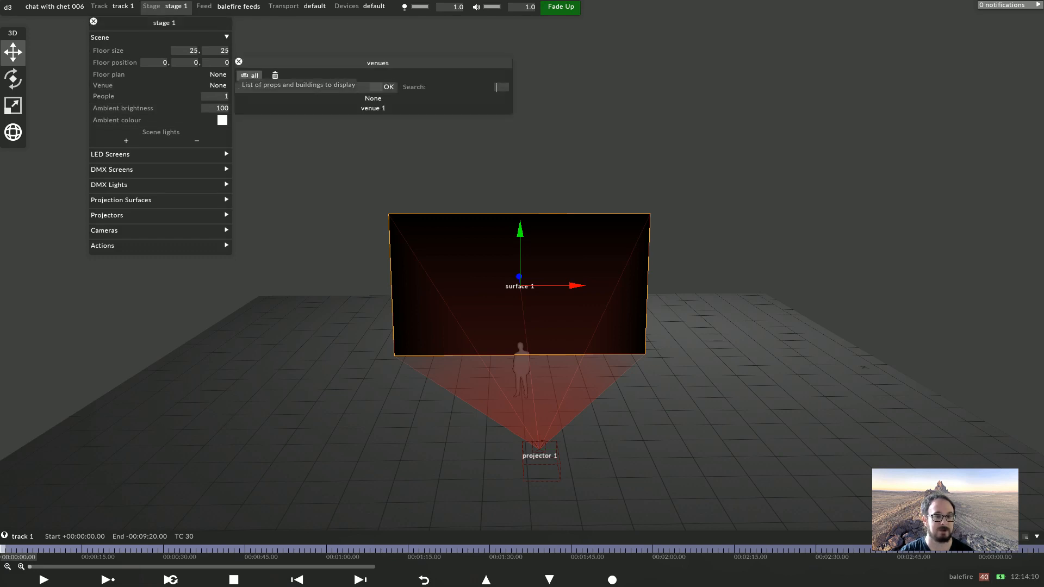
pyautogui.click(373, 108)
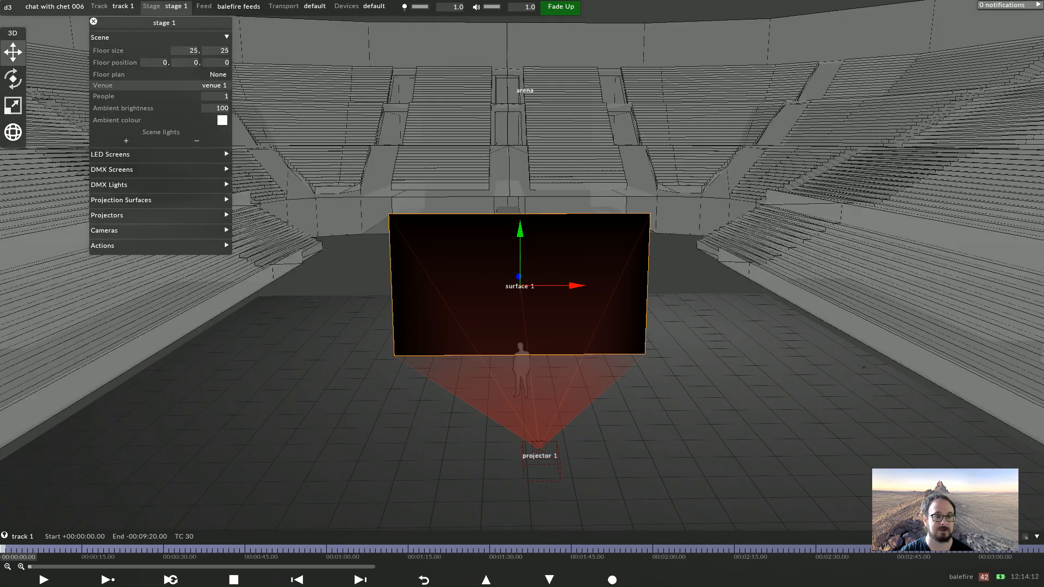
# Change the mesh of venue 1's arena prop to theatre
pyautogui.rightClick(214, 85)
pyautogui.rightClick(261, 59)
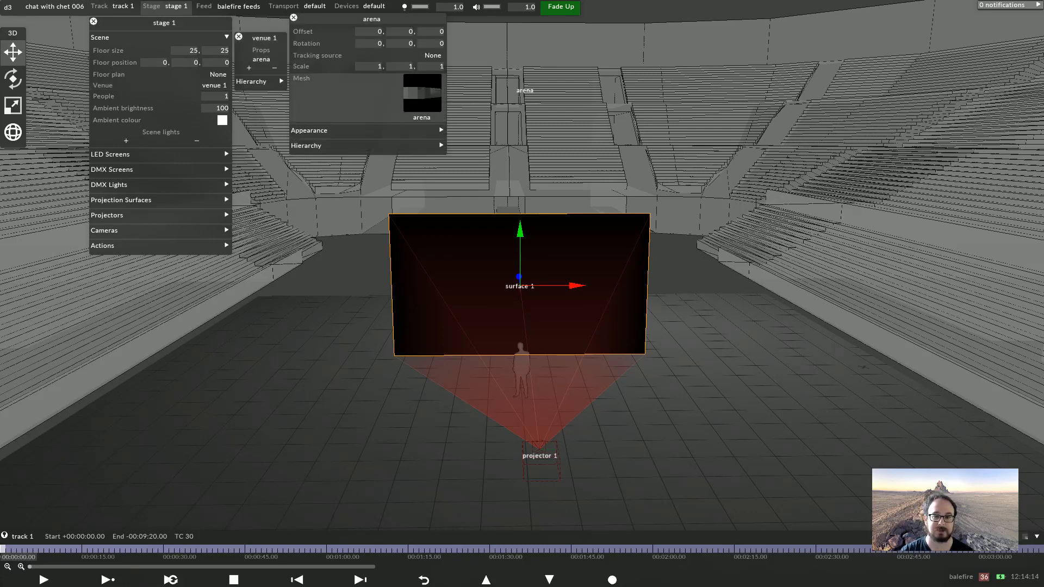
pyautogui.click(391, 92)
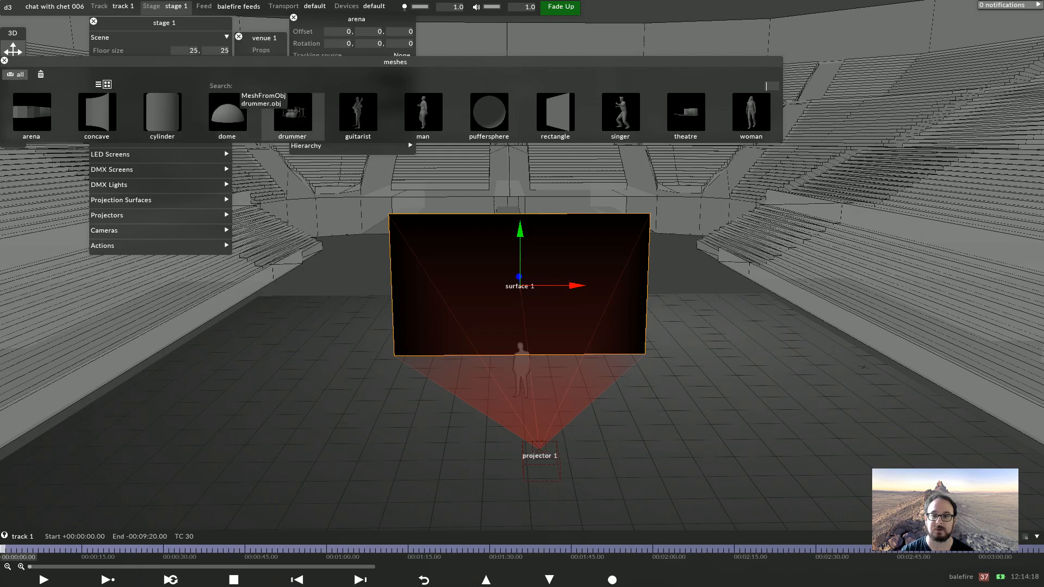
pyautogui.click(680, 113)
pyautogui.moveTo(680, 113)
pyautogui.mouseDown()
pyautogui.moveTo(881, 112)
pyautogui.moveTo(549, 111)
pyautogui.moveTo(688, 116)
pyautogui.mouseUp()
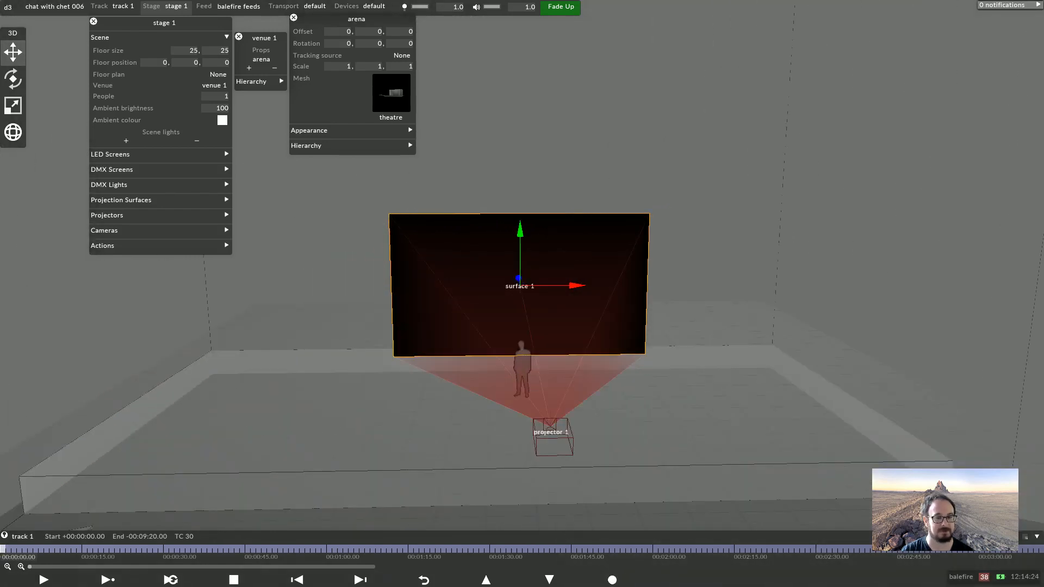
# Set the stage's scene venue back to None
pyautogui.moveTo(446, 337); pyautogui.dragTo(511, 293)
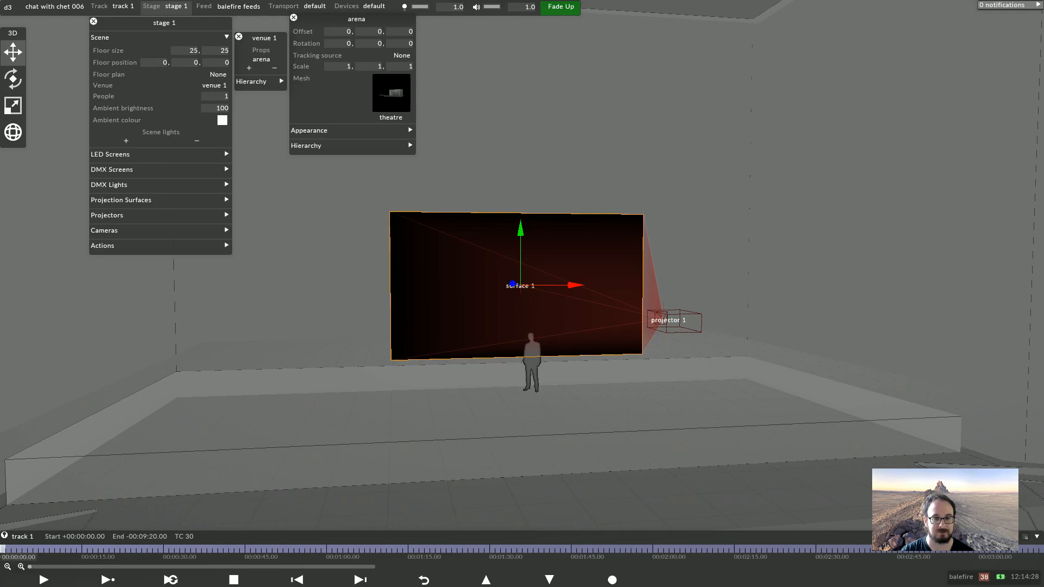
pyautogui.scroll(-4, 549, 294)
pyautogui.moveTo(549, 294); pyautogui.dragTo(547, 321)
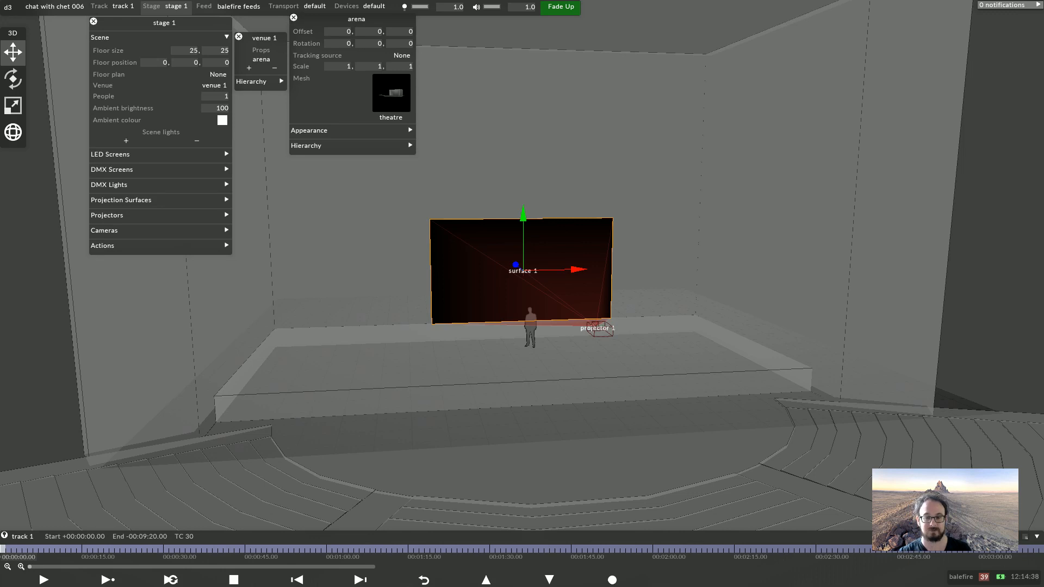
pyautogui.moveTo(680, 218); pyautogui.dragTo(579, 244)
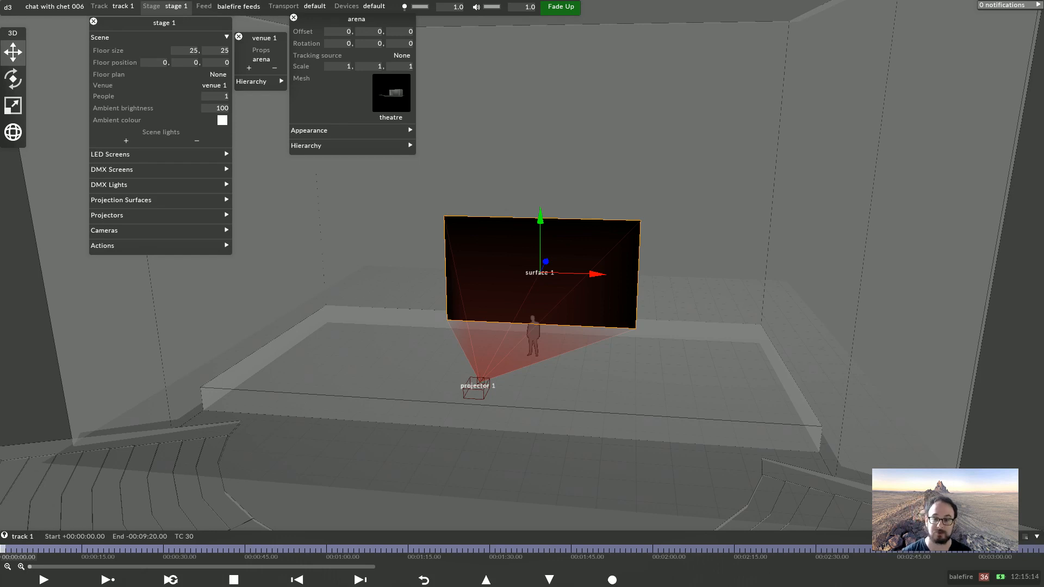
pyautogui.moveTo(490, 380); pyautogui.dragTo(668, 310)
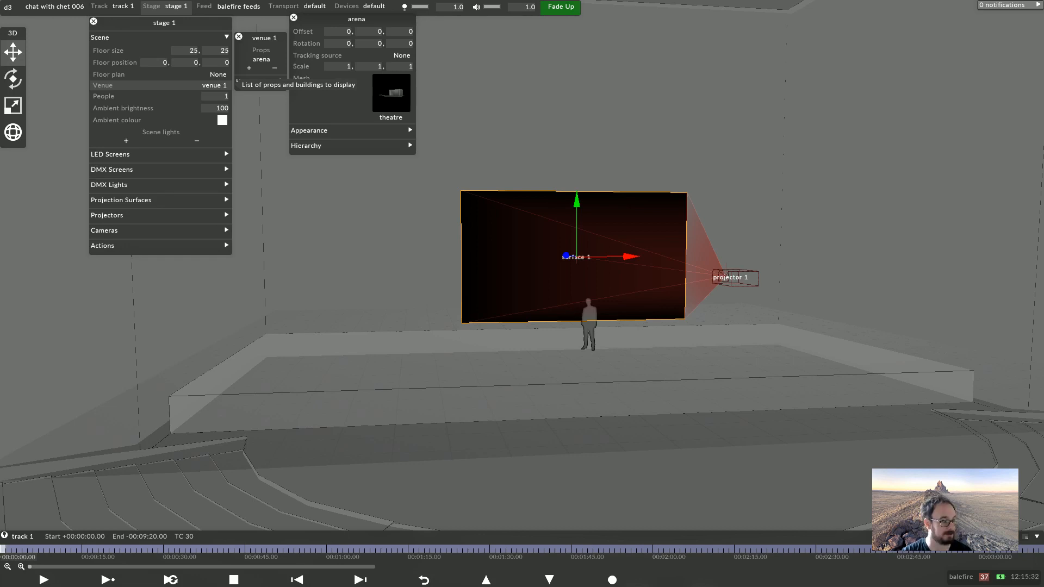
pyautogui.moveTo(522, 153); pyautogui.dragTo(465, 216)
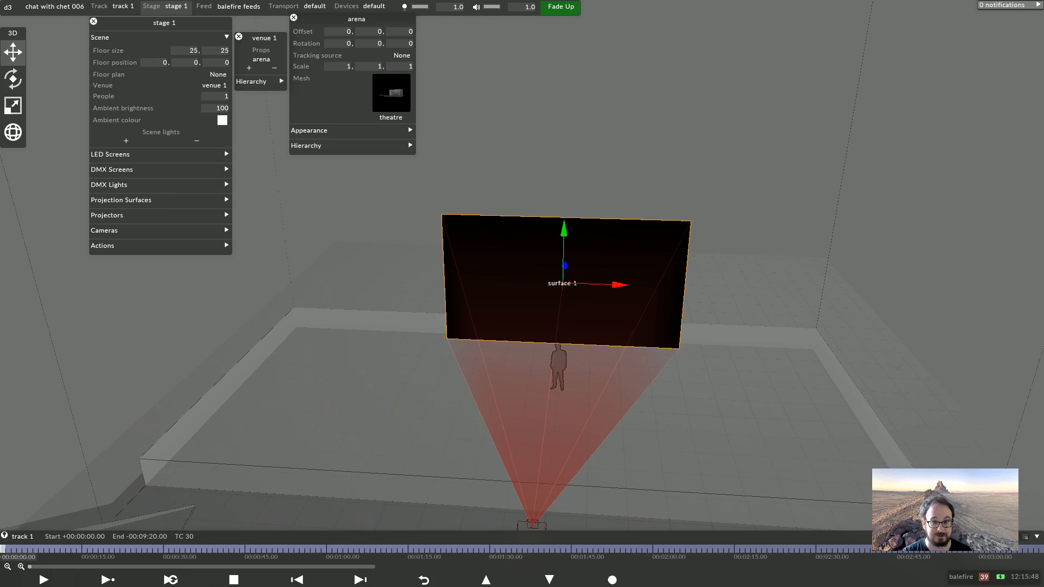
pyautogui.click(212, 85)
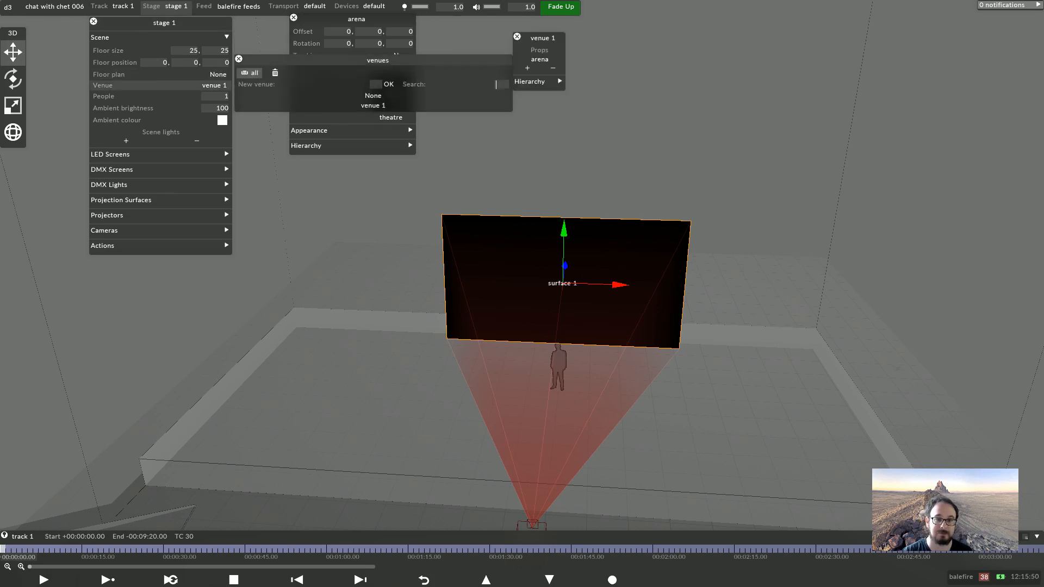
pyautogui.click(373, 99)
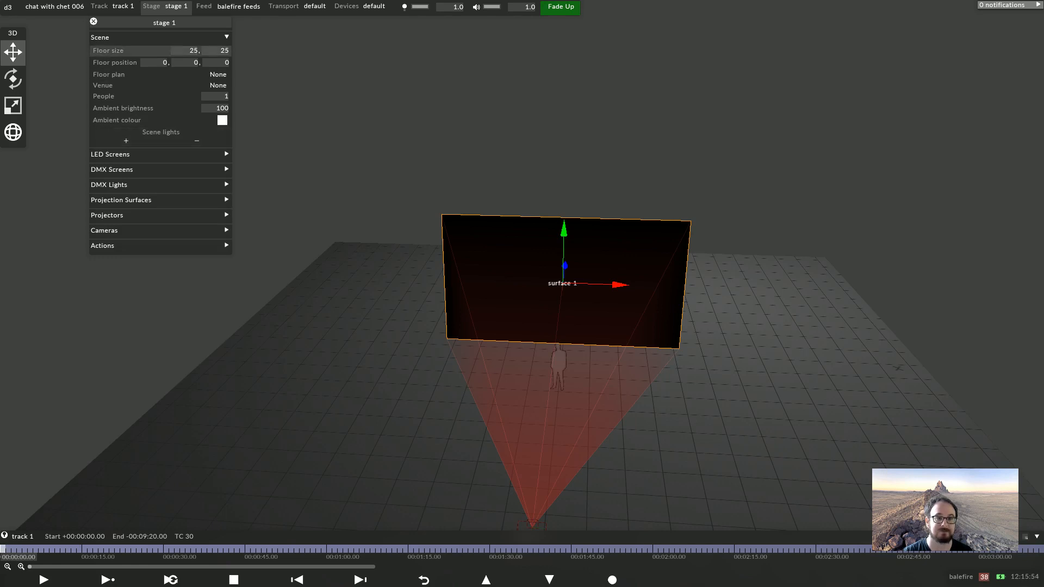
# Switch between the feed view and the stage to inspect the projector and output mappings
pyautogui.click(109, 37)
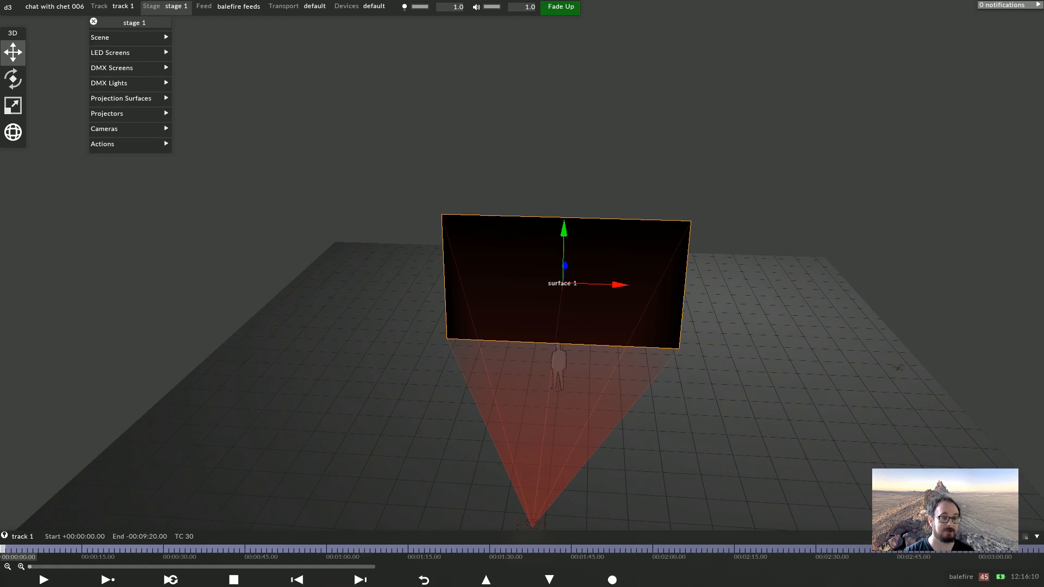
pyautogui.click(229, 7)
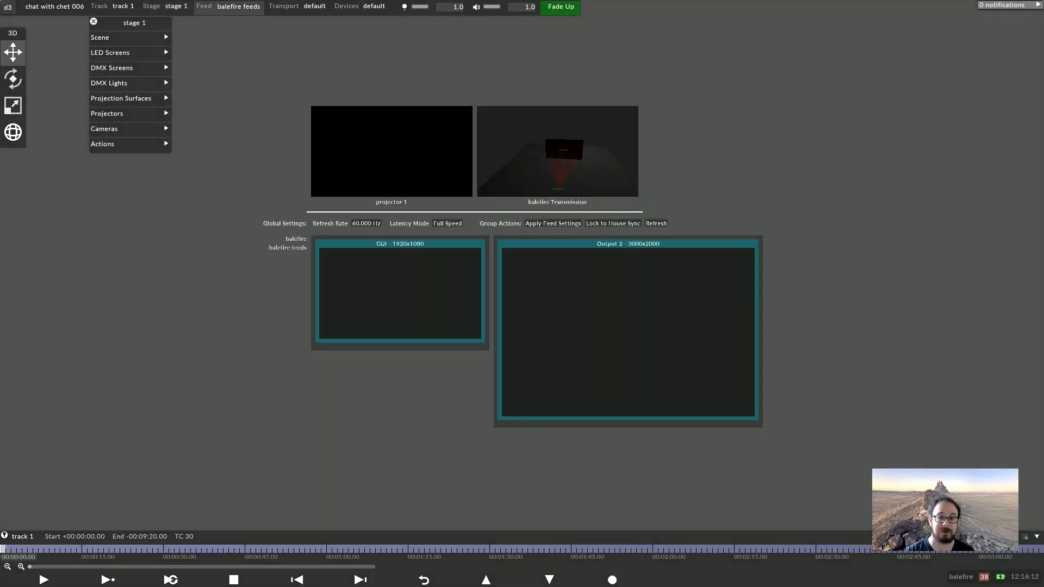
pyautogui.click(165, 6)
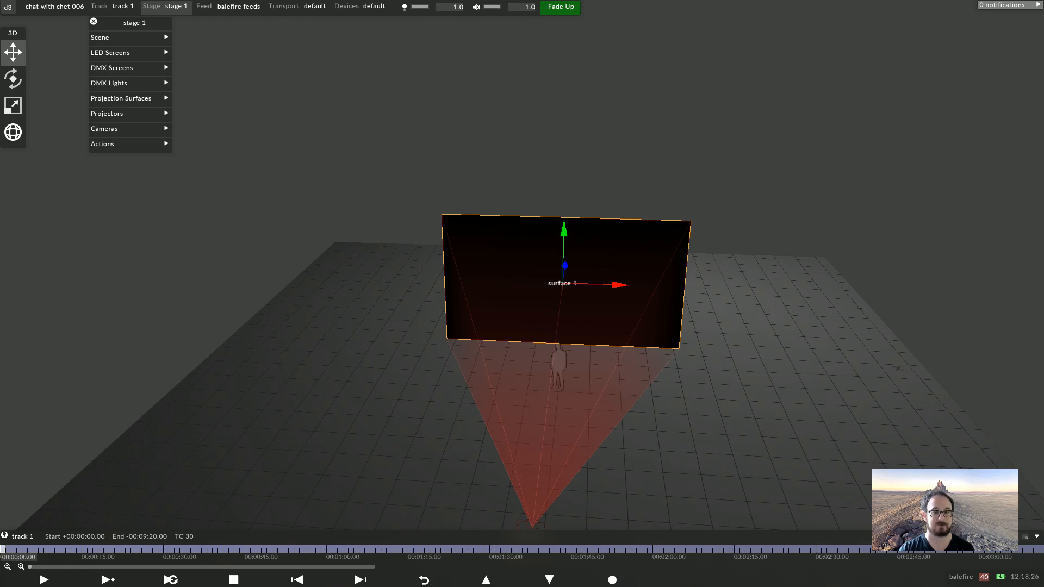
pyautogui.click(229, 7)
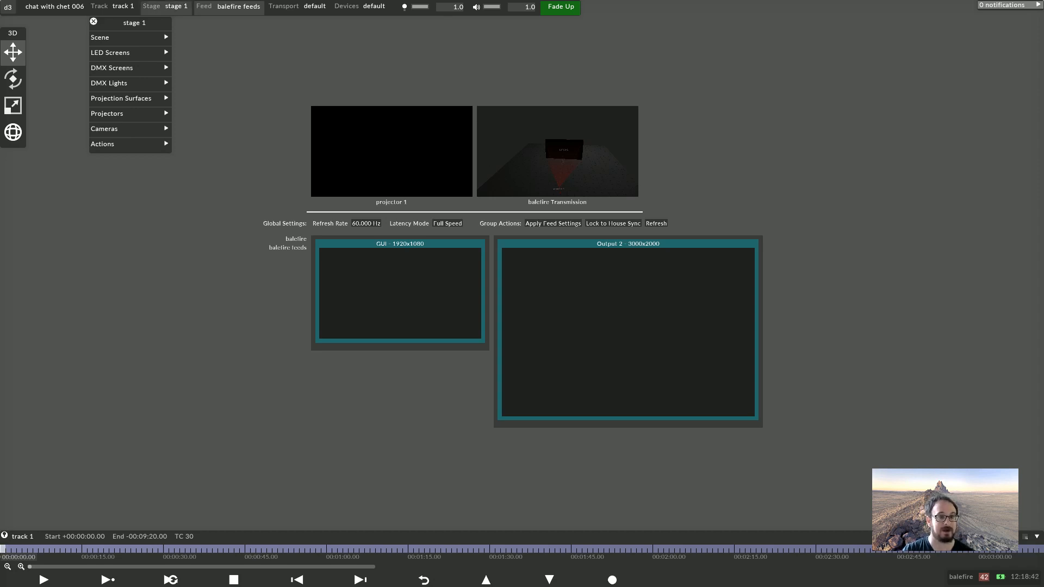
pyautogui.click(166, 6)
pyautogui.moveTo(595, 310); pyautogui.dragTo(618, 280)
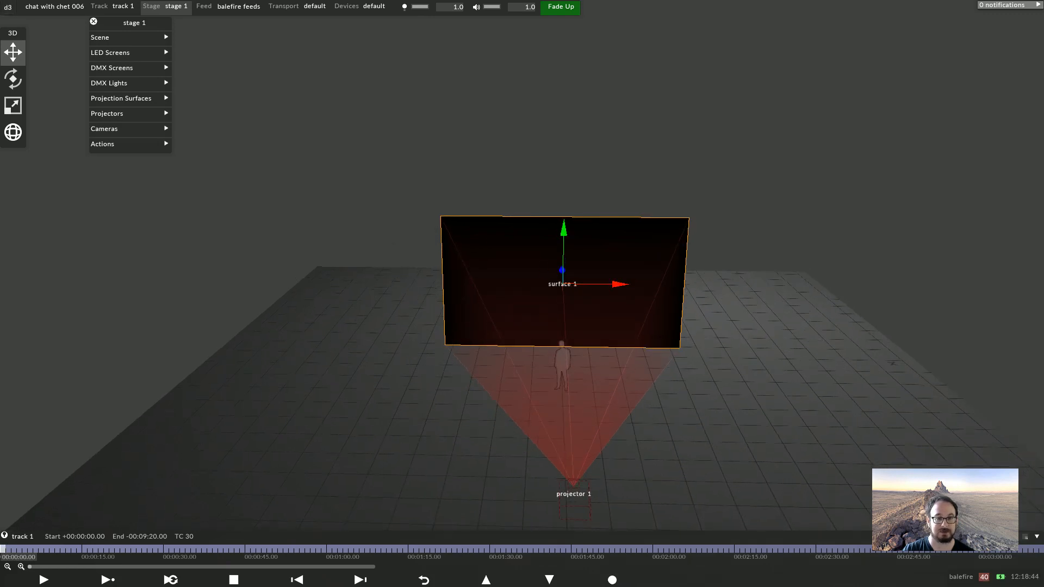
# Add a new LED screen to the stage named led right
pyautogui.click(110, 52)
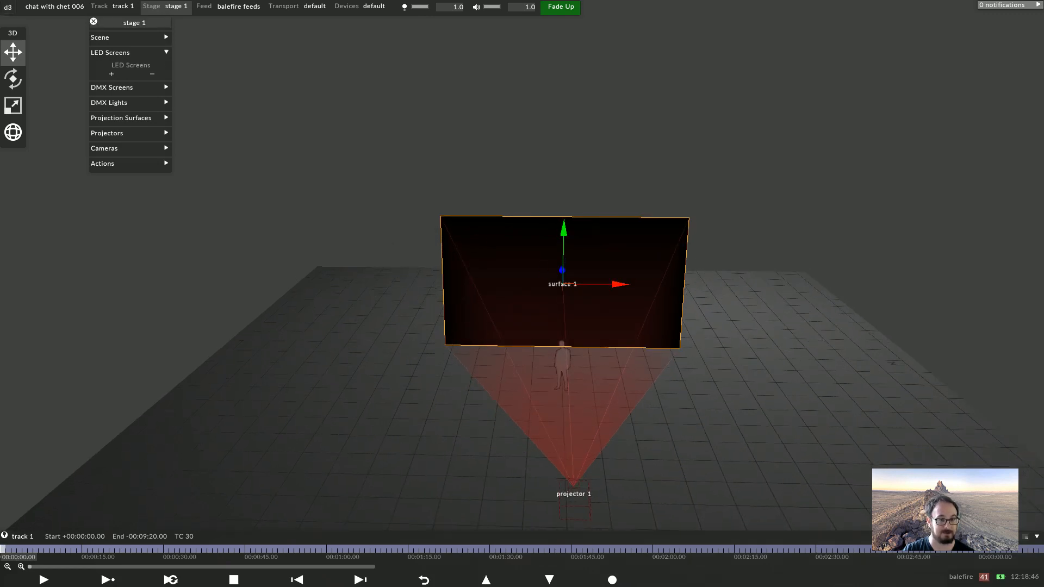
pyautogui.click(112, 74)
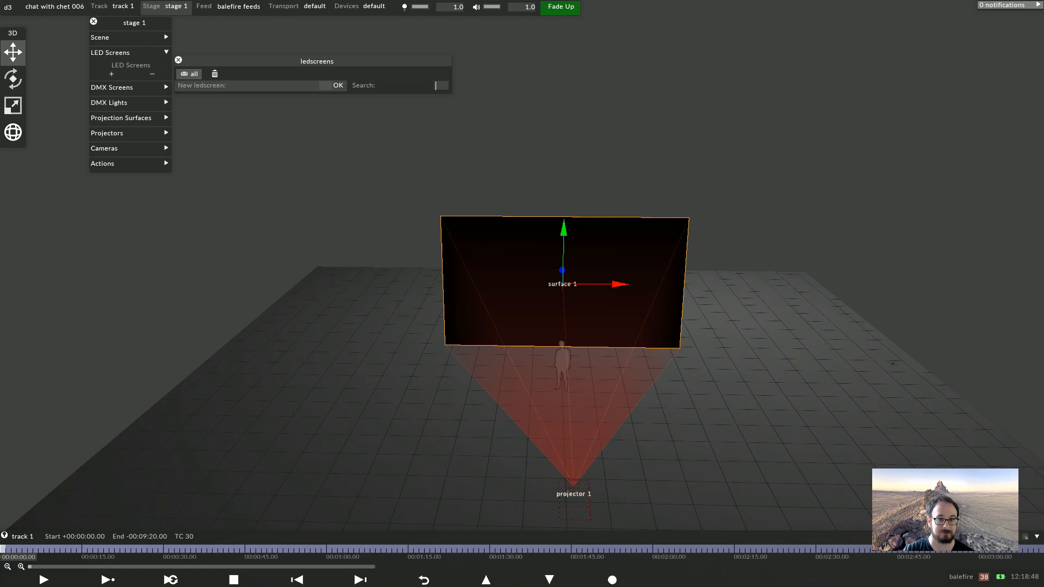
pyautogui.click(324, 86)
pyautogui.write('led right')
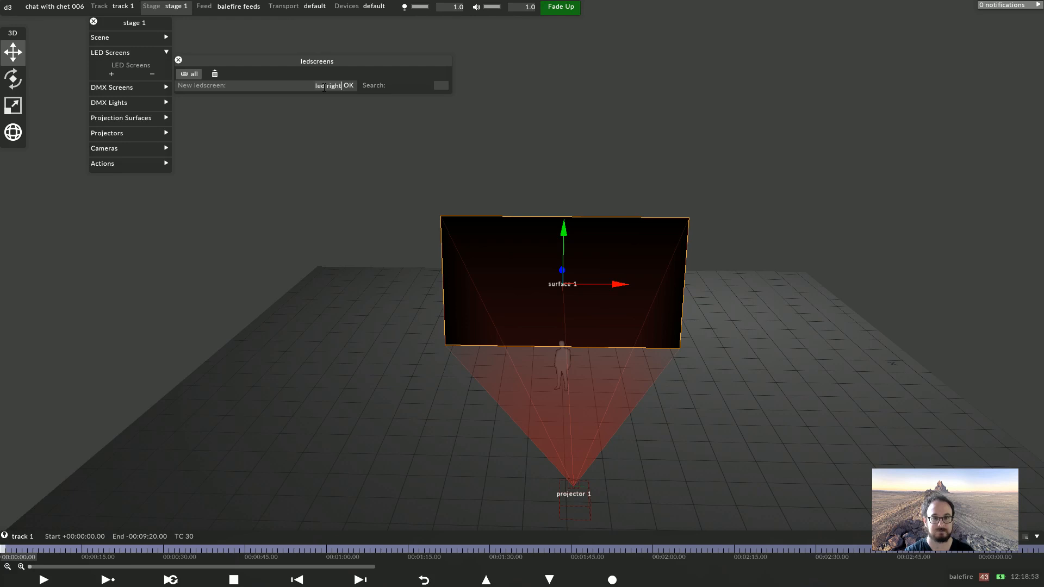
pyautogui.press('Return')
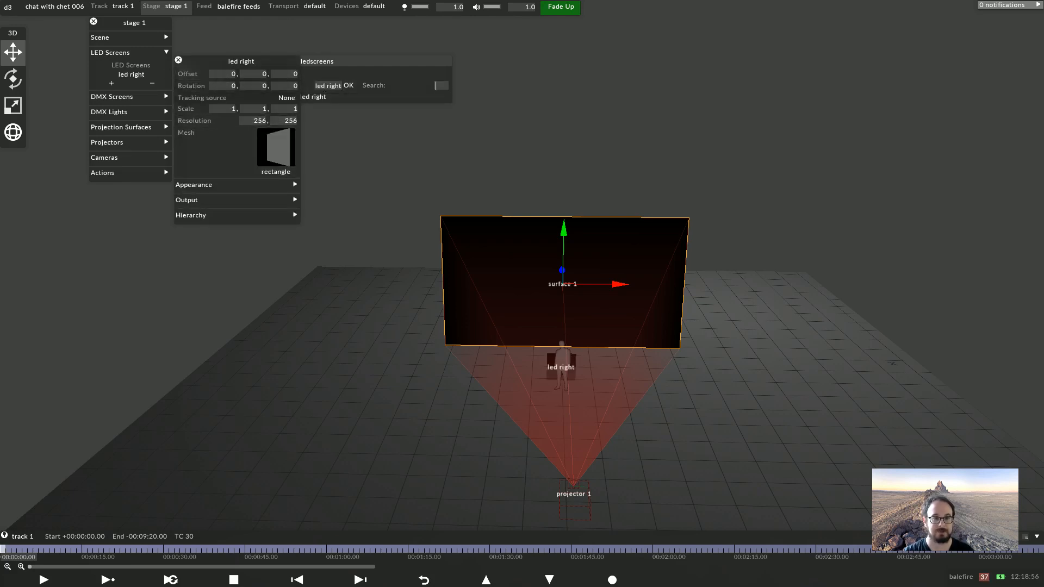
# Set the led right screen's offset to 8, 3, 0
pyautogui.click(220, 74)
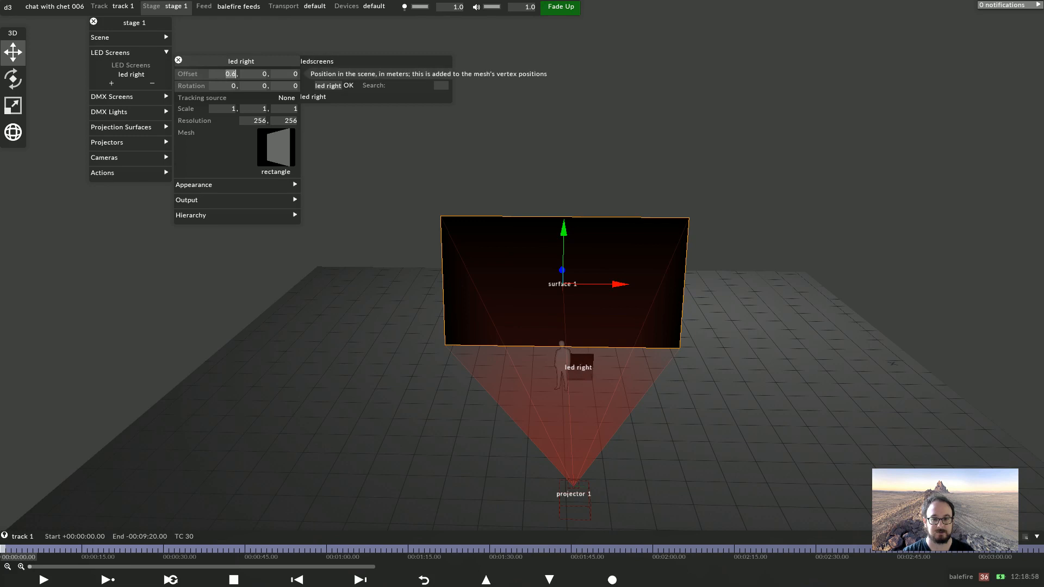
pyautogui.write('6.9')
pyautogui.scroll(10, 230, 75)
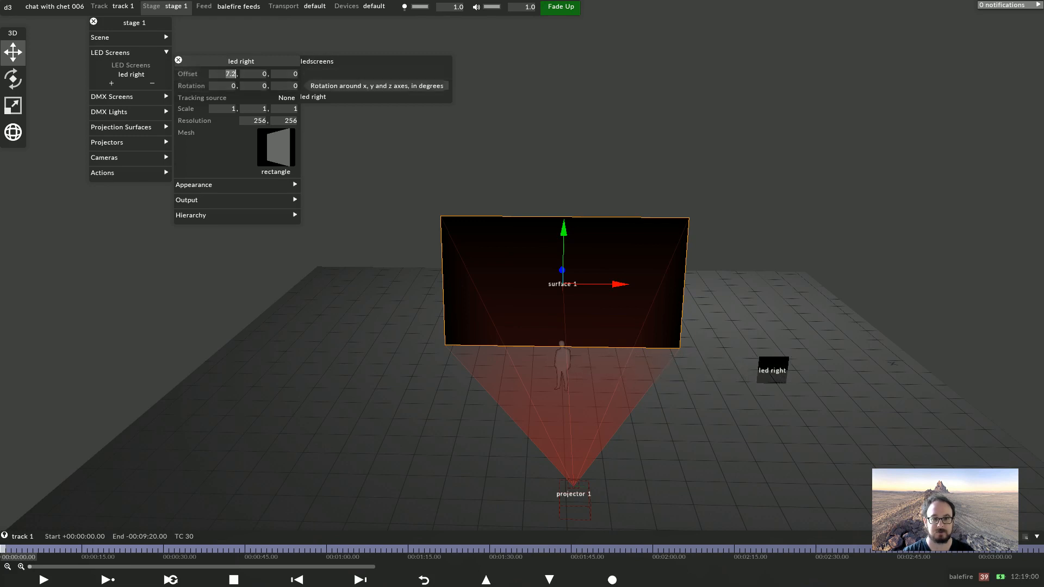
pyautogui.scroll(1, 231, 74)
pyautogui.scroll(15, 264, 74)
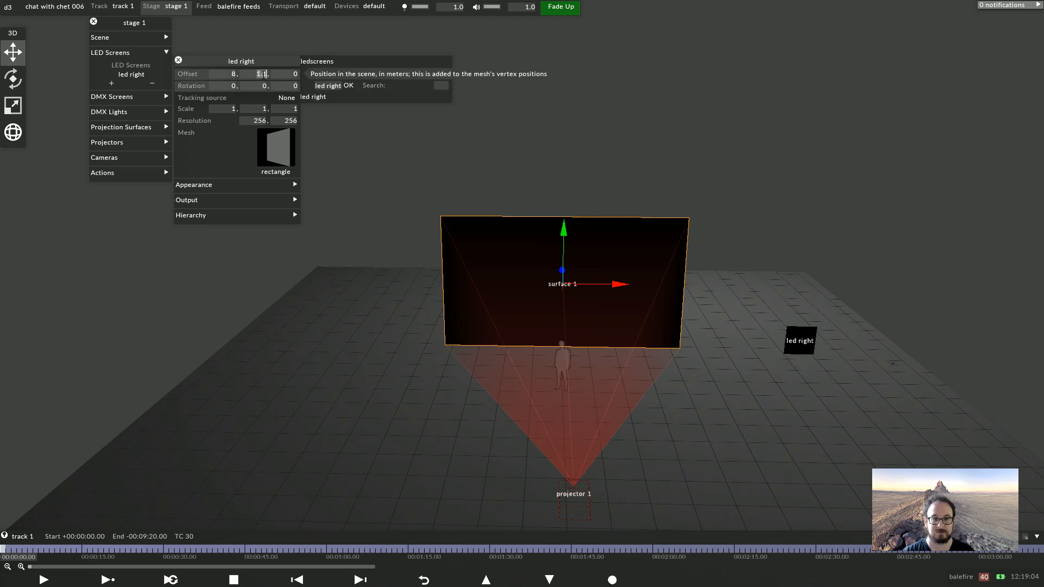
pyautogui.scroll(7, 263, 75)
pyautogui.scroll(8, 264, 75)
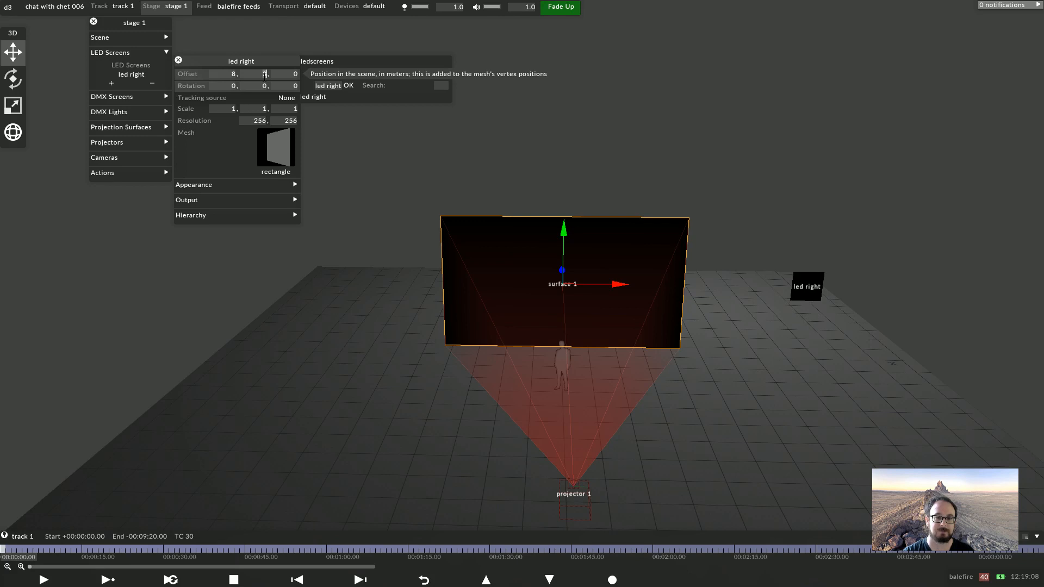
# Set the led right screen's resolution to 584 by 312 pixels
pyautogui.click(260, 120)
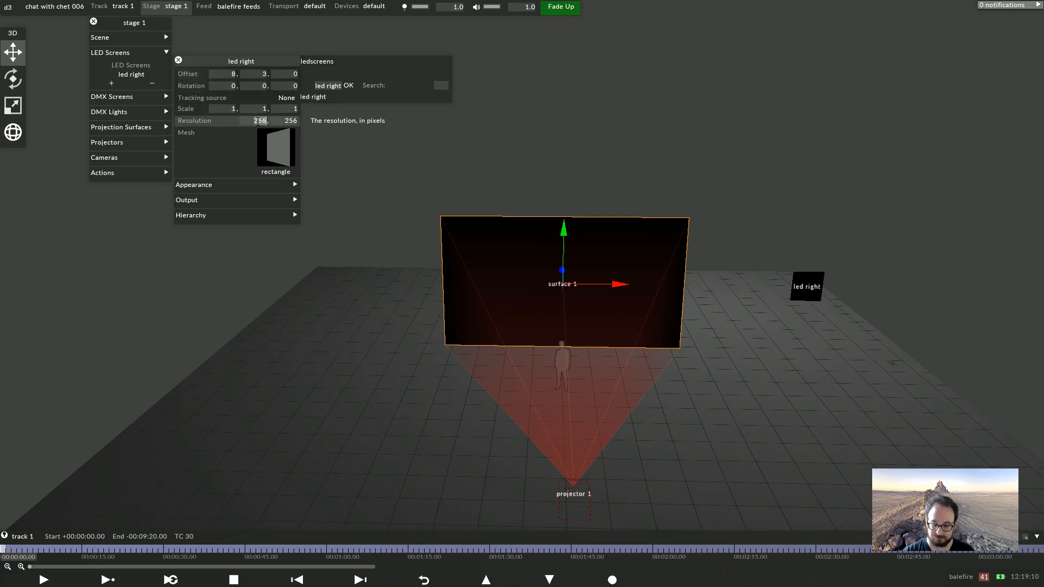
pyautogui.write('584')
pyautogui.press('Tab')
pyautogui.write('312')
pyautogui.press('Return')
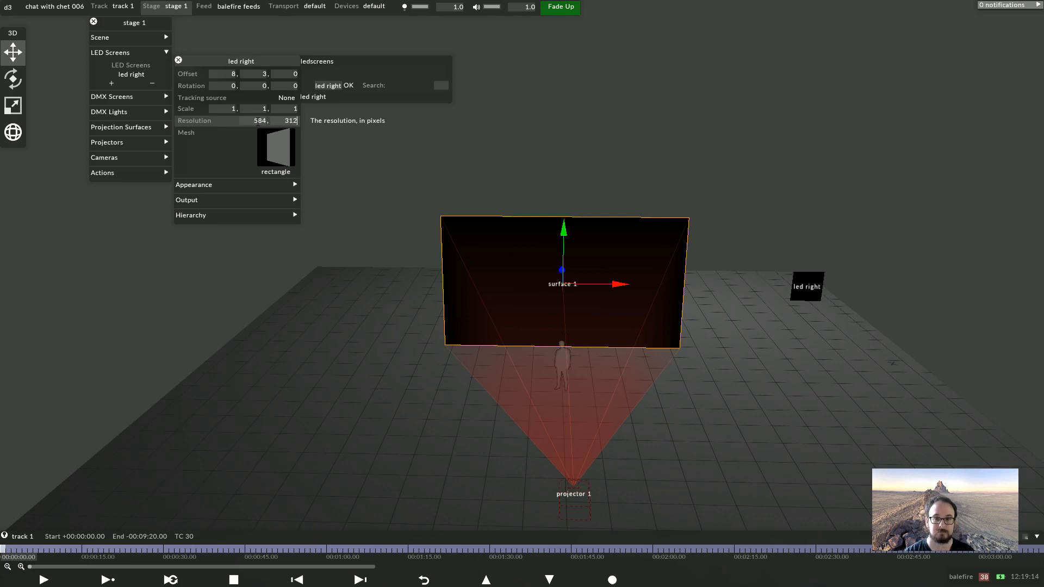
# Set the led right screen's scale to 4 by 3
pyautogui.click(234, 109)
pyautogui.write('4')
pyautogui.press('Return')
pyautogui.press('Tab')
pyautogui.write('3')
pyautogui.press('Return')
pyautogui.moveTo(566, 392); pyautogui.dragTo(552, 356)
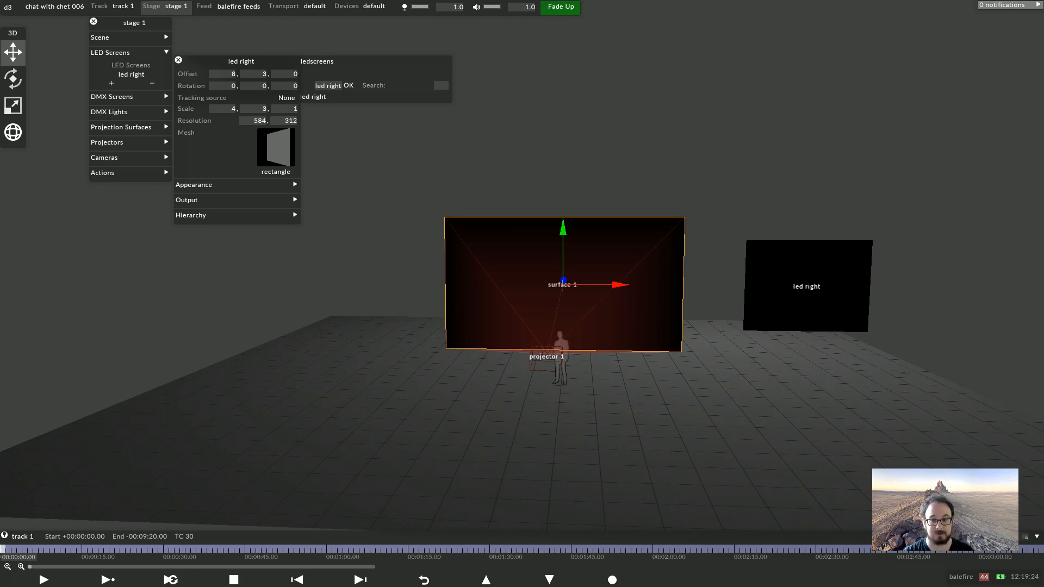
# Duplicate the led right screen as led left
pyautogui.moveTo(241, 61); pyautogui.dragTo(903, 295)
pyautogui.rightClick(905, 296)
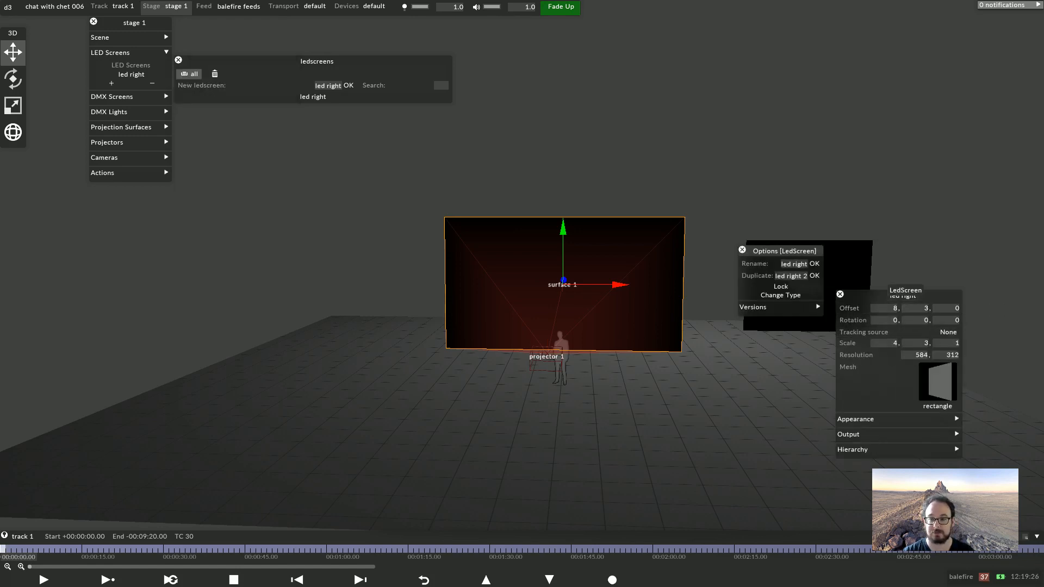
pyautogui.click(788, 277)
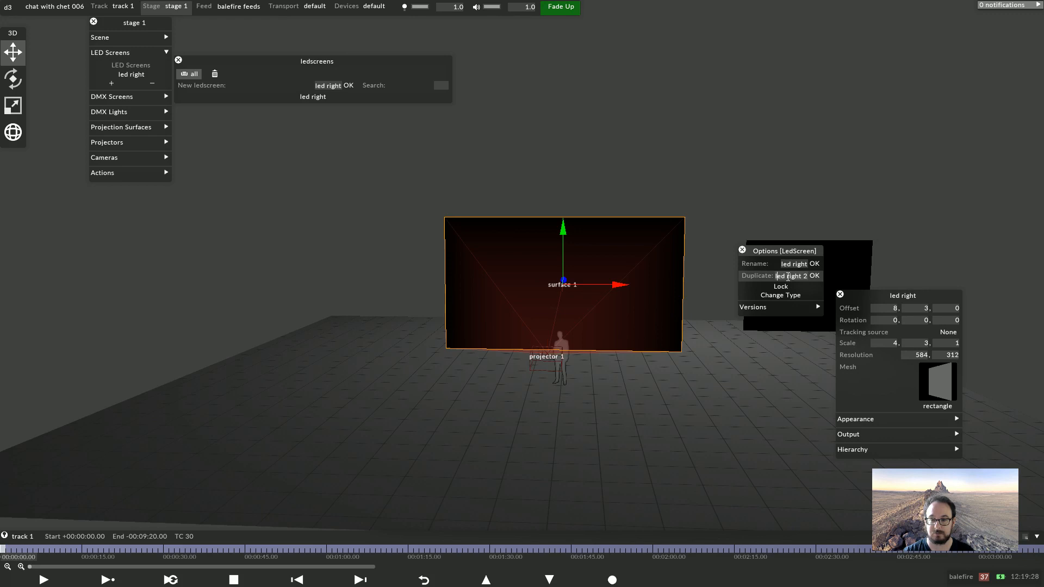
pyautogui.moveTo(788, 277); pyautogui.dragTo(855, 279)
pyautogui.write('left')
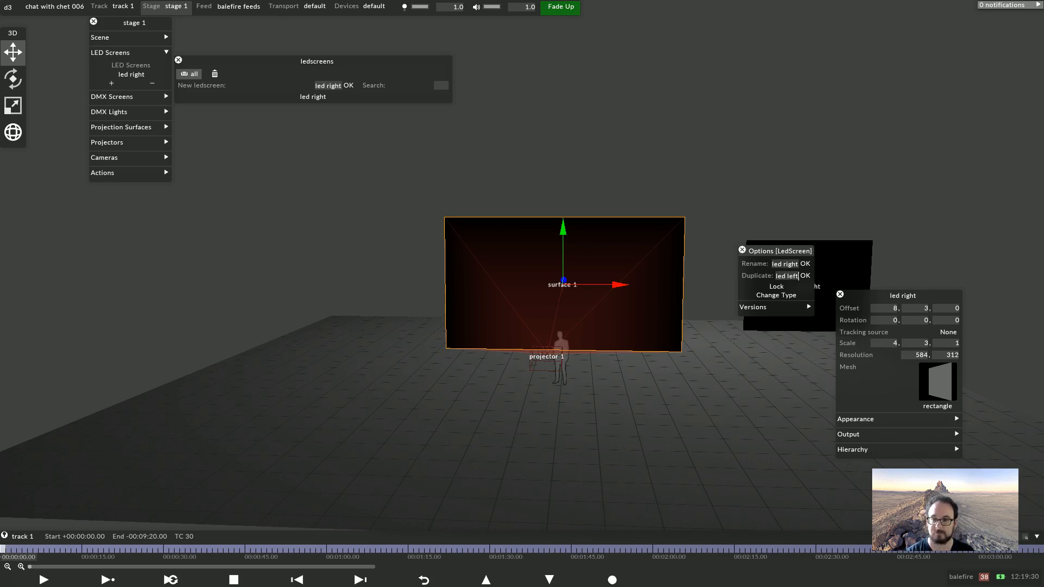
pyautogui.press('Return')
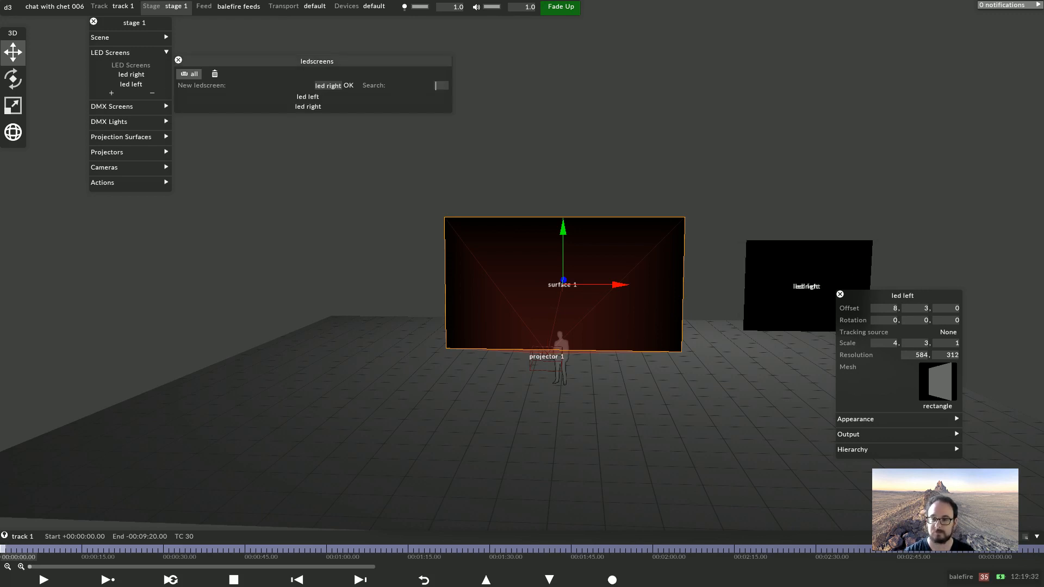
# Set the led left screen's X offset to -8 and its resolution to 512 by 384 pixels
pyautogui.write('-8')
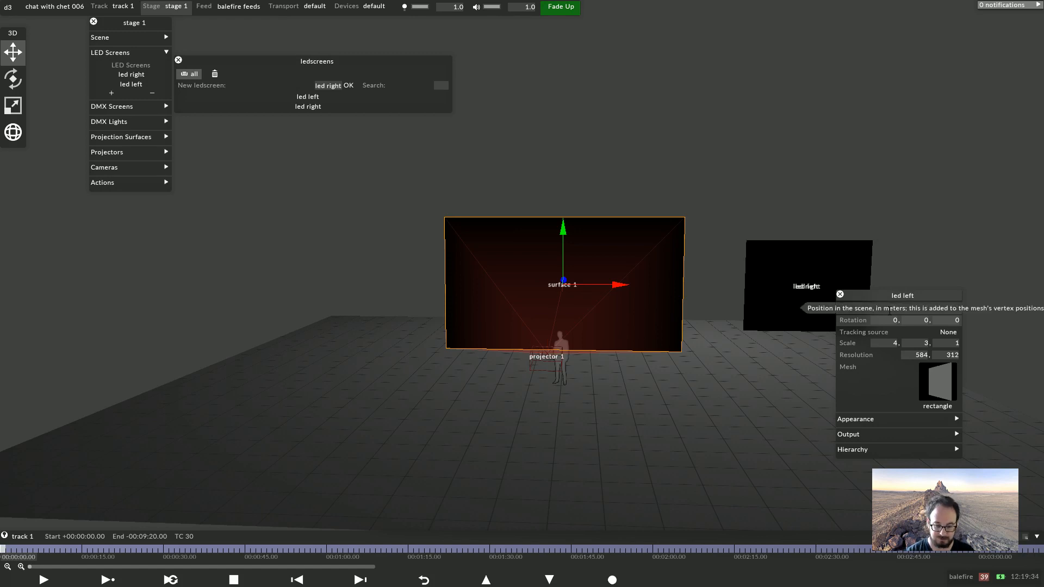
pyautogui.press('Return')
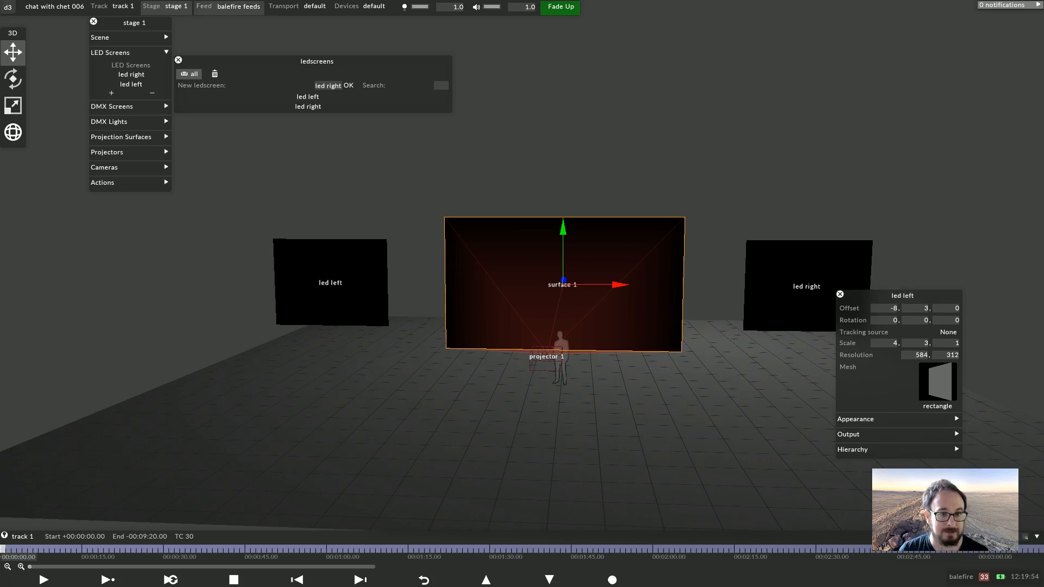
pyautogui.click(228, 6)
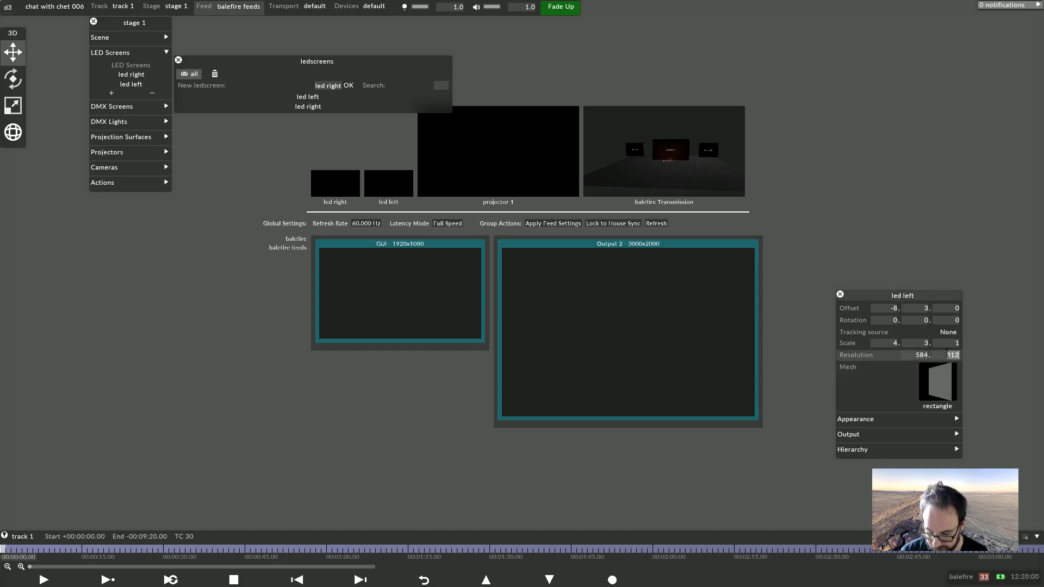
pyautogui.click(926, 355)
pyautogui.write('512')
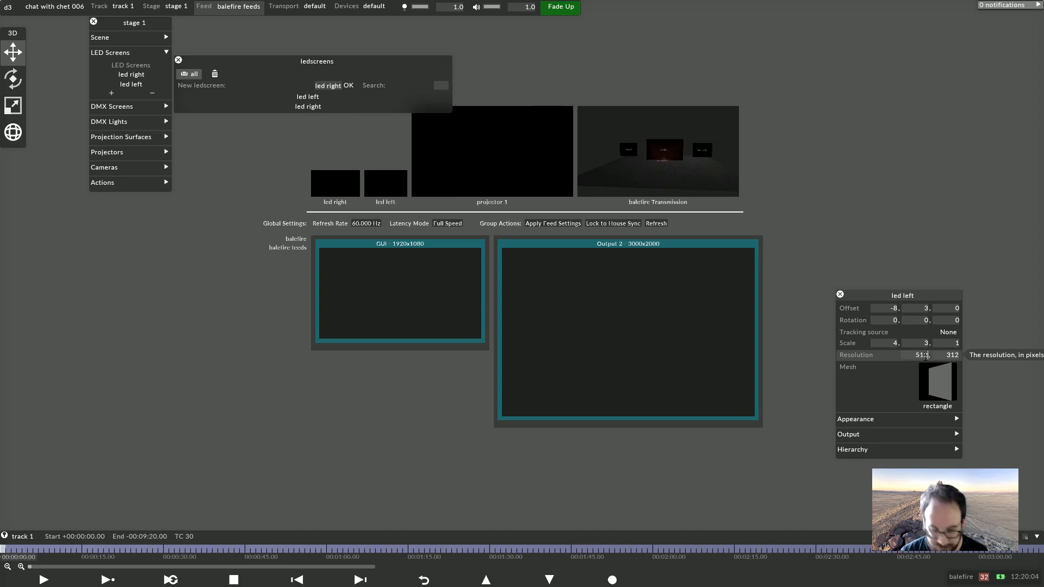
pyautogui.press('Tab')
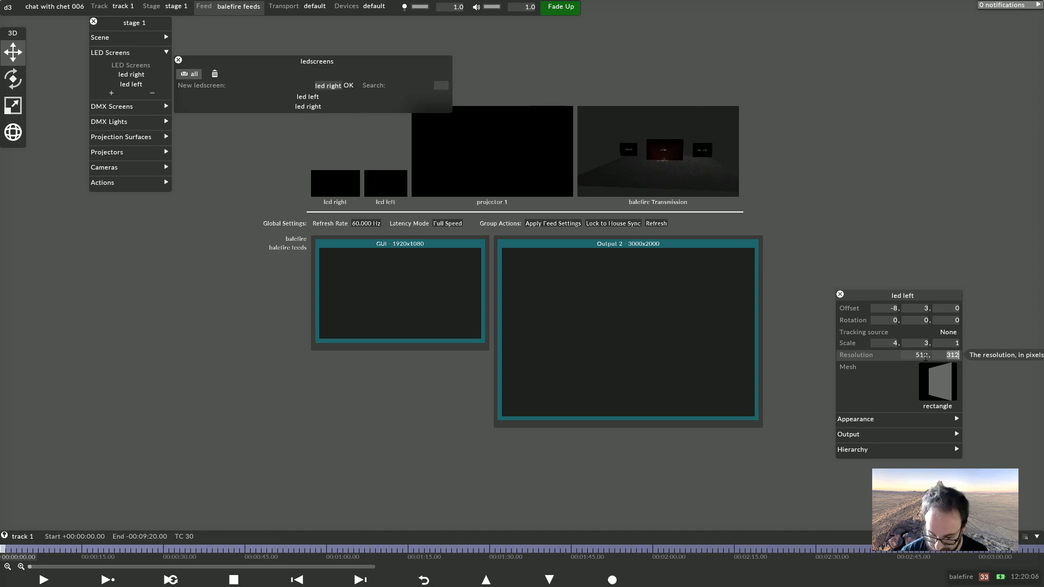
pyautogui.write('384')
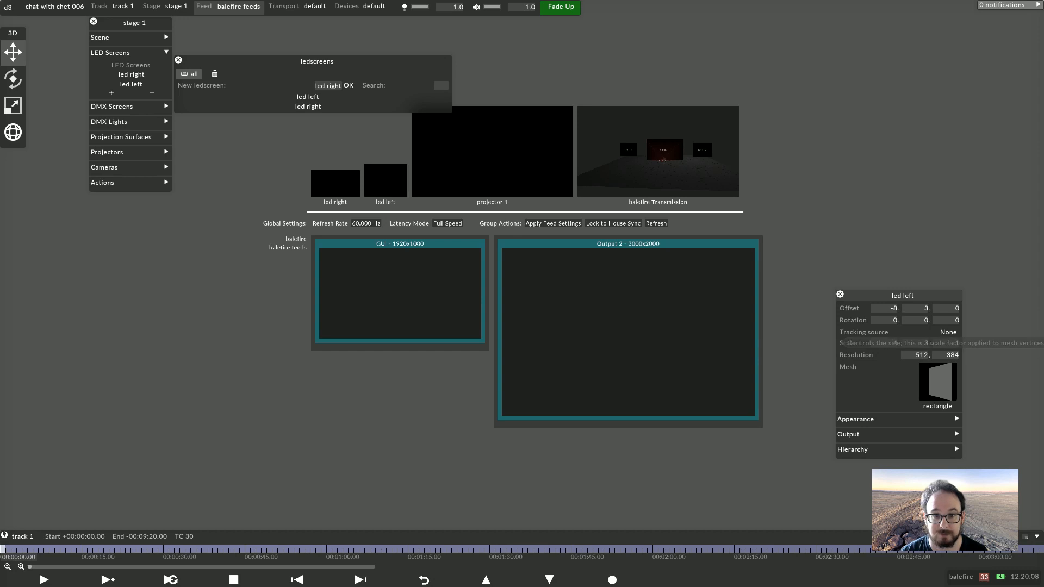
# Compare the LED screens in the feed view and open the led right screen's properties
pyautogui.rightClick(333, 199)
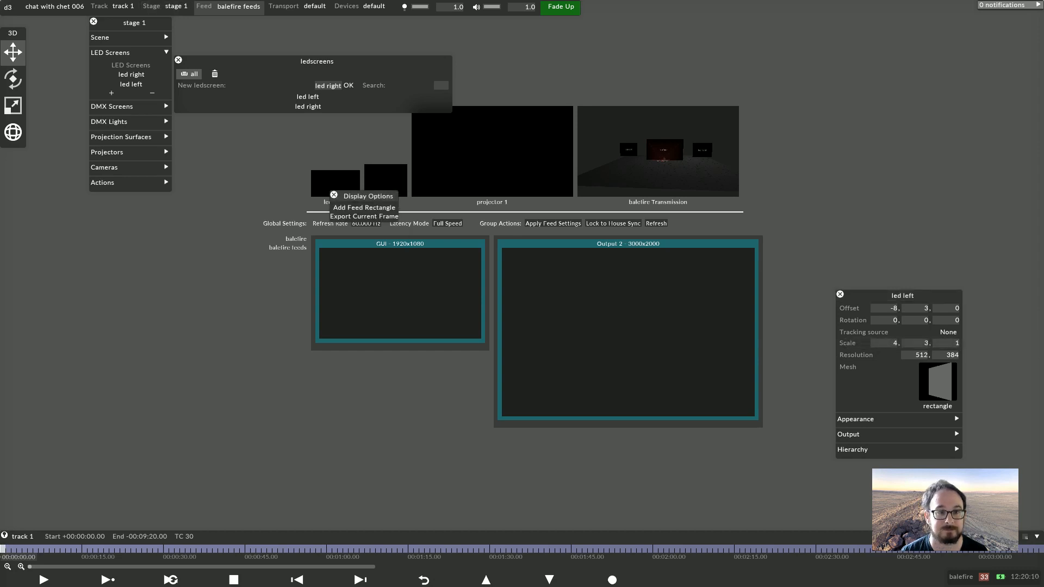
pyautogui.click(165, 6)
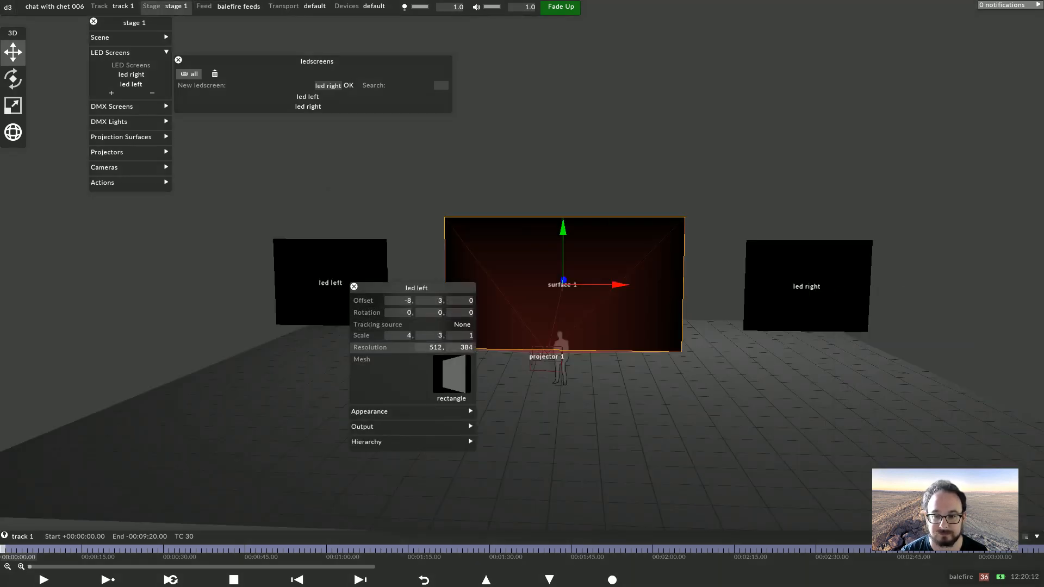
pyautogui.click(238, 6)
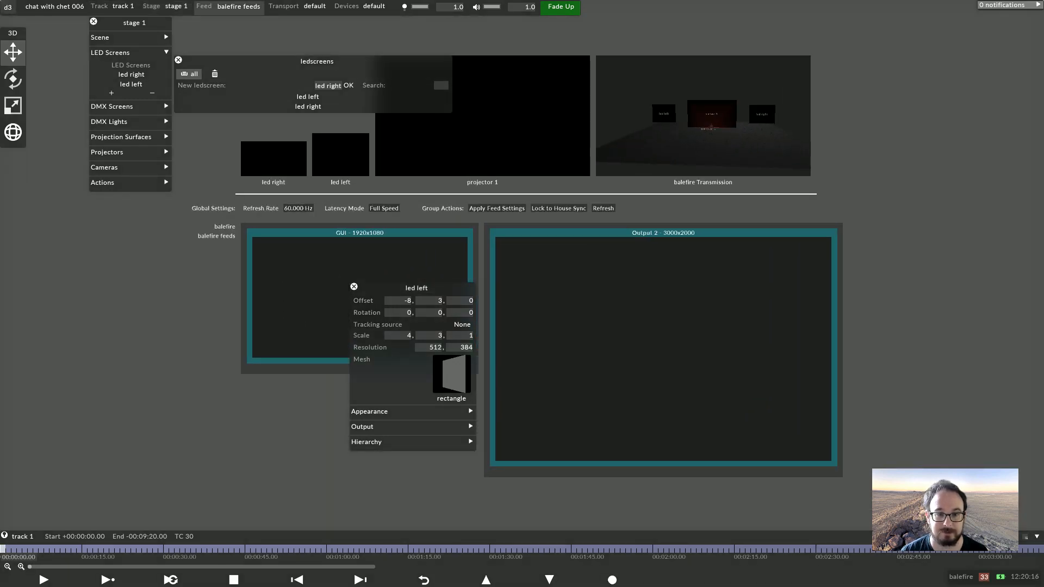
pyautogui.moveTo(304, 414); pyautogui.dragTo(404, 494)
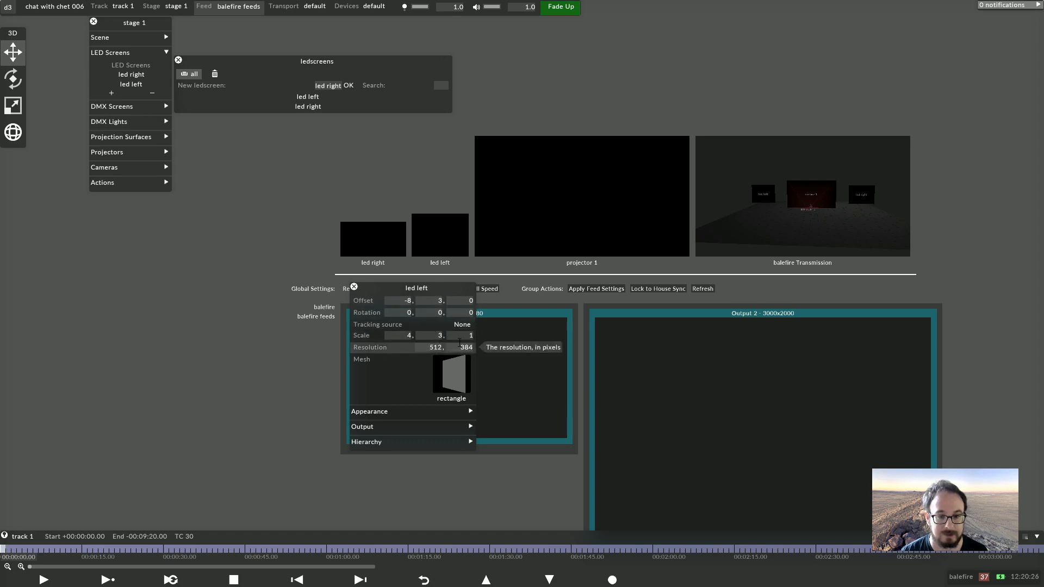
pyautogui.rightClick(165, 6)
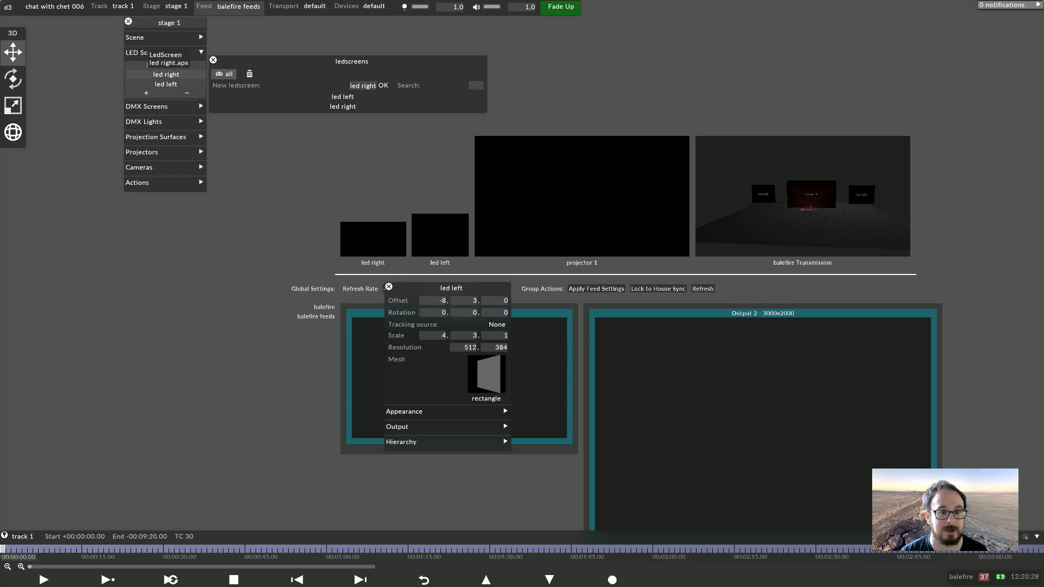
pyautogui.click(166, 74)
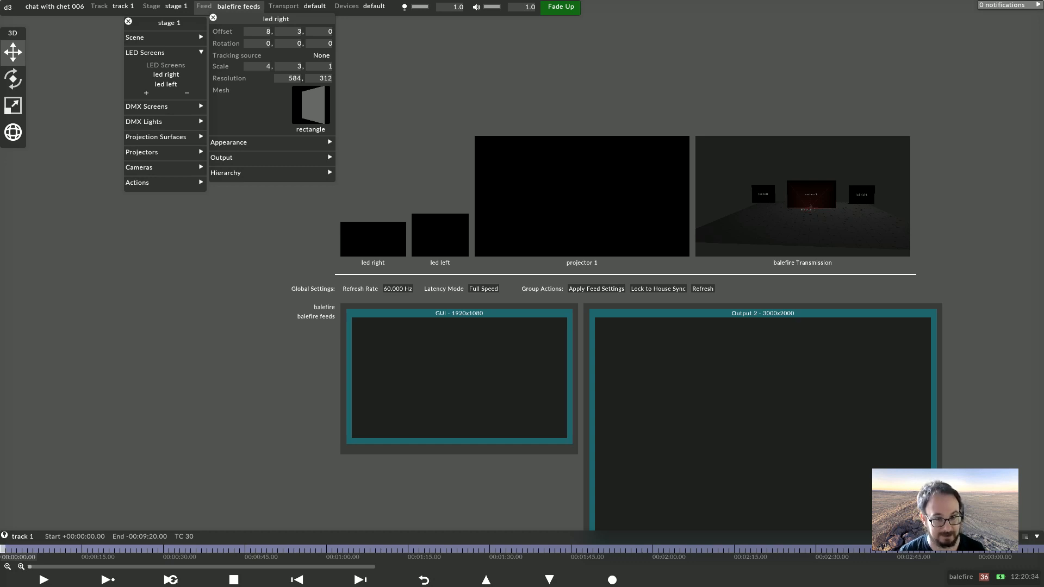
pyautogui.click(169, 7)
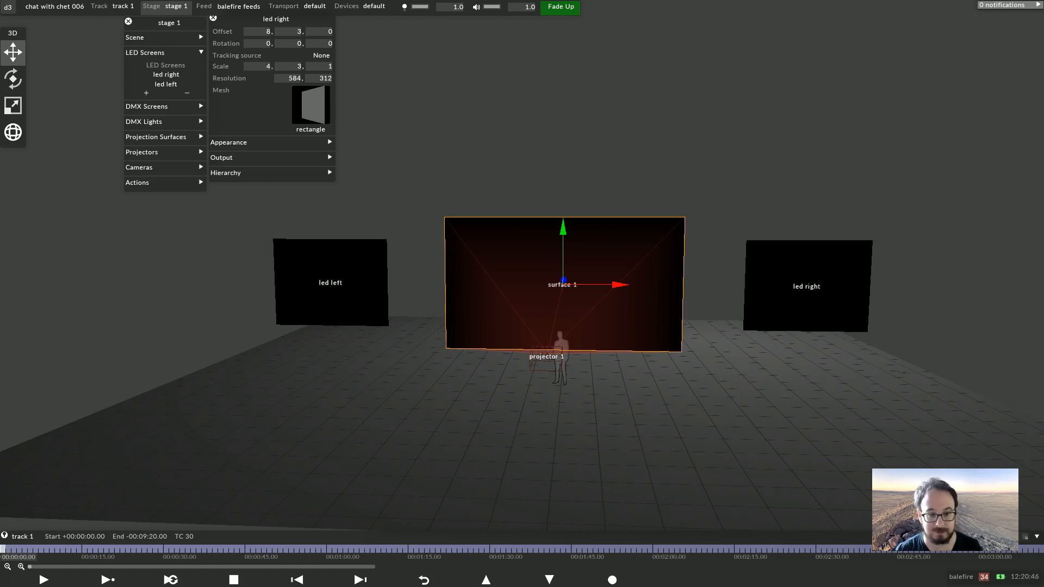
# Create a Video layer and assign george.jpg as its media
pyautogui.hotkey('alt', 'l')
pyautogui.write('vi')
pyautogui.press('Return')
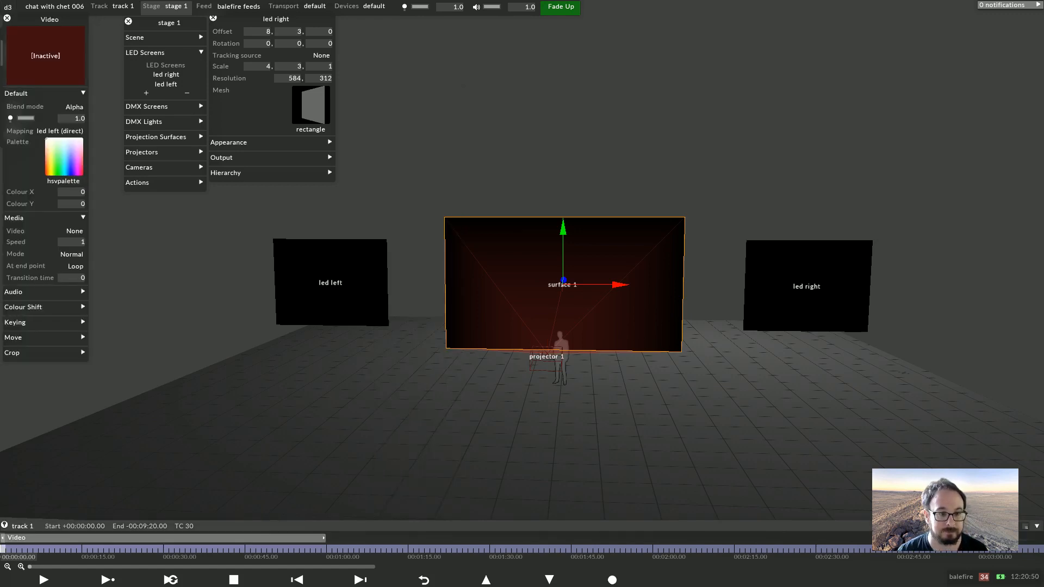
pyautogui.click(74, 231)
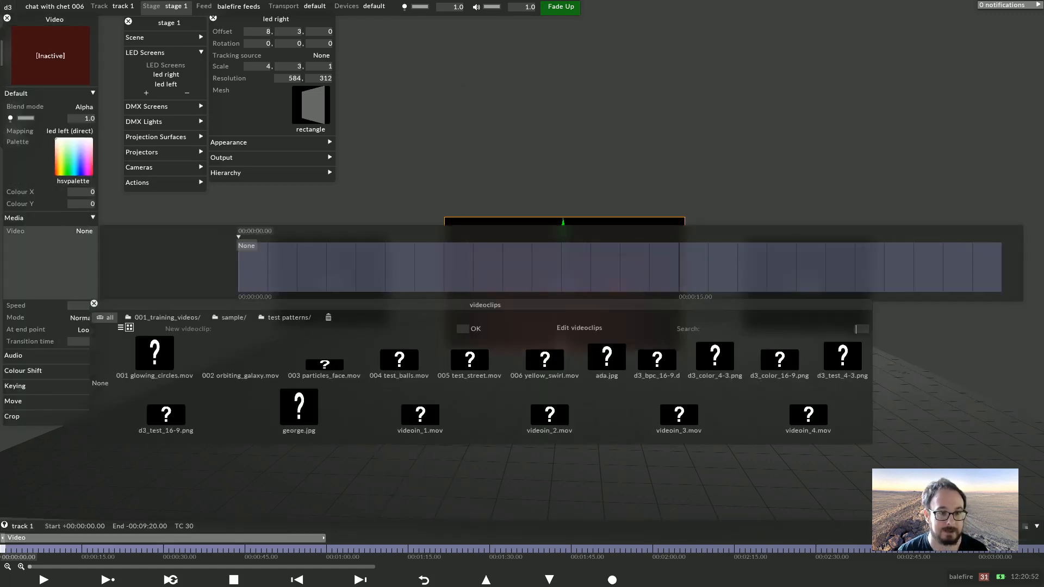
pyautogui.click(299, 413)
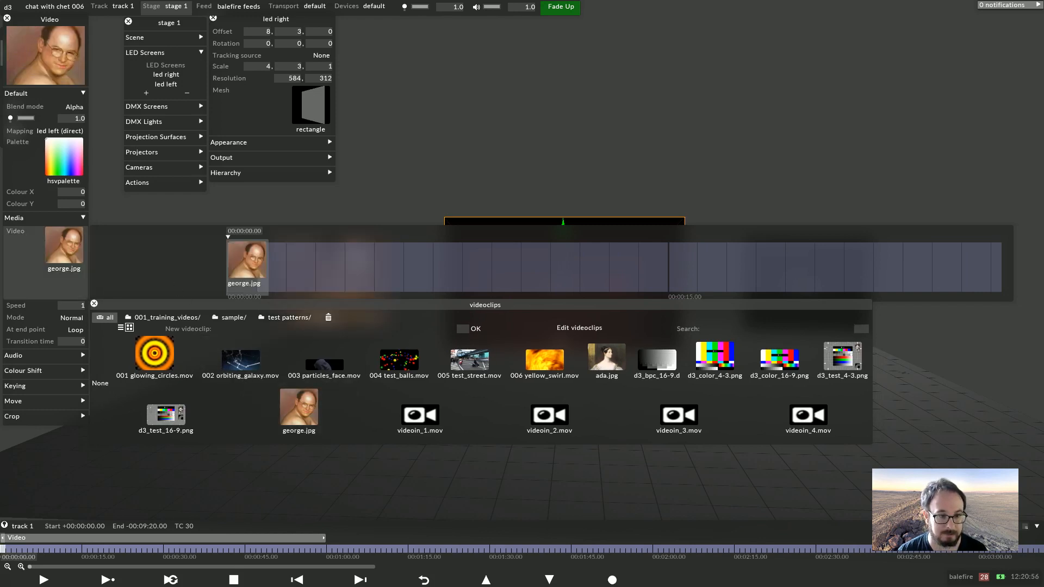
pyautogui.click(21, 233)
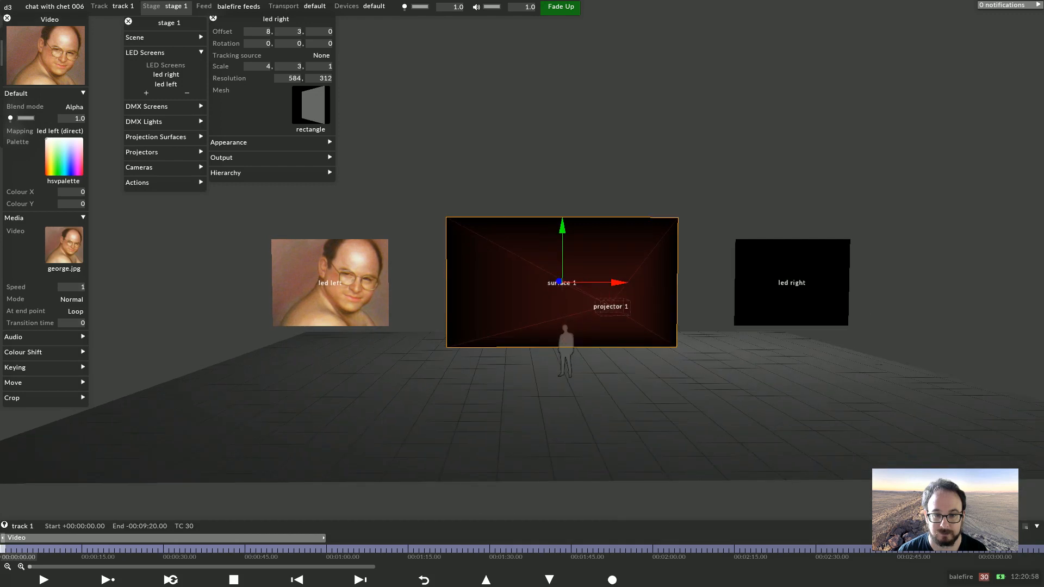
# Switch the video layer's mapping between led right and led left to preview it on each screen
pyautogui.click(58, 131)
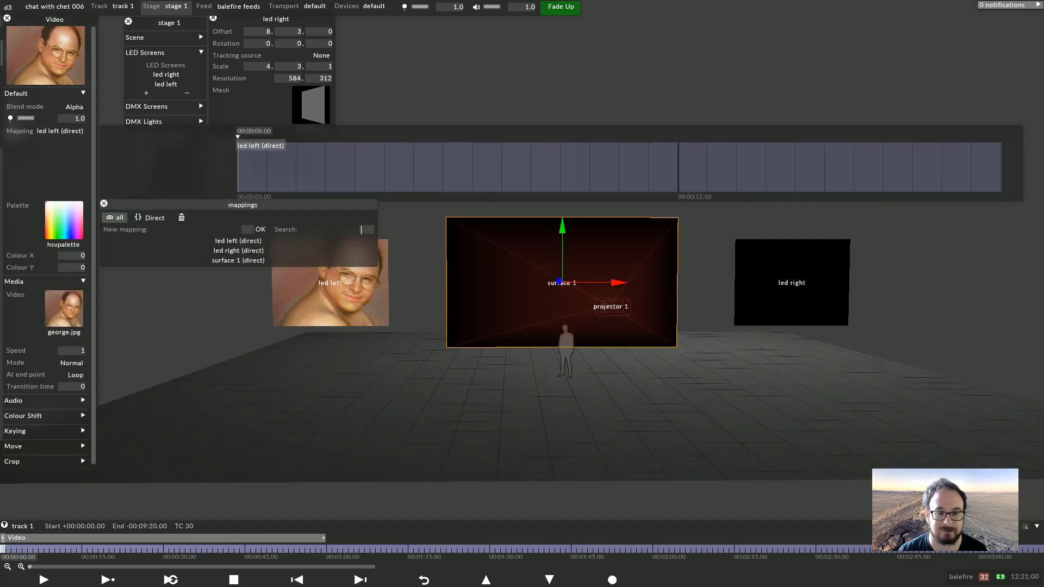
pyautogui.click(238, 250)
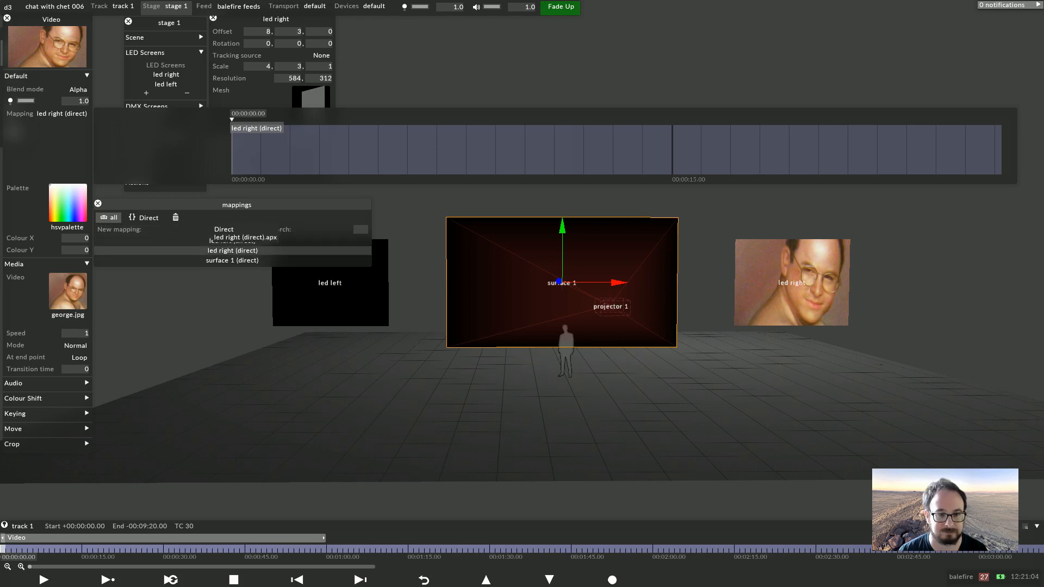
pyautogui.click(231, 240)
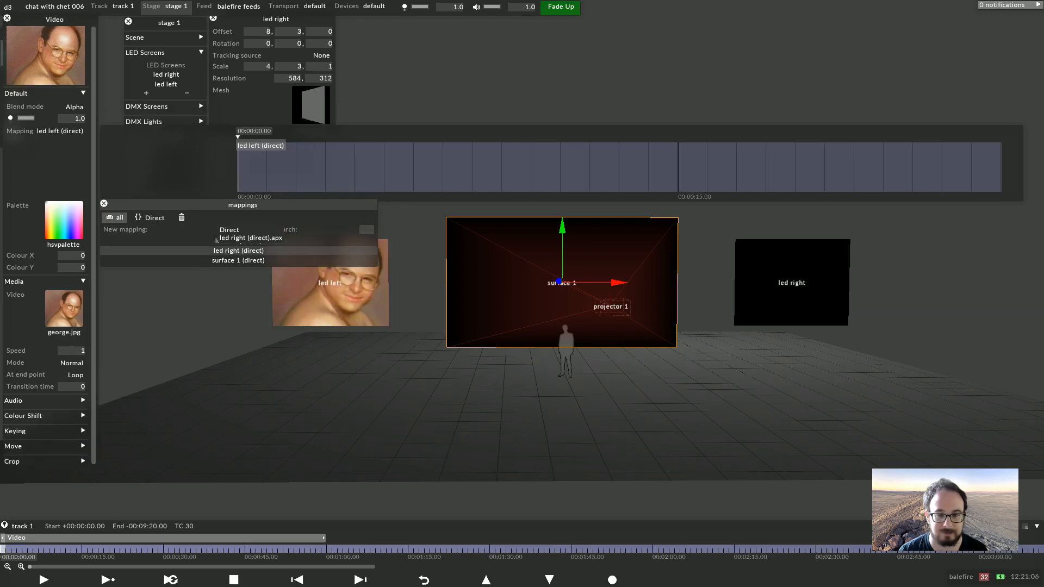
pyautogui.click(232, 250)
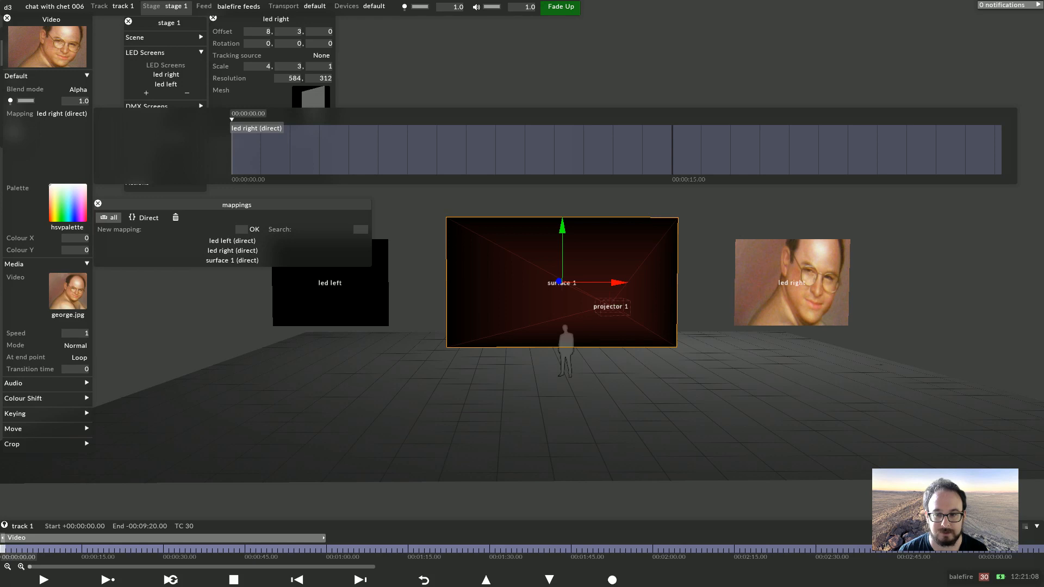
# Set the led right screen's resolution to 512 by 384 and map the video layer back to led left
pyautogui.click(791, 283)
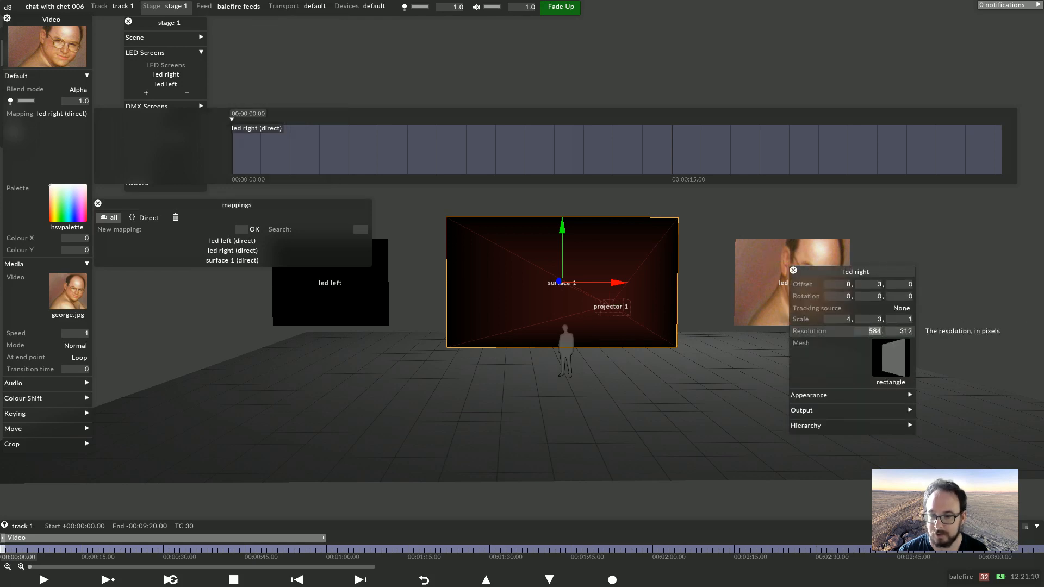
pyautogui.write('512')
pyautogui.press('Tab')
pyautogui.write('384')
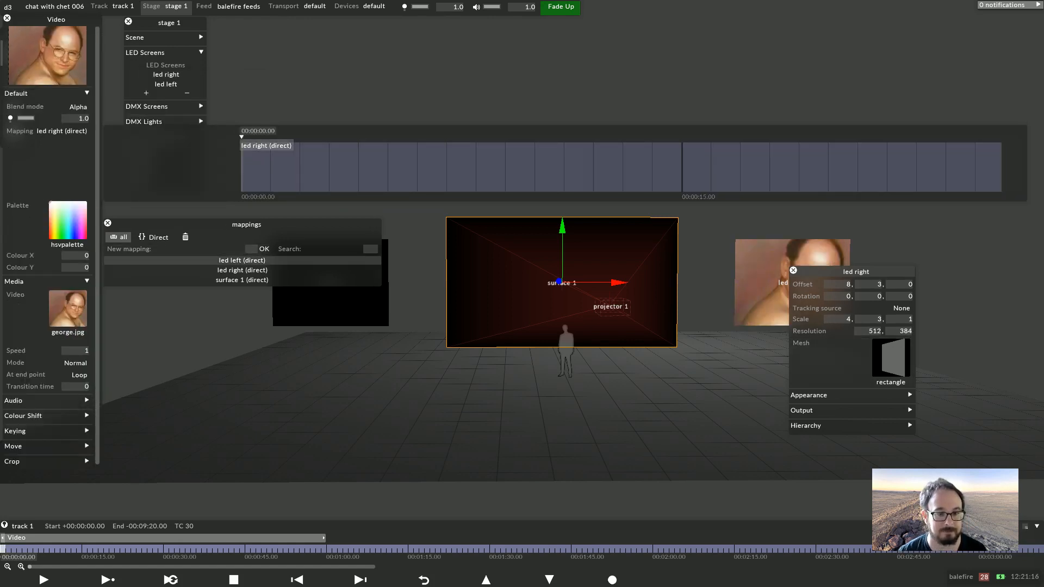
pyautogui.click(235, 261)
pyautogui.press('Escape')
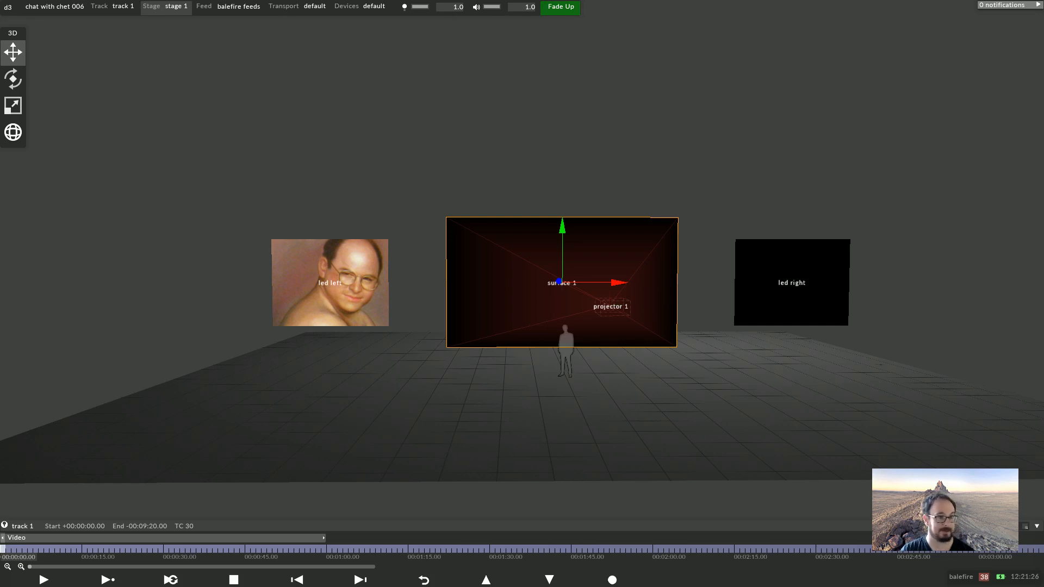
# Delete the Video layer from the track
pyautogui.moveTo(562, 174); pyautogui.dragTo(525, 196)
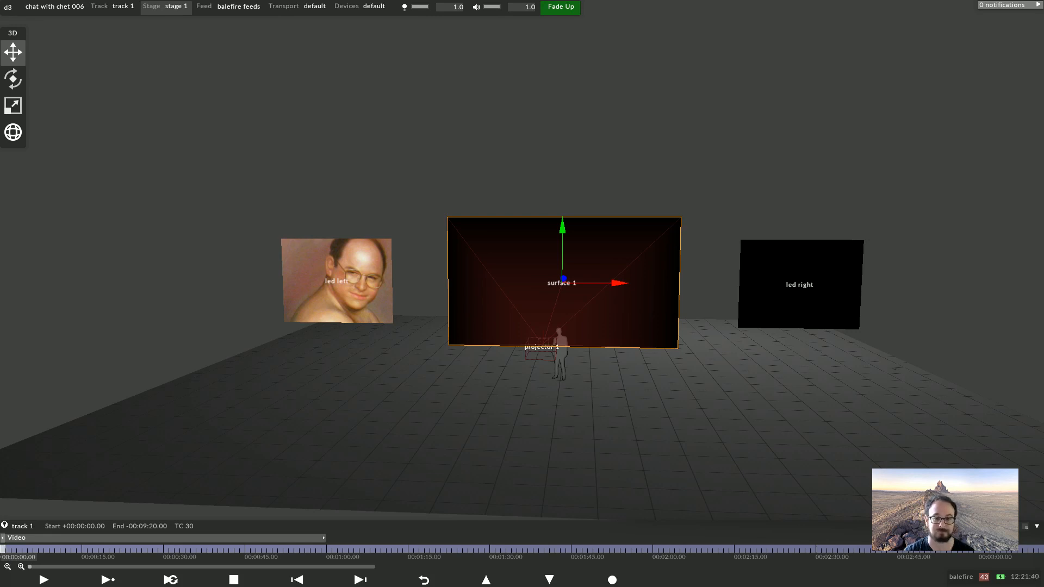
pyautogui.click(57, 538)
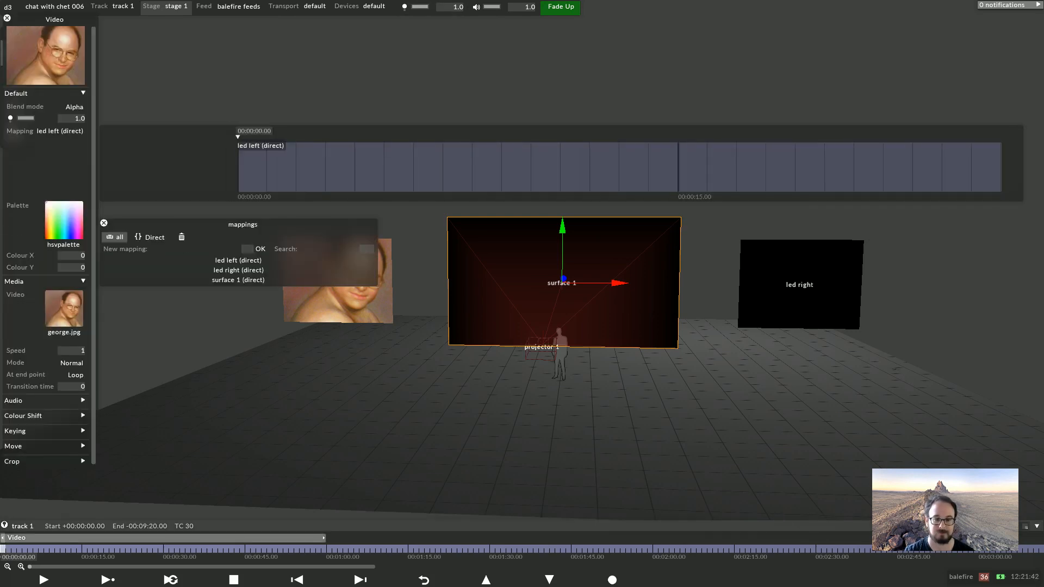
pyautogui.rightClick(57, 538)
pyautogui.click(56, 453)
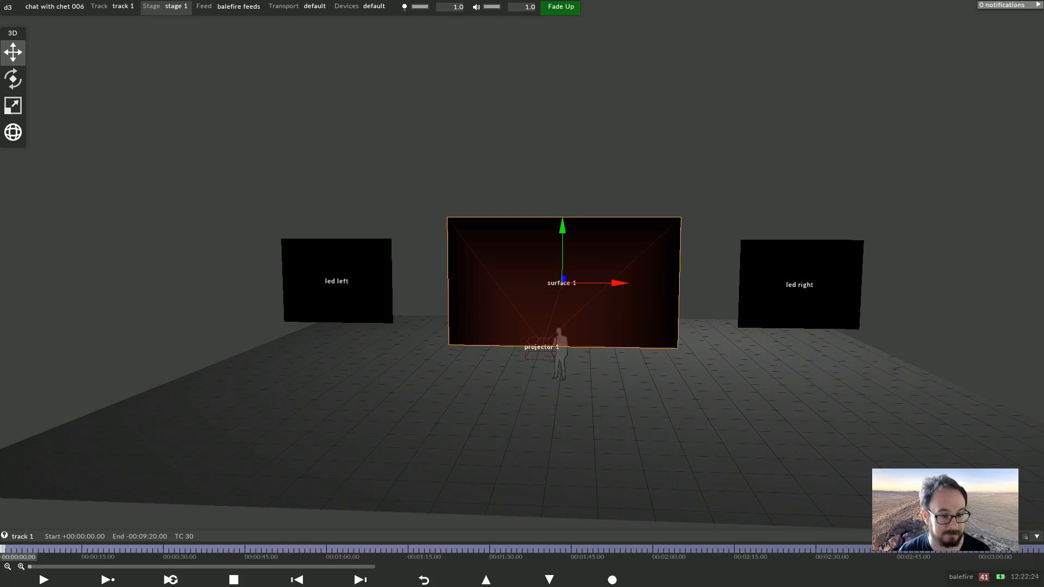
# Move the playhead to 00:00:30 and briefly open the new layer type list
pyautogui.click(166, 549)
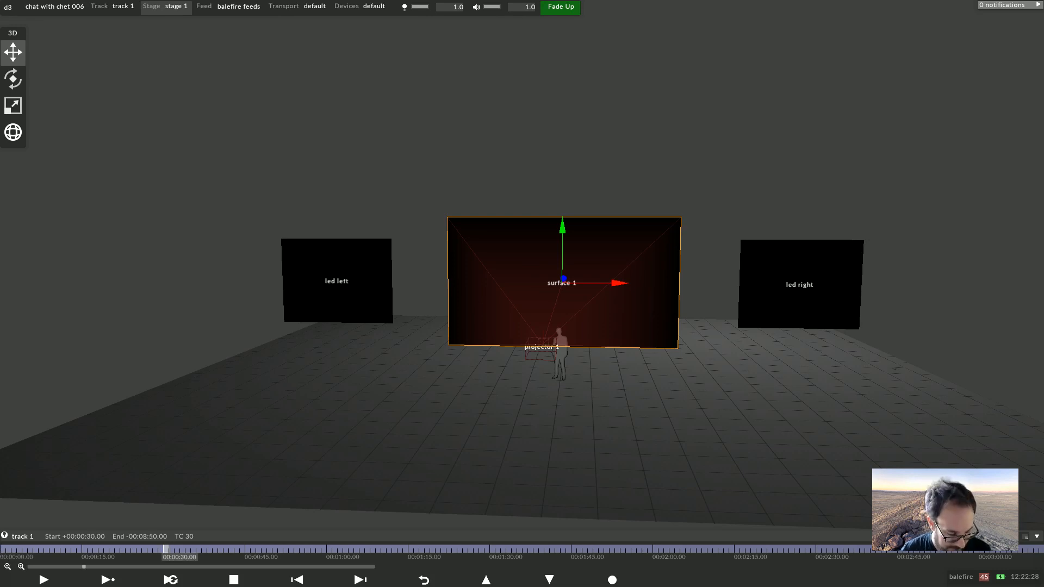
pyautogui.hotkey('ctrl', 'l')
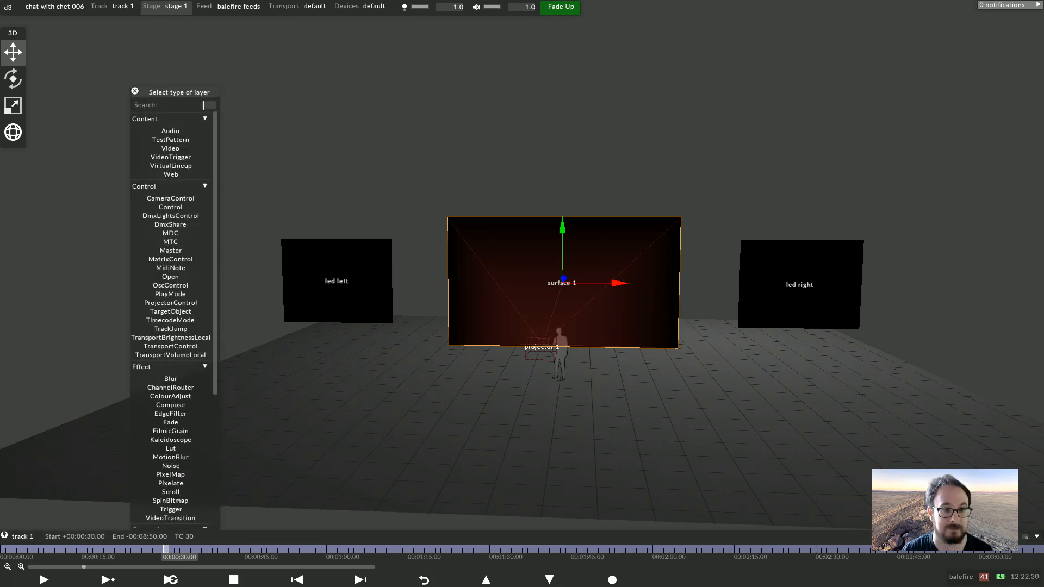
pyautogui.press('Escape')
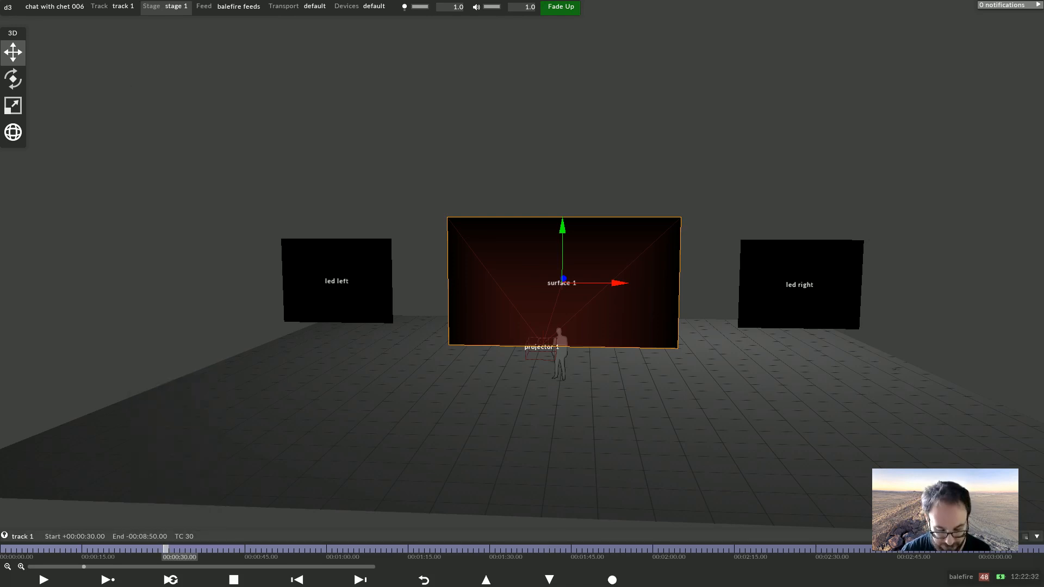
# Add a new Video layer to the track at the playhead
pyautogui.hotkey('ctrl', 'l')
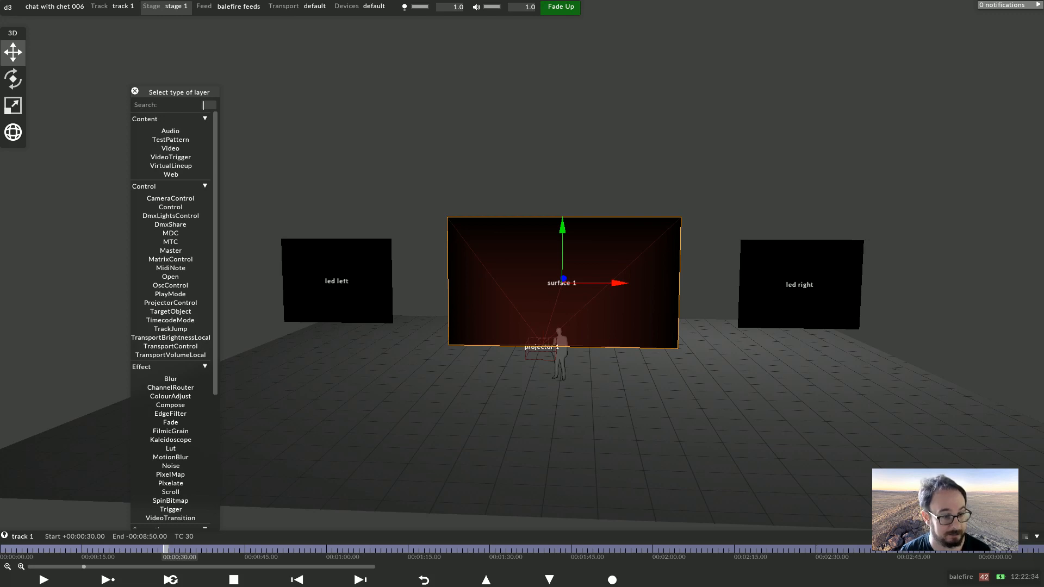
pyautogui.press('Escape')
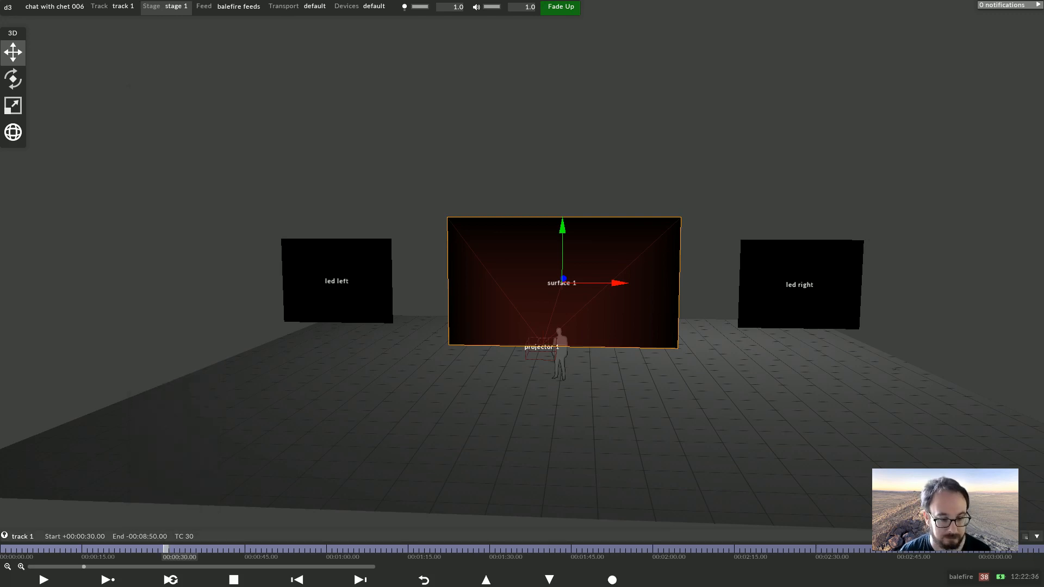
pyautogui.rightClick(166, 549)
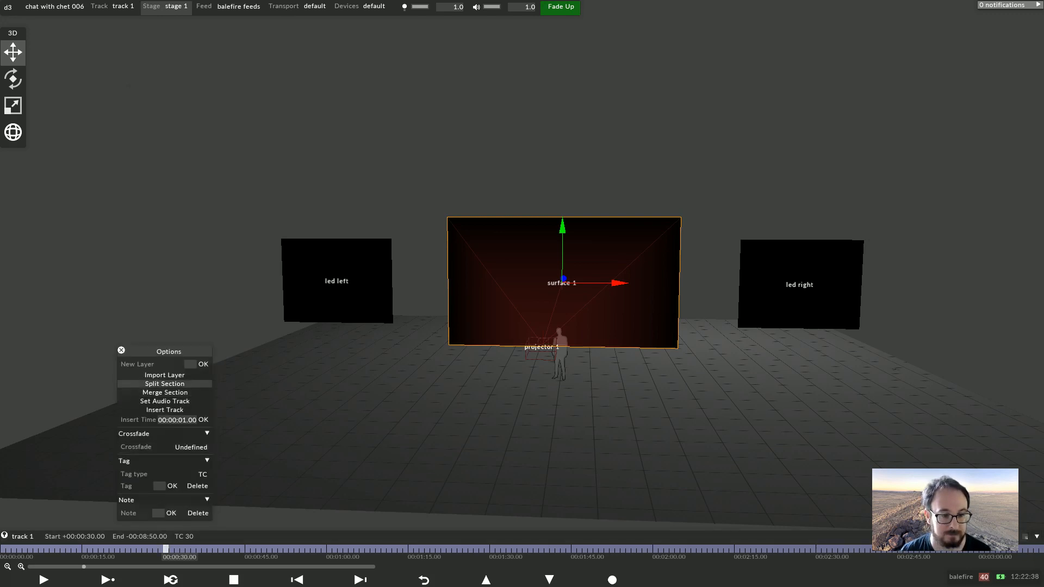
pyautogui.click(203, 365)
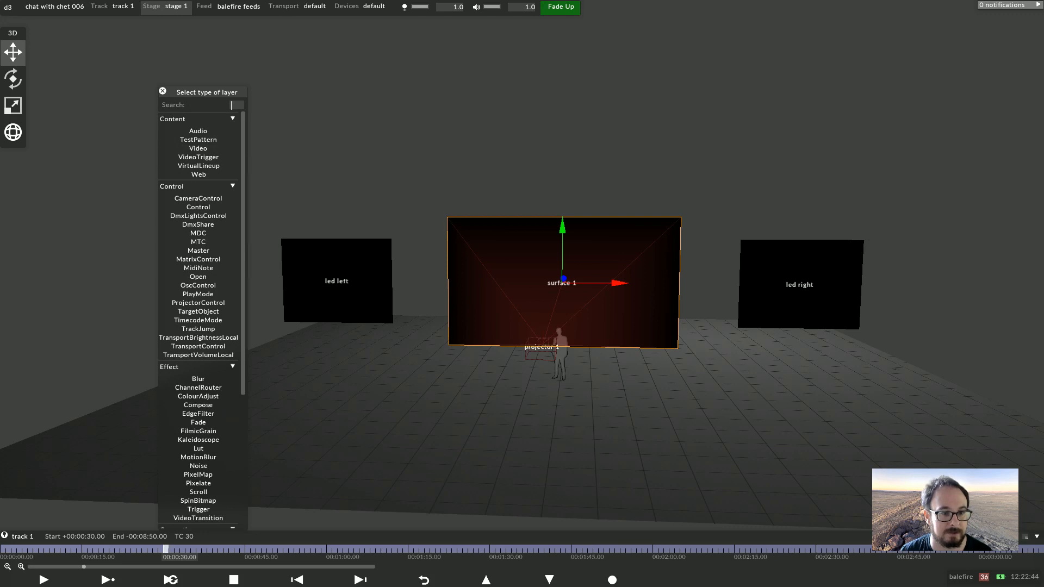
pyautogui.click(198, 148)
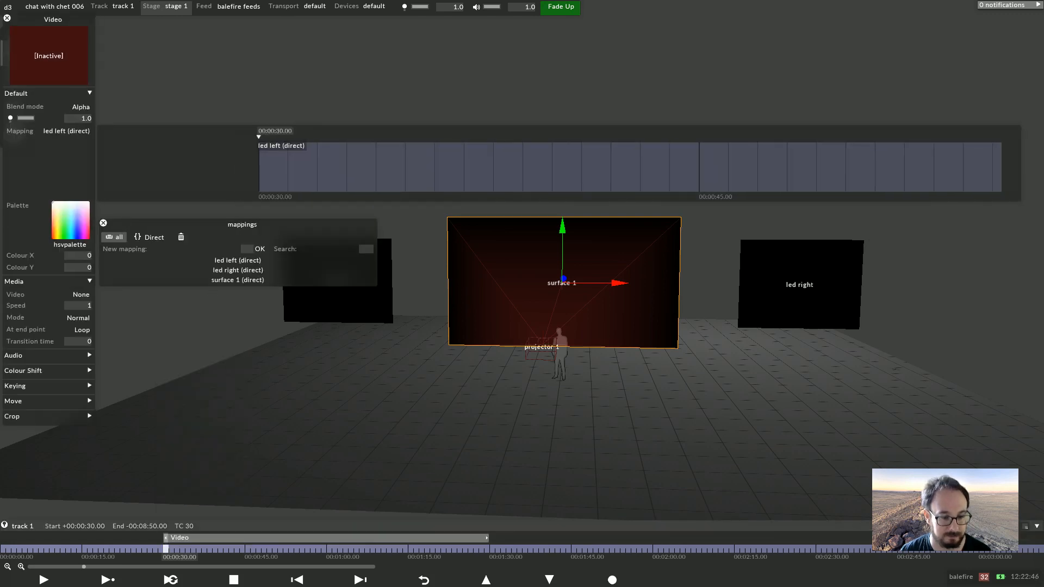
# Add two more Video layers by searching the layer type list for video
pyautogui.hotkey('ctrl', 'n')
pyautogui.write('vi')
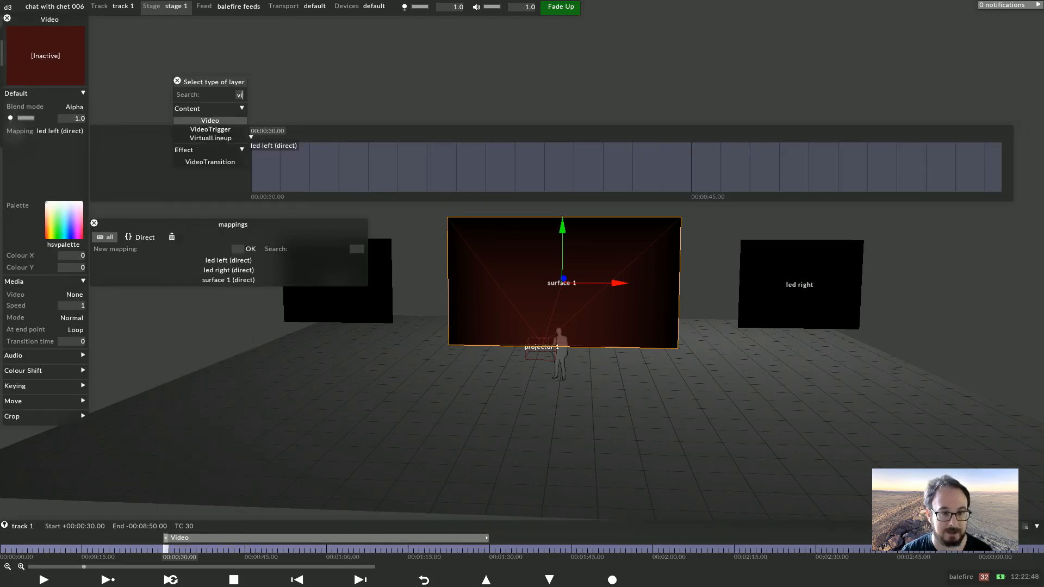
pyautogui.press('Return')
pyautogui.hotkey('ctrl', 'n')
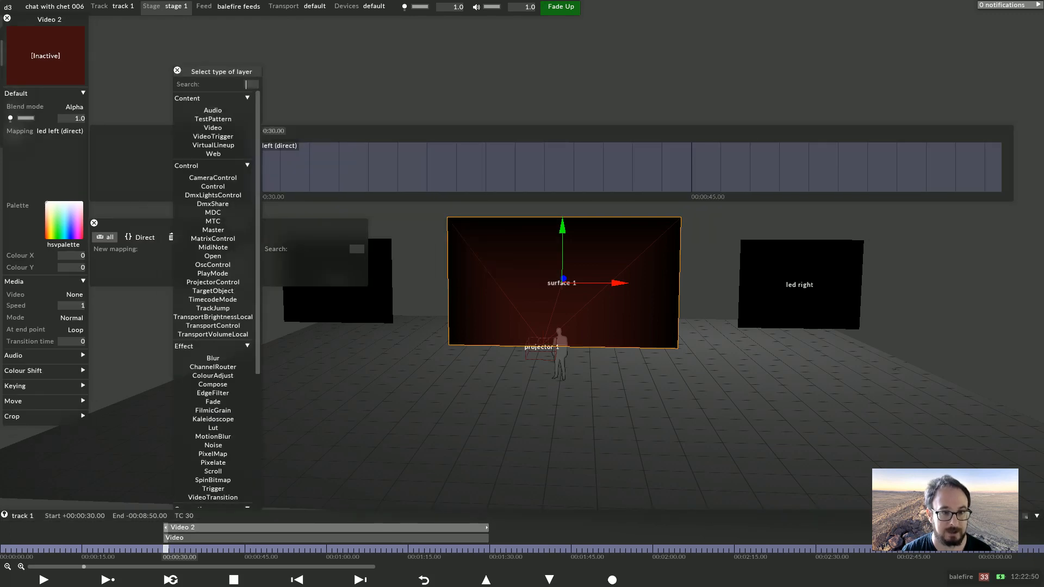
pyautogui.write('vi')
pyautogui.press('Return')
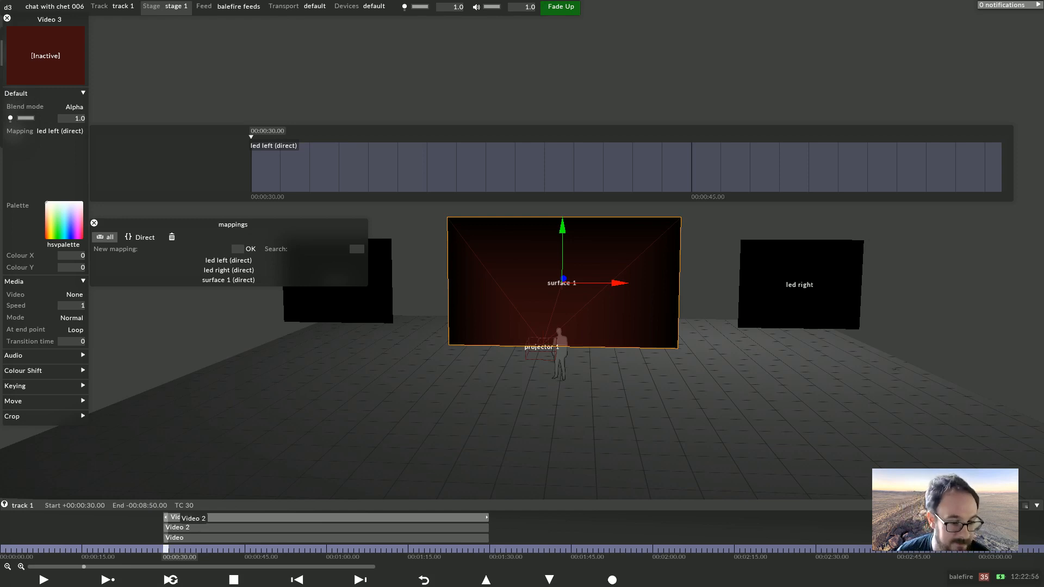
# Inspect the middle layer's options menu and close the layer and mapping editors
pyautogui.rightClick(200, 527)
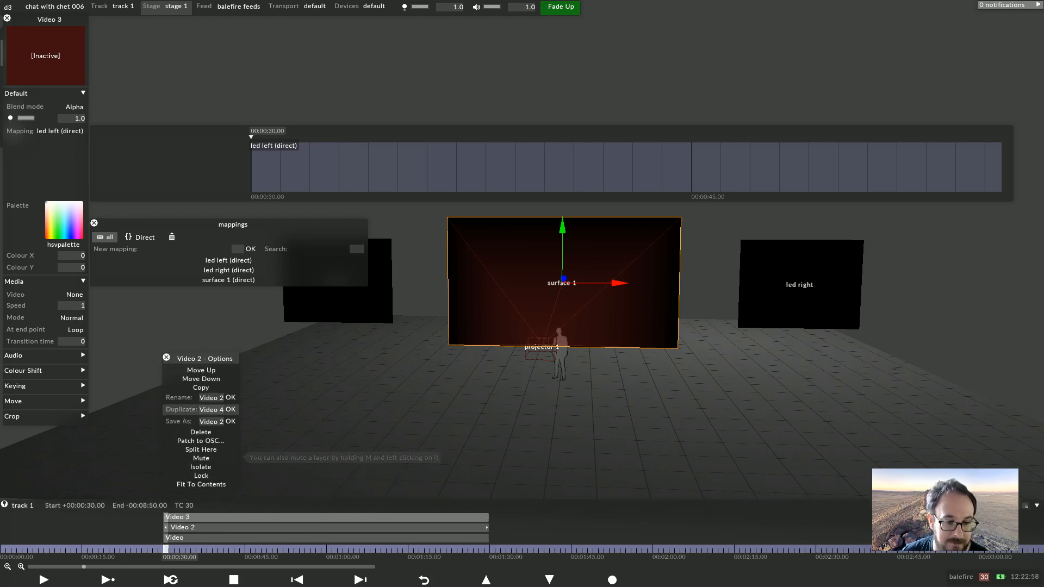
pyautogui.click(166, 357)
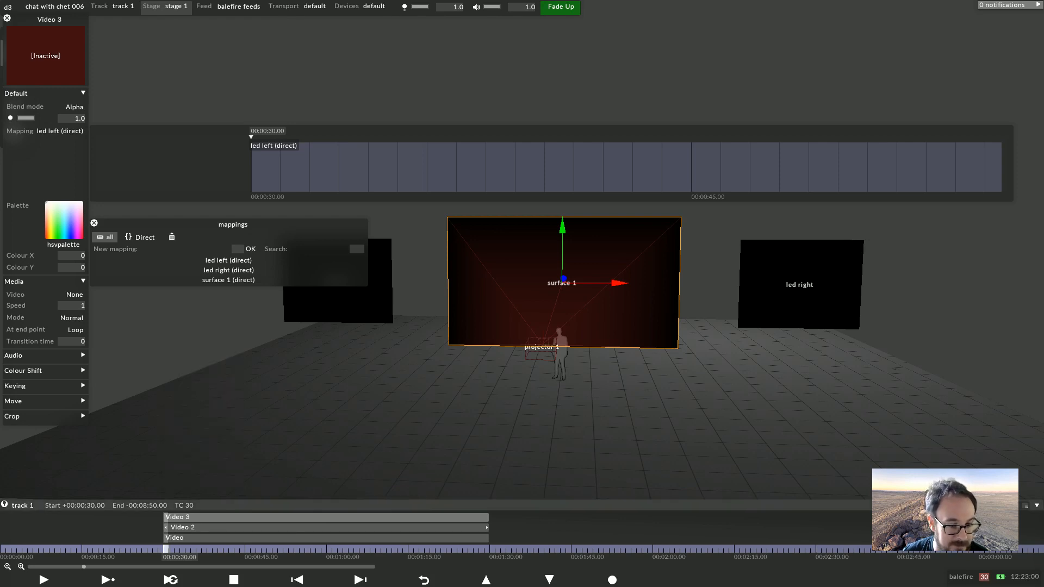
pyautogui.rightClick(200, 526)
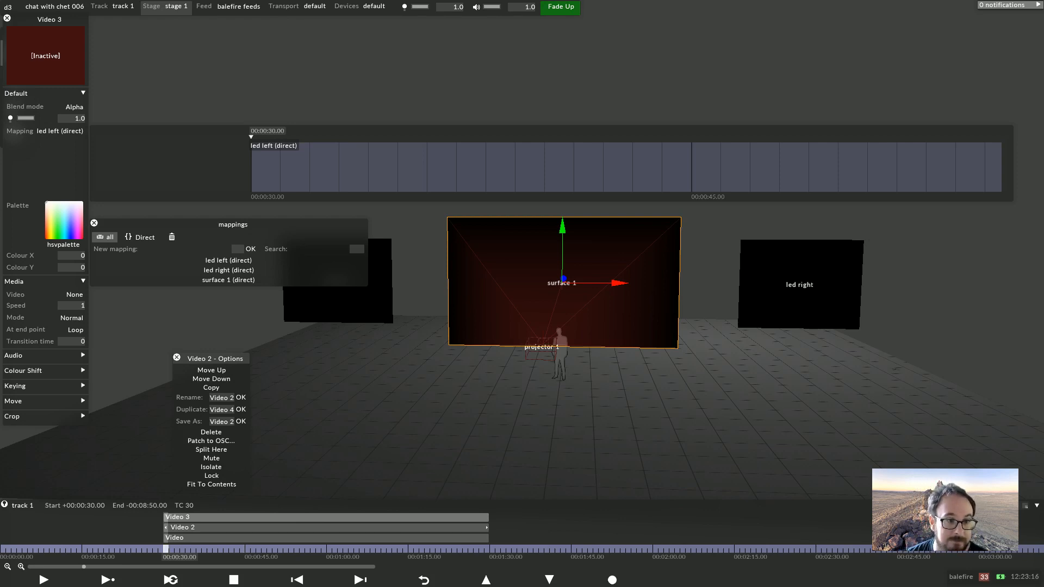
pyautogui.click(177, 357)
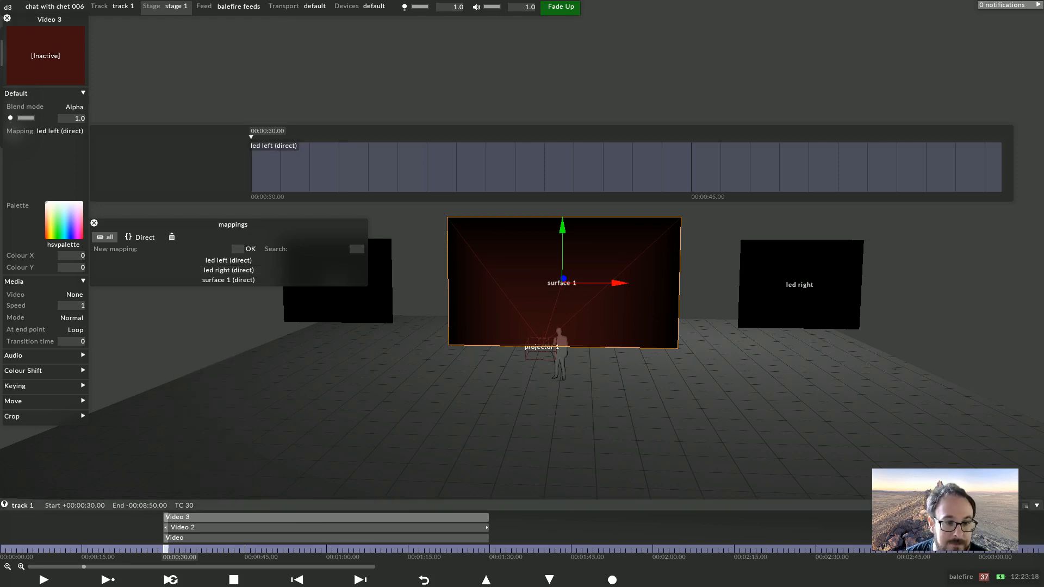
pyautogui.click(94, 223)
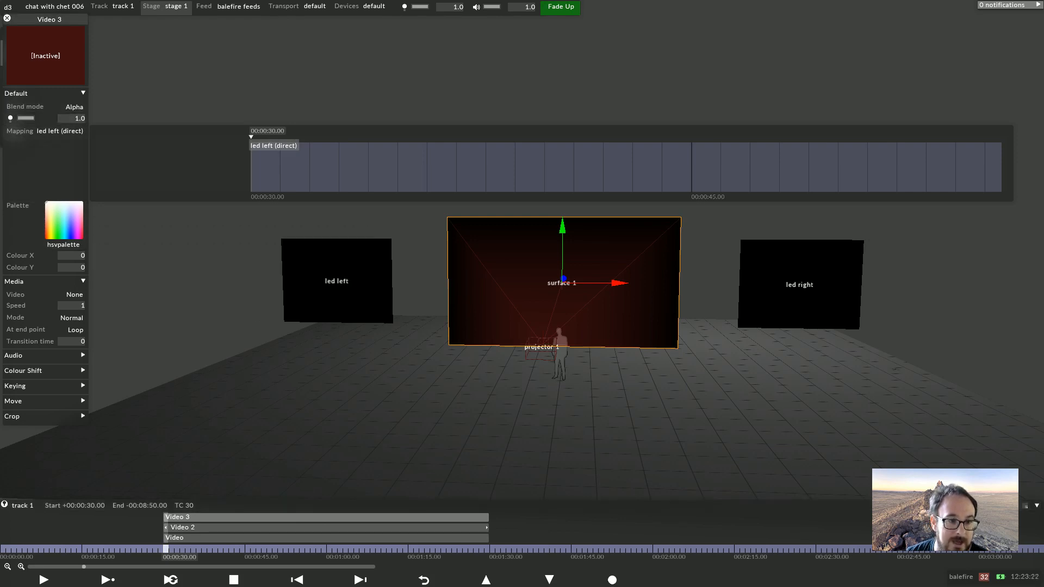
pyautogui.click(7, 18)
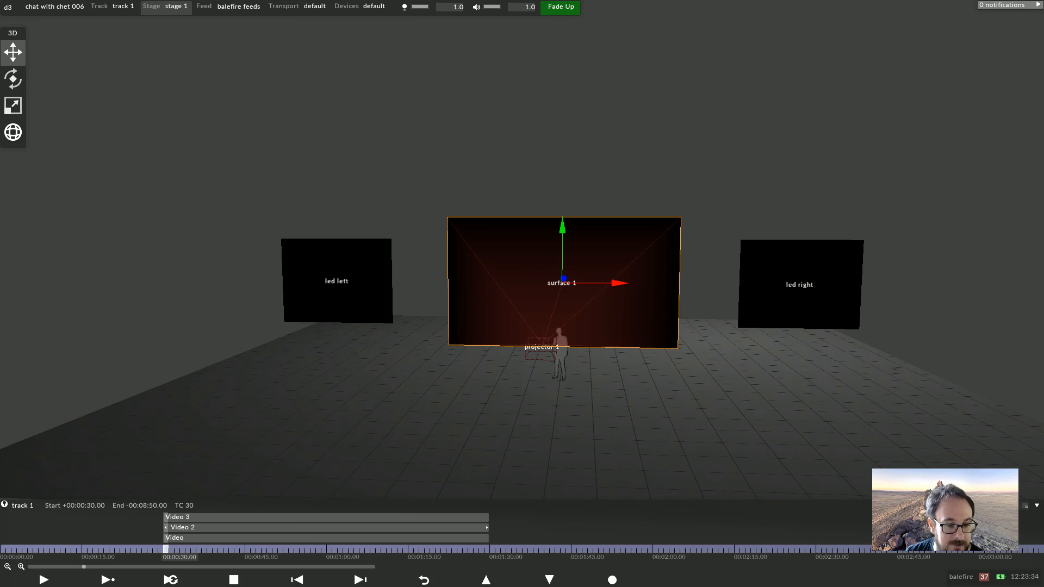
# Delete the Video 2 and Video 3 layers from the track
pyautogui.rightClick(172, 527)
pyautogui.click(172, 432)
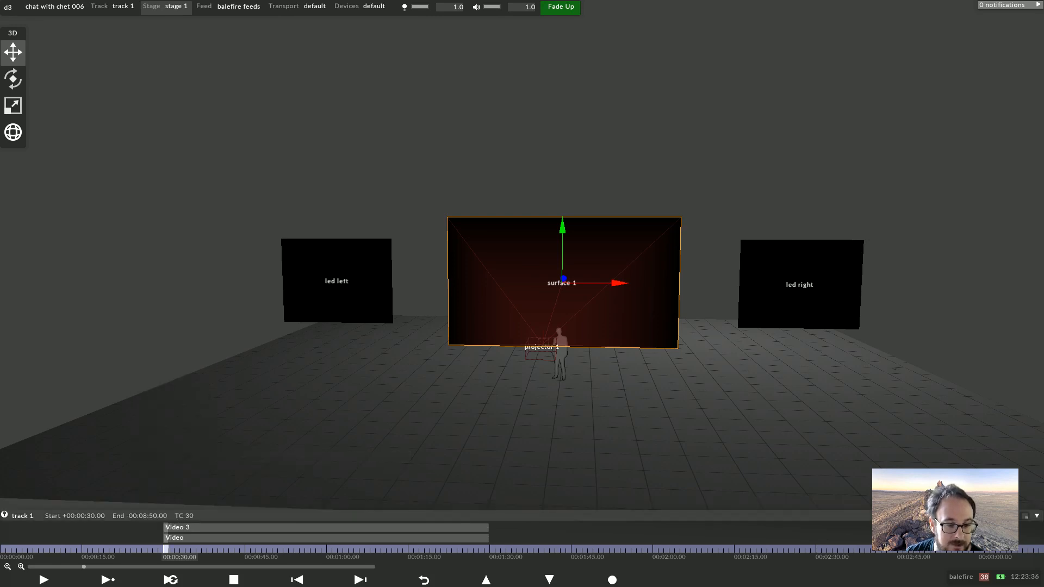
pyautogui.rightClick(172, 527)
pyautogui.click(172, 443)
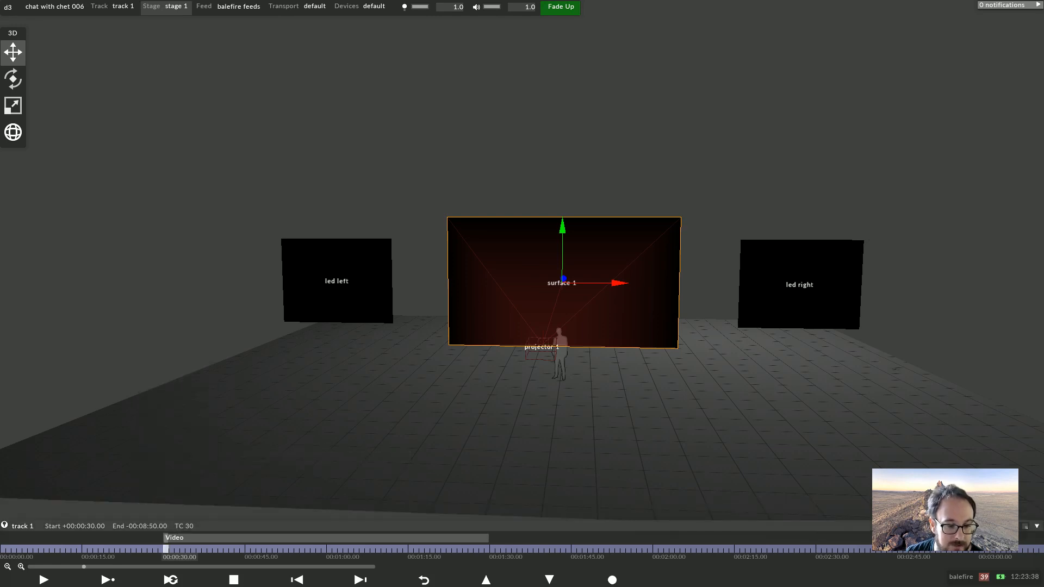
# Open the Video layer's editor and browse through its Keying, Colour Shift, Media and Default sections
pyautogui.click(174, 538)
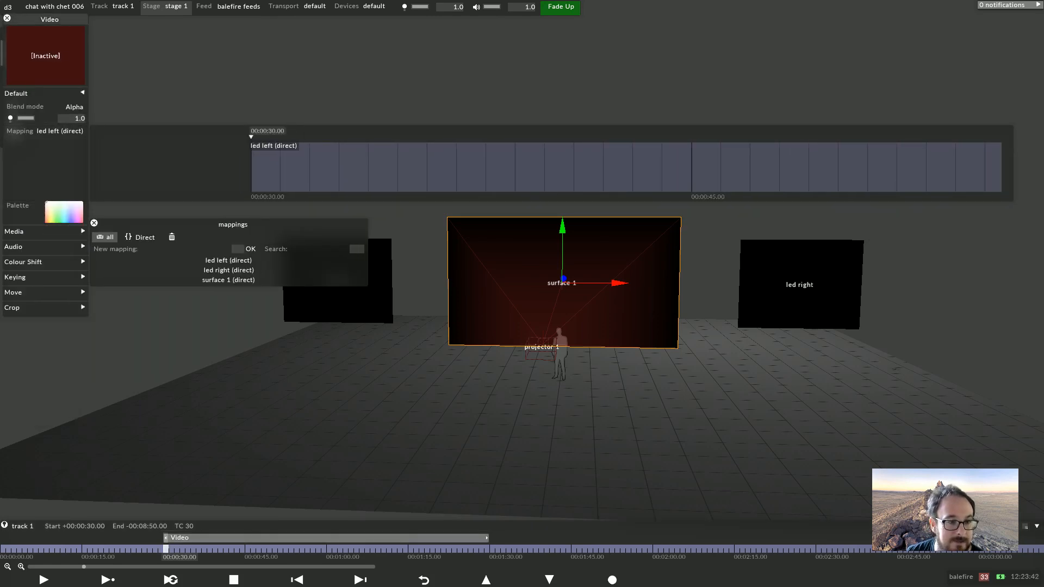
pyautogui.click(49, 19)
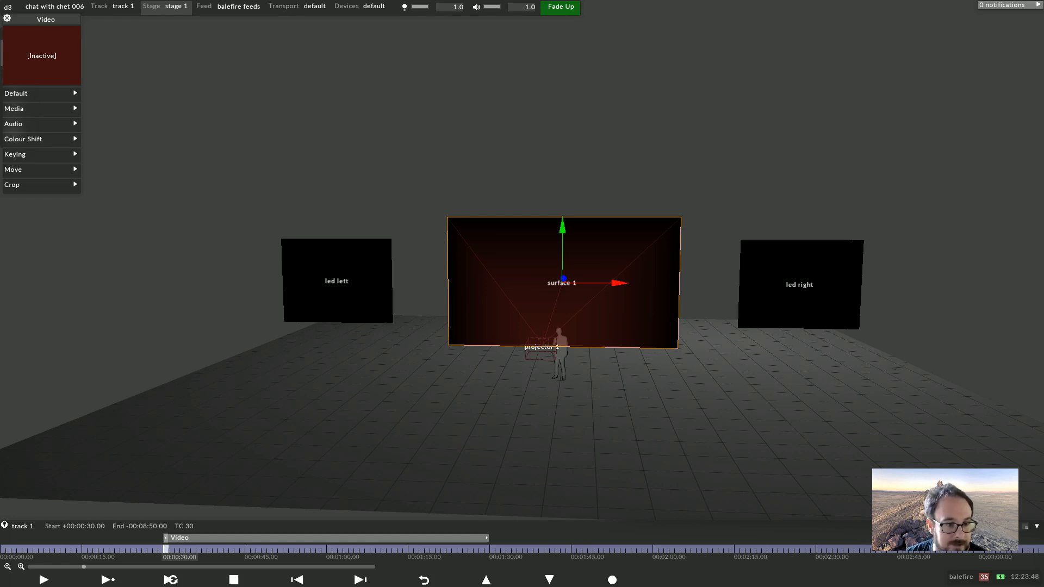
pyautogui.click(15, 154)
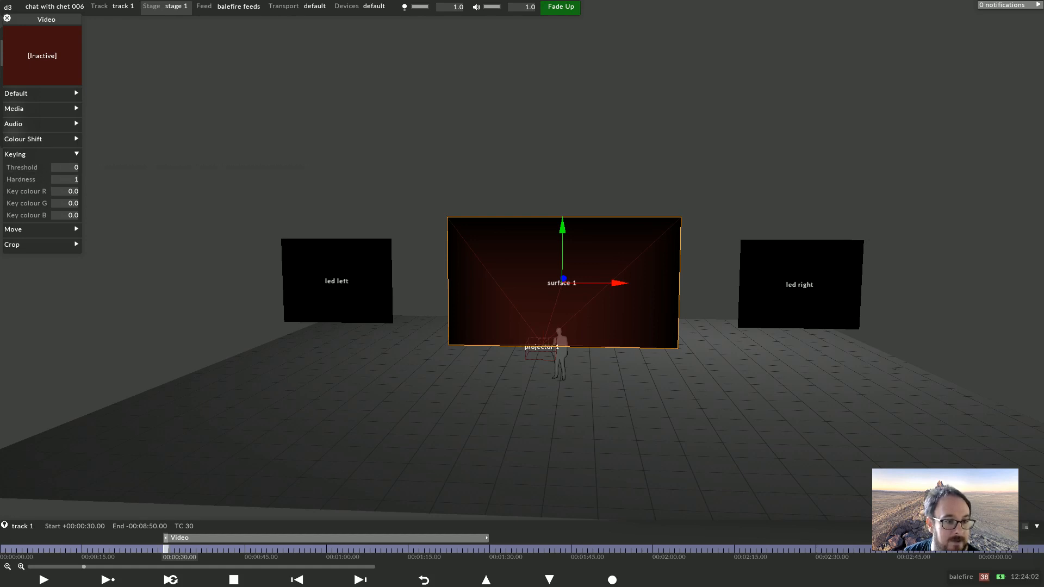
pyautogui.click(26, 155)
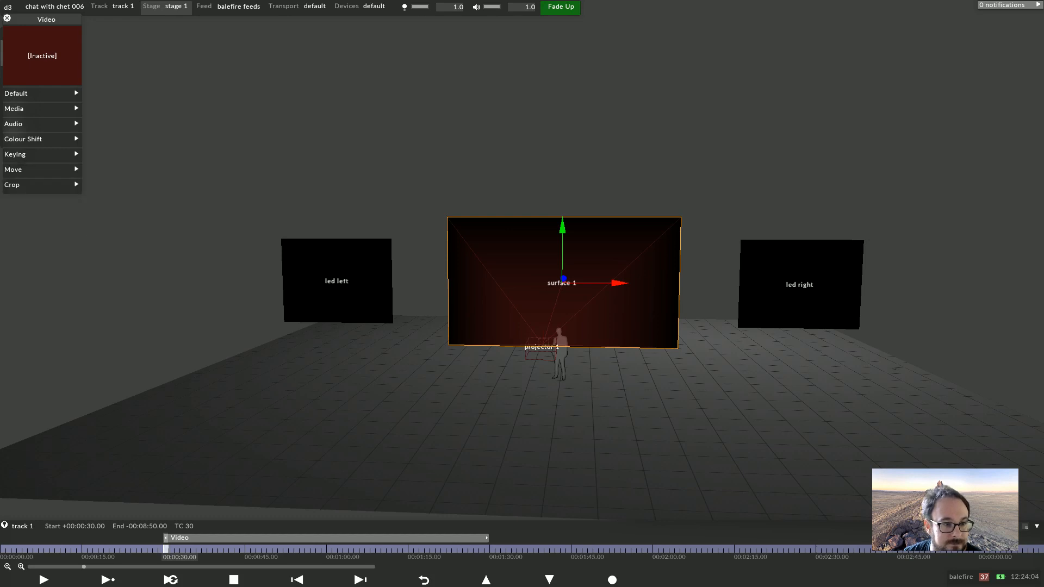
pyautogui.click(25, 140)
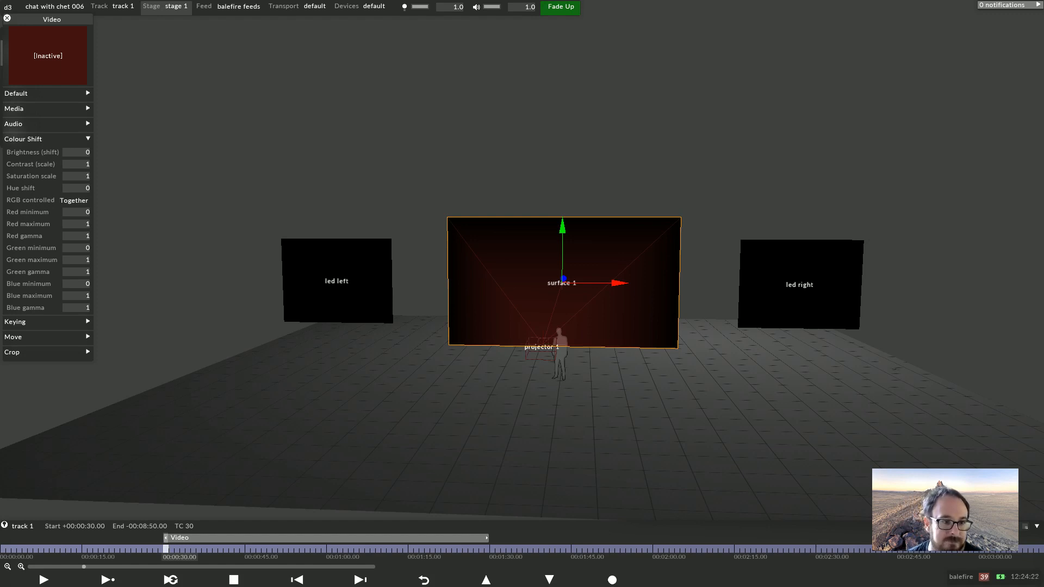
pyautogui.click(24, 139)
pyautogui.click(16, 108)
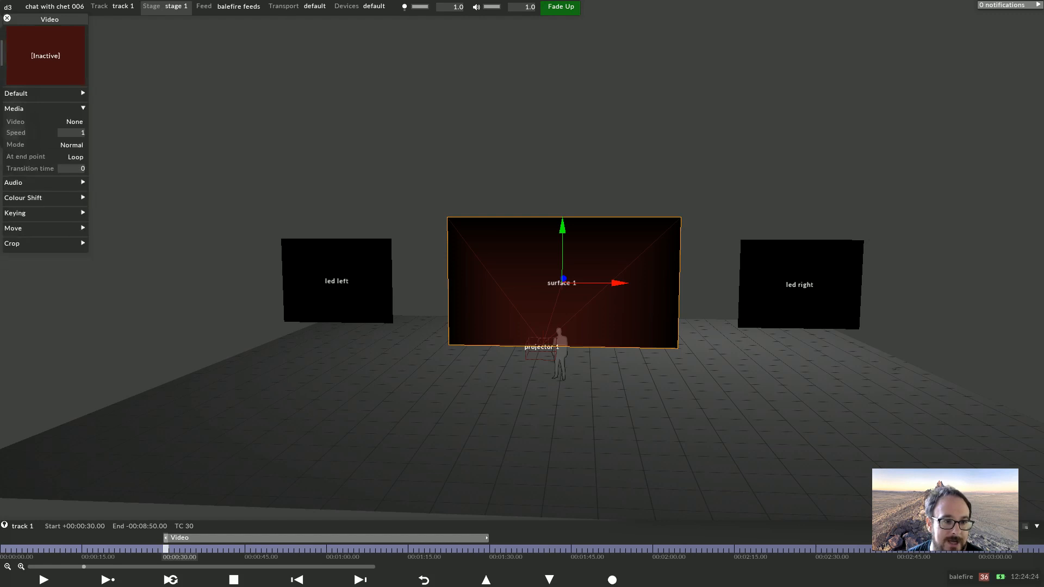
pyautogui.click(16, 108)
pyautogui.click(16, 93)
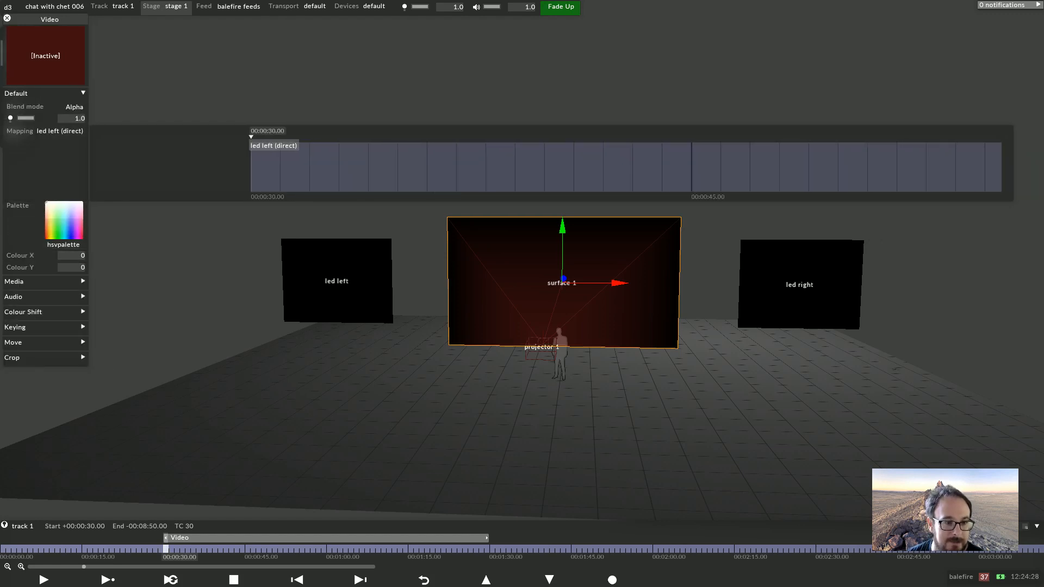
pyautogui.click(15, 281)
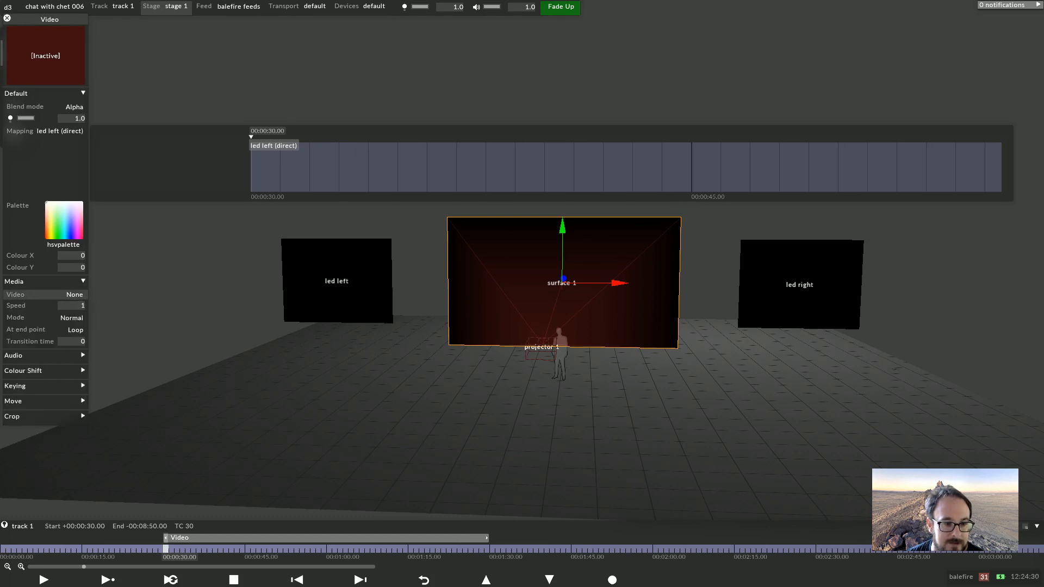
# Set the Video layer's media to ada.jpg and its mapping to surface 1 (direct)
pyautogui.click(33, 296)
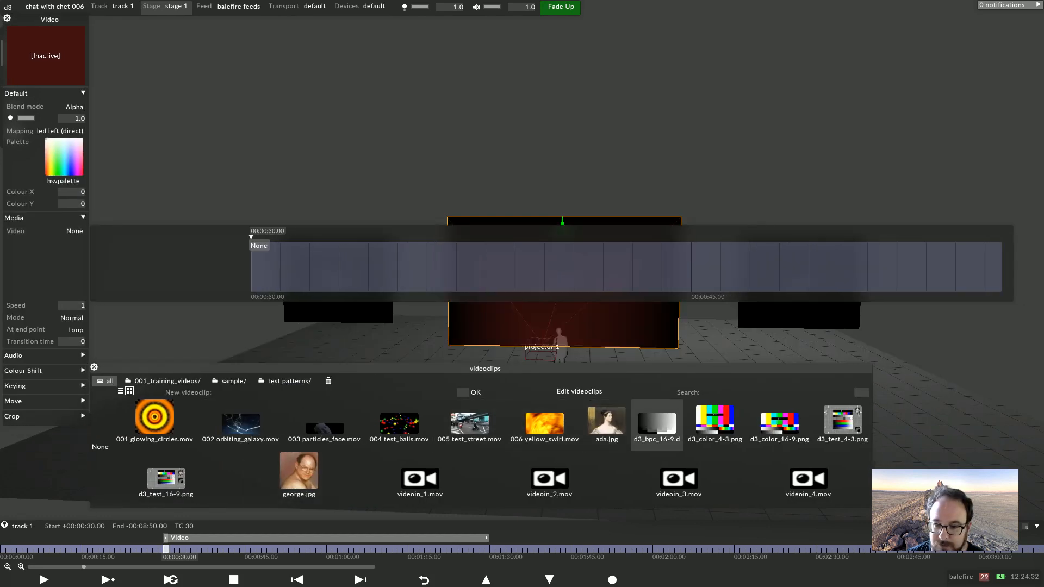
pyautogui.click(617, 423)
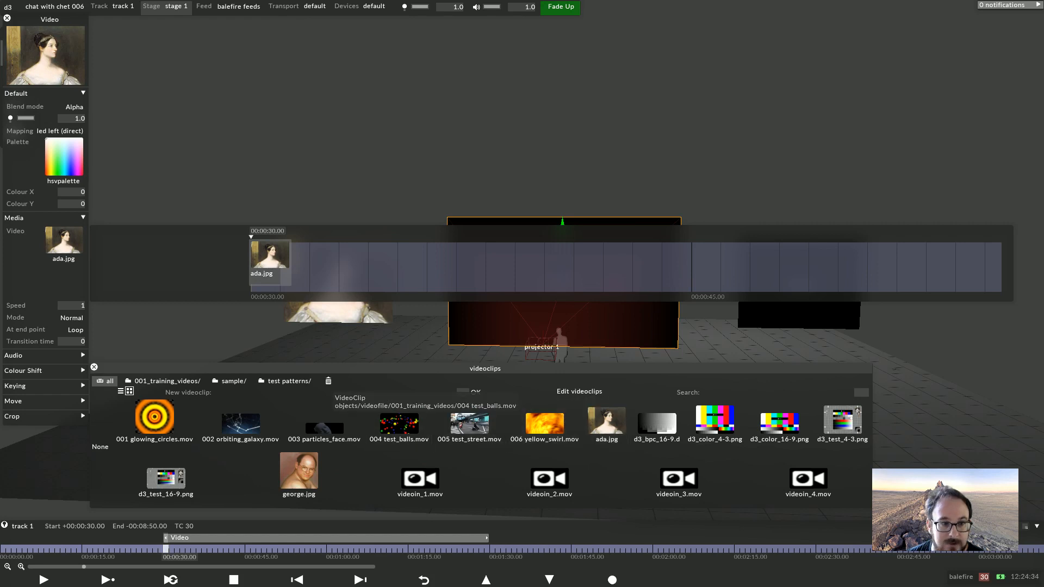
pyautogui.click(54, 131)
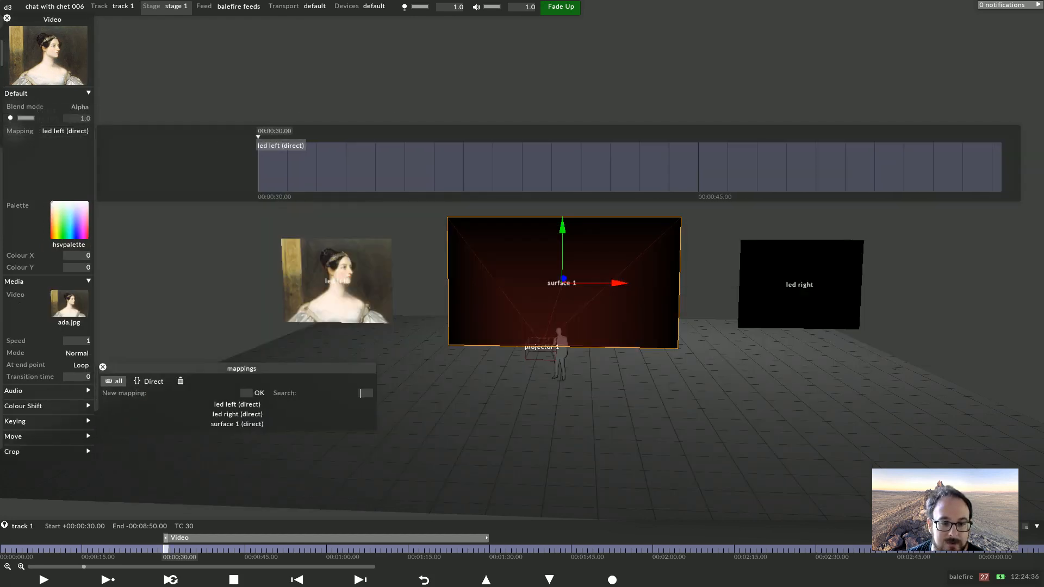
pyautogui.click(229, 424)
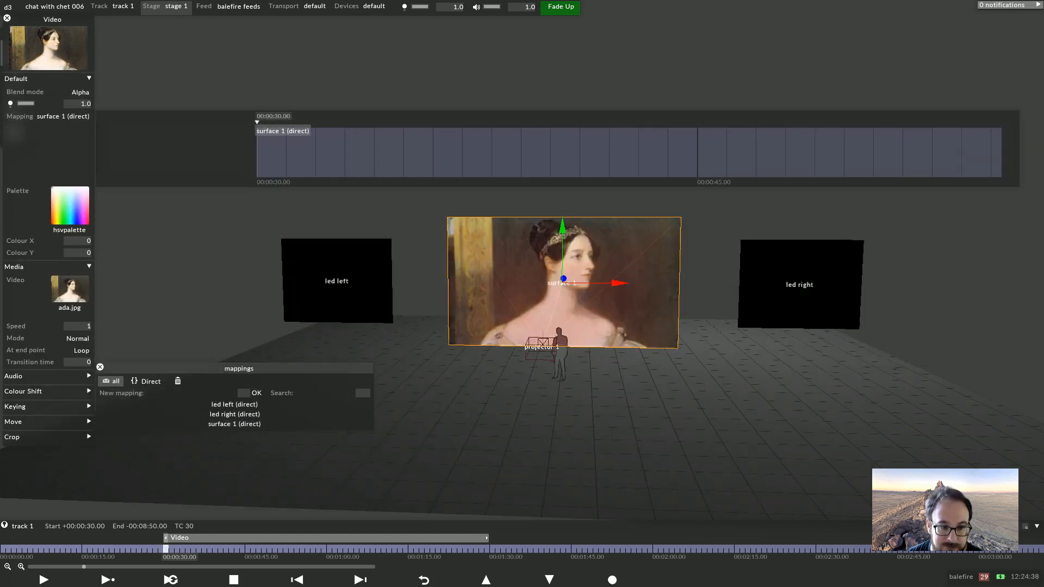
# Tint the layer by picking a yellowish colour in the palette picker, about Colour X 0.2 and Y 0.6
pyautogui.moveTo(544, 435); pyautogui.dragTo(609, 435)
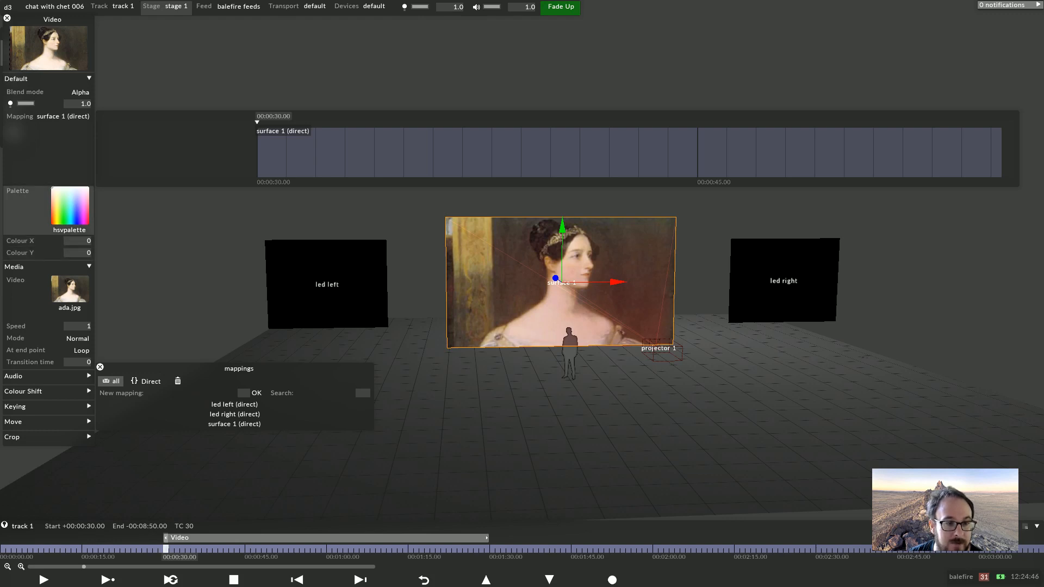
pyautogui.click(70, 206)
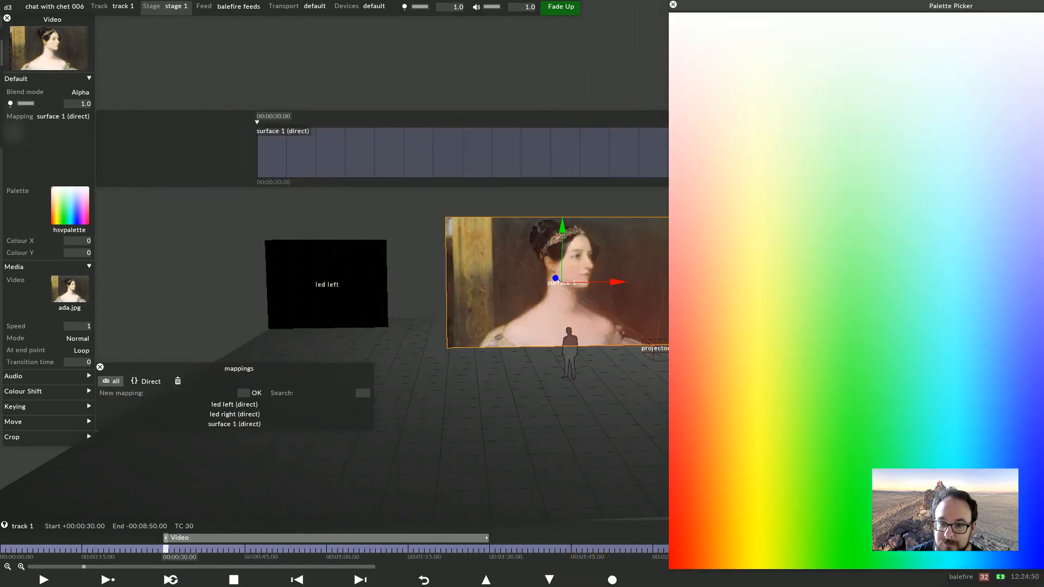
pyautogui.moveTo(848, 331); pyautogui.dragTo(744, 347)
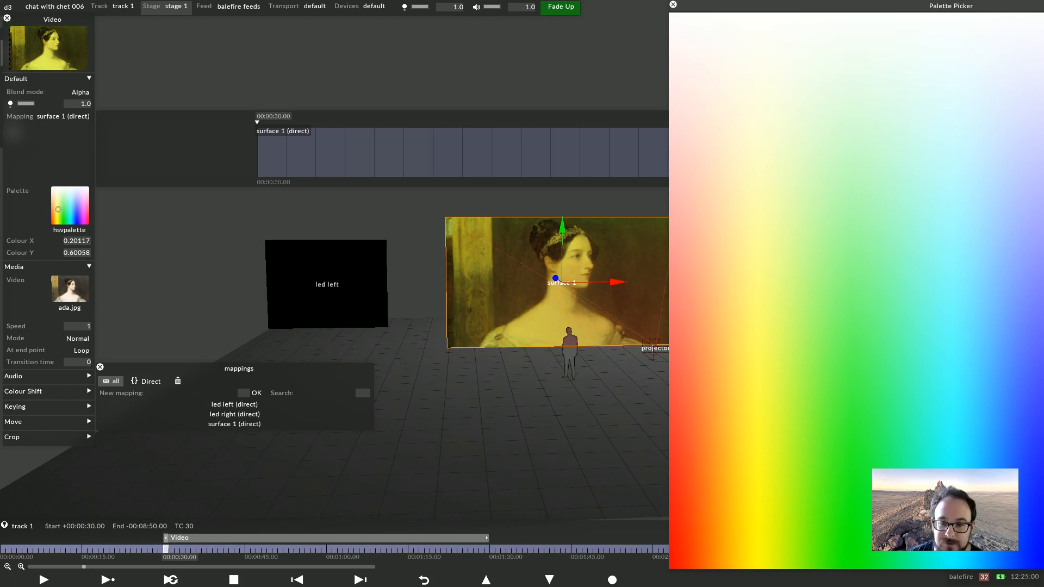
pyautogui.moveTo(951, 6); pyautogui.dragTo(644, 6)
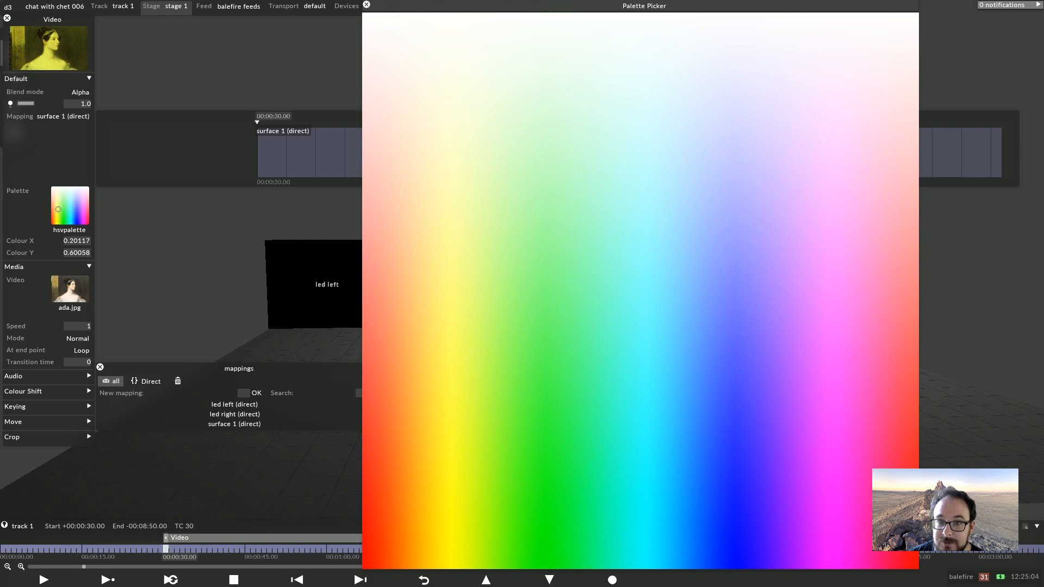
pyautogui.moveTo(644, 6); pyautogui.dragTo(650, 23)
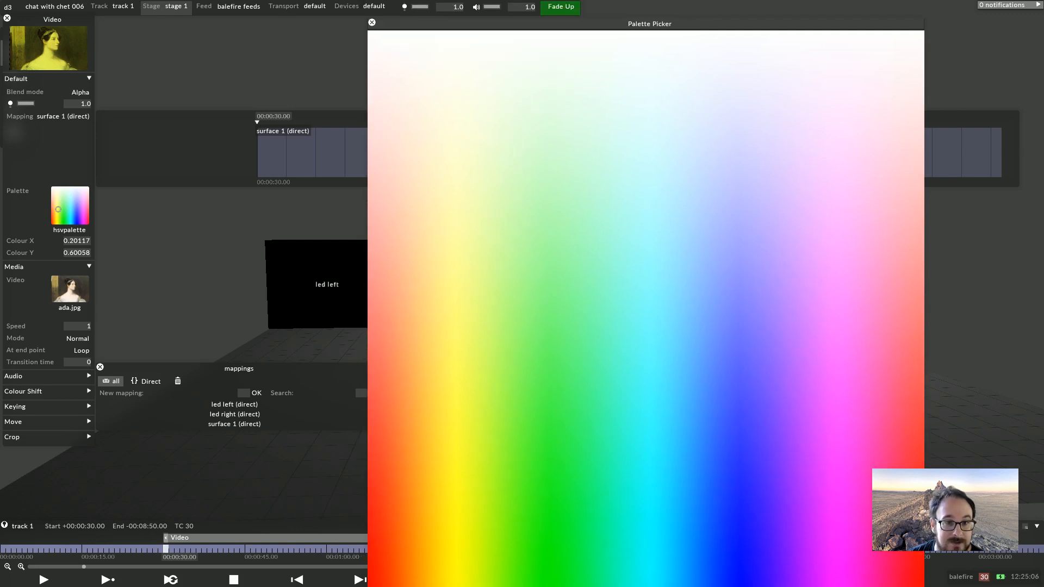
pyautogui.click(372, 23)
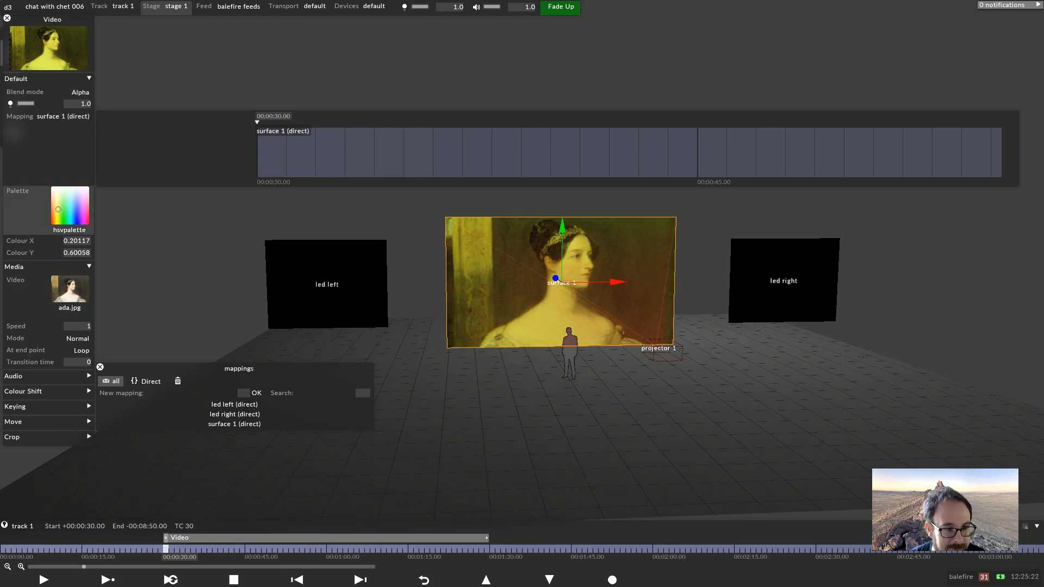
# Reset the layer's palette colour to white, Colour X 0 and Colour Y 0
pyautogui.click(70, 211)
pyautogui.click(107, 59)
pyautogui.moveTo(107, 59); pyautogui.dragTo(96, 26)
pyautogui.click(101, 17)
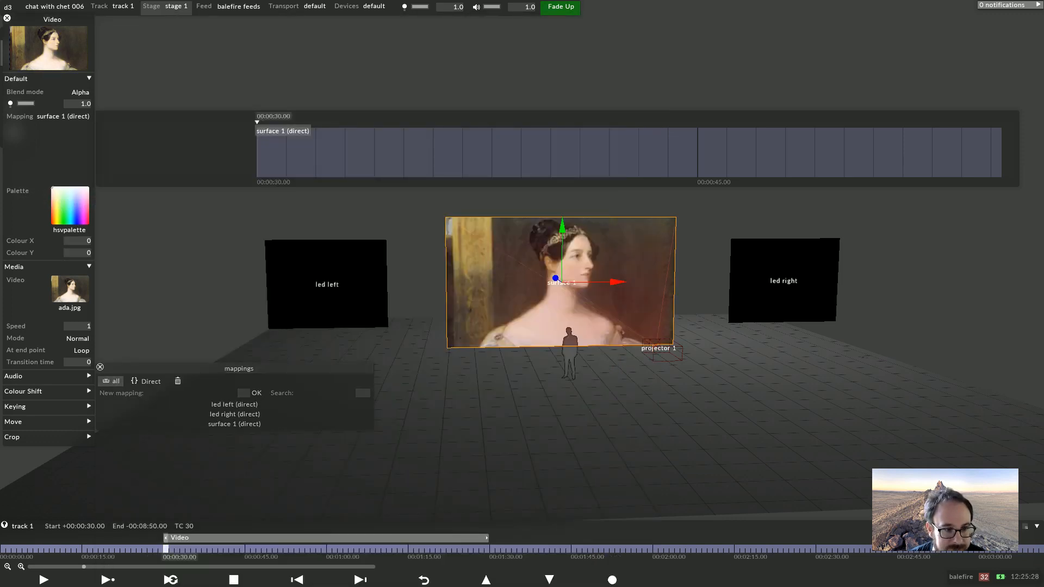
# Close the mappings list, collapse the Default section and open the Audio section to check the output patch options
pyautogui.click(100, 367)
pyautogui.click(88, 79)
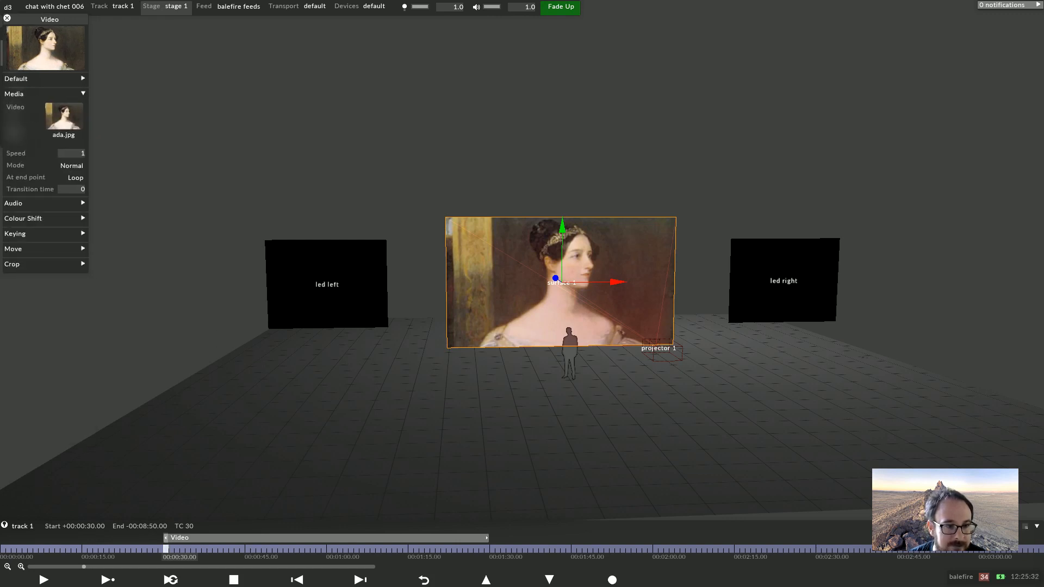
pyautogui.click(83, 203)
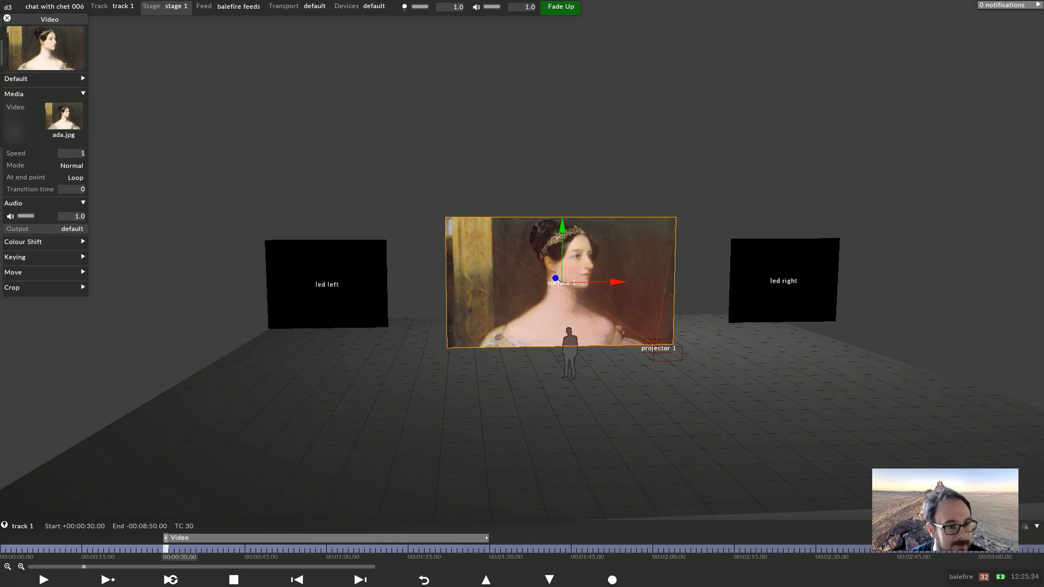
pyautogui.click(72, 229)
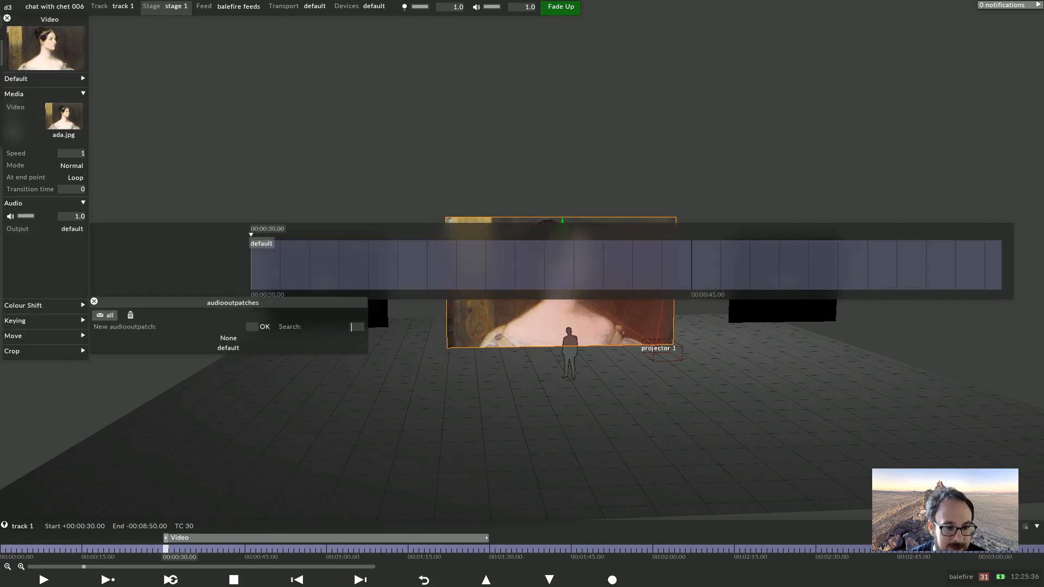
pyautogui.click(94, 301)
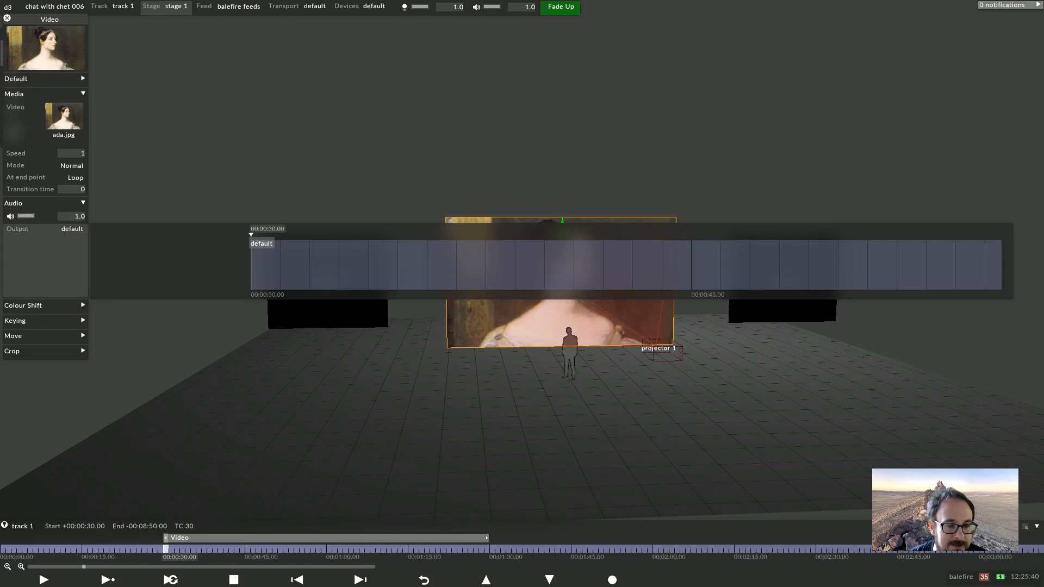
# Keyframe the audio volume curve so it dips and then settles at about 0.49 around 00:00:34.15
pyautogui.click(46, 217)
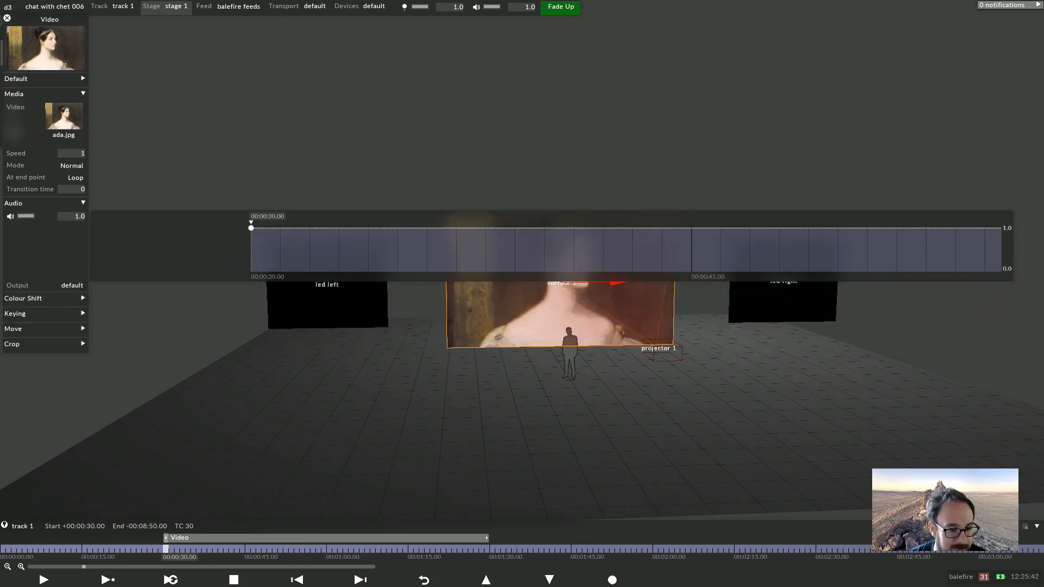
pyautogui.moveTo(309, 228); pyautogui.dragTo(346, 228)
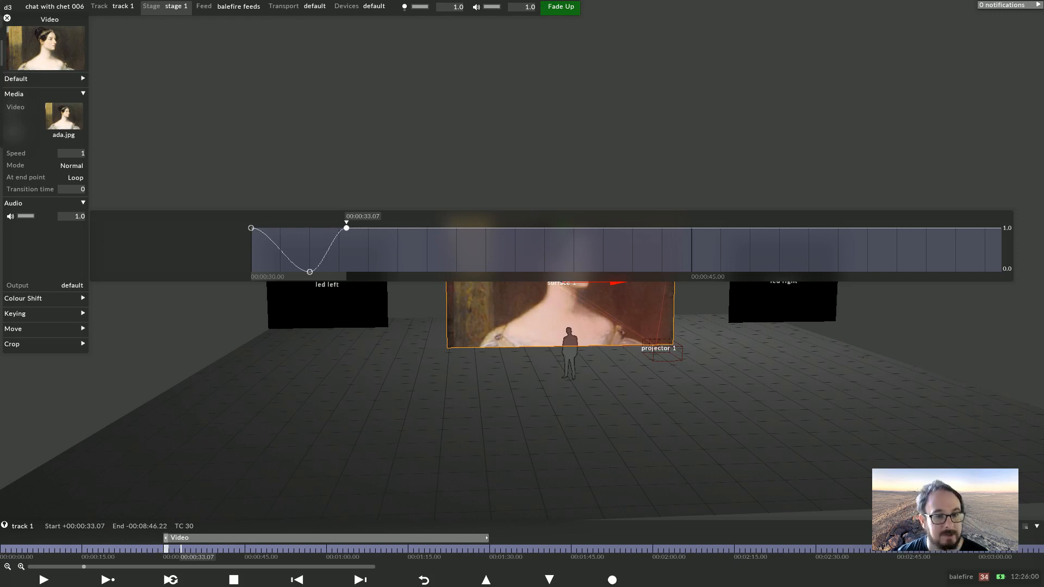
pyautogui.moveTo(383, 228); pyautogui.dragTo(383, 251)
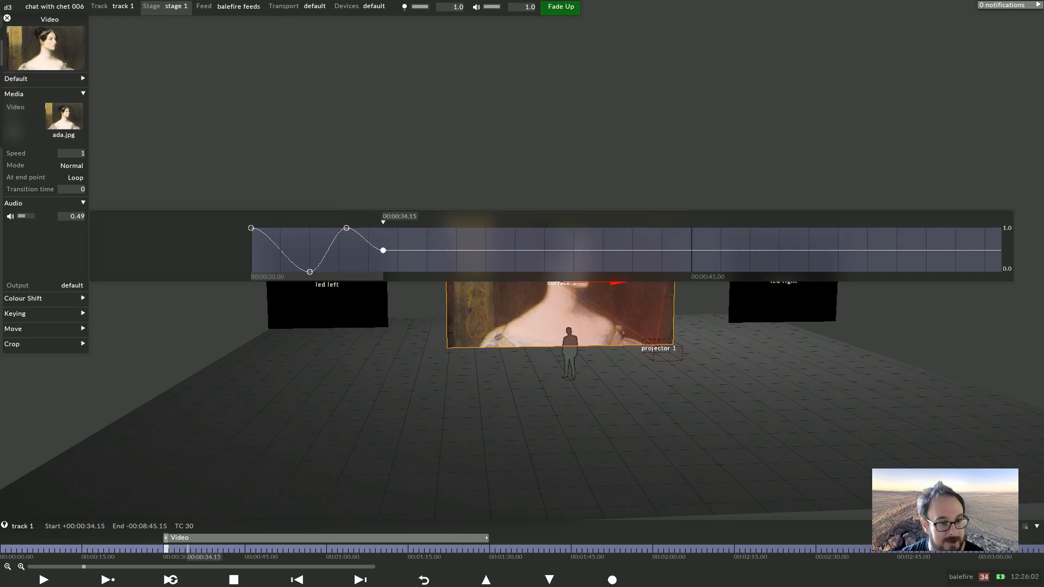
pyautogui.click(10, 216)
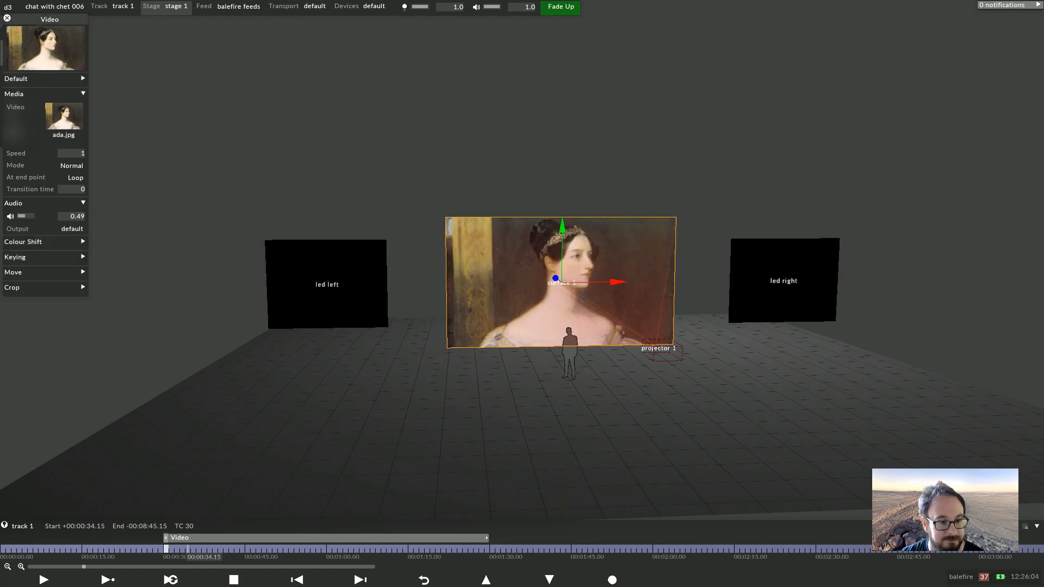
# Open the Move section and flip the layer horizontally with Scale X -1, then return Scale X to 1
pyautogui.click(70, 272)
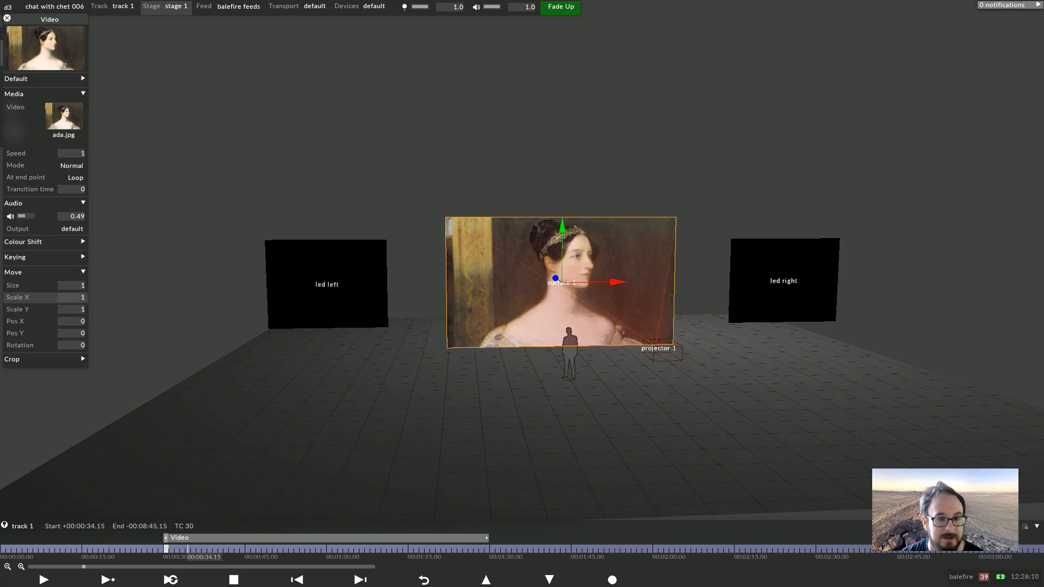
pyautogui.click(18, 297)
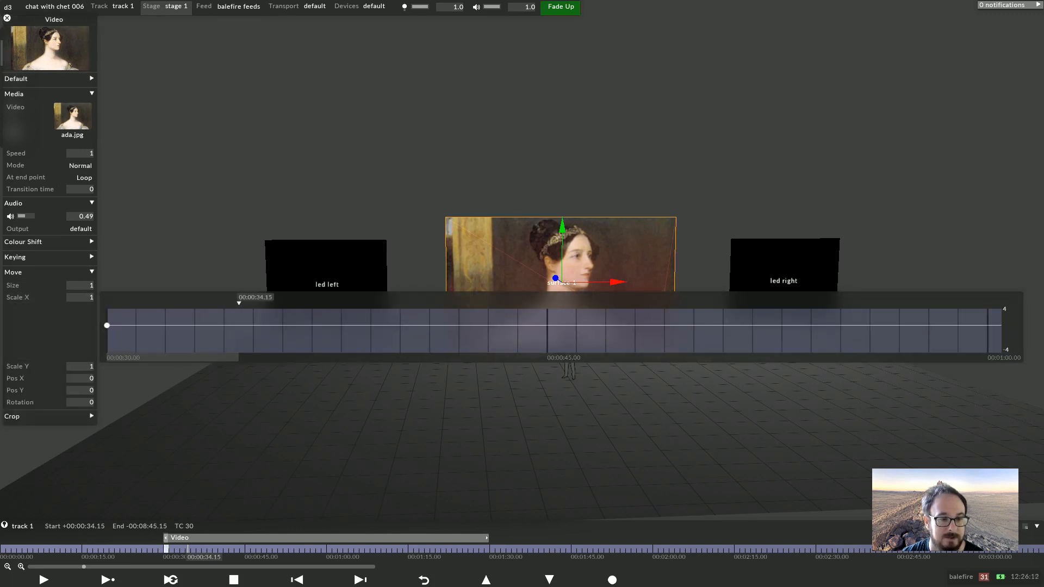
pyautogui.moveTo(97, 326); pyautogui.dragTo(96, 331)
pyautogui.moveTo(250, 331)
pyautogui.mouseDown()
pyautogui.moveTo(251, 316)
pyautogui.moveTo(250, 336)
pyautogui.mouseUp()
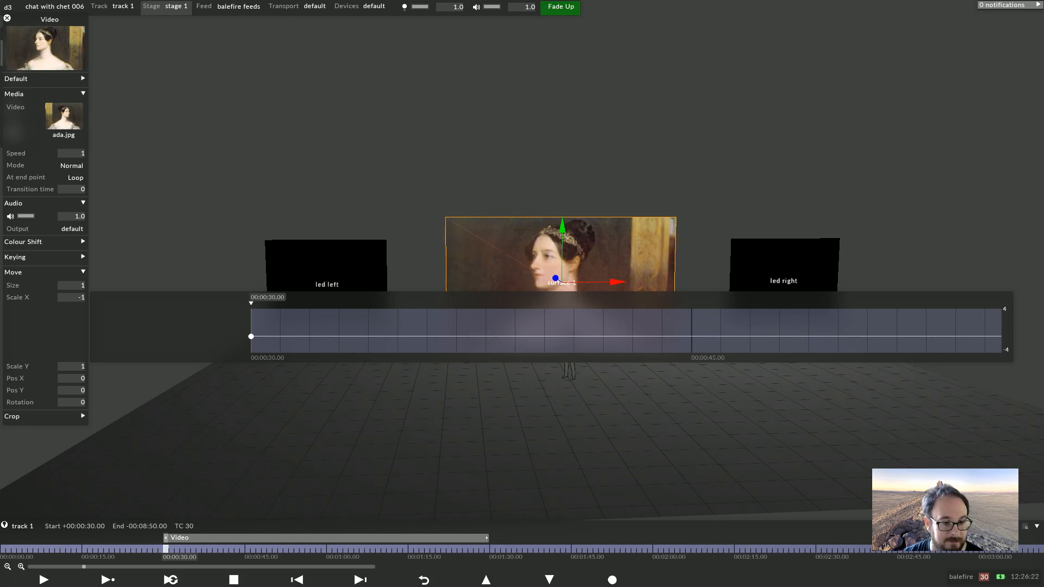
pyautogui.moveTo(251, 336); pyautogui.dragTo(251, 325)
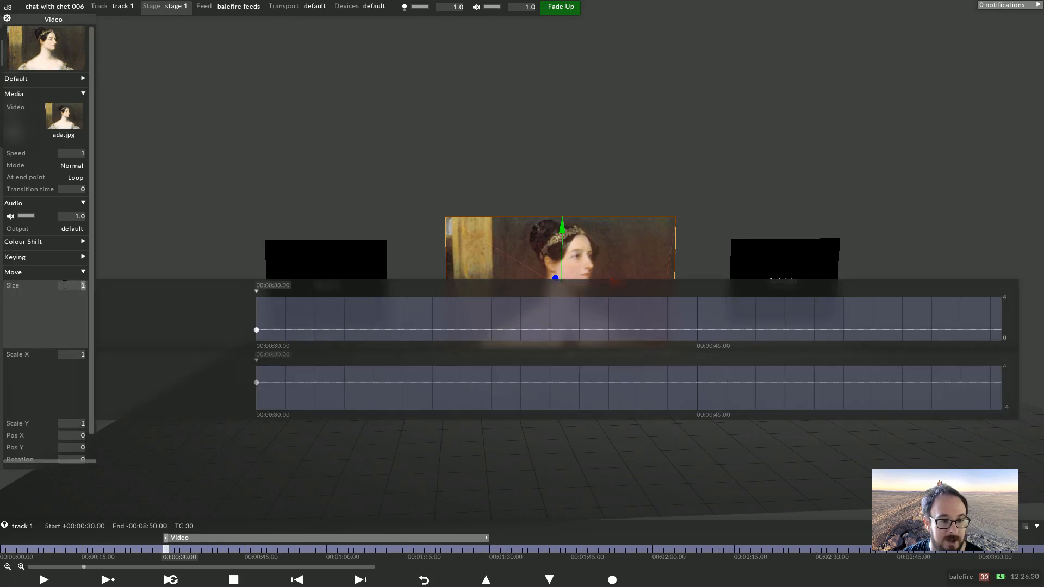
# Scroll the Size and Pos Y values up and down to preview scaling and moving the layer
pyautogui.scroll(-3, 72, 285)
pyautogui.scroll(7, 72, 285)
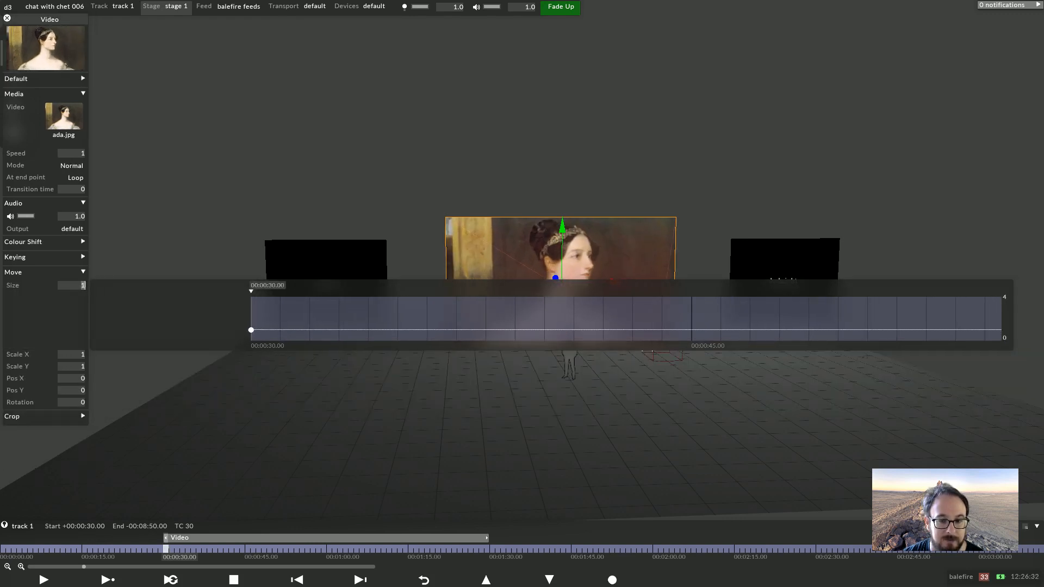
pyautogui.scroll(-3, 71, 286)
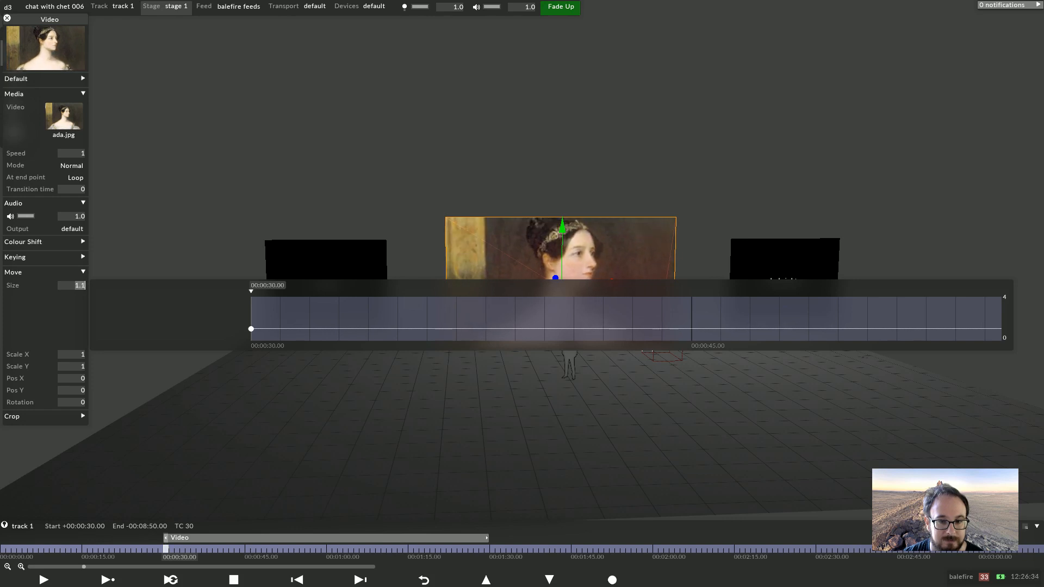
pyautogui.scroll(-1, 80, 285)
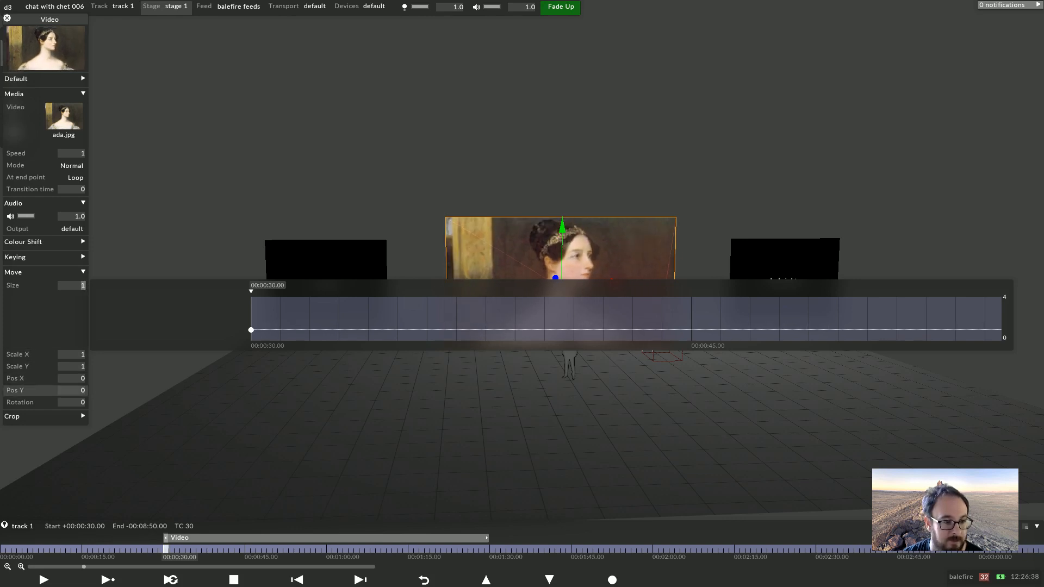
pyautogui.click(71, 390)
pyautogui.scroll(-1, 76, 333)
pyautogui.scroll(5, 76, 334)
pyautogui.scroll(-8, 76, 334)
pyautogui.scroll(-3, 84, 334)
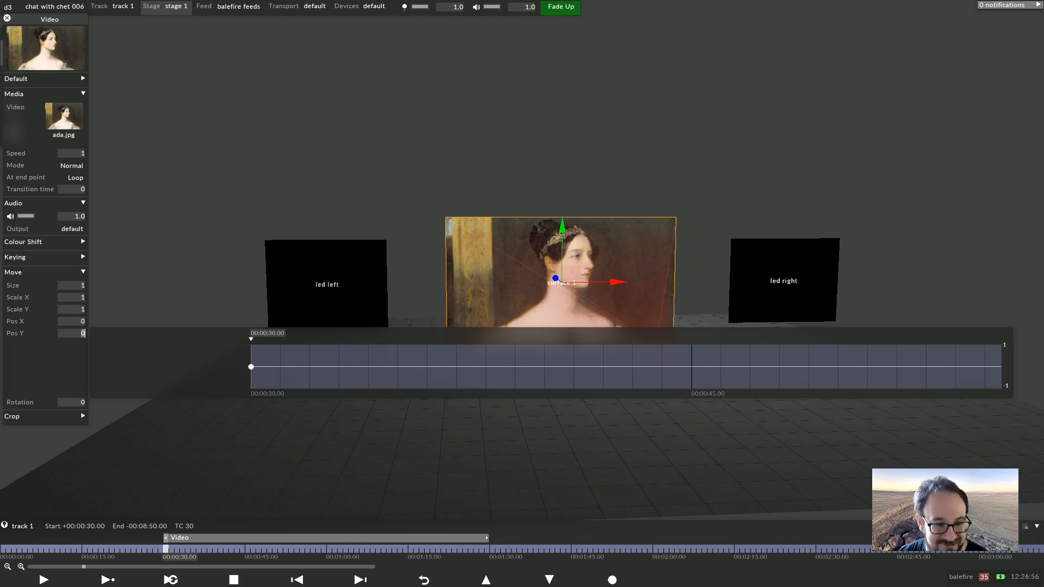
# Collapse Move and open the Crop section, examining the Left, Right and Vignette keyframe curves
pyautogui.click(45, 272)
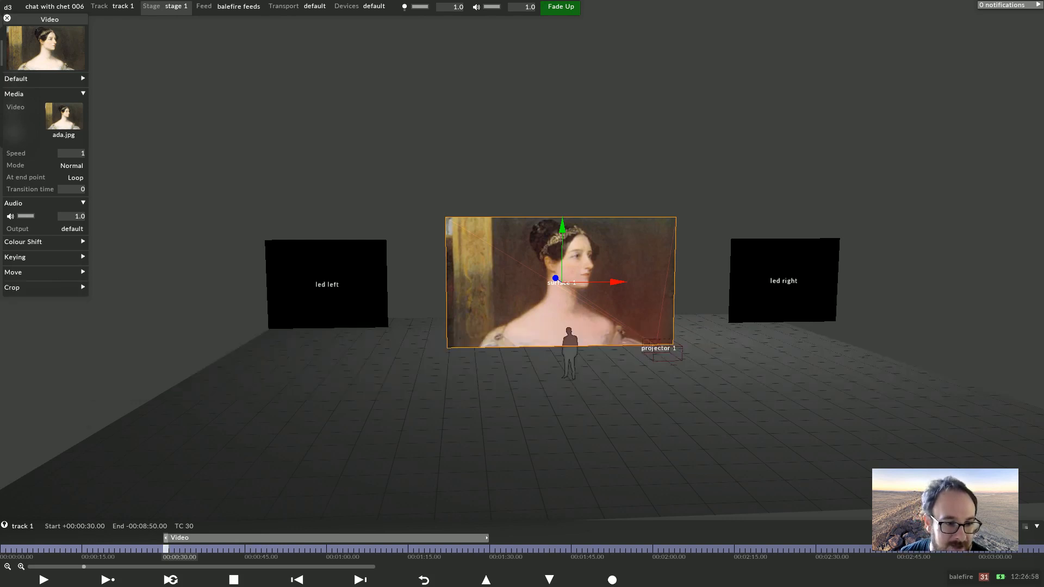
pyautogui.click(44, 287)
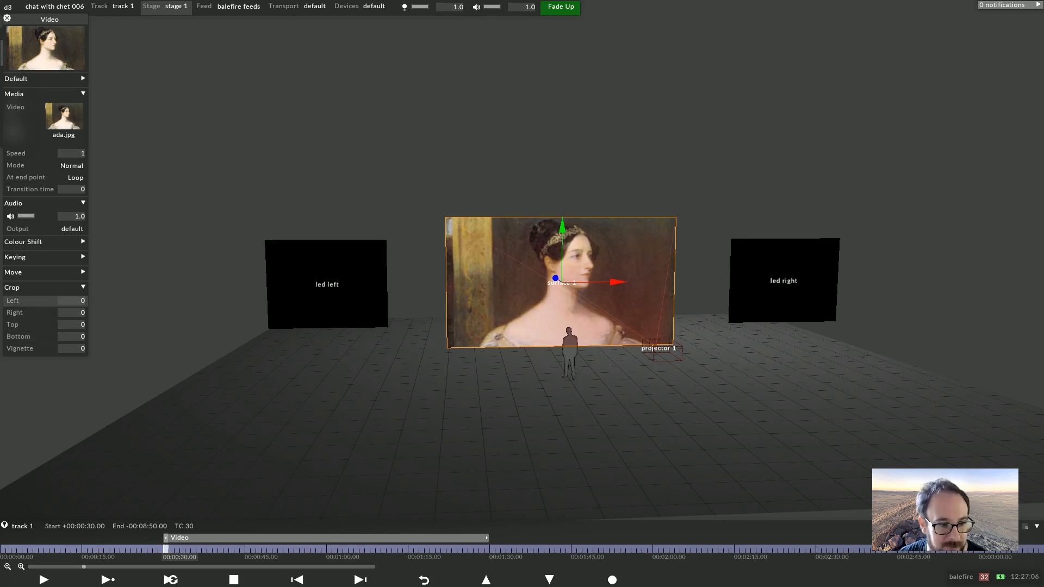
pyautogui.click(61, 300)
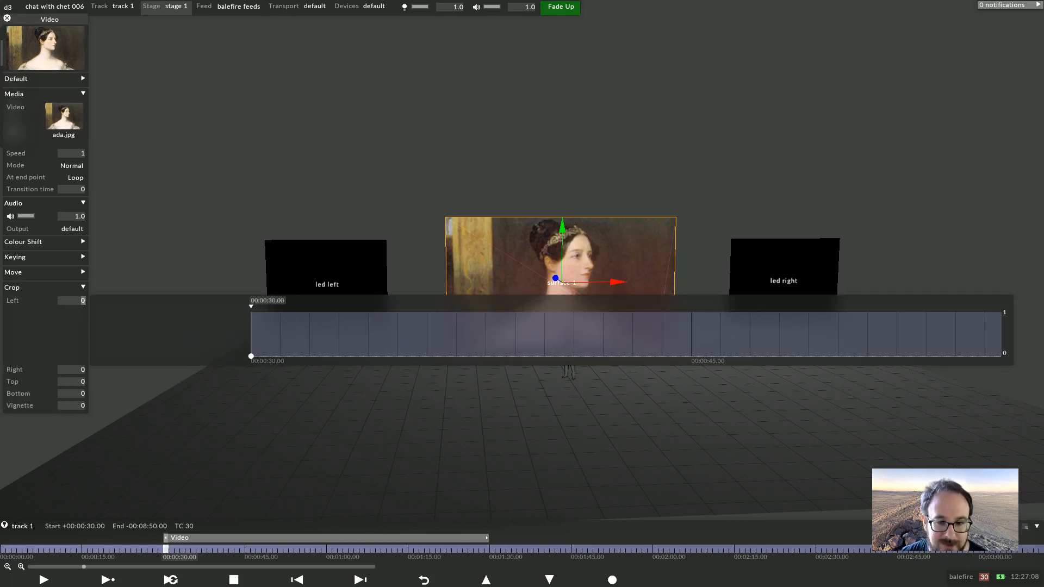
pyautogui.moveTo(251, 356)
pyautogui.mouseDown()
pyautogui.moveTo(251, 335)
pyautogui.moveTo(250, 356)
pyautogui.mouseUp()
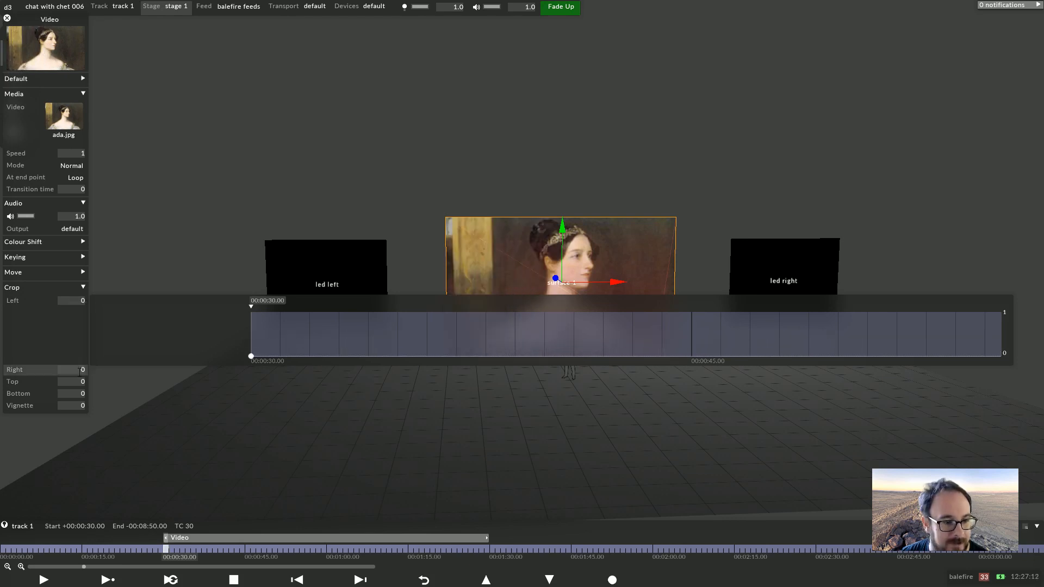
pyautogui.click(82, 369)
pyautogui.moveTo(250, 368)
pyautogui.mouseDown()
pyautogui.moveTo(251, 345)
pyautogui.moveTo(250, 368)
pyautogui.mouseUp()
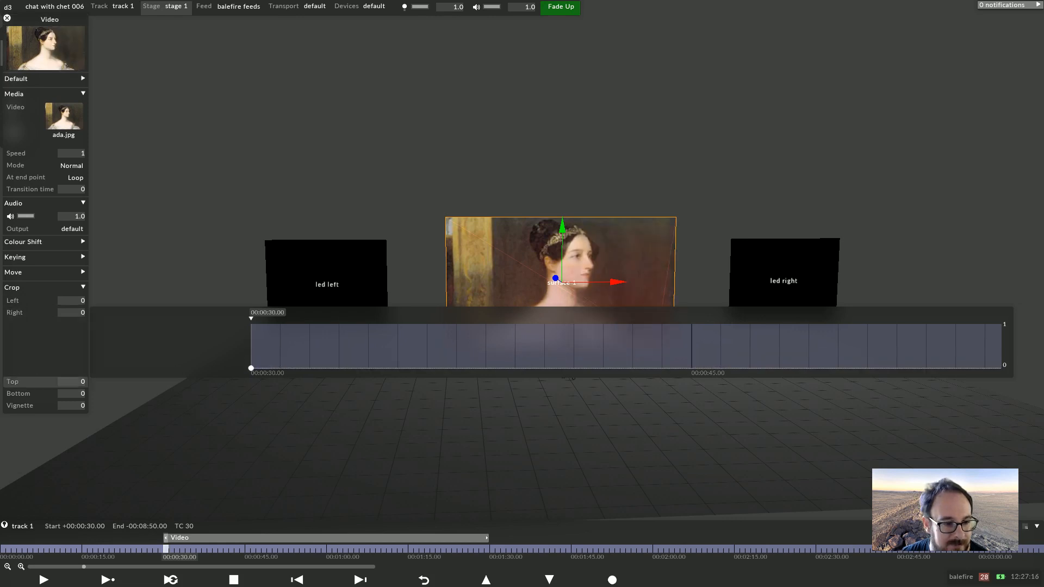
pyautogui.click(62, 404)
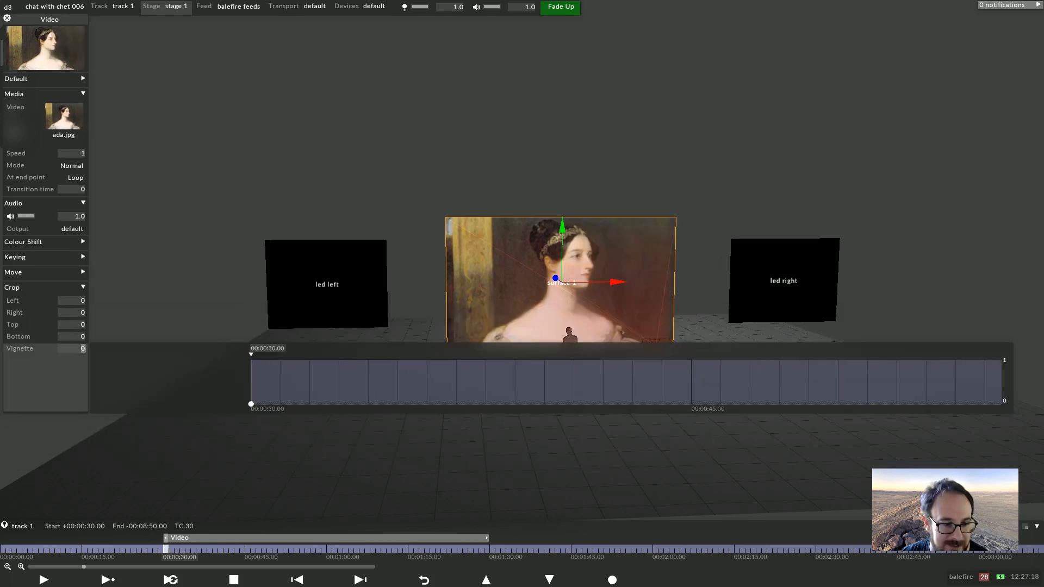
# Crop the layer's left and right edges by about 0.11 and 0.17 and set the Vignette to 0.25
pyautogui.click(61, 300)
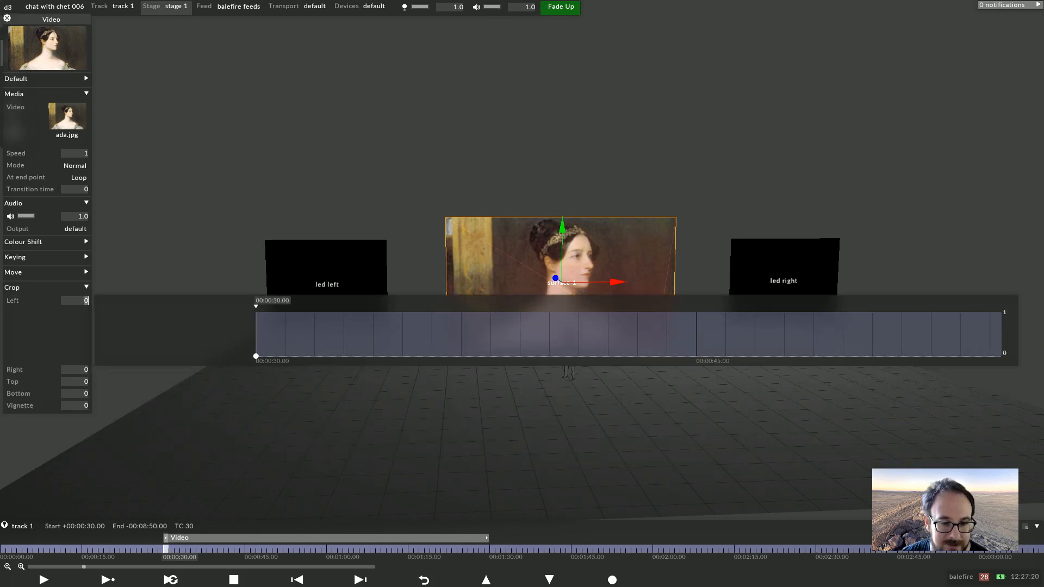
pyautogui.moveTo(259, 356); pyautogui.dragTo(258, 352)
pyautogui.click(62, 369)
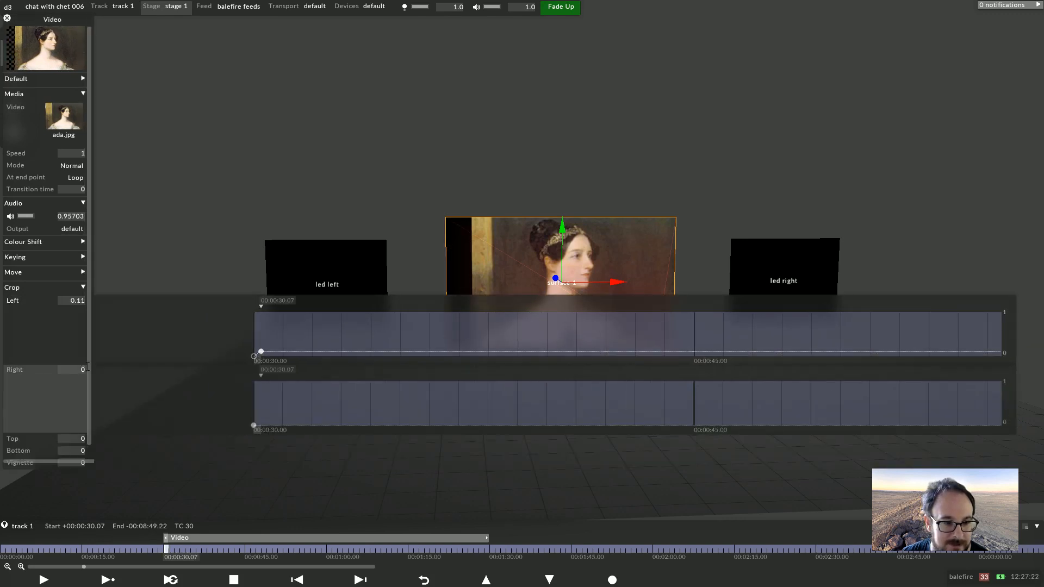
pyautogui.moveTo(258, 368); pyautogui.dragTo(258, 361)
pyautogui.click(28, 405)
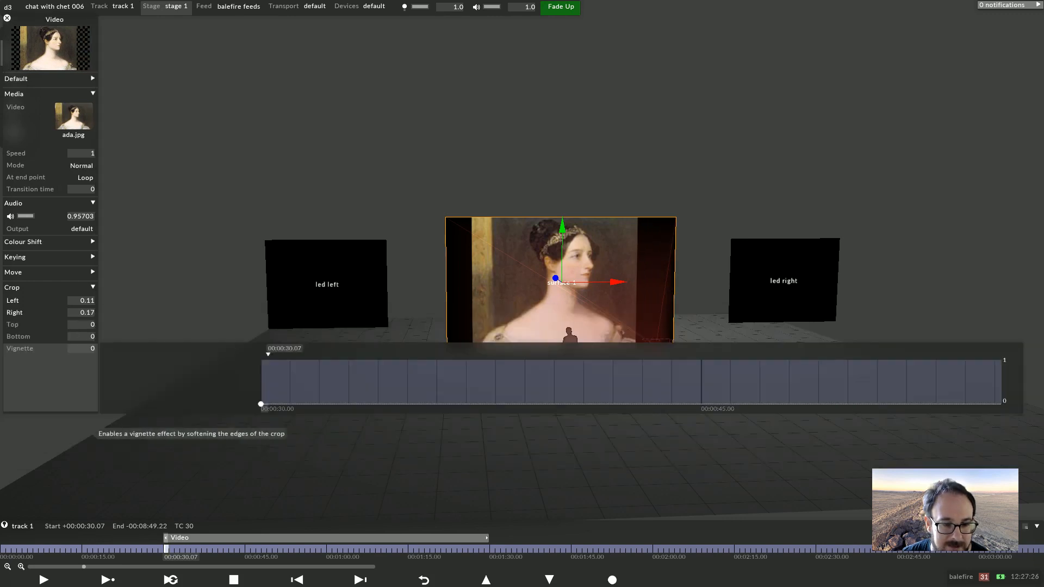
pyautogui.click(251, 404)
pyautogui.moveTo(250, 404); pyautogui.dragTo(251, 393)
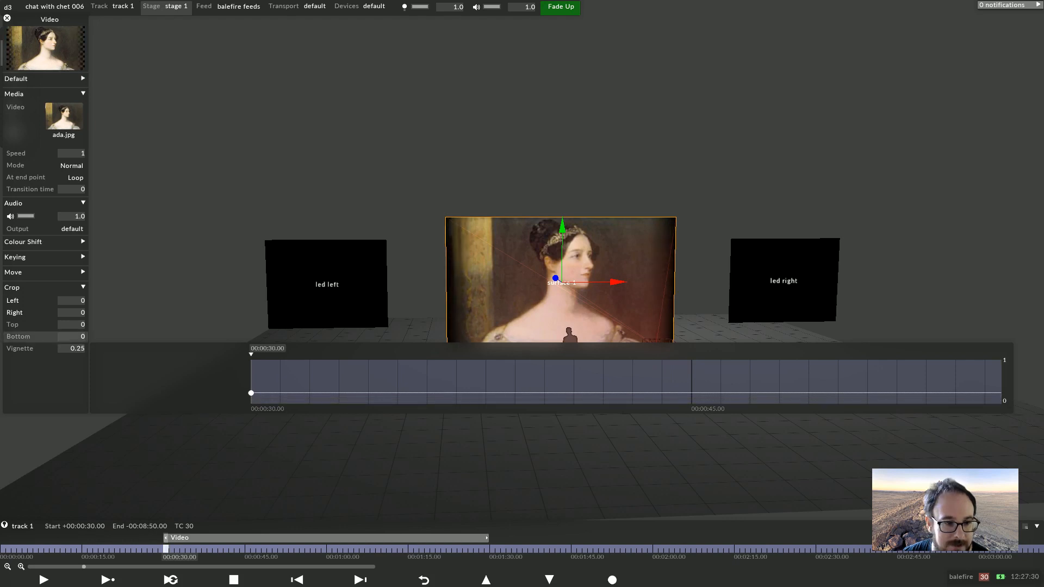
# Set the crop Right to 0.17 and Left to 0.2, deleting the extra Left keyframe
pyautogui.click(15, 313)
pyautogui.moveTo(253, 368); pyautogui.dragTo(253, 360)
pyautogui.click(12, 301)
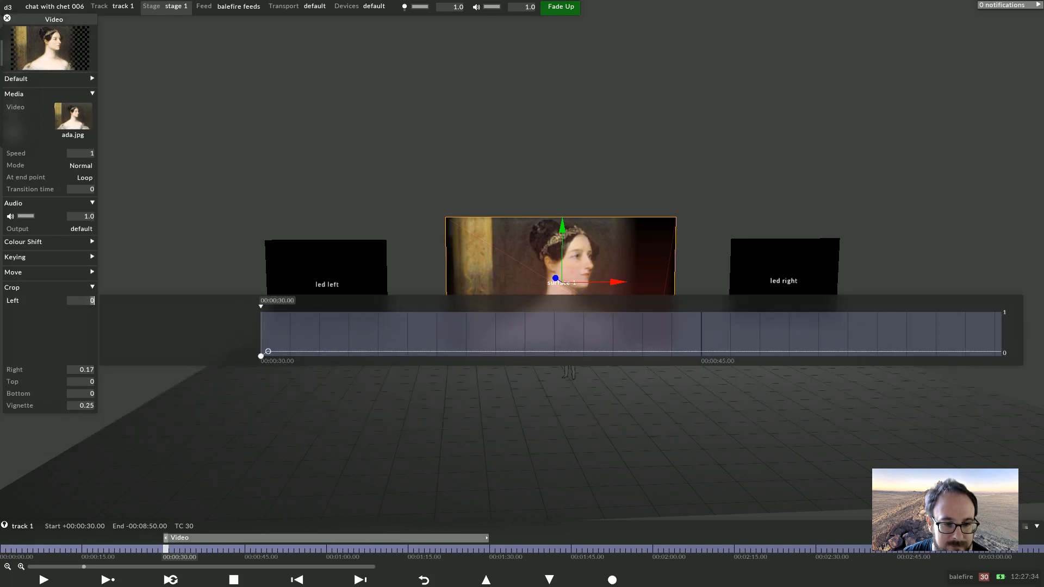
pyautogui.moveTo(251, 351); pyautogui.dragTo(251, 347)
pyautogui.press('Delete')
pyautogui.scroll(10, 778, 400)
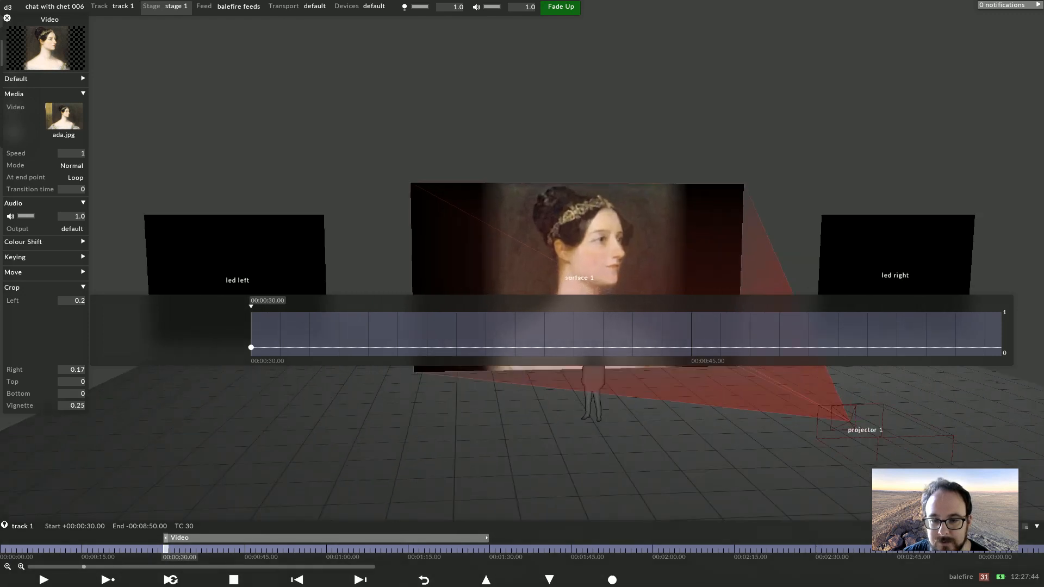
# Raise the crop Vignette to 0.95
pyautogui.scroll(-1, 777, 400)
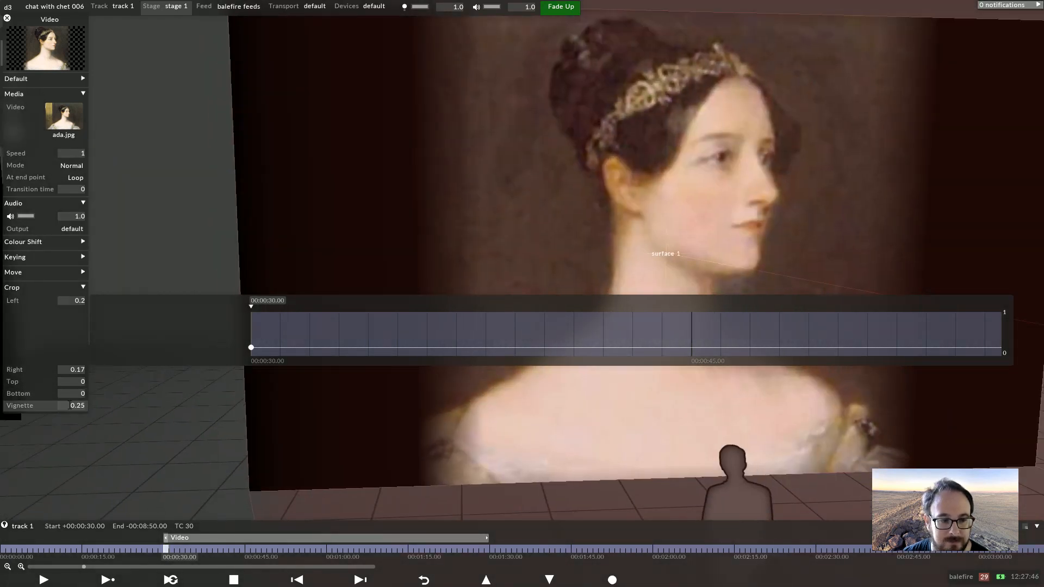
pyautogui.click(72, 406)
pyautogui.moveTo(72, 348)
pyautogui.mouseDown()
pyautogui.moveTo(72, 327)
pyautogui.moveTo(72, 336)
pyautogui.mouseUp()
pyautogui.moveTo(251, 383); pyautogui.dragTo(258, 362)
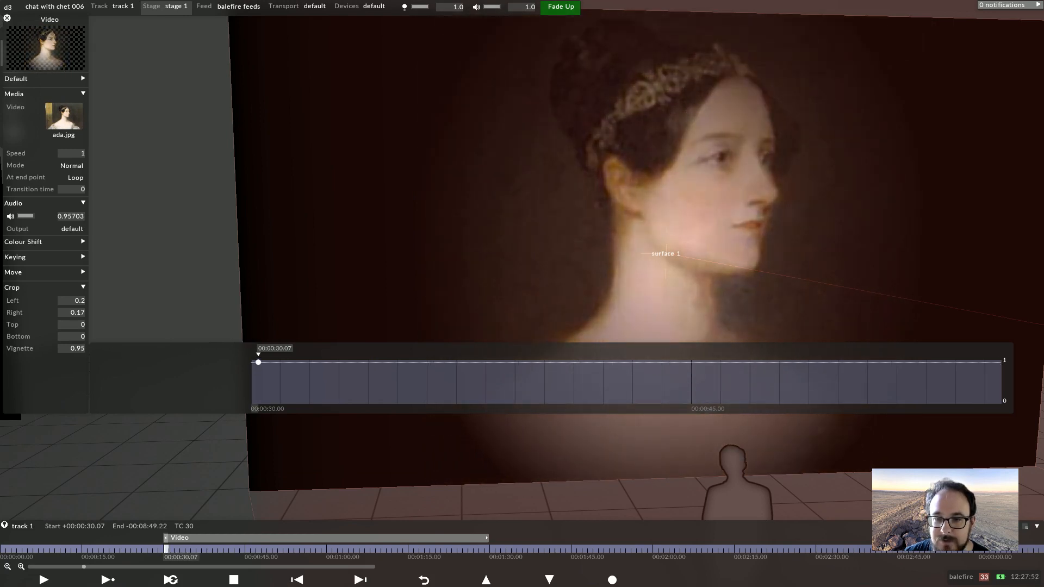
pyautogui.scroll(-5, 645, 279)
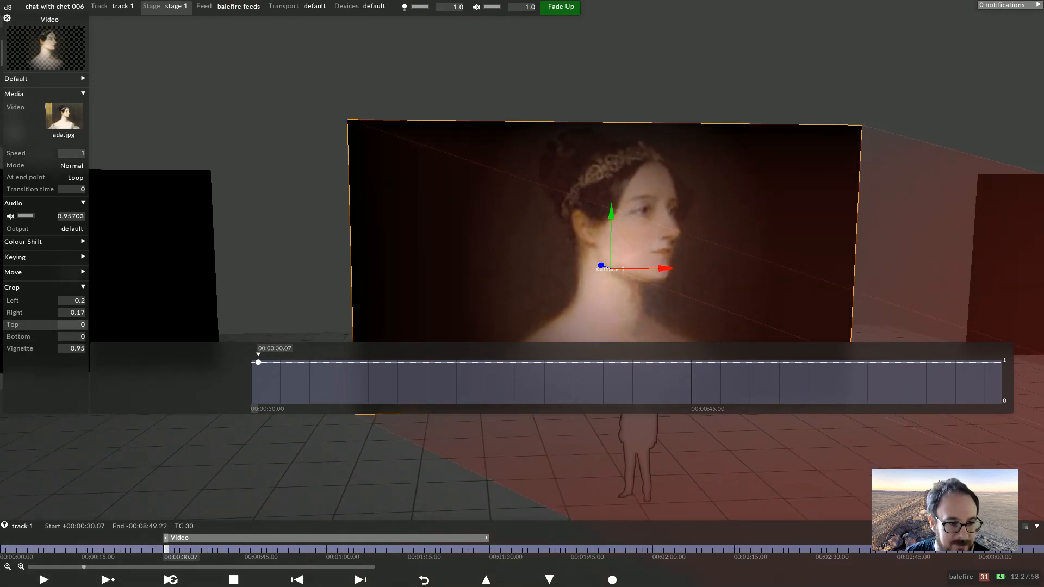
# Set the minimum of the crop Top field to -1 in its metafield settings
pyautogui.rightClick(33, 324)
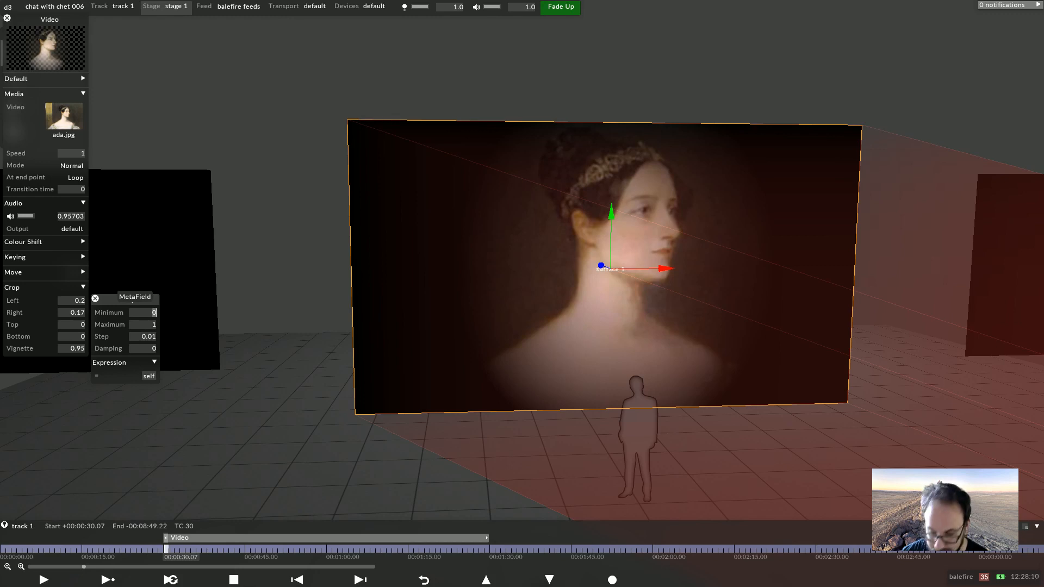
pyautogui.write('-1')
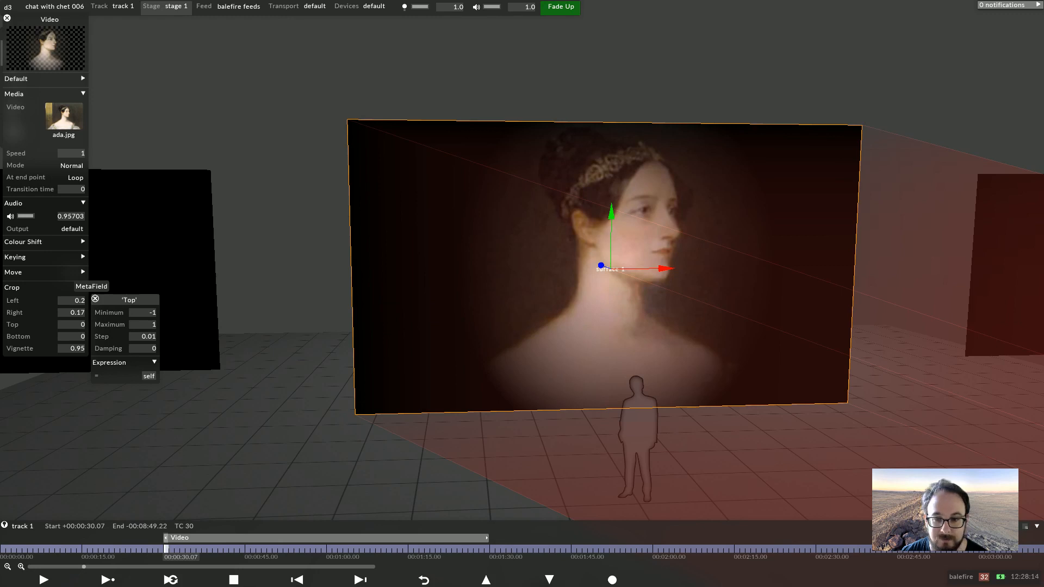
pyautogui.click(96, 298)
# Set the minimum of the crop Bottom field to -1 in its metafield settings
pyautogui.click(73, 336)
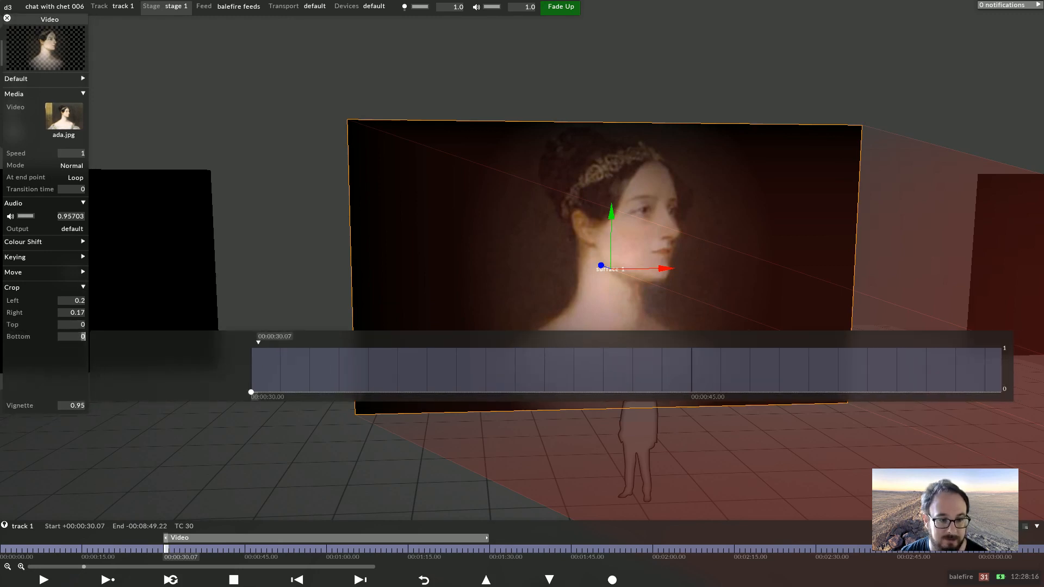
pyautogui.rightClick(73, 337)
pyautogui.click(149, 353)
pyautogui.write('-1')
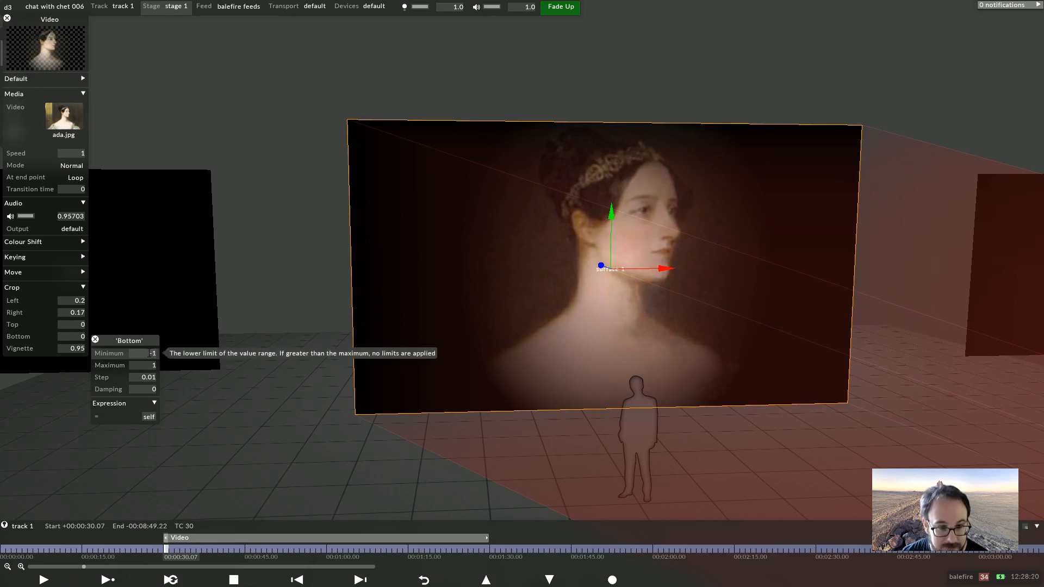
# Move the playhead to 00:00:30.00 and set the crop Top value to -1
pyautogui.click(33, 336)
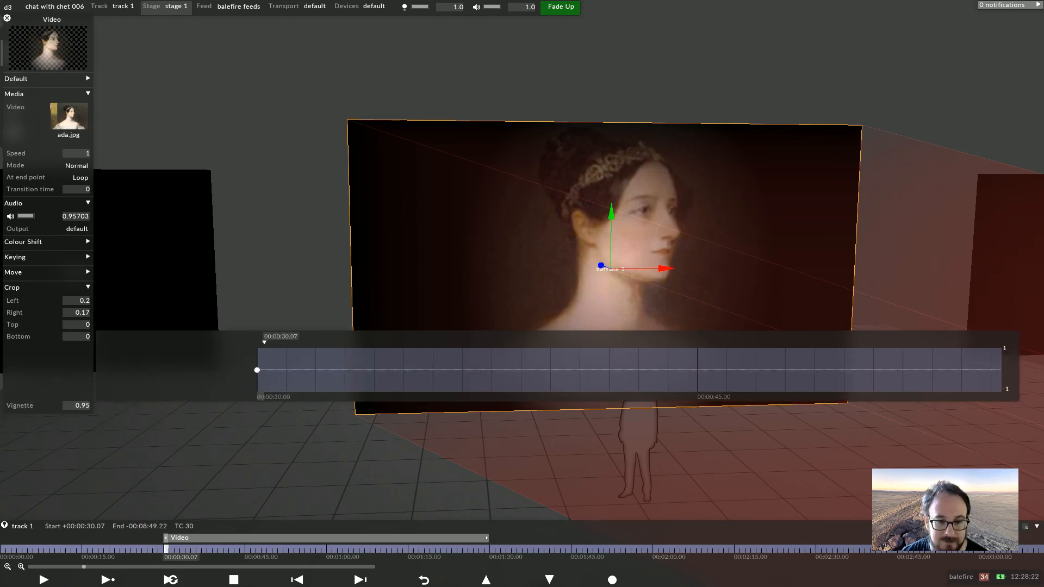
pyautogui.press('Left')
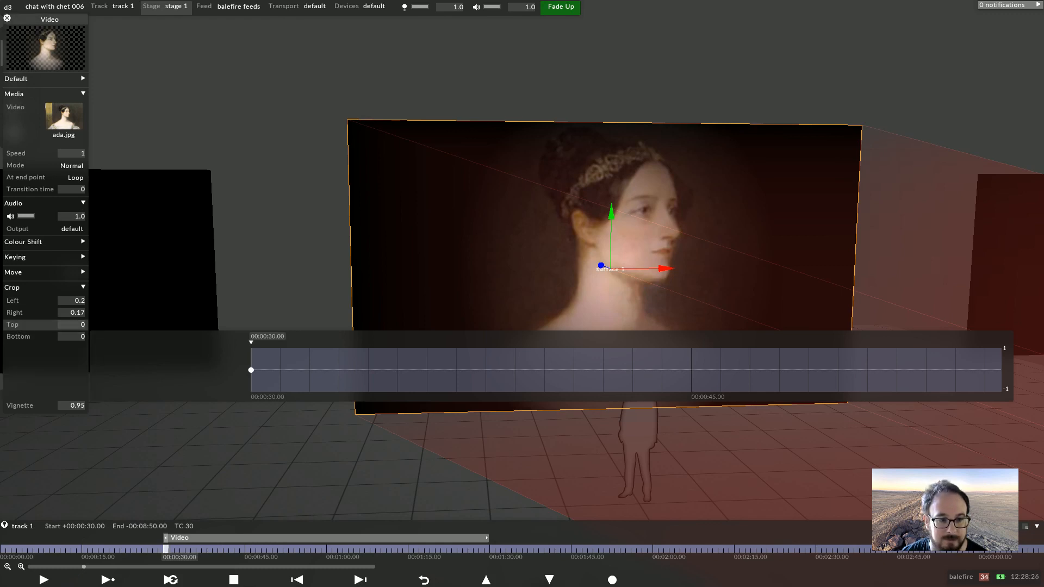
pyautogui.click(33, 324)
pyautogui.moveTo(251, 358); pyautogui.dragTo(251, 374)
pyautogui.click(83, 326)
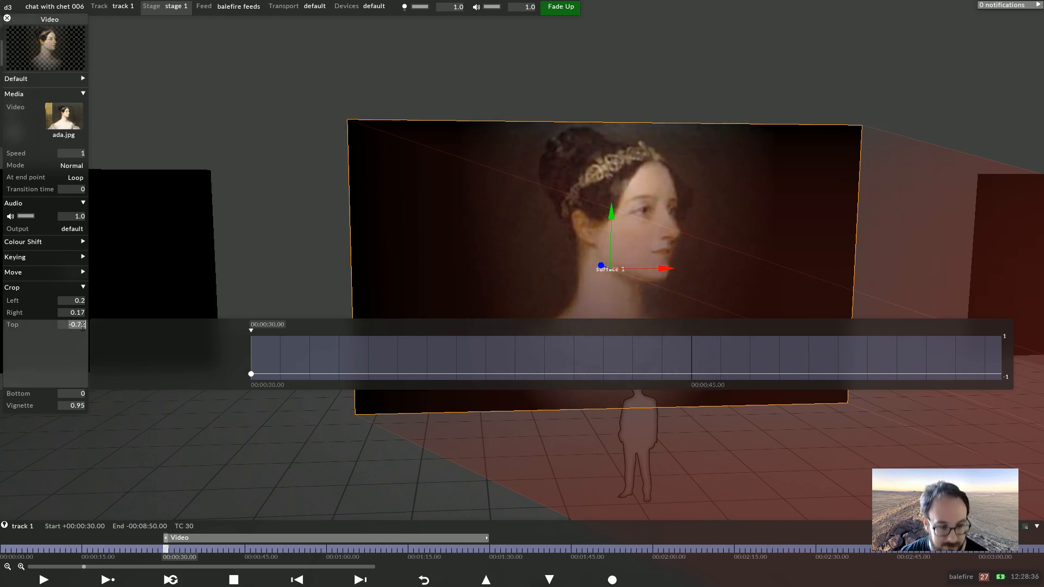
pyautogui.write('-1')
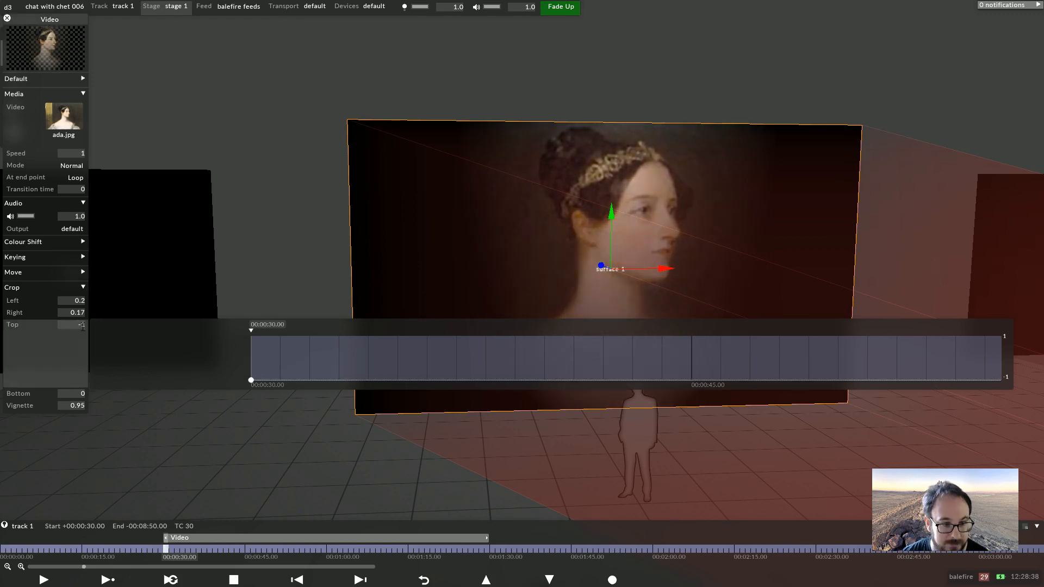
# Set the crop Bottom value to -1
pyautogui.click(71, 393)
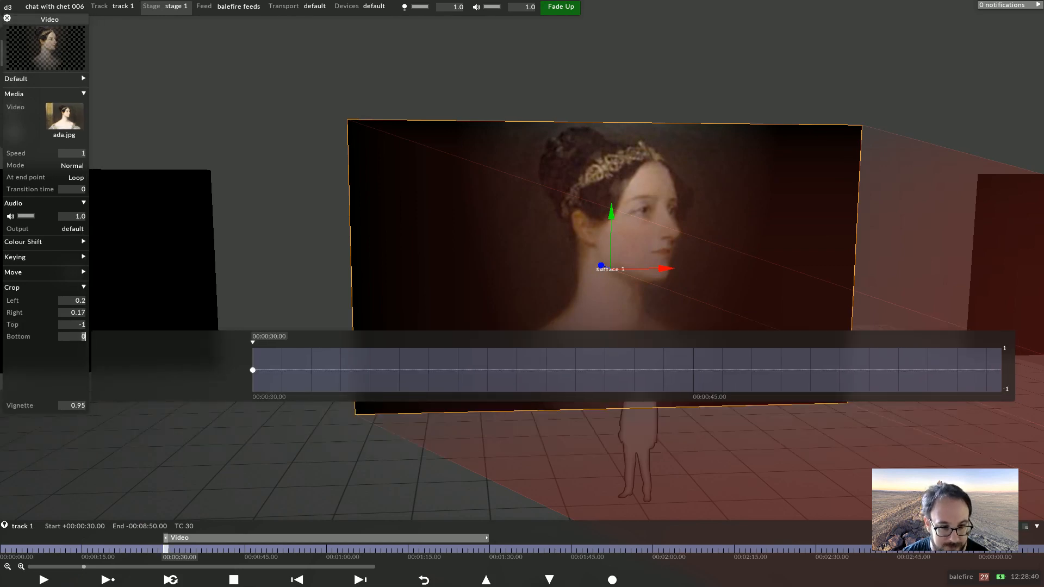
pyautogui.write('-1')
pyautogui.press('Return')
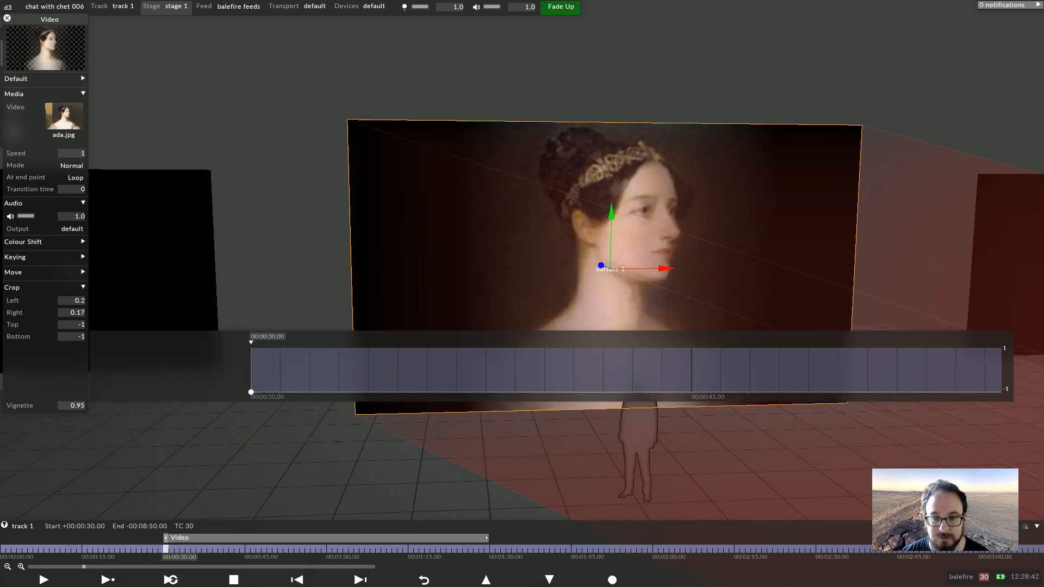
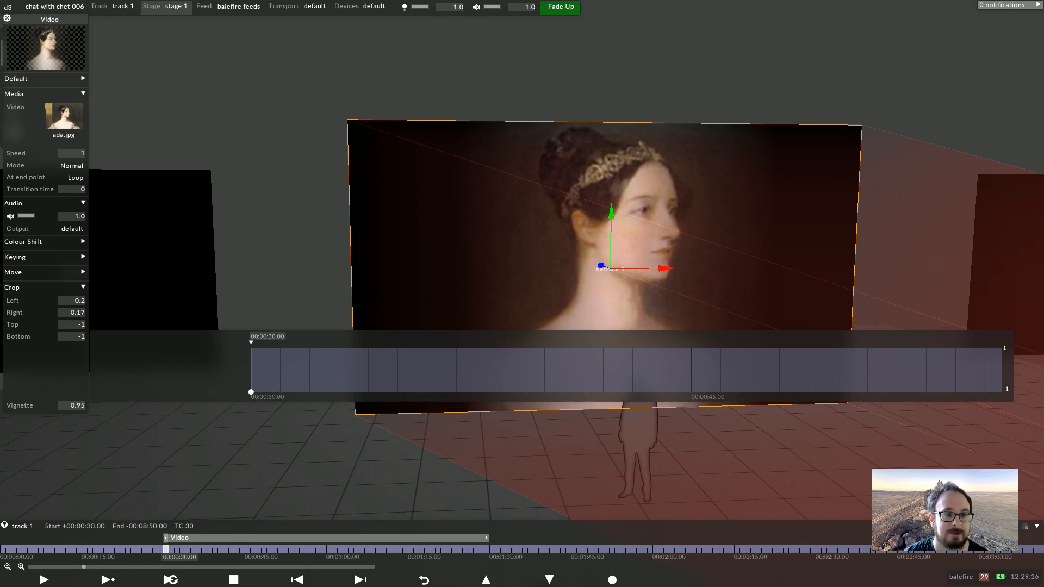
# Create a second Video layer and assign 001 glowing_circles.mov as its media
pyautogui.write('vi')
pyautogui.press('Return')
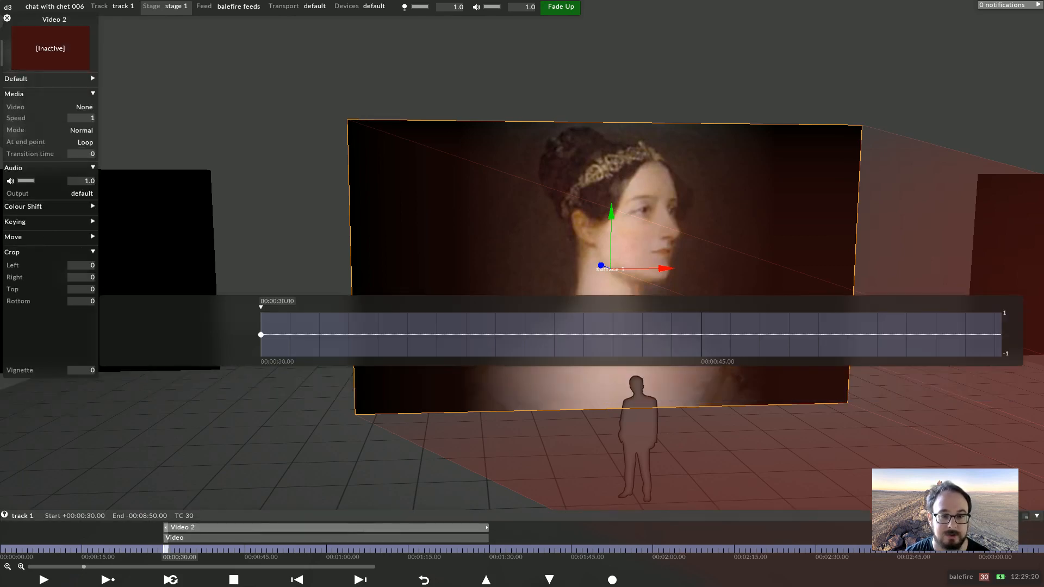
pyautogui.click(84, 107)
pyautogui.click(299, 541)
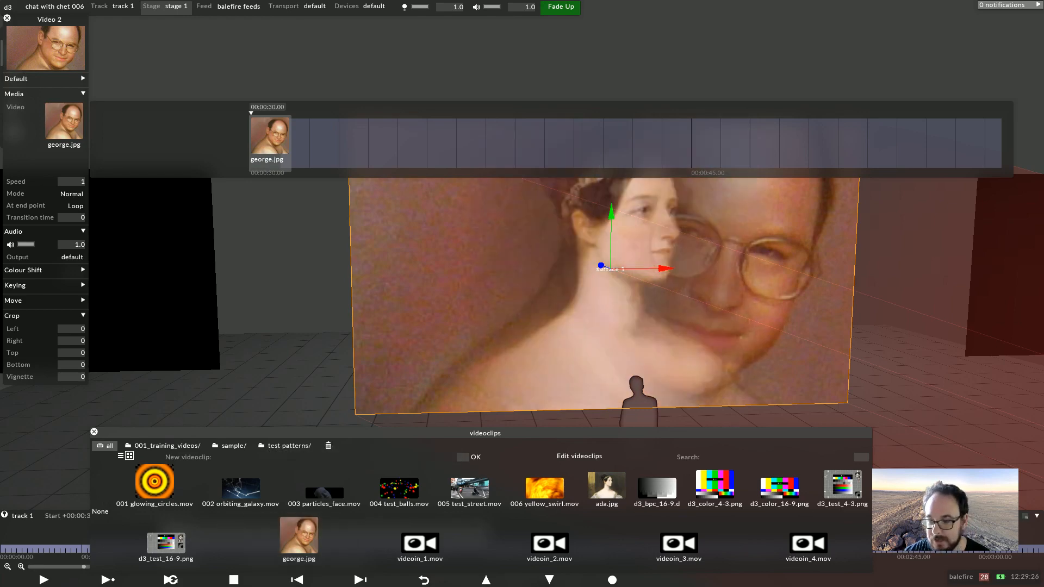
pyautogui.moveTo(283, 272)
pyautogui.mouseDown()
pyautogui.moveTo(305, 273)
pyautogui.moveTo(256, 272)
pyautogui.moveTo(271, 288)
pyautogui.mouseUp()
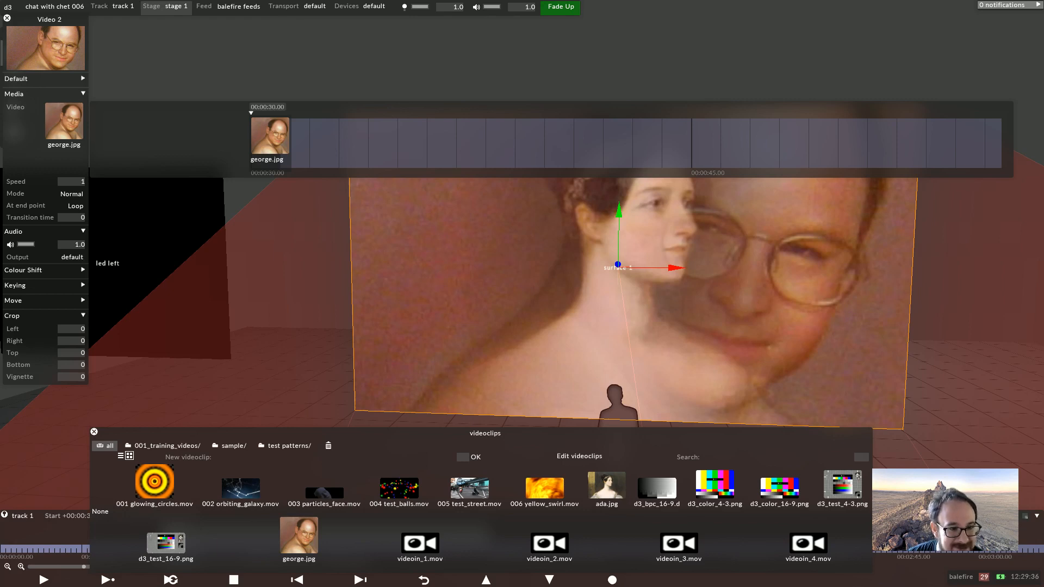
pyautogui.click(83, 316)
pyautogui.click(82, 315)
pyautogui.click(83, 315)
pyautogui.click(154, 489)
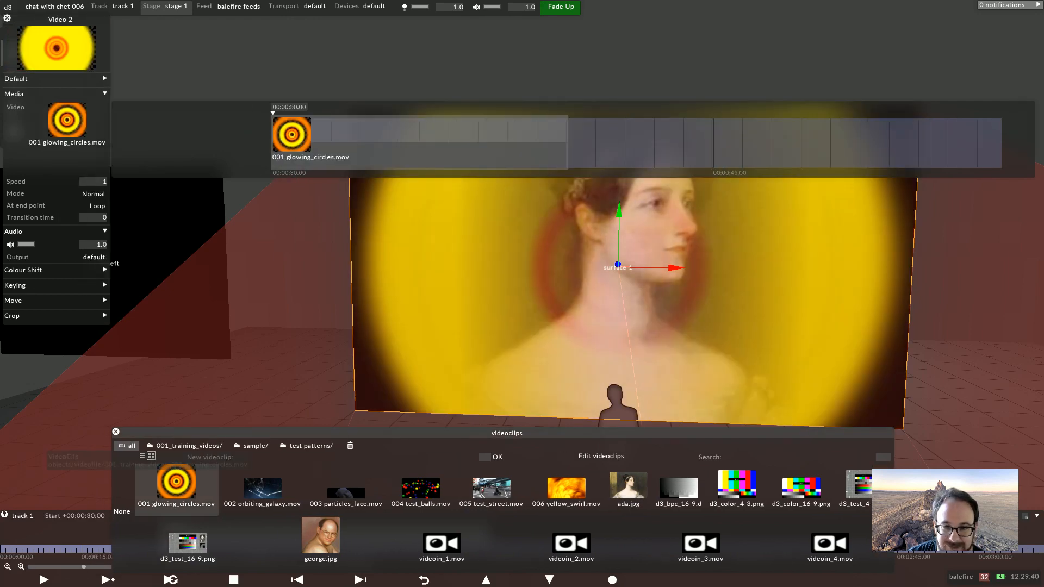
pyautogui.press('Escape')
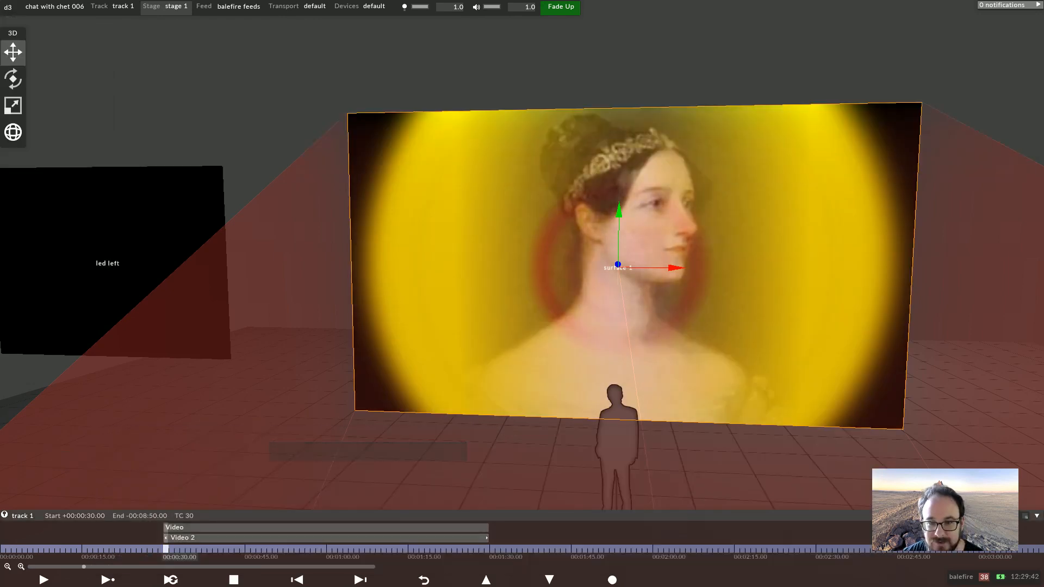
# Play back the sequence briefly and return the playhead to 00:00:30
pyautogui.press('space')
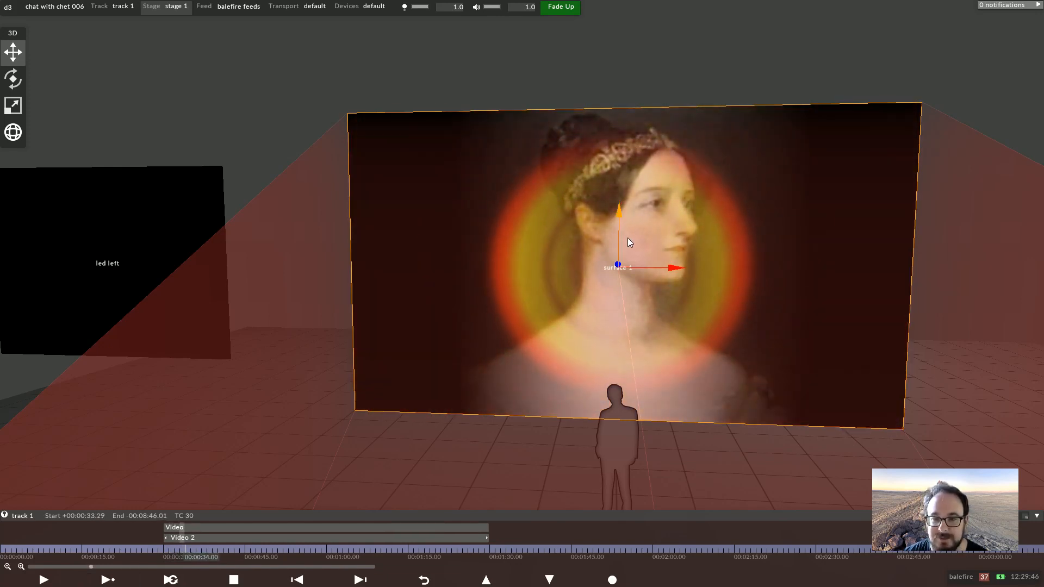
pyautogui.press('space')
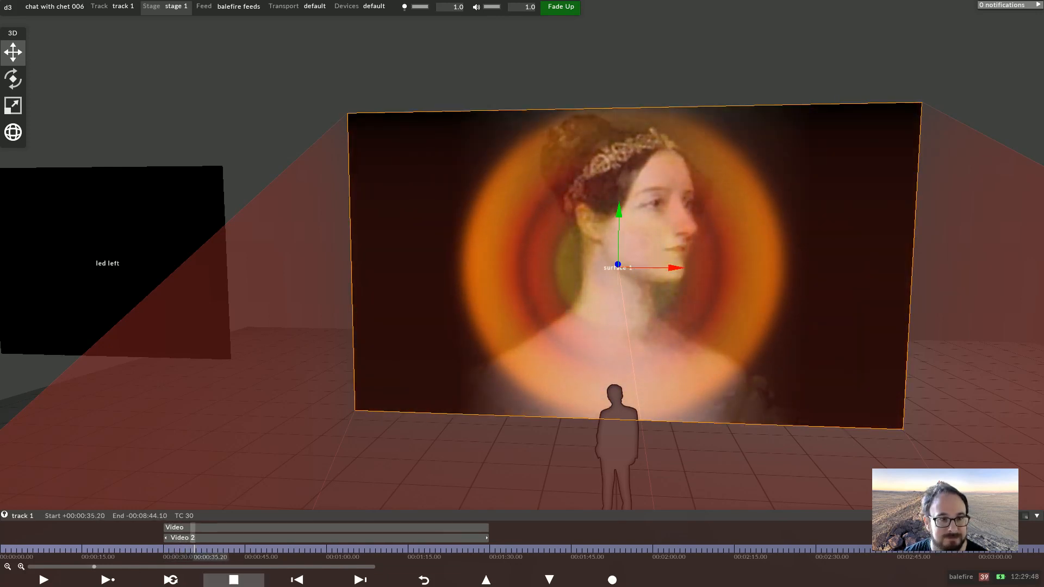
pyautogui.click(166, 549)
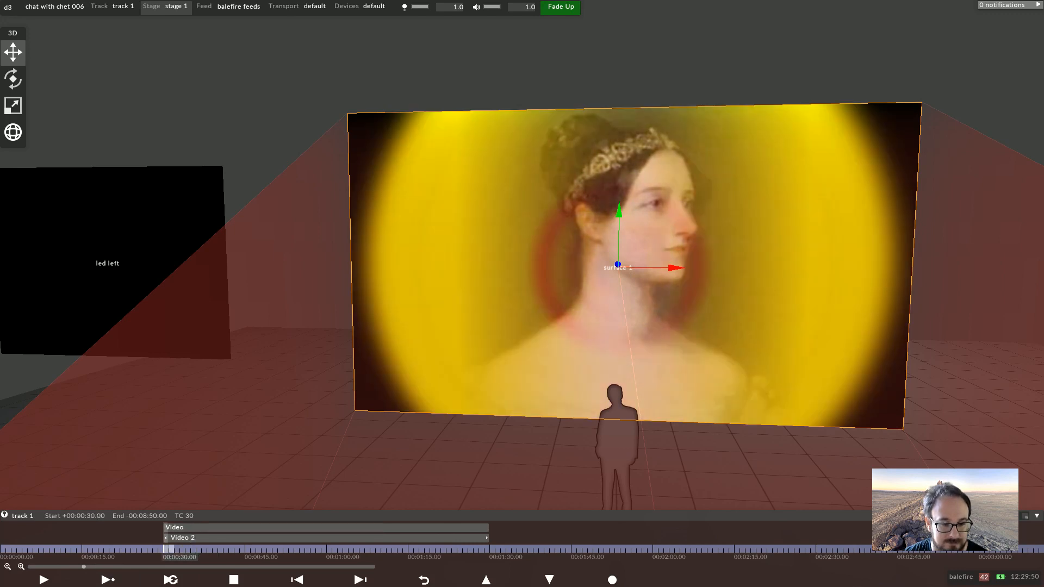
# Open the first Video layer's crop settings and lower its Vignette to 0
pyautogui.click(175, 528)
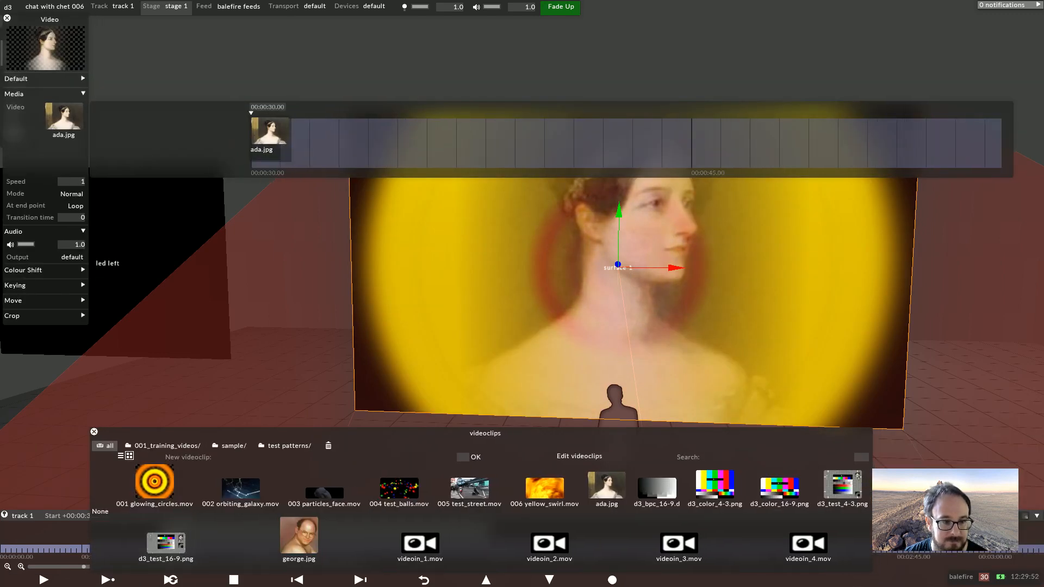
pyautogui.click(13, 316)
pyautogui.click(20, 377)
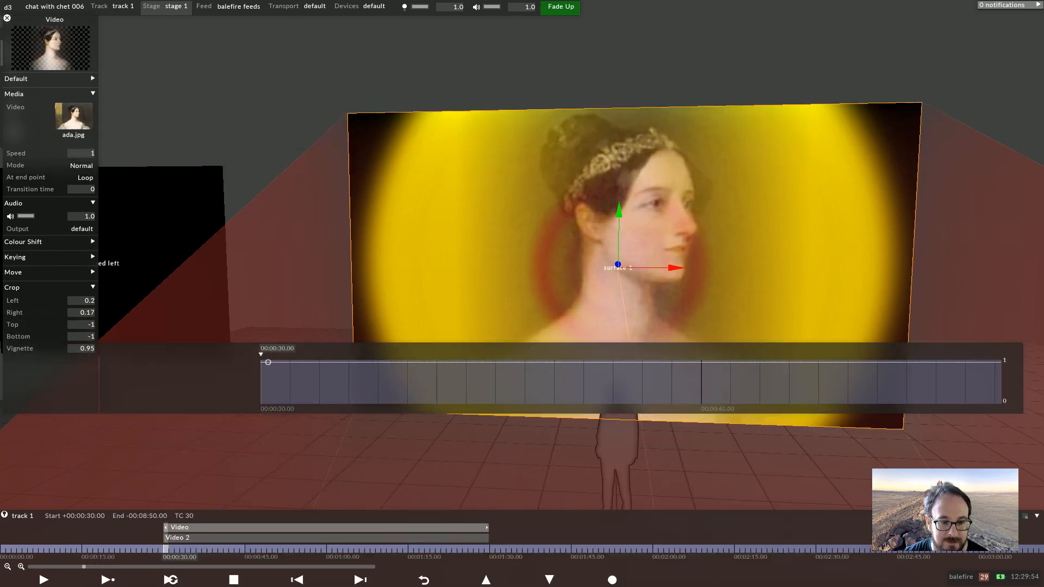
pyautogui.scroll(-20, 71, 349)
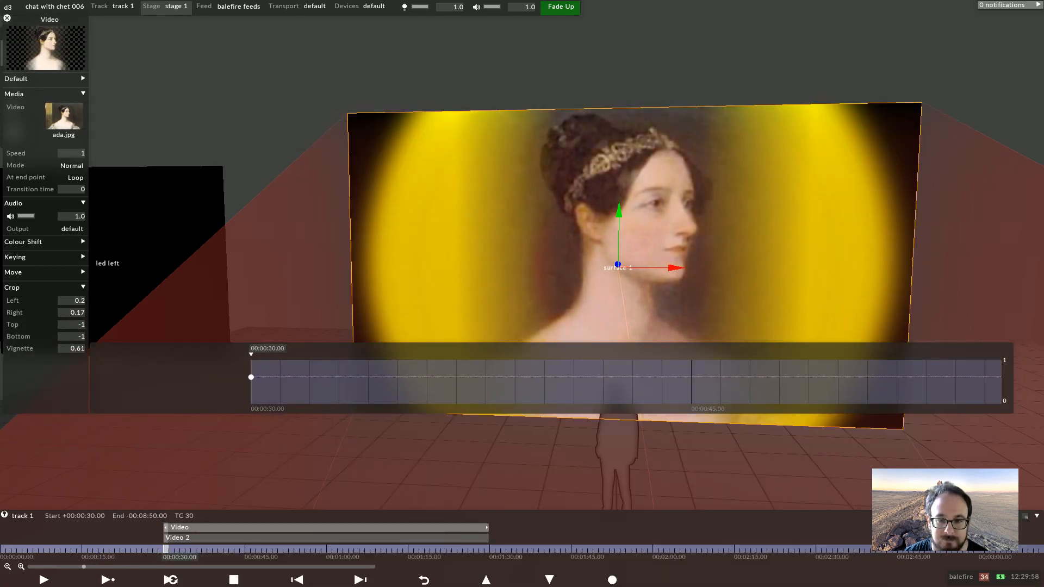
pyautogui.scroll(-20, 72, 349)
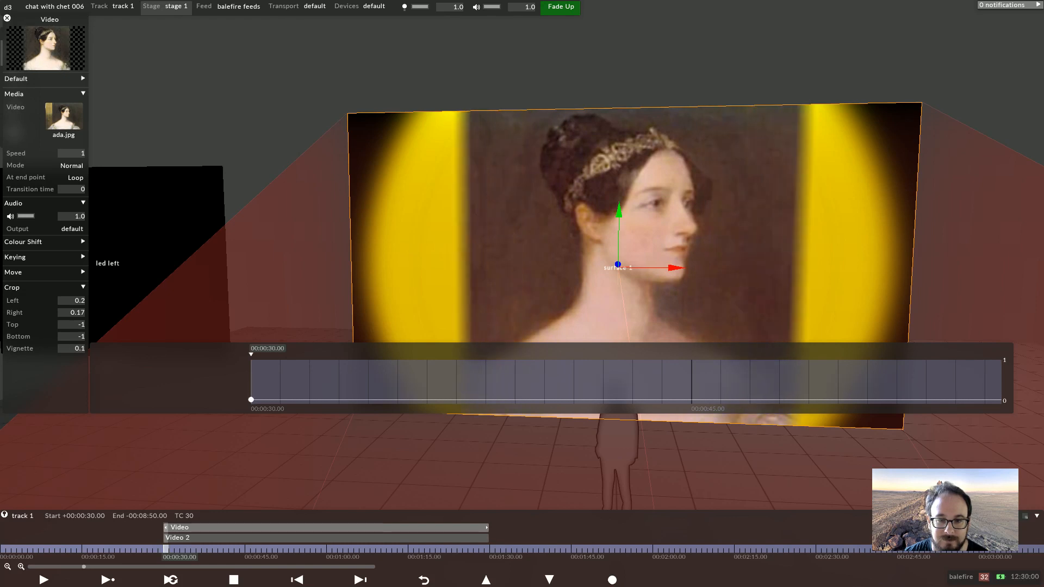
pyautogui.scroll(-10, 72, 349)
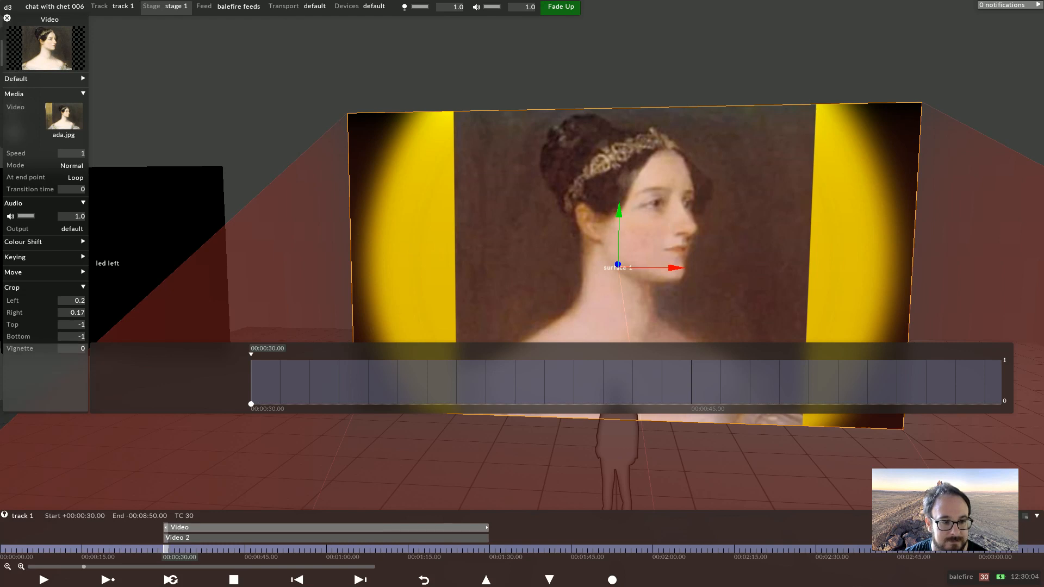
# Set the minimum of the Vignette field to -1 in its metafield settings
pyautogui.rightClick(72, 348)
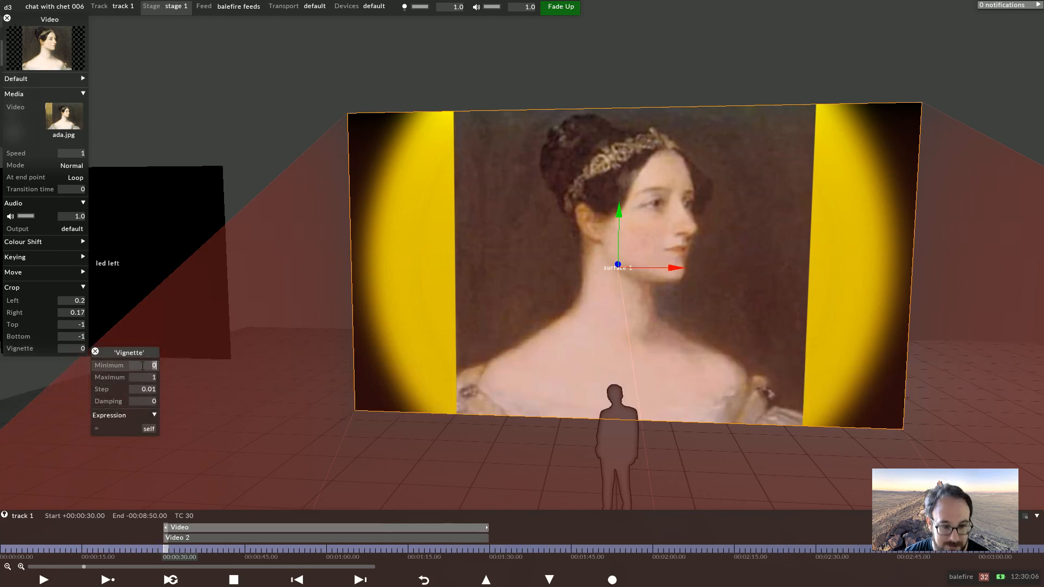
pyautogui.scroll(-1, 143, 366)
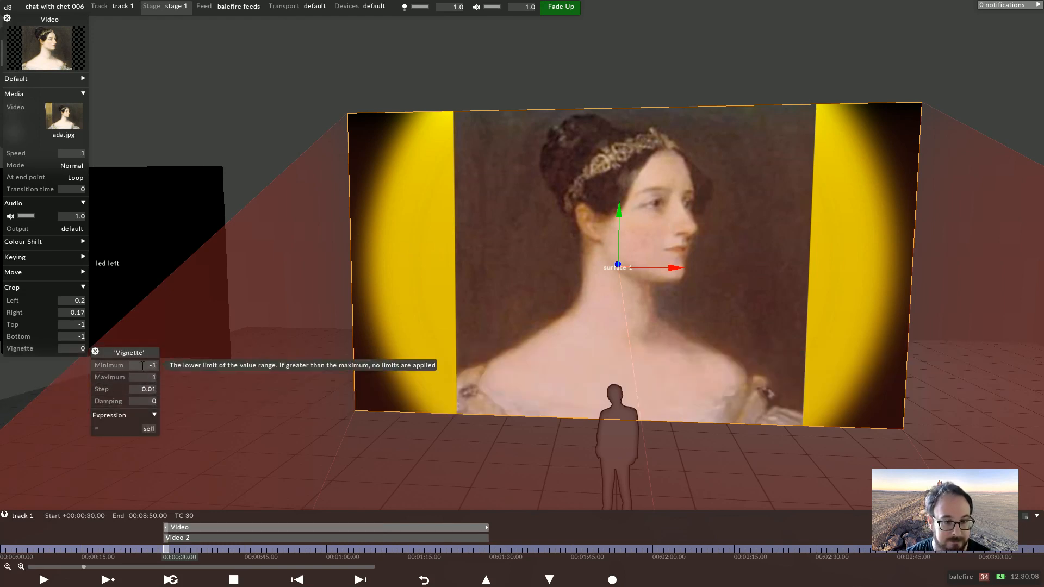
pyautogui.click(68, 349)
# Experiment with negative Vignette values on the first Video layer
pyautogui.scroll(-1, 68, 351)
pyautogui.scroll(-5, 67, 350)
pyautogui.scroll(-20, 73, 350)
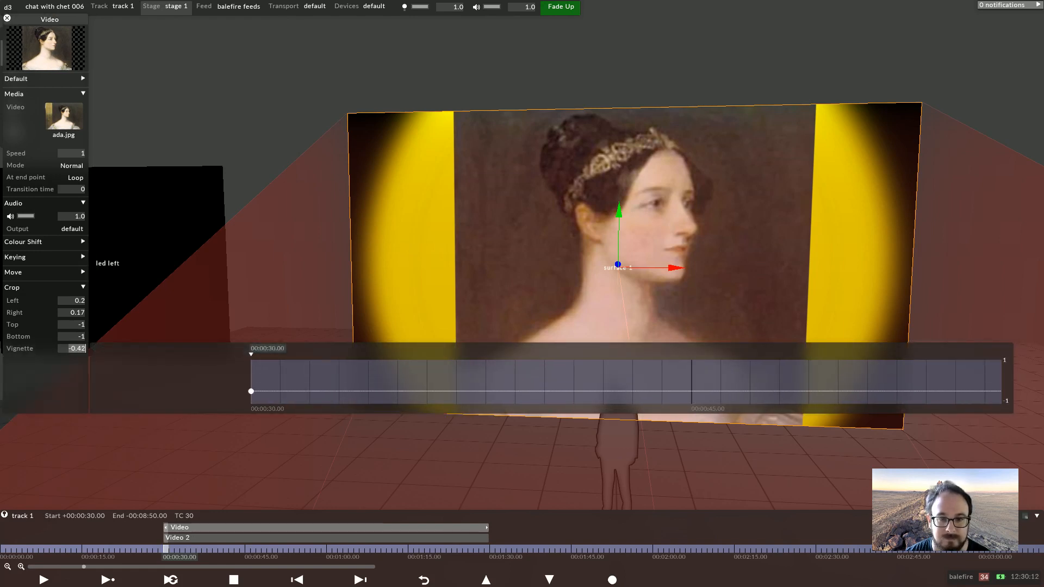
pyautogui.scroll(13, 72, 348)
pyautogui.scroll(3, 72, 349)
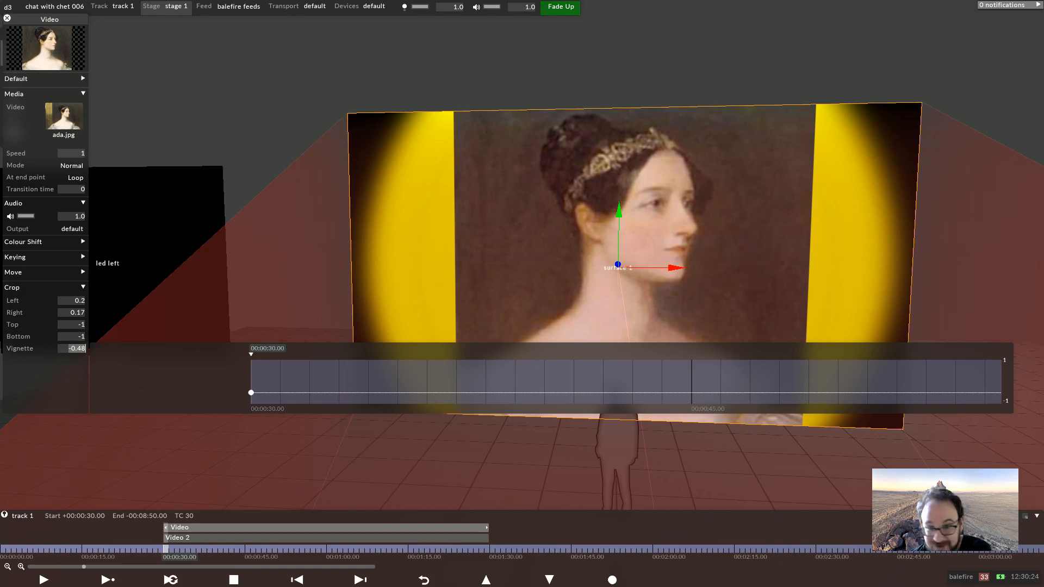
pyautogui.write('-0.37-0.09')
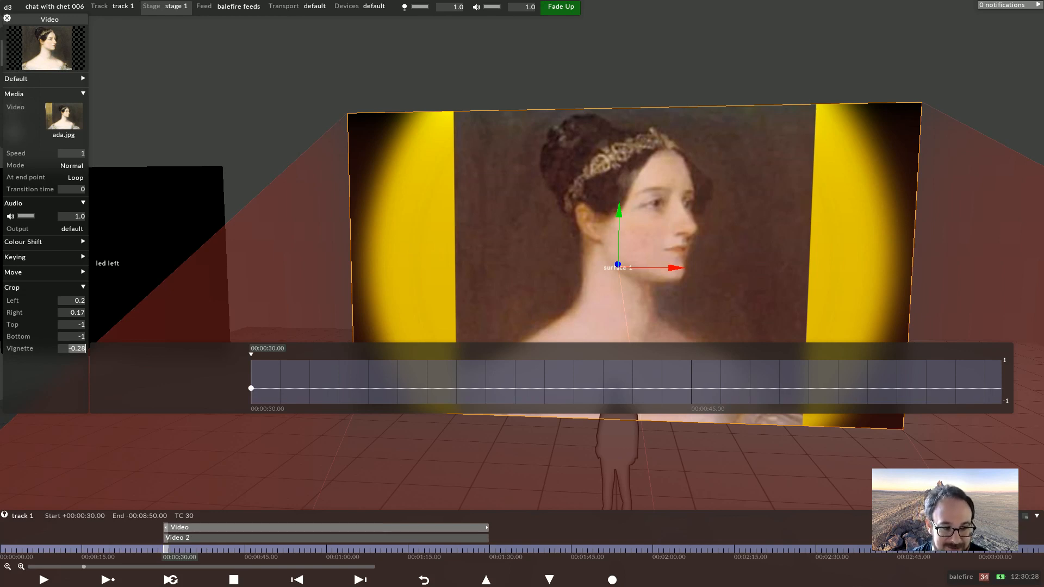
pyautogui.write('-0.18')
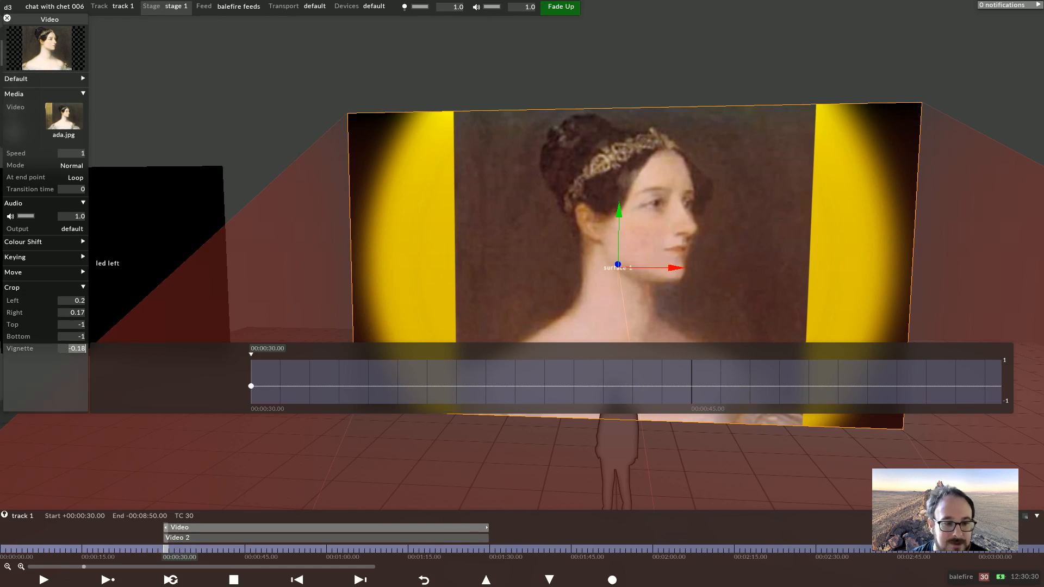
pyautogui.scroll(-17, 77, 348)
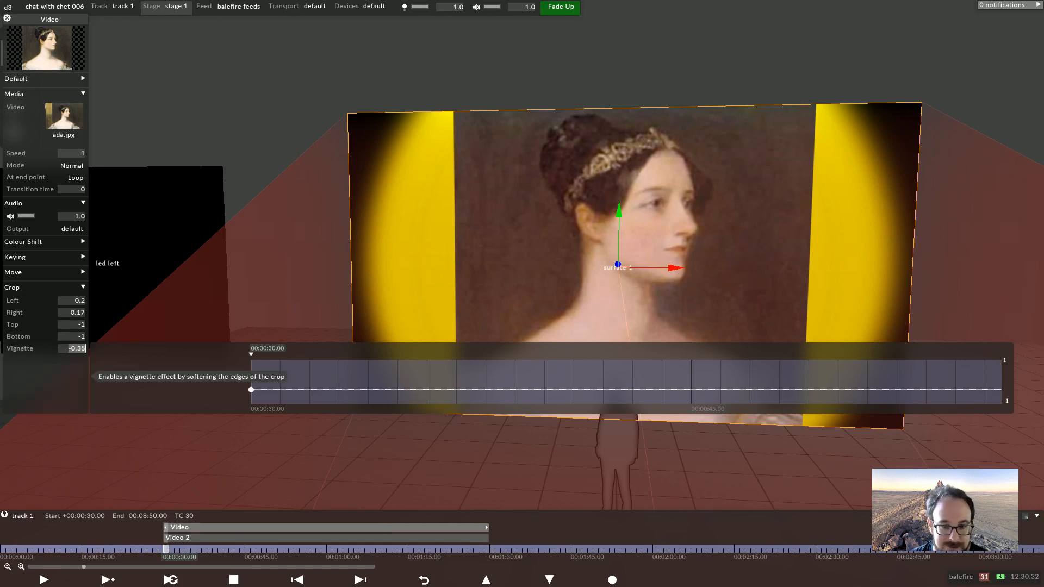
pyautogui.scroll(8, 76, 349)
# Set the Vignette value back to 0
pyautogui.click(69, 338)
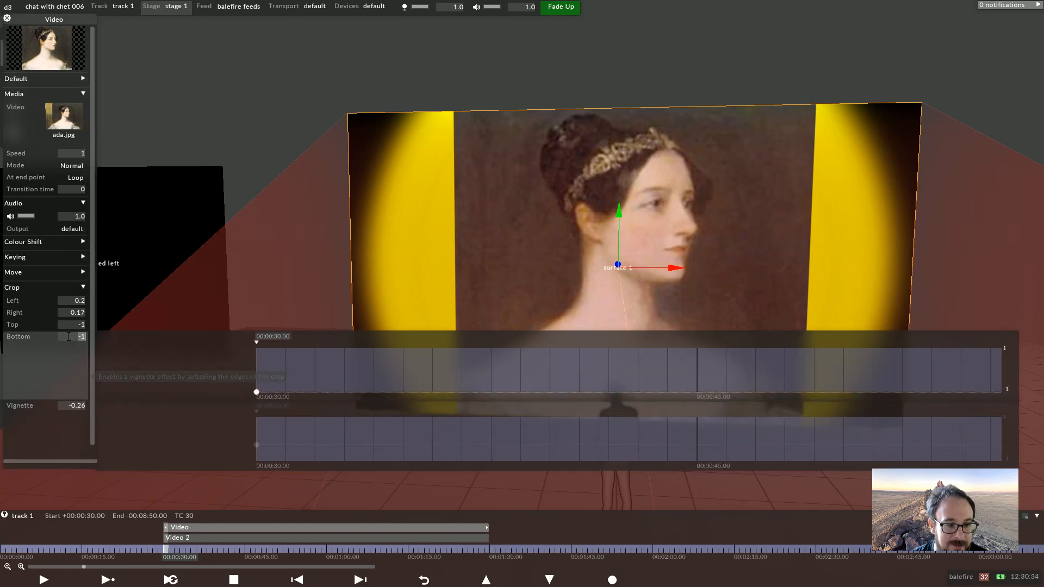
pyautogui.click(69, 315)
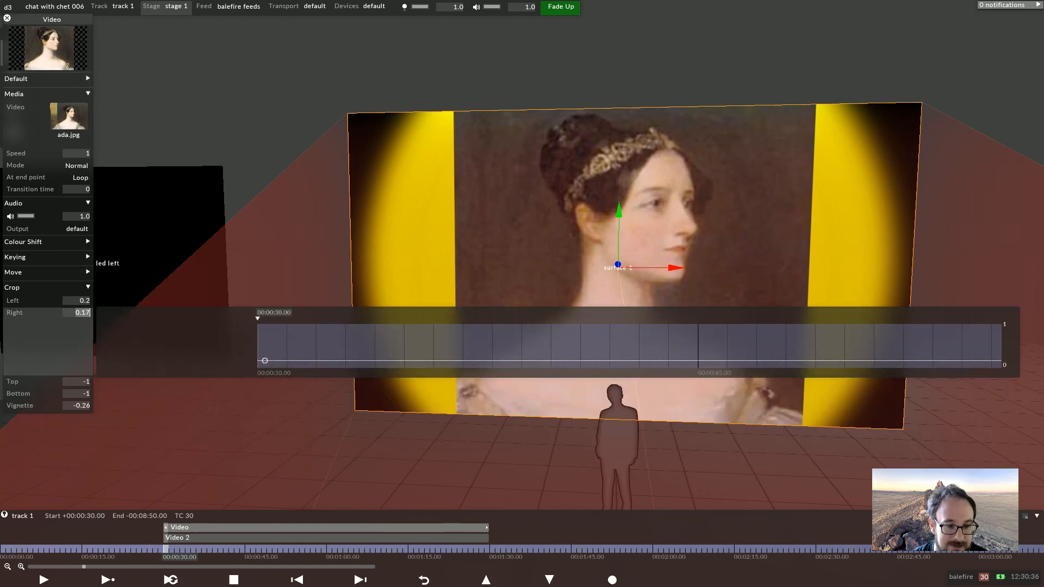
pyautogui.click(71, 405)
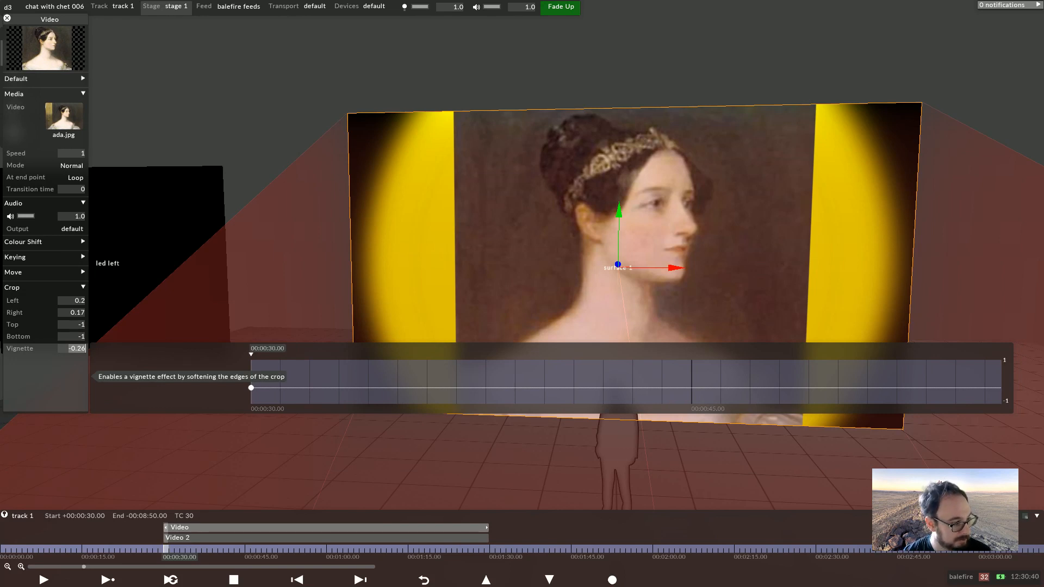
pyautogui.write('0')
pyautogui.press('Return')
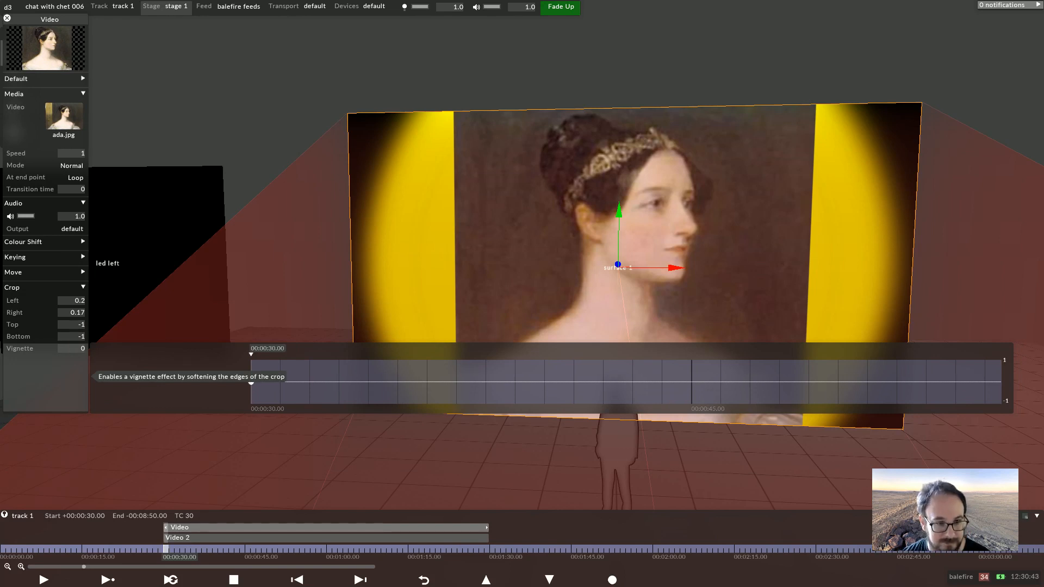
# Set the crop Bottom and Top values to 0
pyautogui.click(75, 336)
pyautogui.write('0')
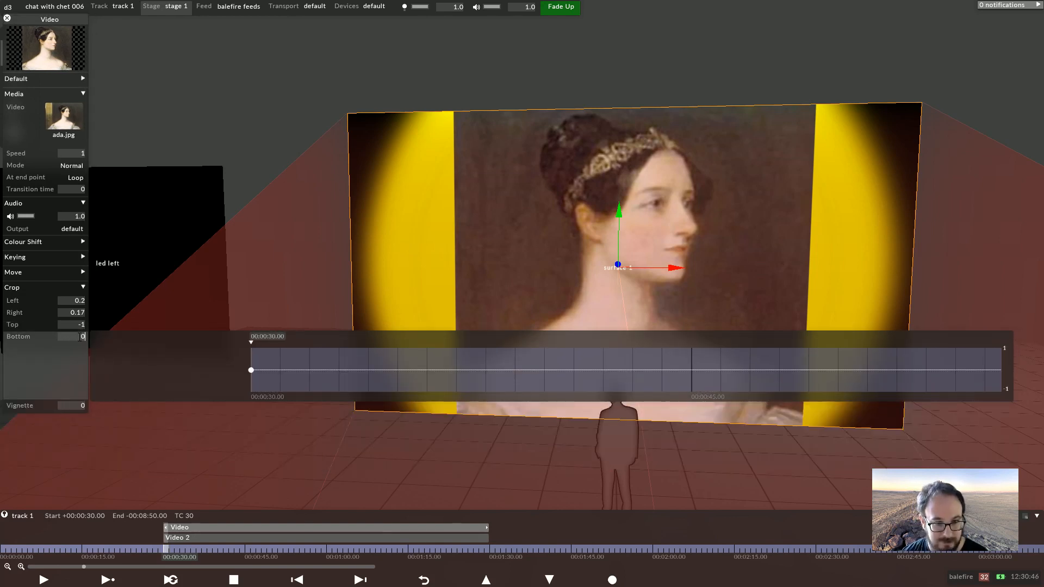
pyautogui.click(75, 324)
pyautogui.write('0')
pyautogui.press('Return')
# Set the crop Right and Left values to 0
pyautogui.click(75, 313)
pyautogui.write('0')
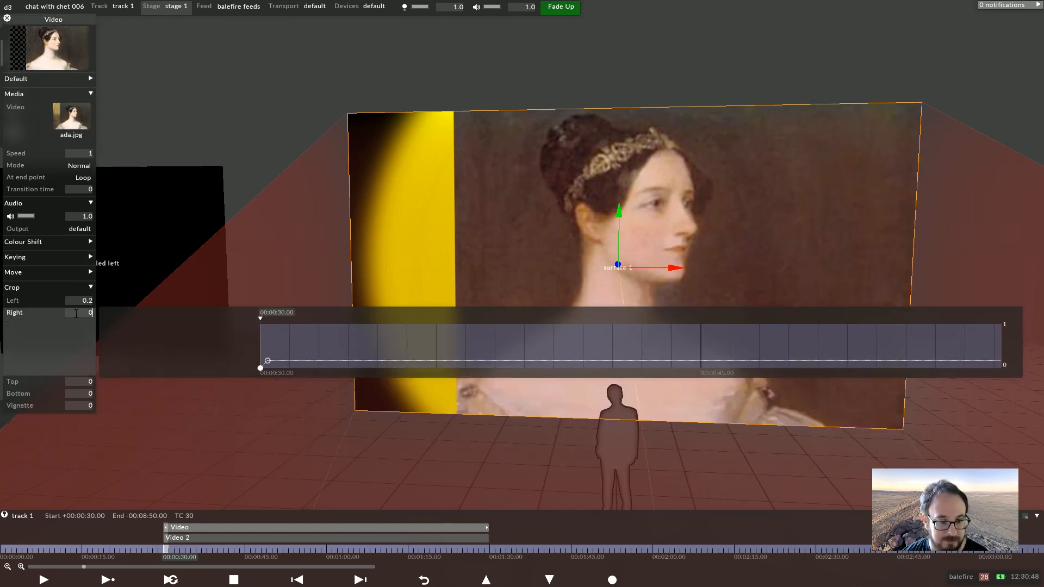
pyautogui.press('Return')
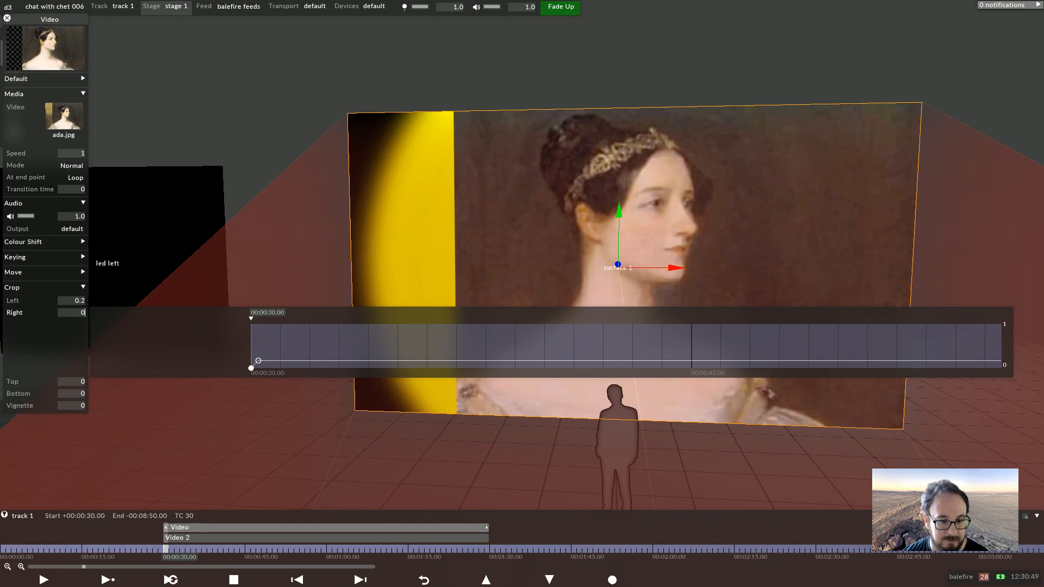
pyautogui.click(75, 301)
pyautogui.write('0')
pyautogui.press('Return')
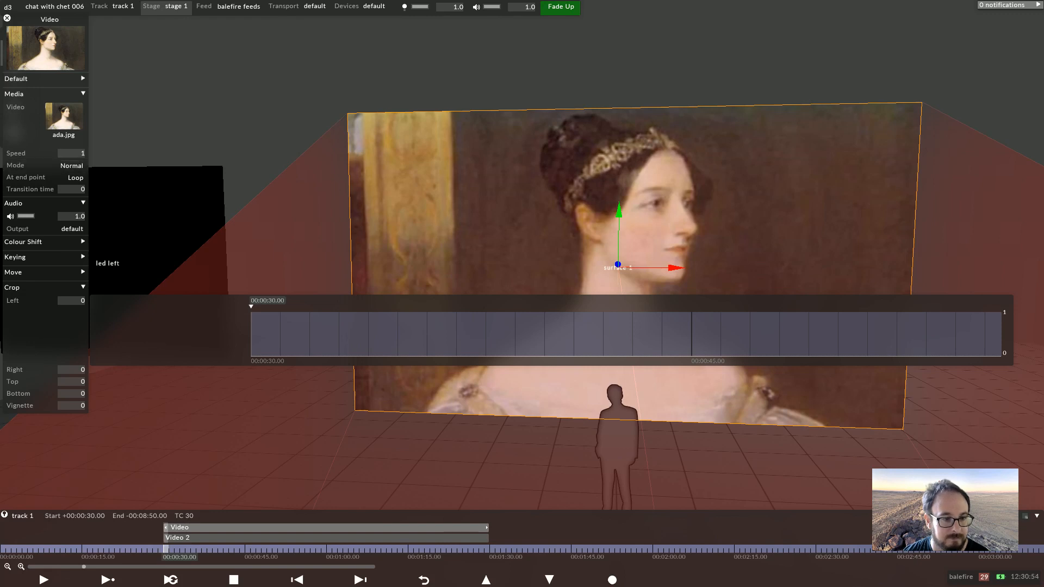
# Browse the Colour Shift section and collapse the Crop and Audio sections of the layer editor
pyautogui.click(44, 288)
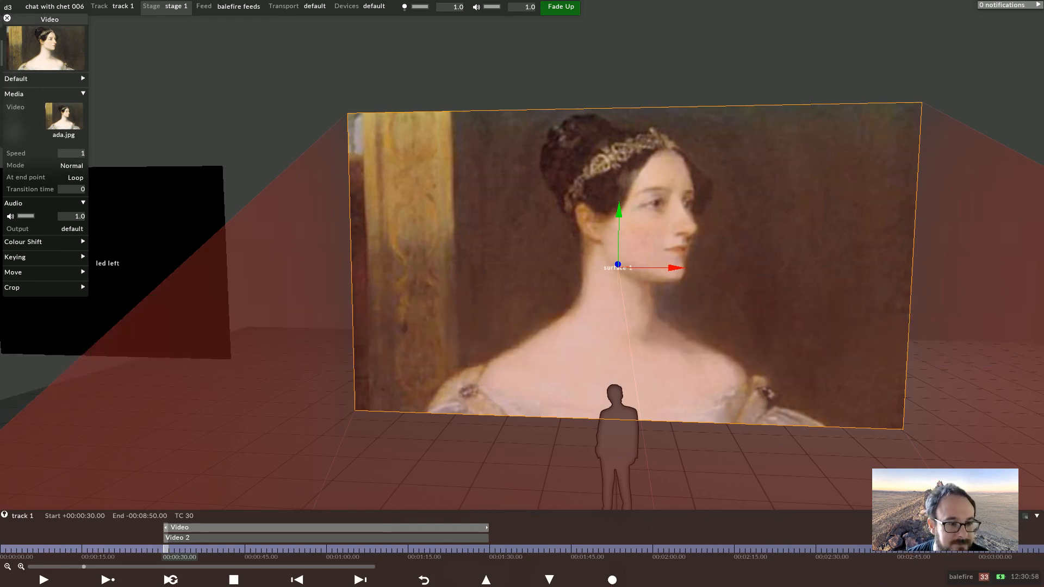
pyautogui.click(45, 288)
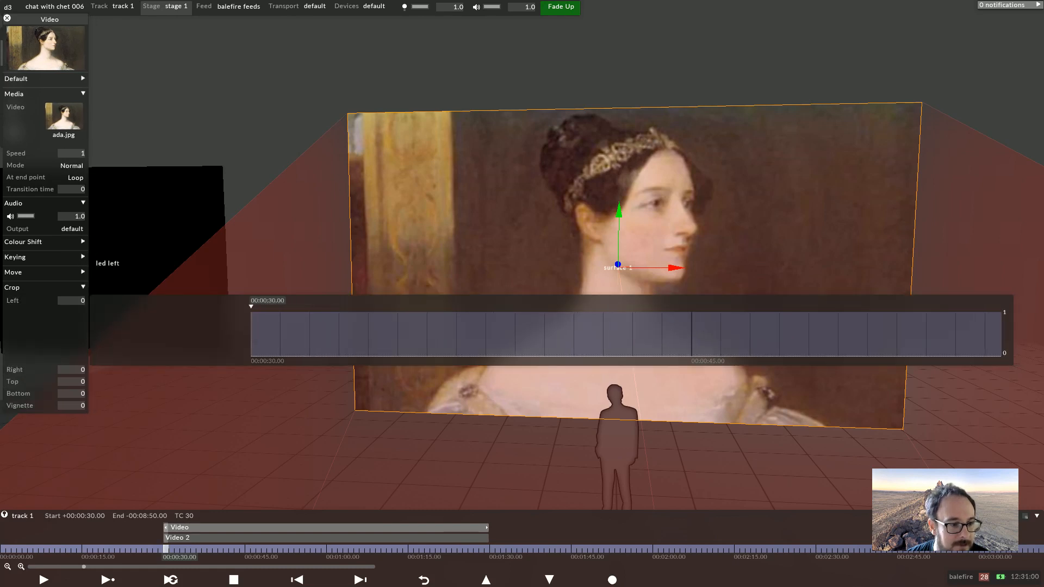
pyautogui.click(44, 287)
pyautogui.click(44, 242)
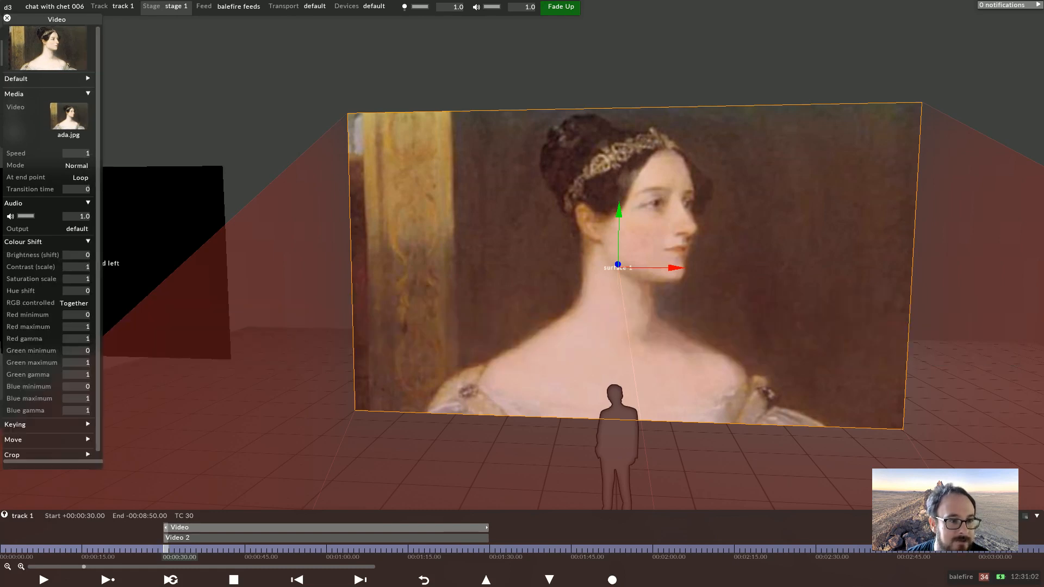
pyautogui.click(44, 242)
pyautogui.click(44, 203)
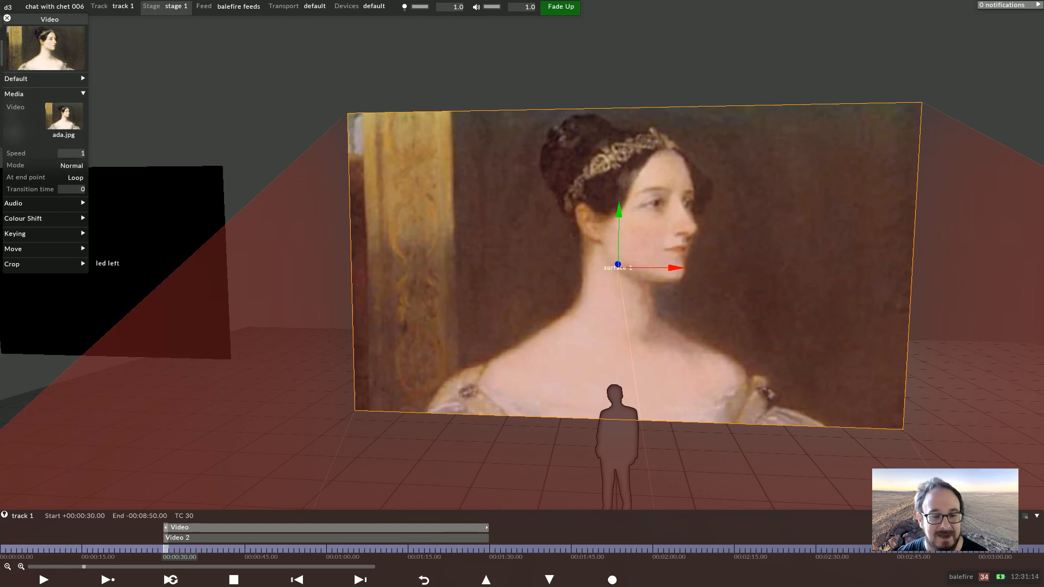
# Replace the first Video layer's media with 002 orbiting_galaxy.mov and move the playhead to 00:01:00
pyautogui.click(64, 117)
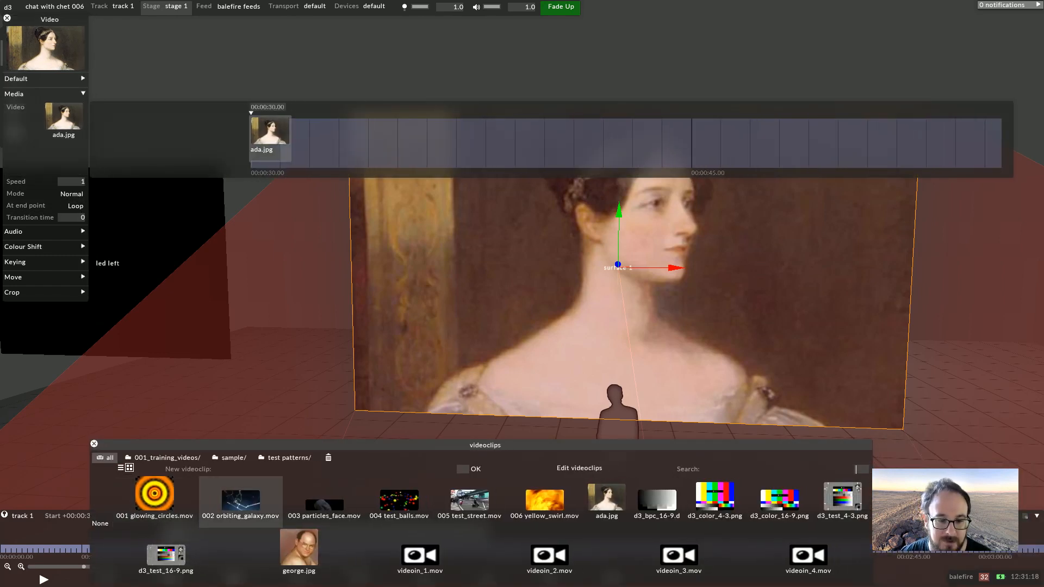
pyautogui.click(241, 497)
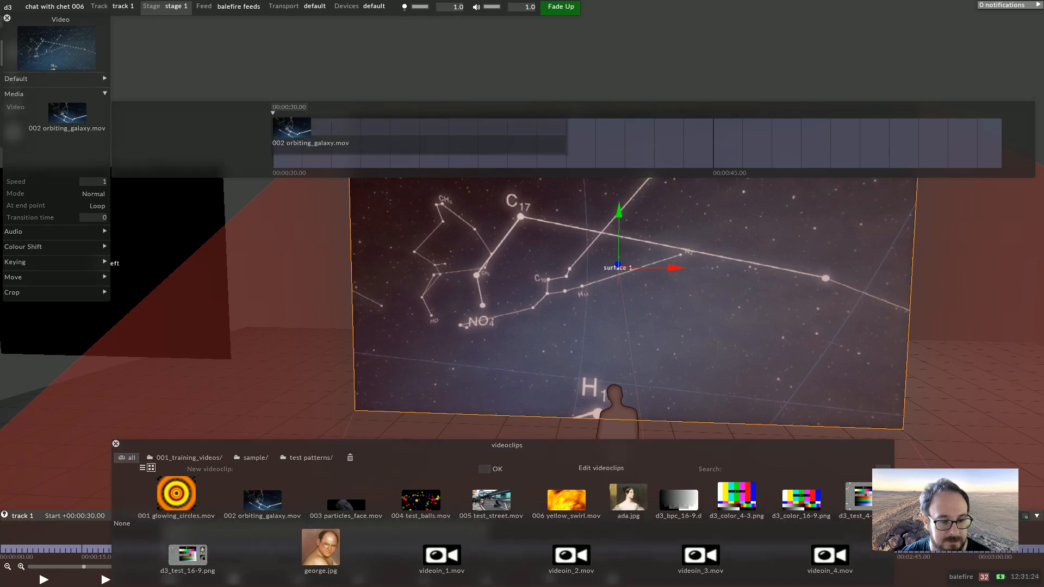
pyautogui.press('Escape')
pyautogui.click(328, 549)
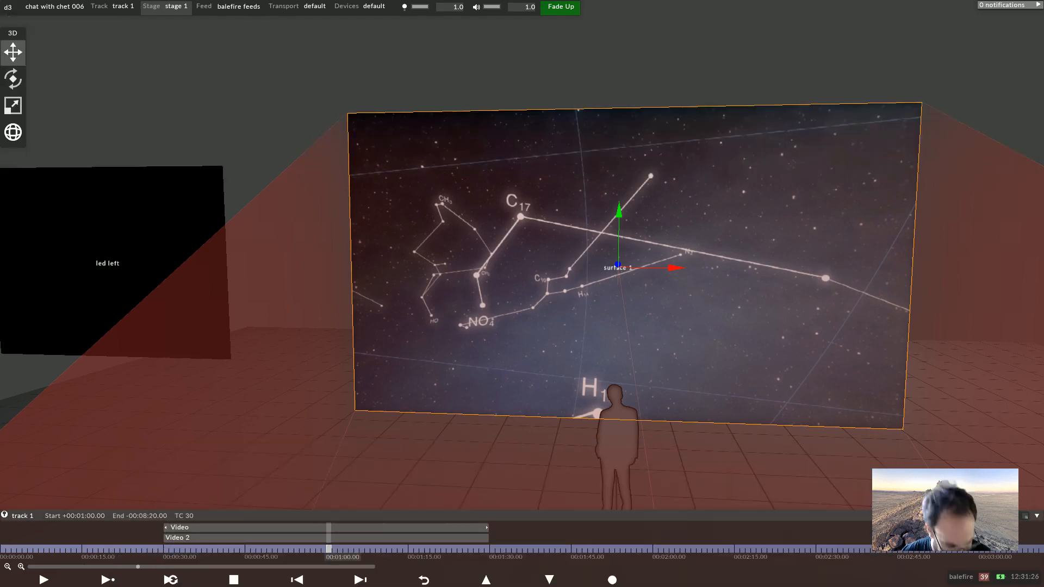
pyautogui.rightClick(329, 549)
pyautogui.click(166, 549)
pyautogui.rightClick(166, 549)
pyautogui.press('Escape')
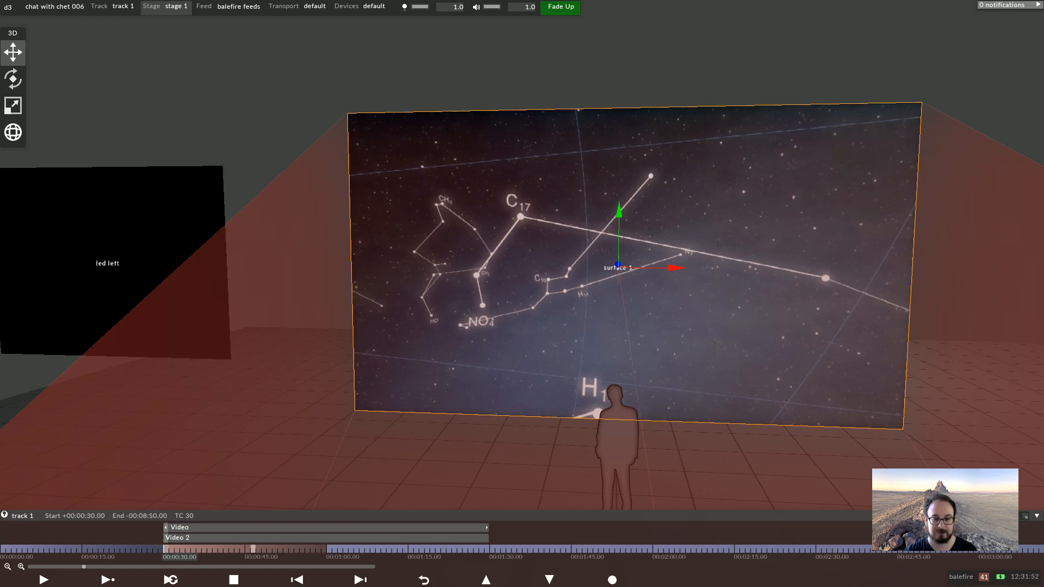
# Examine the first Video layer's media Mode and At end point sequencing around 00:00:55 and play through it
pyautogui.click(297, 549)
pyautogui.click(301, 550)
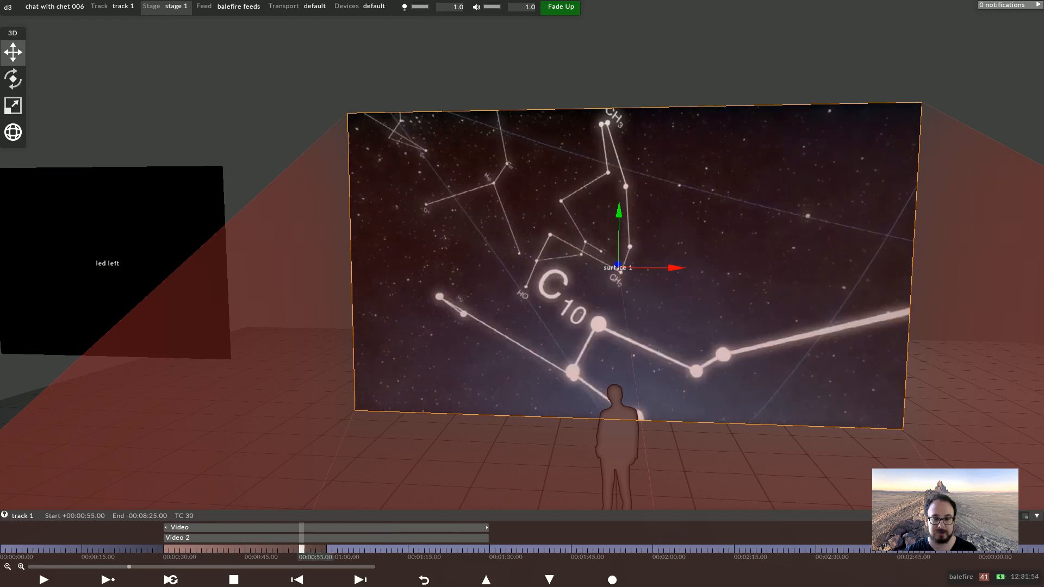
pyautogui.click(272, 528)
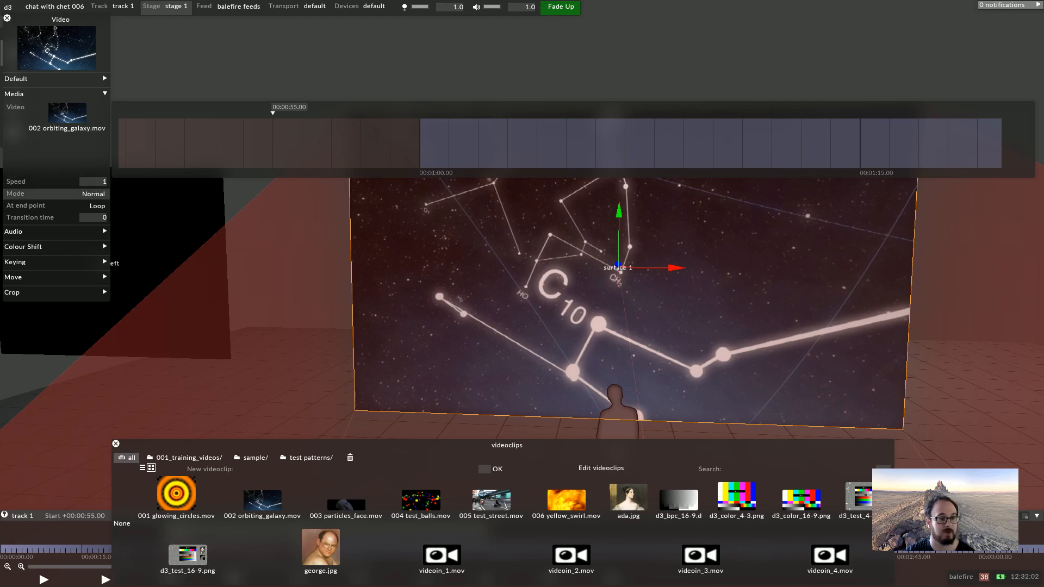
pyautogui.click(18, 194)
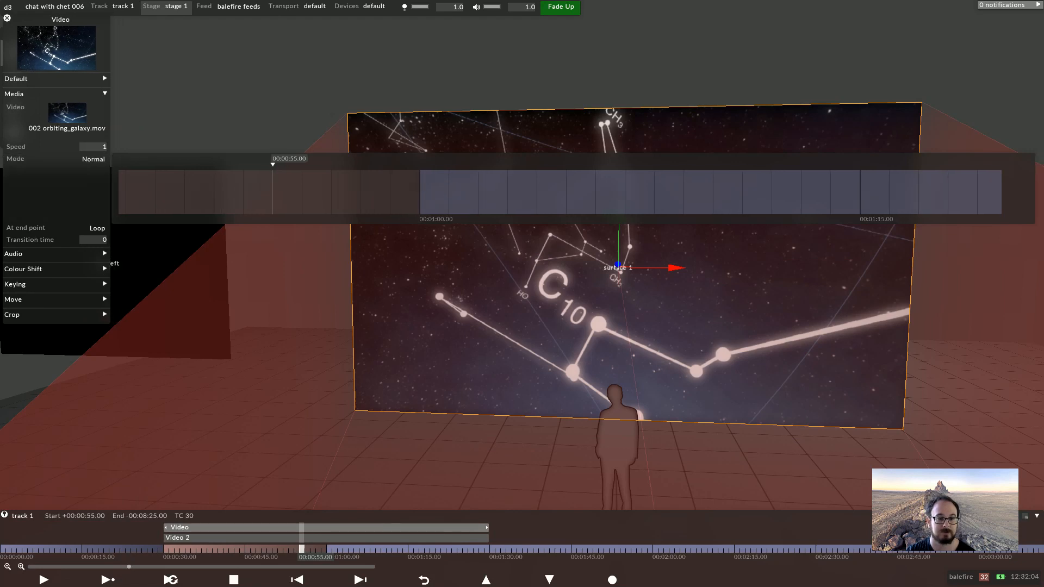
pyautogui.click(262, 191)
pyautogui.click(278, 183)
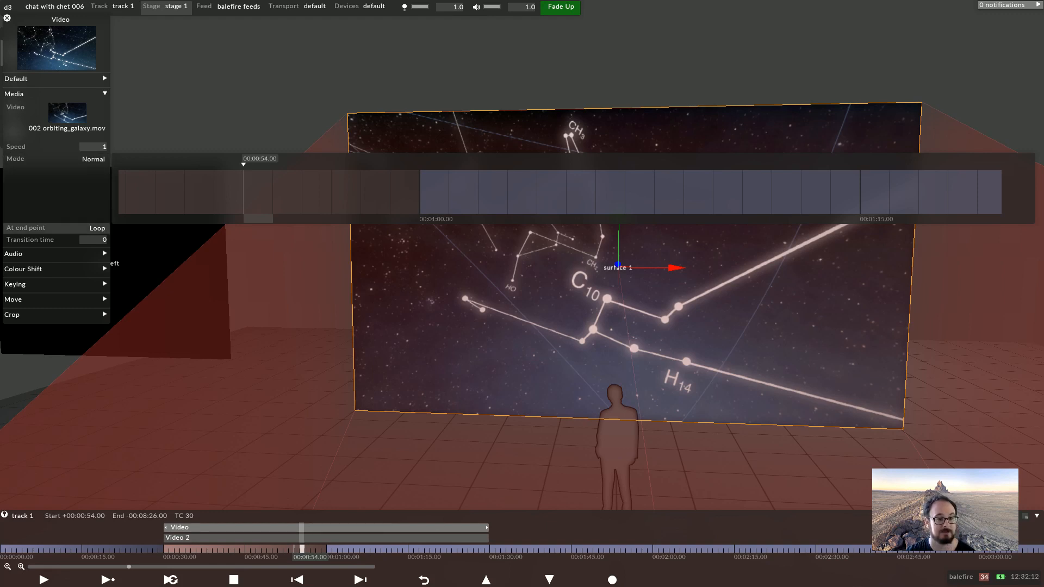
pyautogui.click(25, 228)
pyautogui.click(152, 197)
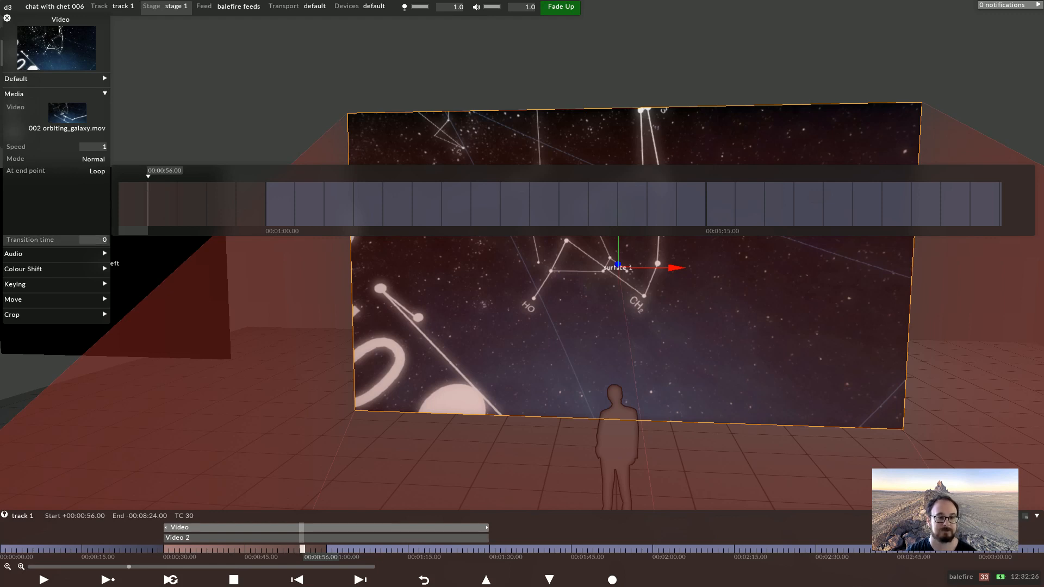
pyautogui.click(60, 20)
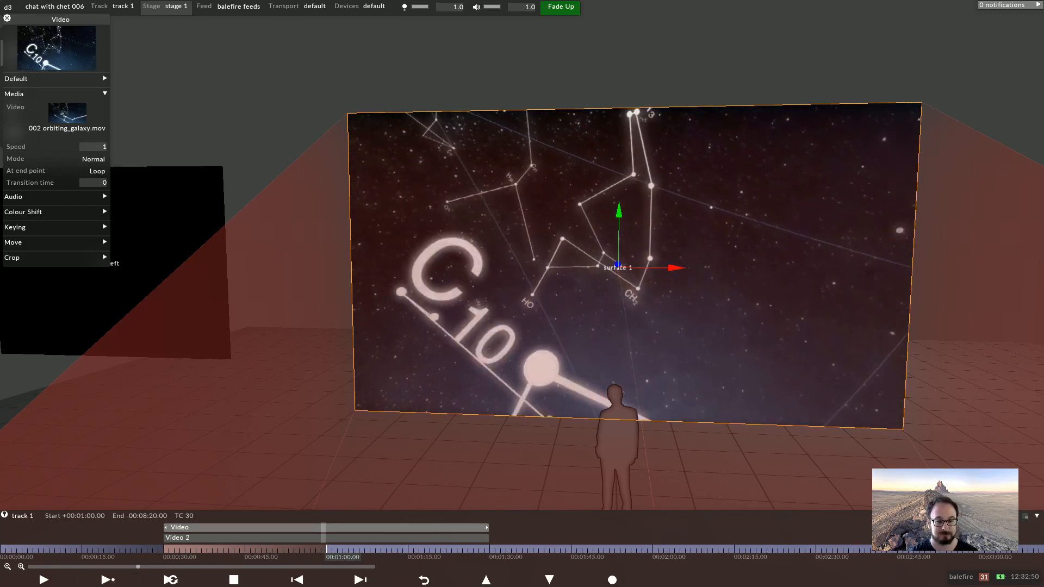
pyautogui.press('space')
pyautogui.press('Right')
pyautogui.press('Escape')
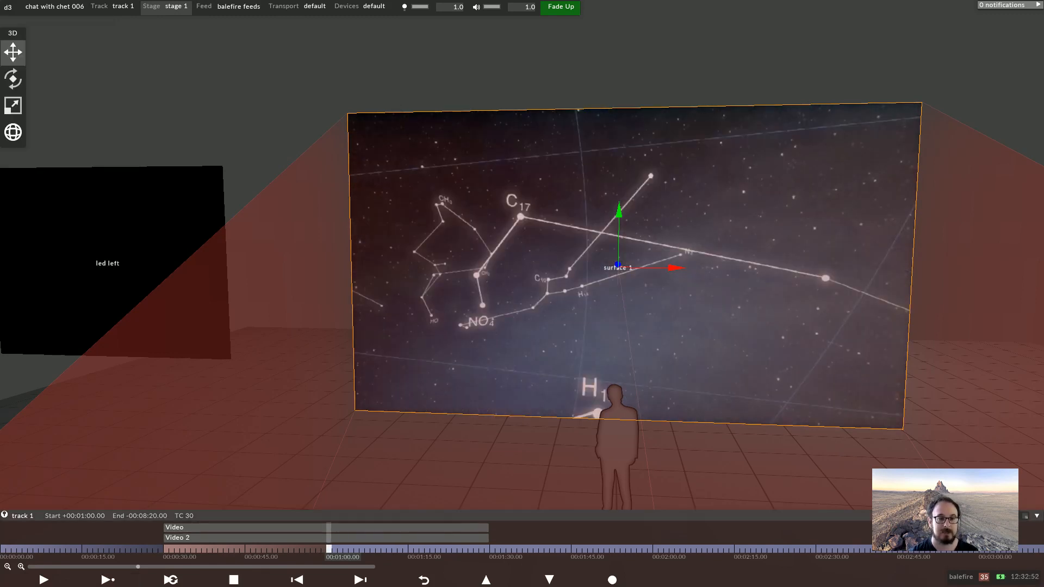
# Keyframe the first Video layer's opacity to fade from 1.0 at 00:01:00 down to 0.0 at 00:01:05
pyautogui.click(217, 527)
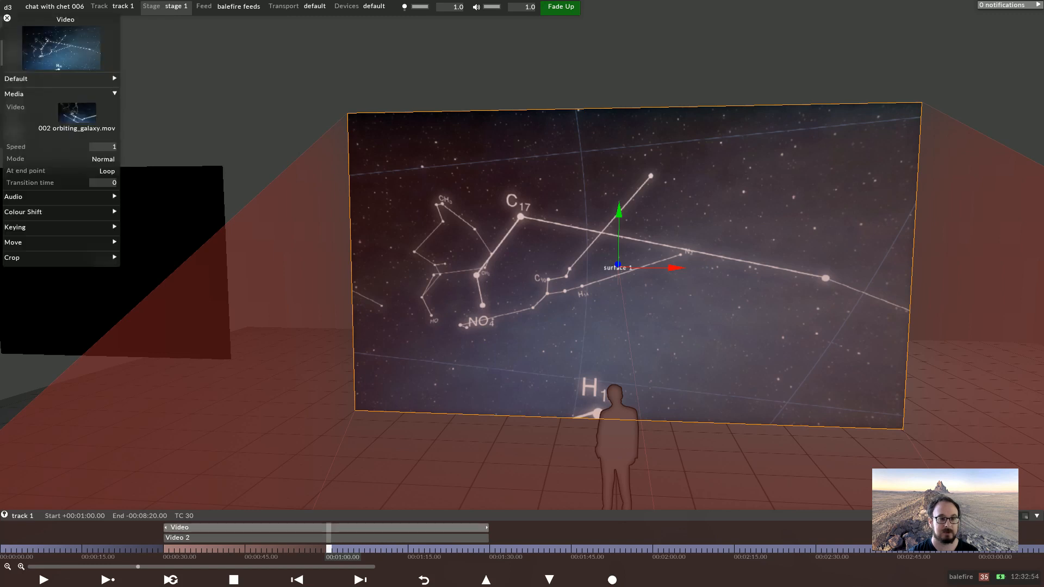
pyautogui.click(55, 79)
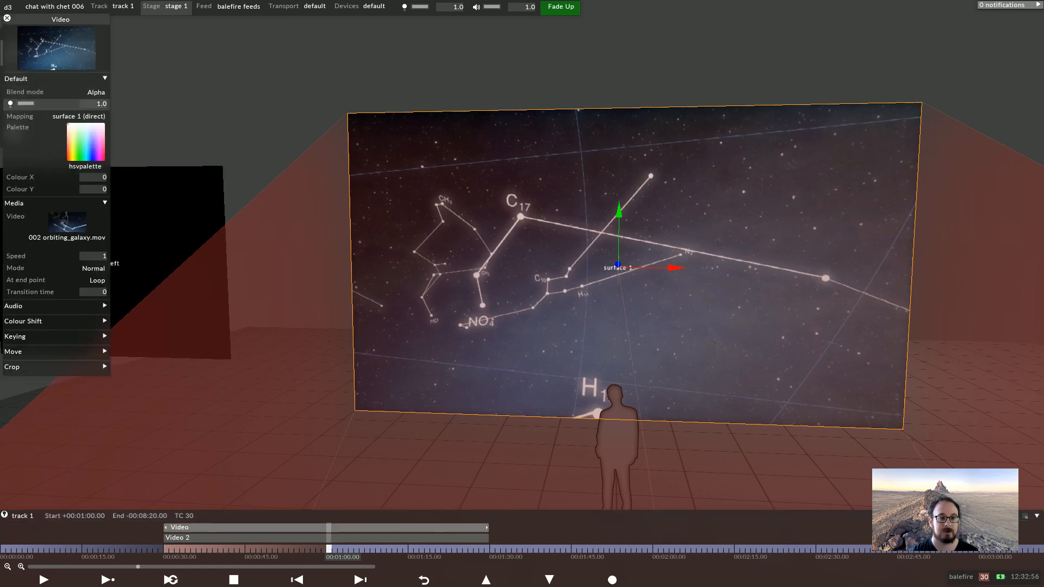
pyautogui.click(11, 103)
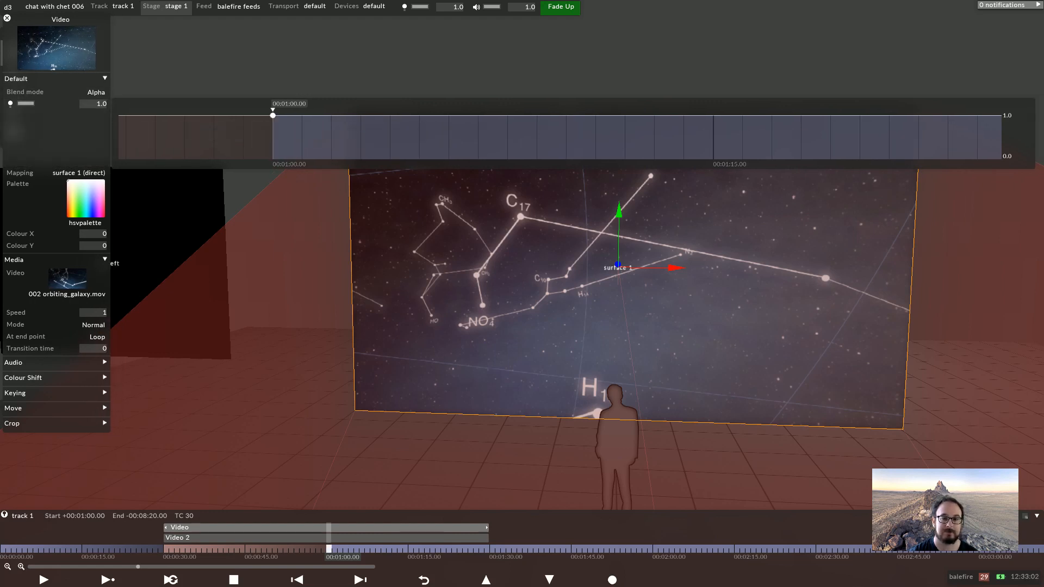
pyautogui.moveTo(420, 116); pyautogui.dragTo(419, 159)
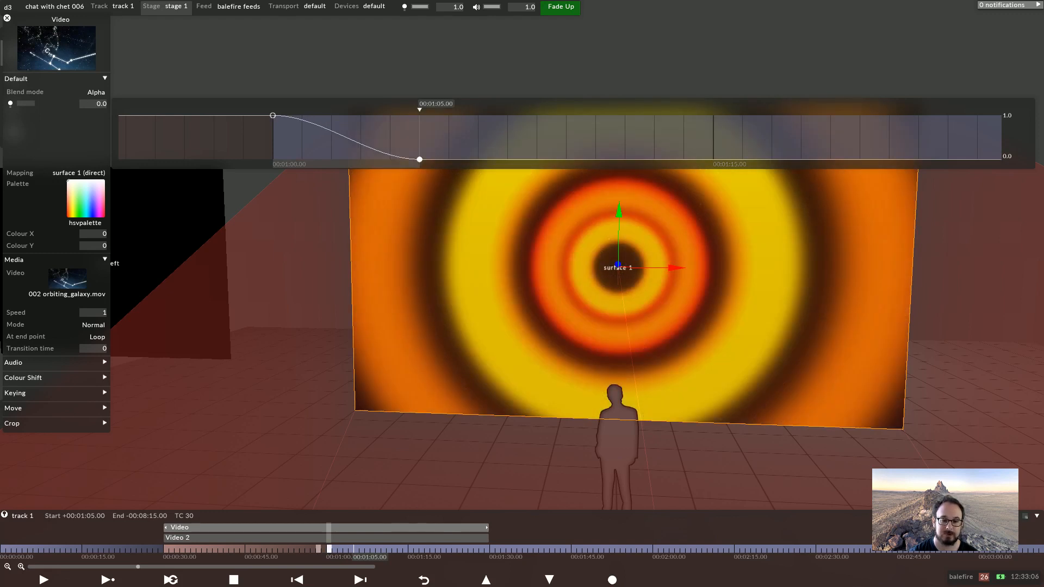
pyautogui.click(318, 549)
pyautogui.press('Escape')
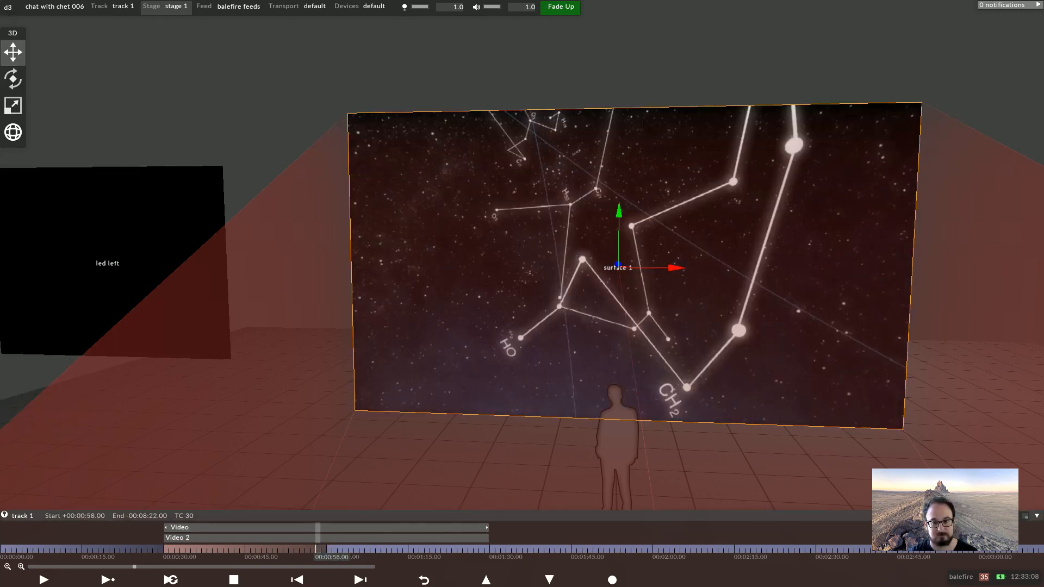
# Keyframe the layer's opacity to fade in from 0.0 at 00:00:30 up to 1.0 at 00:00:49
pyautogui.press('space')
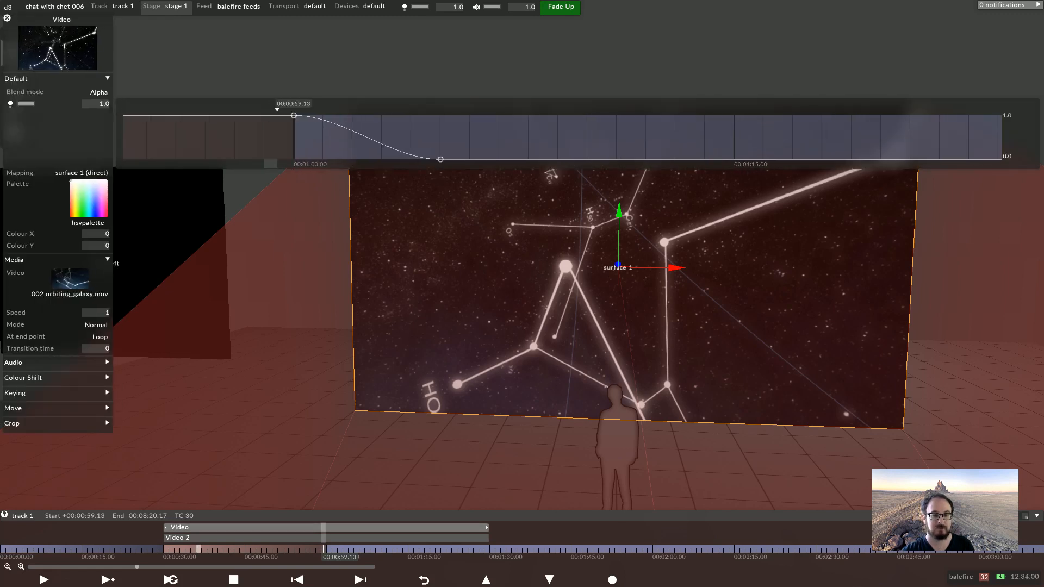
pyautogui.press('Home')
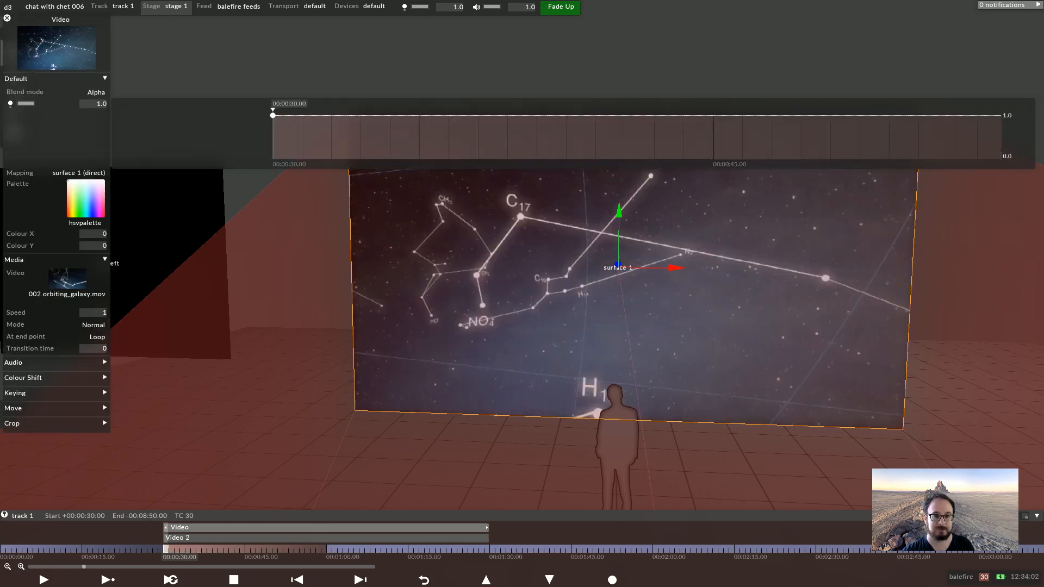
pyautogui.click(830, 164)
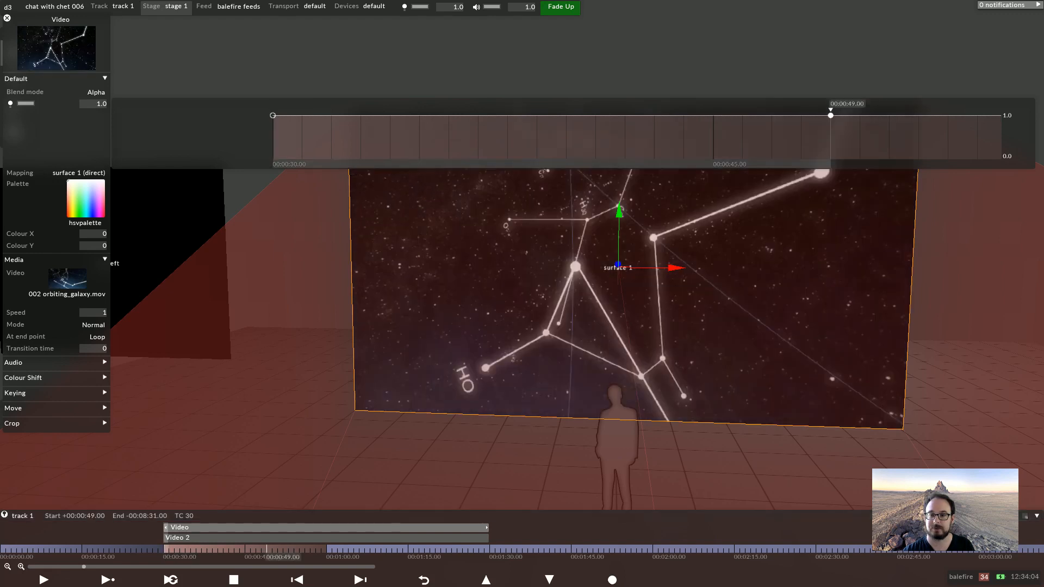
pyautogui.moveTo(273, 115); pyautogui.dragTo(272, 159)
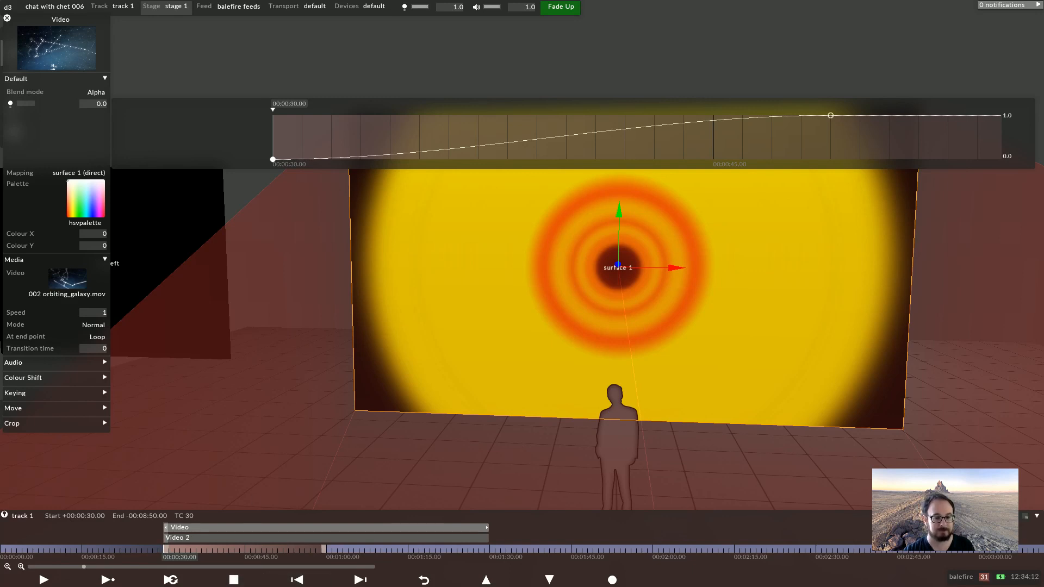
# Split the track's timeline section at 00:00:45
pyautogui.click(325, 549)
pyautogui.click(333, 550)
pyautogui.click(329, 549)
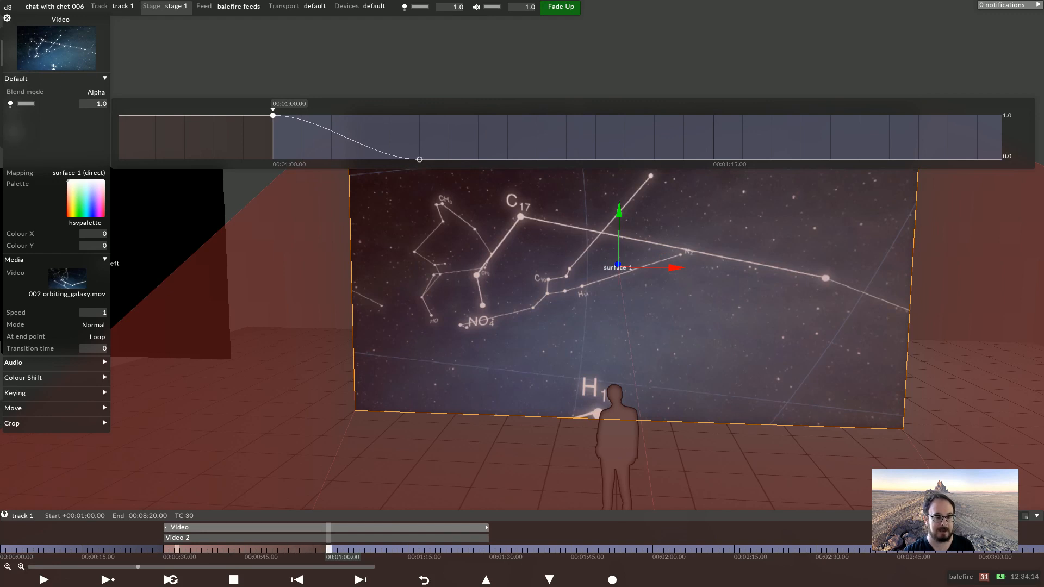
pyautogui.click(166, 549)
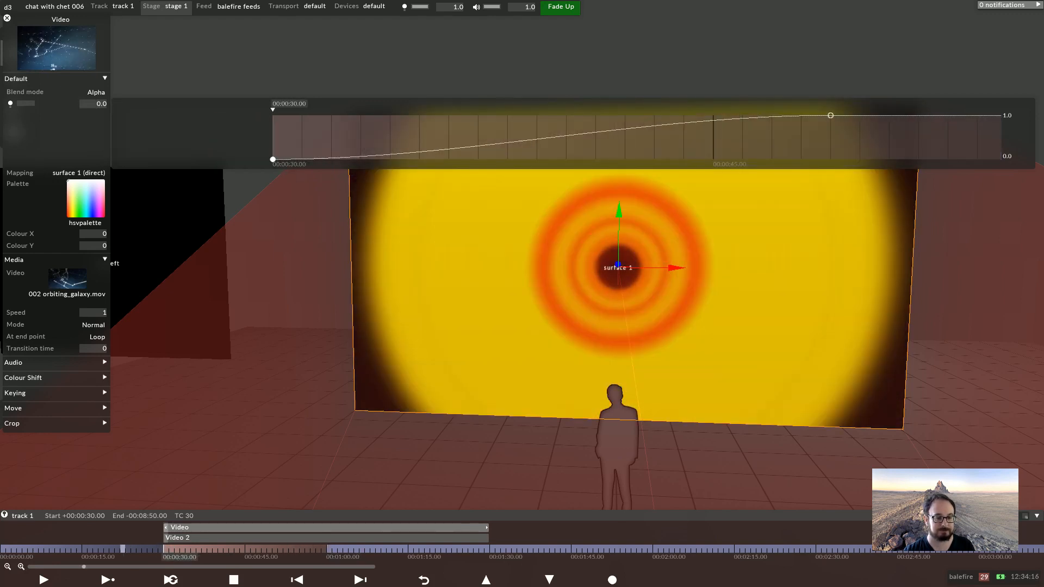
pyautogui.click(247, 549)
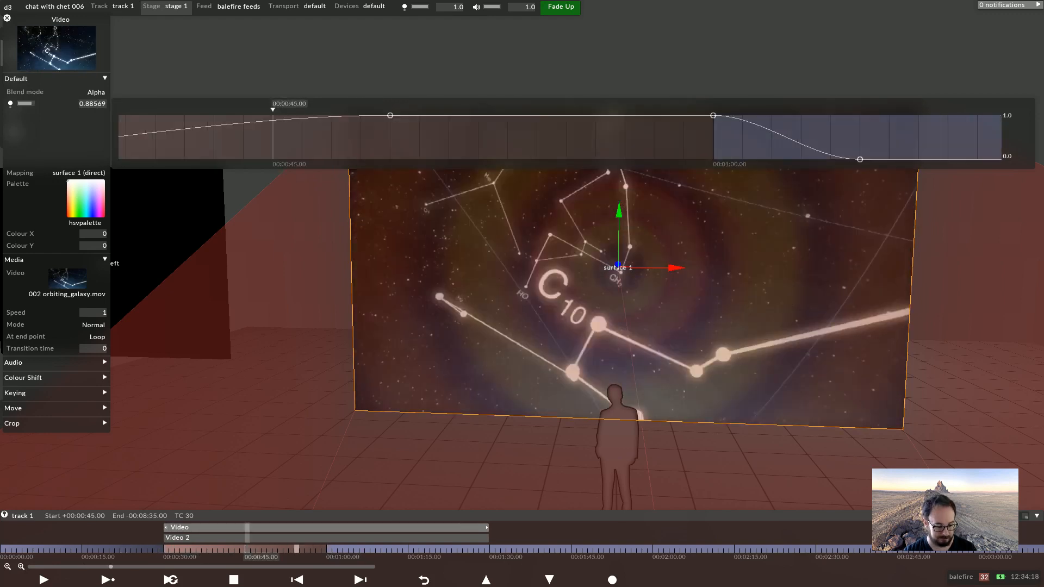
pyautogui.rightClick(248, 549)
pyautogui.click(298, 364)
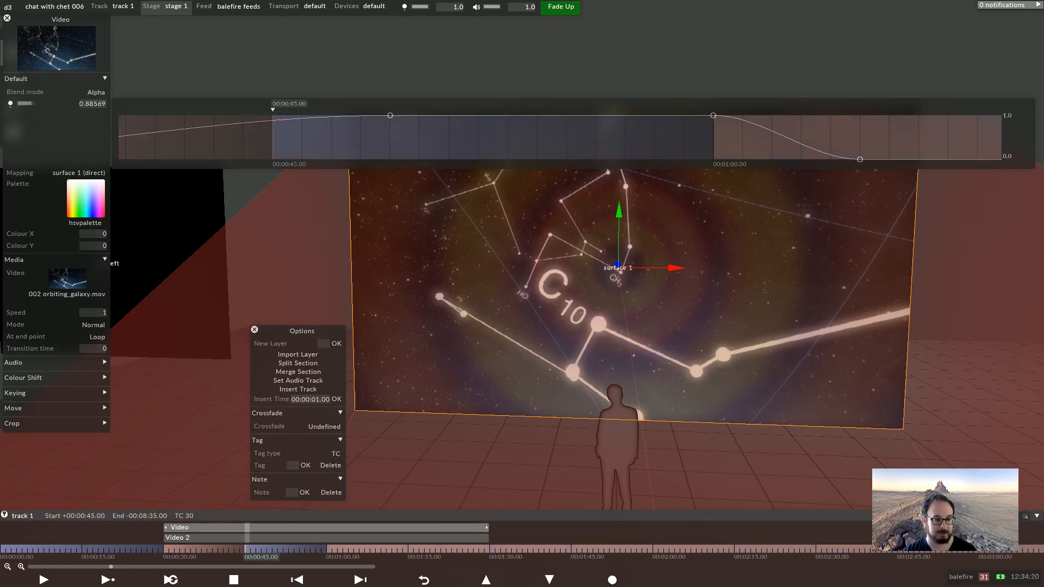
pyautogui.press('Escape')
# Zoom the timeline and scrub between 00:00:30 and 00:01:00 to review the crossfades
pyautogui.click(21, 566)
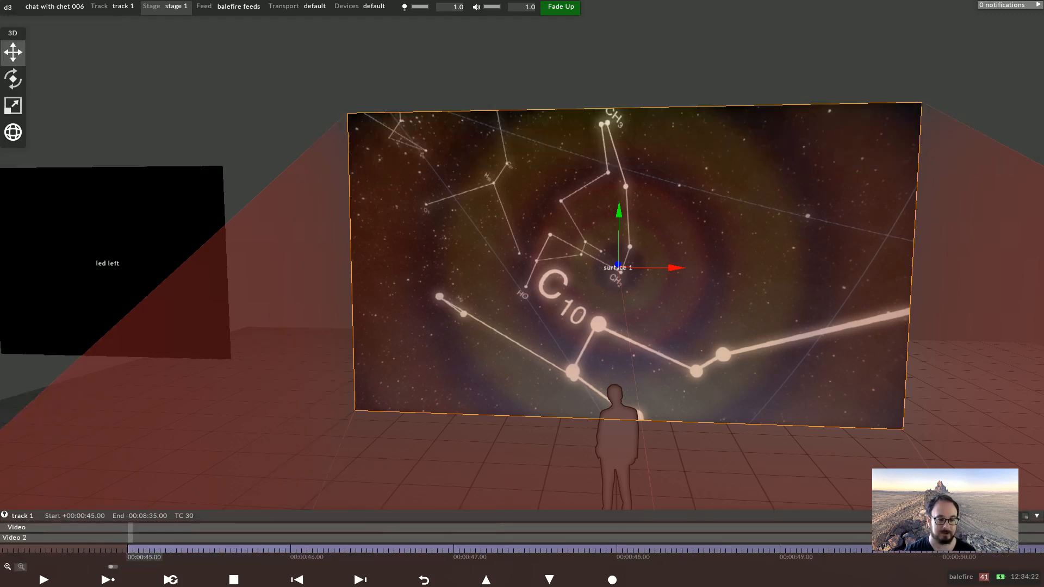
pyautogui.click(8, 567)
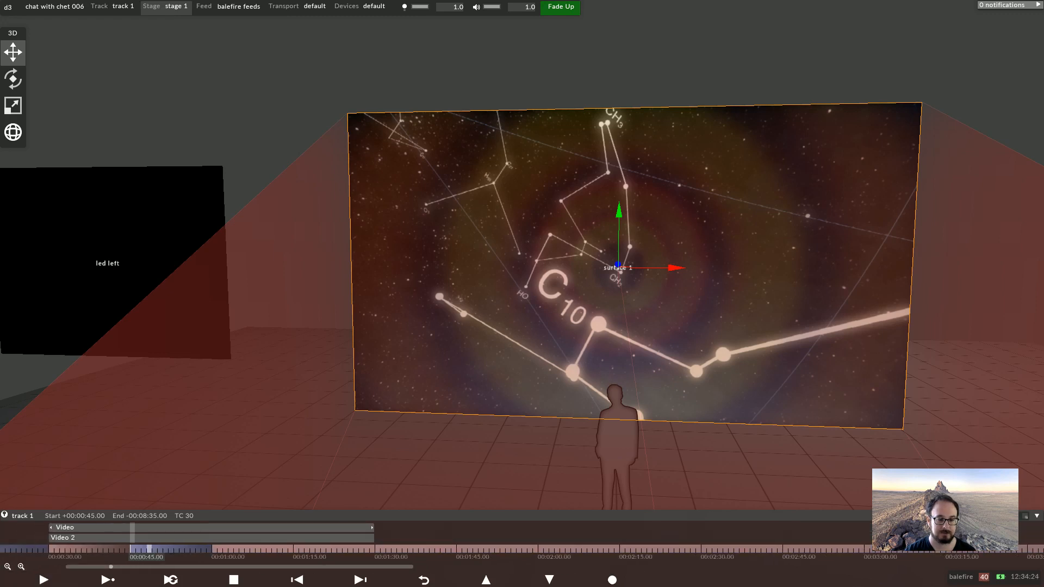
pyautogui.click(105, 550)
pyautogui.click(159, 549)
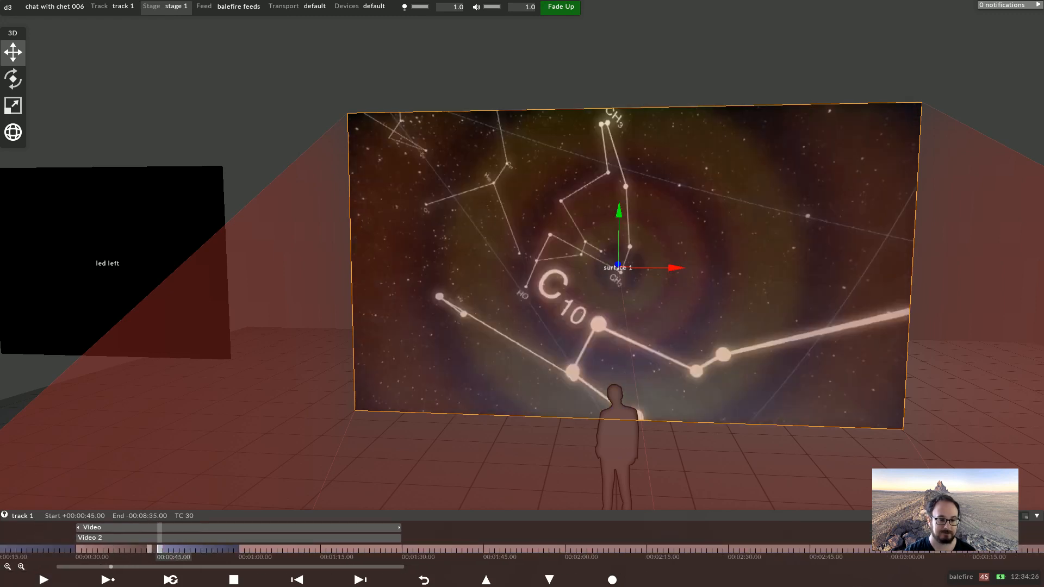
pyautogui.click(127, 550)
pyautogui.click(84, 549)
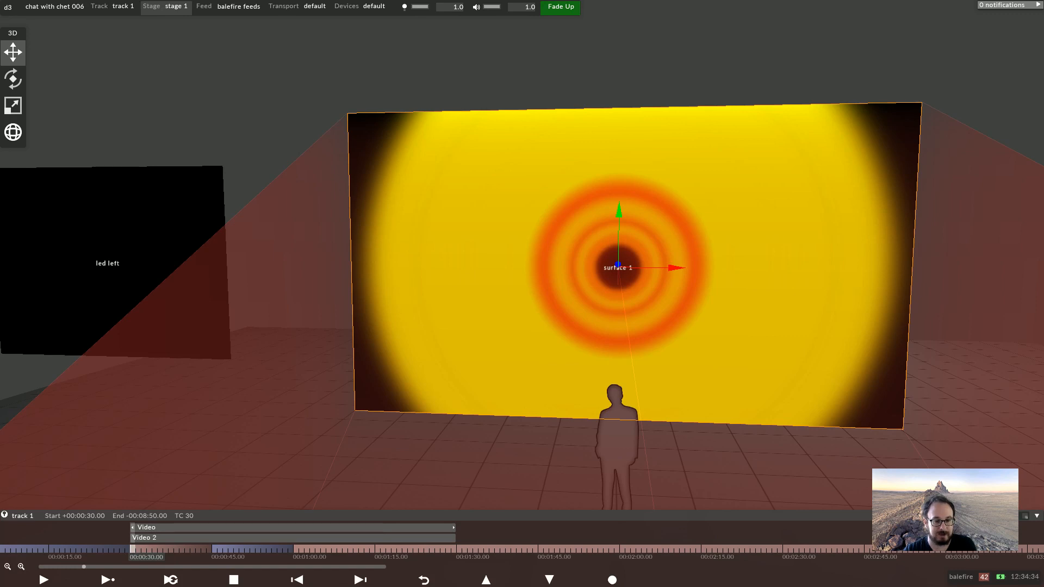
pyautogui.click(214, 550)
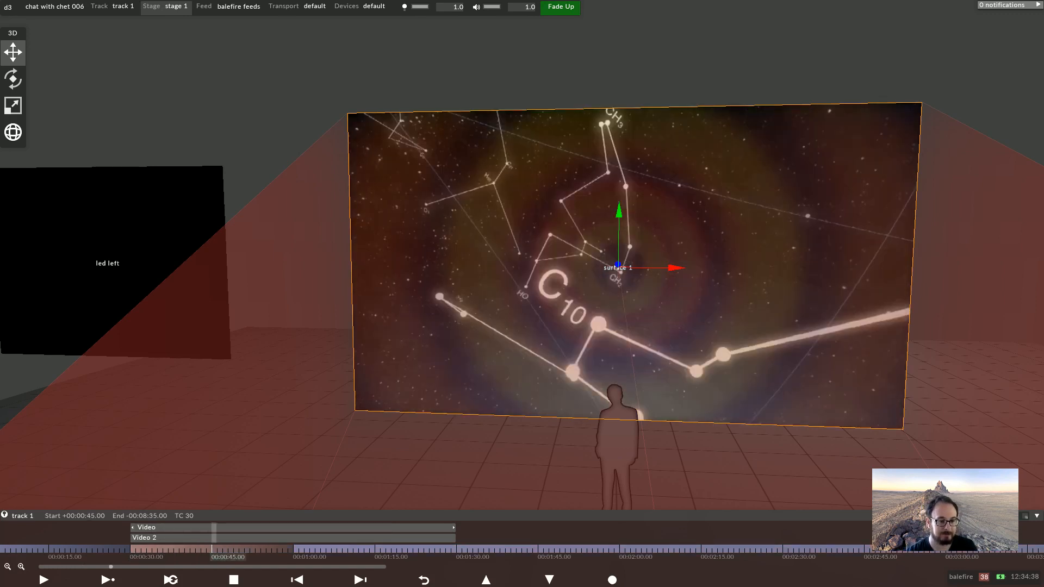
pyautogui.click(138, 549)
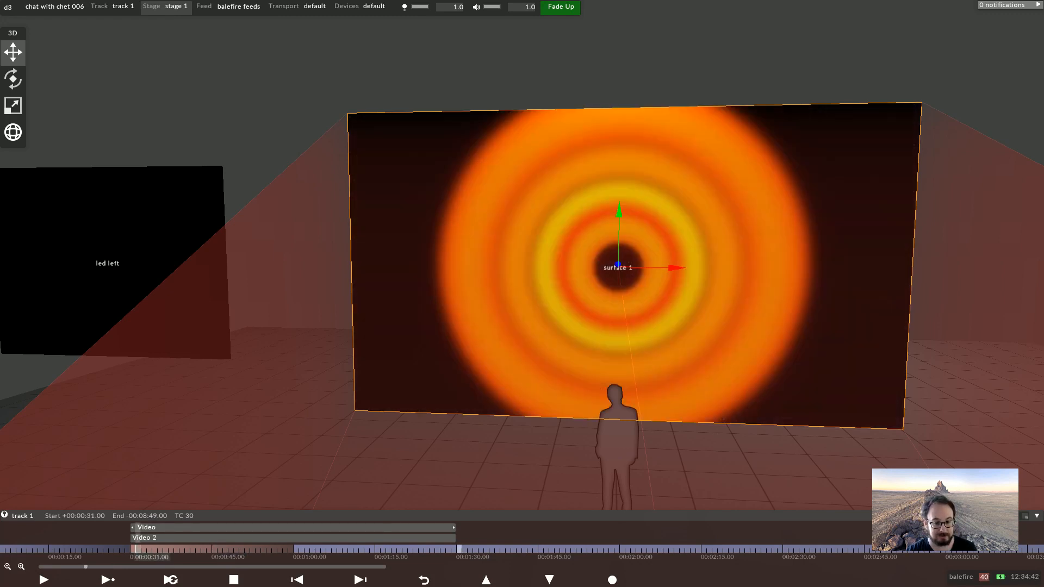
pyautogui.click(458, 550)
pyautogui.hotkey('alt', 'd')
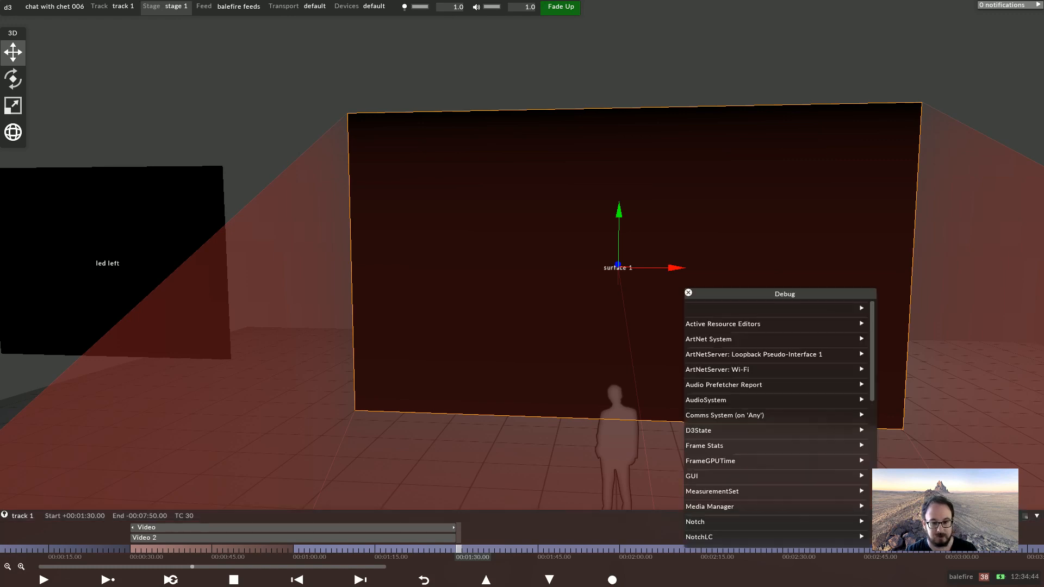
pyautogui.press('Escape')
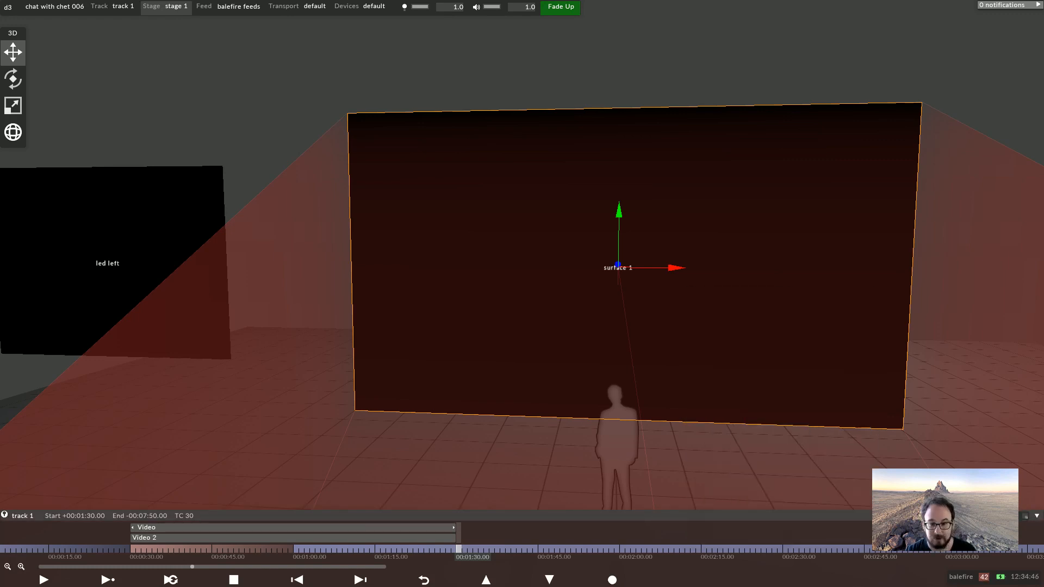
pyautogui.rightClick(459, 549)
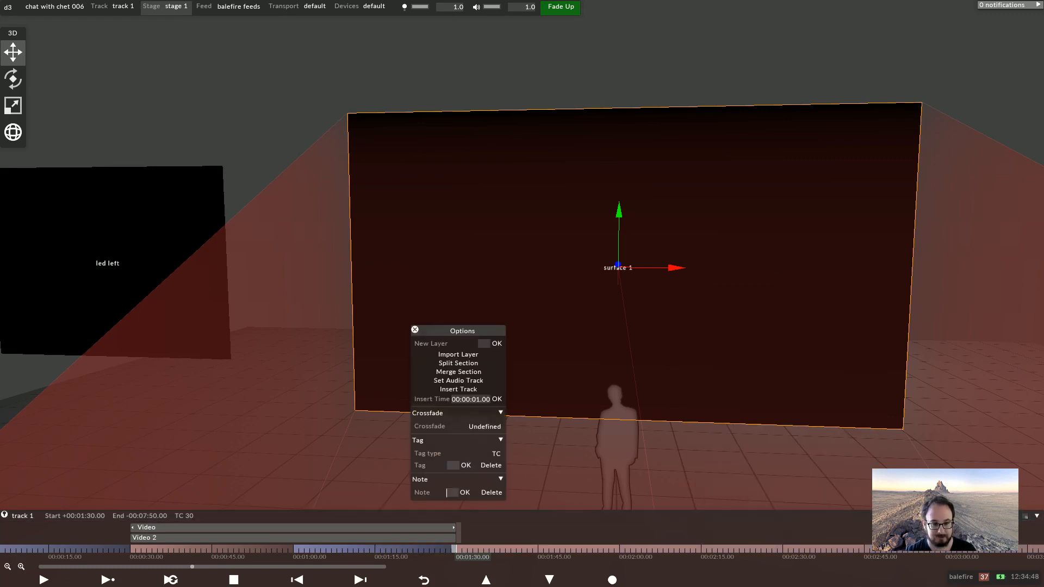
pyautogui.click(447, 549)
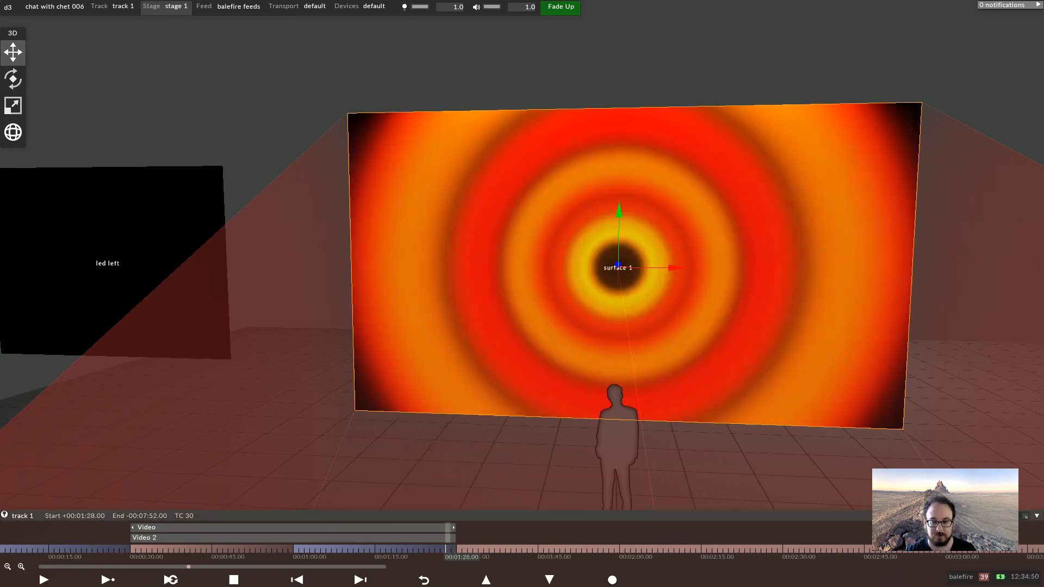
pyautogui.click(622, 549)
pyautogui.rightClick(621, 549)
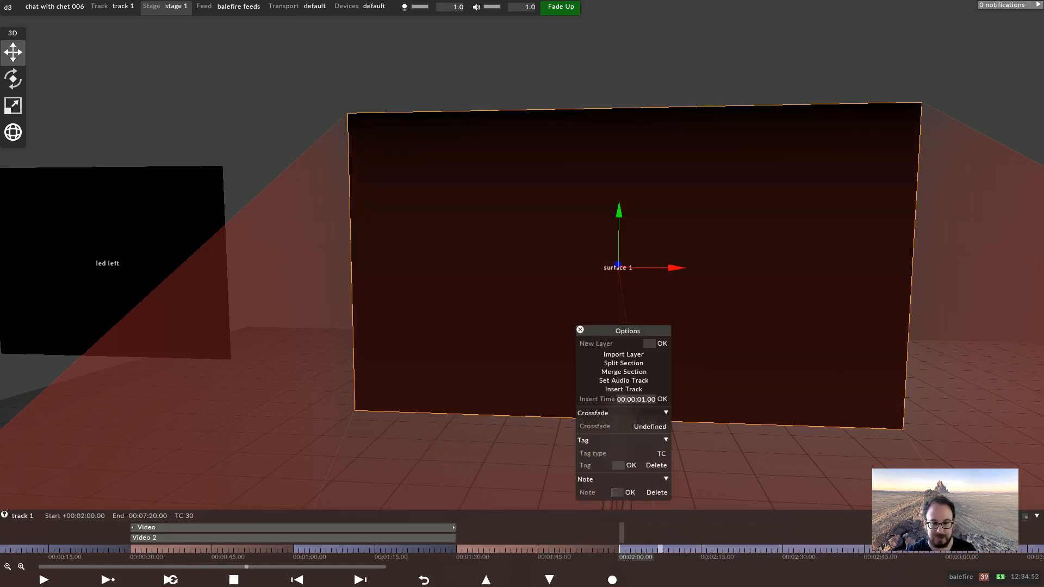
pyautogui.click(617, 492)
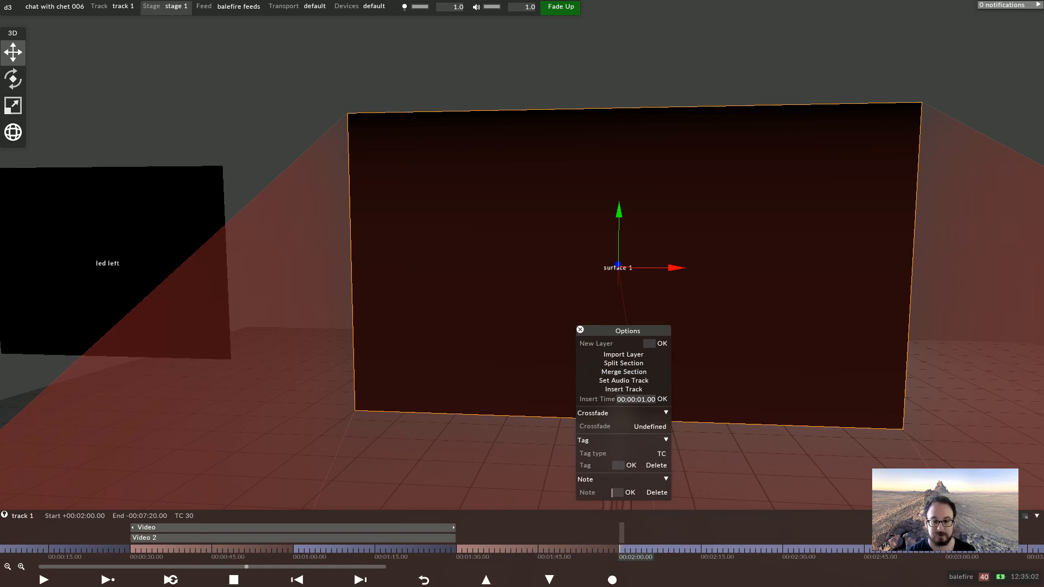
pyautogui.click(584, 550)
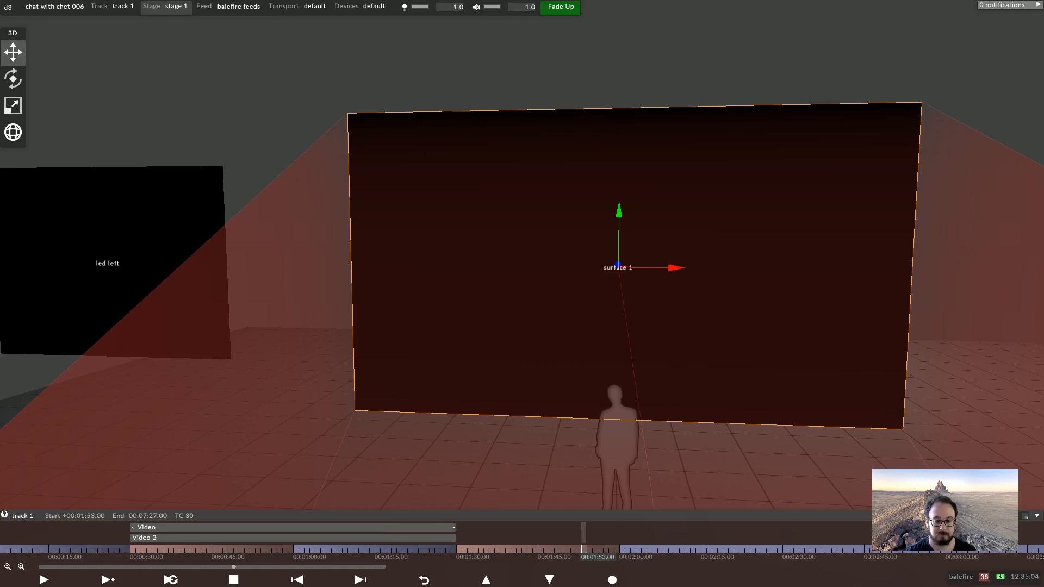
pyautogui.click(456, 538)
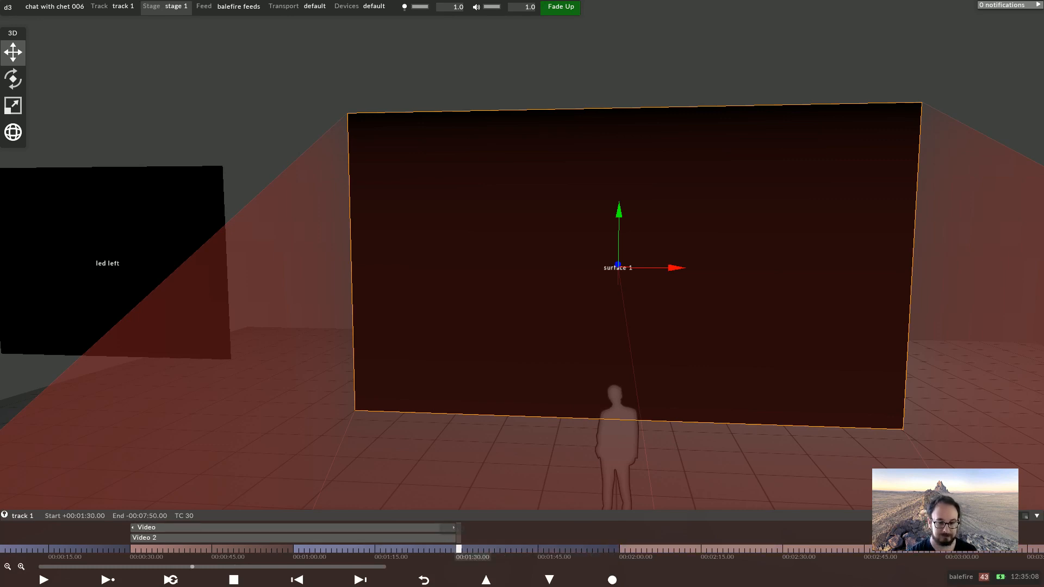
# Split the track's timeline section at 00:01:30
pyautogui.rightClick(459, 549)
pyautogui.click(511, 363)
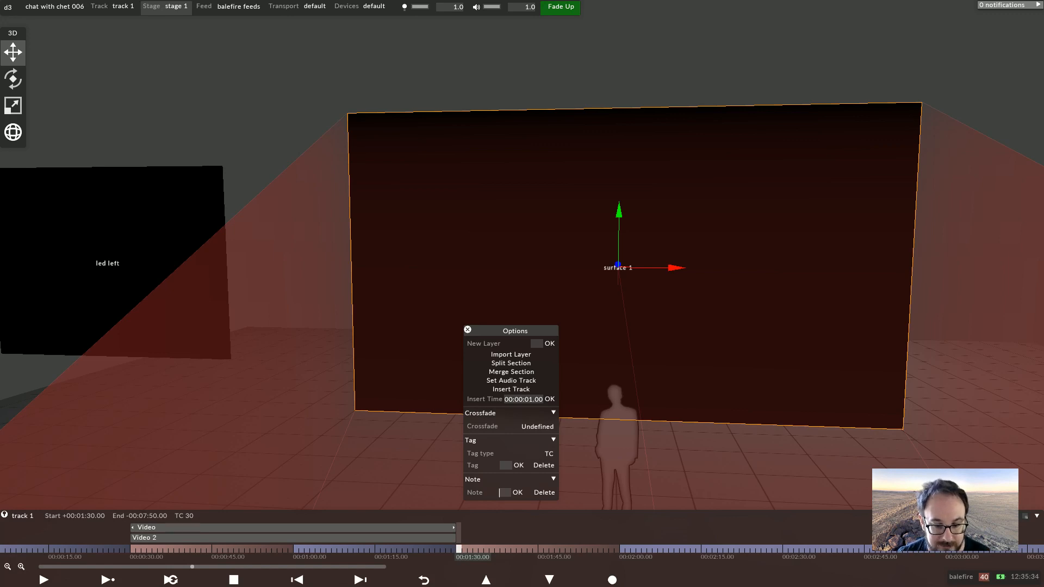
# Delete the Video layer's opacity keyframes around 00:01:00 and trim the layer to end at 00:01:00
pyautogui.click(295, 549)
pyautogui.click(296, 527)
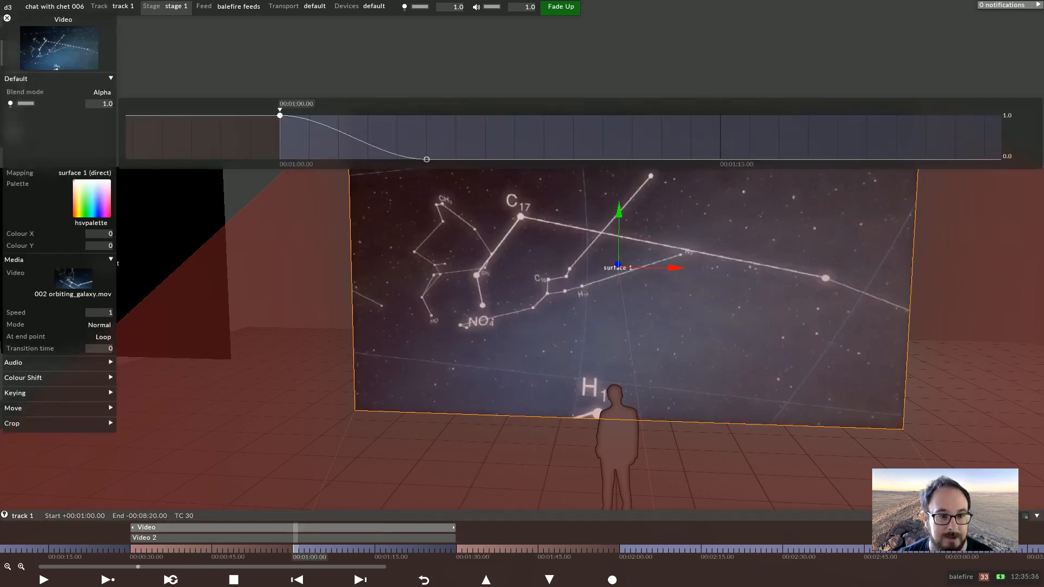
pyautogui.moveTo(273, 165); pyautogui.dragTo(420, 165)
pyautogui.press('Delete')
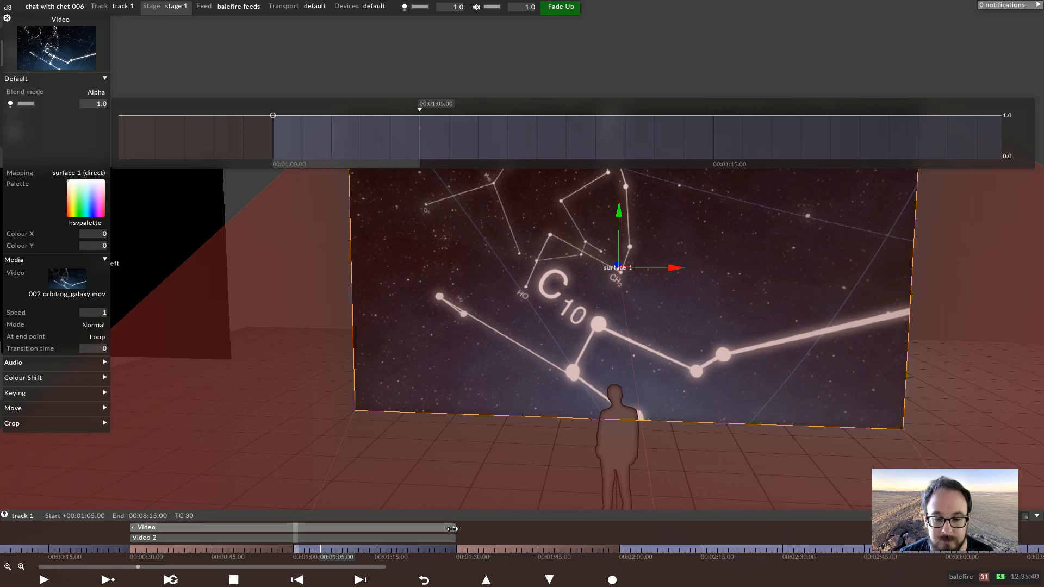
pyautogui.moveTo(451, 529); pyautogui.dragTo(291, 527)
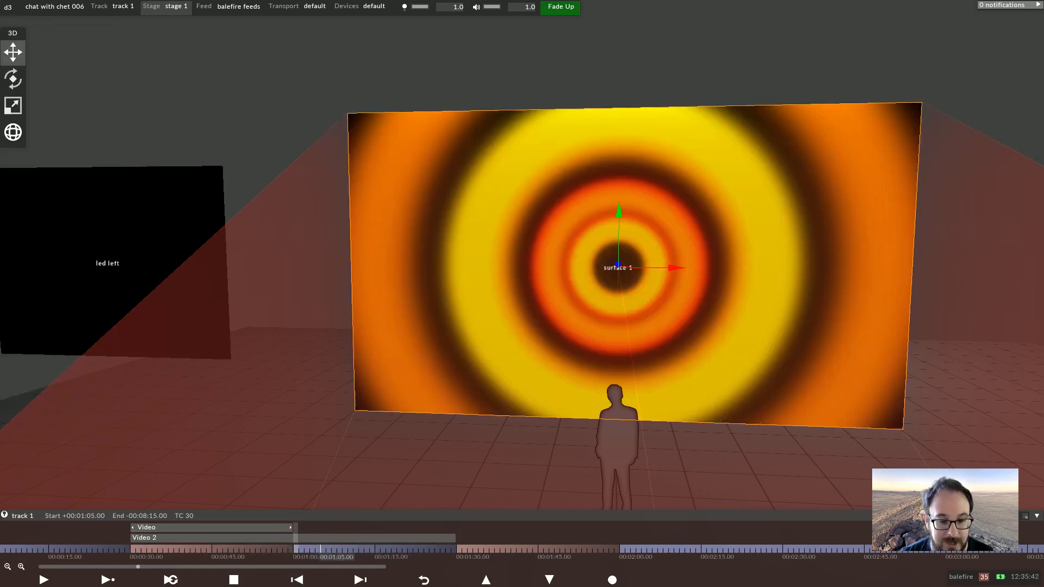
# Set the crossfade of the section at 00:01:00 to Fade with a length of 60
pyautogui.rightClick(296, 549)
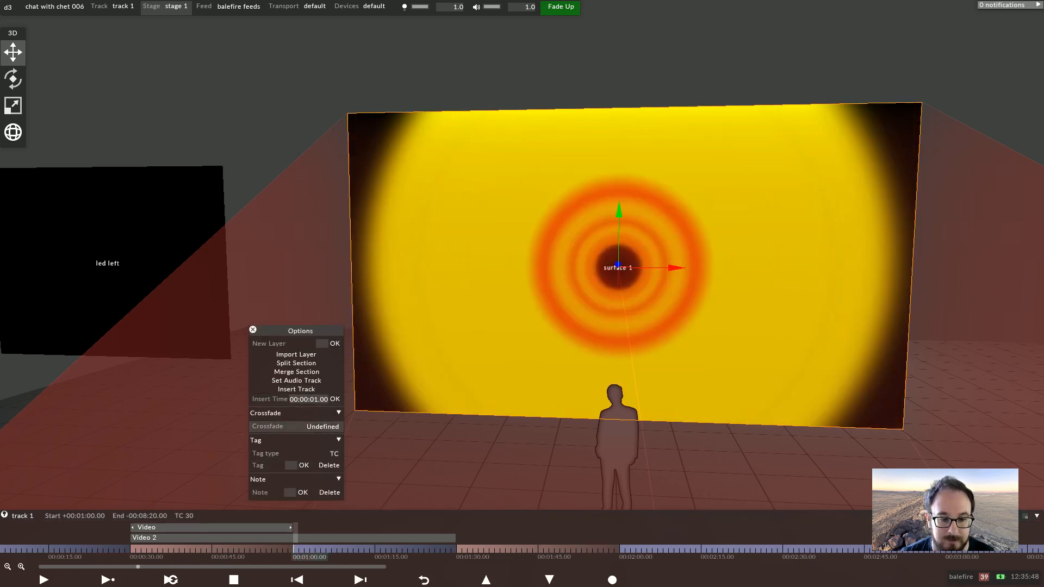
pyautogui.click(323, 426)
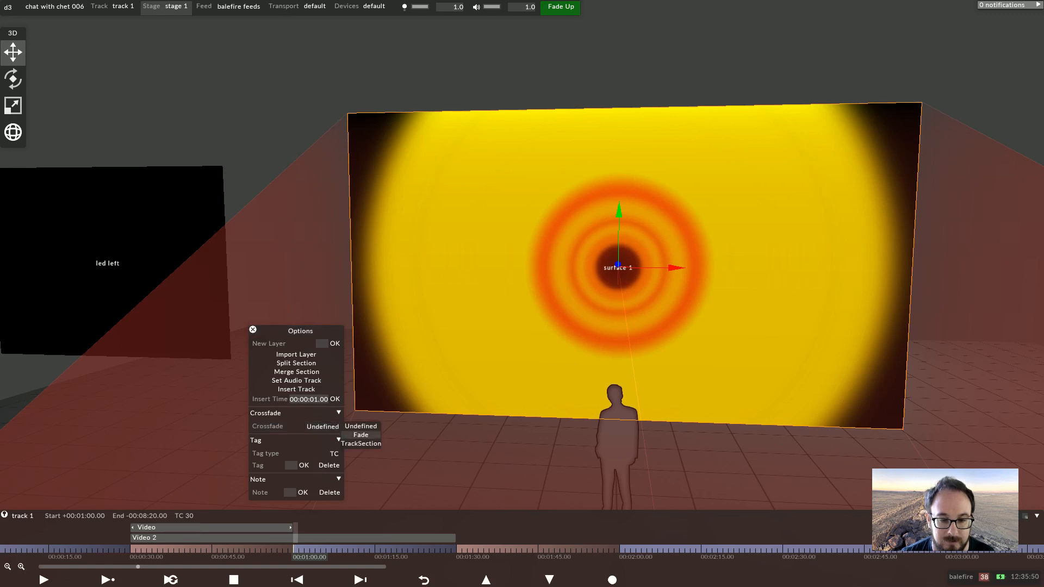
pyautogui.click(360, 435)
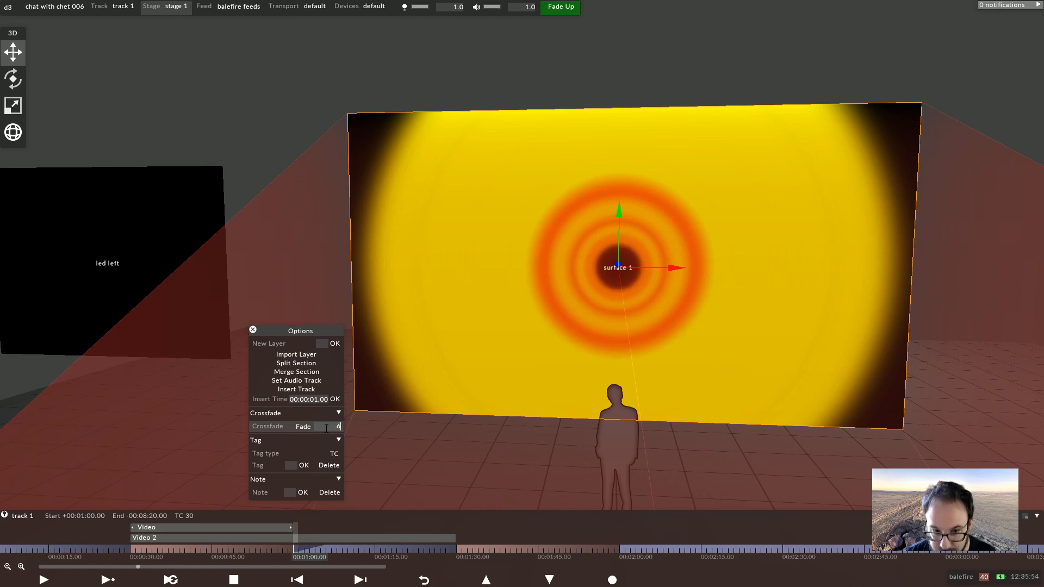
pyautogui.press('Return')
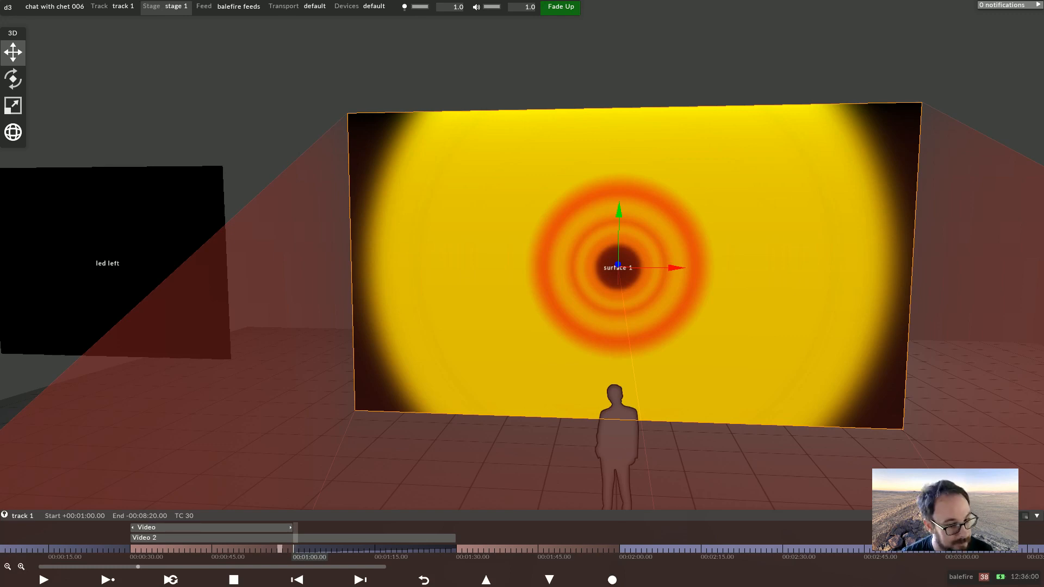
# Extend the Video layer's end back out to 00:01:30
pyautogui.click(279, 549)
pyautogui.click(295, 549)
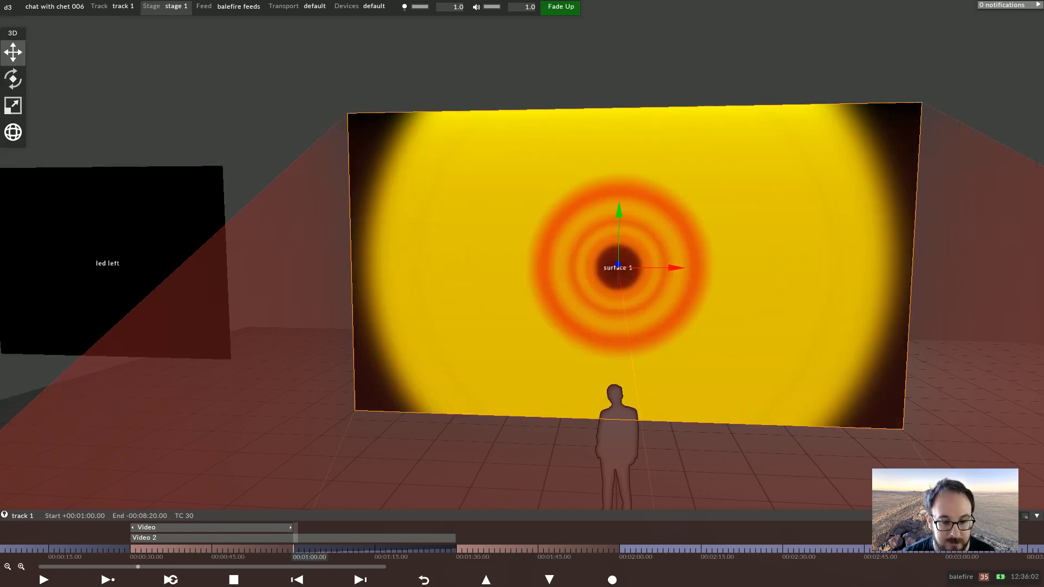
pyautogui.moveTo(292, 526); pyautogui.dragTo(455, 526)
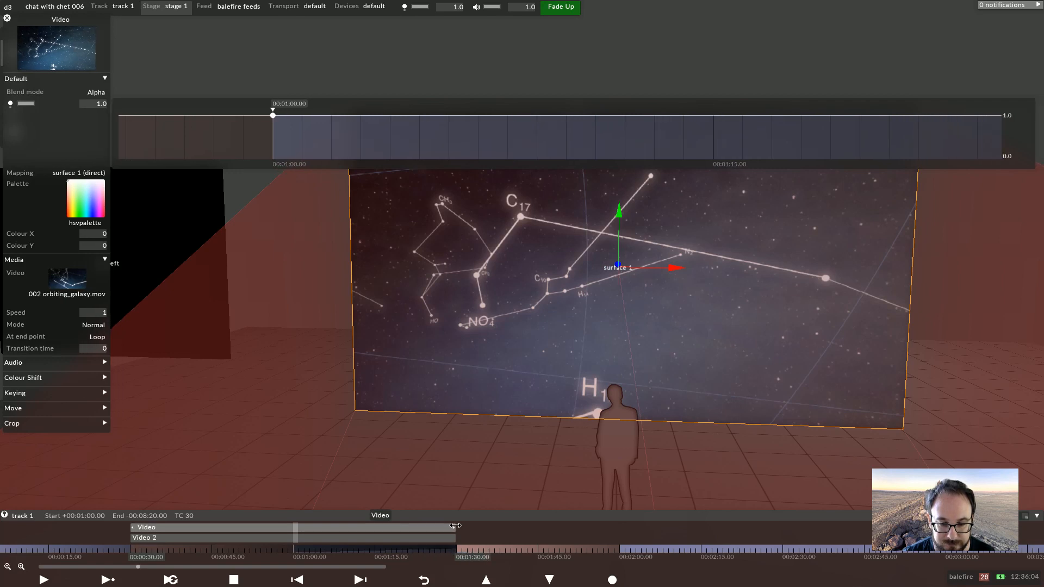
# Insert 60 seconds of time at 00:01:24 on the track
pyautogui.rightClick(427, 528)
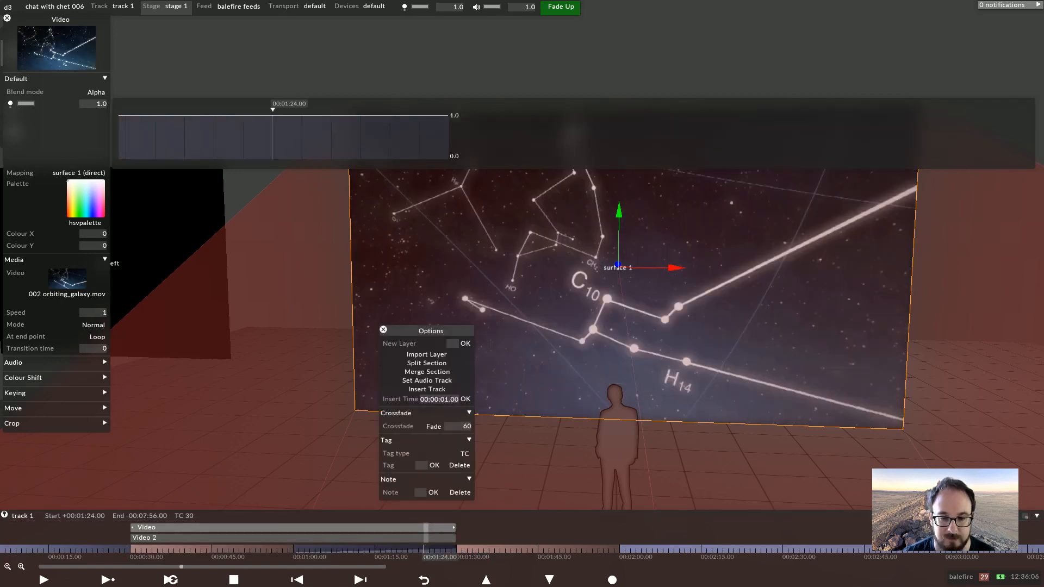
pyautogui.click(444, 400)
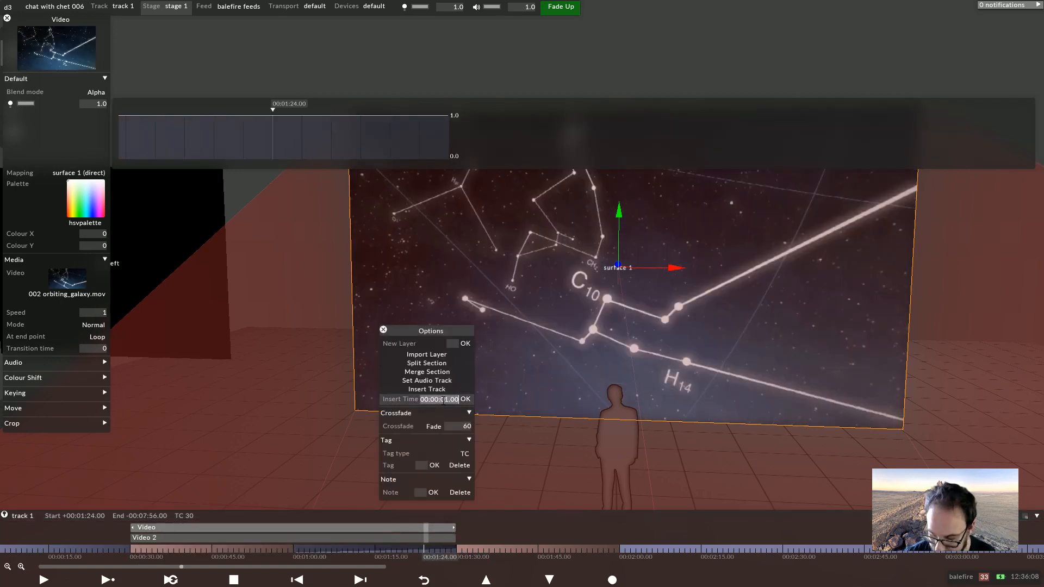
pyautogui.write('60')
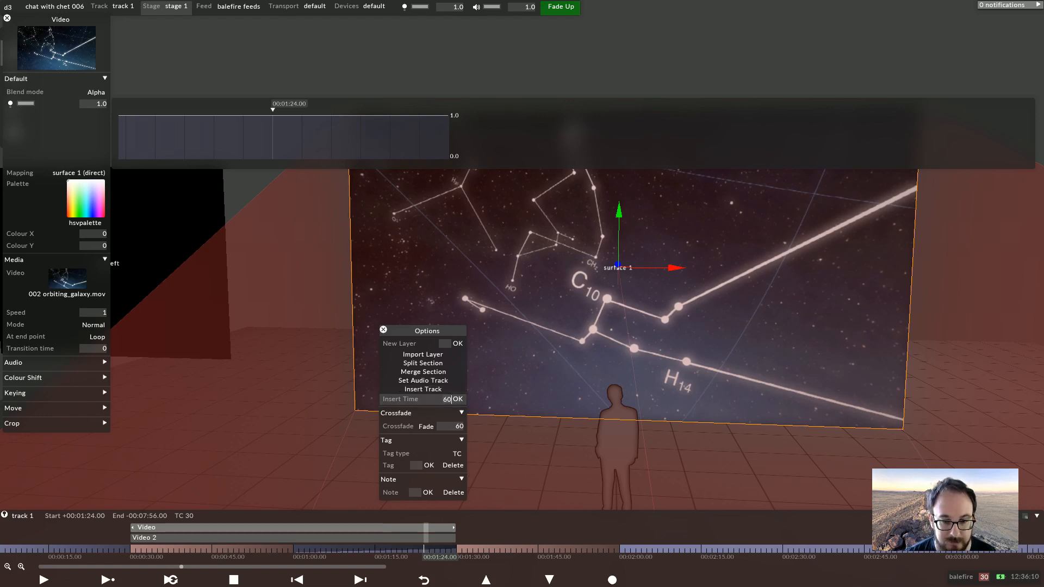
pyautogui.click(458, 399)
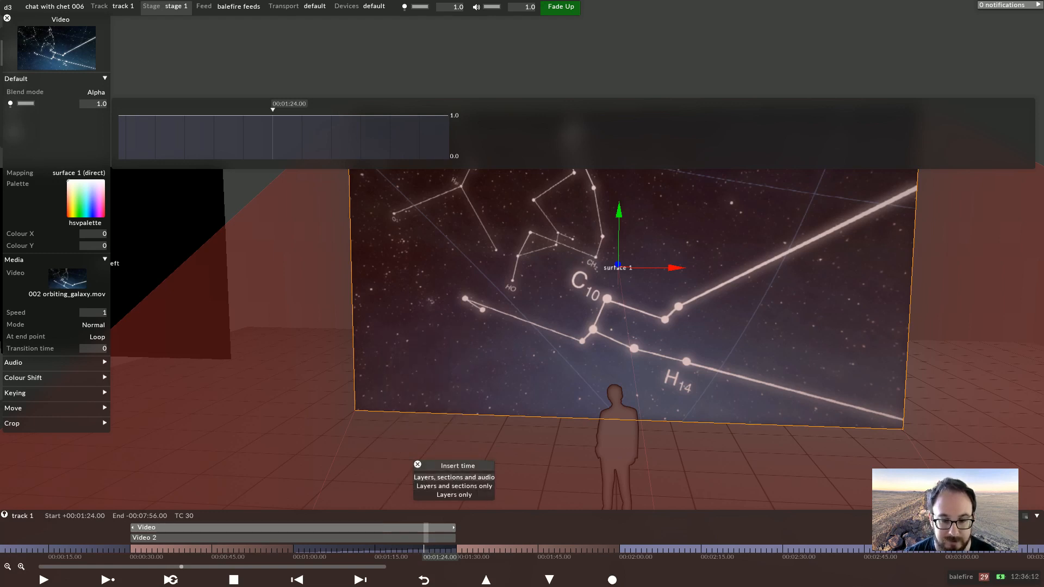
# Apply the time insertion to layers and sections only
pyautogui.click(454, 477)
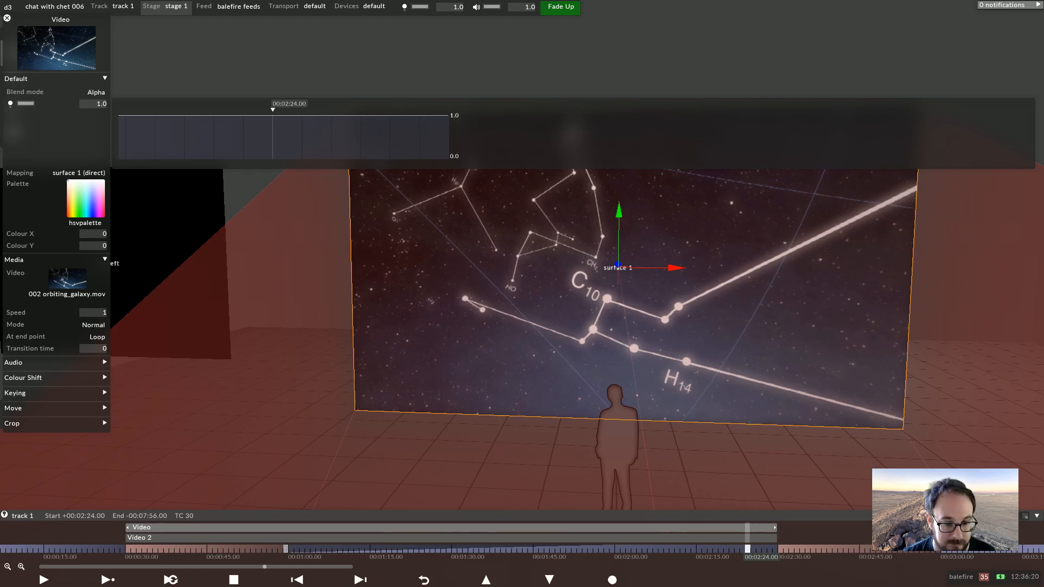
# Review the transport settings and play the timeline from 00:01:00
pyautogui.click(286, 549)
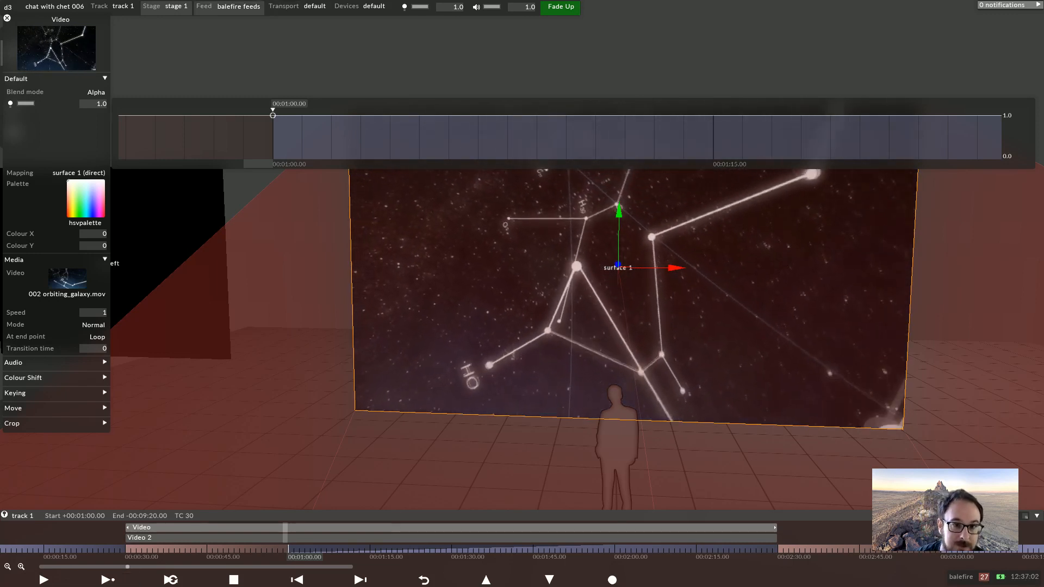
pyautogui.click(314, 6)
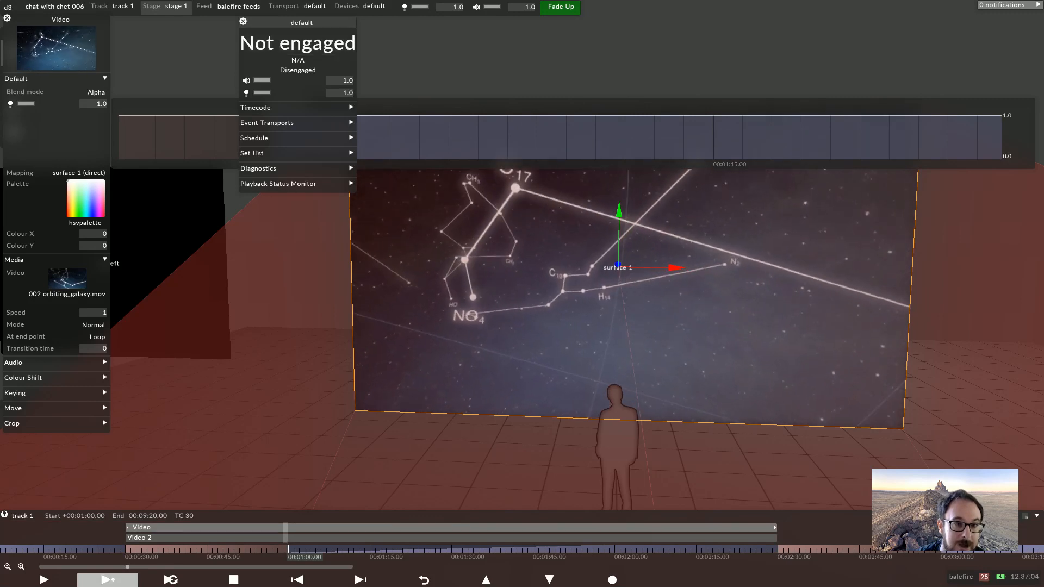
pyautogui.click(244, 22)
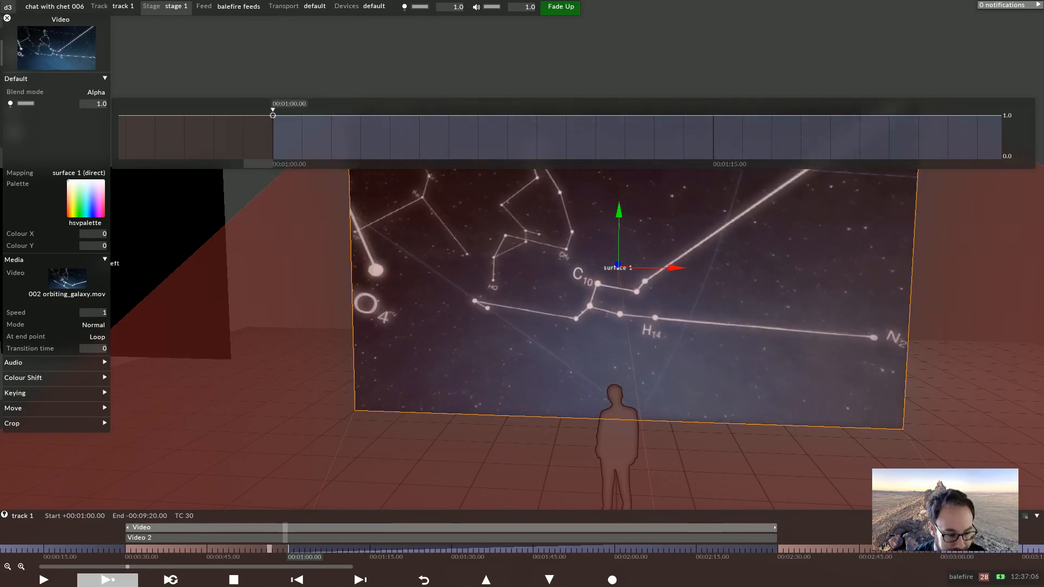
pyautogui.press('Escape')
pyautogui.press('space')
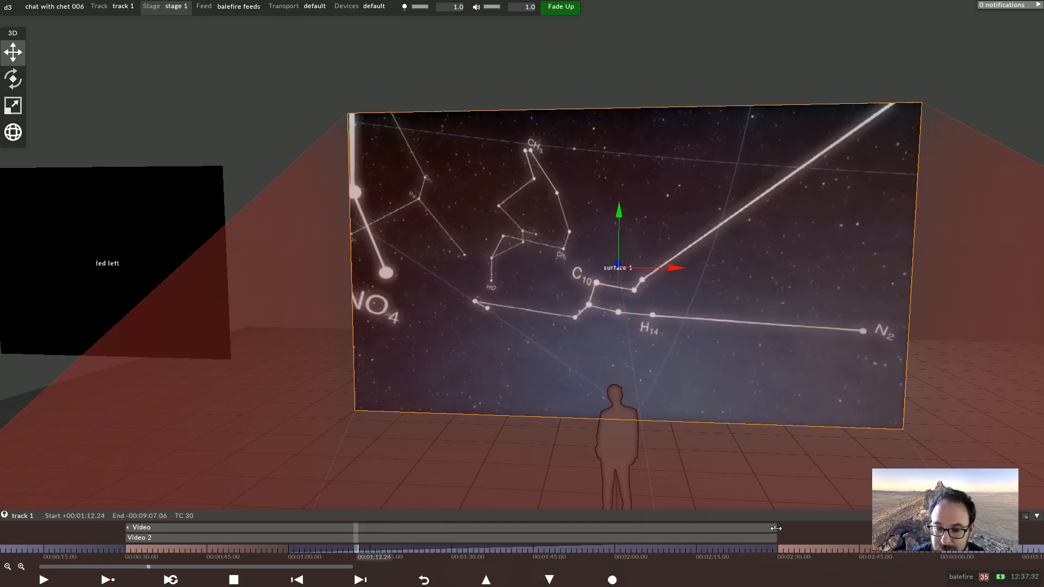
# Trim the Video layer to end at 00:01:00 and replay the section from there
pyautogui.moveTo(738, 526); pyautogui.dragTo(286, 527)
pyautogui.click(286, 549)
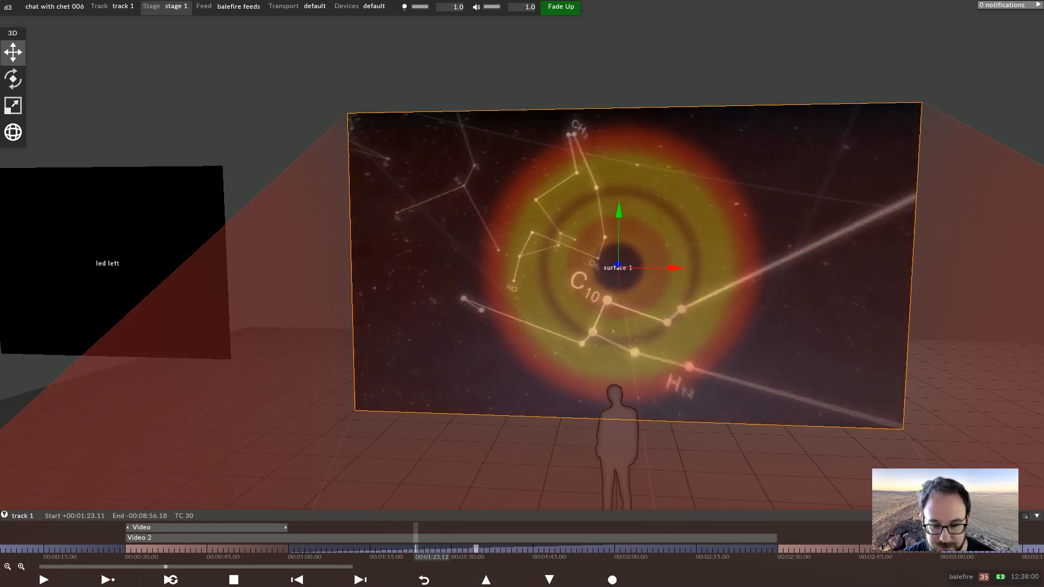
pyautogui.press('space')
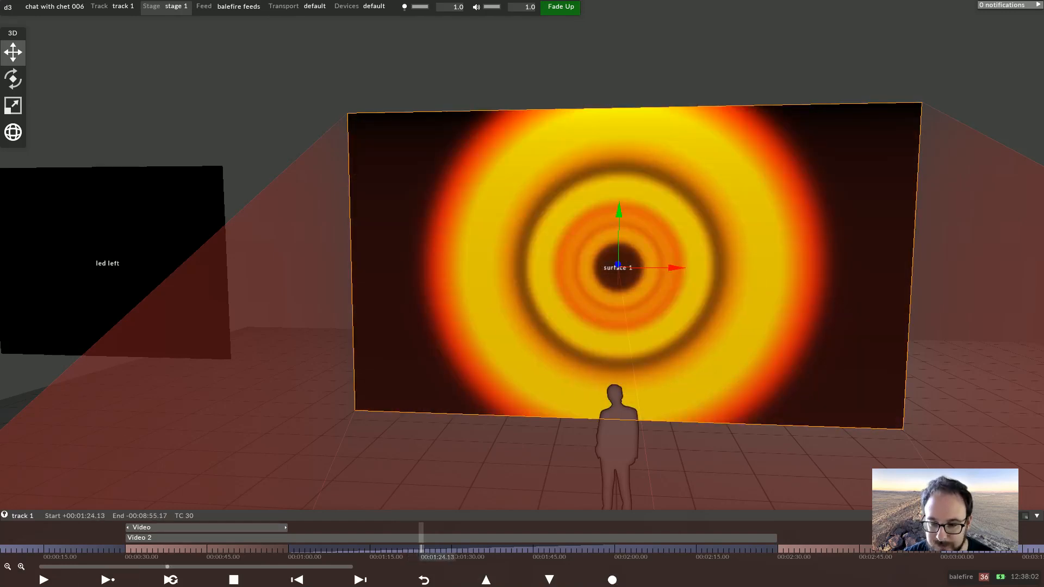
# Set the crossfade of the section near 00:01:25 to Undefined
pyautogui.rightClick(438, 548)
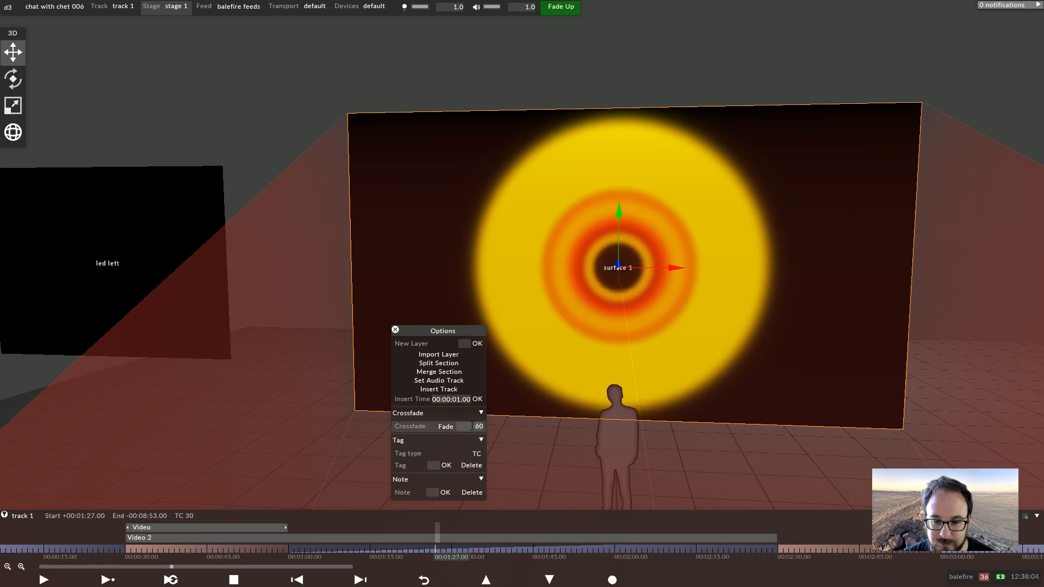
pyautogui.press('Return')
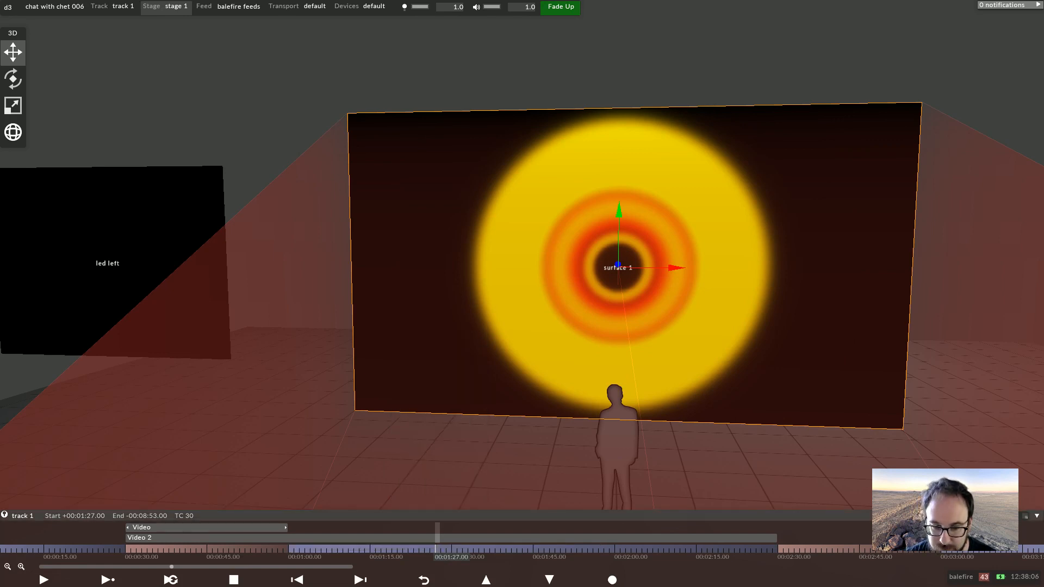
pyautogui.rightClick(427, 549)
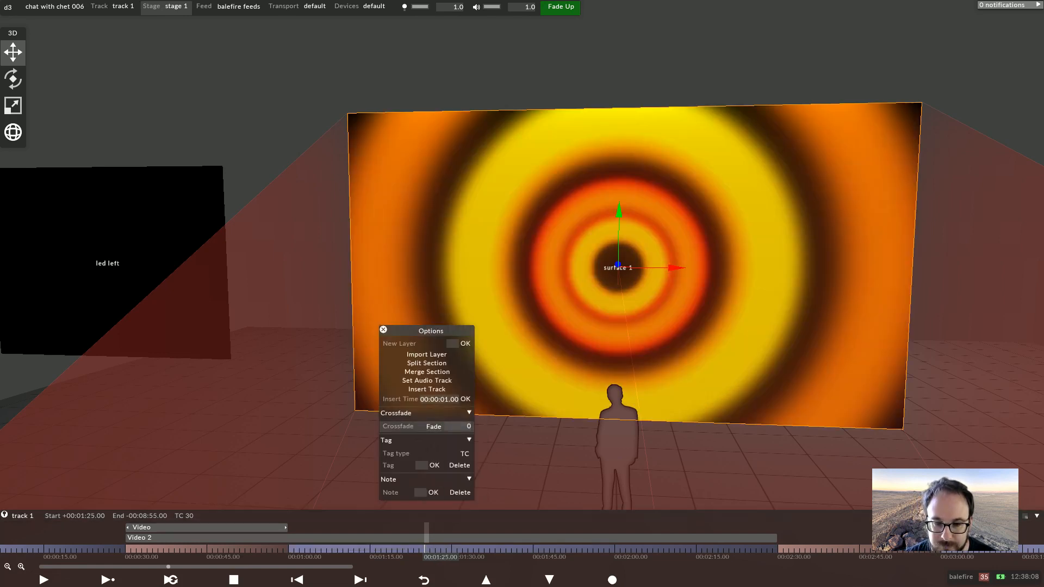
pyautogui.click(434, 427)
pyautogui.click(461, 427)
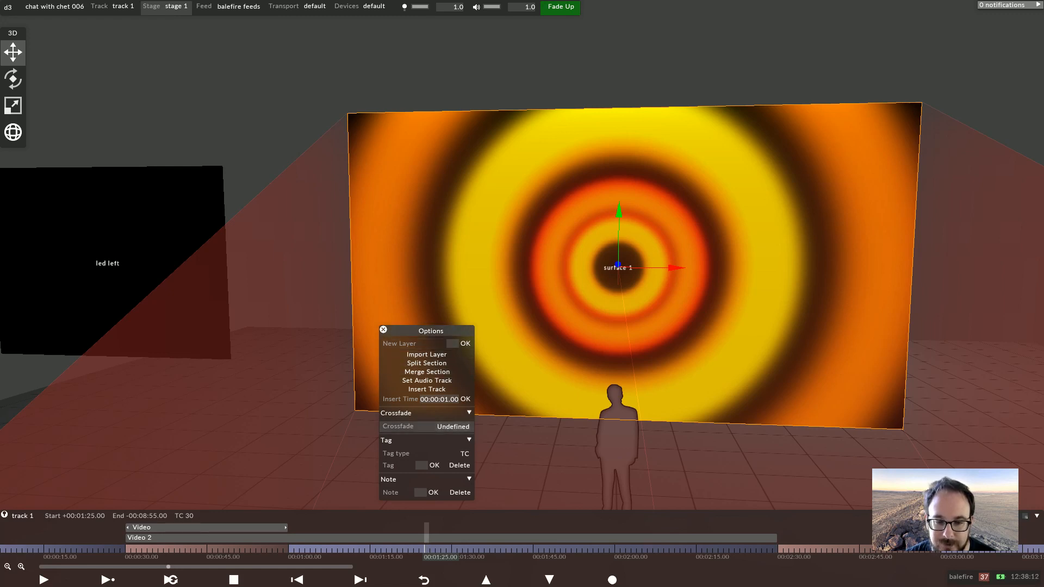
pyautogui.click(453, 426)
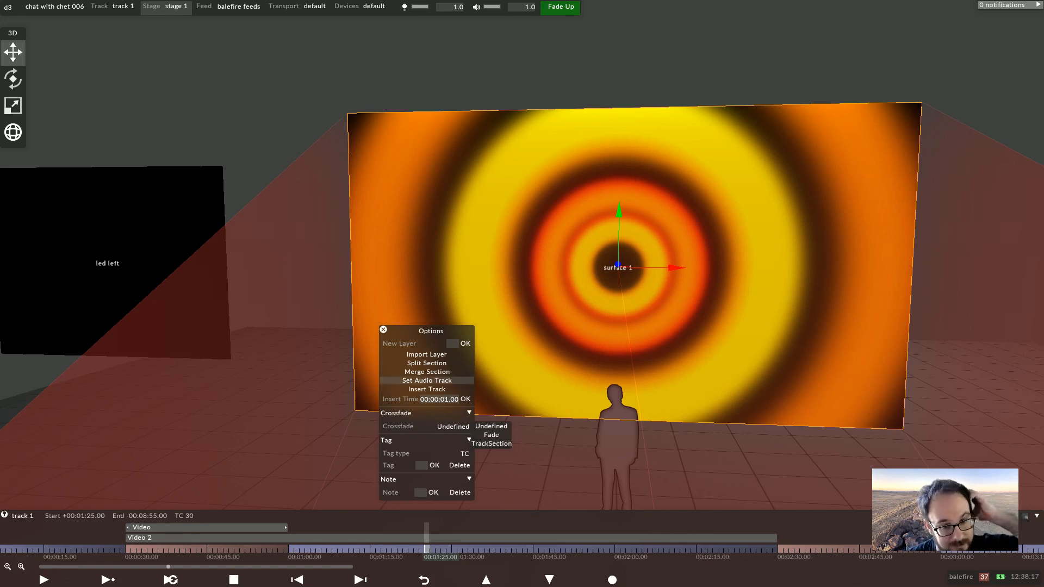
pyautogui.click(383, 329)
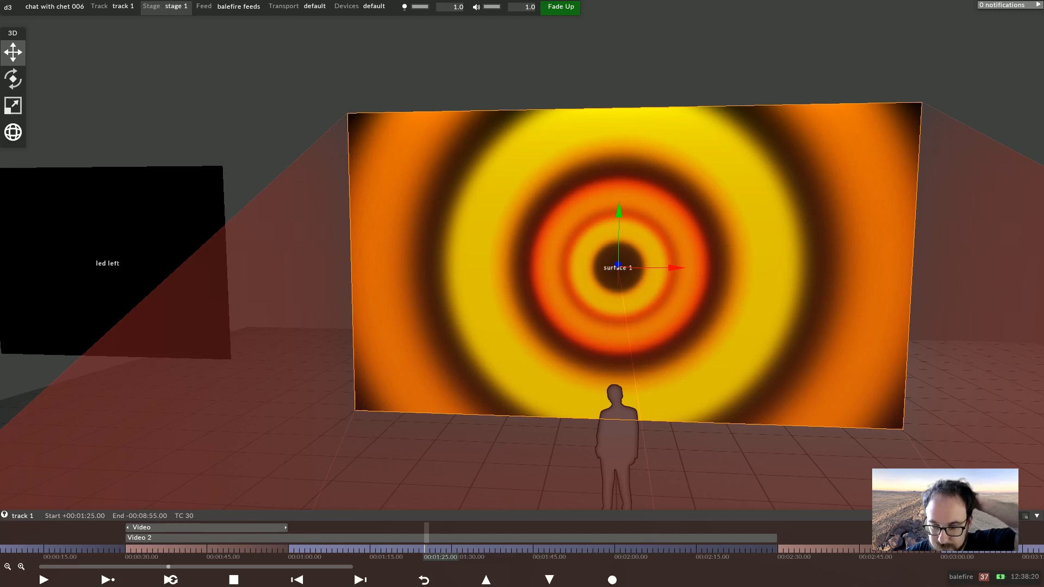
# Trim the Video 2 layer to end at 00:01:00
pyautogui.moveTo(772, 539); pyautogui.dragTo(287, 546)
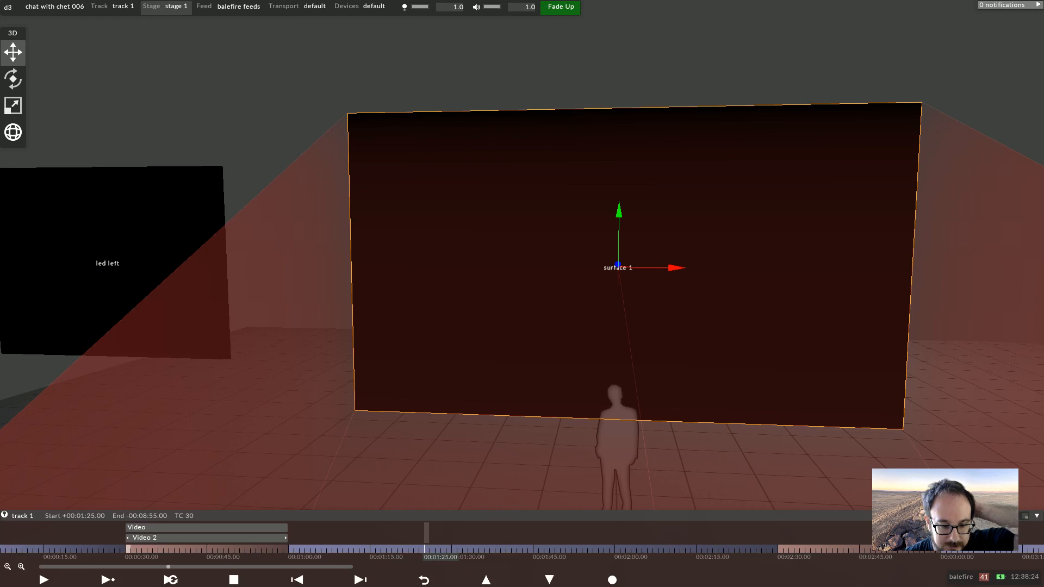
pyautogui.click(126, 549)
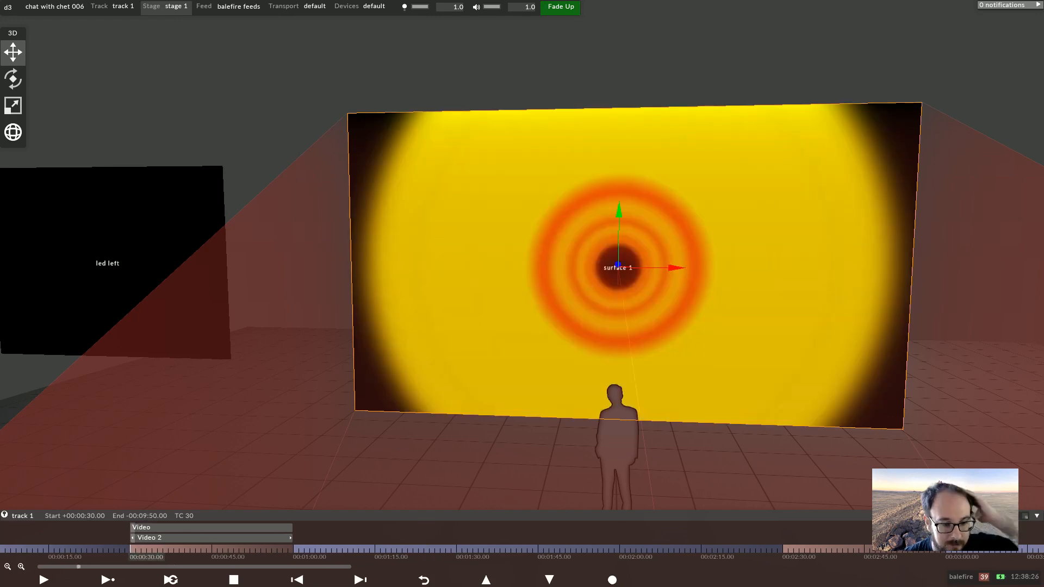
# Delete the Video 2 layer from the track
pyautogui.click(147, 538)
pyautogui.rightClick(147, 537)
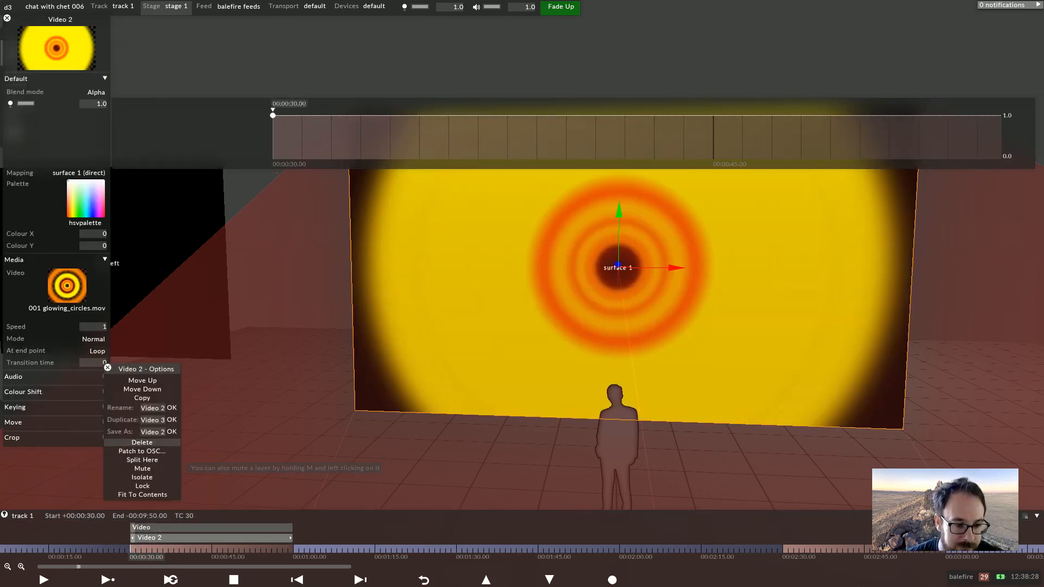
pyautogui.click(141, 442)
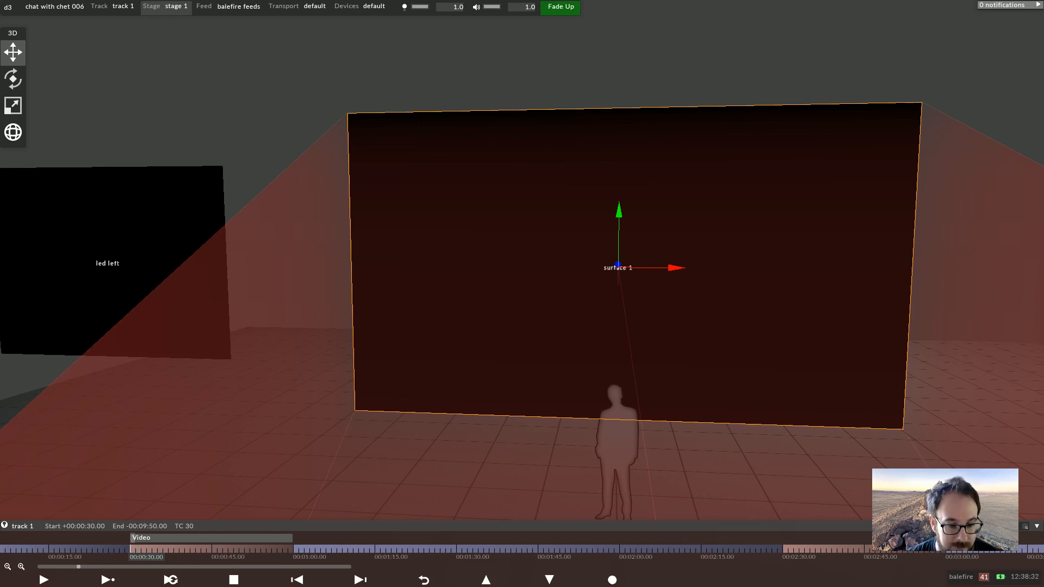
# Add a new Bitmap layer at 00:00:30 and trim it to end at 00:01:00
pyautogui.click(146, 538)
pyautogui.click(273, 159)
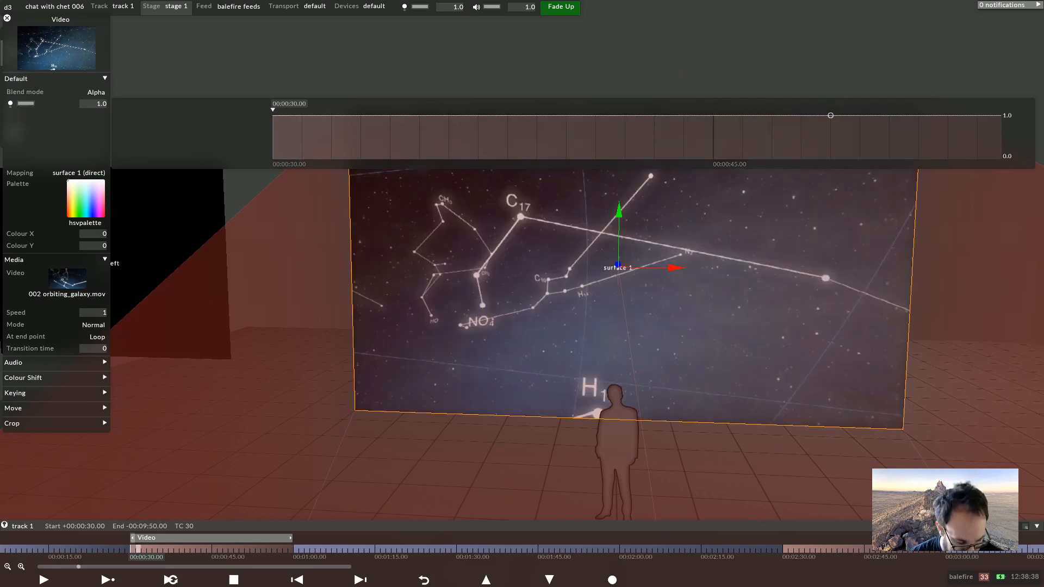
pyautogui.click(135, 527)
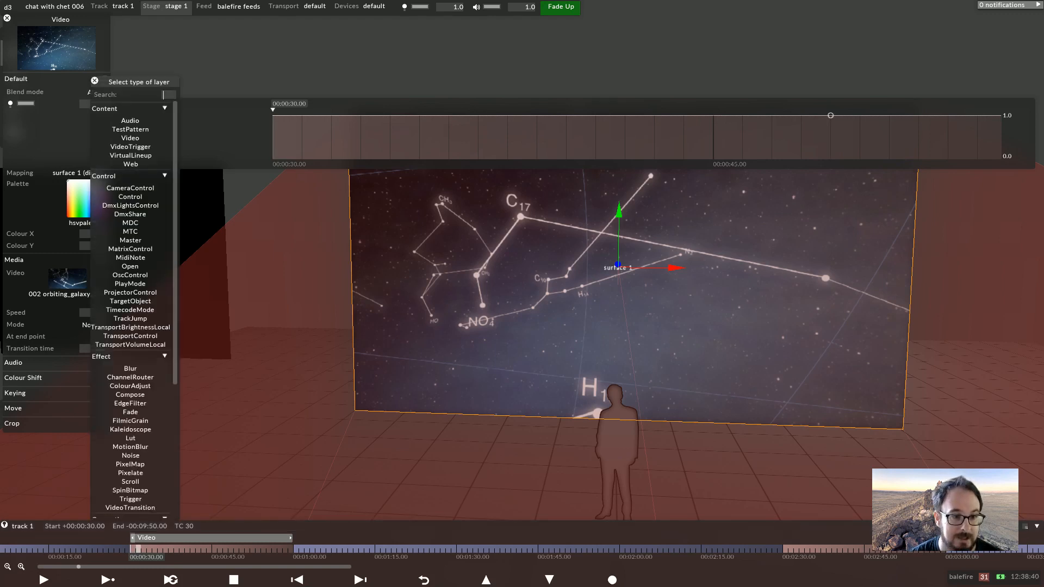
pyautogui.write('bi')
pyautogui.press('Return')
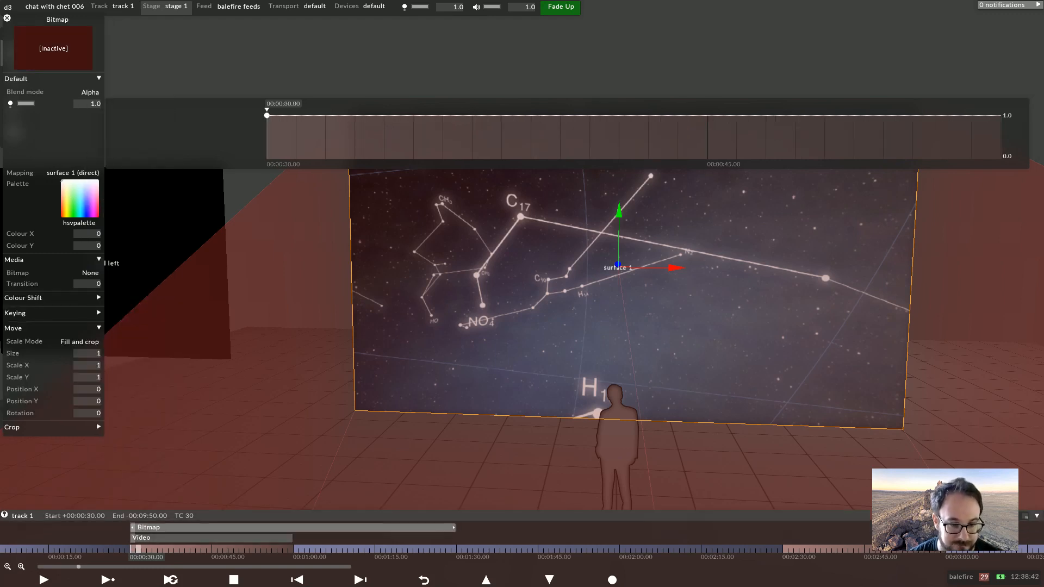
pyautogui.moveTo(453, 528); pyautogui.dragTo(292, 528)
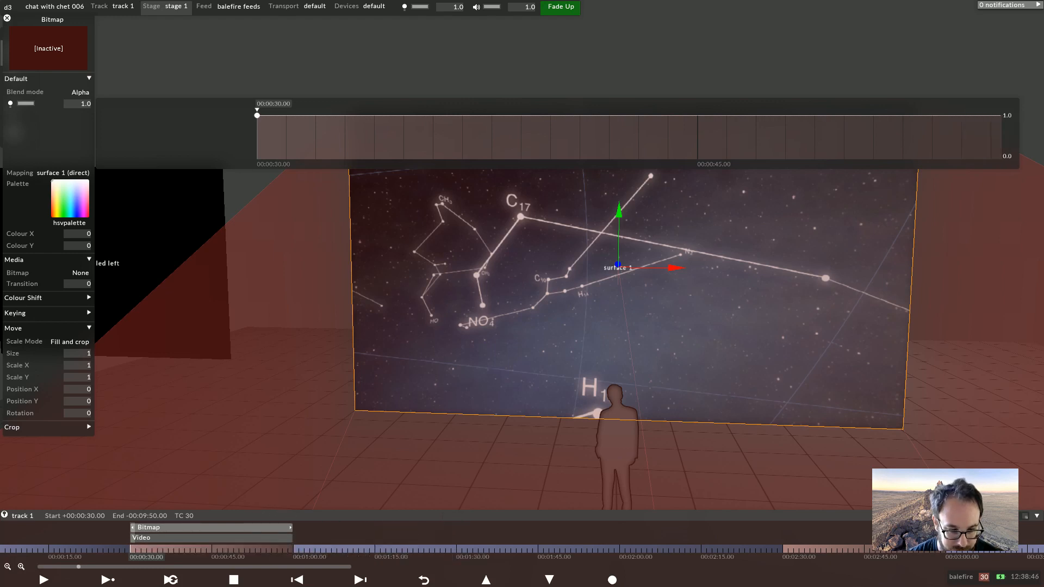
# Move the Bitmap layer below the Video layer and set its blend mode to Mask
pyautogui.hotkey('ctrl', 'Down')
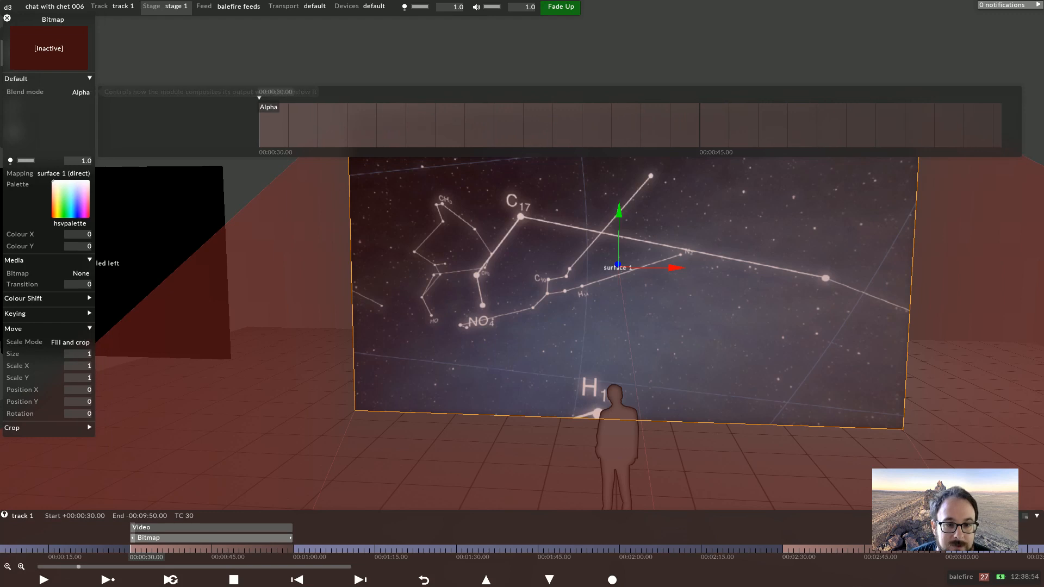
pyautogui.click(267, 107)
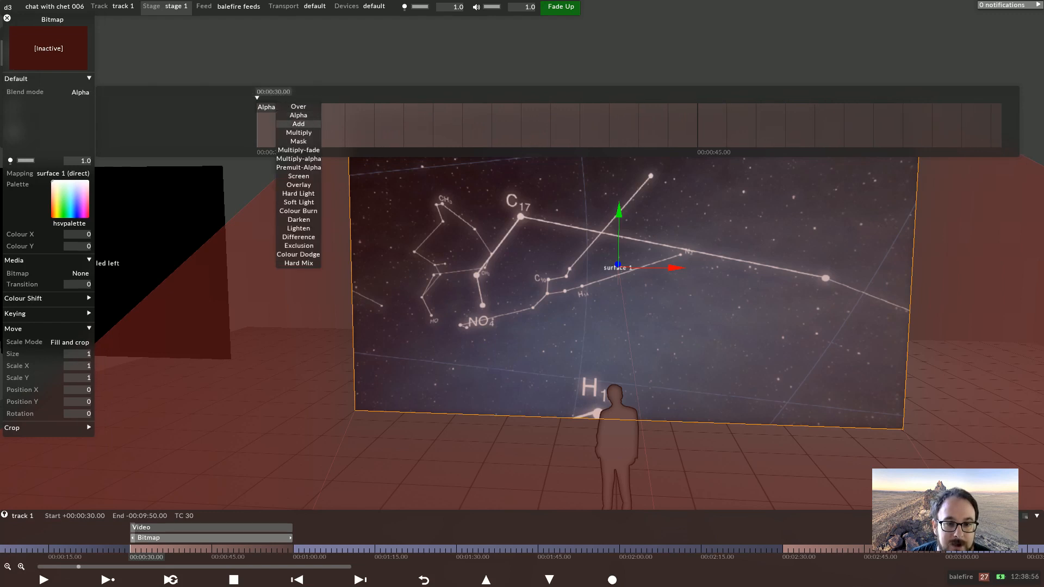
pyautogui.click(299, 141)
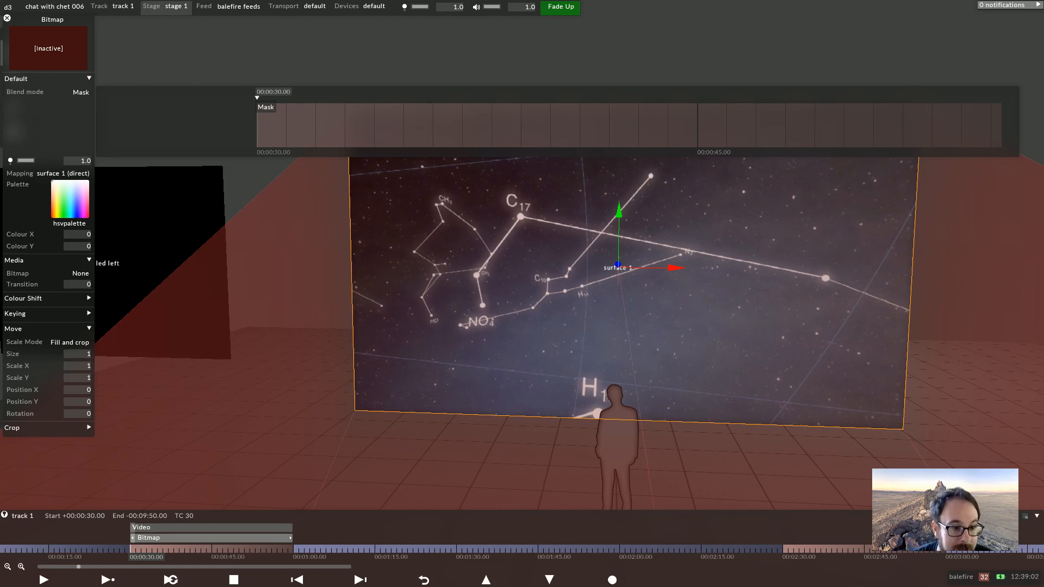
# Assign the circlemask transparent texture as the Bitmap layer's image
pyautogui.click(76, 273)
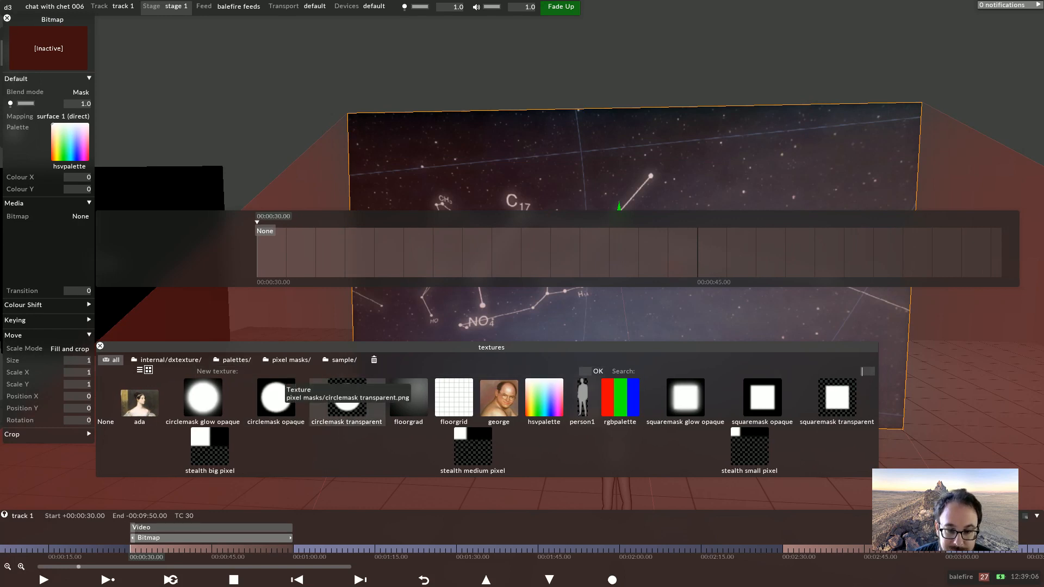
pyautogui.click(347, 400)
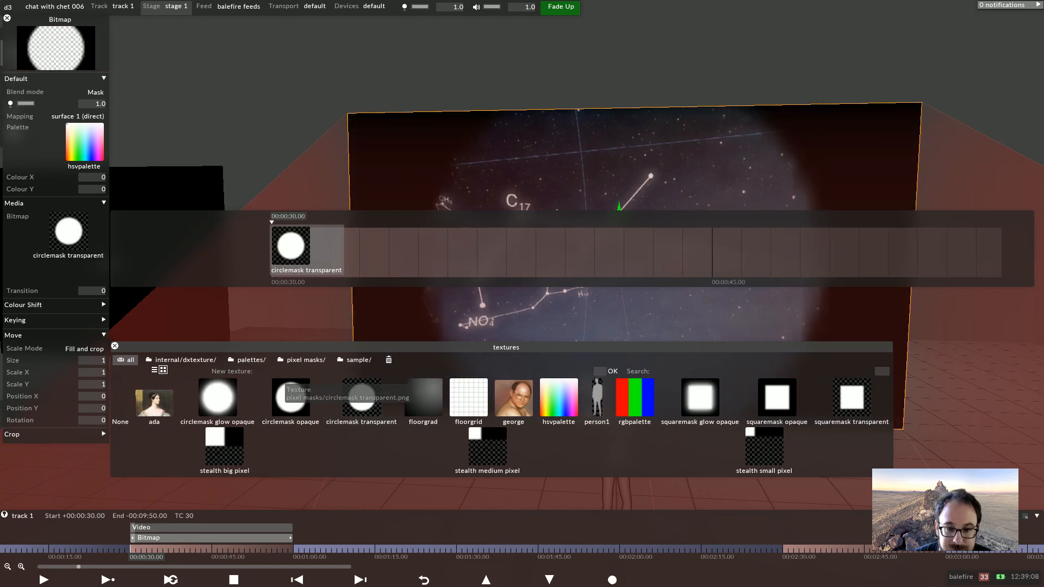
pyautogui.scroll(5, 631, 174)
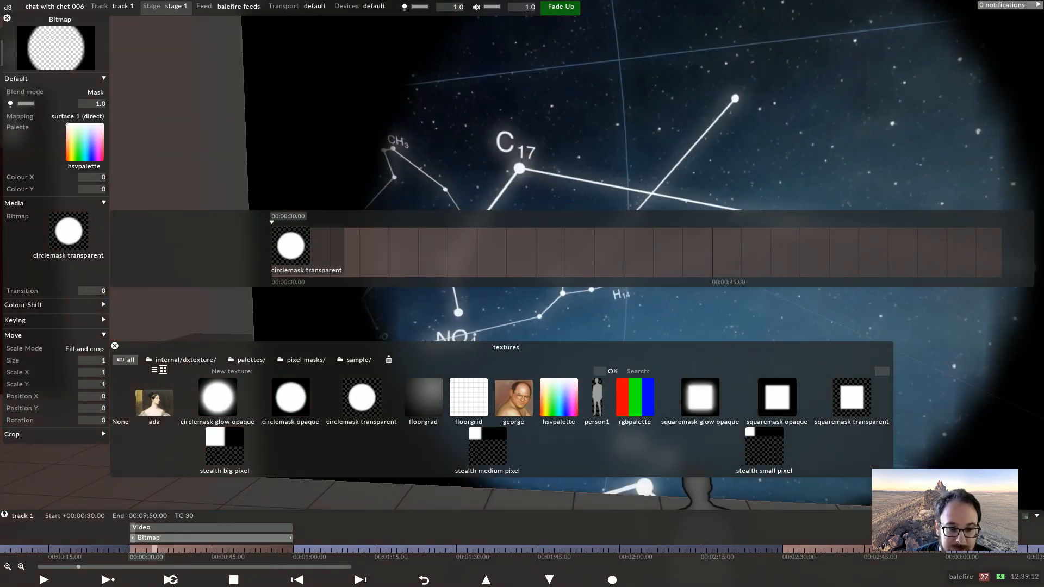
pyautogui.press('Escape')
pyautogui.press('Escape')
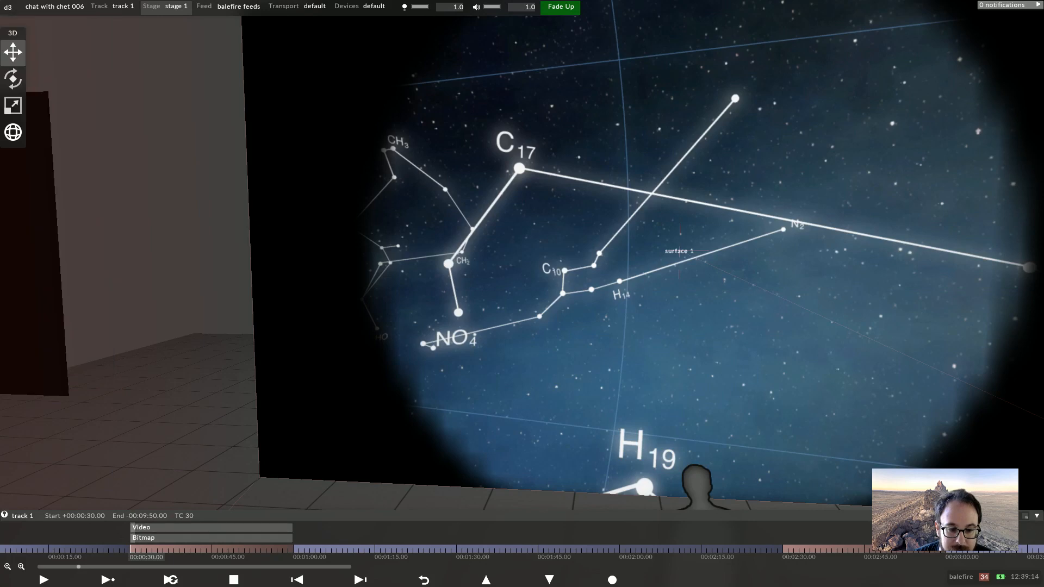
# Set the Video layer's media to ada.jpg
pyautogui.click(179, 528)
pyautogui.click(77, 223)
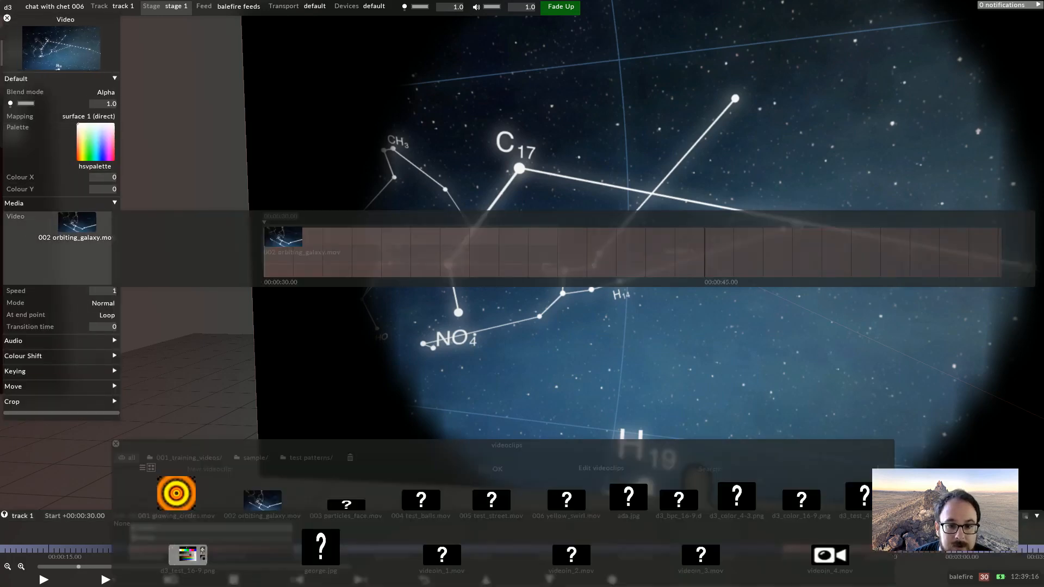
pyautogui.click(638, 498)
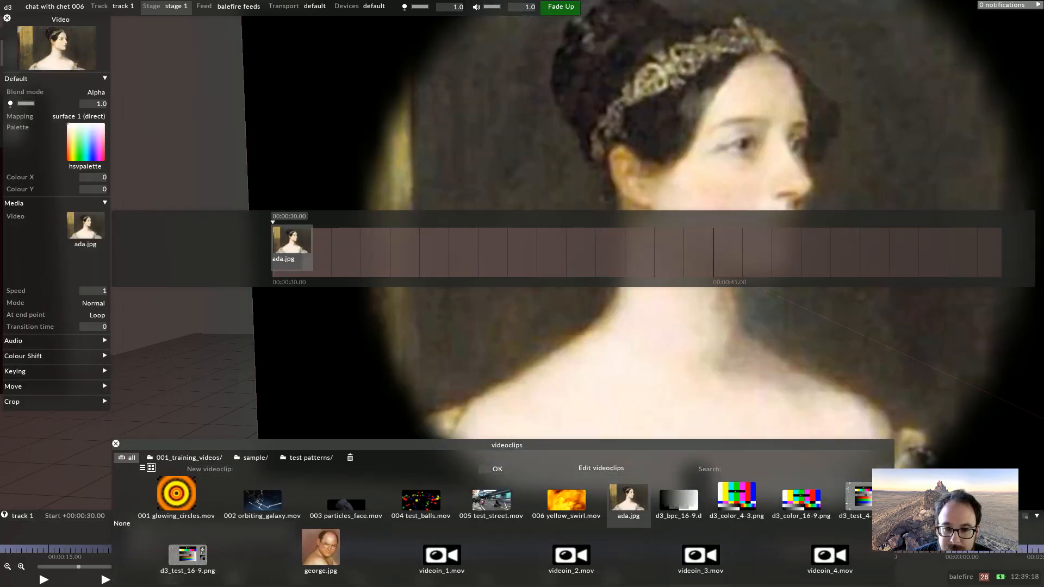
pyautogui.scroll(-4, 619, 359)
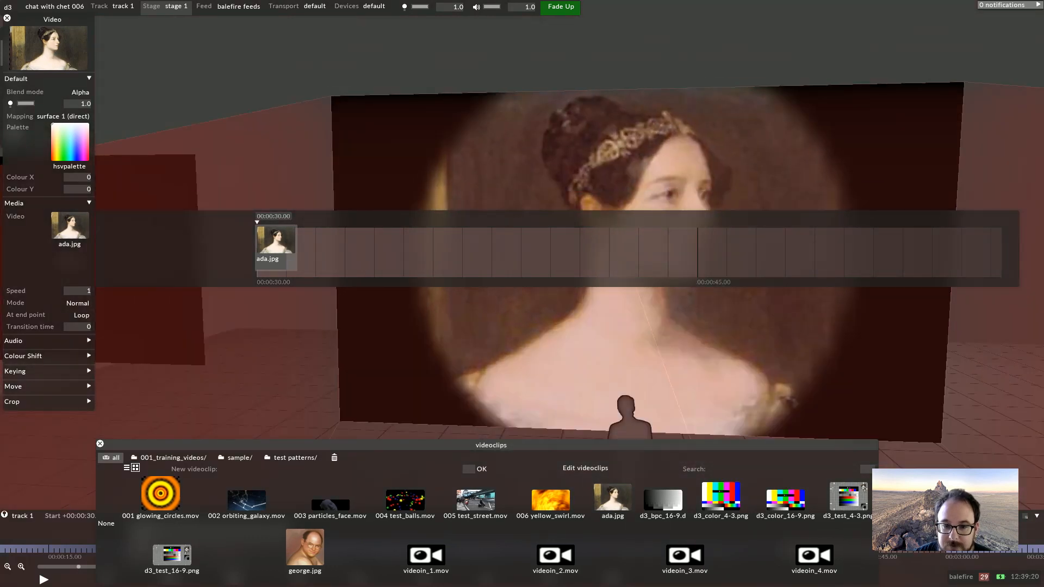
pyautogui.click(100, 444)
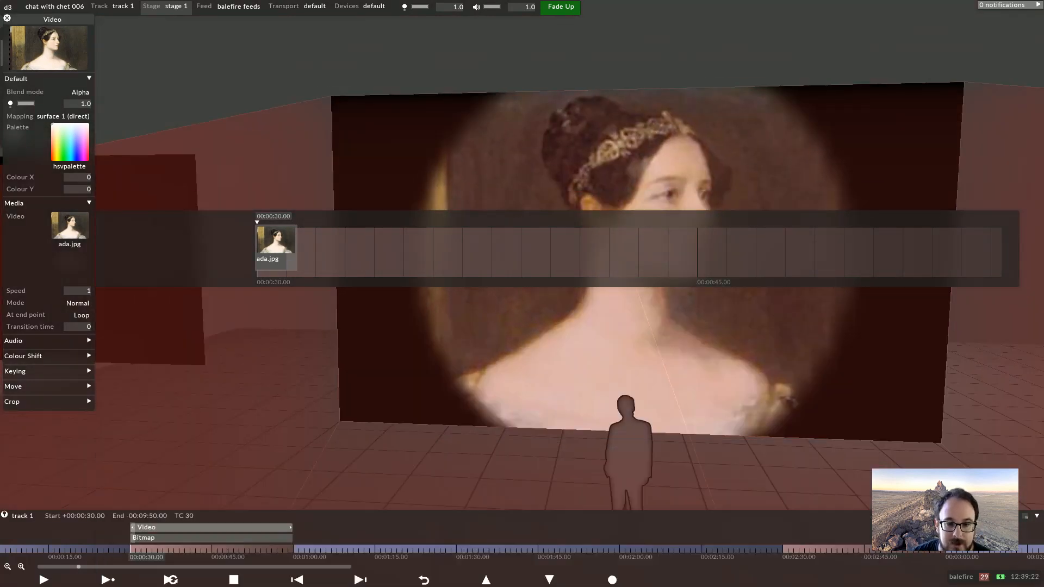
pyautogui.moveTo(620, 369); pyautogui.dragTo(633, 370)
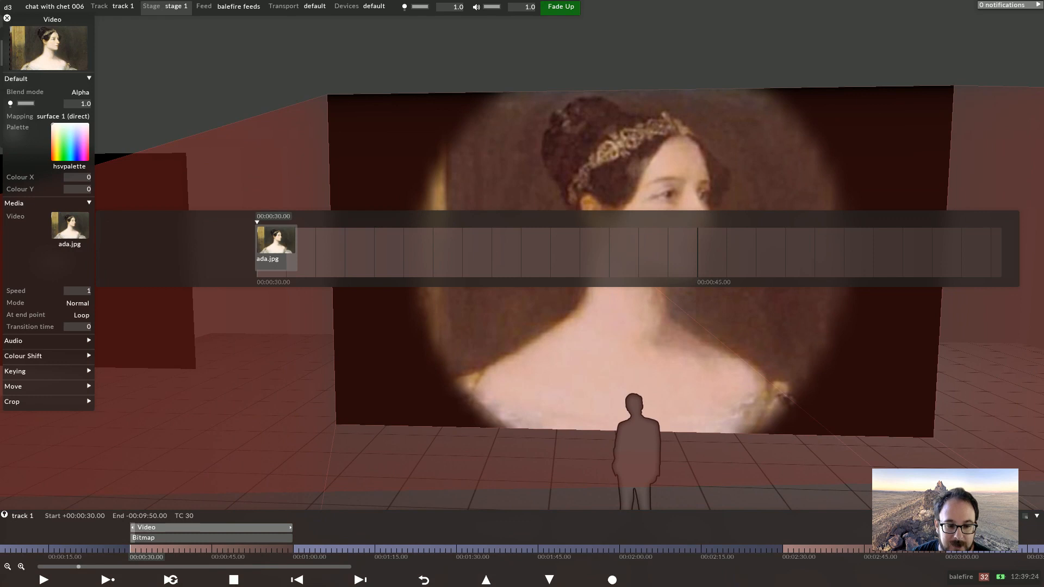
# Keyframe the Bitmap layer's Size from 0 at 00:00:30 up to 1.75 at about 00:00:37
pyautogui.click(158, 537)
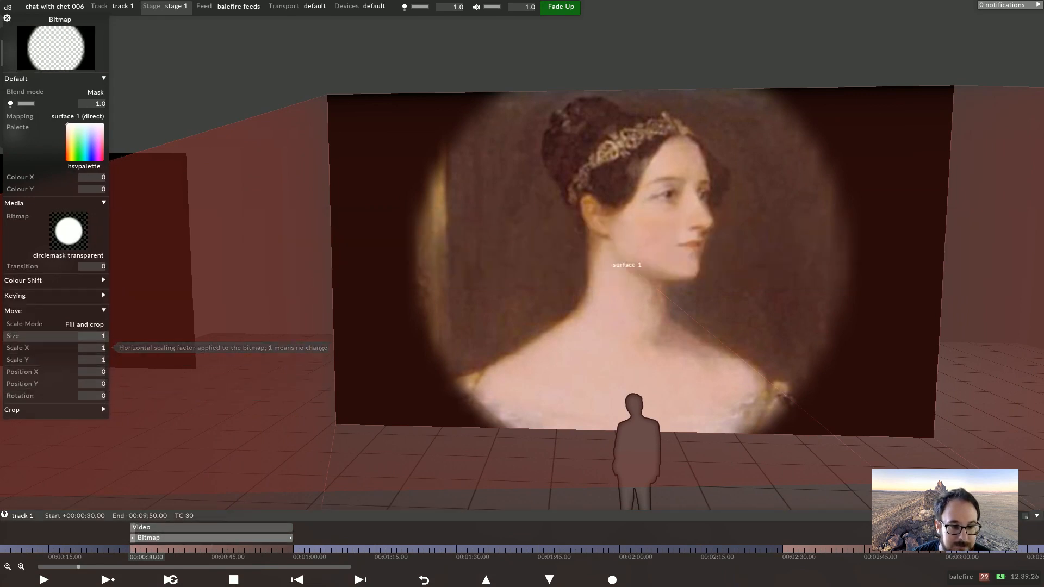
pyautogui.click(22, 336)
pyautogui.moveTo(93, 336); pyautogui.dragTo(93, 384)
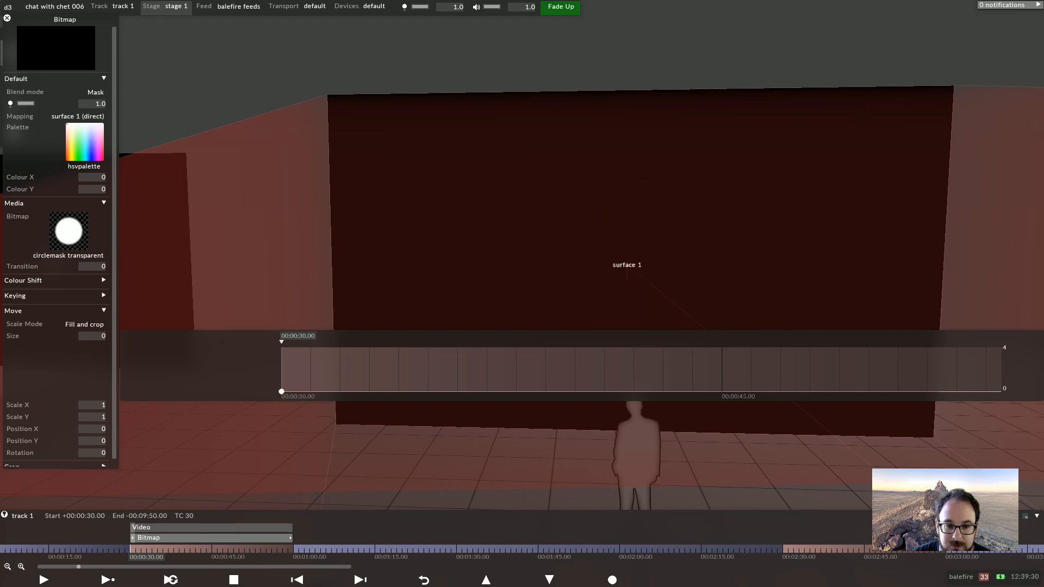
pyautogui.click(457, 391)
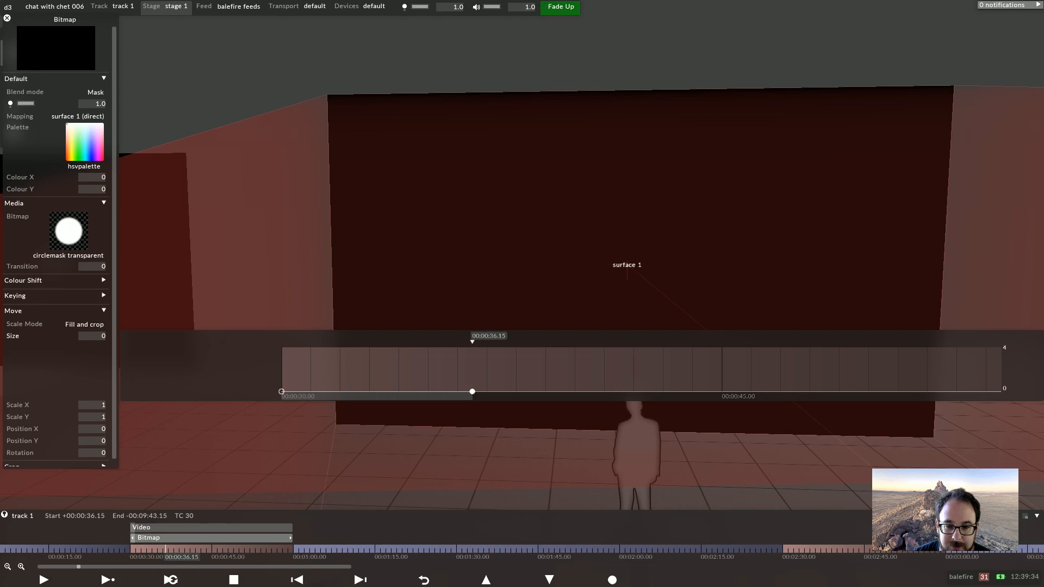
pyautogui.moveTo(93, 336); pyautogui.dragTo(93, 244)
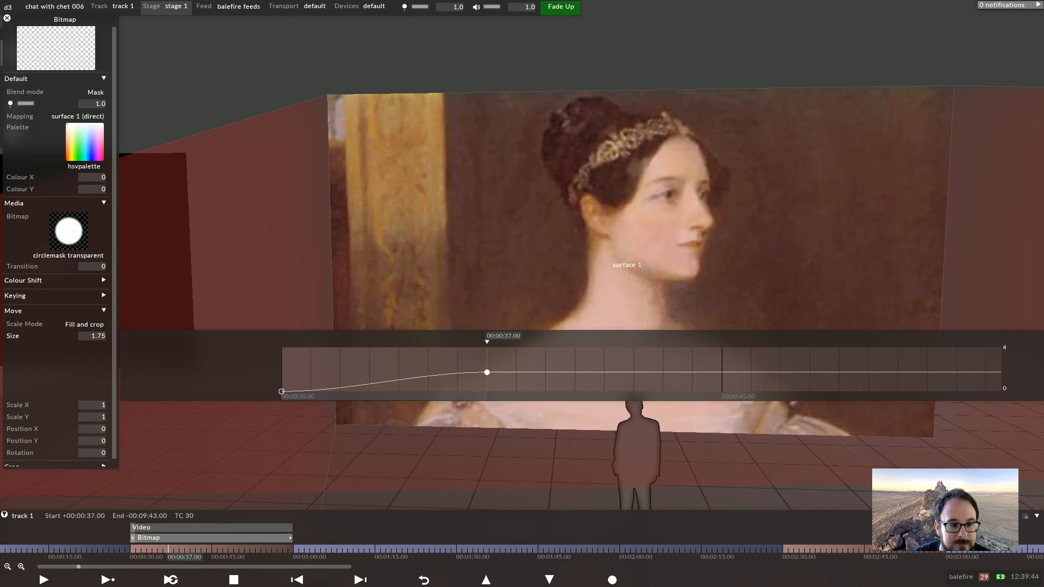
pyautogui.press('Up')
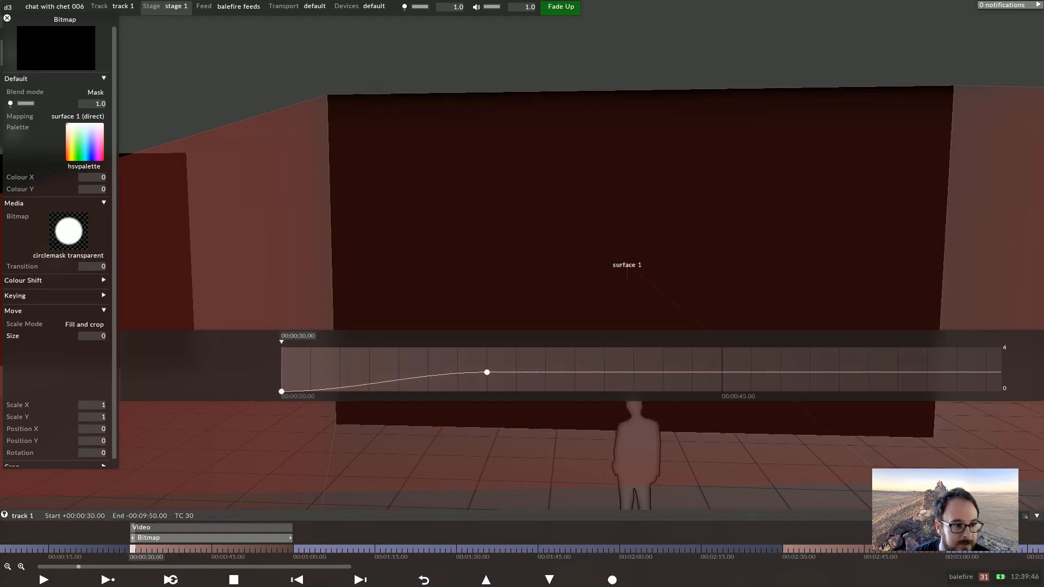
# Play back the start of the section to preview the growing circle mask
pyautogui.press('Escape')
pyautogui.press('space')
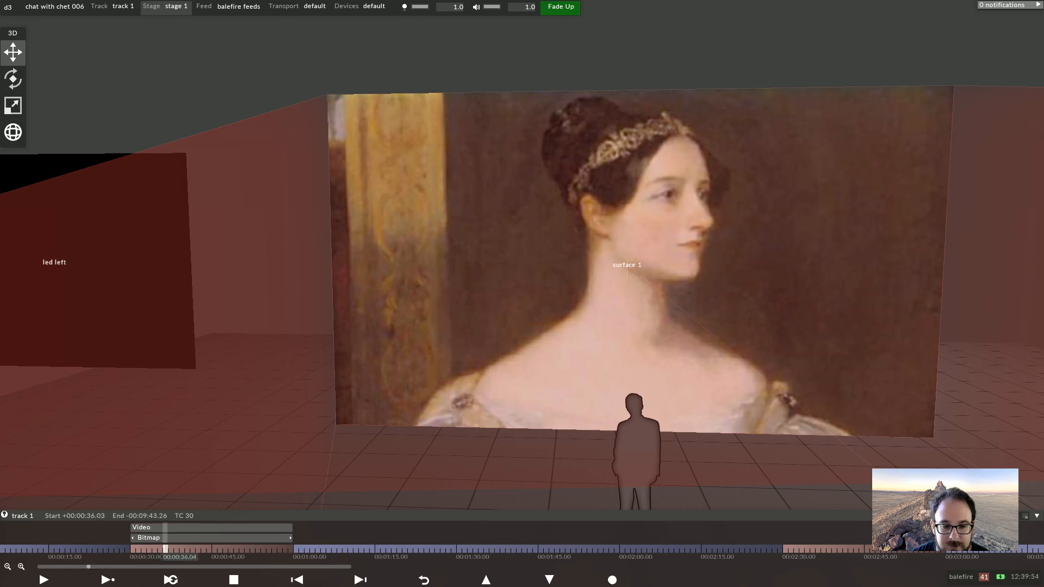
pyautogui.press('space')
pyautogui.press('Left')
pyautogui.press('Left')
pyautogui.press('Left')
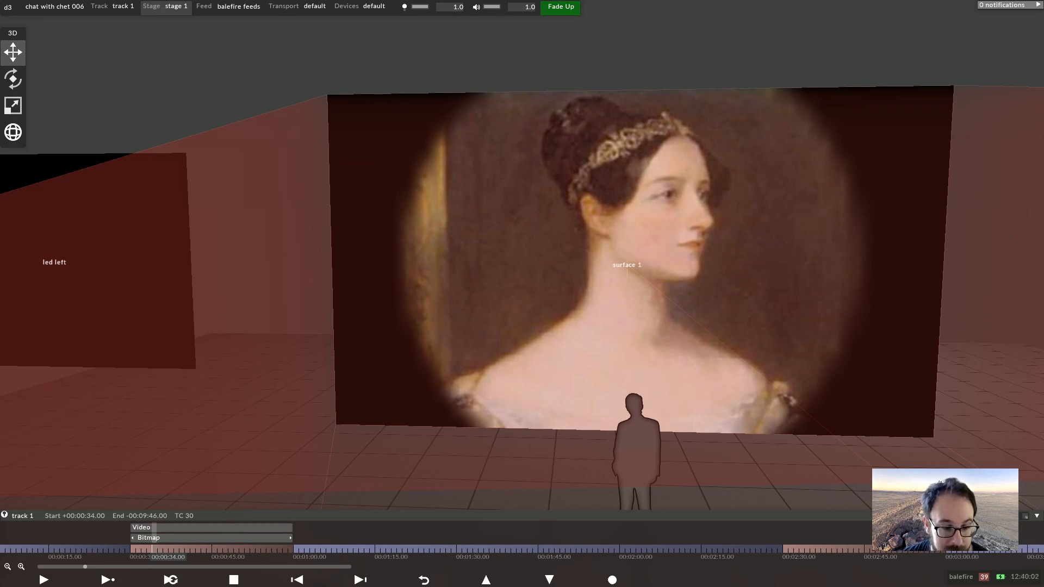
# Set the Video layer's blend mode to Premult-Alpha
pyautogui.click(144, 527)
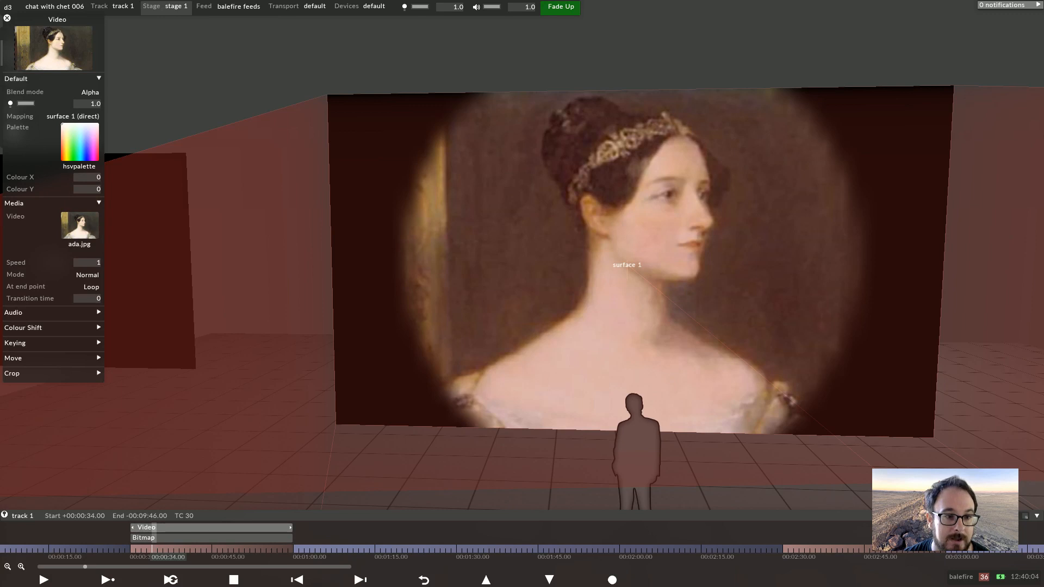
pyautogui.click(25, 92)
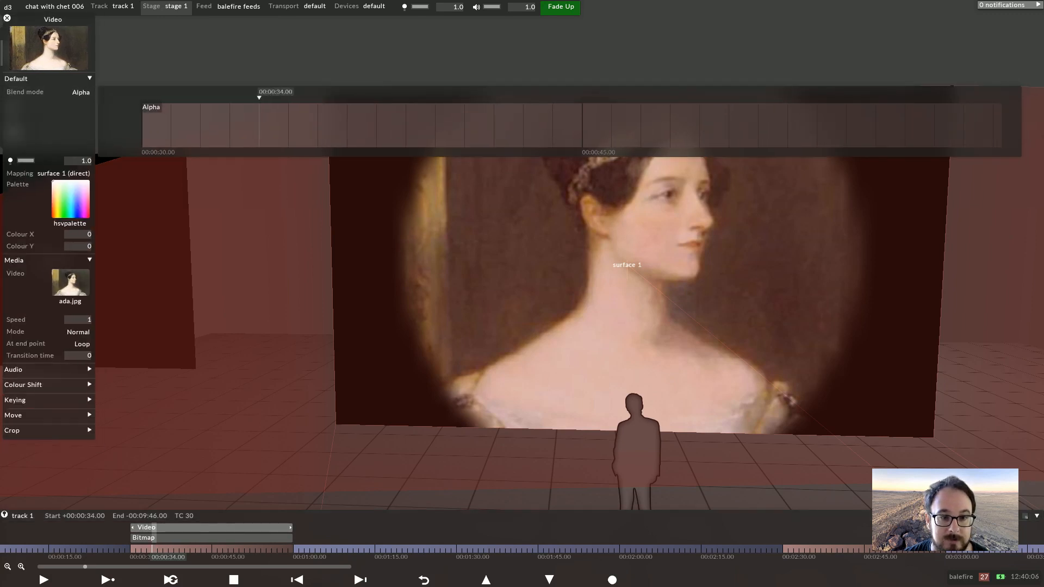
pyautogui.click(261, 116)
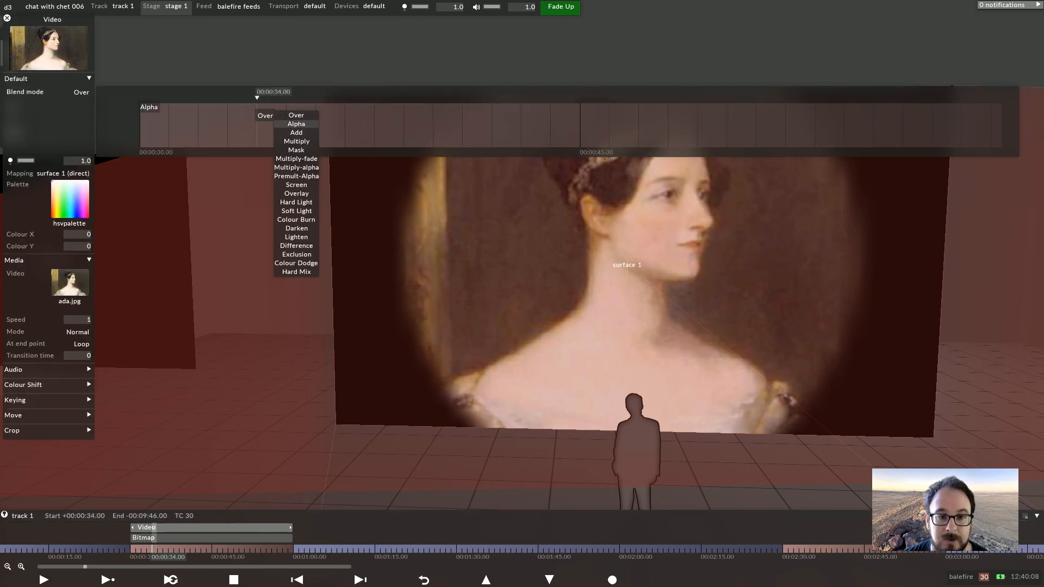
pyautogui.click(296, 177)
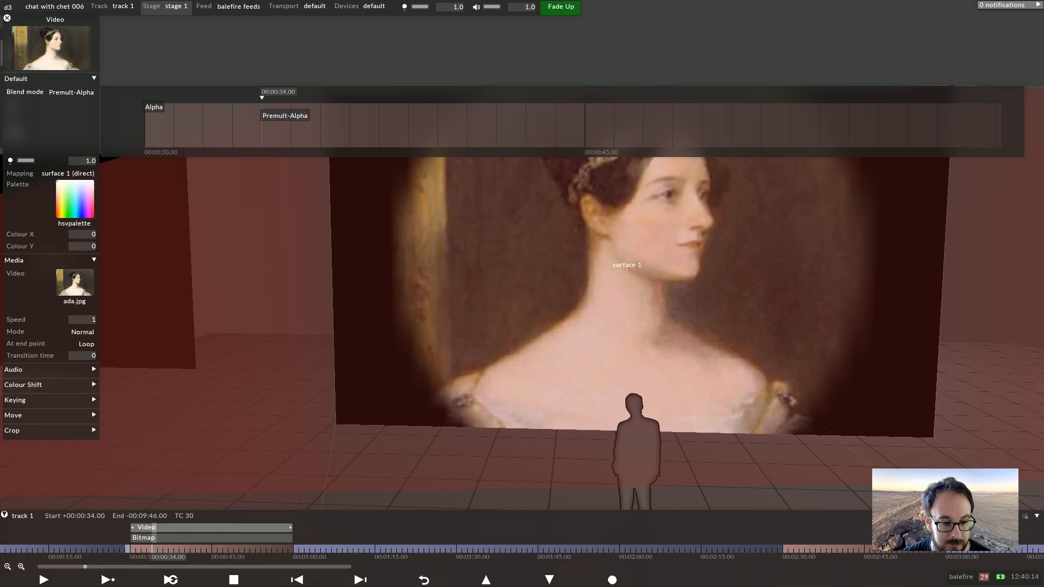
# Preview the playback and inspect the circlemask transparent texture's properties
pyautogui.click(129, 549)
pyautogui.press('Escape')
pyautogui.press('space')
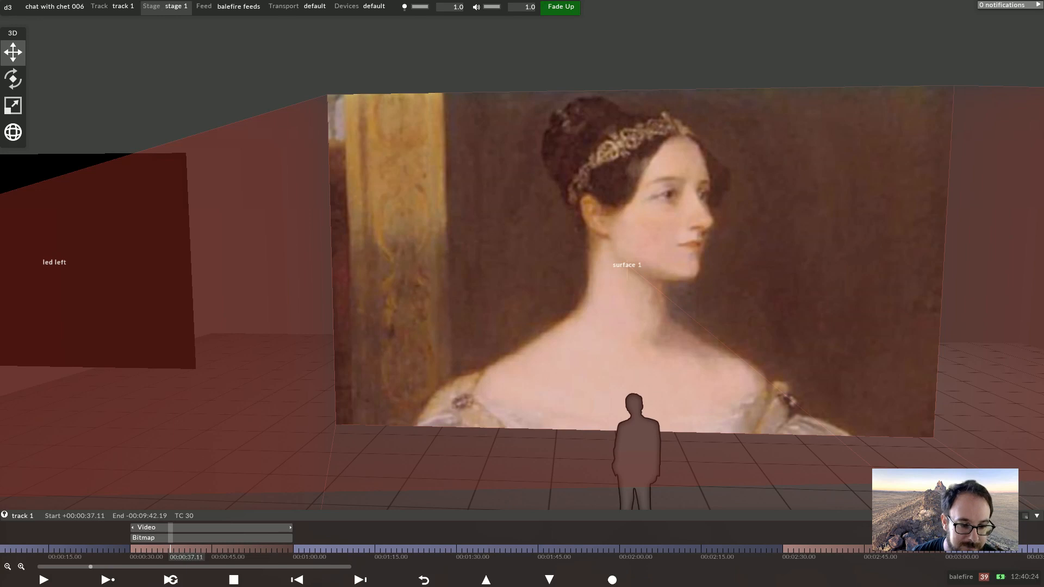
pyautogui.click(187, 538)
pyautogui.rightClick(69, 291)
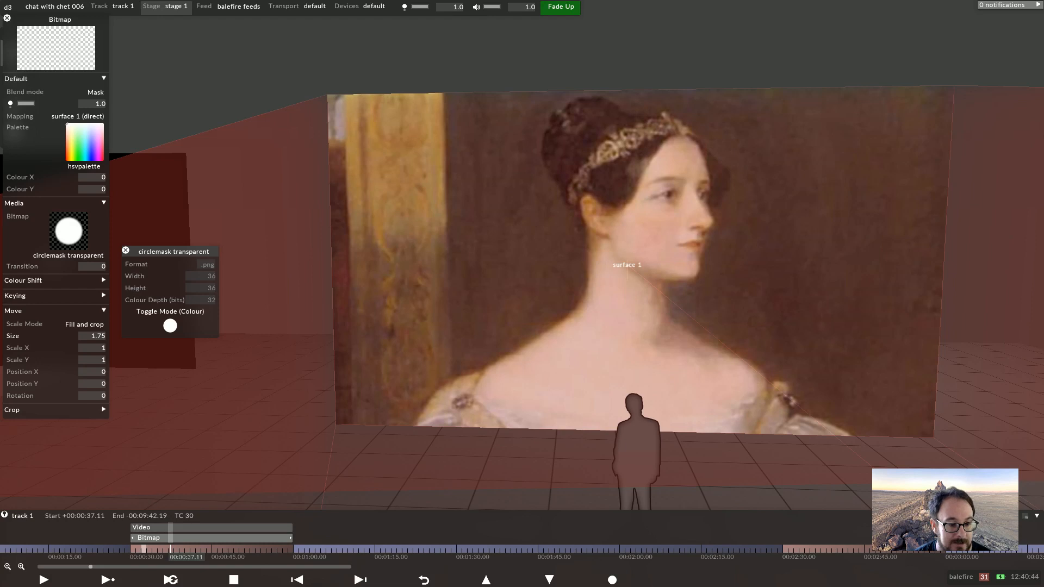
pyautogui.click(132, 550)
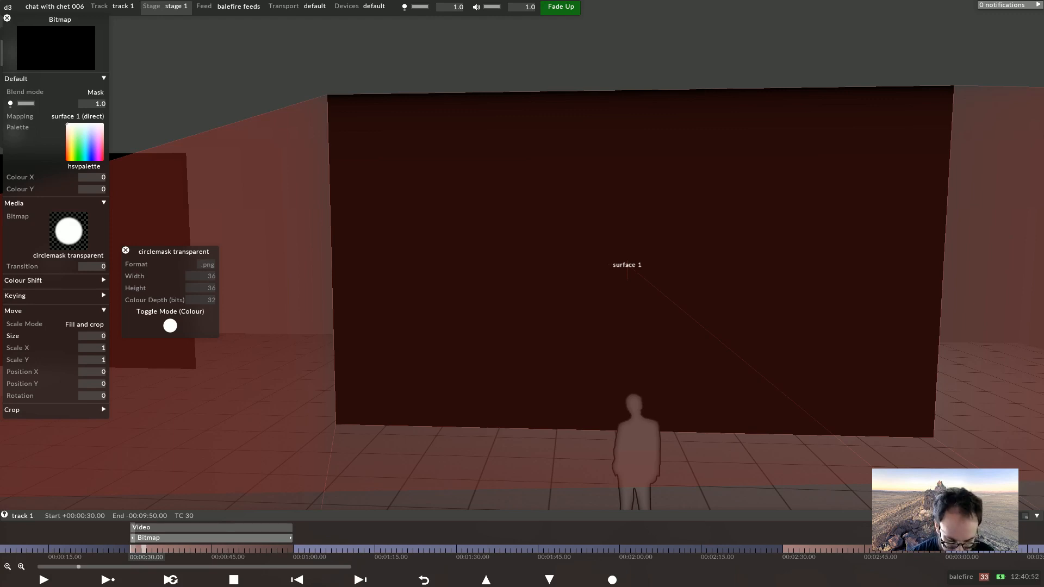
# Add a new Video layer and set its media to george.jpg
pyautogui.hotkey('ctrl', 'l')
pyautogui.write('vi')
pyautogui.press('Return')
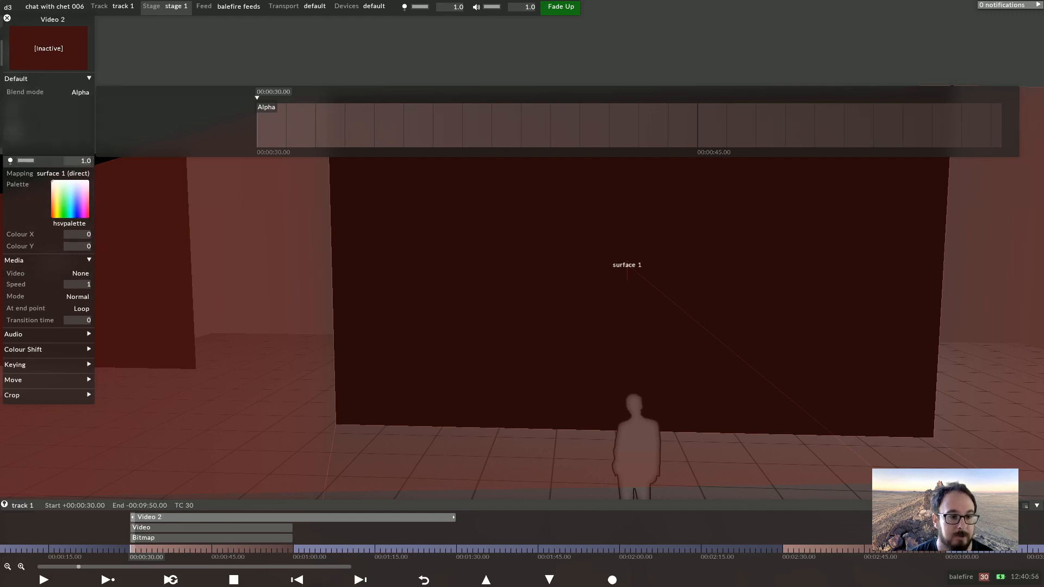
pyautogui.click(79, 274)
pyautogui.click(305, 553)
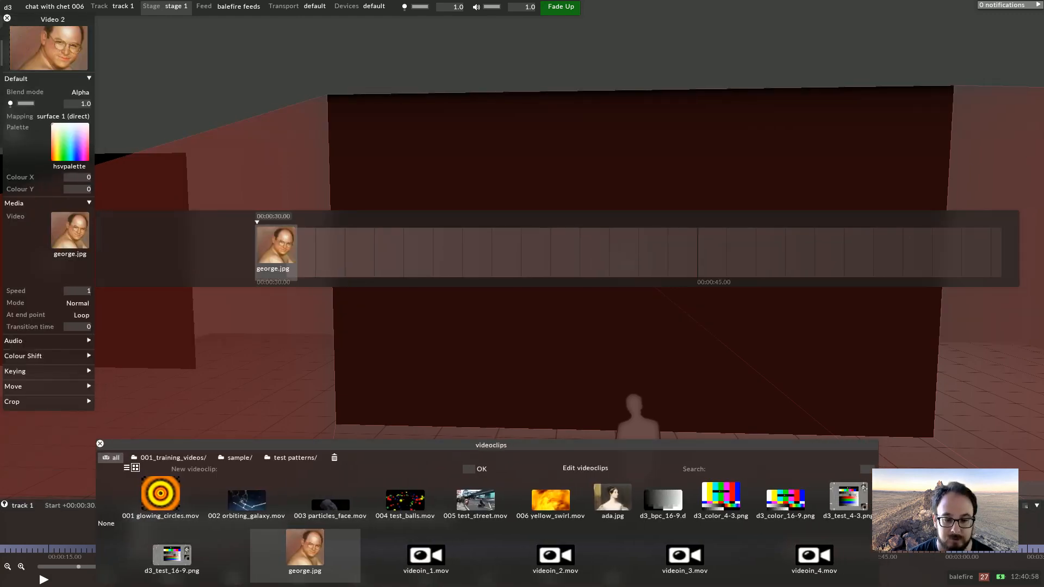
pyautogui.press('Escape')
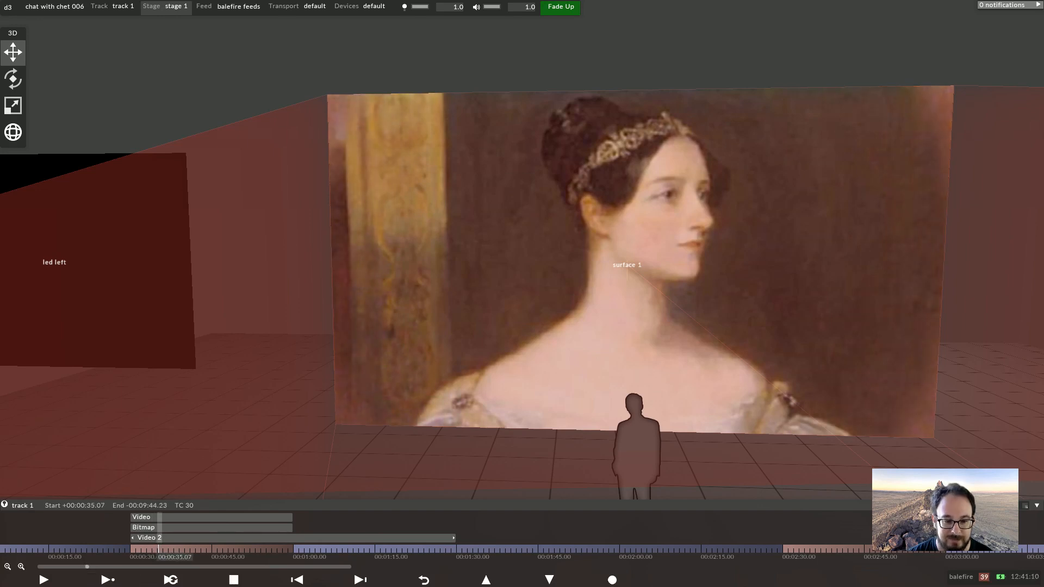
# Scrub the timeline to preview the layers and inspect the Video layer's blend mode
pyautogui.moveTo(161, 549); pyautogui.dragTo(149, 549)
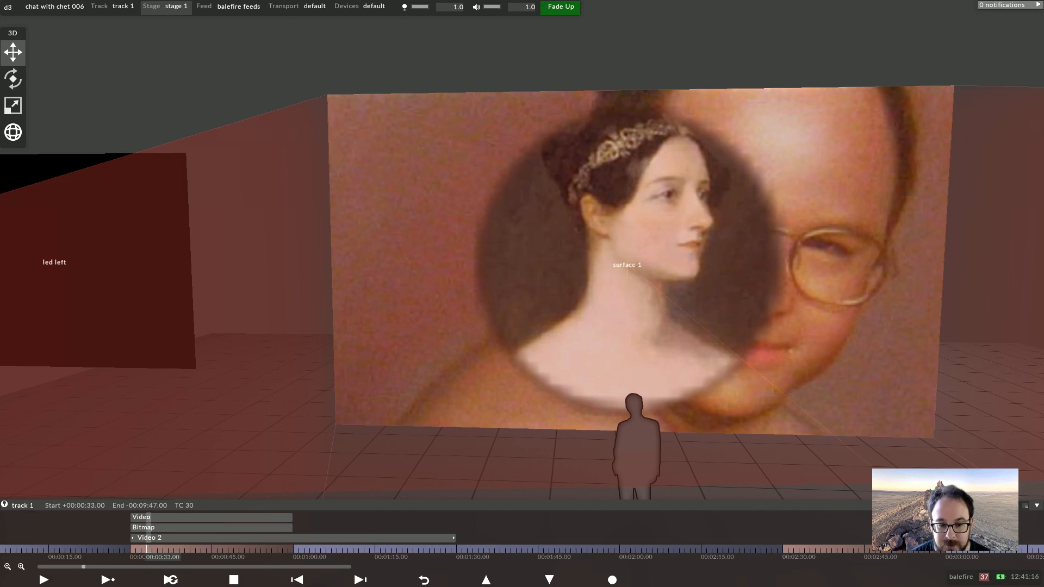
pyautogui.click(234, 579)
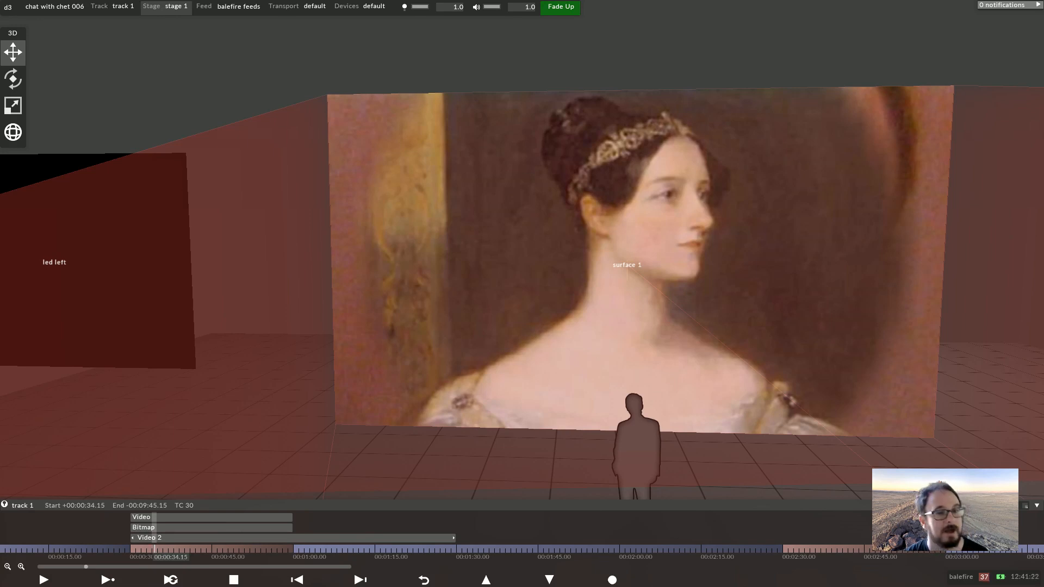
pyautogui.click(133, 549)
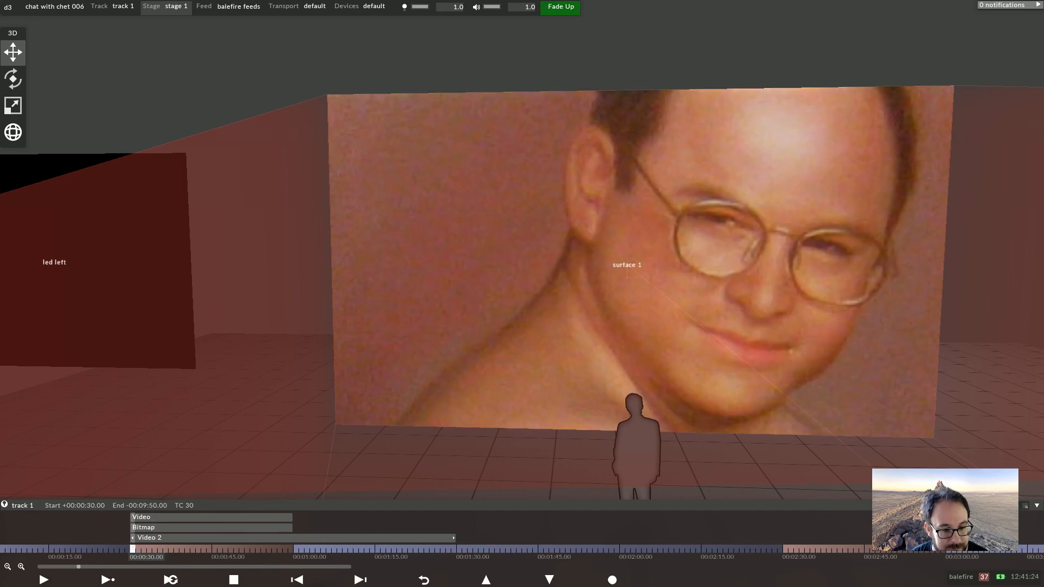
pyautogui.click(143, 517)
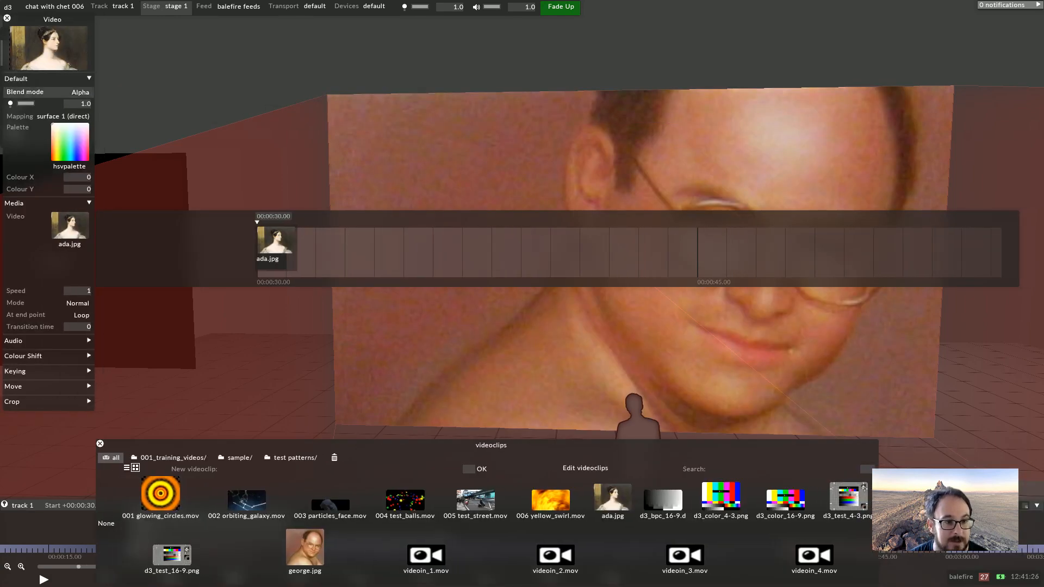
pyautogui.click(25, 93)
pyautogui.press('Delete')
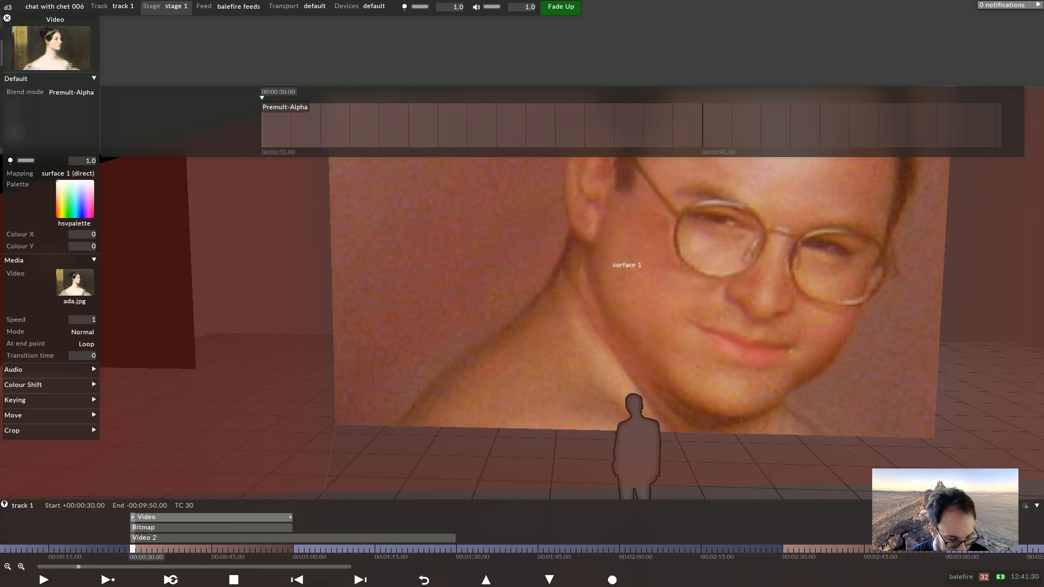
pyautogui.press('Escape')
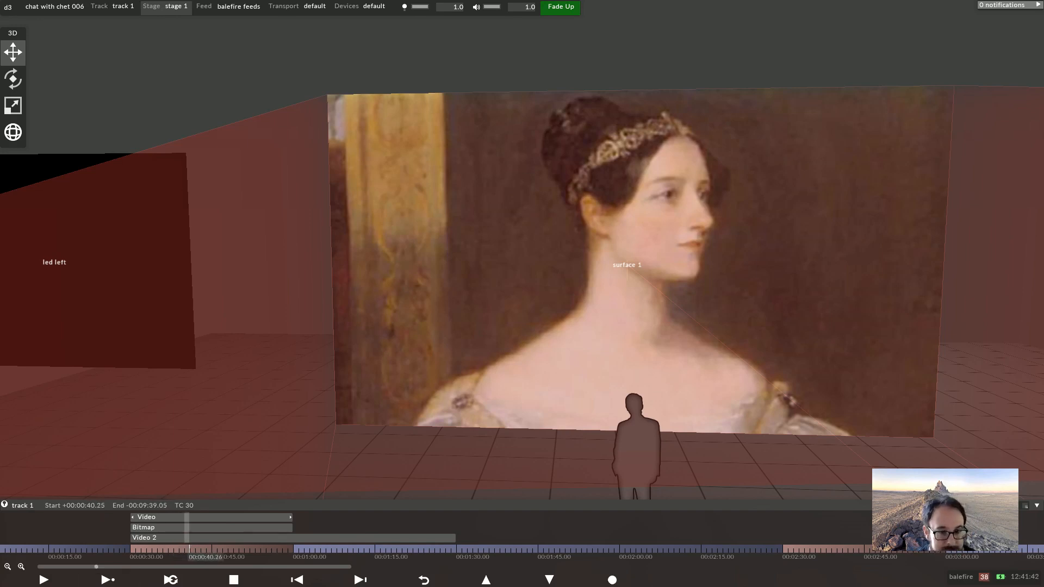
# Delete the starting keyframe of the Bitmap layer's Size animation in the section at 00:00:30
pyautogui.press('space')
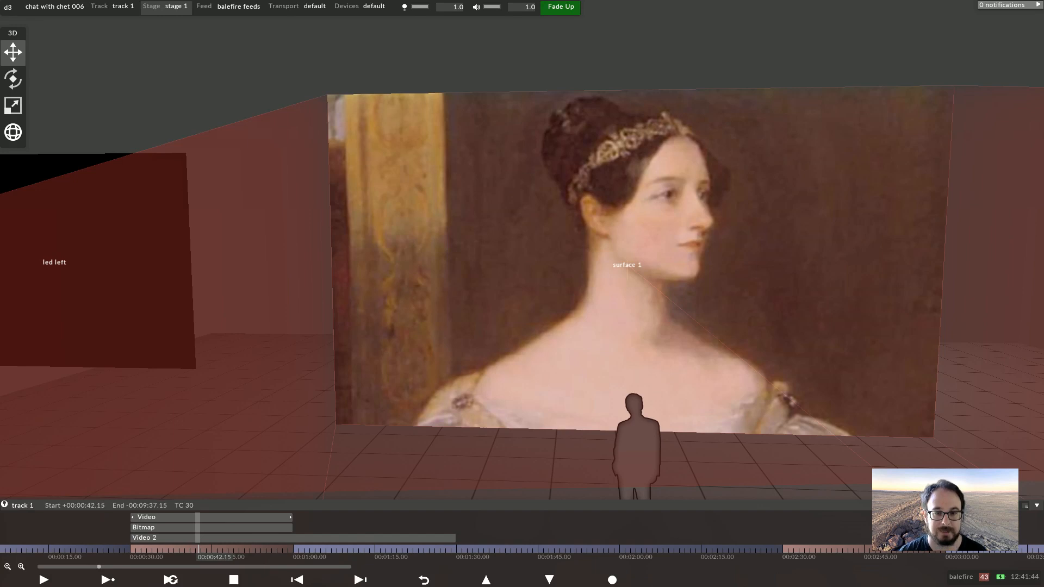
pyautogui.scroll(-5, 522, 259)
pyautogui.scroll(-2, 522, 258)
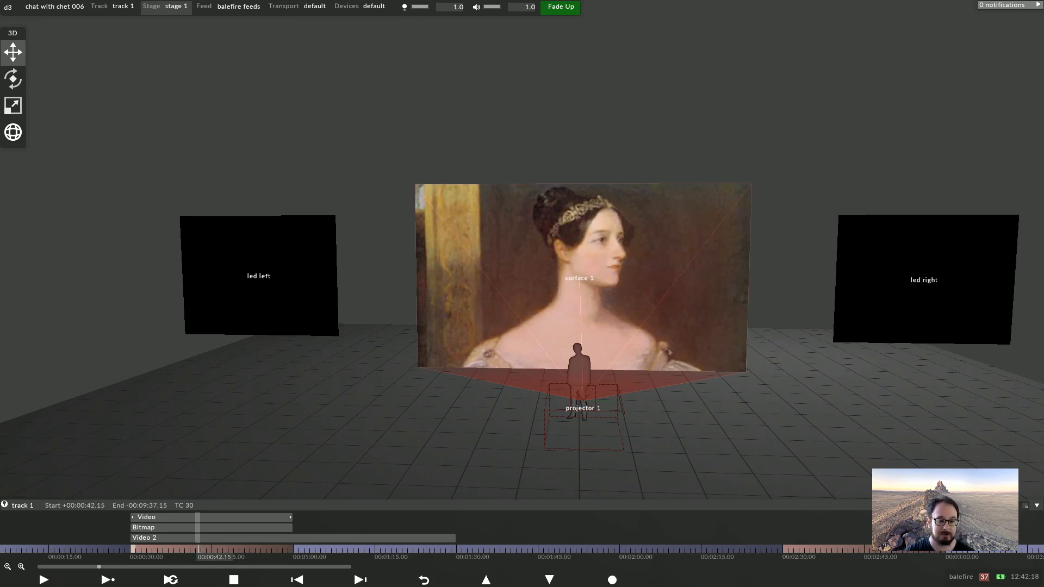
pyautogui.click(133, 549)
pyautogui.click(163, 527)
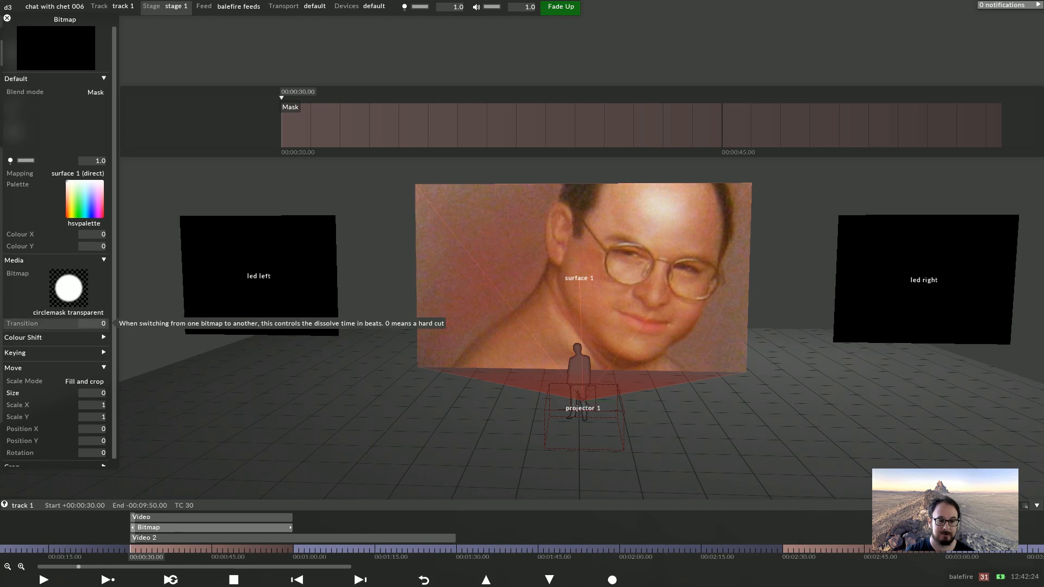
pyautogui.scroll(-1, 103, 434)
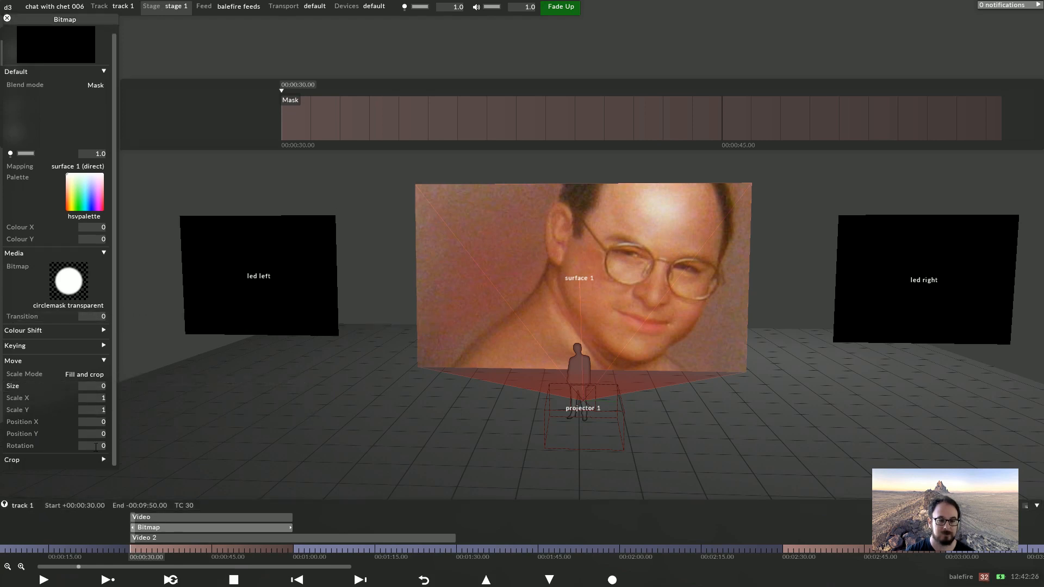
pyautogui.click(56, 460)
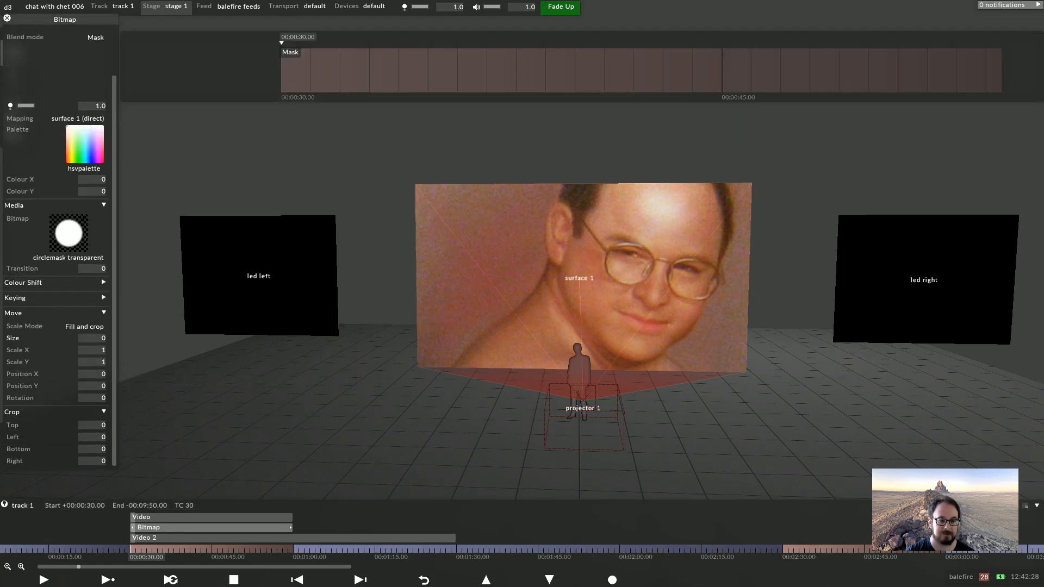
pyautogui.click(55, 411)
pyautogui.click(32, 386)
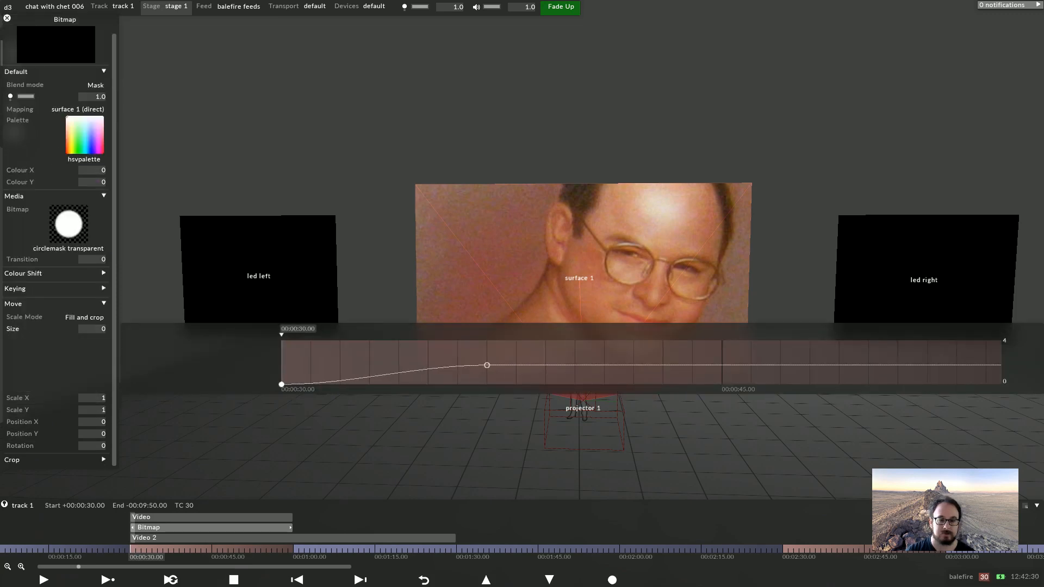
pyautogui.press('Delete')
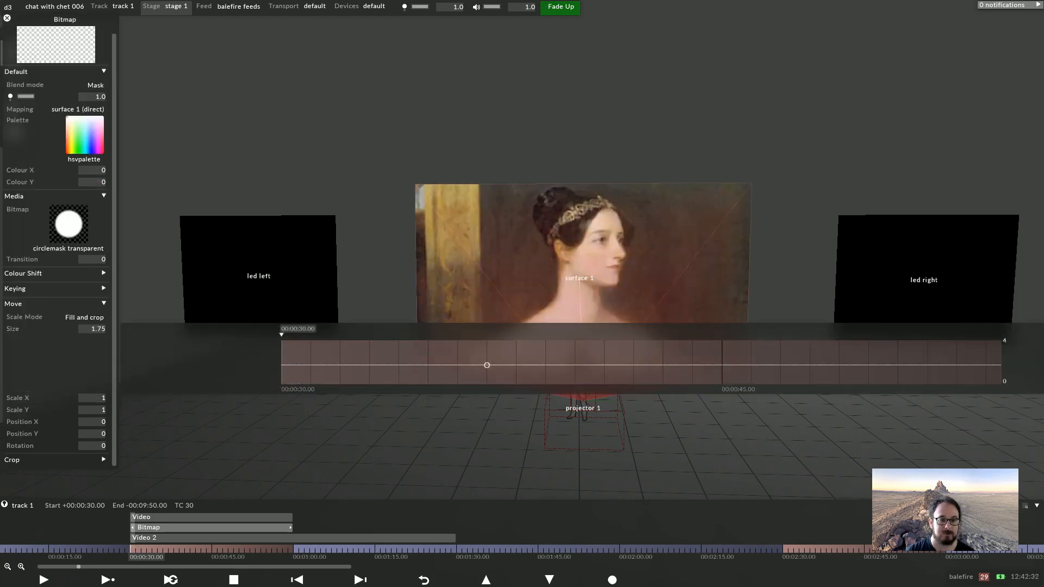
# Create a new SoftEdgeTexture named "softedge mask" as the Bitmap layer's media
pyautogui.click(68, 224)
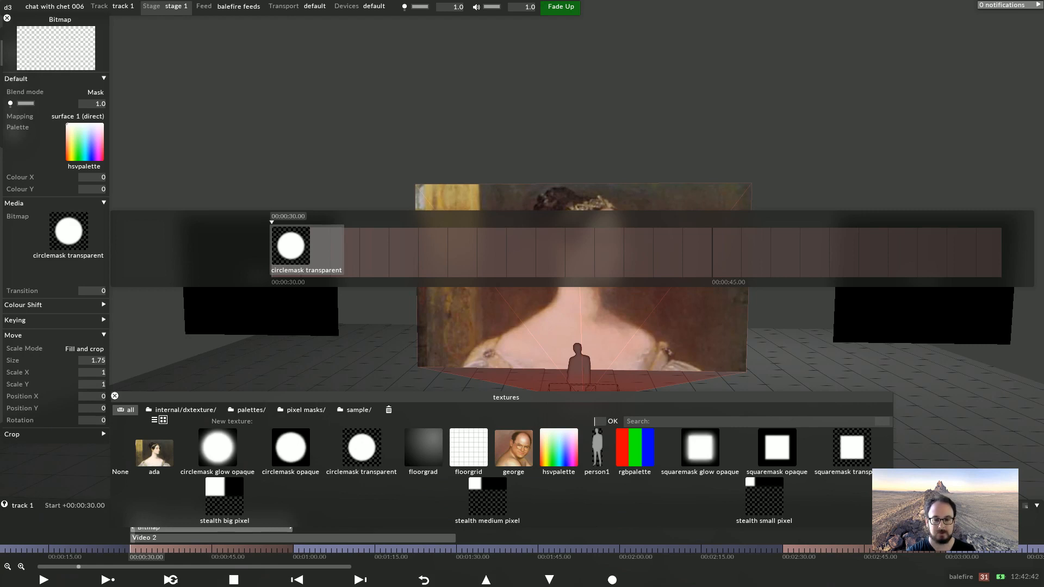
pyautogui.write('softed')
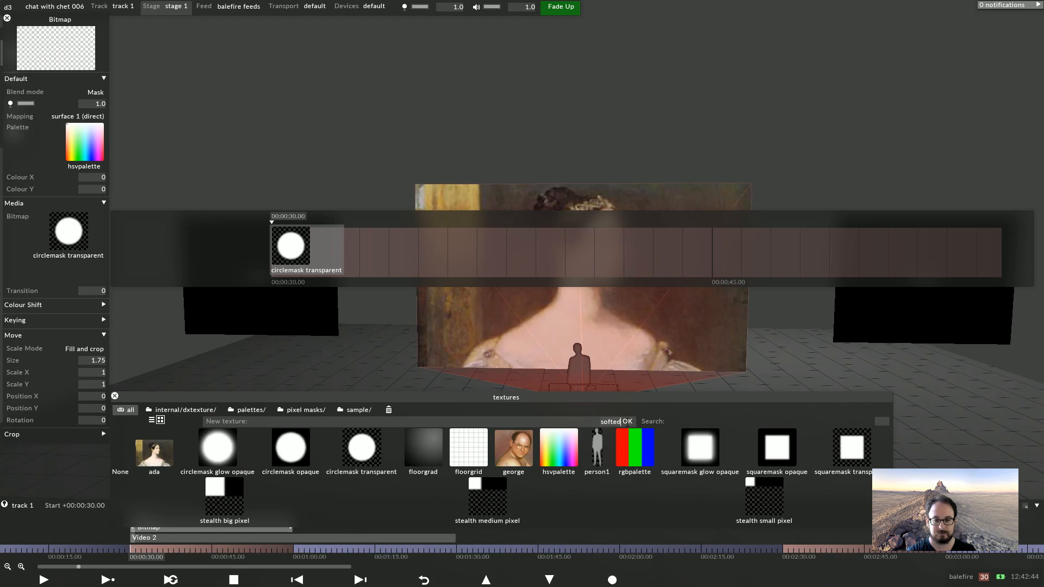
pyautogui.write('ge mask')
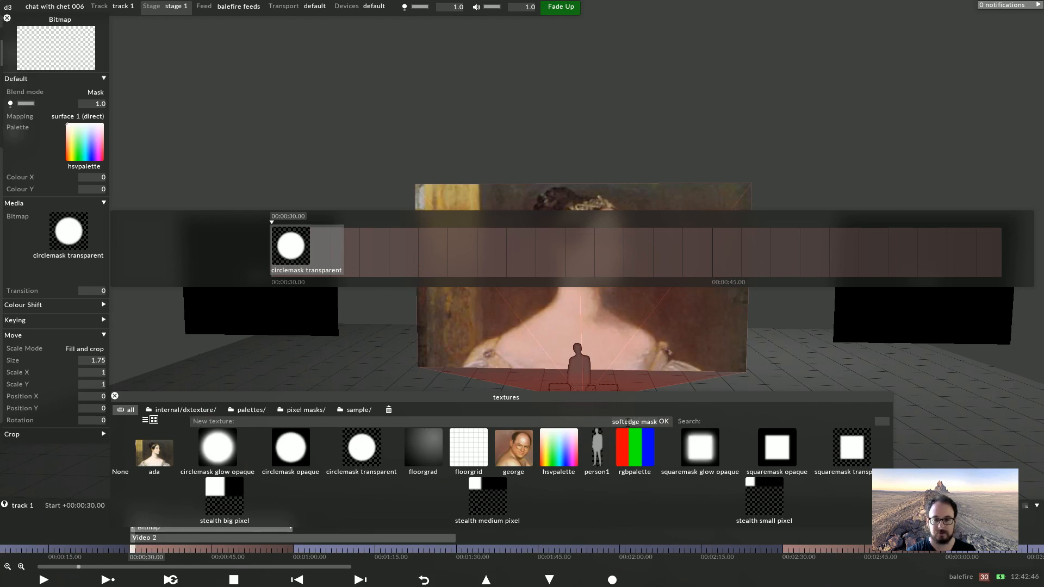
pyautogui.press('Return')
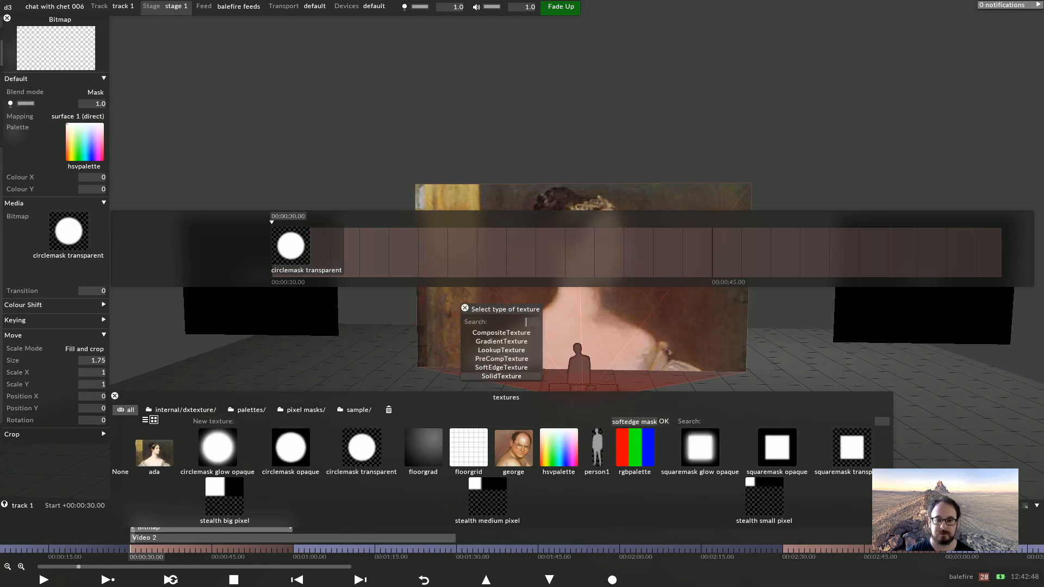
pyautogui.click(501, 367)
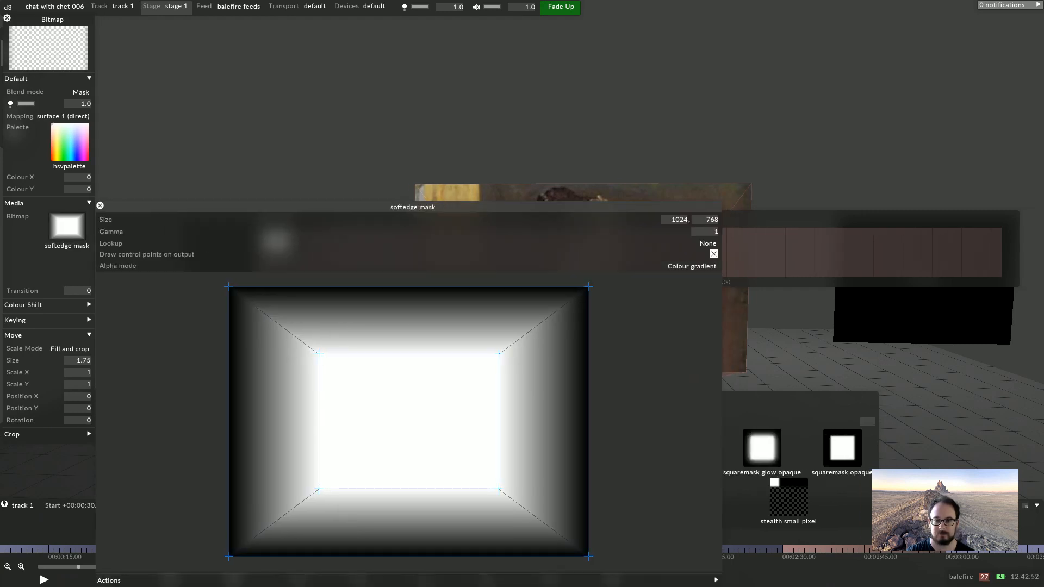
# Reshape the soft-edge mask by moving its upper-right outer and inner corner control points
pyautogui.scroll(-2, 810, 376)
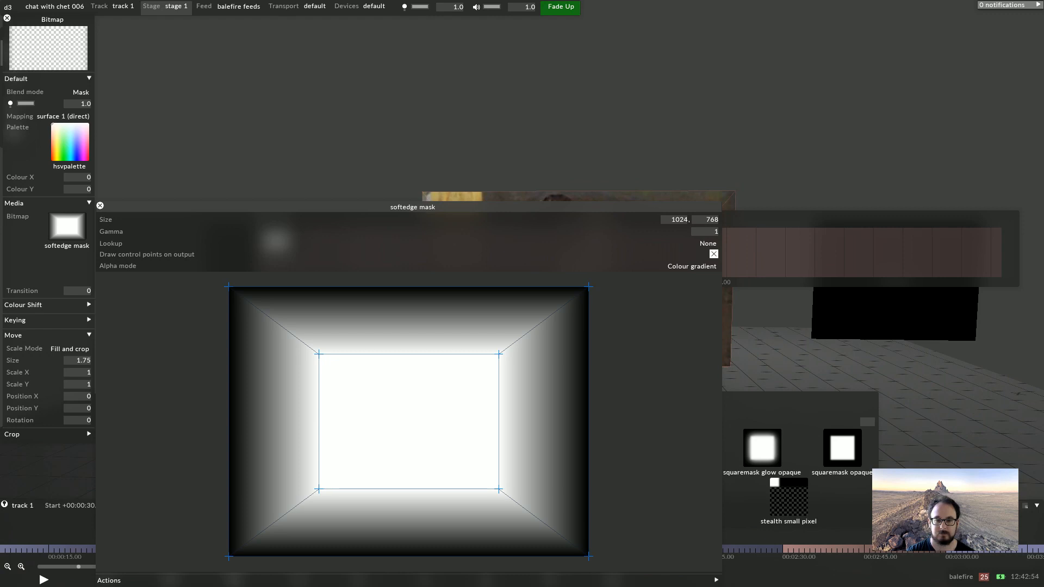
pyautogui.moveTo(588, 286); pyautogui.dragTo(555, 312)
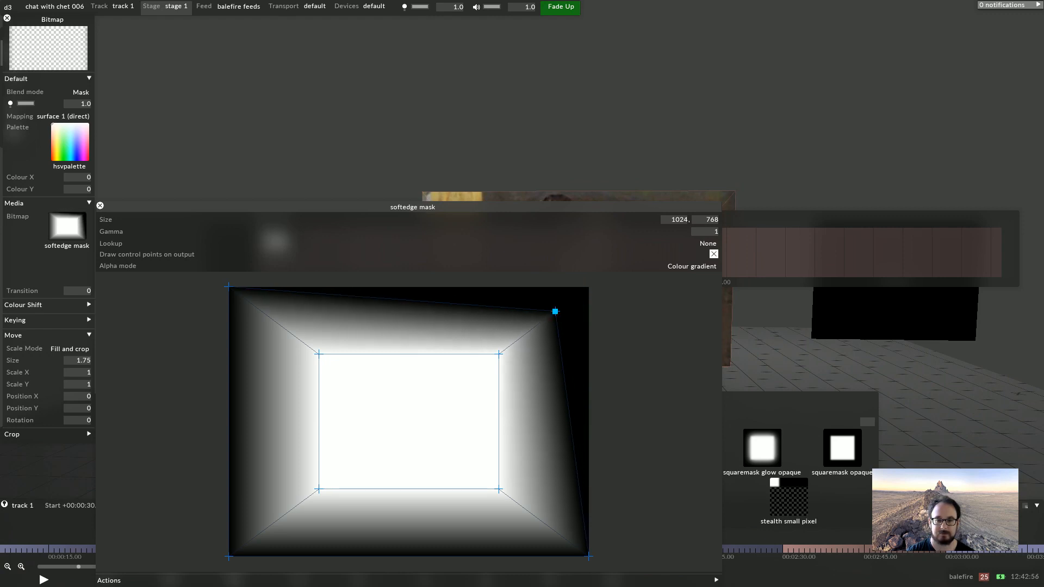
pyautogui.moveTo(500, 357); pyautogui.dragTo(500, 350)
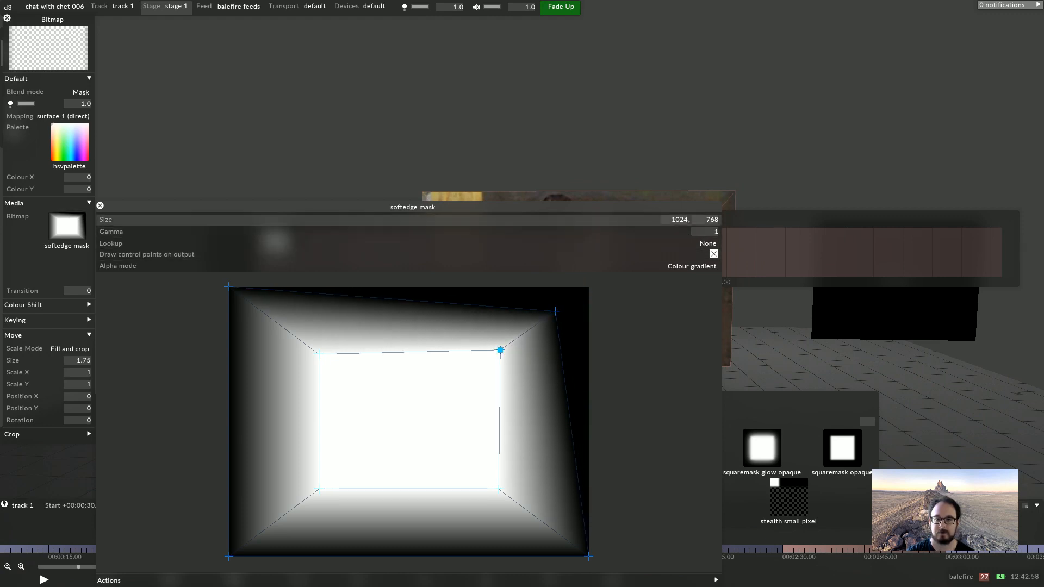
# Set the softedge mask's size to 1920 by 1080 pixels
pyautogui.click(673, 217)
pyautogui.write('1920')
pyautogui.press('Return')
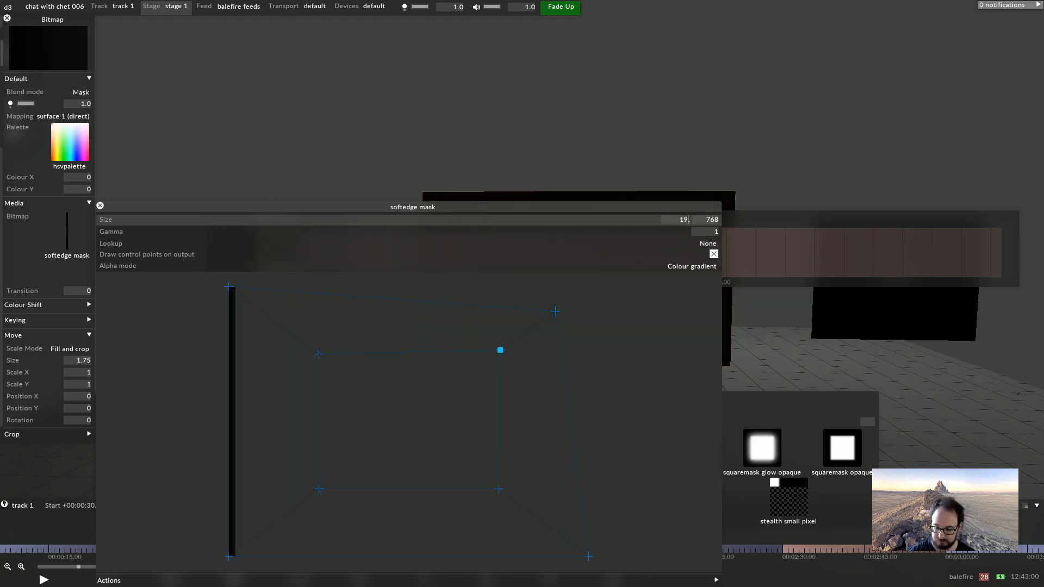
pyautogui.click(712, 219)
pyautogui.write('1080')
pyautogui.press('Return')
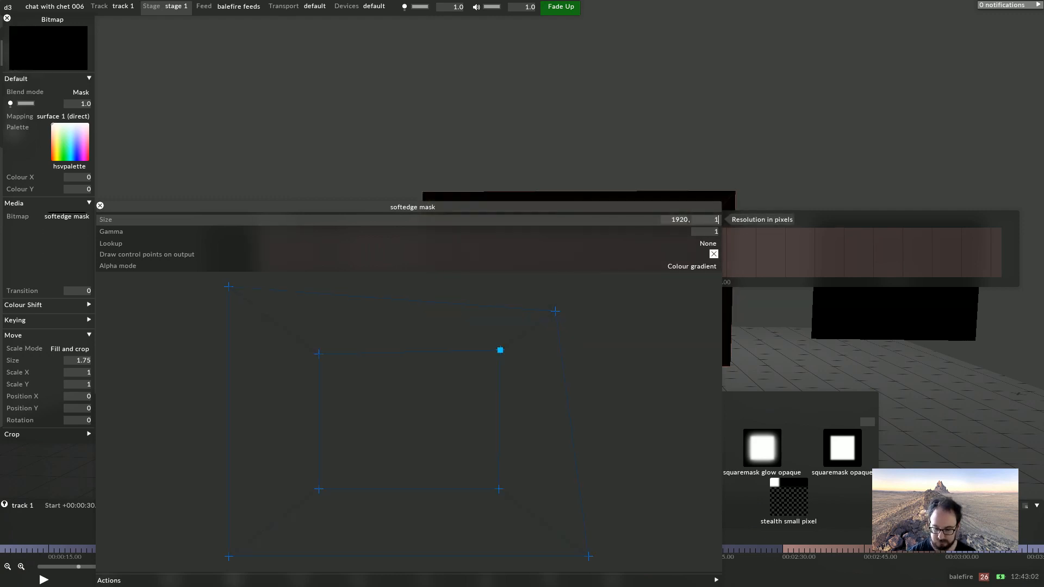
# Nudge the mask's height value with the keyboard and close the texture editor
pyautogui.click(710, 219)
pyautogui.press('Down')
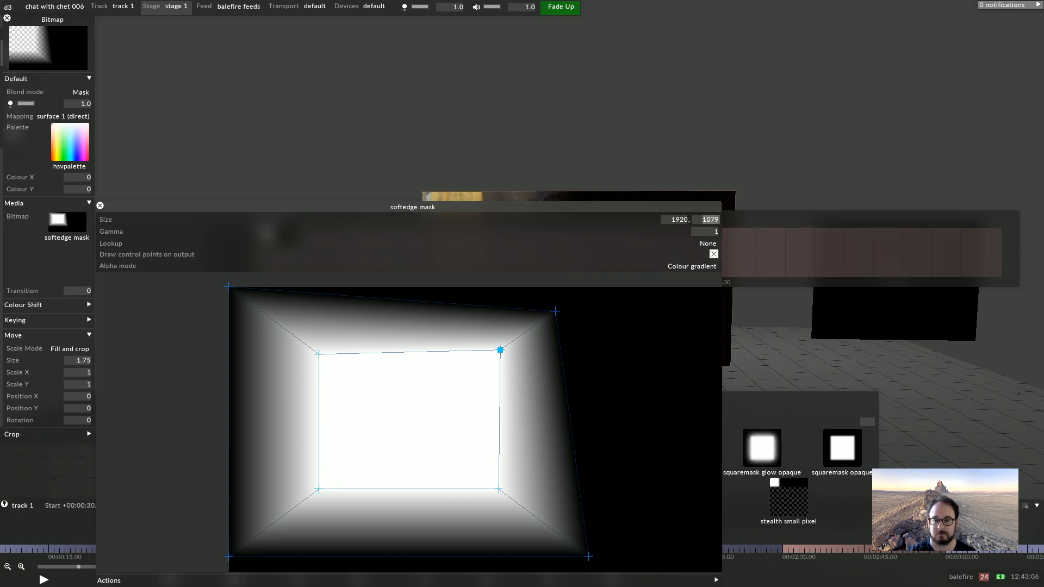
pyautogui.press('Tab')
pyautogui.press('Tab')
pyautogui.press('Return')
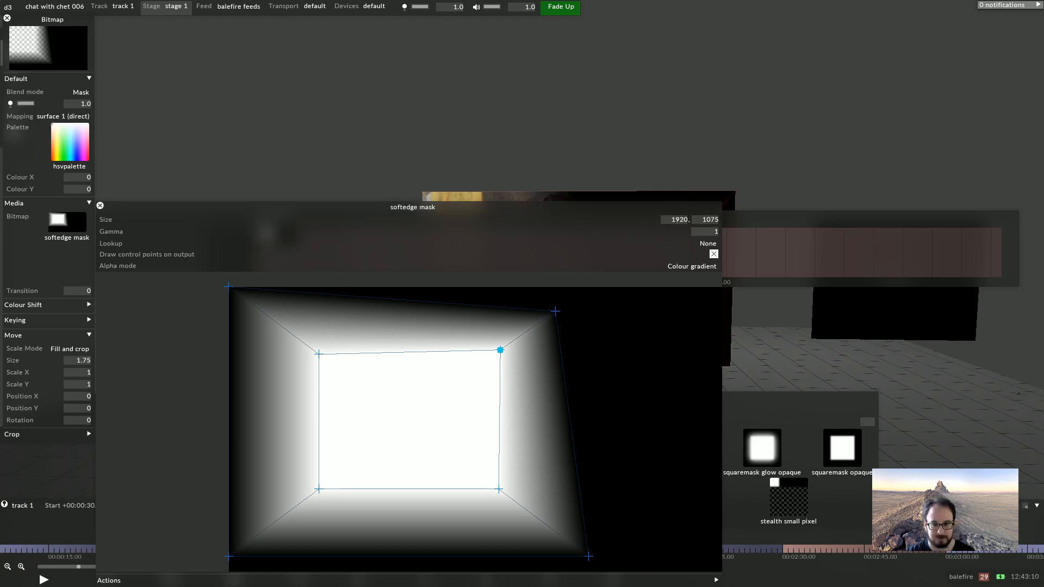
pyautogui.press('Escape')
# Reopen the softedge mask editor from the Bitmap layer and set its height to 1080
pyautogui.scroll(-1, 522, 294)
pyautogui.scroll(5, 522, 293)
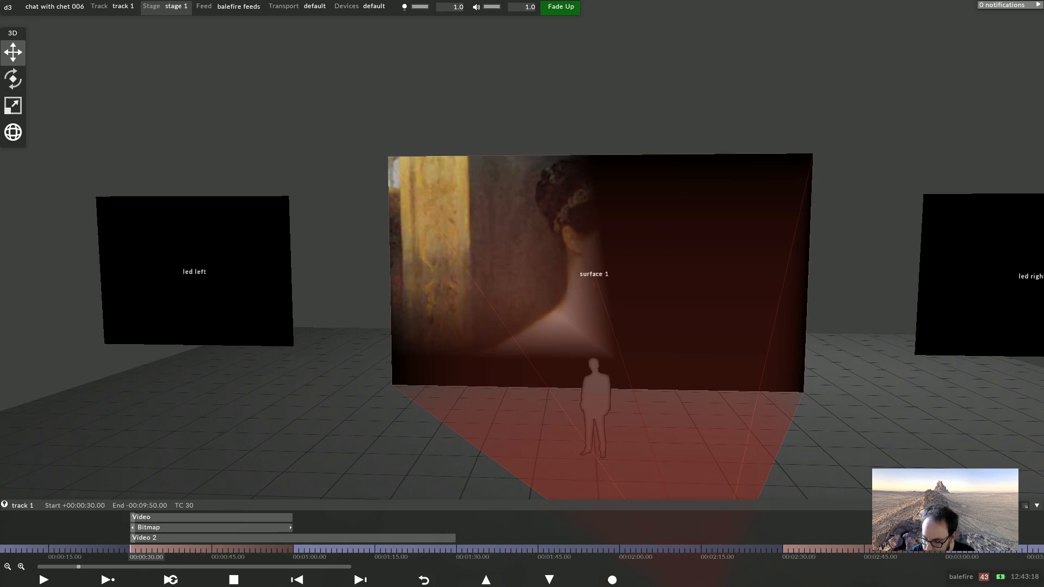
pyautogui.scroll(-2, 522, 261)
pyautogui.moveTo(924, 375); pyautogui.dragTo(1012, 374)
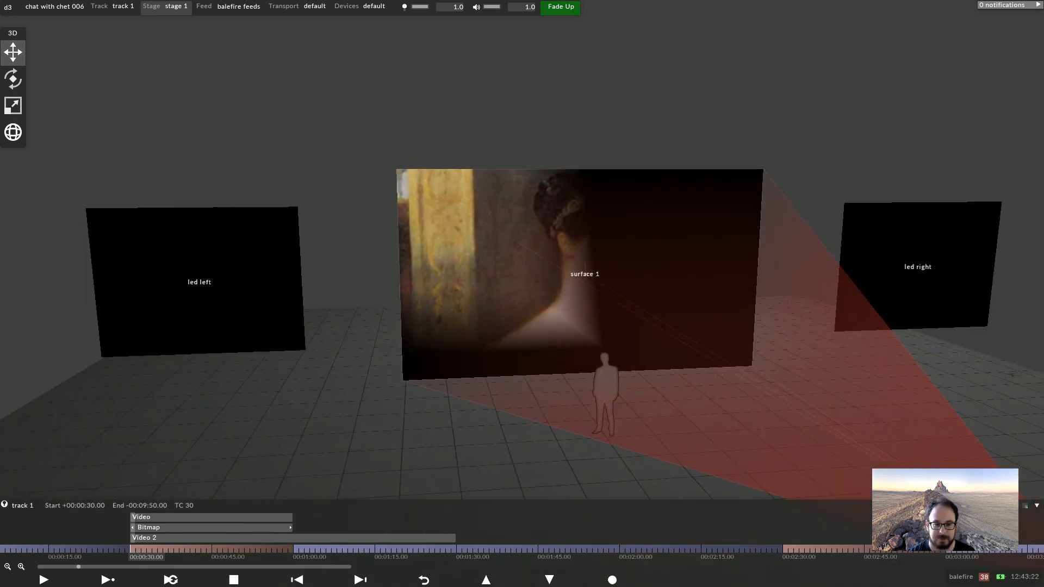
pyautogui.rightClick(165, 528)
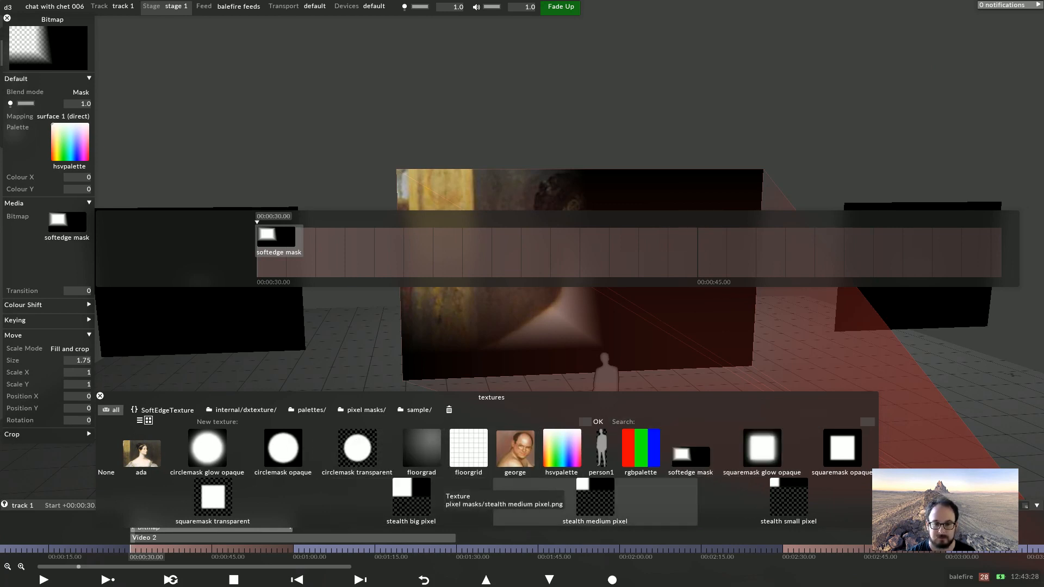
pyautogui.rightClick(67, 221)
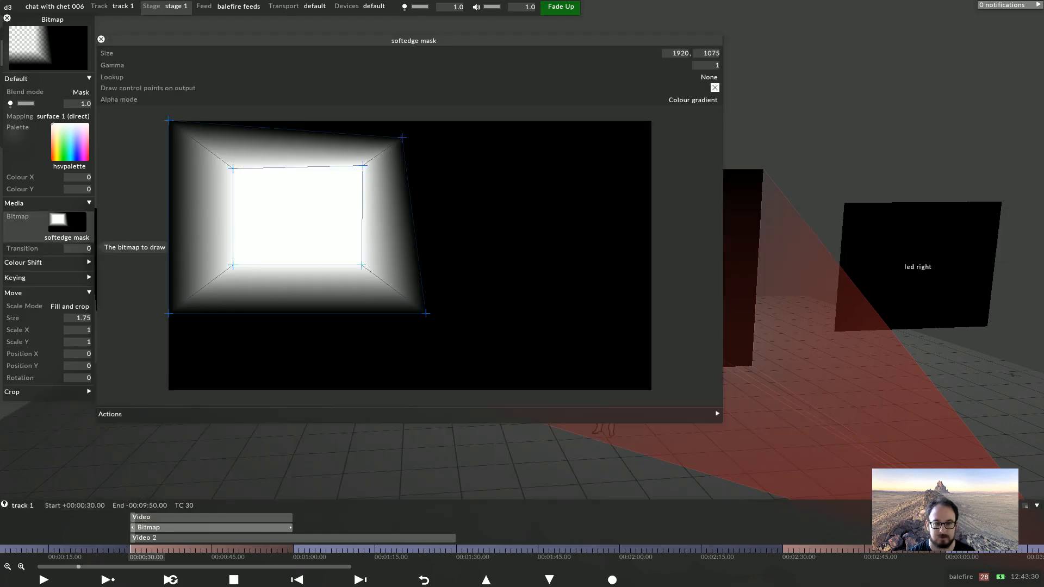
pyautogui.click(711, 52)
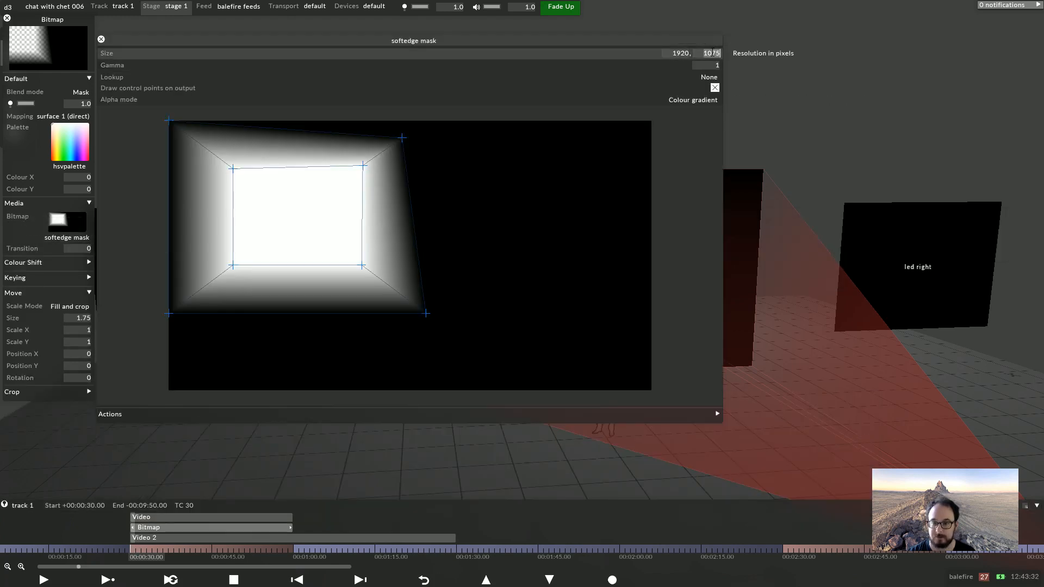
pyautogui.write('1080')
pyautogui.press('Return')
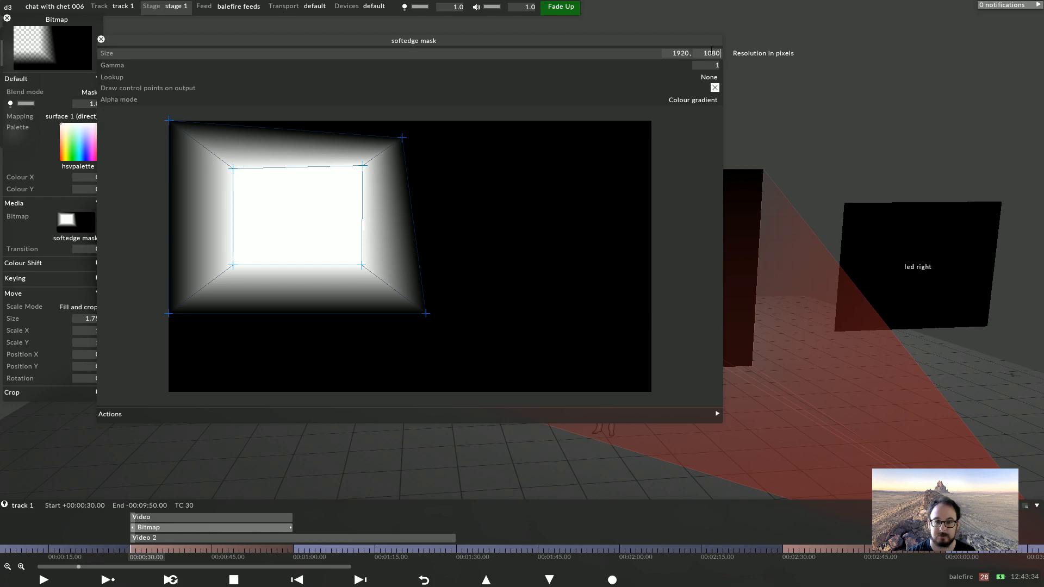
# Drag the softedge mask's control points into an irregular pentagon shape and close the editor
pyautogui.moveTo(343, 240); pyautogui.dragTo(487, 354)
pyautogui.moveTo(362, 266); pyautogui.dragTo(369, 327)
pyautogui.click(366, 242)
pyautogui.moveTo(368, 242); pyautogui.dragTo(492, 256)
pyautogui.moveTo(344, 121); pyautogui.dragTo(429, 170)
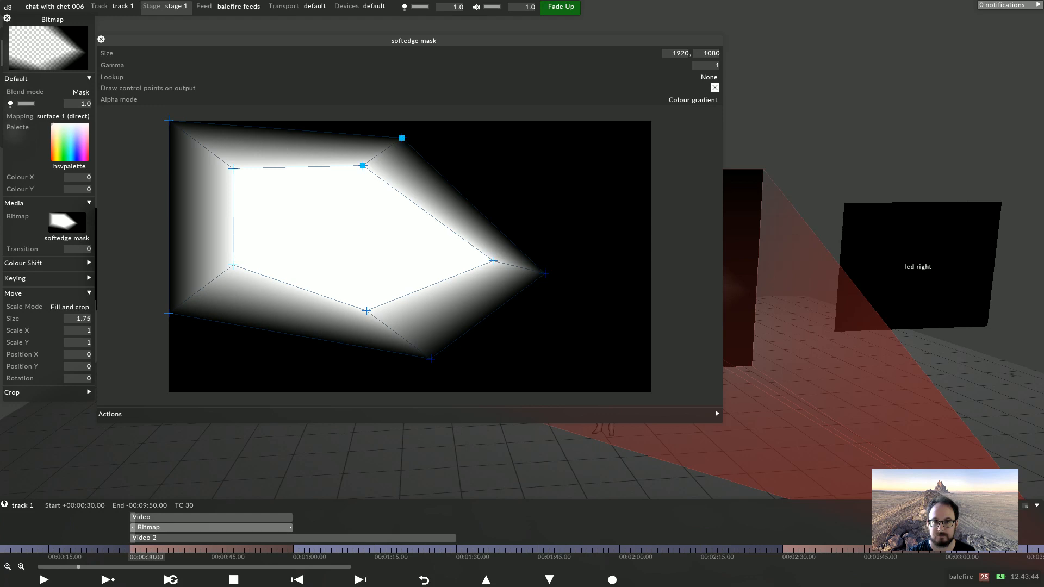
pyautogui.moveTo(364, 166); pyautogui.dragTo(472, 159)
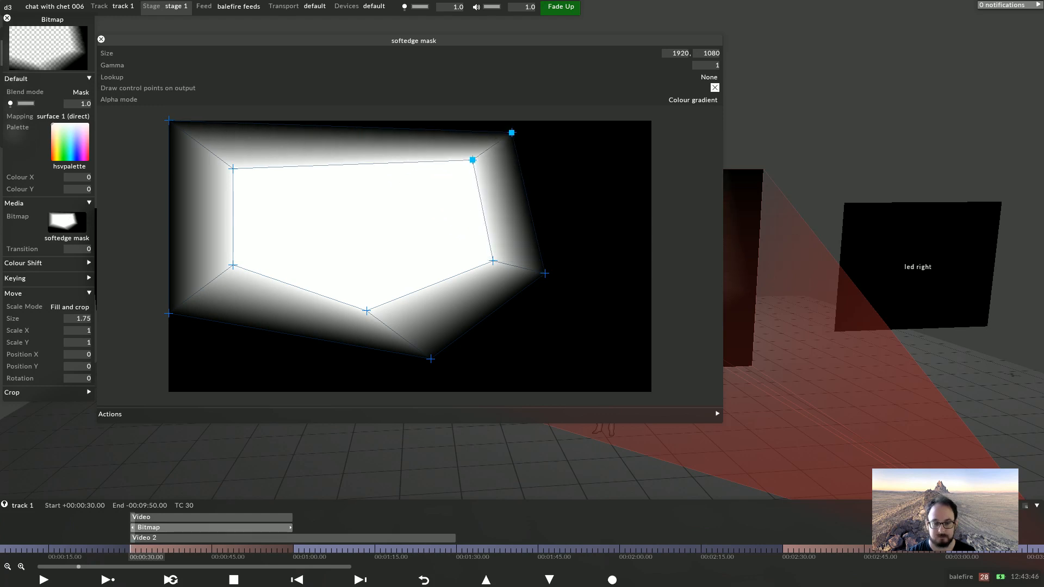
pyautogui.press('Escape')
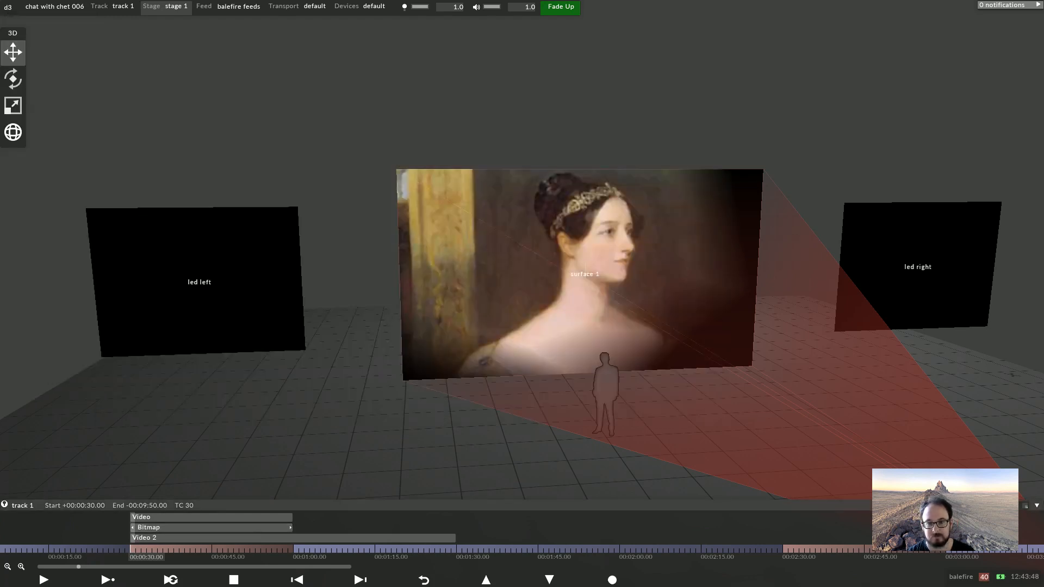
# Extend the Bitmap layer on the timeline to about 00:01:30
pyautogui.moveTo(1012, 374); pyautogui.dragTo(832, 399)
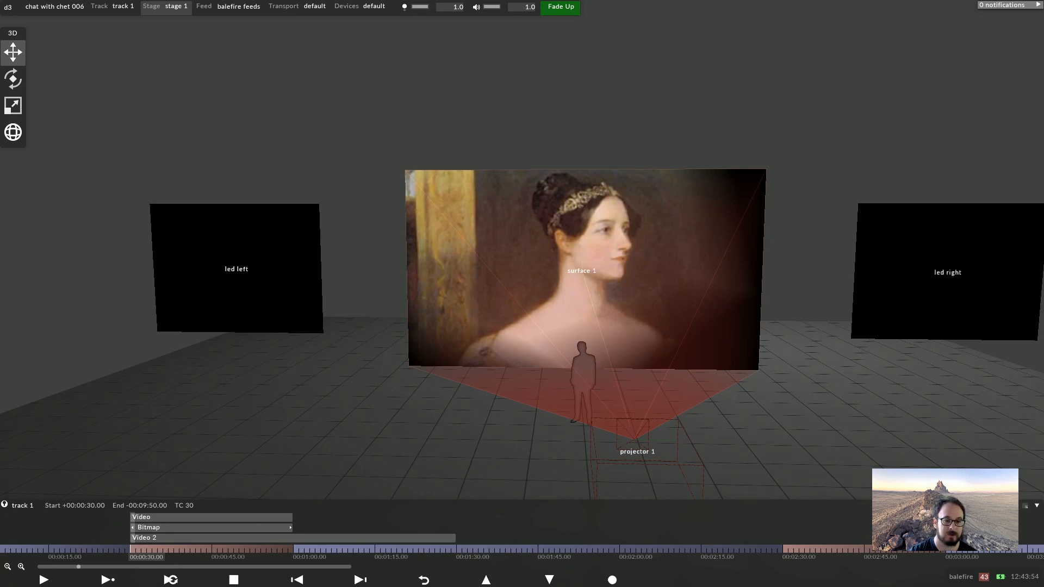
pyautogui.moveTo(292, 528); pyautogui.dragTo(458, 525)
pyautogui.rightClick(458, 525)
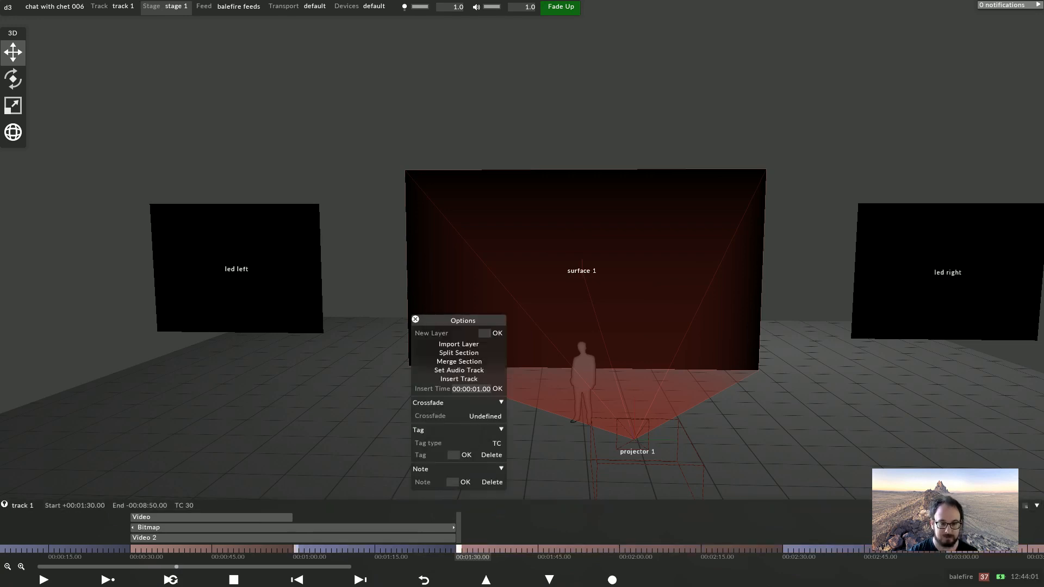
pyautogui.click(296, 528)
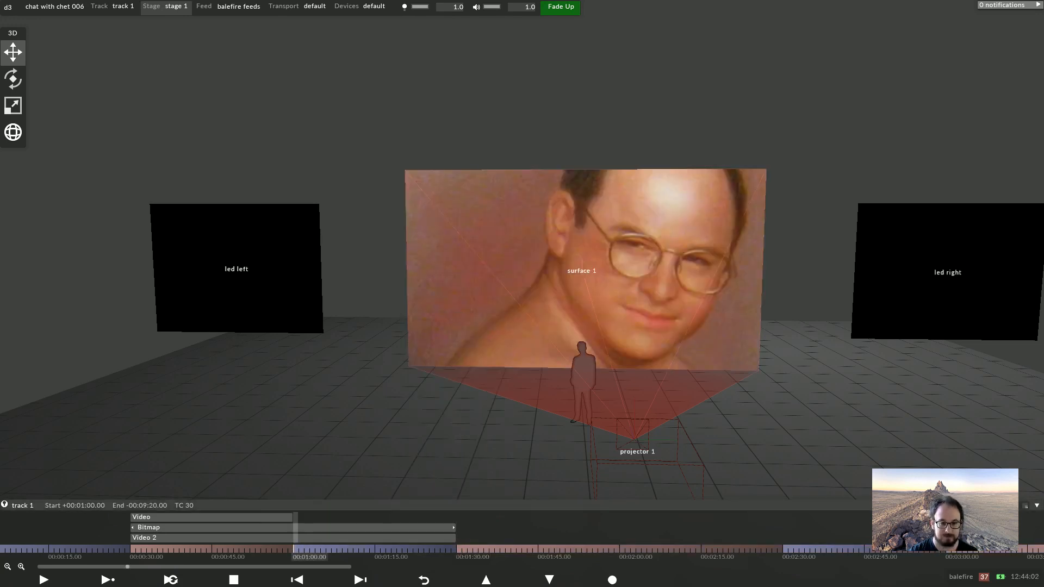
# Set the Bitmap layer's Size keyframe to 1 at 00:01:00
pyautogui.rightClick(297, 527)
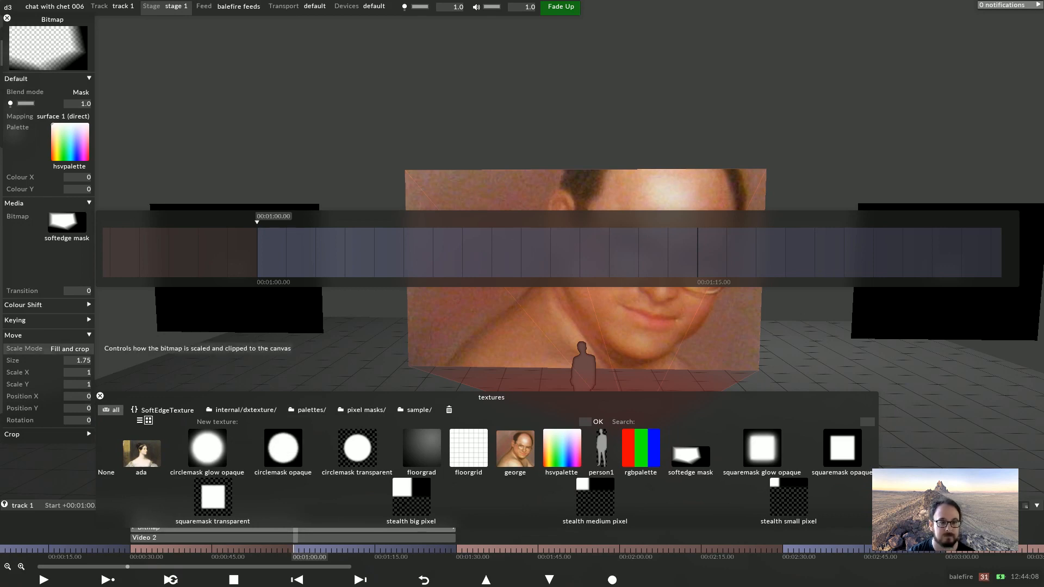
pyautogui.click(46, 335)
pyautogui.click(46, 335)
pyautogui.click(78, 361)
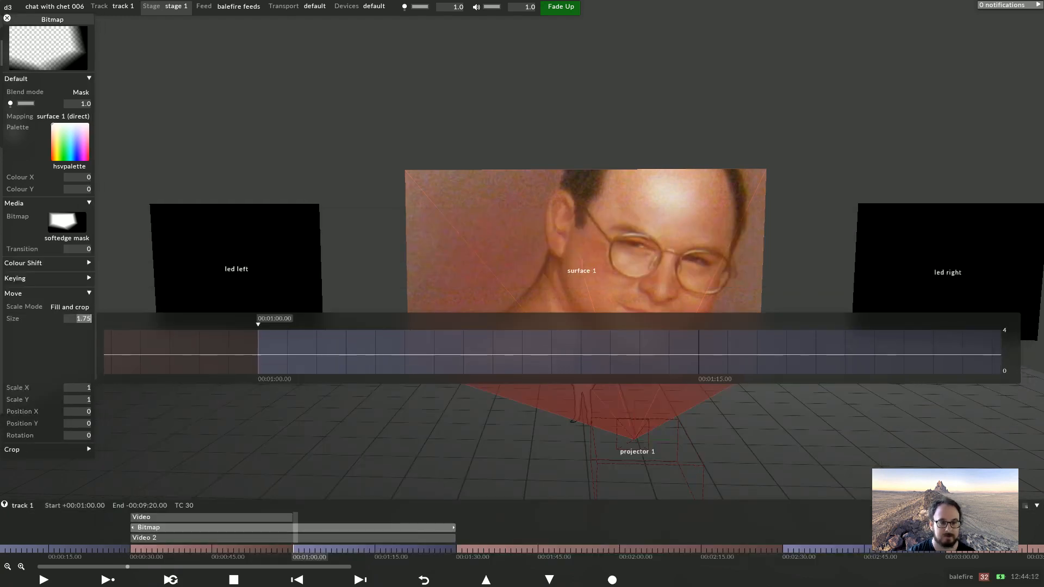
pyautogui.write('1')
pyautogui.press('Return')
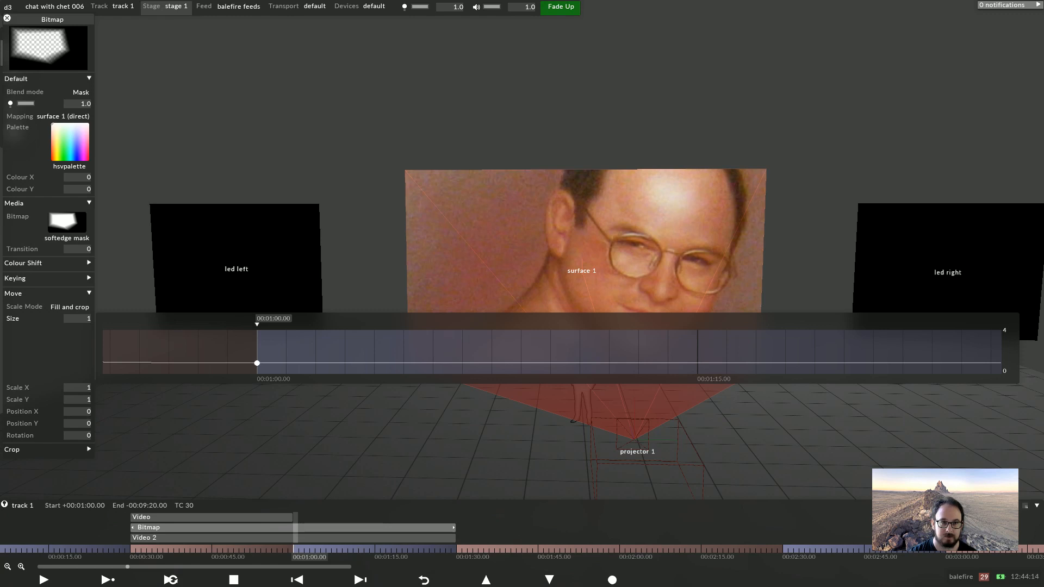
pyautogui.rightClick(259, 353)
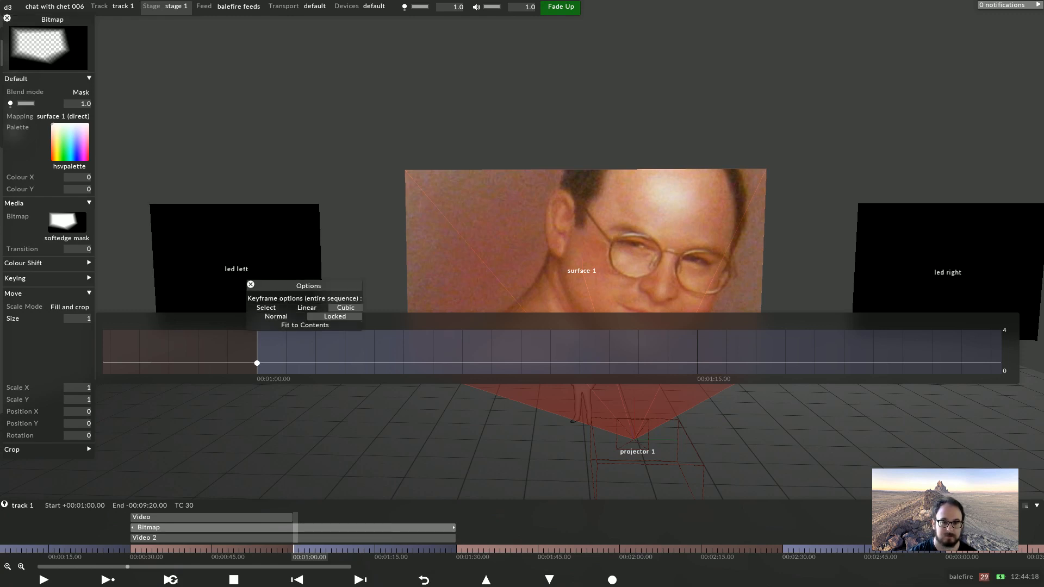
pyautogui.rightClick(257, 363)
pyautogui.click(291, 304)
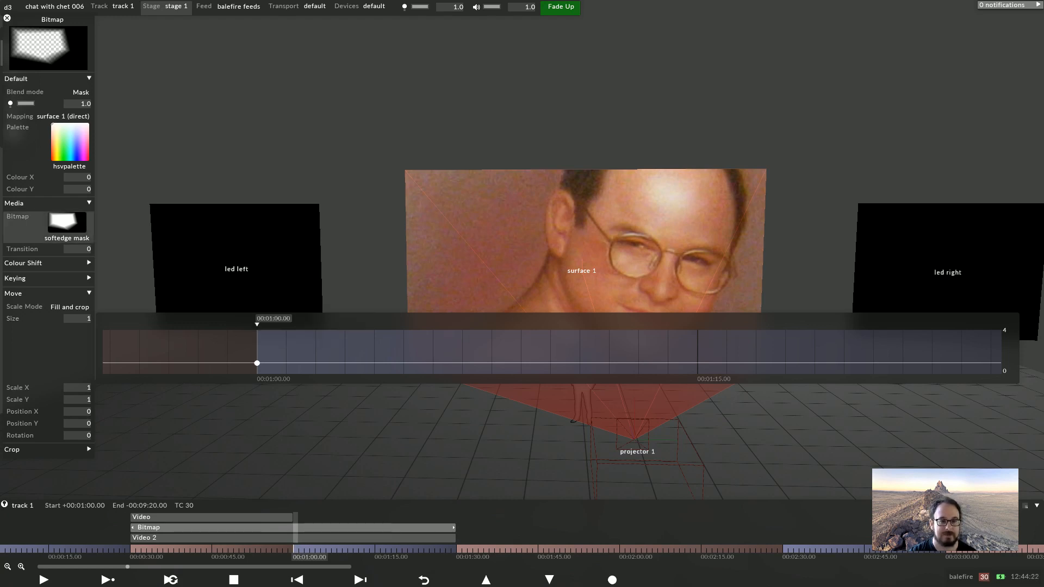
# At 00:01:00, switch the Bitmap layer's mask to circlemask transparent and set its Transition to 5
pyautogui.click(67, 221)
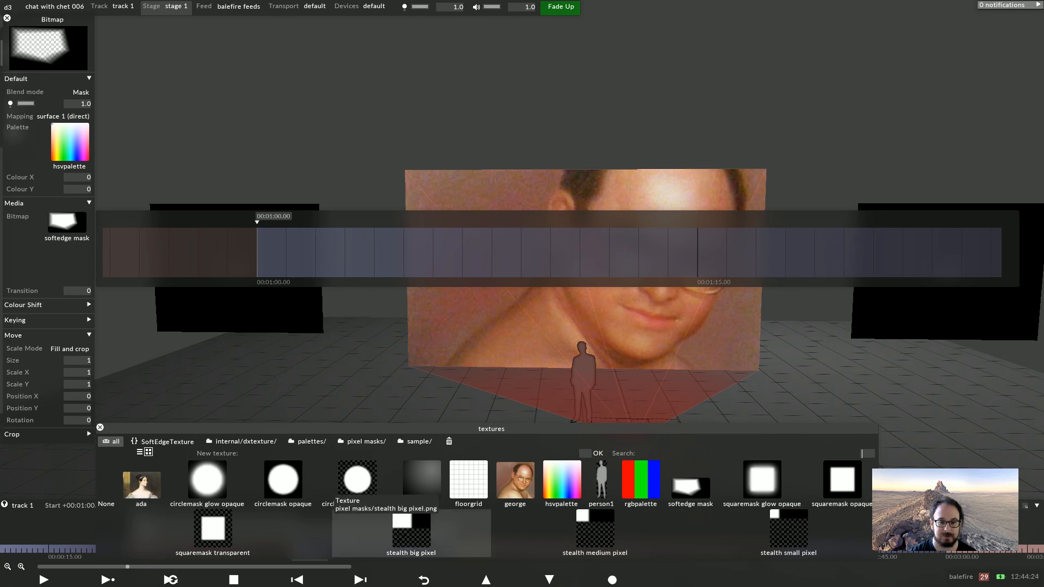
pyautogui.click(356, 479)
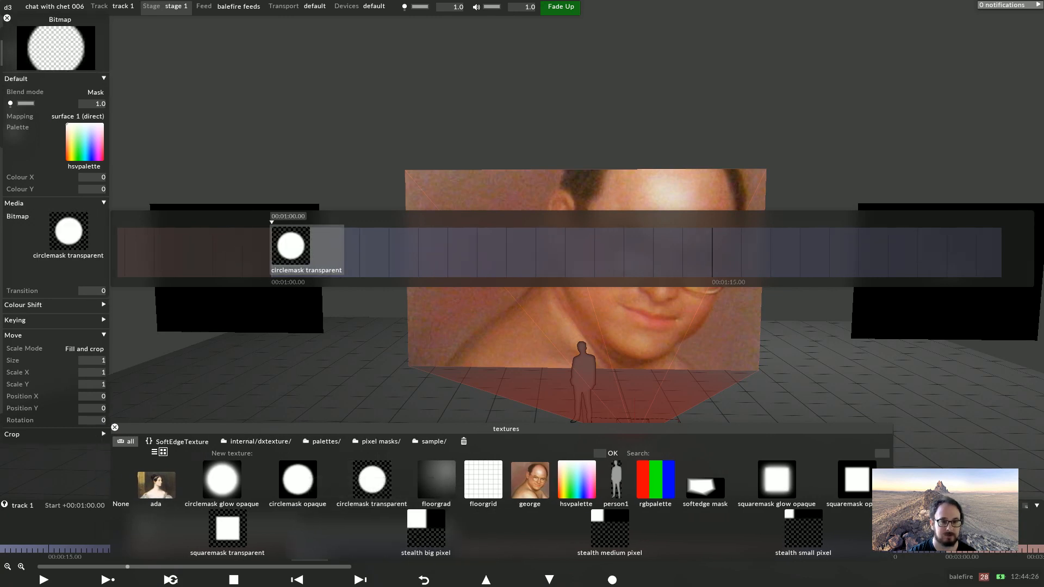
pyautogui.click(91, 290)
pyautogui.write('5')
pyautogui.press('Return')
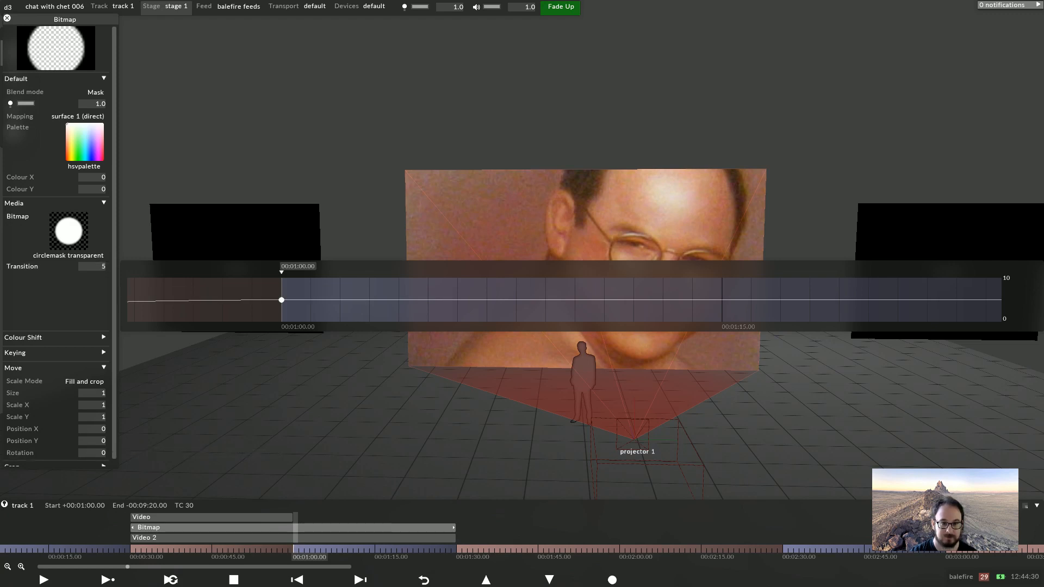
# Delete the Bitmap layer's Transition keyframes before 00:01:00
pyautogui.click(284, 549)
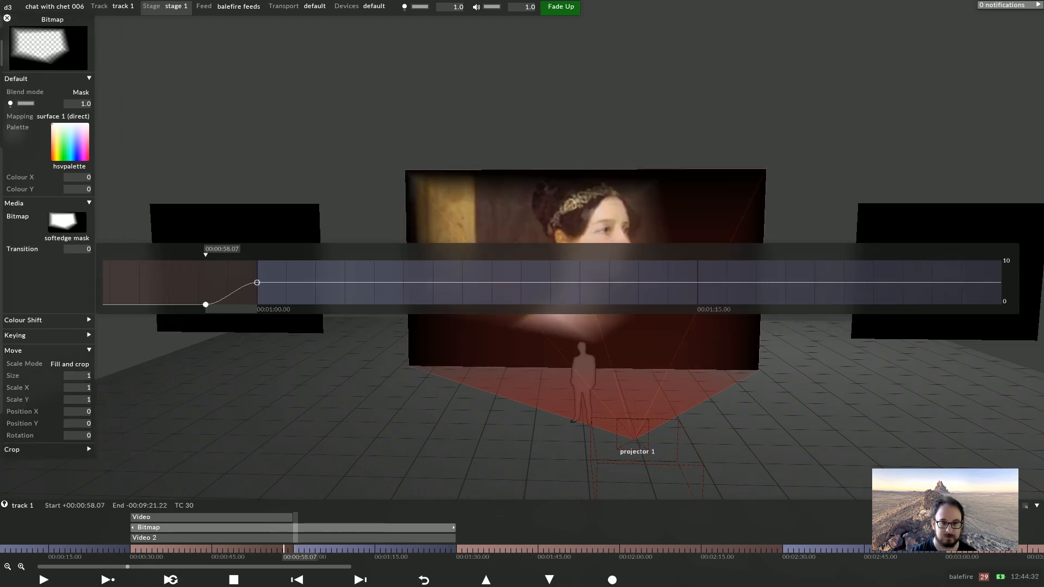
pyautogui.press('Delete')
pyautogui.click(257, 282)
pyautogui.rightClick(258, 282)
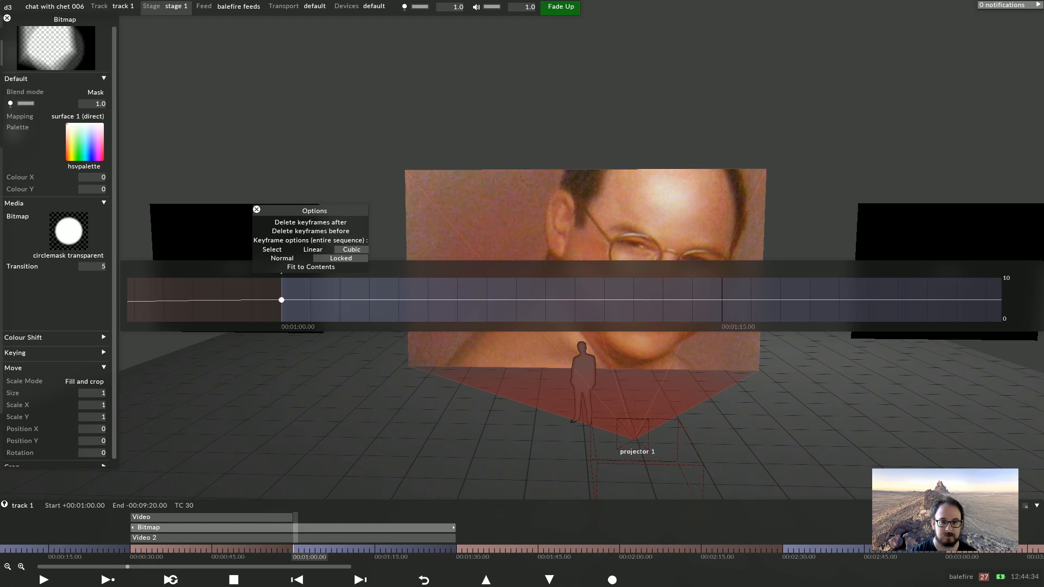
pyautogui.click(311, 231)
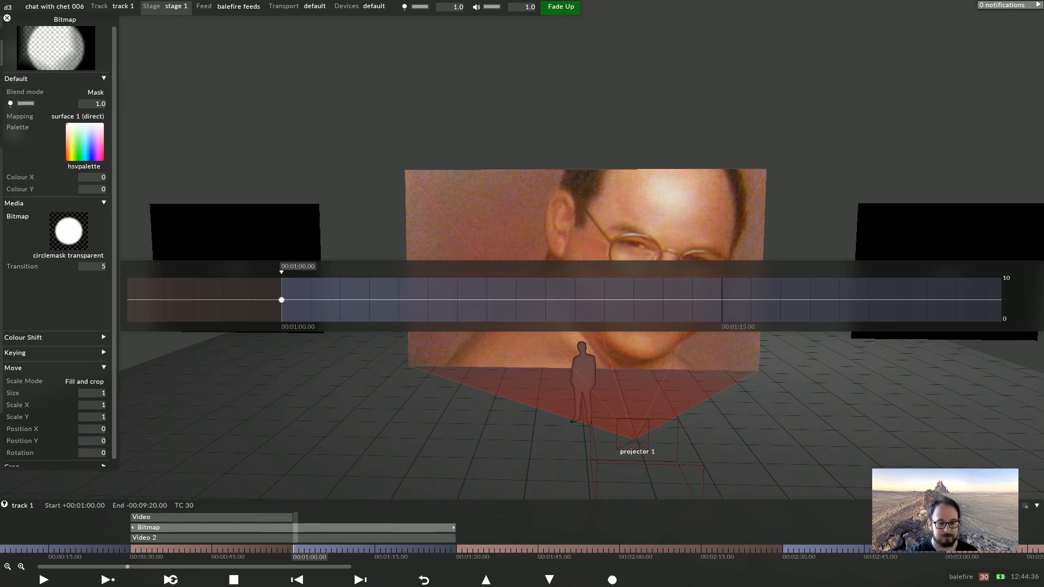
# Extend the Video layer on the timeline to about 00:01:30, matching the Bitmap layer's end
pyautogui.click(170, 549)
pyautogui.click(160, 527)
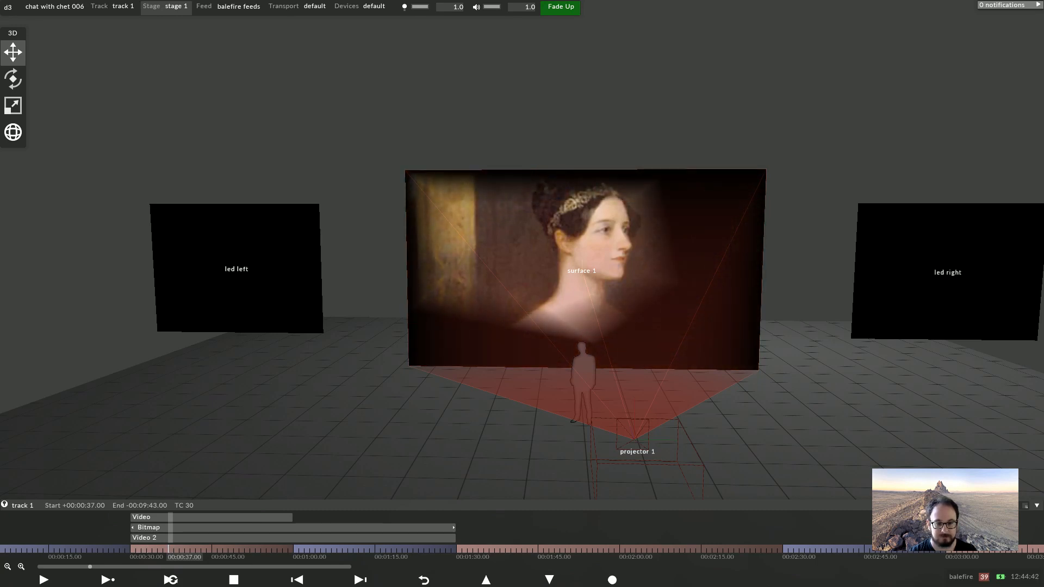
pyautogui.click(248, 517)
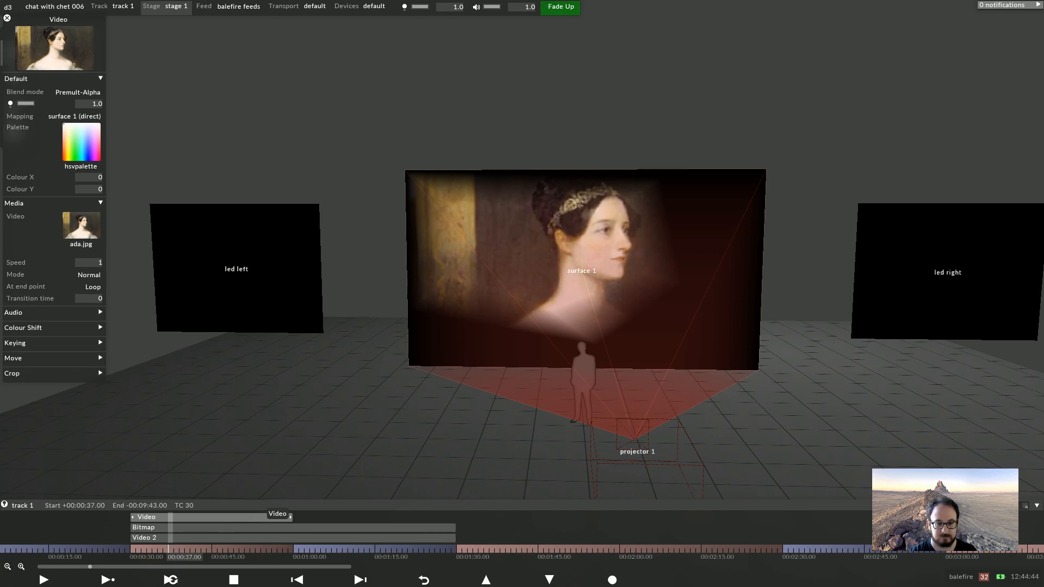
pyautogui.moveTo(292, 517); pyautogui.dragTo(459, 514)
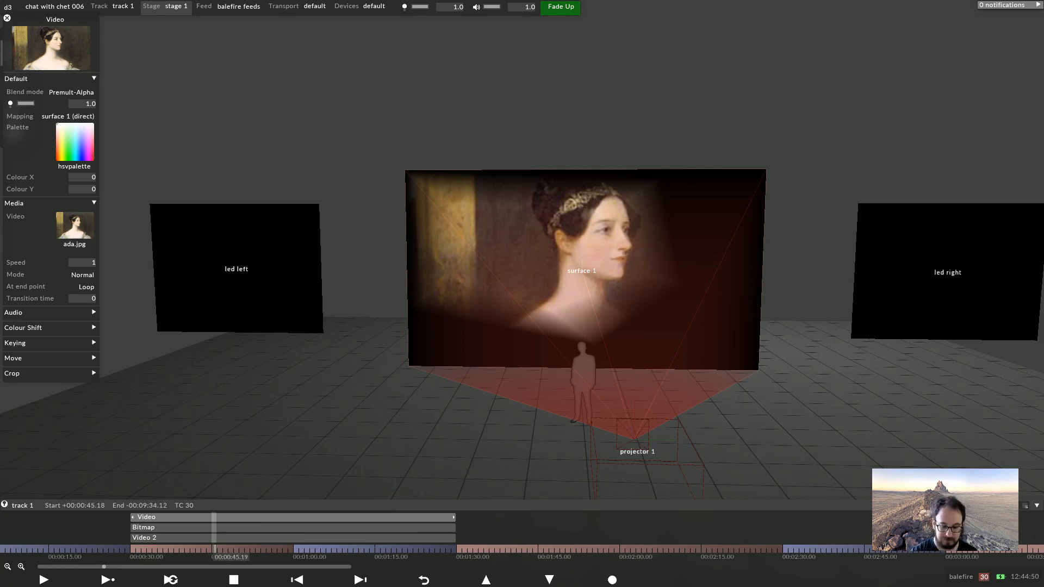
pyautogui.press('Right')
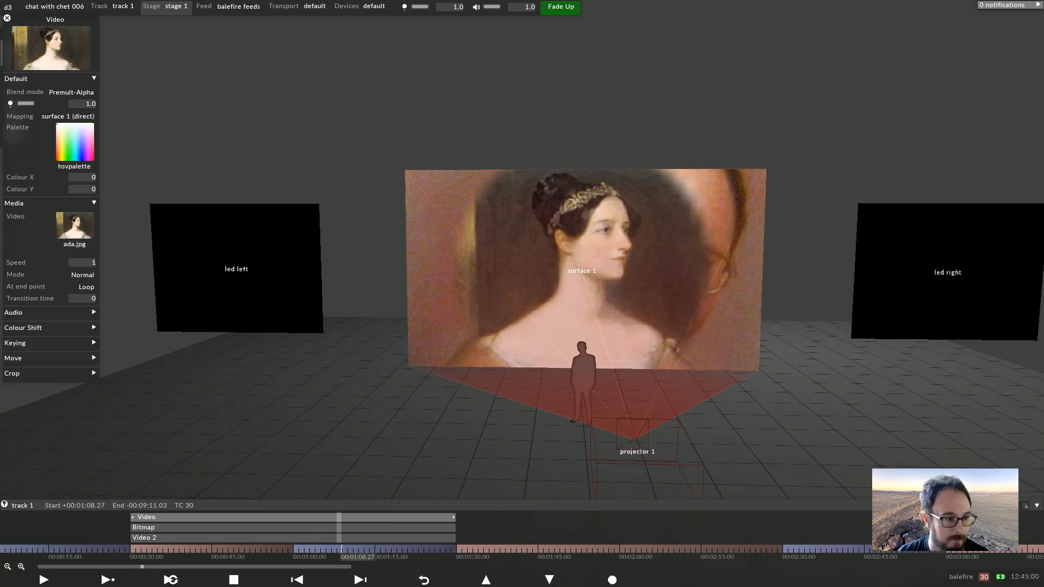
# At 00:00:45, set the softedge mask's alpha mode to Alpha gradient
pyautogui.click(316, 528)
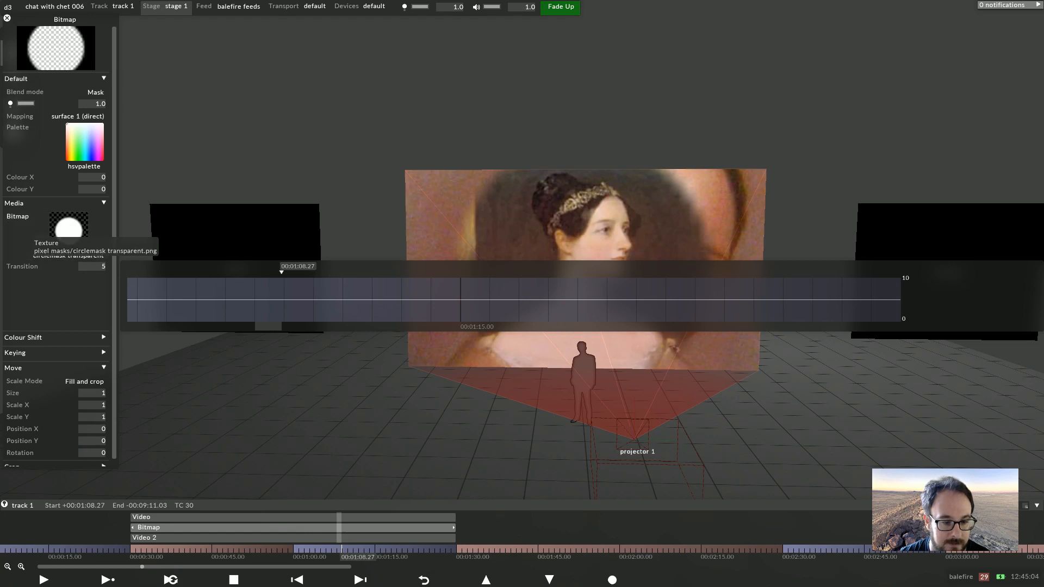
pyautogui.click(212, 549)
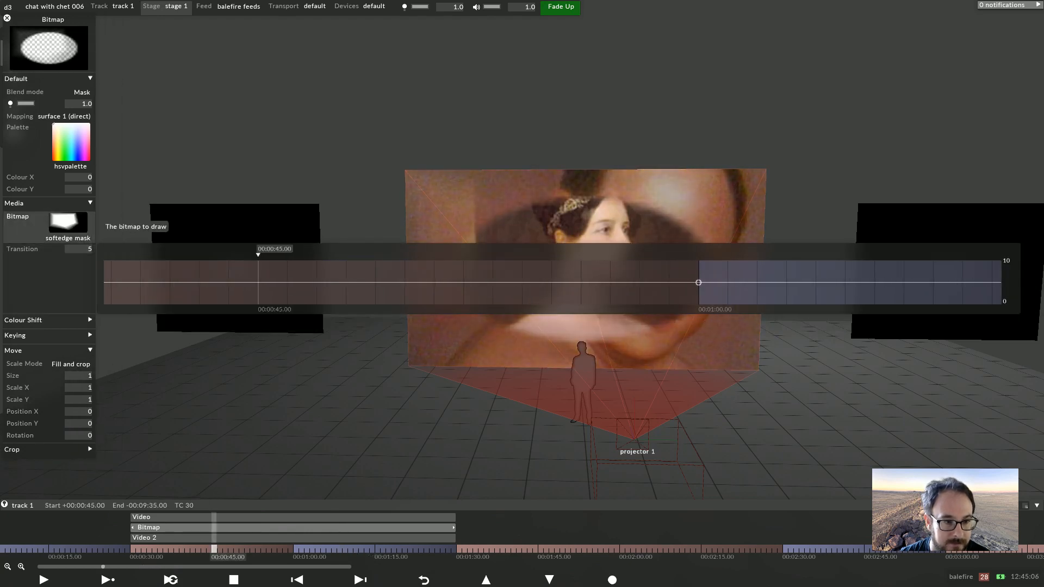
pyautogui.click(76, 222)
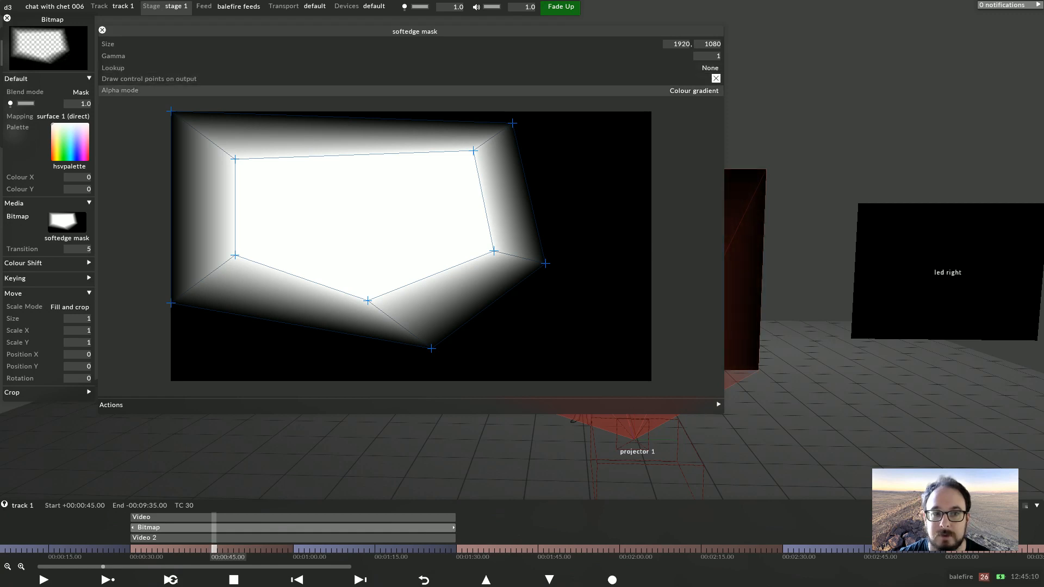
pyautogui.click(702, 90)
pyautogui.click(747, 98)
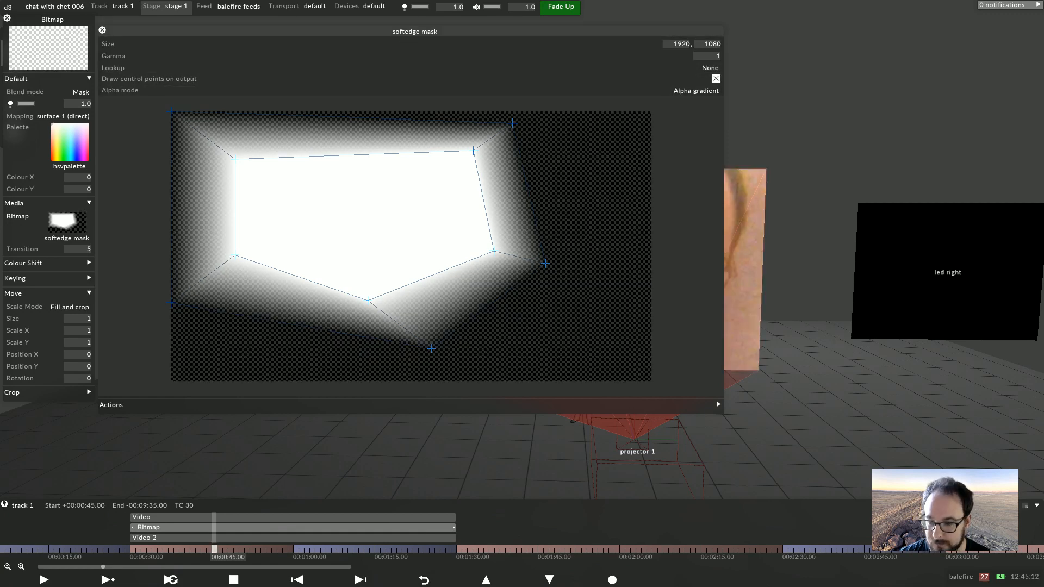
# Play the sequence from 00:00:50 to review the mask crossfade
pyautogui.click(241, 549)
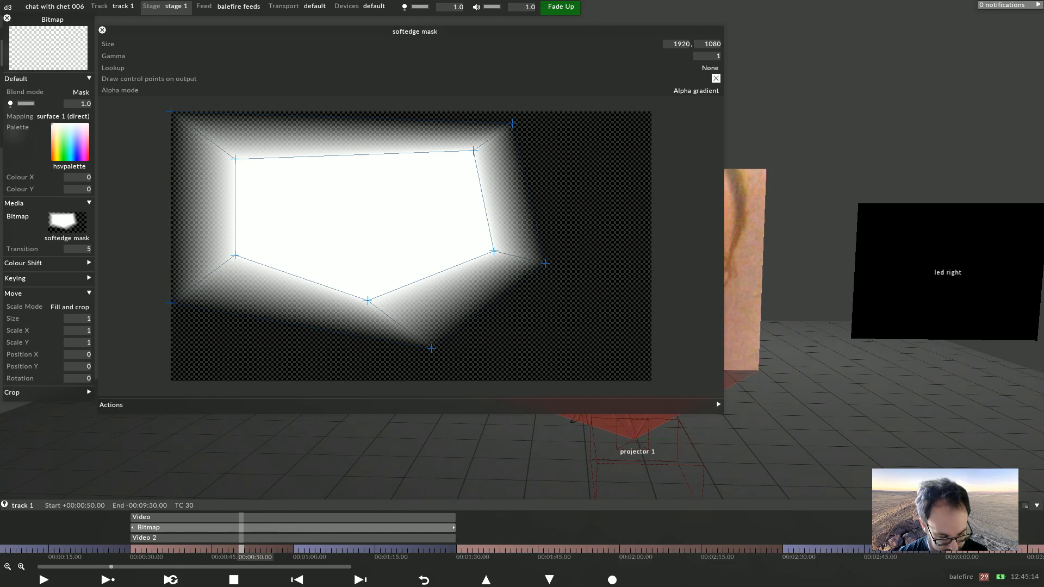
pyautogui.press('Escape')
pyautogui.press('space')
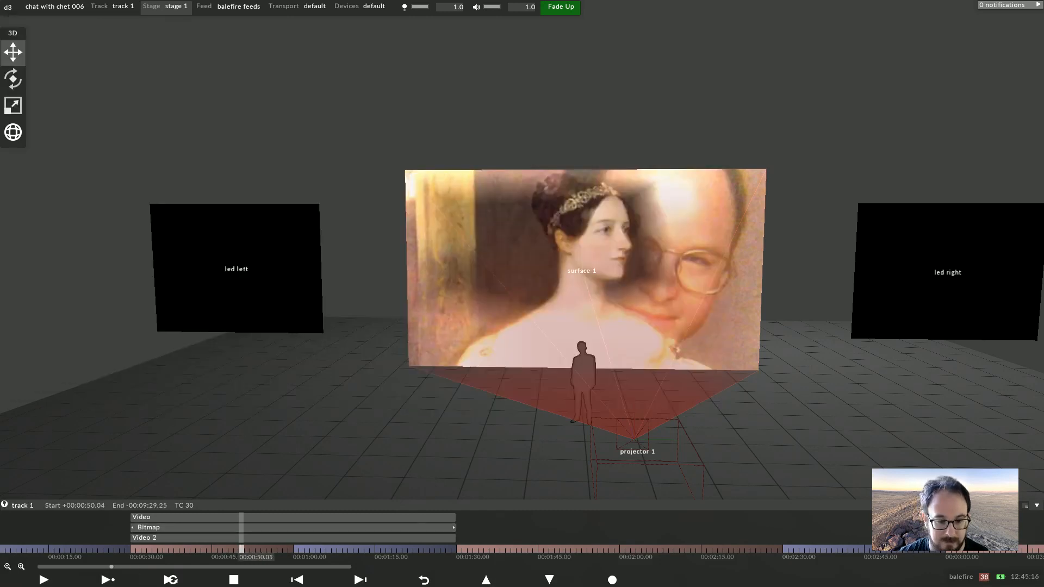
pyautogui.press('Down')
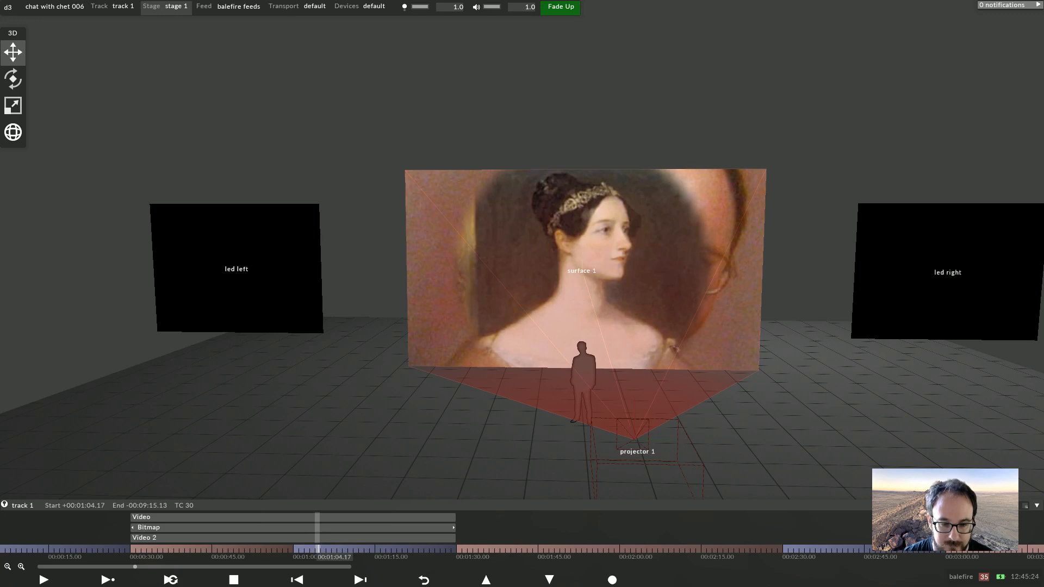
# Delete the Bitmap layer from the track
pyautogui.click(340, 527)
pyautogui.rightClick(340, 527)
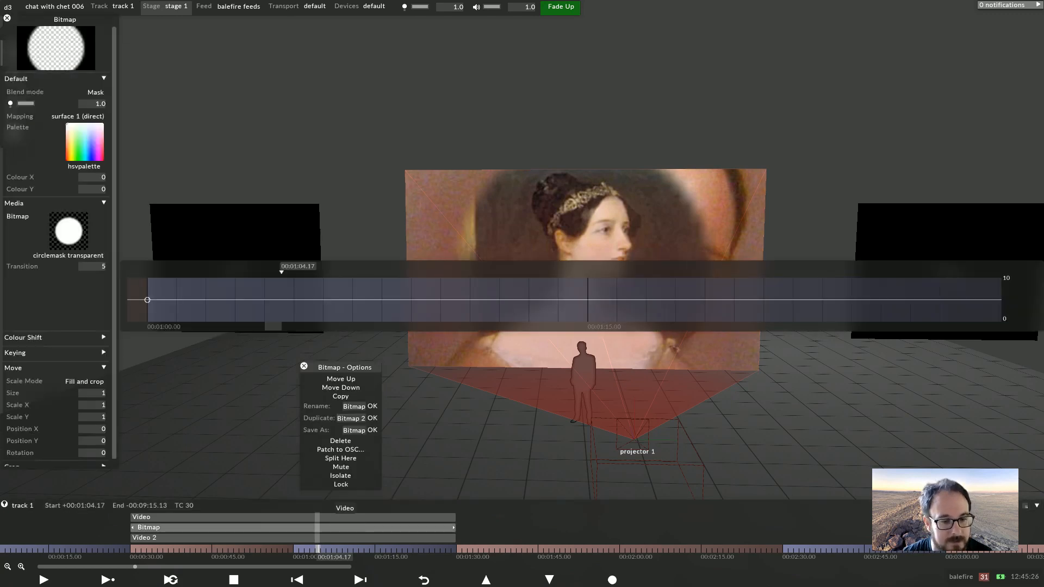
pyautogui.click(340, 440)
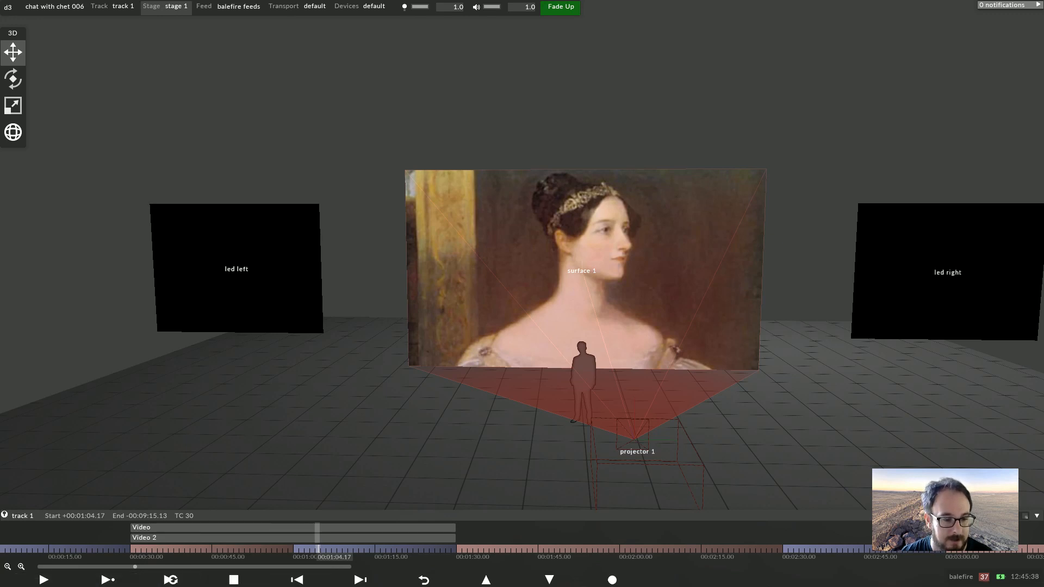
# Play the track from 00:00:30 to review the result without the mask
pyautogui.click(133, 549)
pyautogui.click(43, 580)
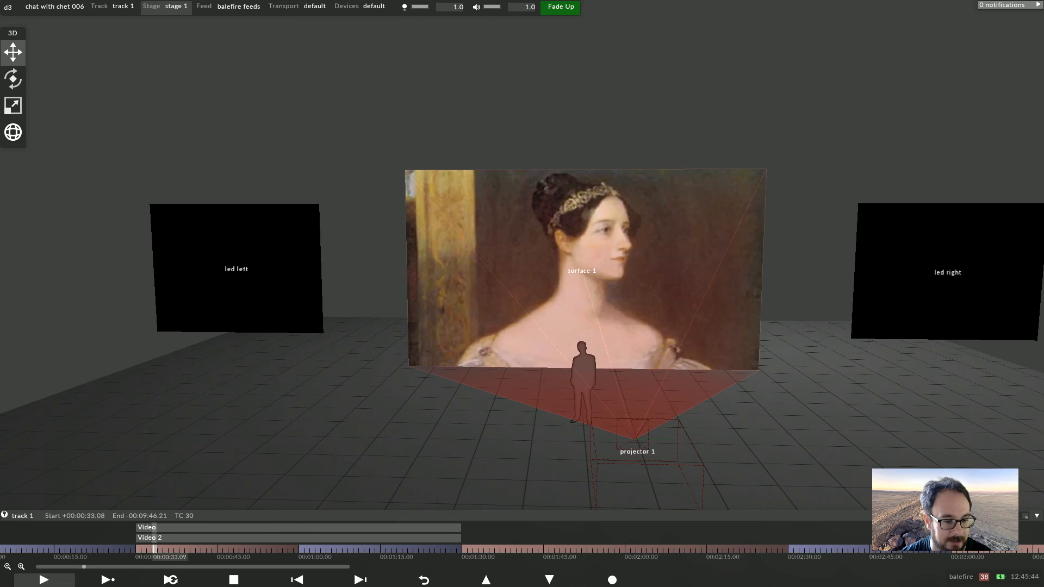
pyautogui.click(285, 550)
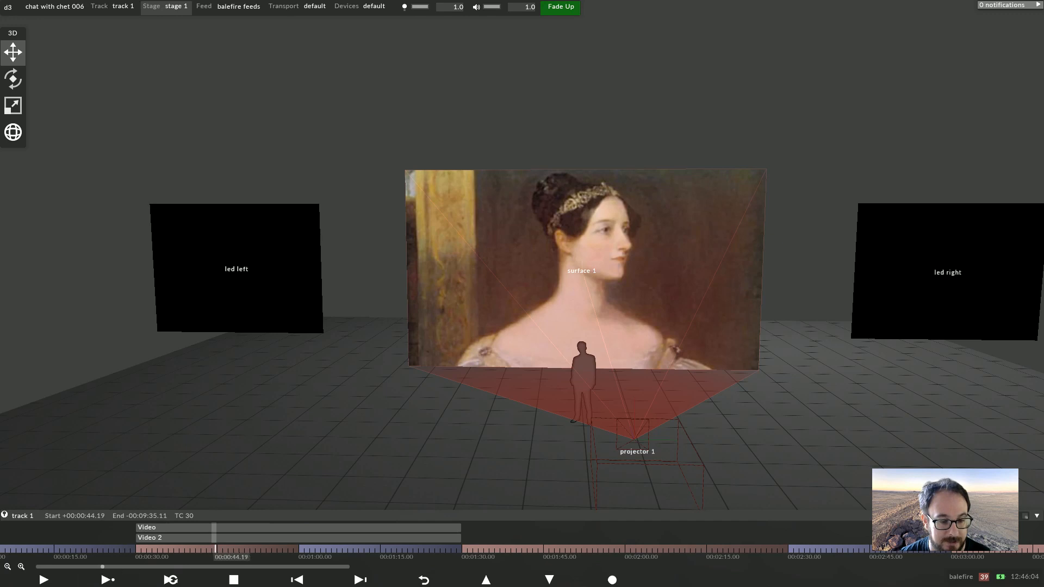
pyautogui.click(296, 550)
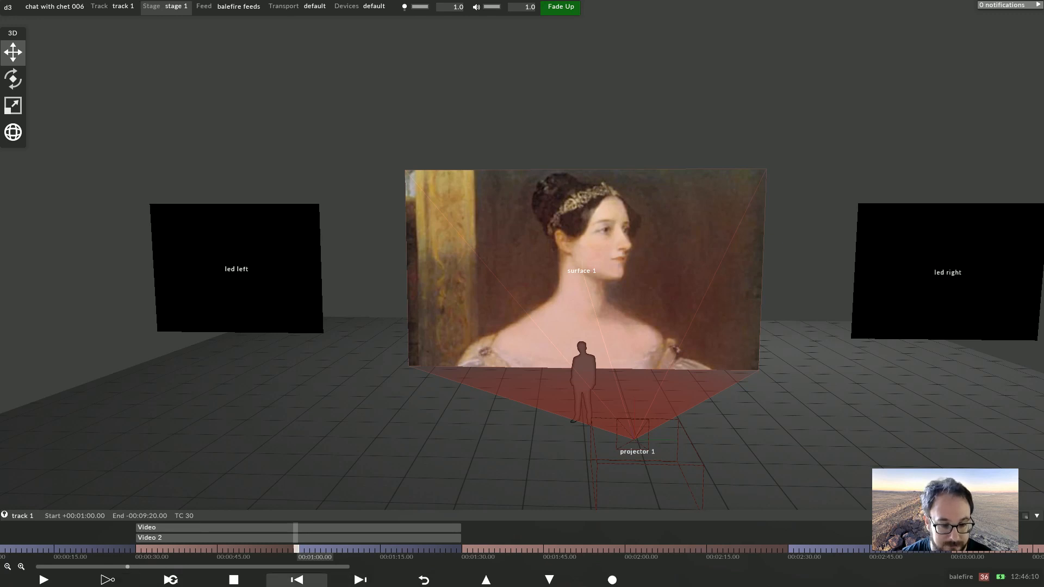
# Add a CUE tag numbered 1 at 00:00:30 on the timeline
pyautogui.click(138, 549)
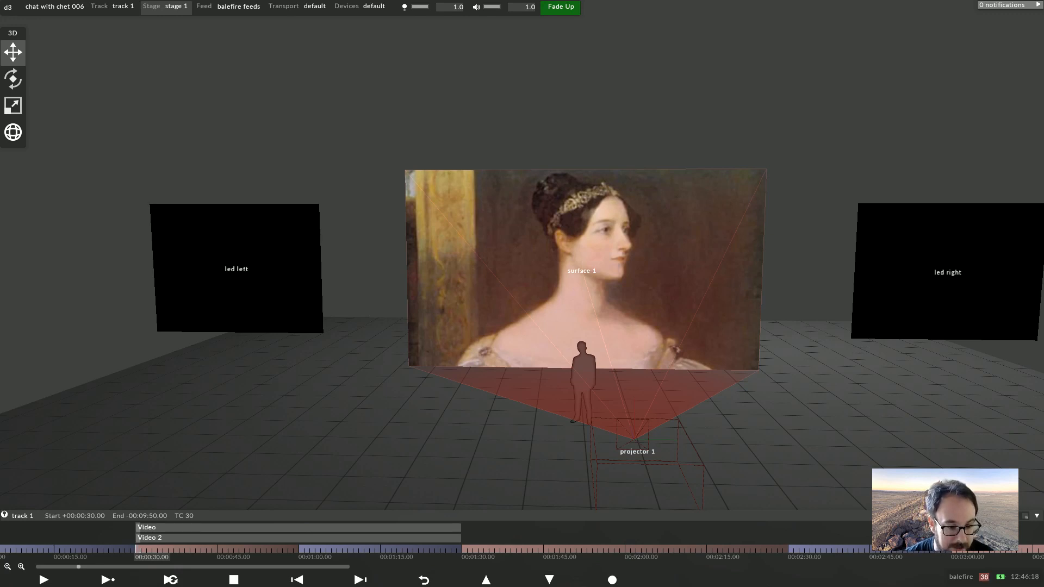
pyautogui.rightClick(139, 547)
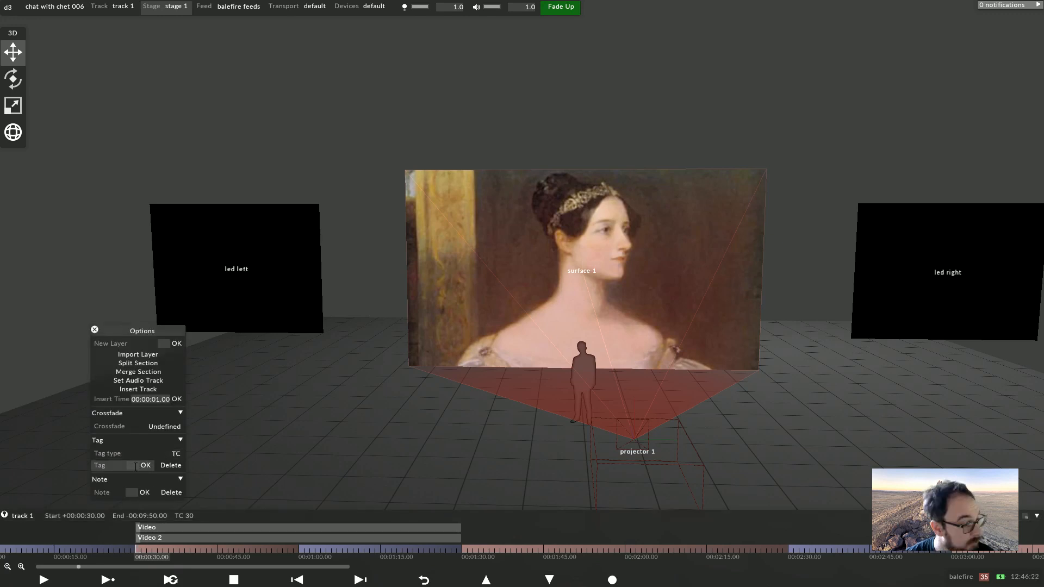
pyautogui.click(180, 453)
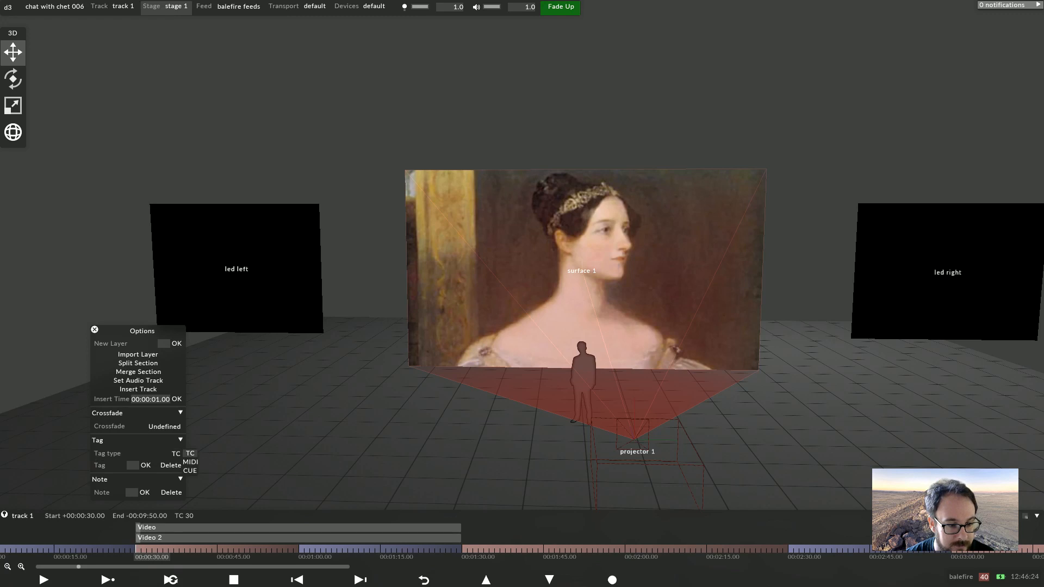
pyautogui.click(189, 471)
pyautogui.click(133, 466)
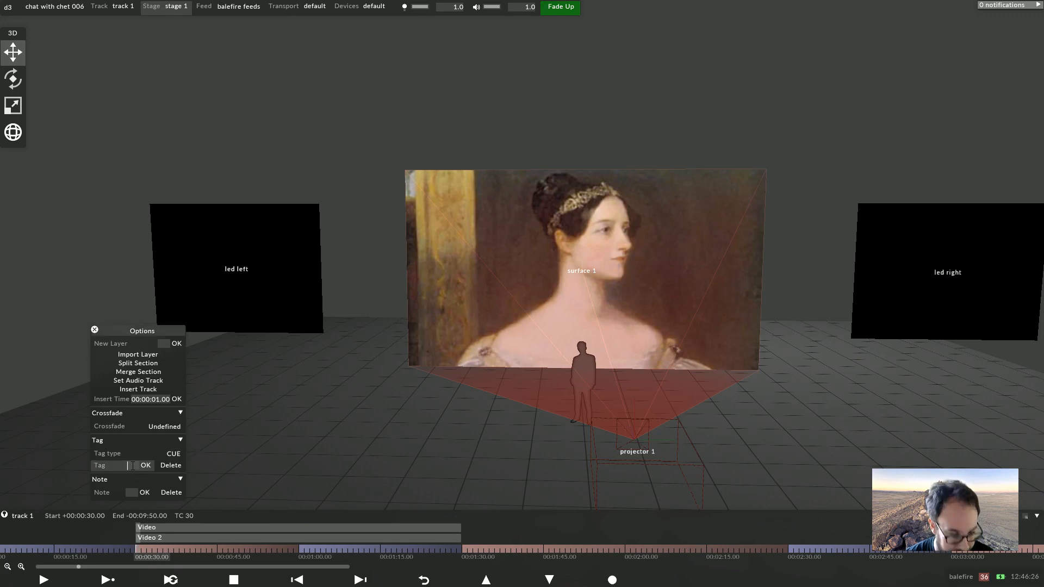
pyautogui.write('1')
pyautogui.press('Return')
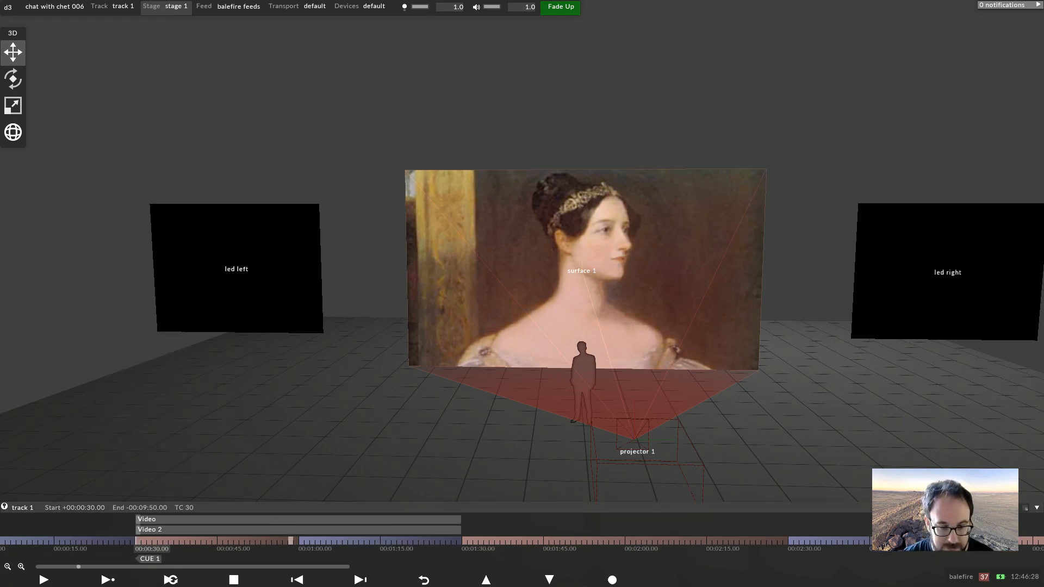
# Add a CUE tag numbered 2.5 at 00:01:00 on the timeline
pyautogui.click(301, 541)
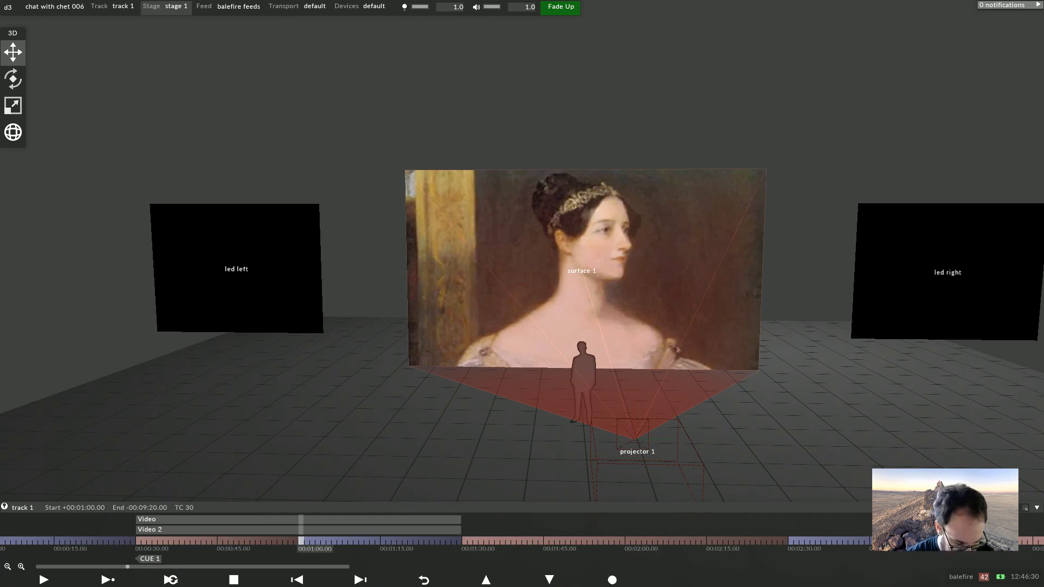
pyautogui.rightClick(301, 541)
pyautogui.write('2.')
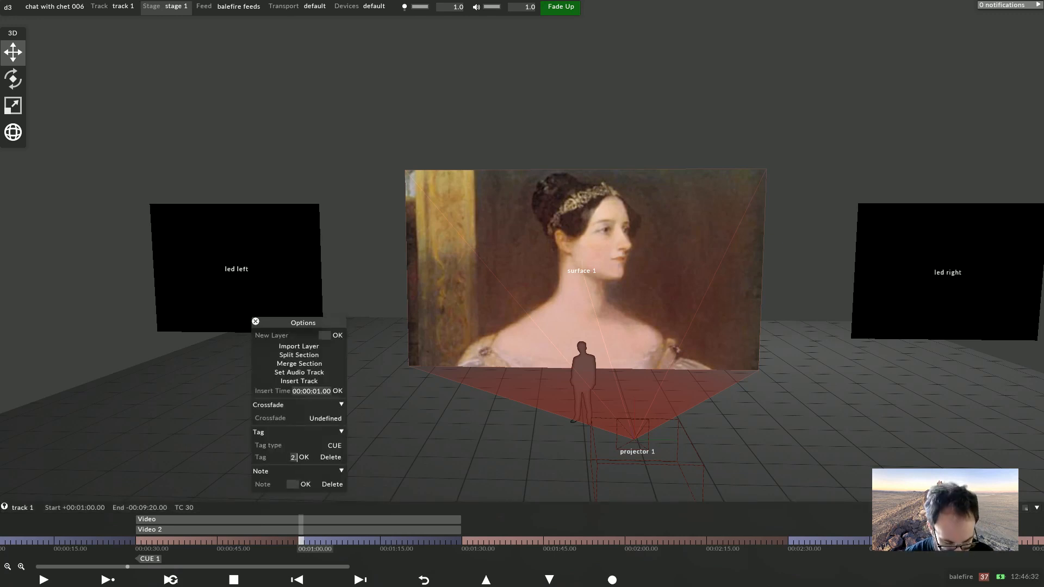
pyautogui.write('5')
pyautogui.press('Return')
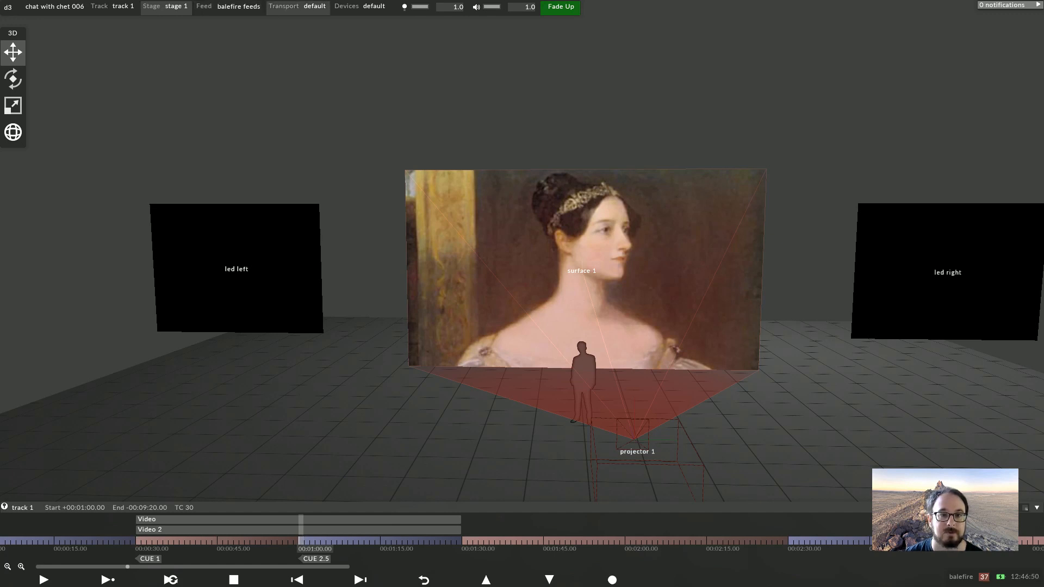
# Add a remote MSC event transport named msc to the default transport manager
pyautogui.click(298, 6)
pyautogui.moveTo(288, 22); pyautogui.dragTo(491, 136)
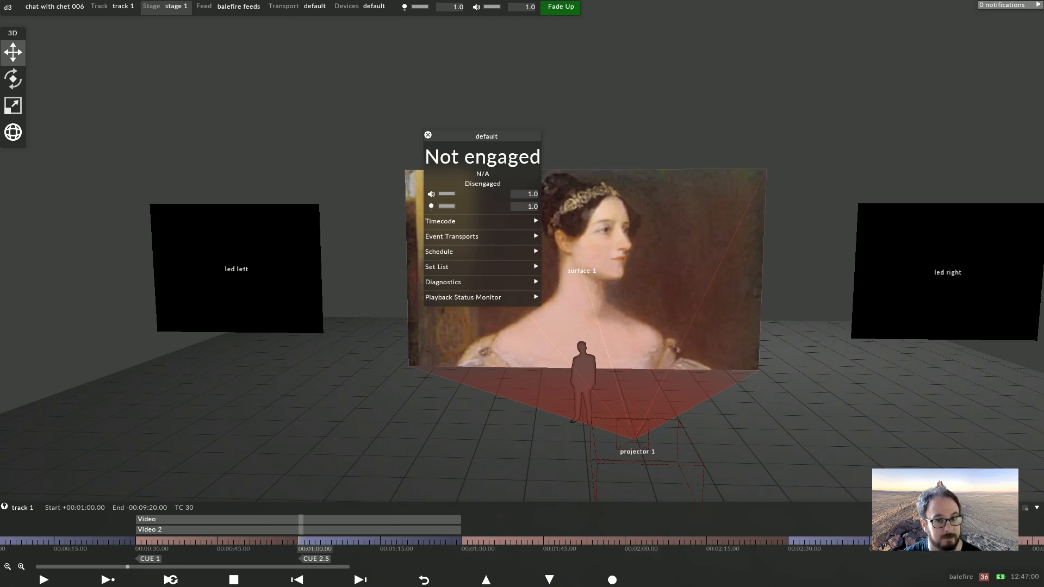
pyautogui.click(454, 236)
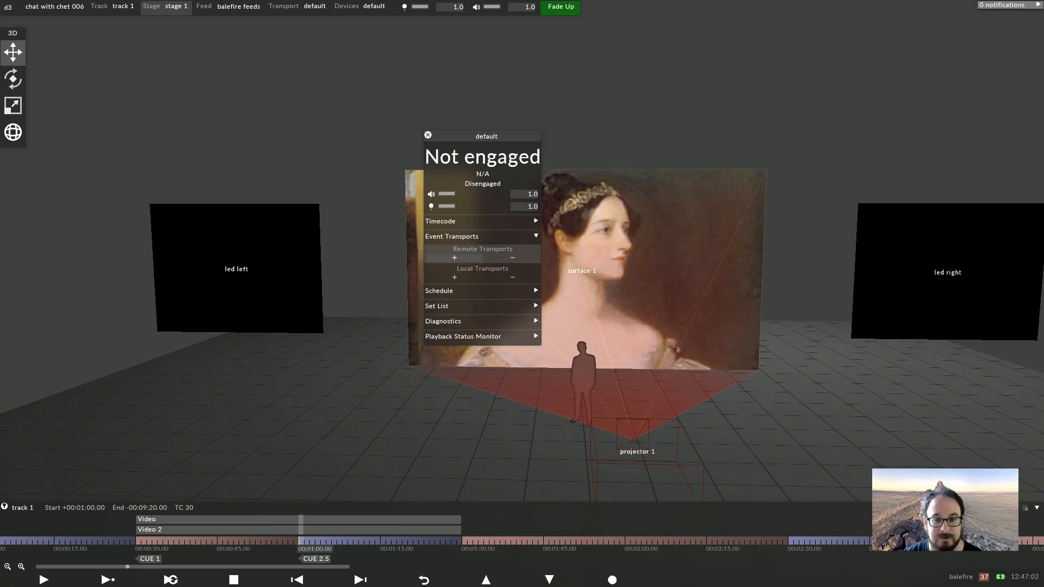
pyautogui.click(454, 257)
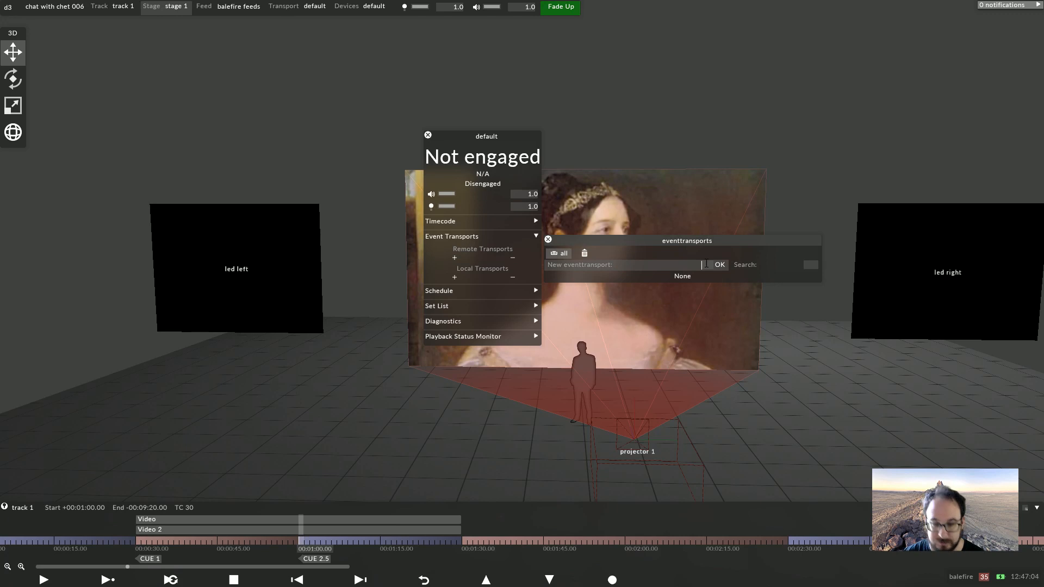
pyautogui.write('msx')
pyautogui.press('Return')
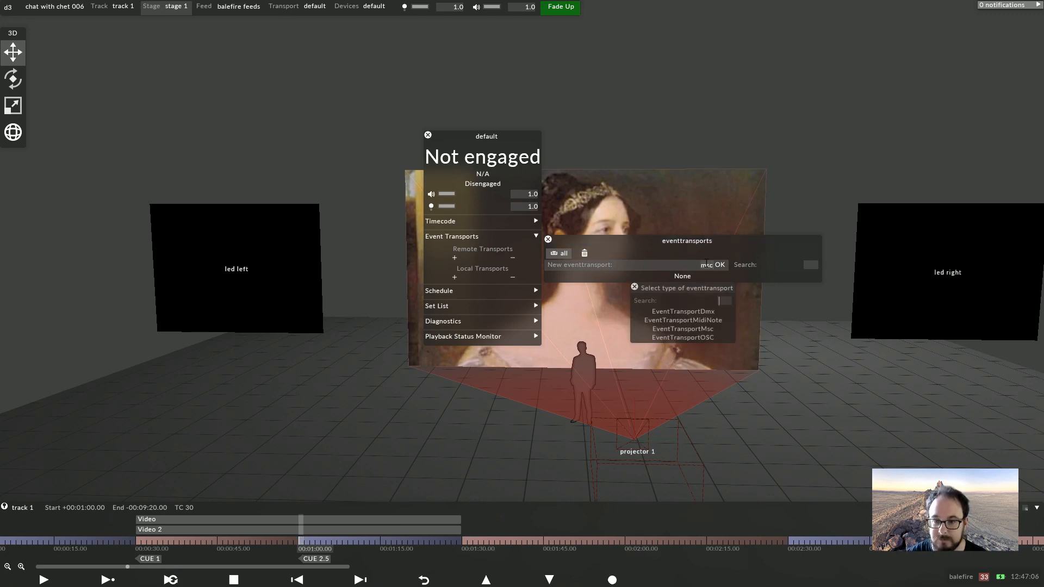
pyautogui.press('Down')
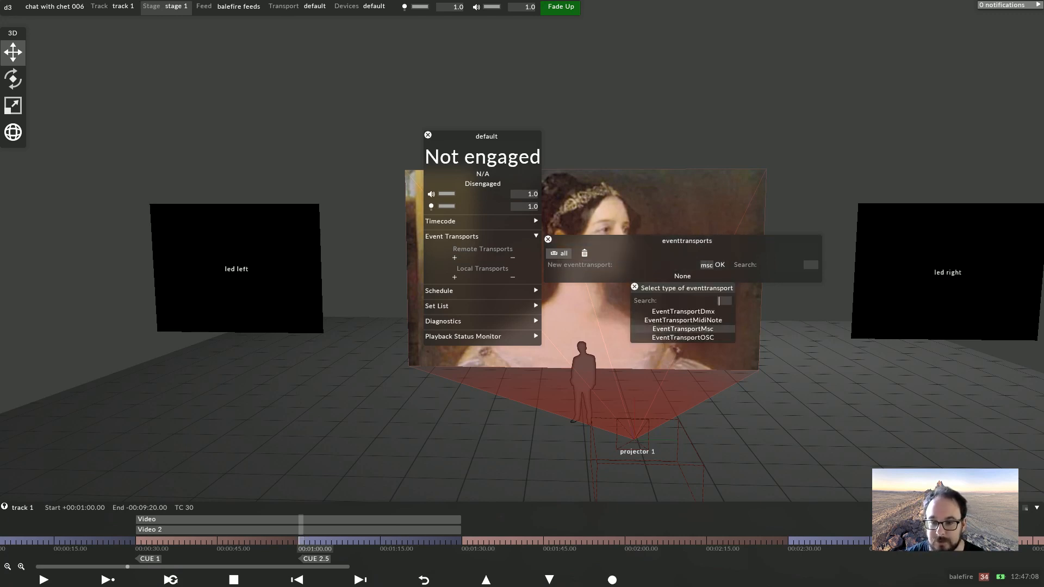
pyautogui.press('Return')
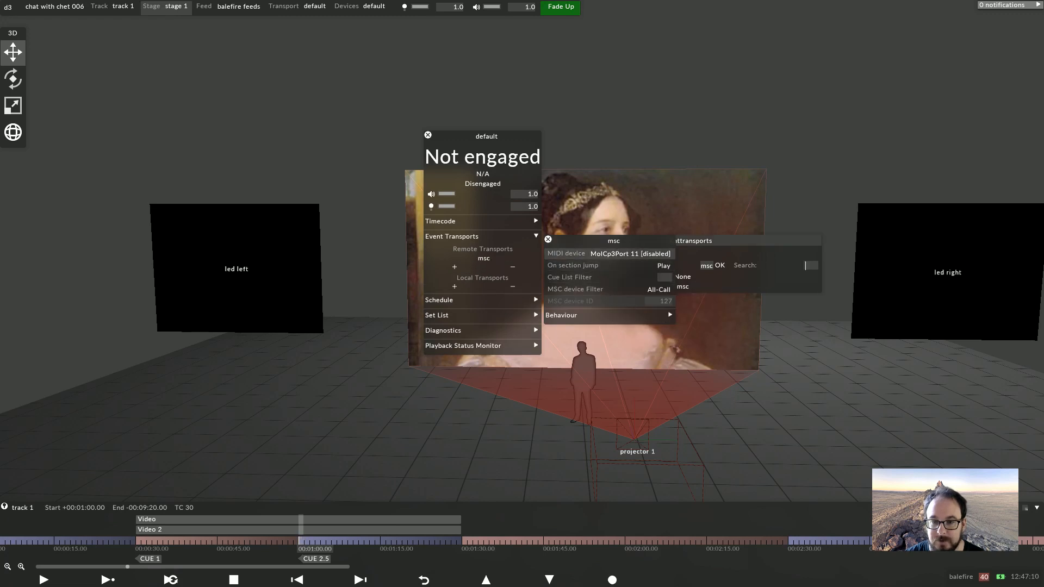
# Set the msc transport's on-section-jump behaviour to Play To End Of Section and close the transport windows
pyautogui.click(664, 266)
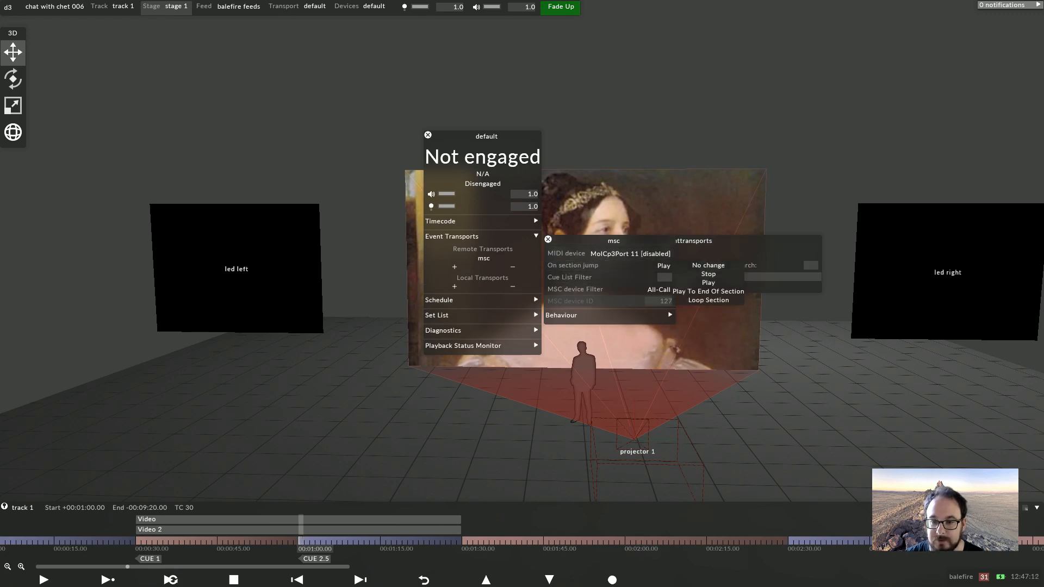
pyautogui.press('Down')
pyautogui.press('Return')
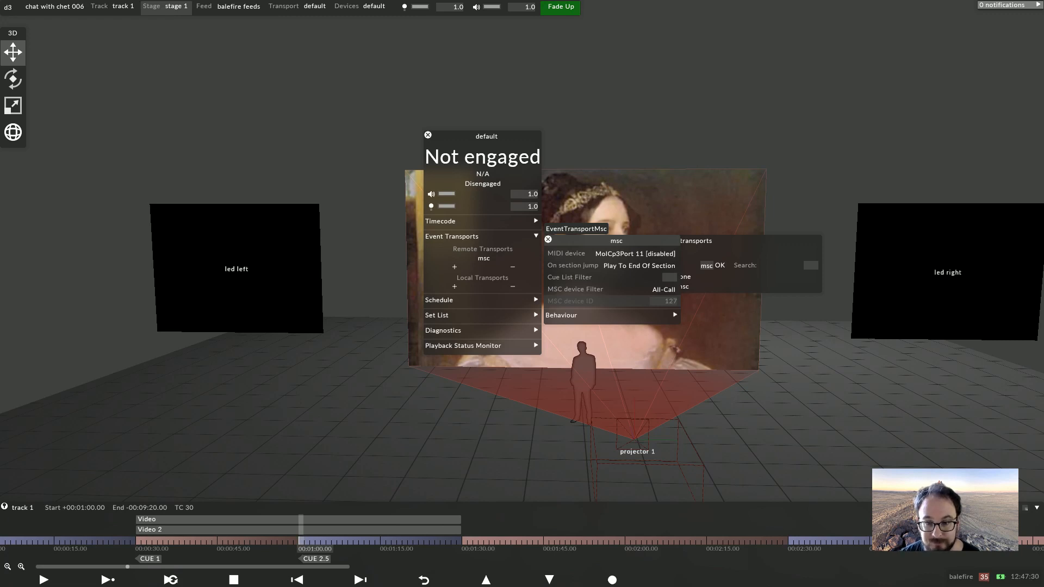
pyautogui.click(548, 239)
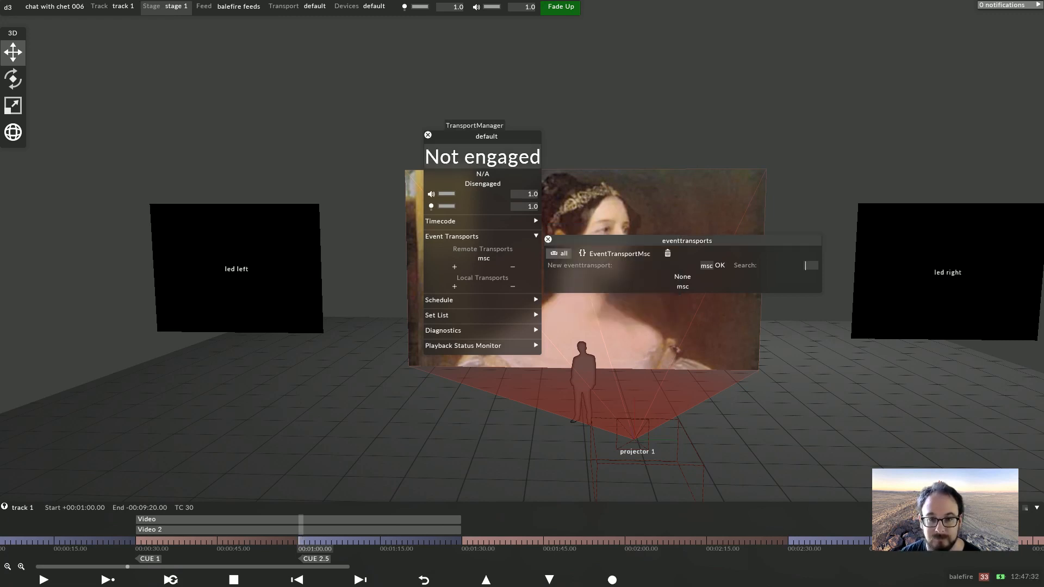
pyautogui.click(428, 135)
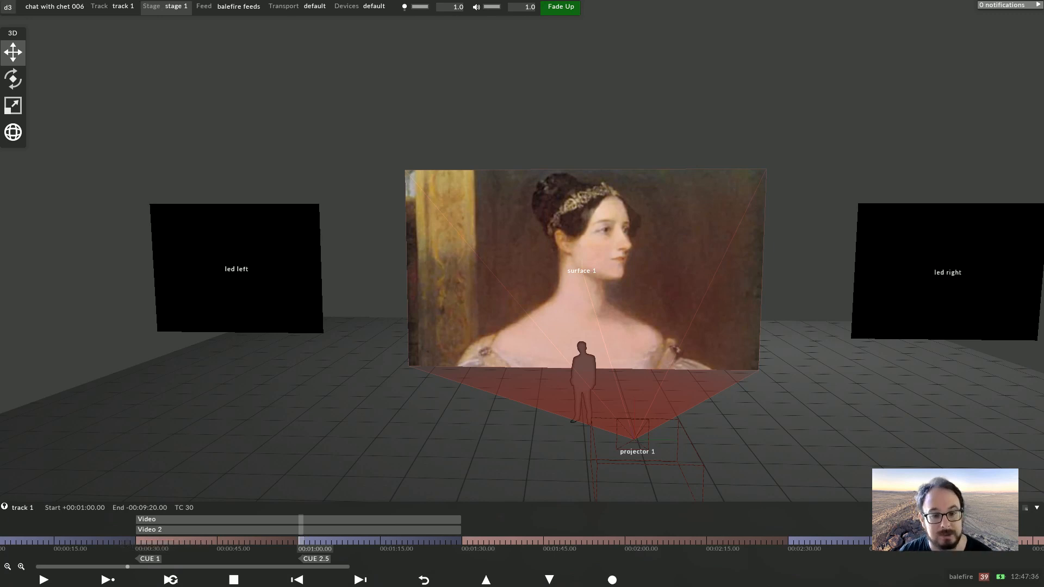
# Add a PlayMode layer from 00:01:00 to 00:01:30 and set its play mode to Loop section
pyautogui.click(137, 541)
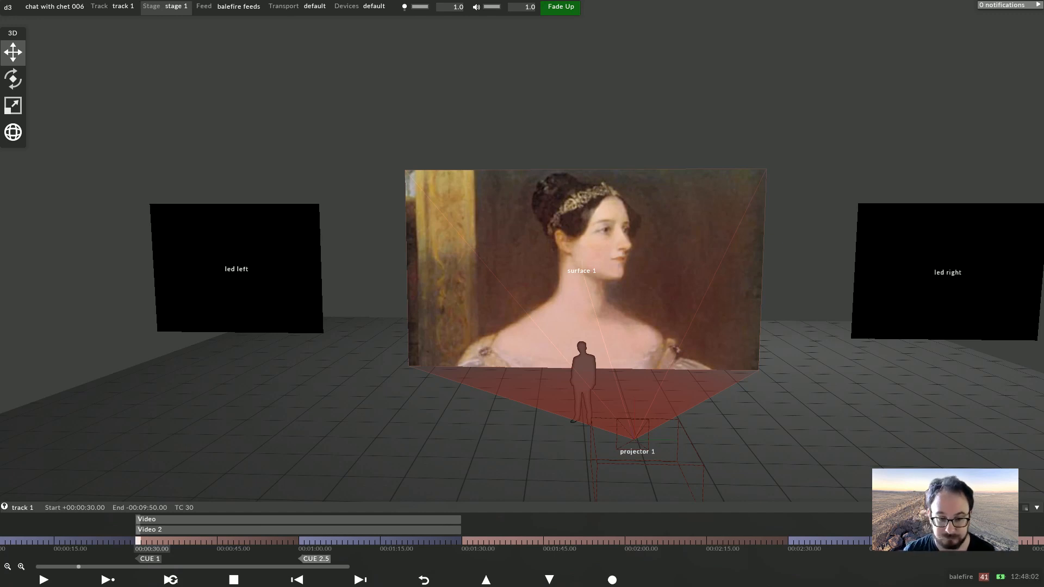
pyautogui.click(301, 541)
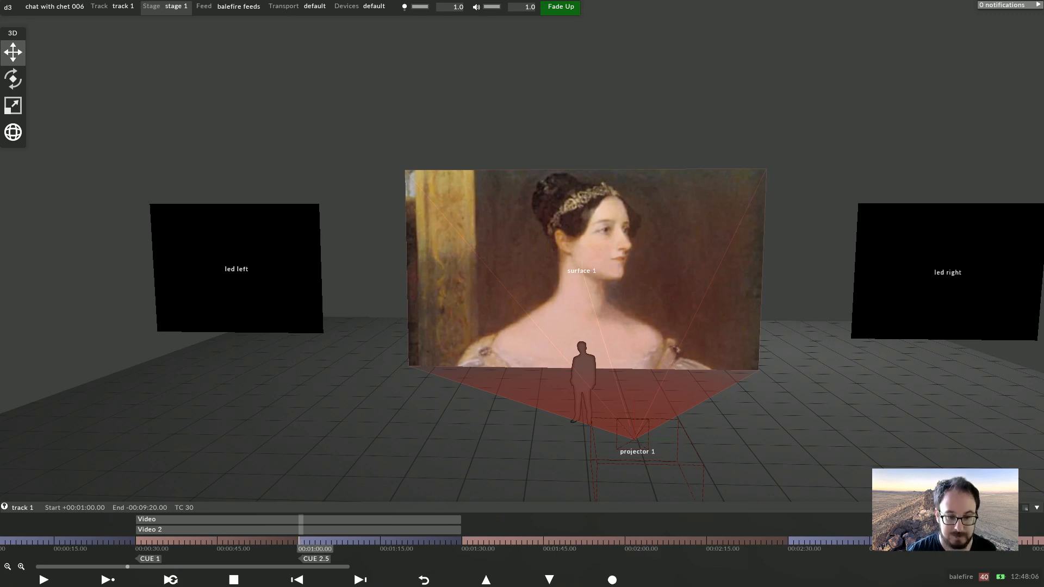
pyautogui.click(301, 541)
pyautogui.write('pla')
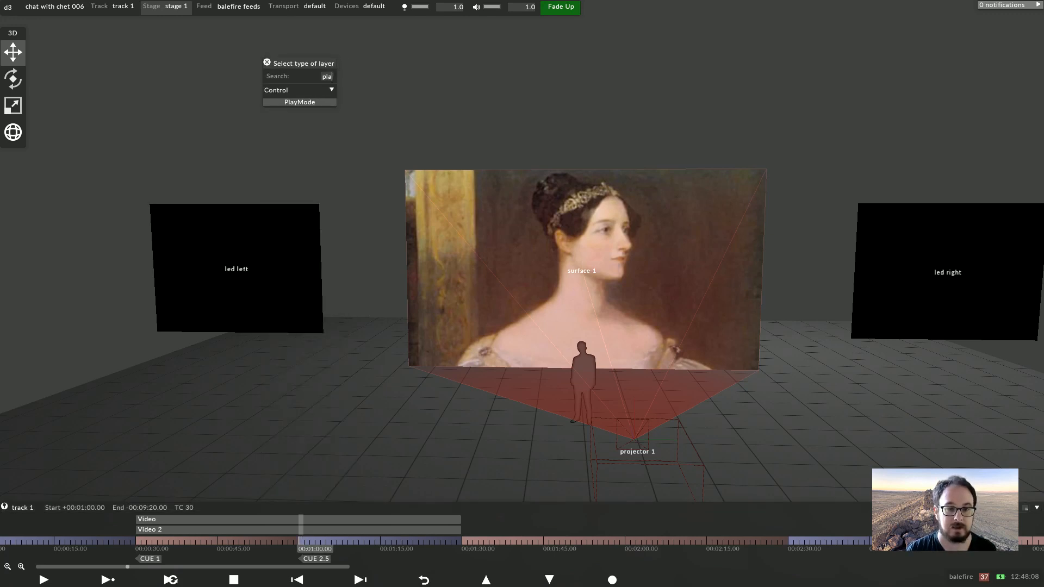
pyautogui.press('Return')
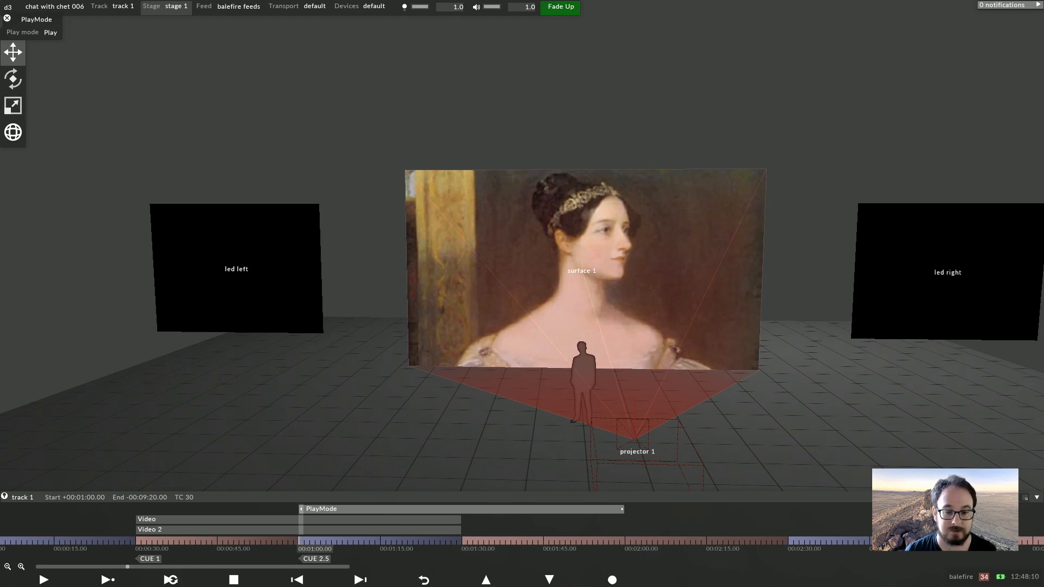
pyautogui.moveTo(622, 509); pyautogui.dragTo(461, 509)
pyautogui.click(23, 33)
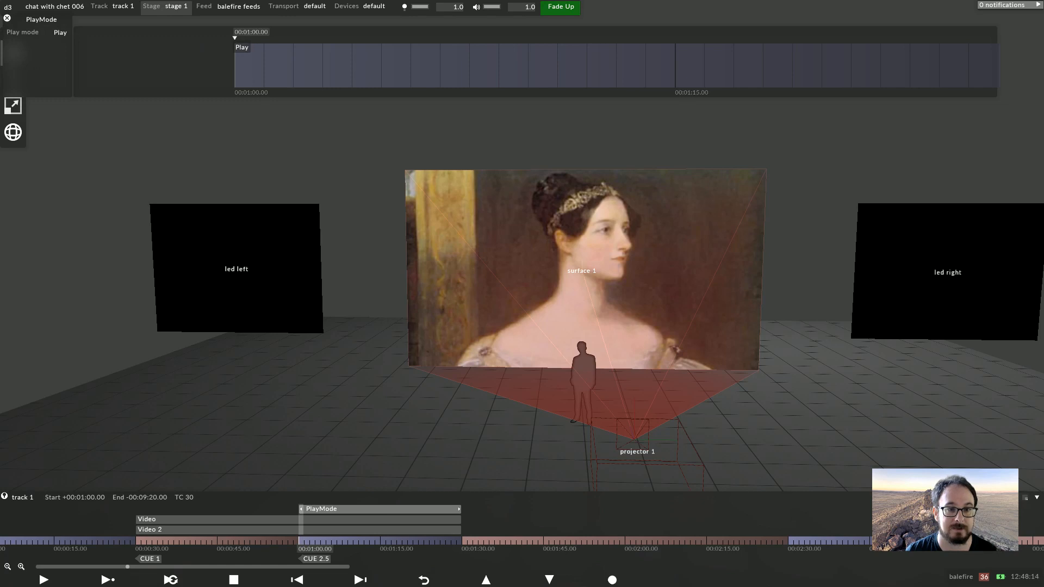
pyautogui.click(232, 48)
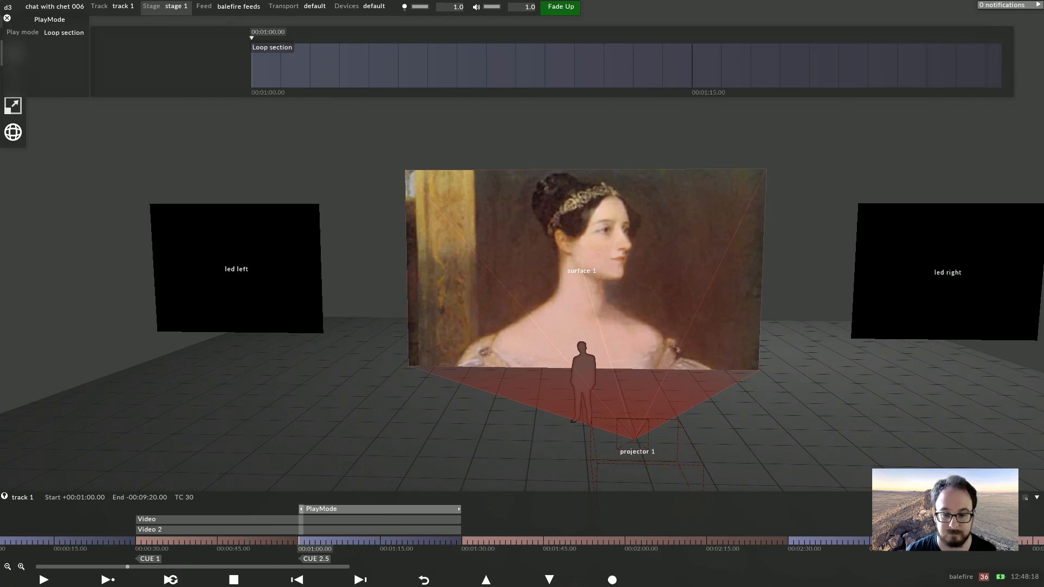
# Add a second PlayMode layer at 00:01:30 with its play mode set to Play to end of section
pyautogui.press('Down')
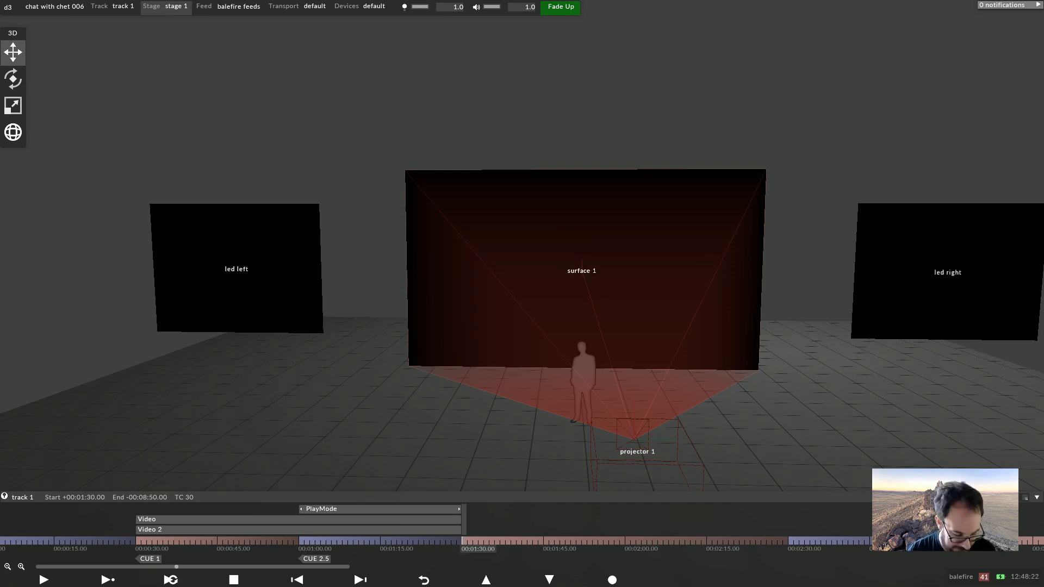
pyautogui.hotkey('alt', 'c')
pyautogui.write('play')
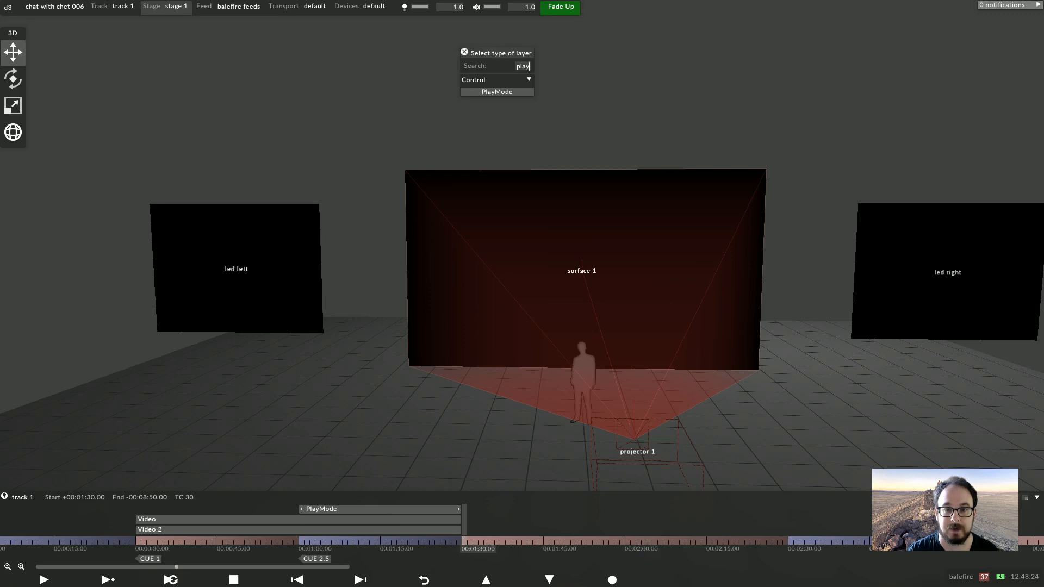
pyautogui.press('Return')
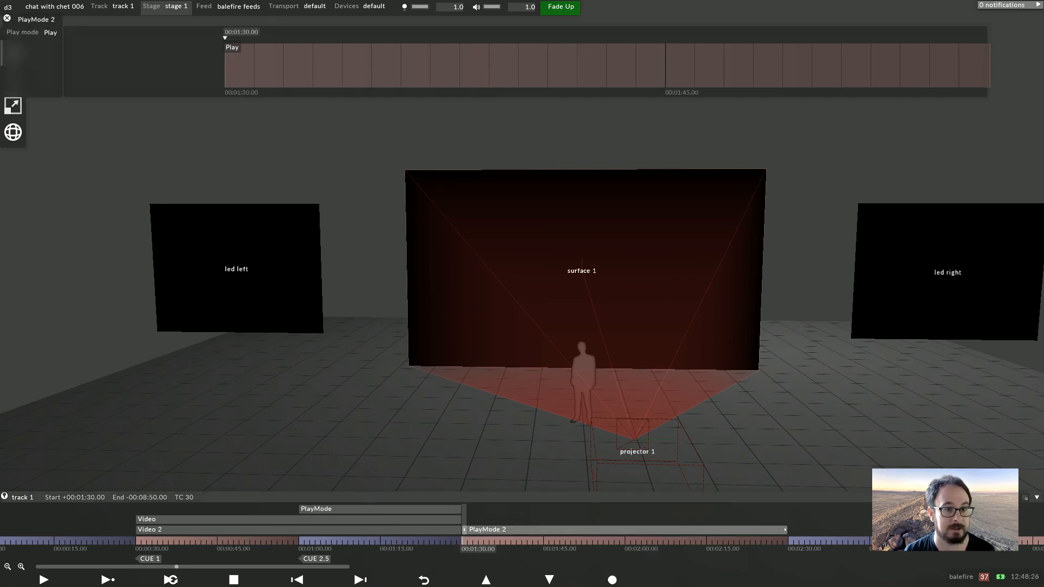
pyautogui.click(232, 48)
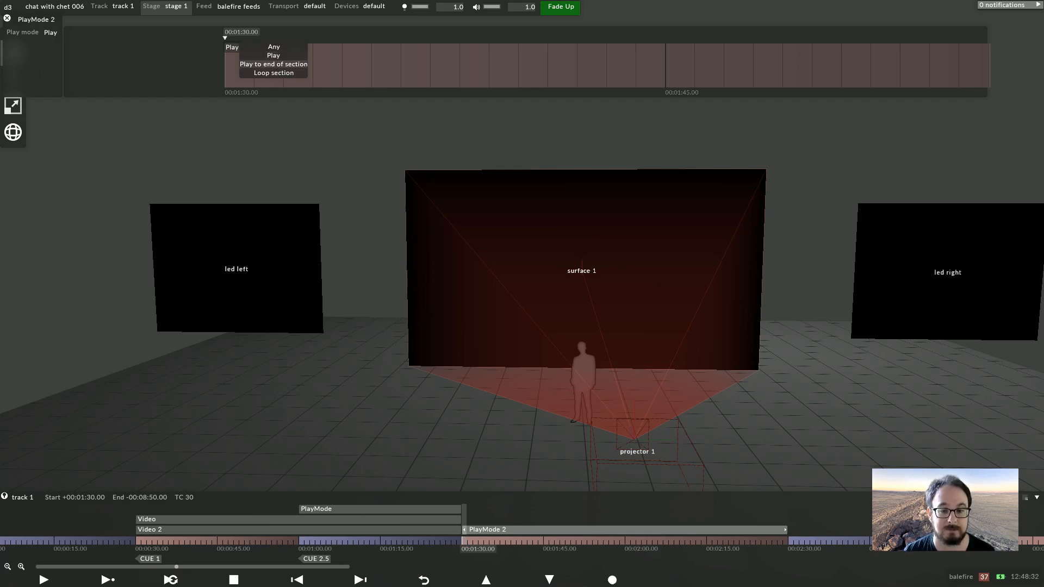
pyautogui.click(273, 64)
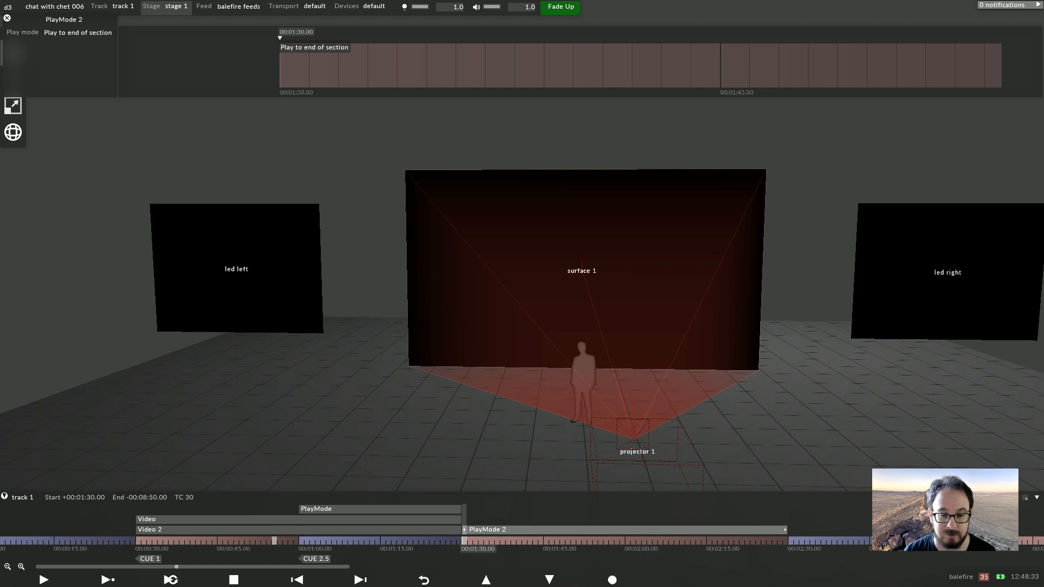
# Scrub and play through both PlayMode sections to test the loop and play-to-end behaviour
pyautogui.click(272, 541)
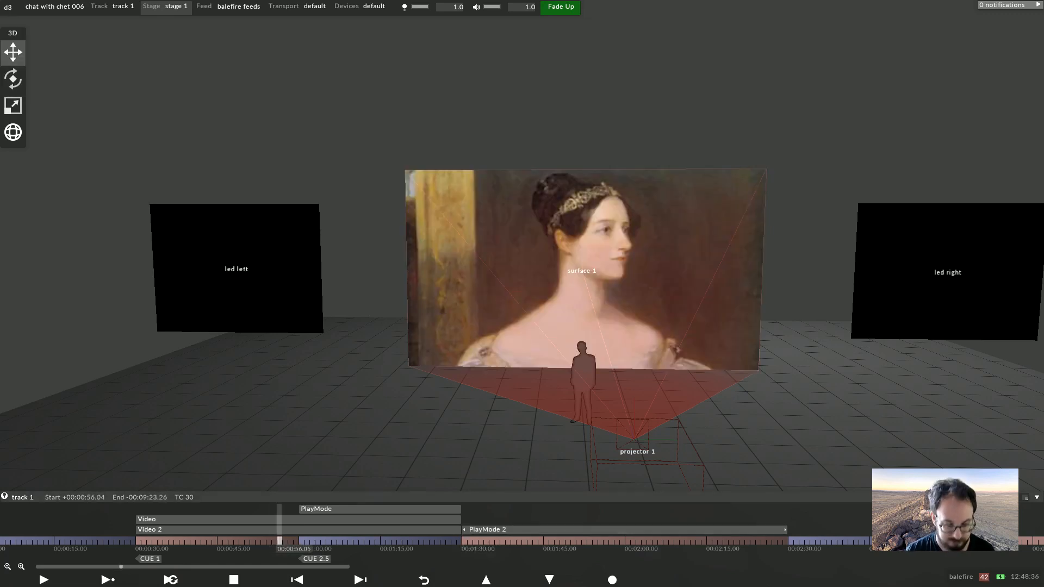
pyautogui.click(299, 541)
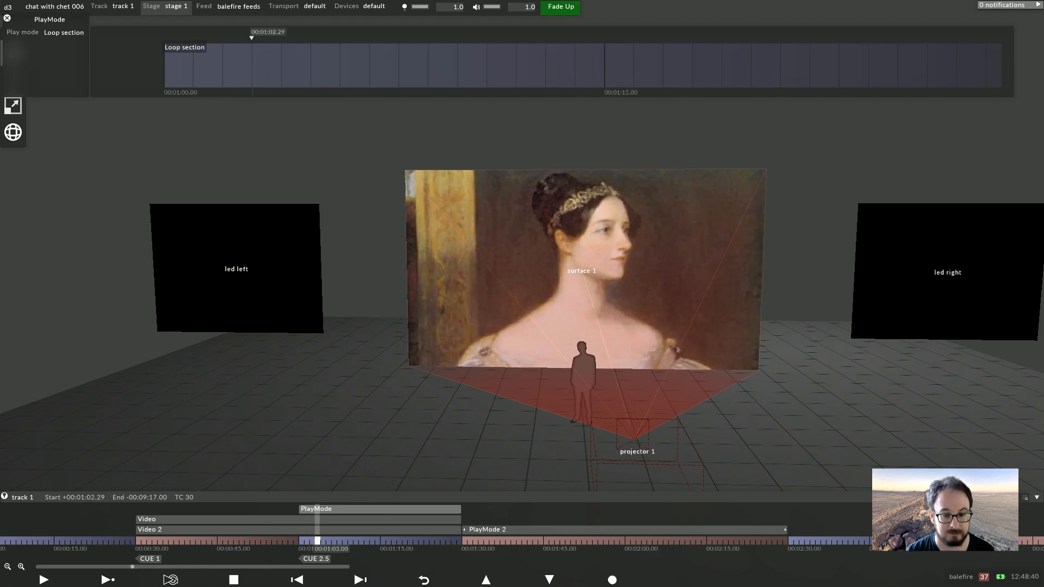
pyautogui.click(451, 541)
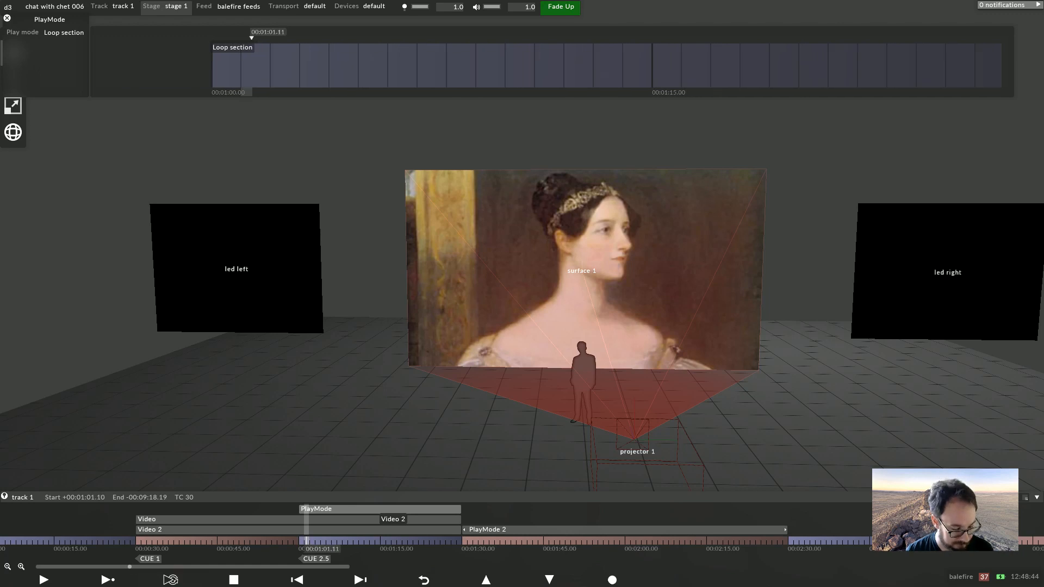
pyautogui.press('Escape')
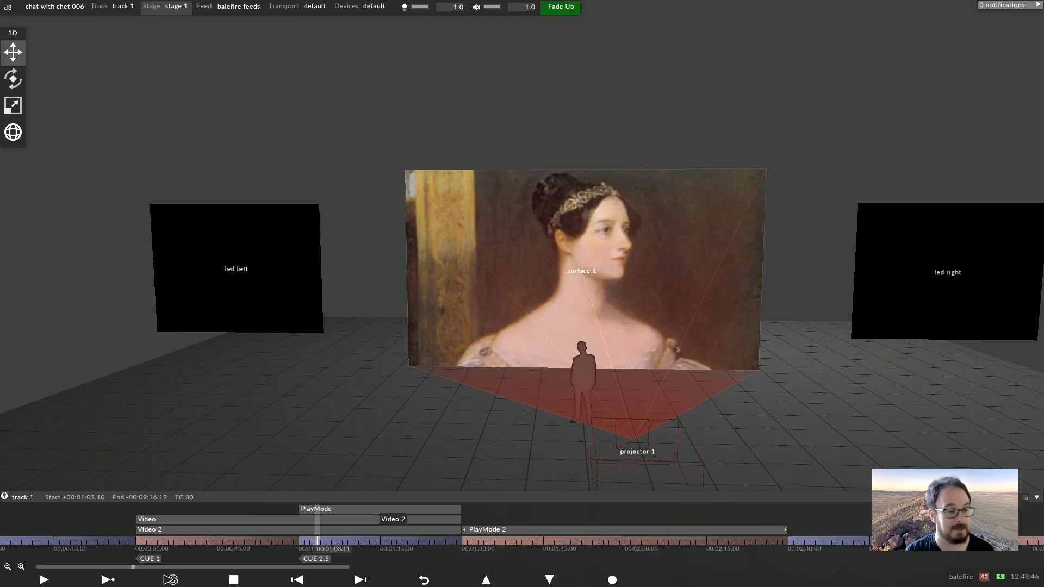
pyautogui.click(466, 529)
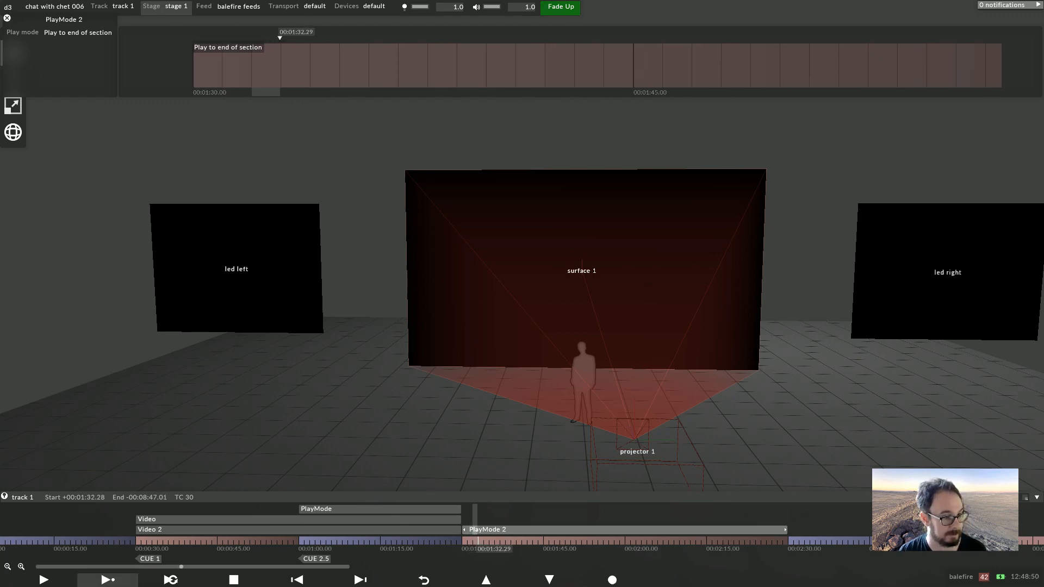
pyautogui.click(108, 580)
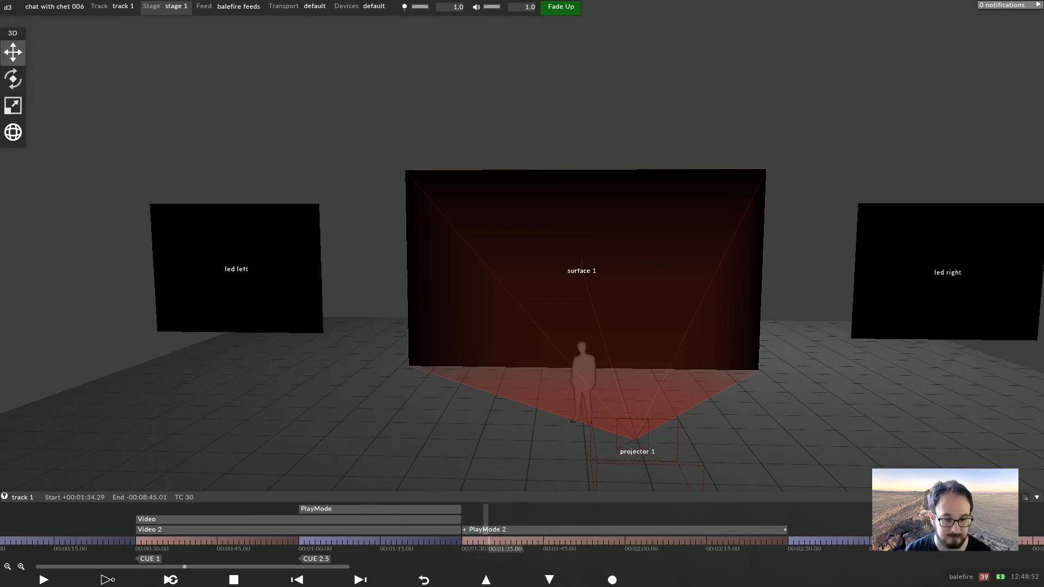
pyautogui.click(234, 580)
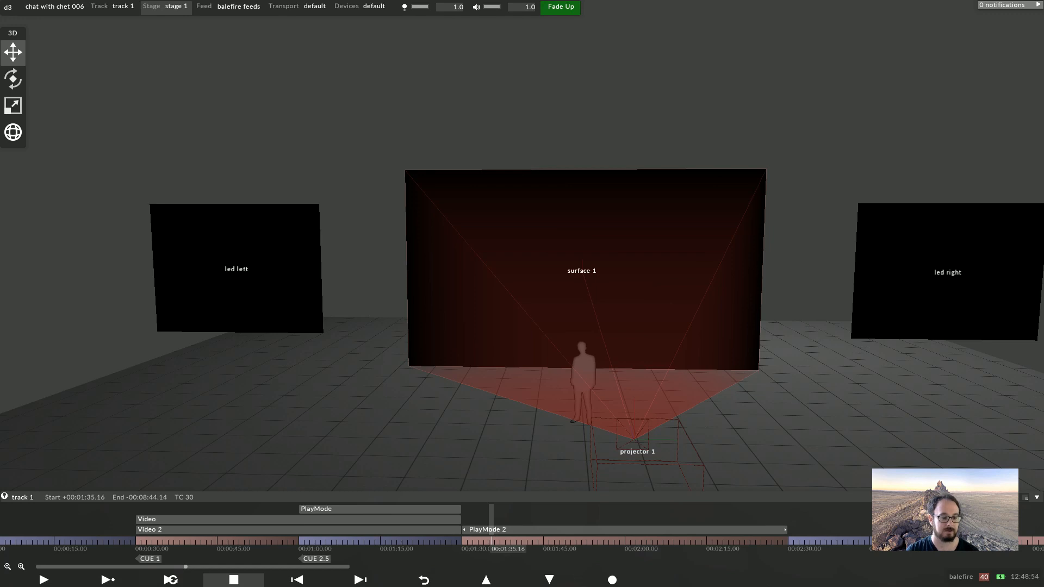
# Open the layer-type list to add another layer
pyautogui.hotkey('ctrl', 'l')
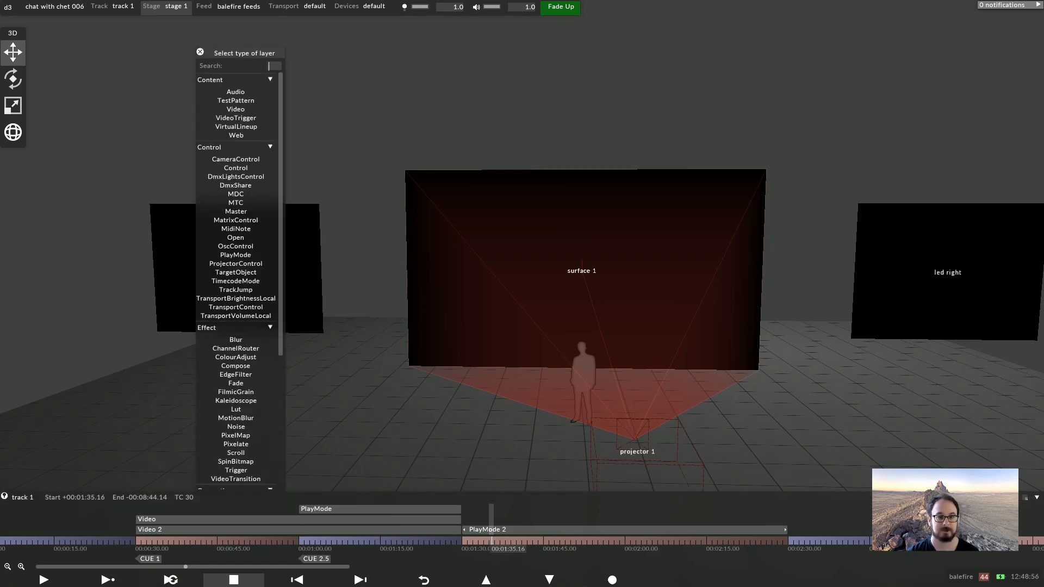
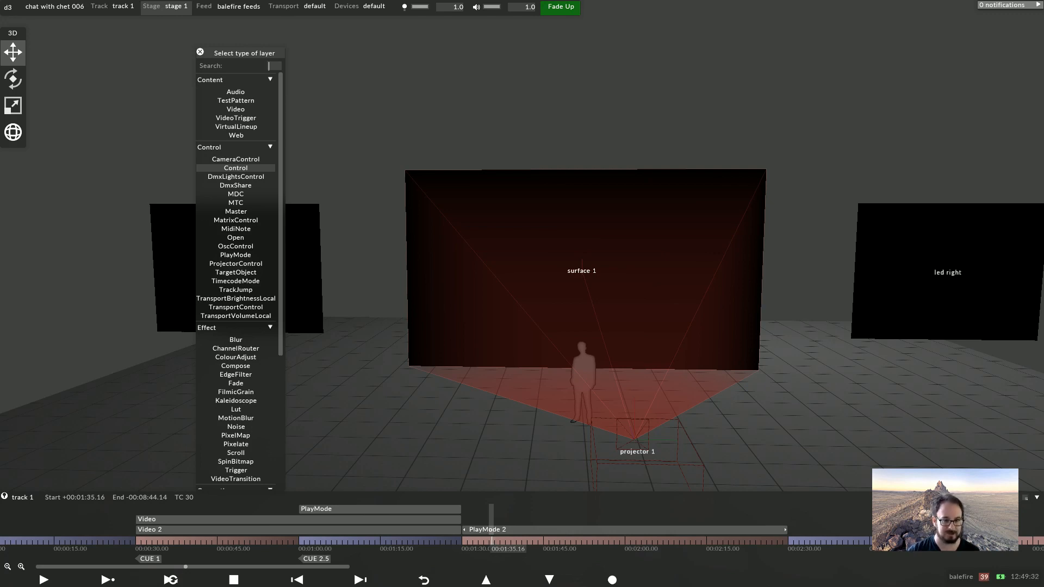
pyautogui.click(236, 168)
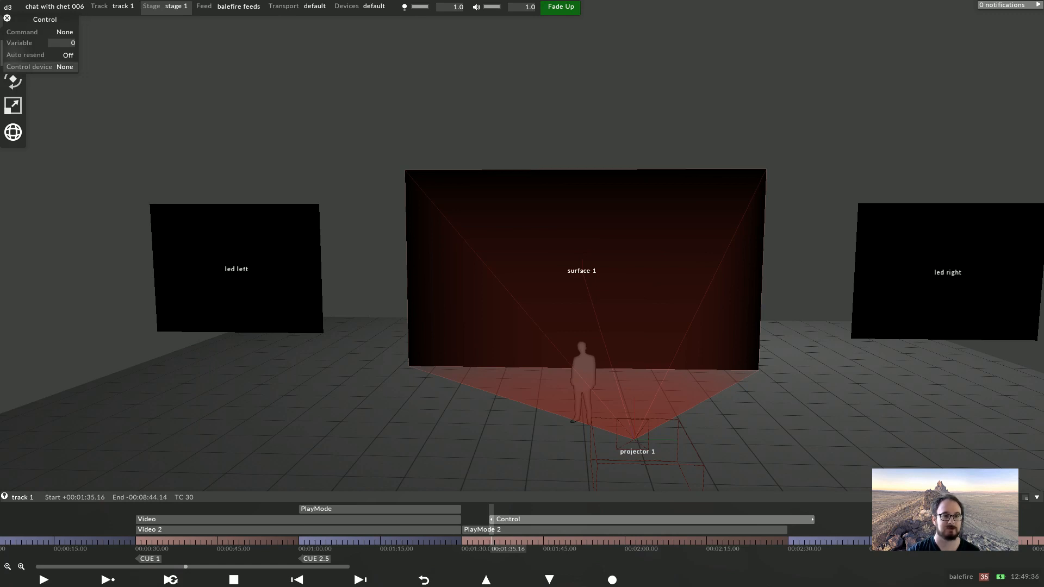
pyautogui.click(41, 66)
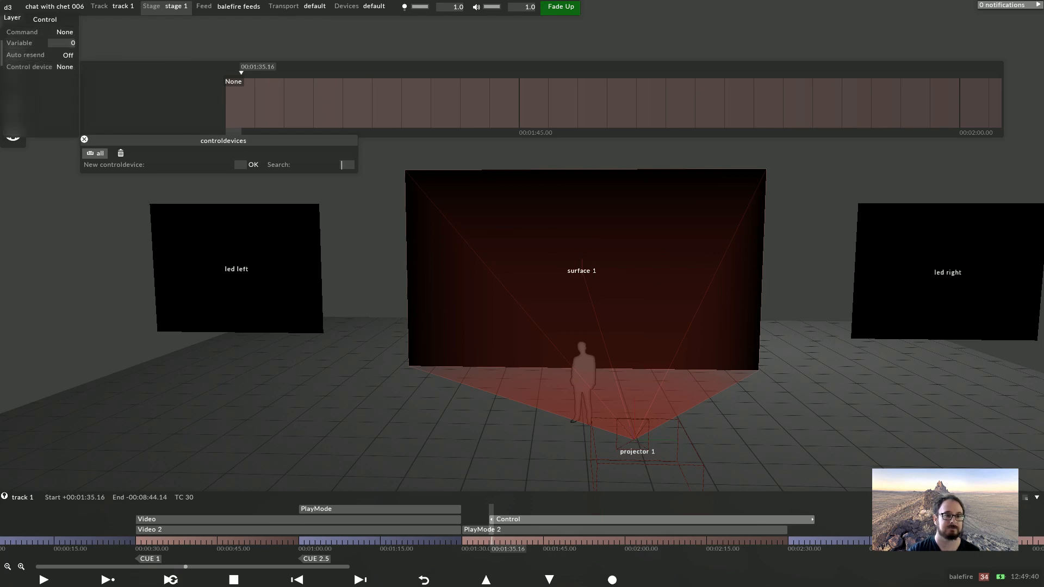
pyautogui.click(7, 18)
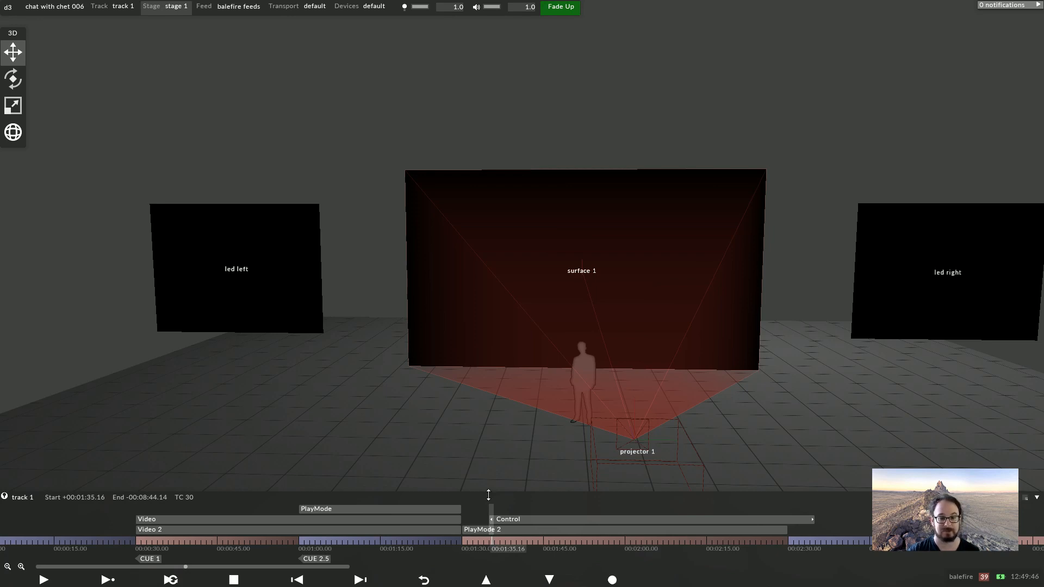
pyautogui.rightClick(499, 520)
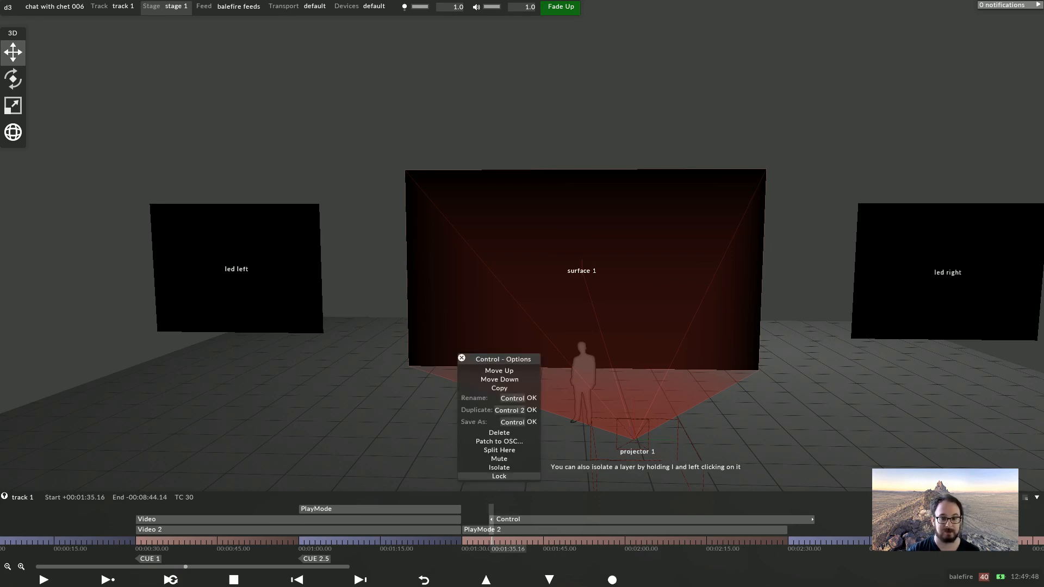
pyautogui.click(498, 432)
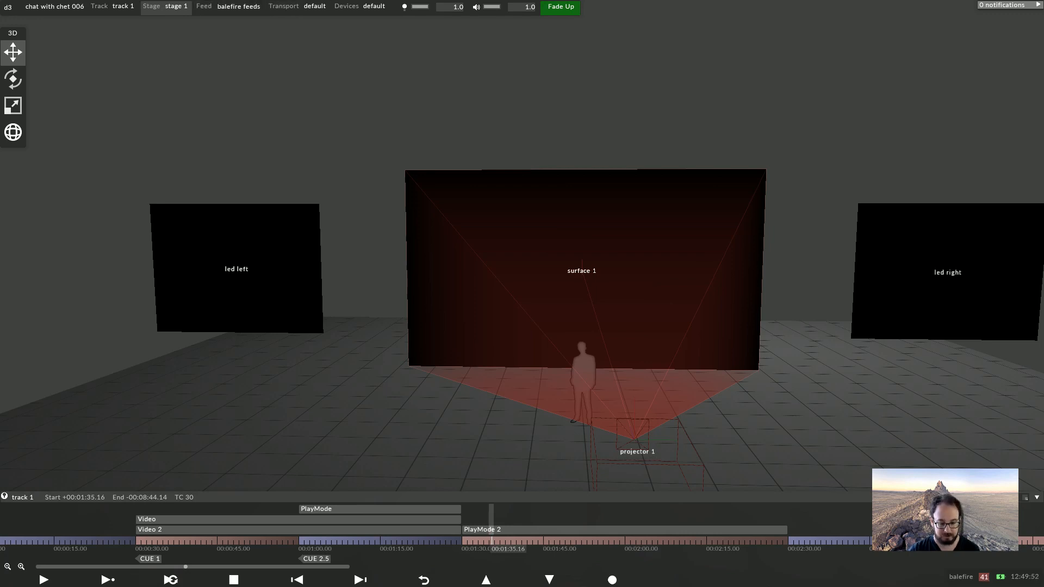
# Add an RGBColour layer to the track at the playhead
pyautogui.hotkey('alt', 'l')
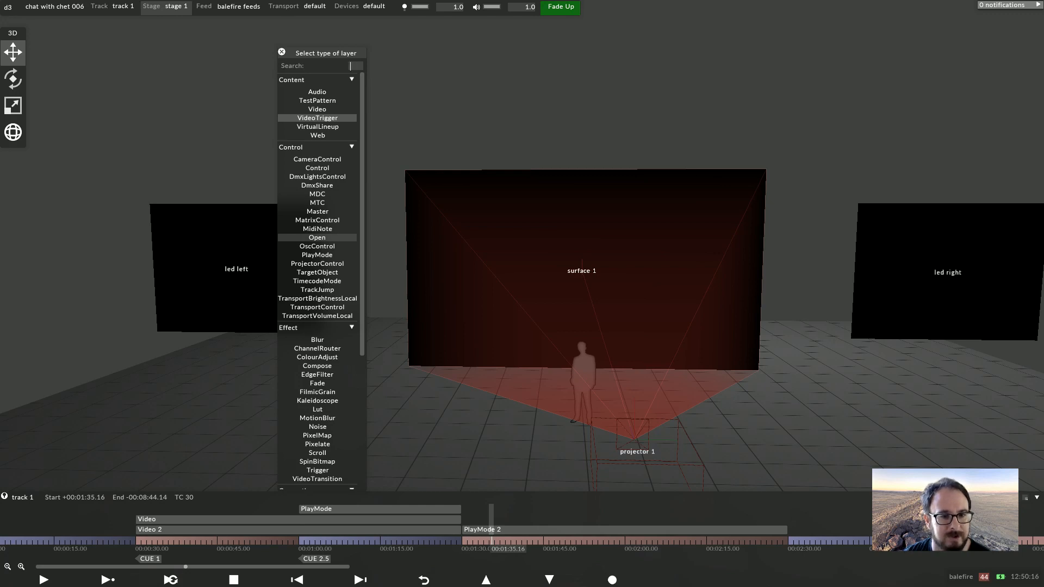
pyautogui.scroll(-7, 318, 272)
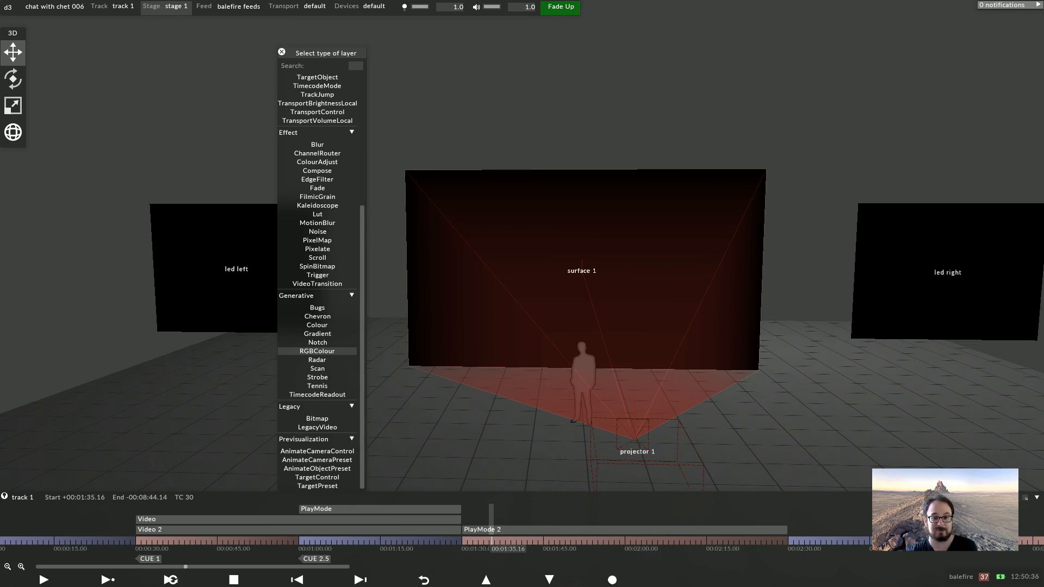
pyautogui.click(317, 351)
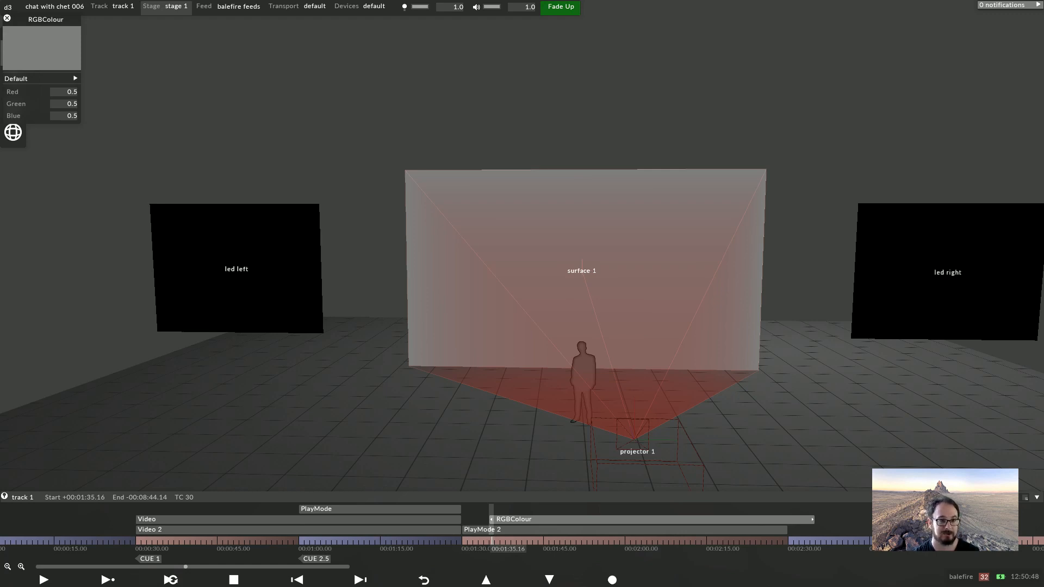
# Set the RGBColour layer's Red expression to dmx:1.1
pyautogui.rightClick(34, 92)
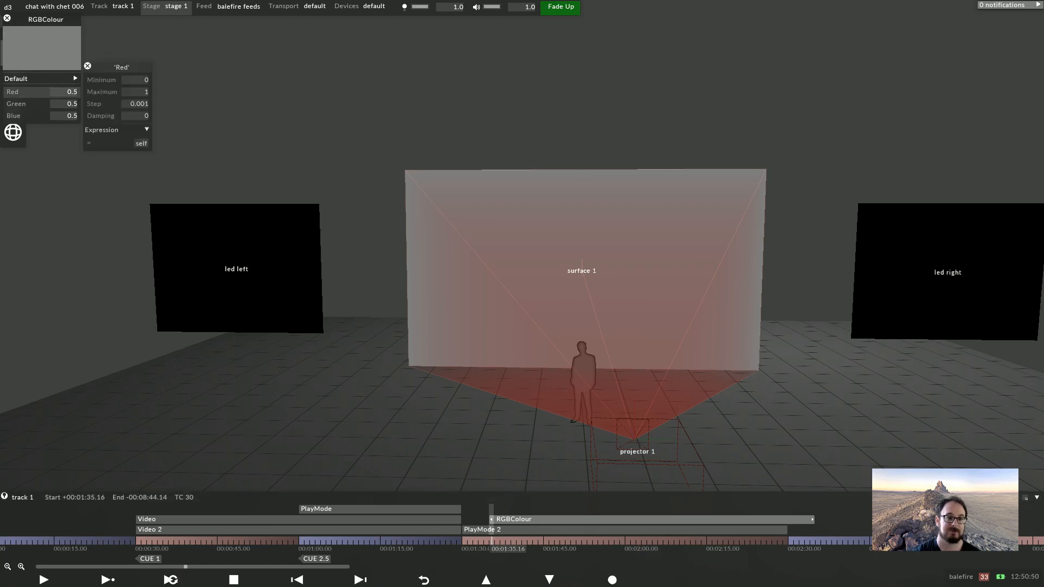
pyautogui.click(139, 142)
pyautogui.write('d')
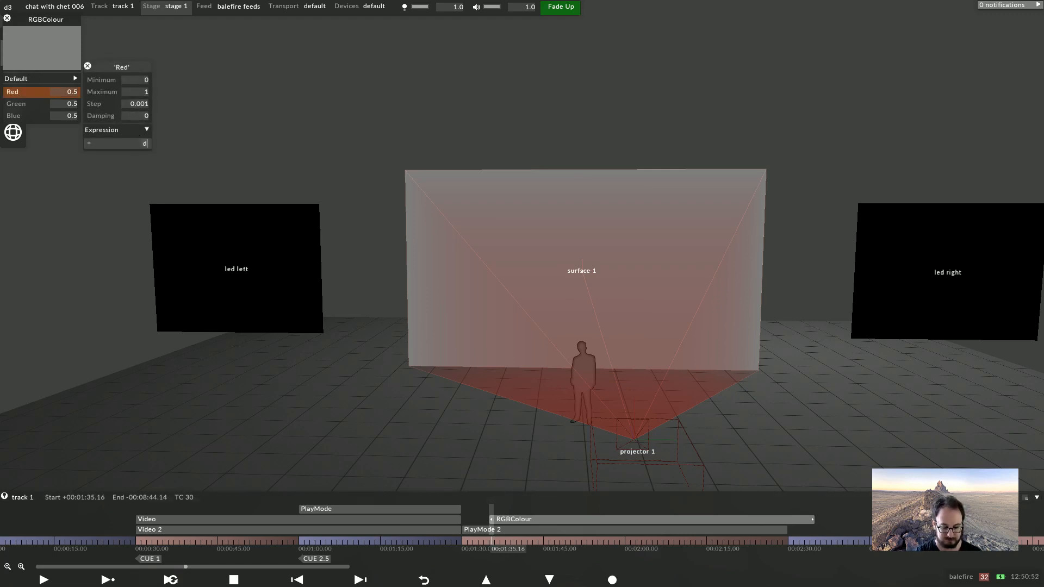
pyautogui.write('mx:1')
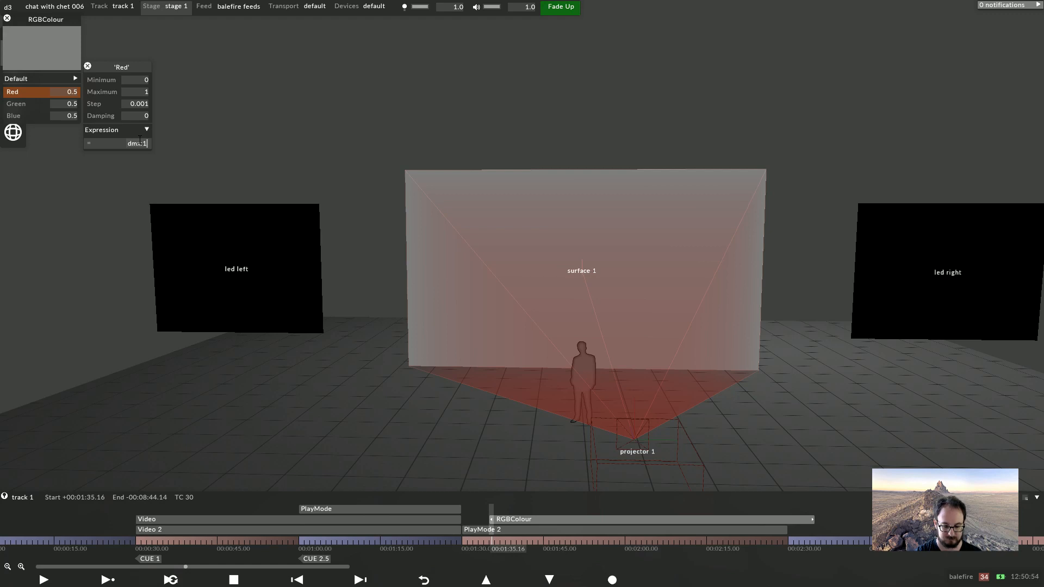
pyautogui.write('.1')
pyautogui.press('Return')
# Set the Green expression to dmx:1.2
pyautogui.click(22, 104)
pyautogui.click(143, 156)
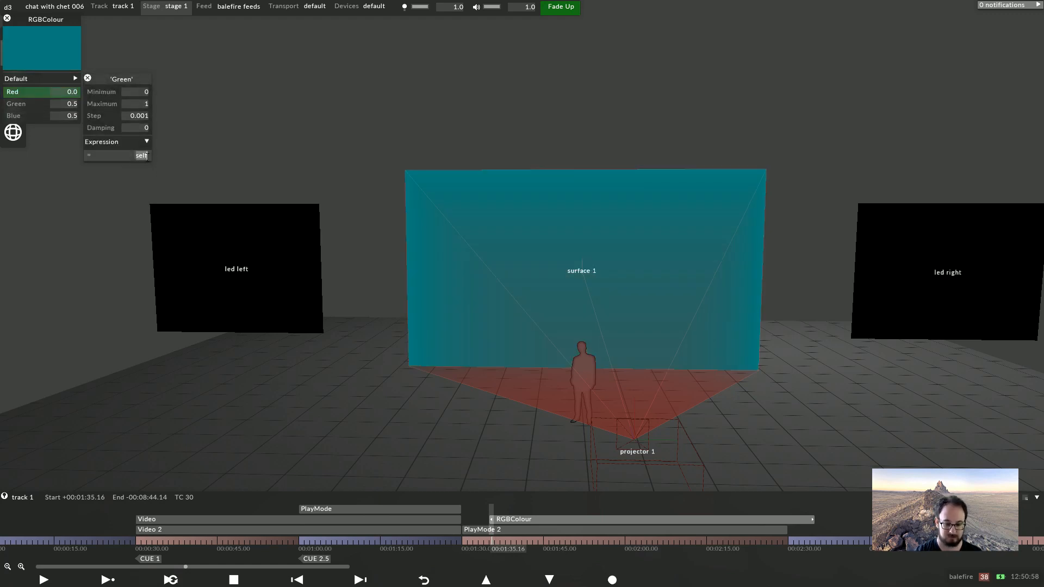
pyautogui.write('dmx:1.2')
pyautogui.press('Return')
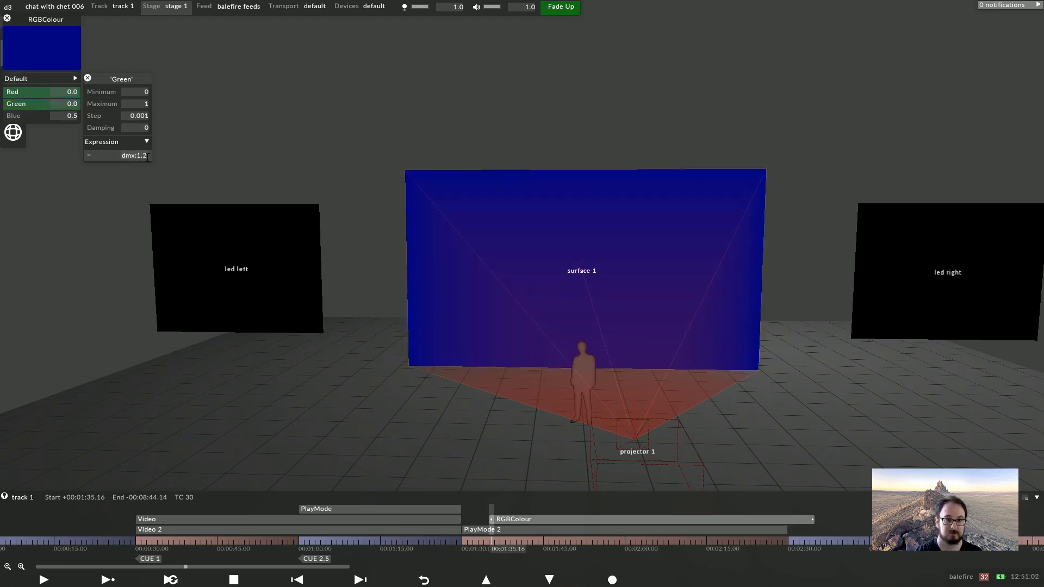
# Set the Blue expression to dmx:1.3
pyautogui.click(22, 116)
pyautogui.click(136, 168)
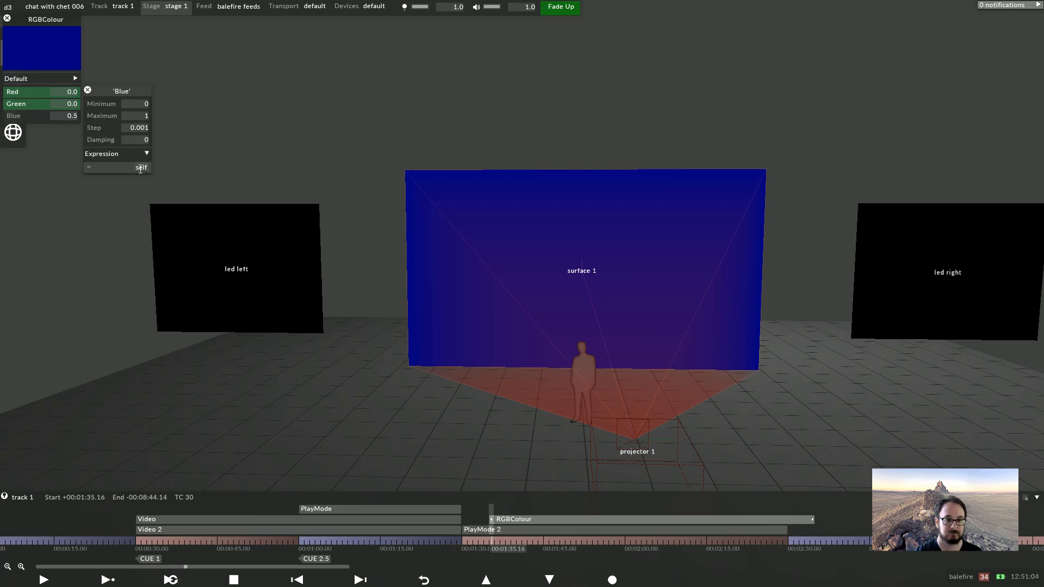
pyautogui.write('dmx:1.3')
pyautogui.press('Return')
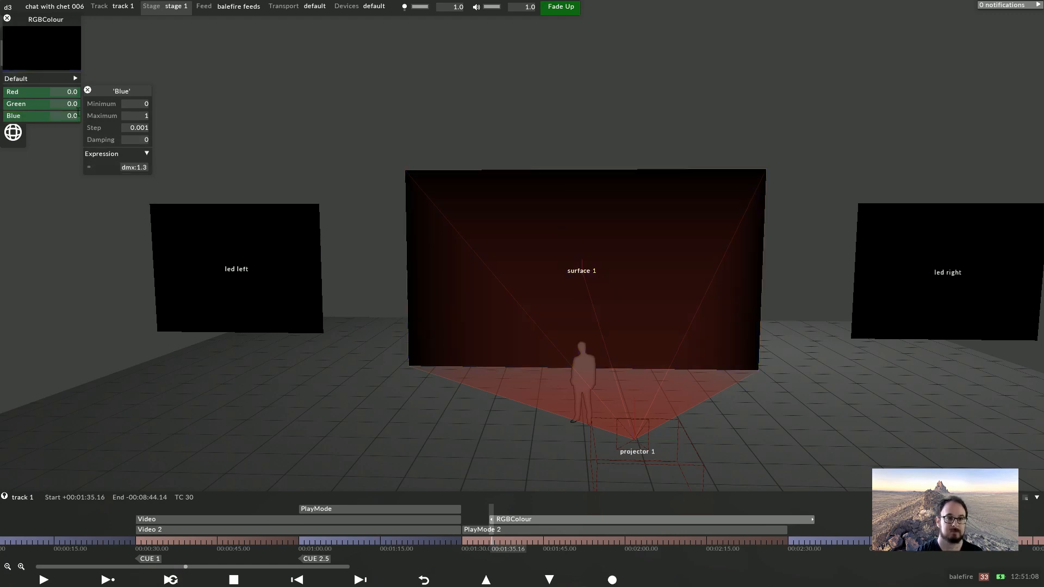
# Expand the Default section and set the Brightness expression to dmx:1.4
pyautogui.click(75, 79)
pyautogui.rightClick(24, 104)
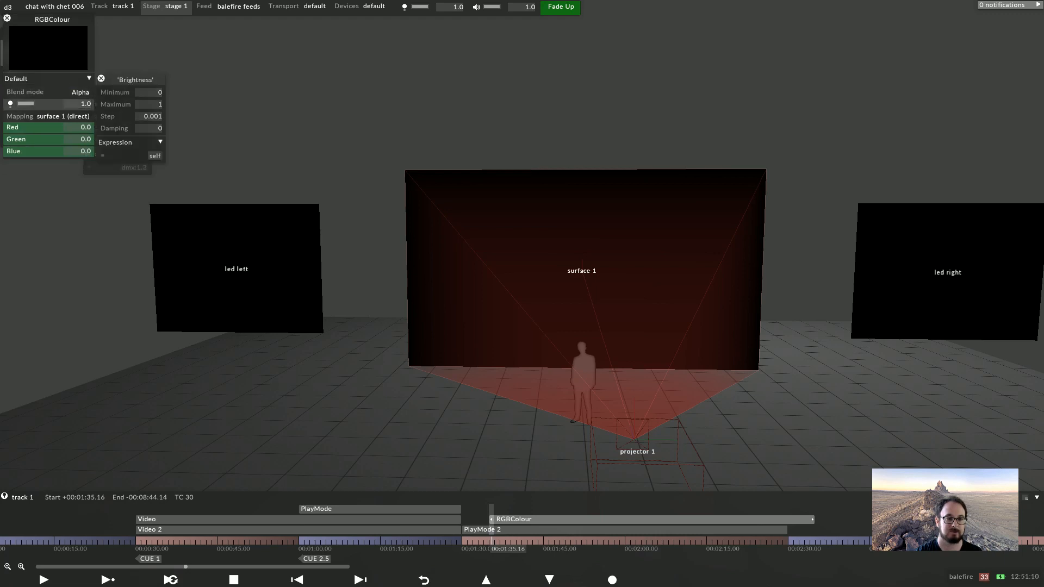
pyautogui.click(154, 156)
pyautogui.write('dmx')
pyautogui.press('Return')
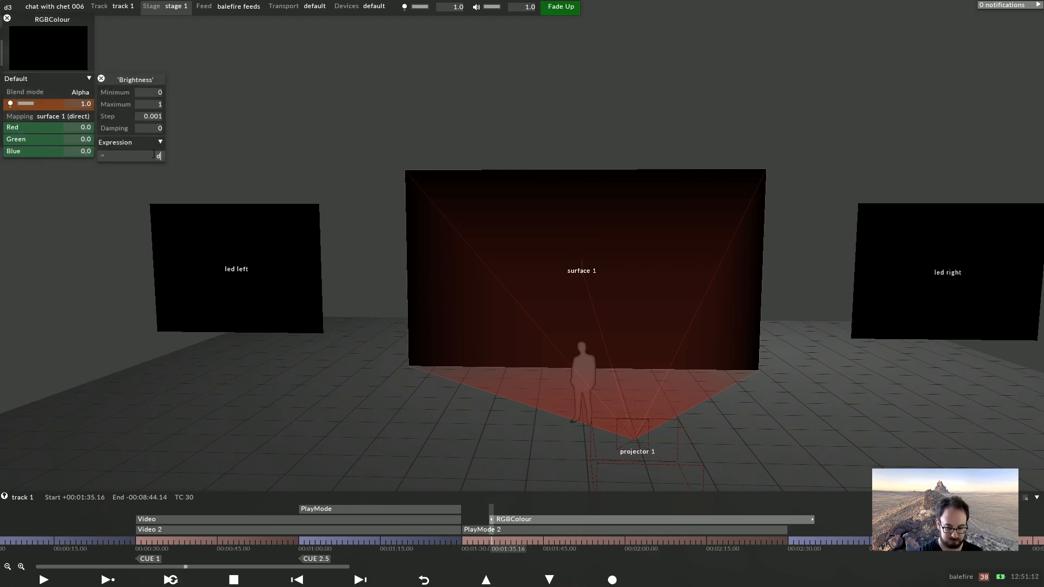
pyautogui.write(':1.4')
pyautogui.press('Return')
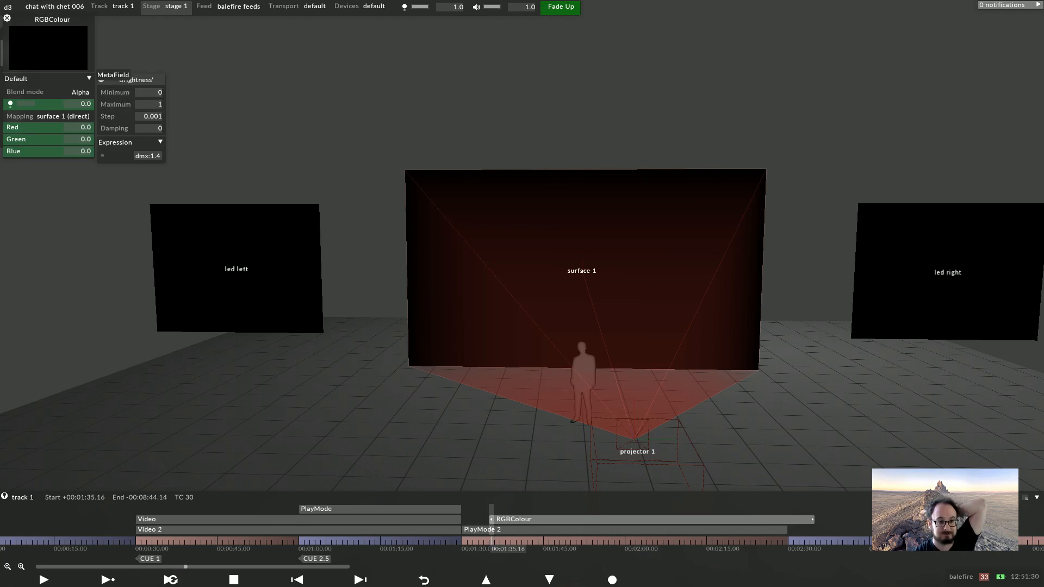
# Close the layer editors and delete the RGBColour layer
pyautogui.click(101, 79)
pyautogui.click(5, 18)
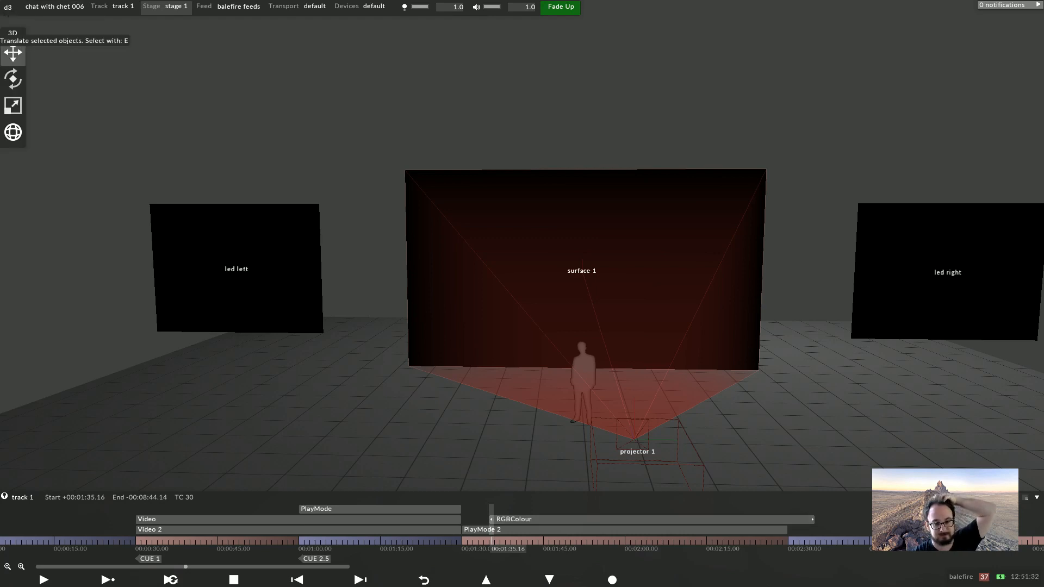
pyautogui.rightClick(514, 520)
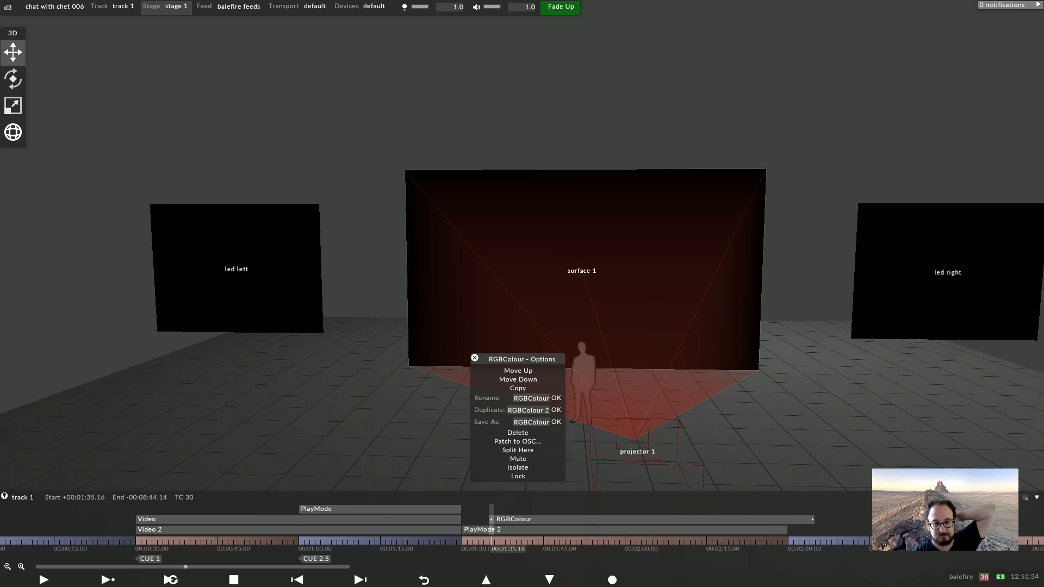
pyautogui.click(515, 432)
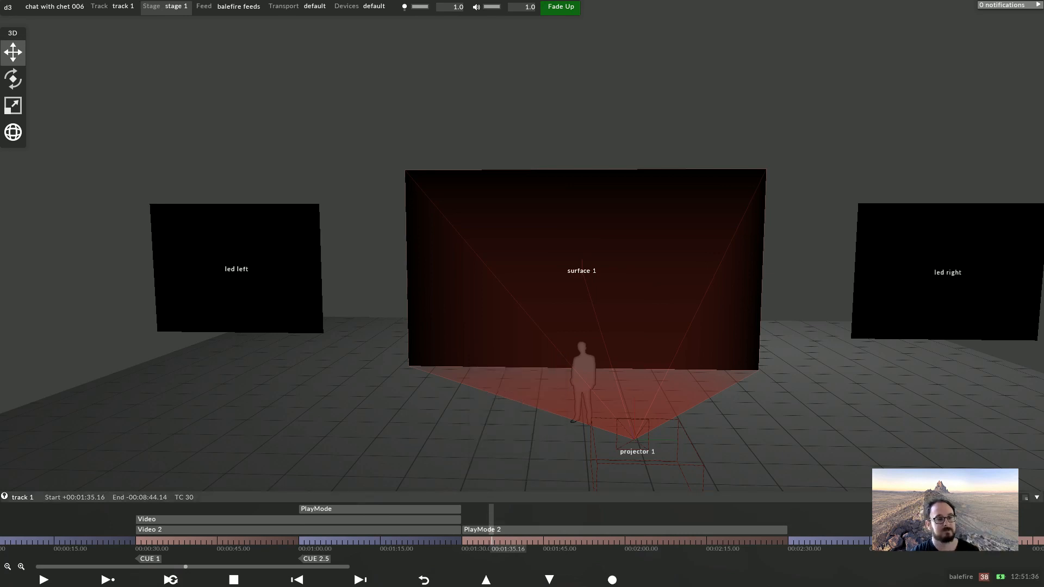
# Delete the first PlayMode layer and the Video 2 layer from the timeline
pyautogui.click(301, 541)
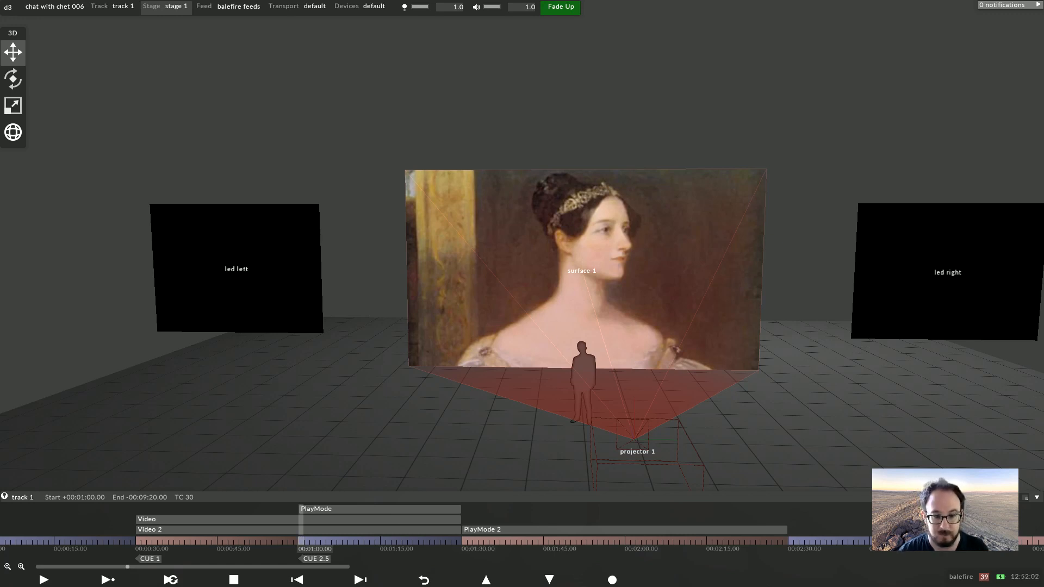
pyautogui.rightClick(357, 510)
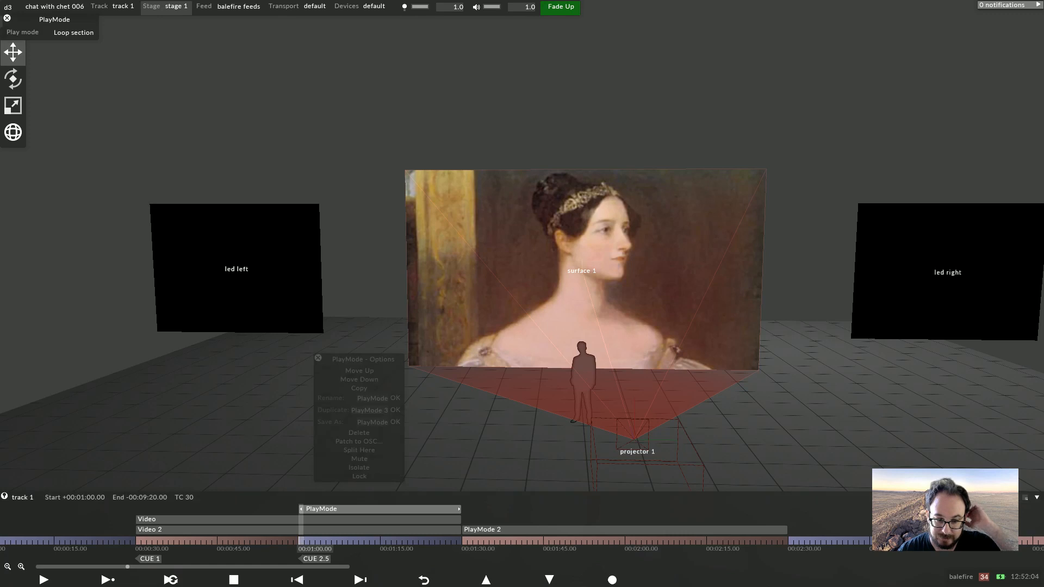
pyautogui.click(359, 433)
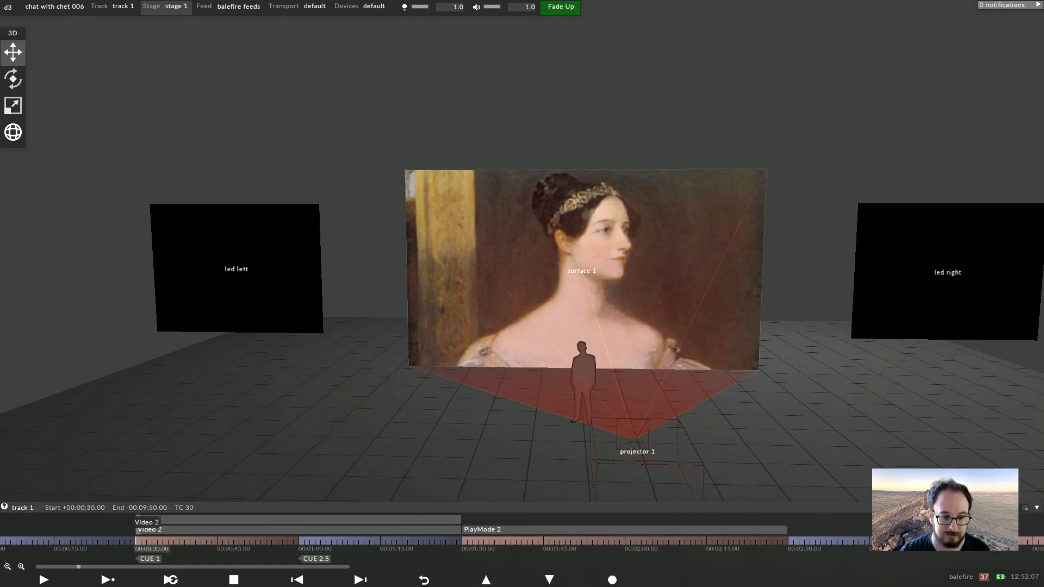
pyautogui.rightClick(140, 528)
pyautogui.click(141, 434)
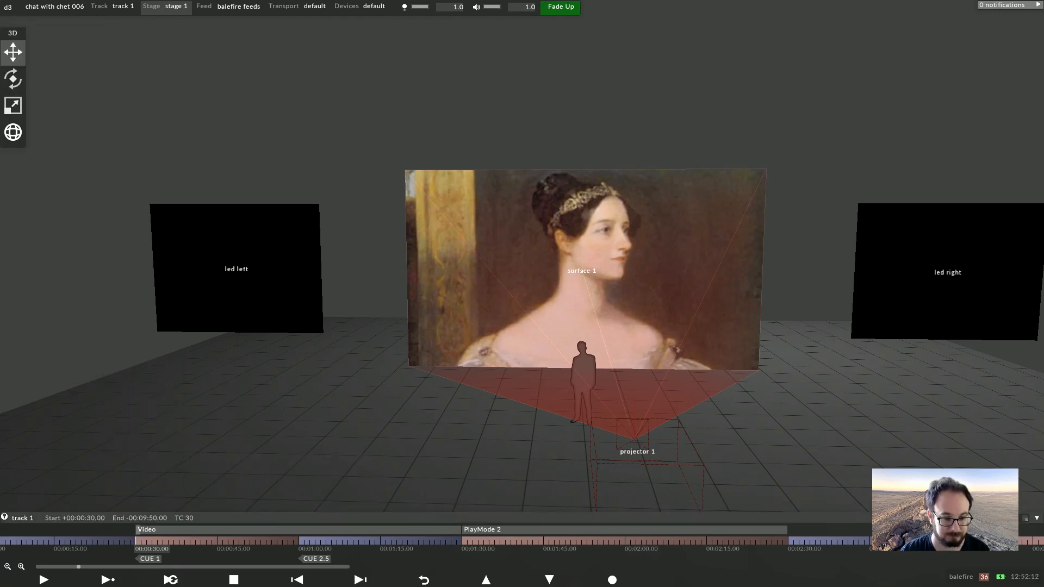
# In the Video layer, create a new Direct mapping named side screens (direct)
pyautogui.click(192, 530)
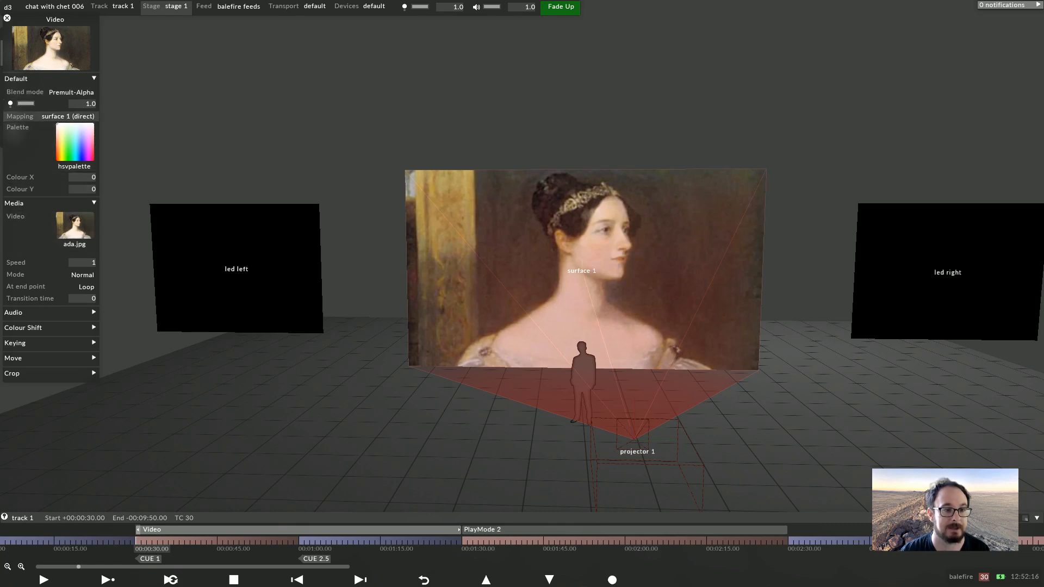
pyautogui.click(67, 116)
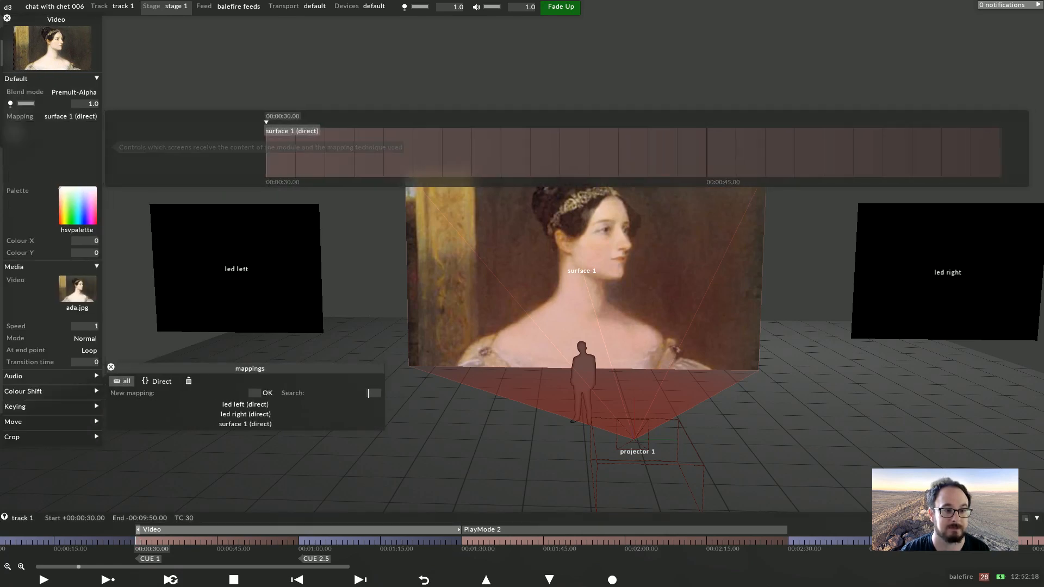
pyautogui.click(247, 393)
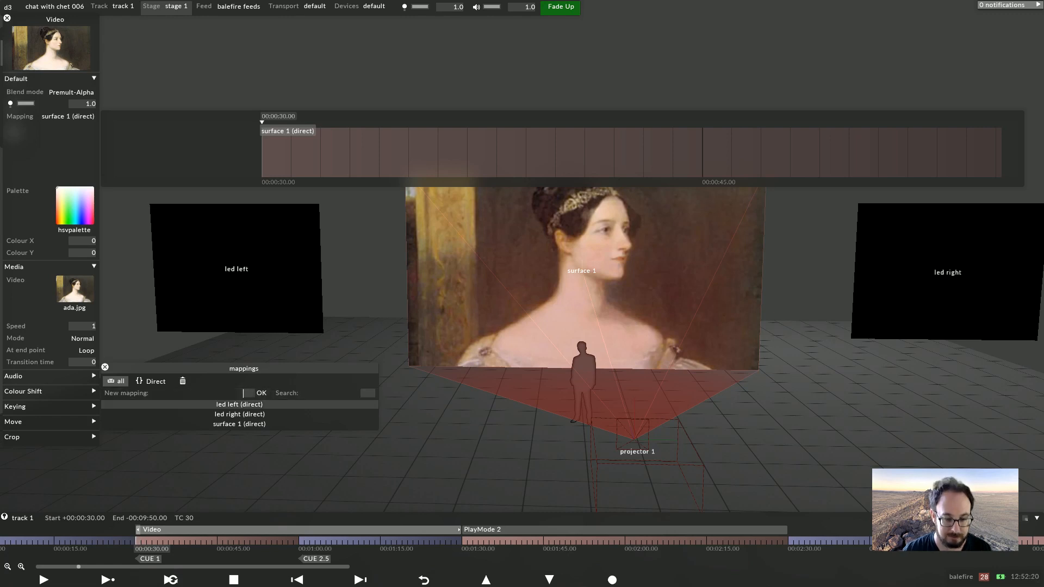
pyautogui.write('side screen')
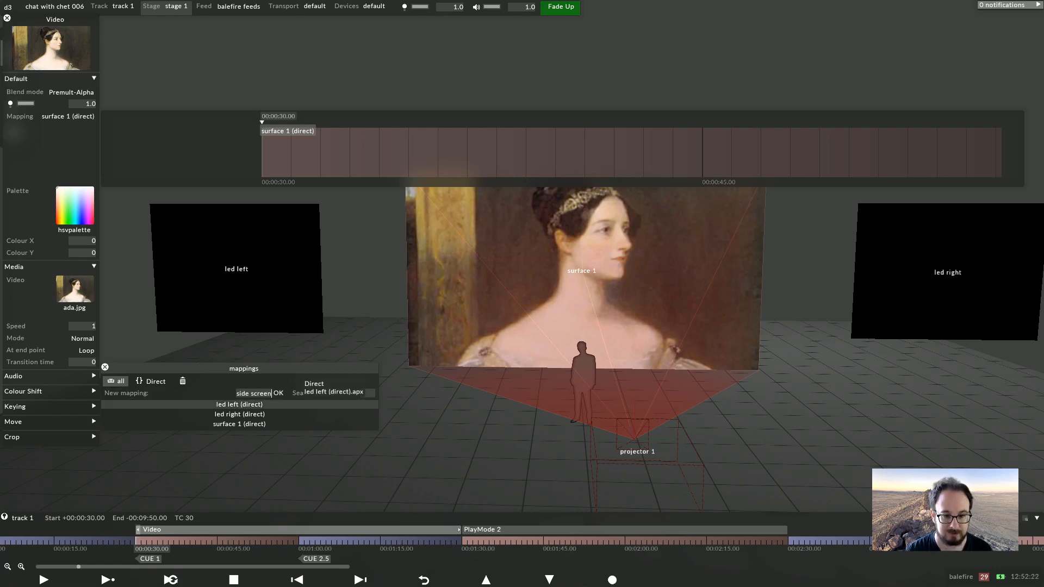
pyautogui.write('s (direct)')
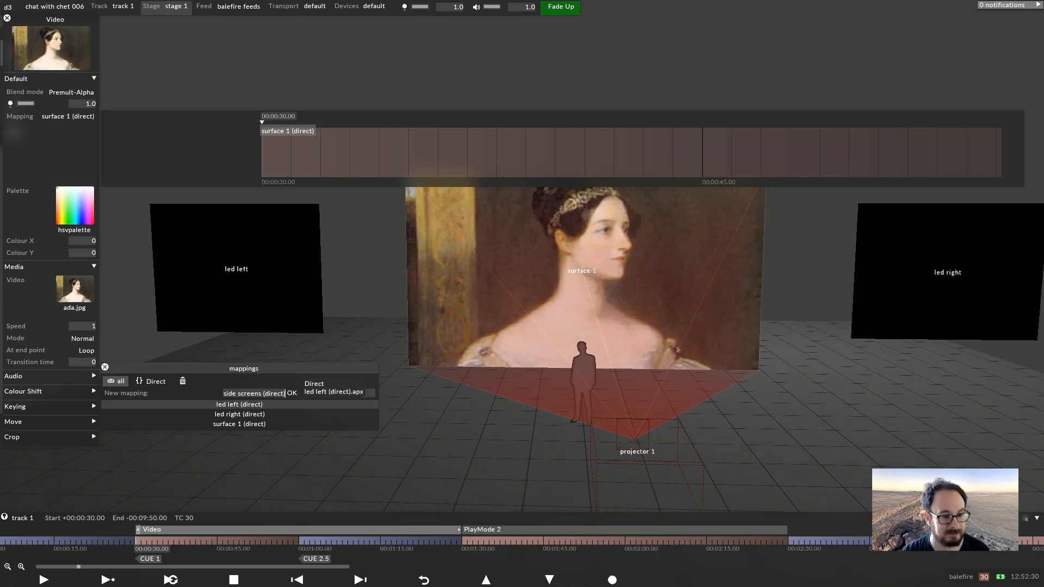
pyautogui.press('Return')
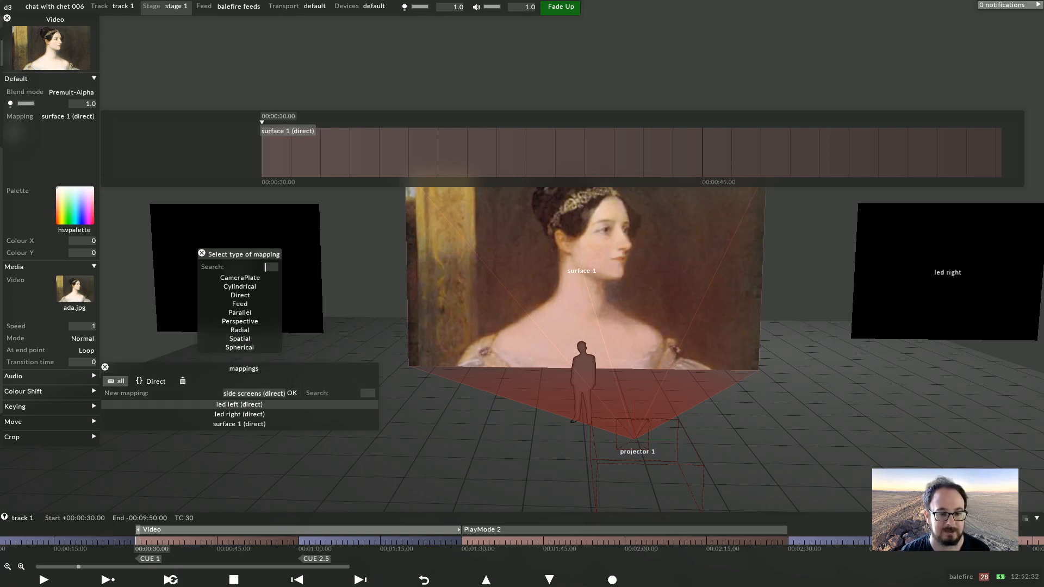
pyautogui.press('Return')
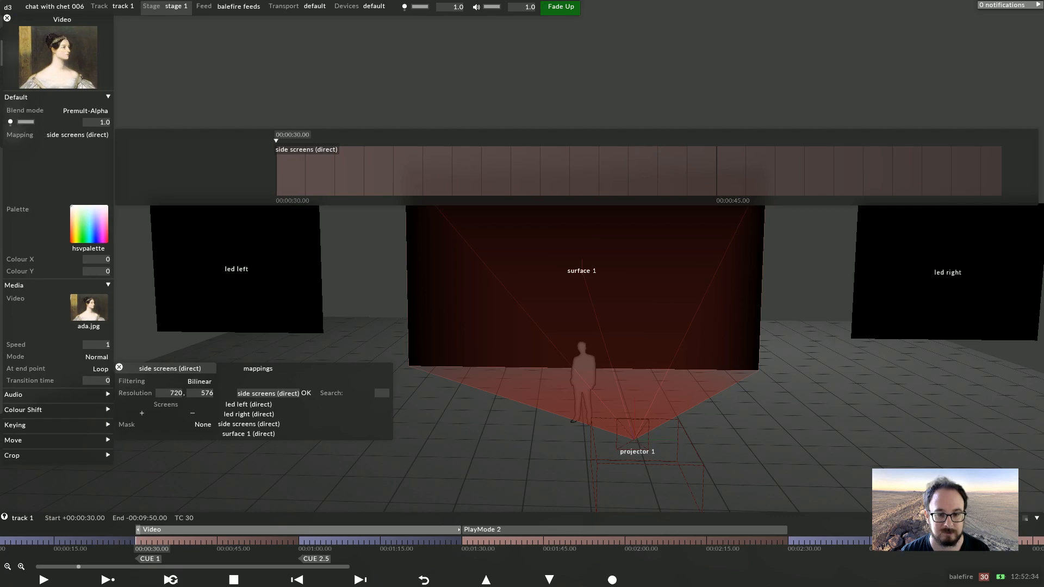
# Add led left and led right as screens of the side screens mapping
pyautogui.click(132, 414)
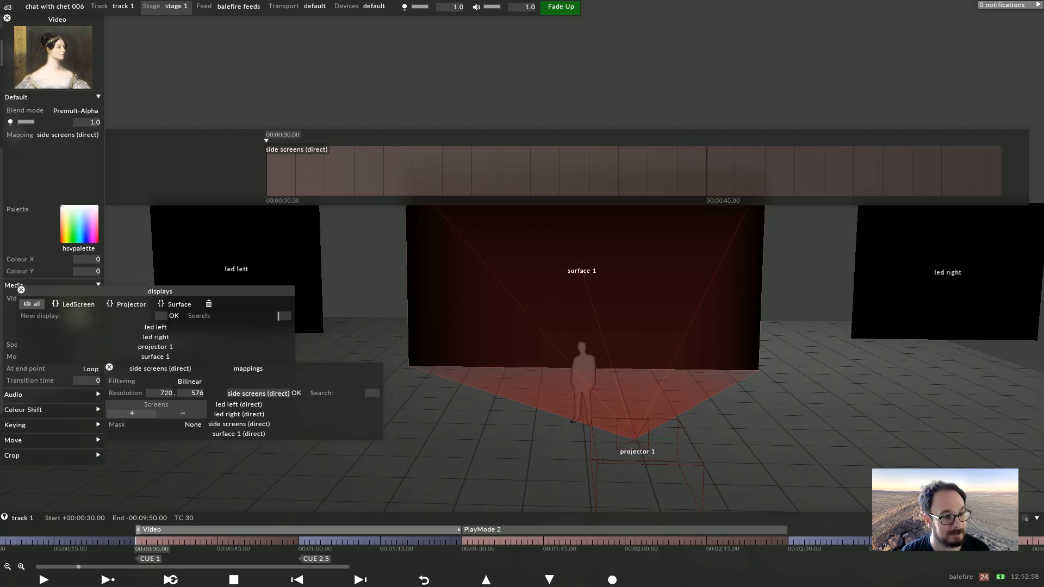
pyautogui.click(156, 328)
pyautogui.click(155, 338)
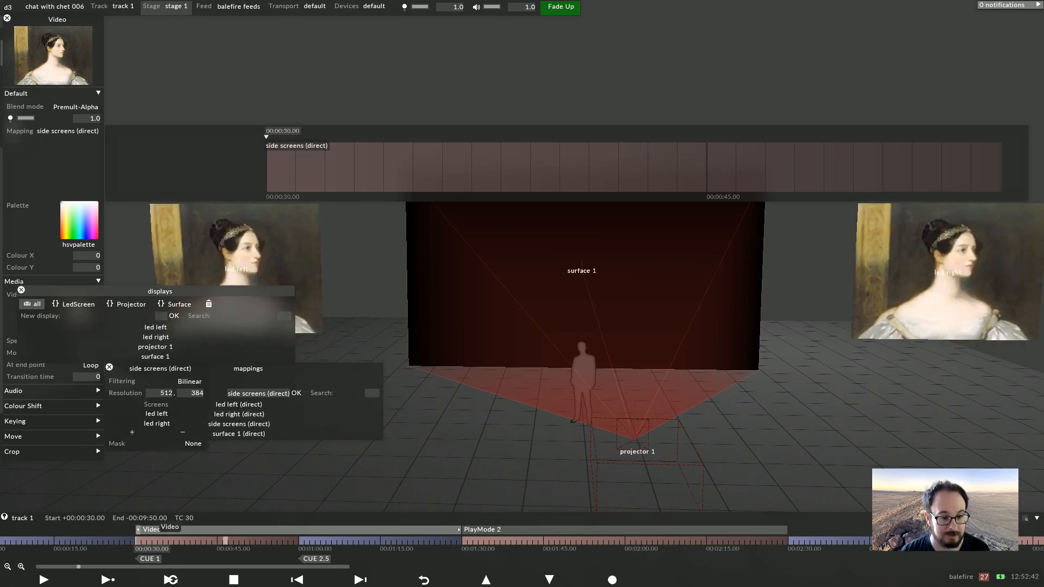
# Scrub the timeline to 00:00:45 and reselect the Video layer to check the side screens
pyautogui.click(220, 541)
pyautogui.click(219, 529)
pyautogui.click(219, 530)
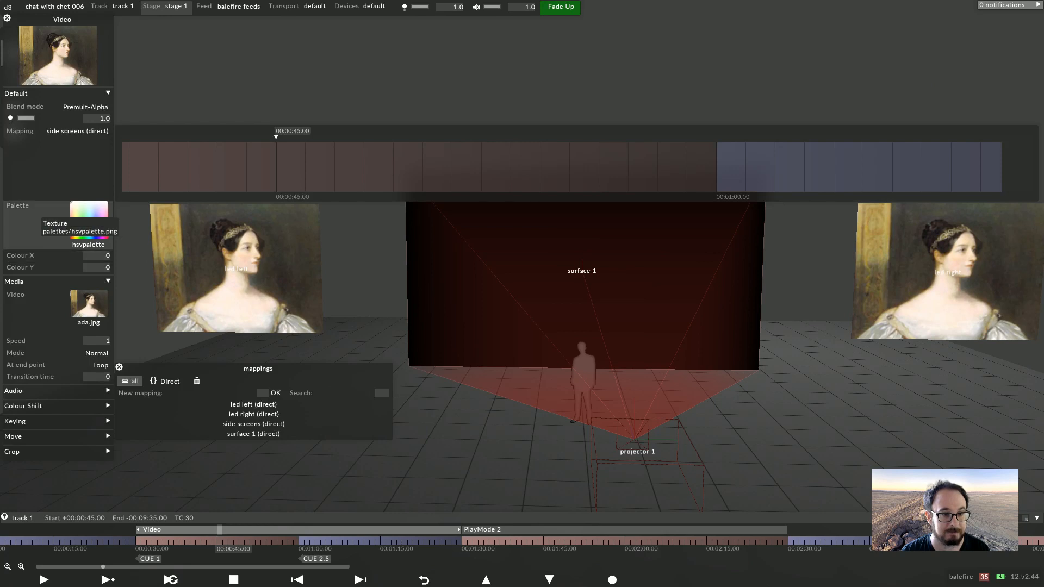
# Set the Video layer's media at 00:00:45 to george.jpg
pyautogui.click(74, 303)
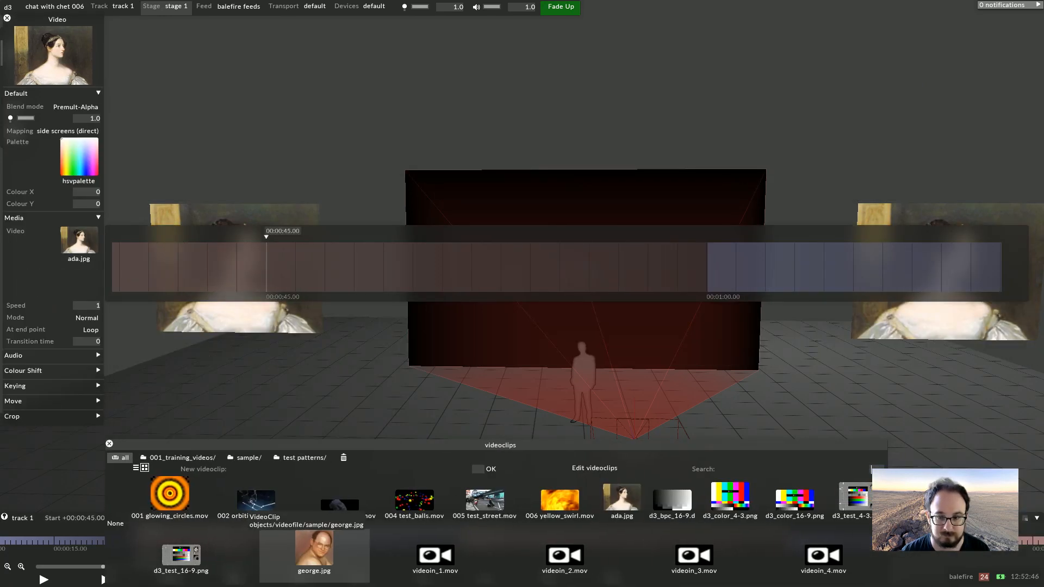
pyautogui.click(314, 549)
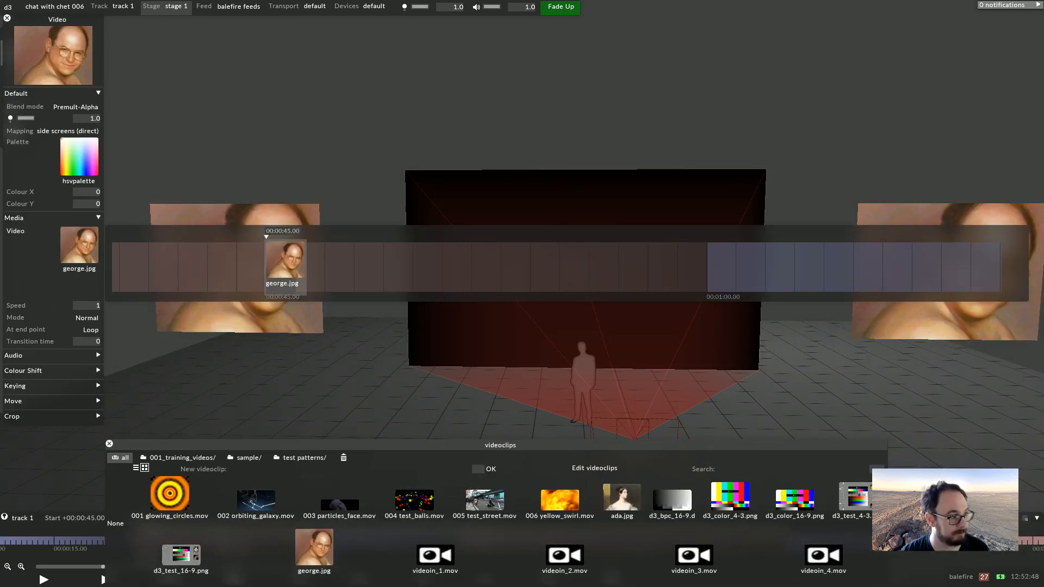
pyautogui.click(272, 381)
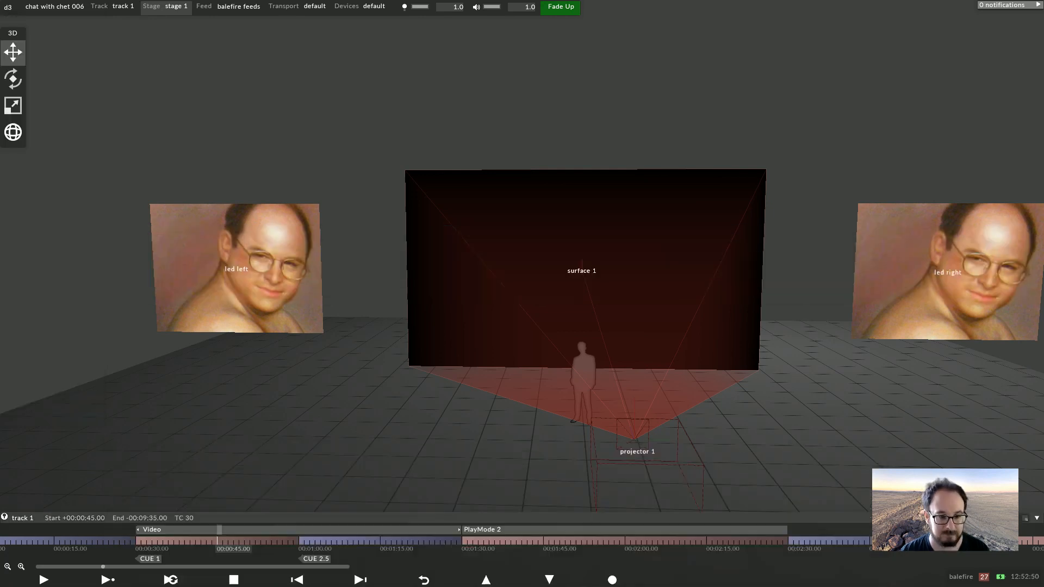
# Step back to 00:00:30, open the ada.jpg clip properties and set its cropping clip type to Fit into canvas
pyautogui.press('Left')
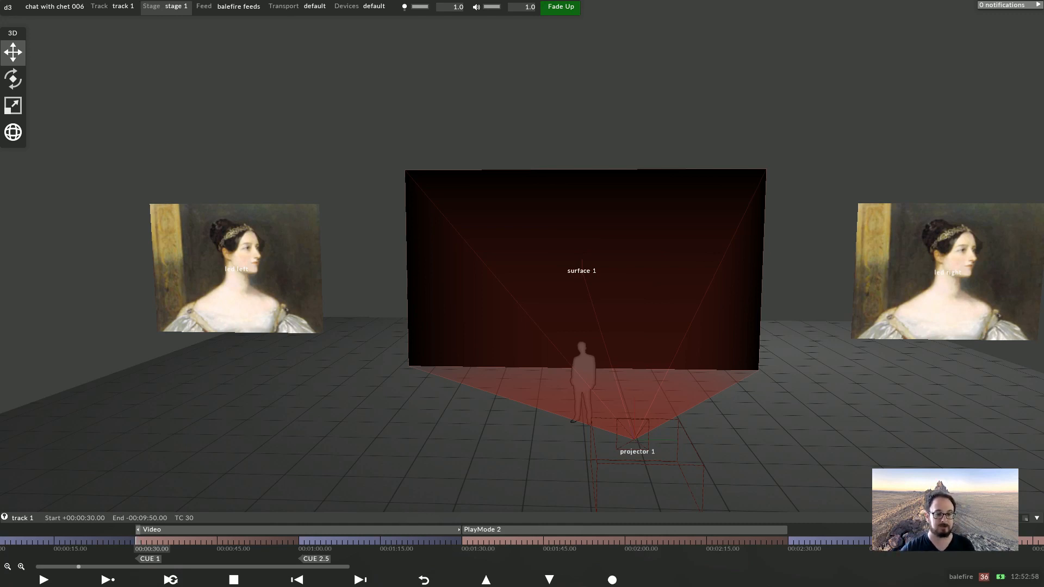
pyautogui.rightClick(217, 530)
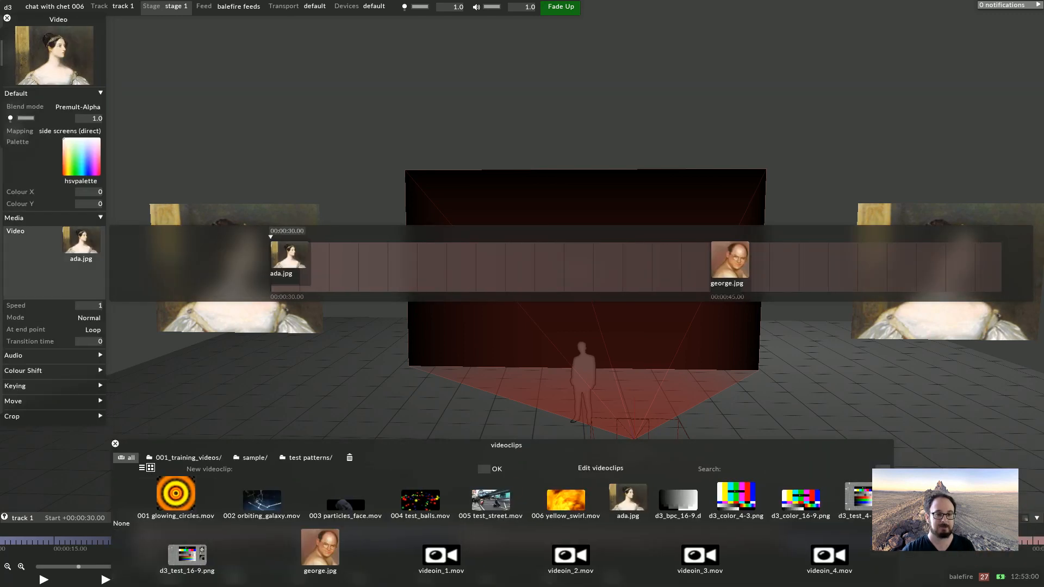
pyautogui.rightClick(78, 240)
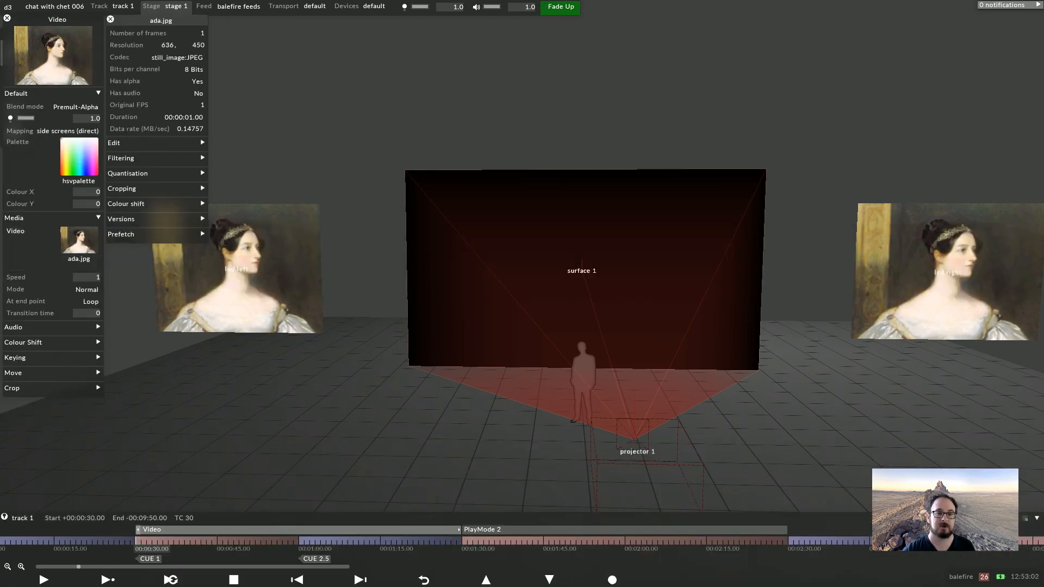
pyautogui.click(120, 158)
pyautogui.click(121, 158)
pyautogui.click(113, 143)
pyautogui.click(114, 143)
pyautogui.click(121, 189)
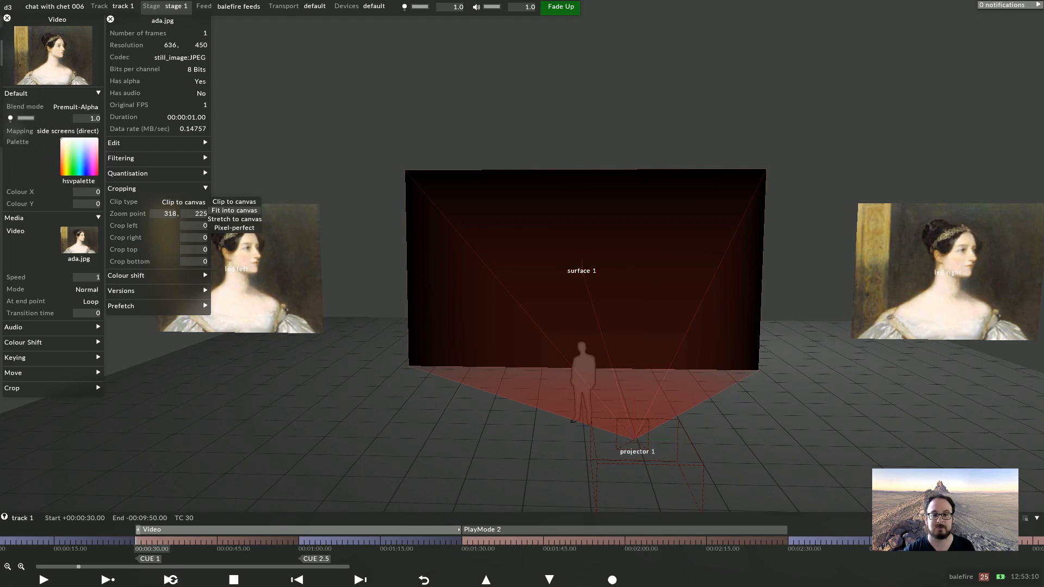
pyautogui.click(235, 210)
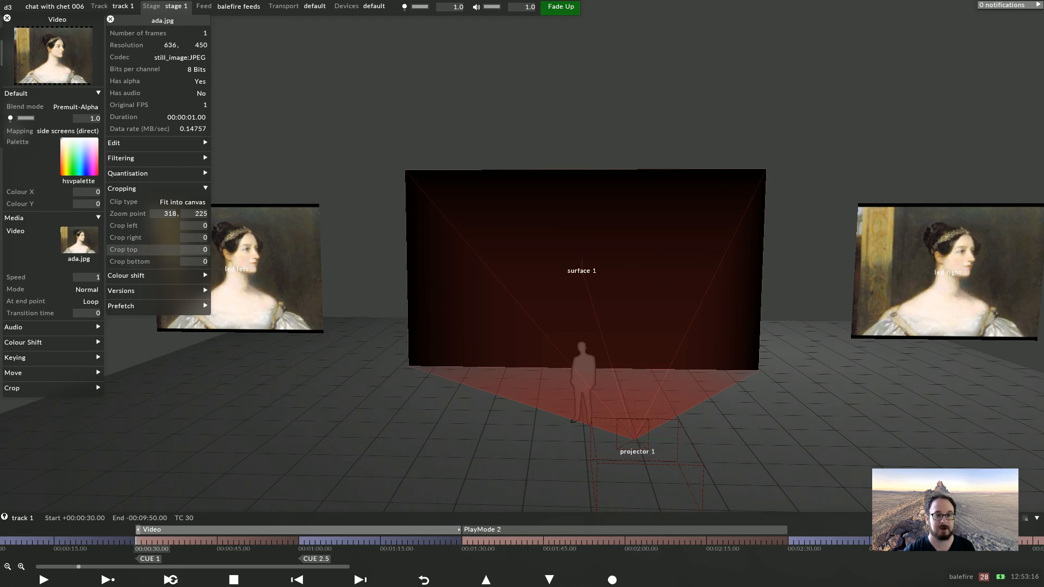
# Change the ada.jpg clip type to Pixel-perfect and close the clip properties
pyautogui.click(183, 202)
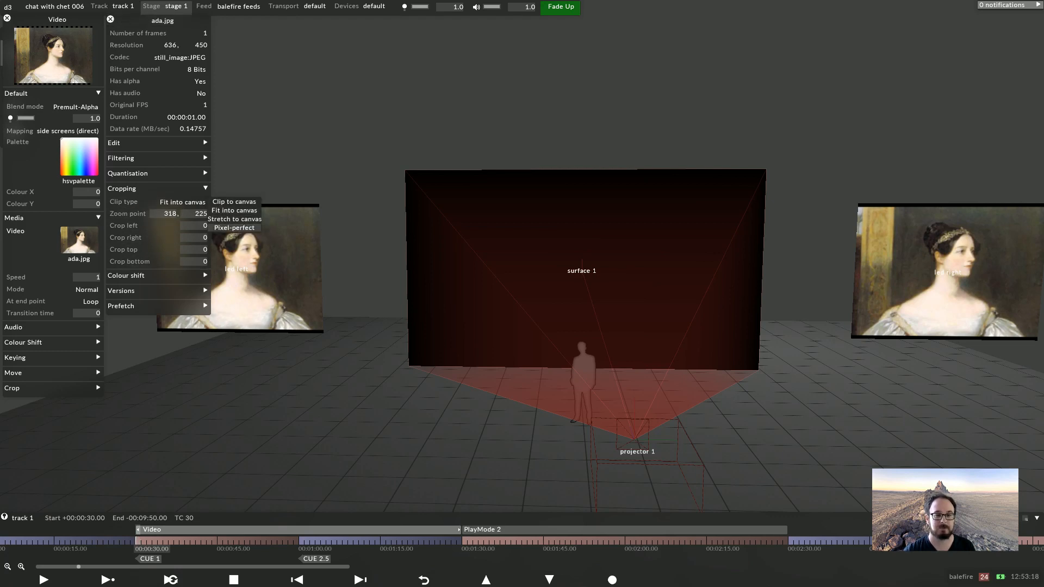
pyautogui.click(235, 228)
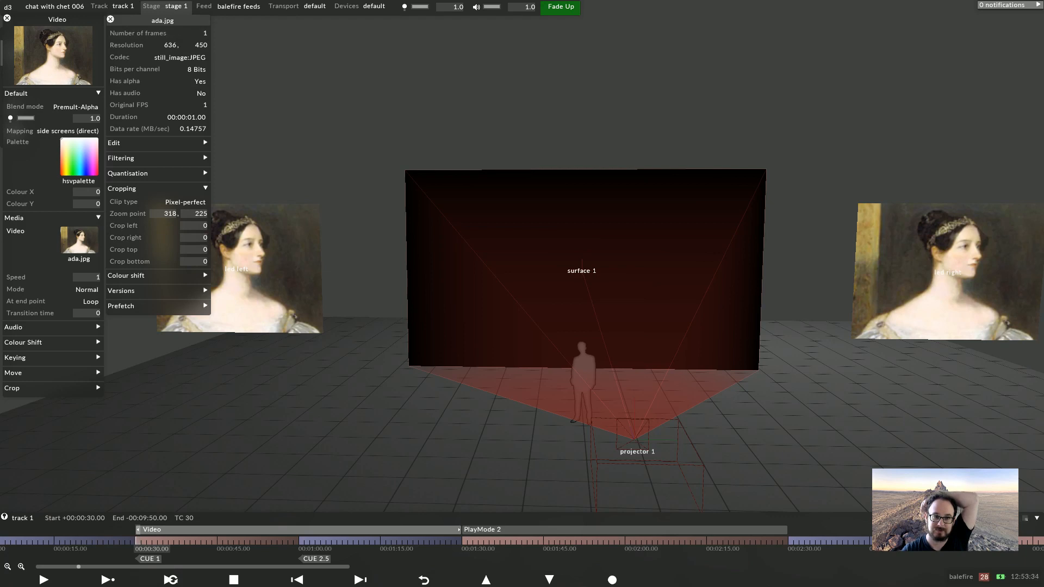
pyautogui.press('Escape')
pyautogui.press('Escape')
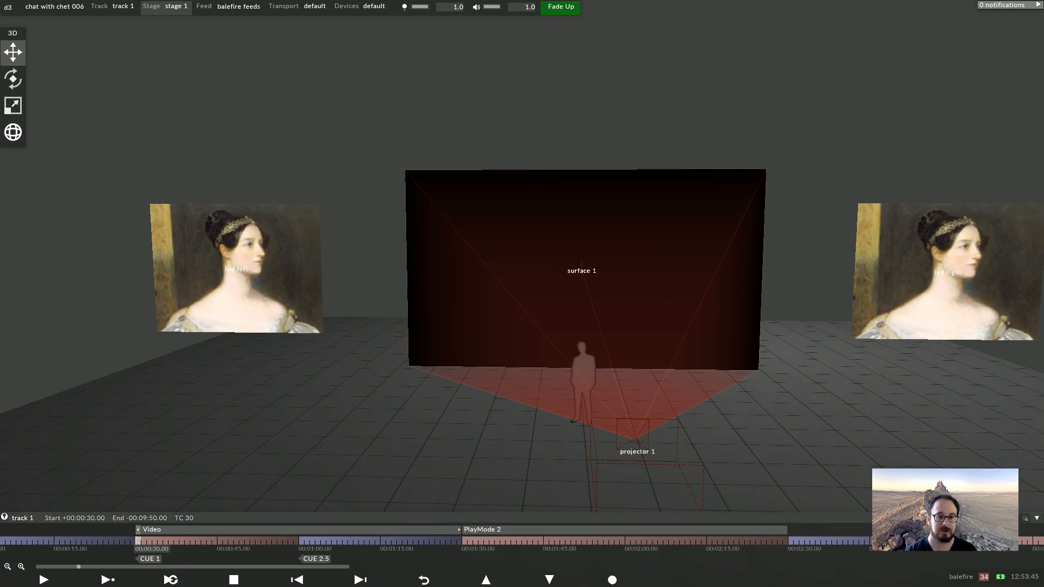
# Copy disguise_training_template_3000x1200.png from the Desktop into the project's VideoFile folder
pyautogui.click(191, 530)
pyautogui.hotkey('alt', 'Tab')
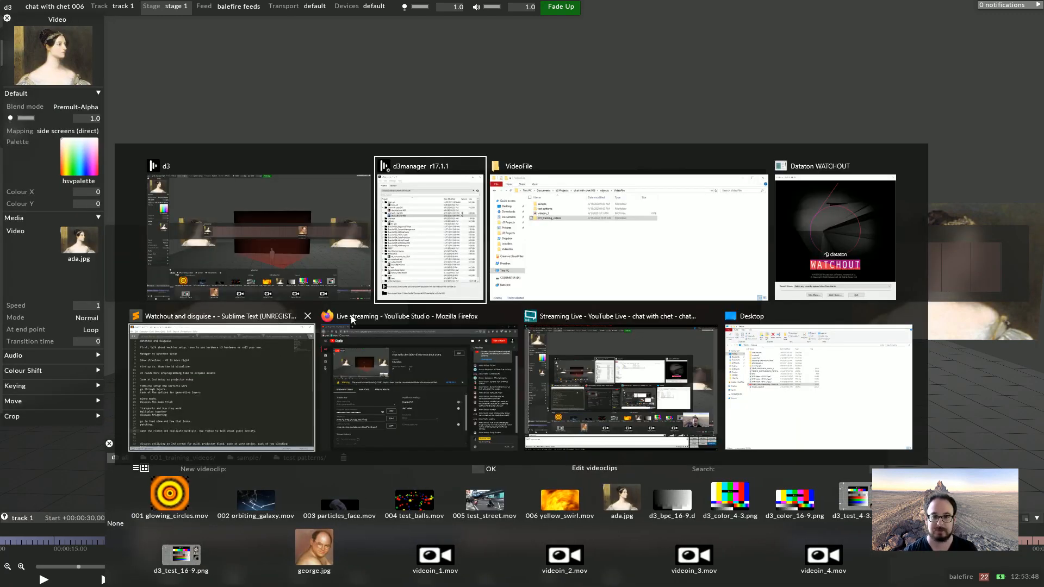
pyautogui.hotkey('alt', 'Tab')
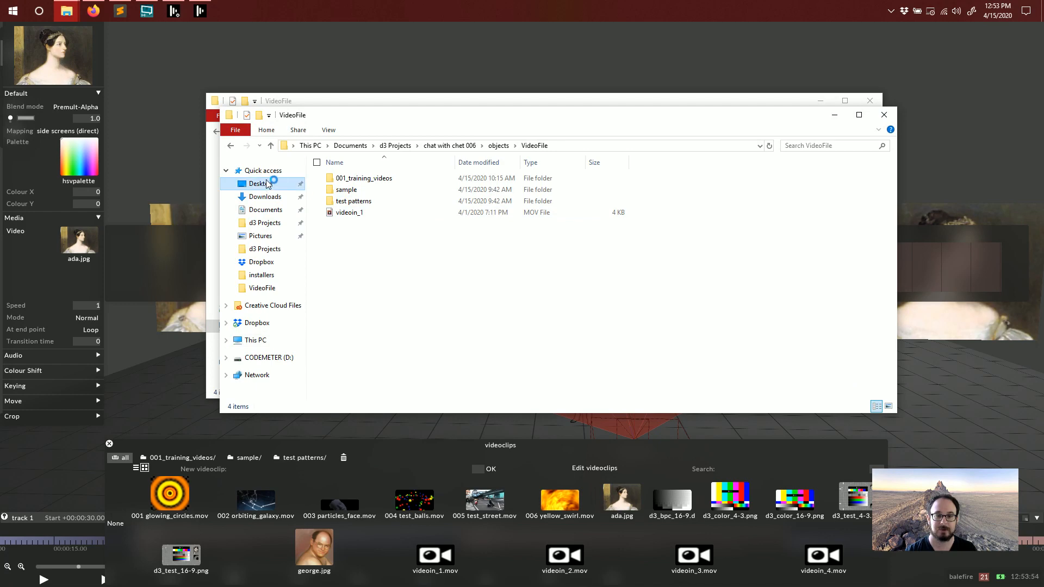
pyautogui.click(263, 184)
pyautogui.moveTo(453, 129); pyautogui.dragTo(684, 162)
pyautogui.moveTo(634, 289); pyautogui.dragTo(374, 244)
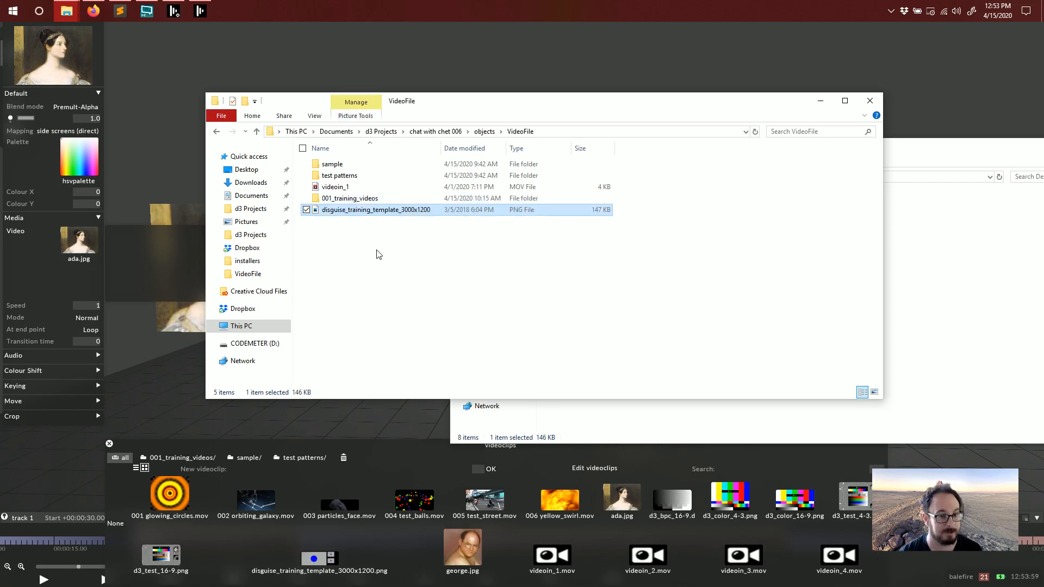
pyautogui.hotkey('alt', 'Tab')
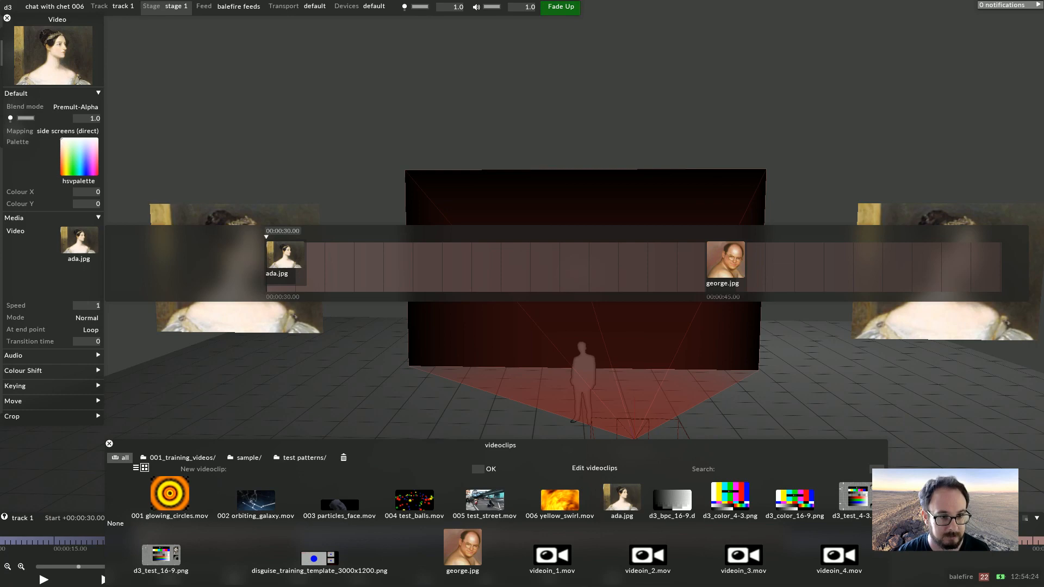
# Switch to FreeFileSync by searching for it in the Start menu
pyautogui.press('super')
pyautogui.press('super')
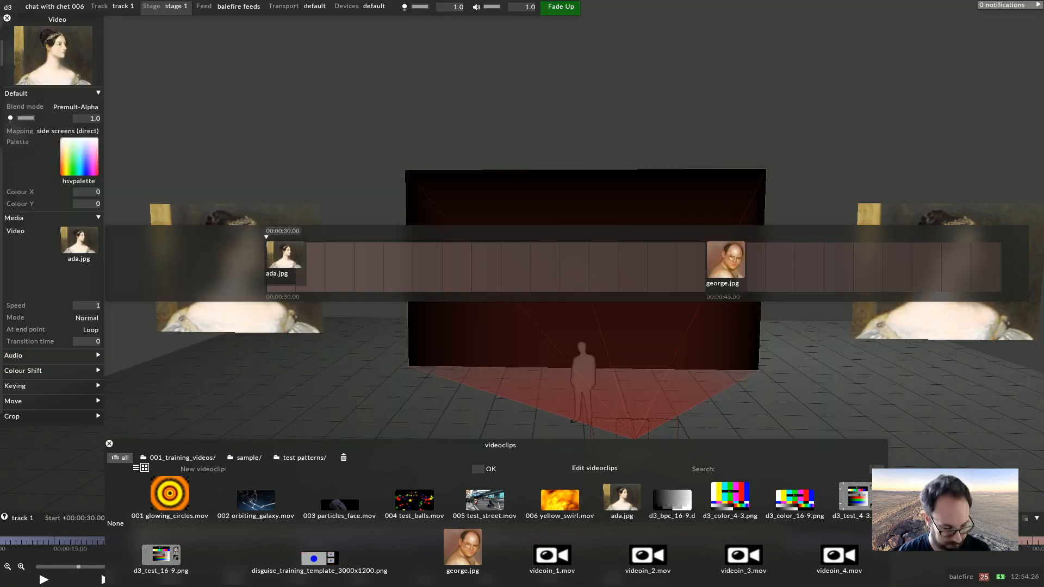
pyautogui.press('super')
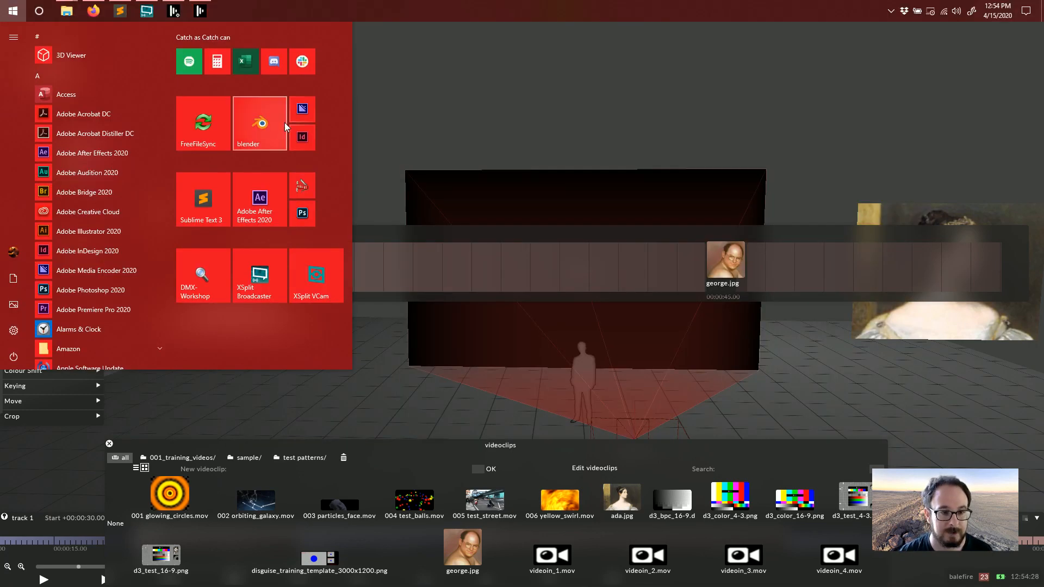
pyautogui.click(284, 122)
pyautogui.write('fre')
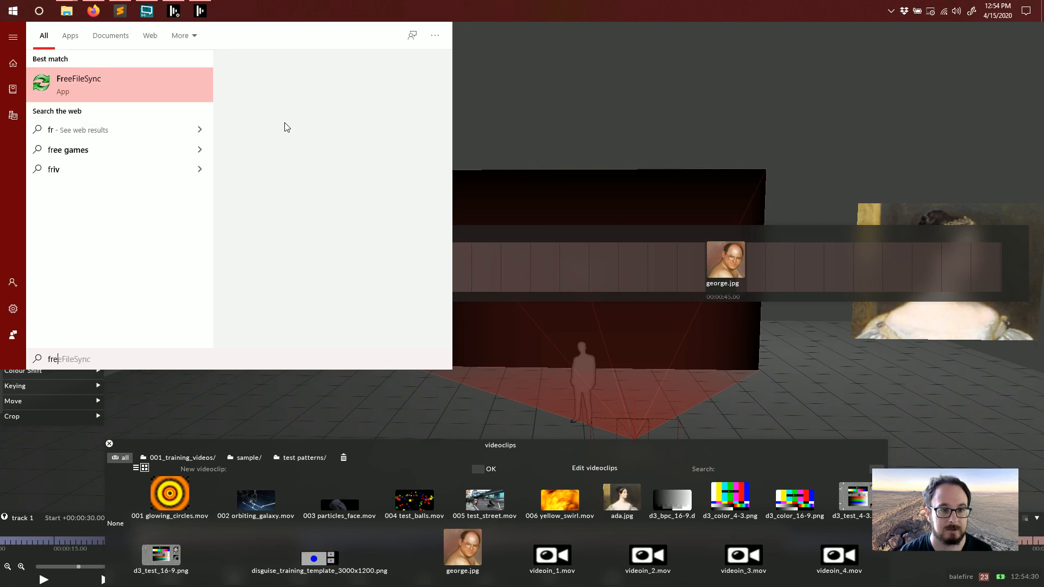
pyautogui.click(126, 87)
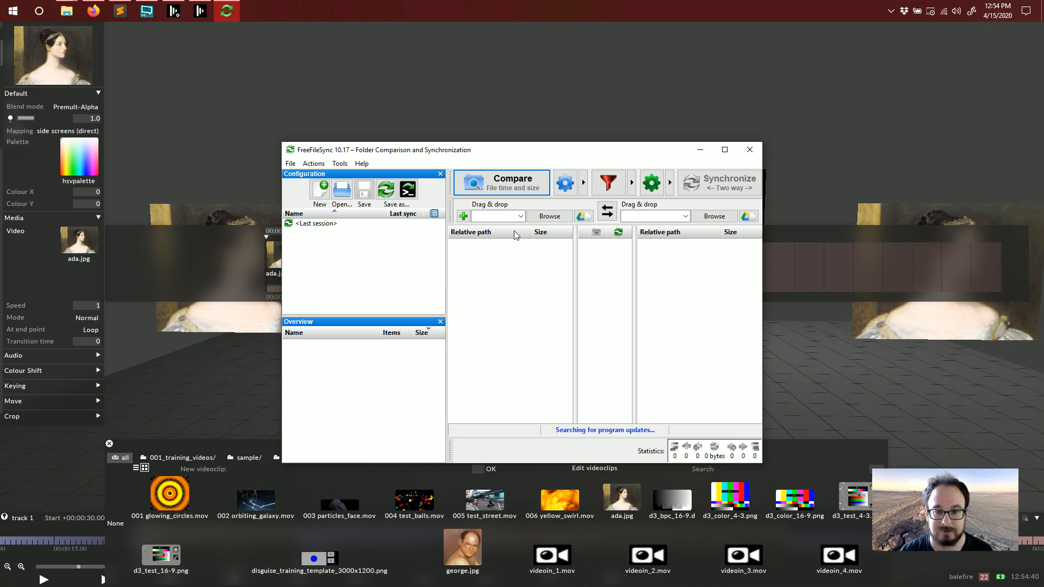
# Add two extra folder pairs and choose the Update synchronization variant in FreeFileSync
pyautogui.click(634, 91)
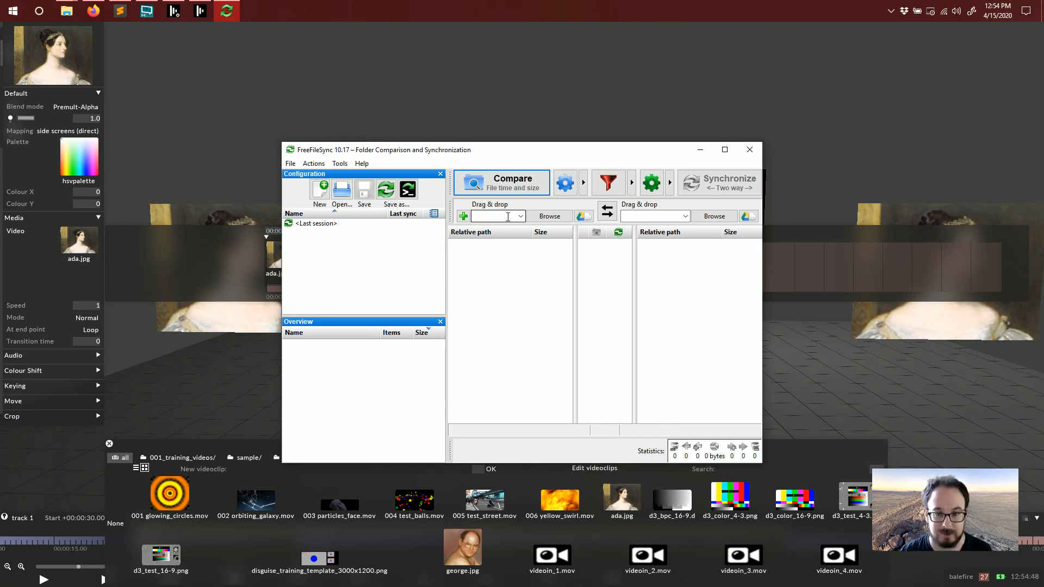
pyautogui.click(464, 216)
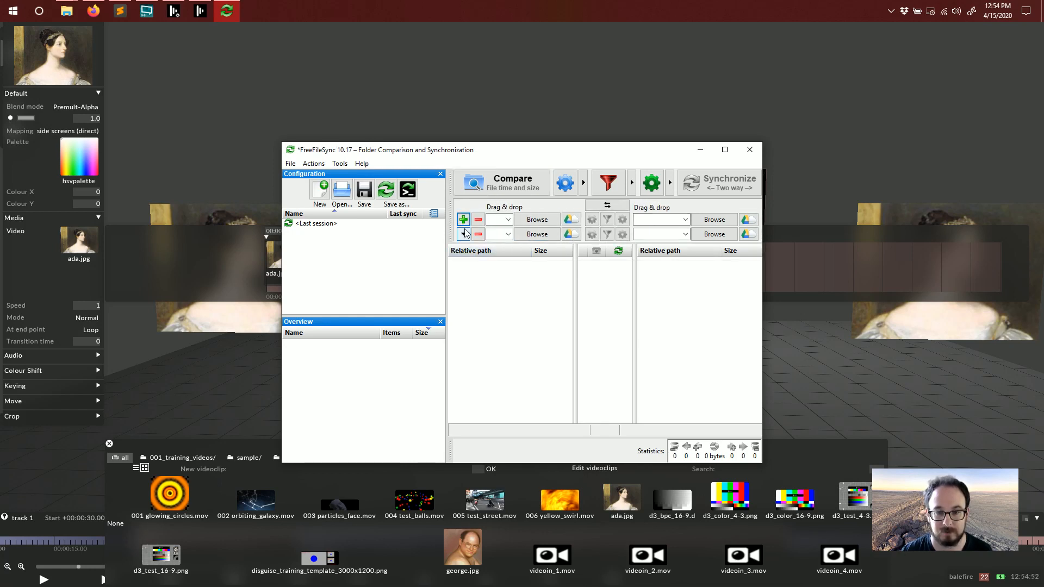
pyautogui.click(463, 219)
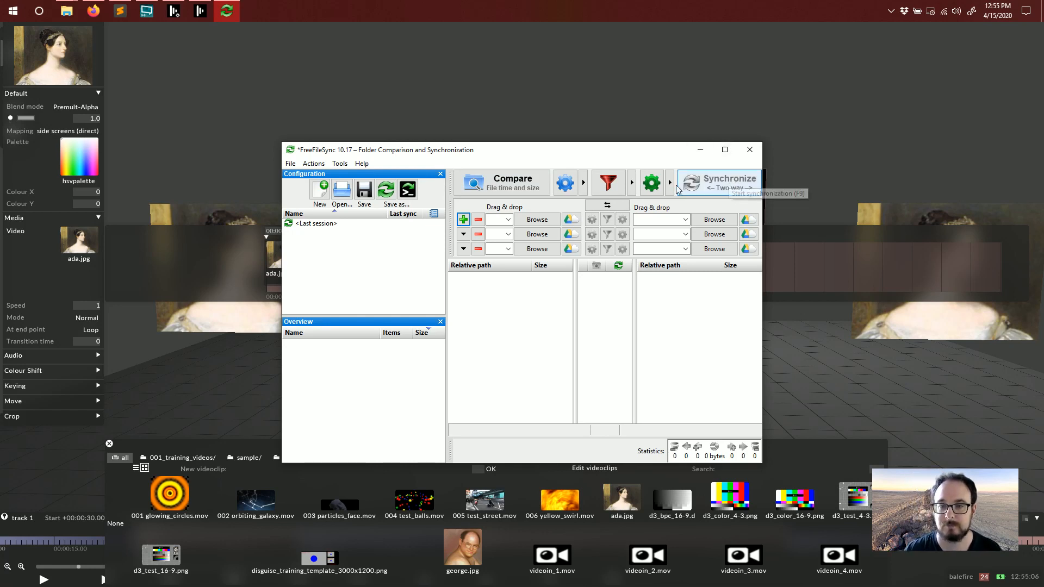
pyautogui.click(652, 182)
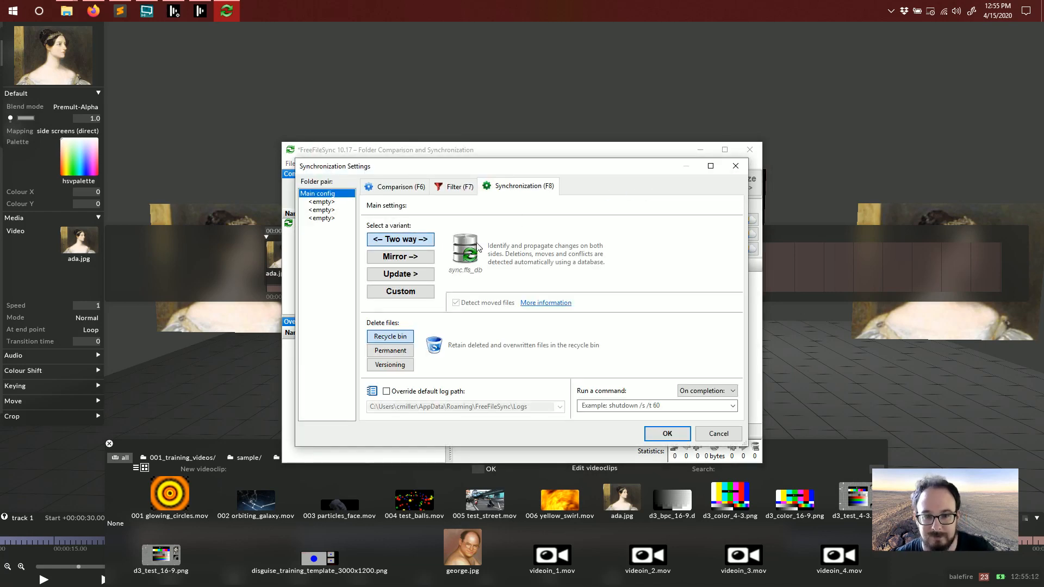
pyautogui.click(403, 278)
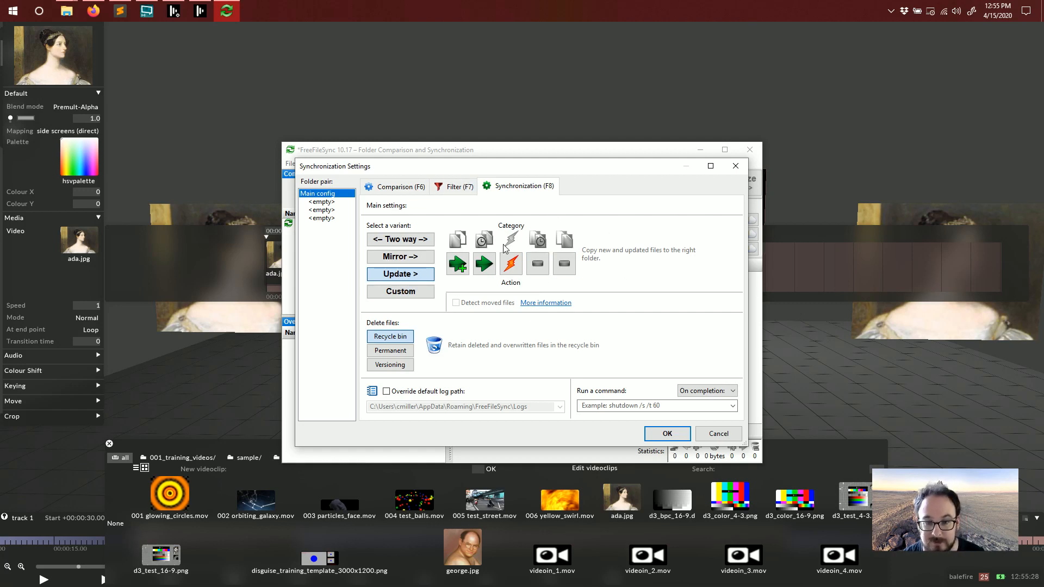
# Review the filter exclude rules, cancel the synchronization settings and close FreeFileSync
pyautogui.click(460, 186)
pyautogui.click(441, 348)
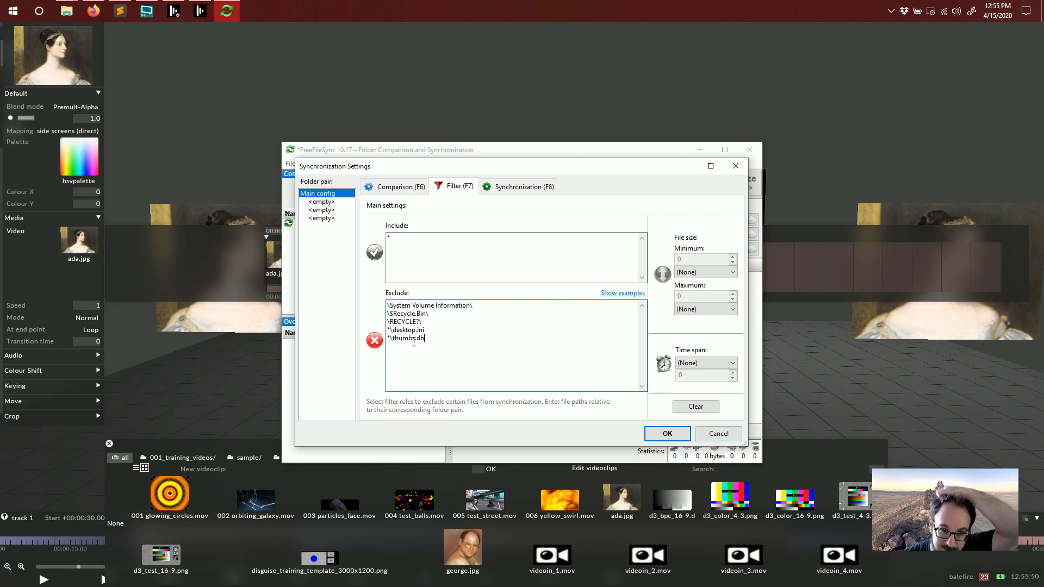
pyautogui.click(532, 191)
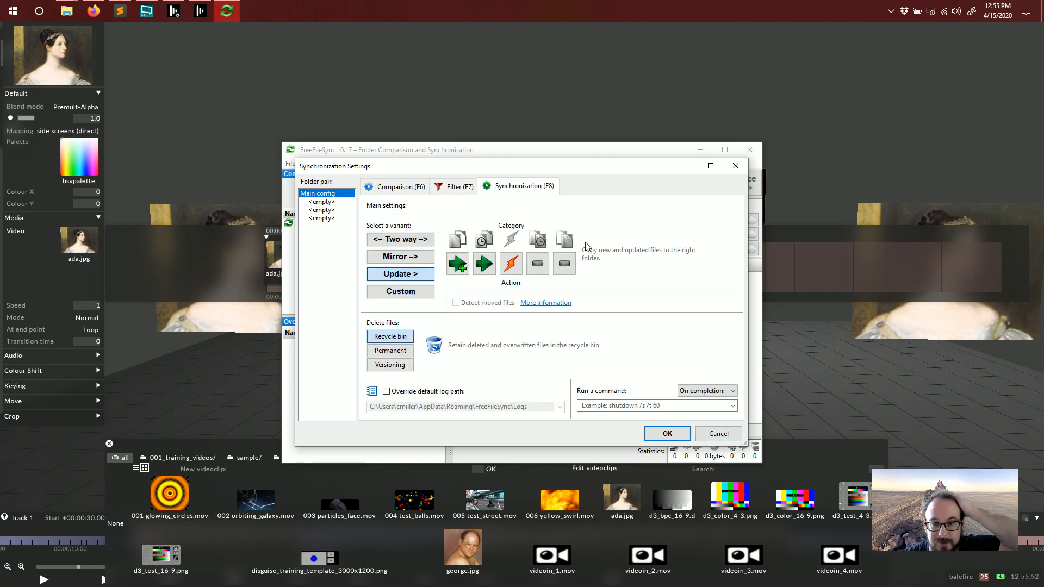
pyautogui.click(718, 434)
pyautogui.click(749, 150)
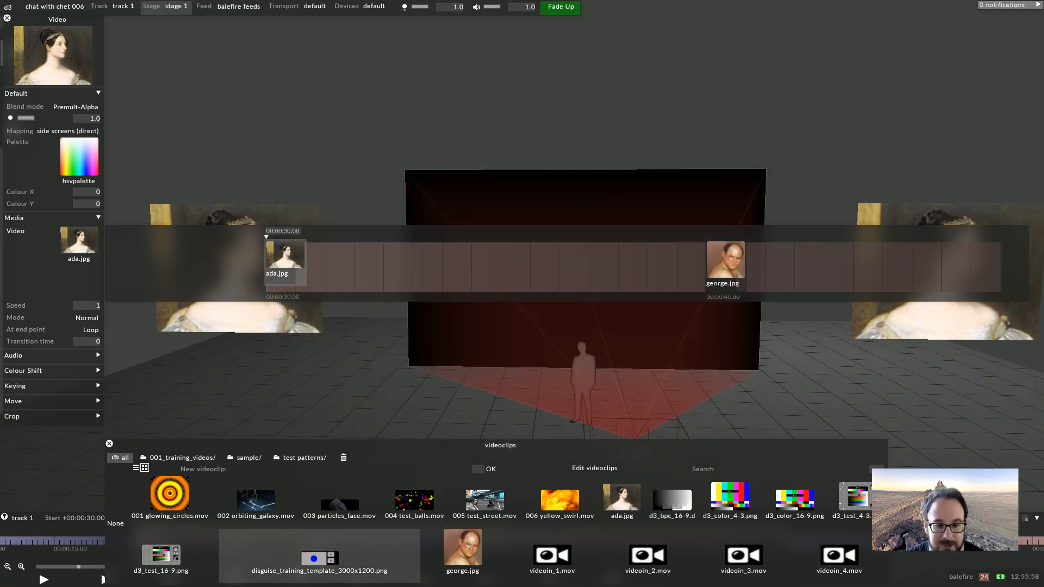
# Set the Video layer's media at 00:00:30 to disguise_training_template_3000x1200.png
pyautogui.click(320, 560)
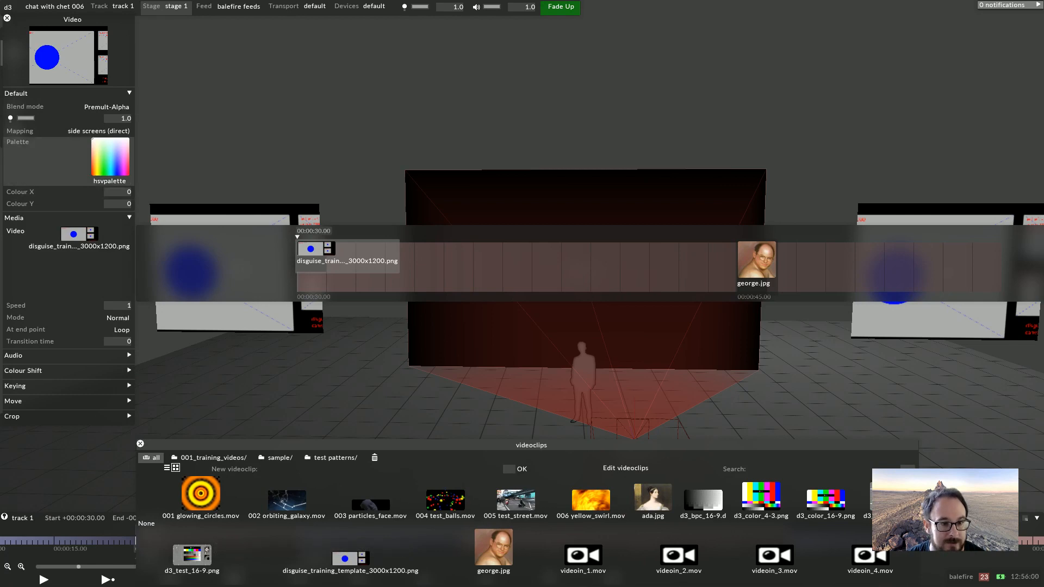
# Create a new Feed mapping named feed mapping for the Video layer
pyautogui.click(98, 131)
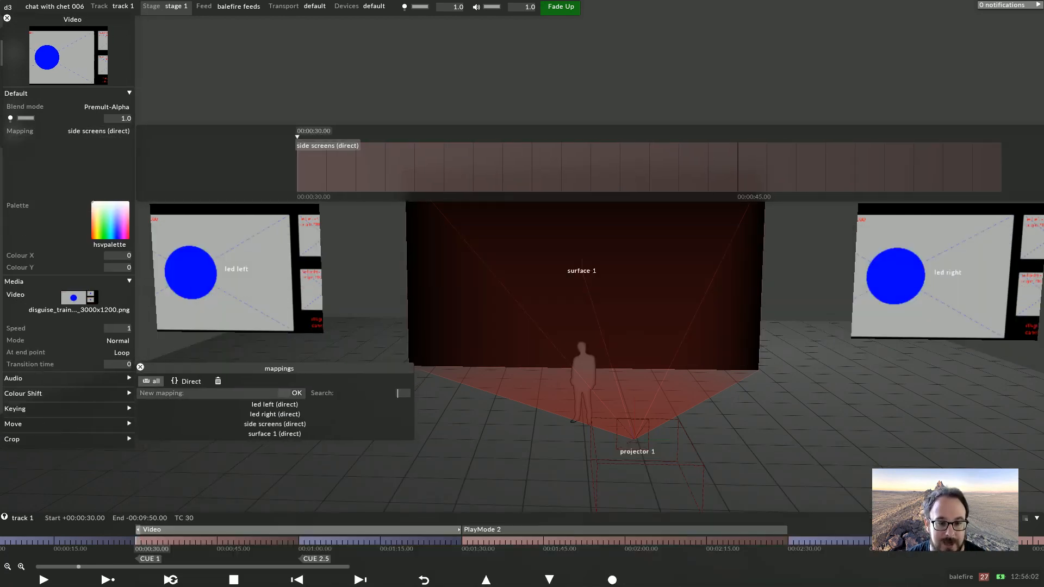
pyautogui.write('feed map')
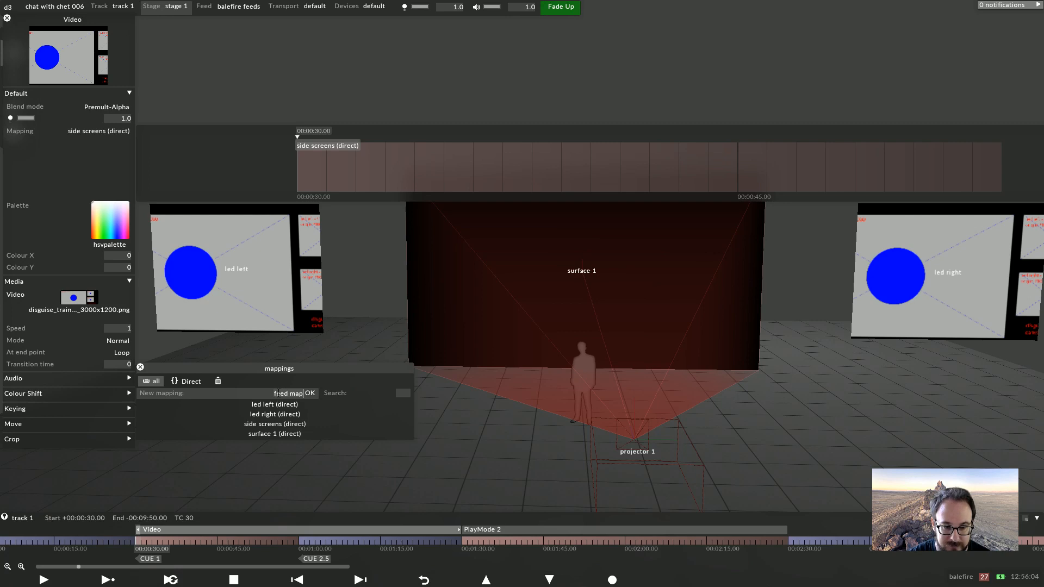
pyautogui.write('ping')
pyautogui.press('Return')
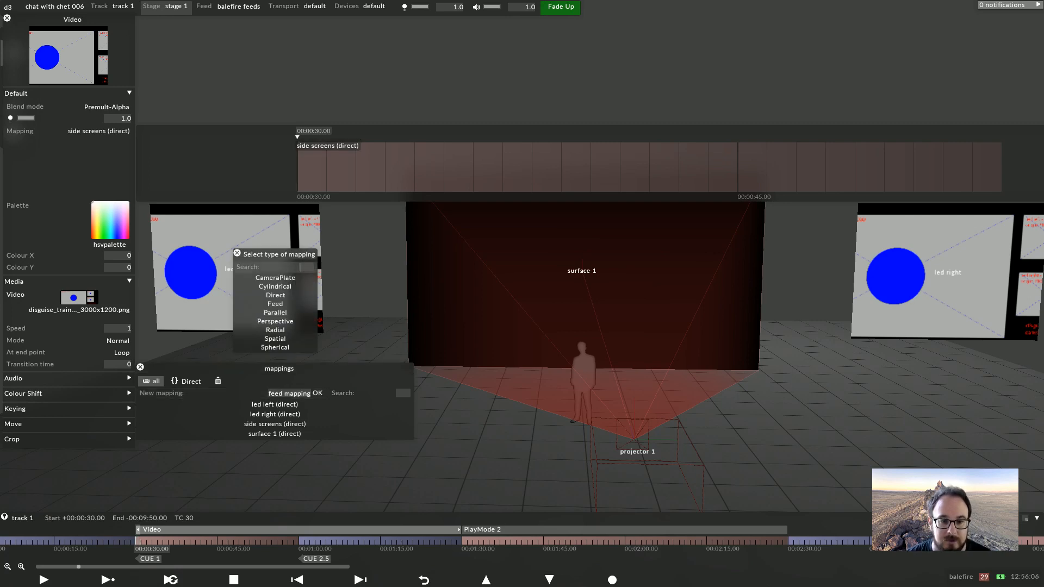
pyautogui.click(275, 304)
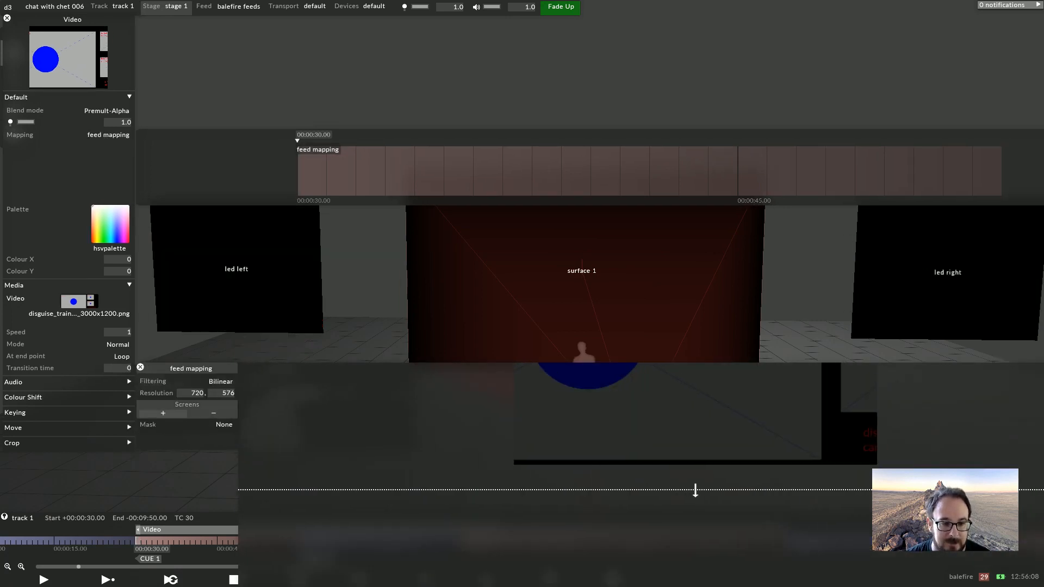
# Add led left, surface 1 and led right as screens of the feed mapping
pyautogui.click(162, 413)
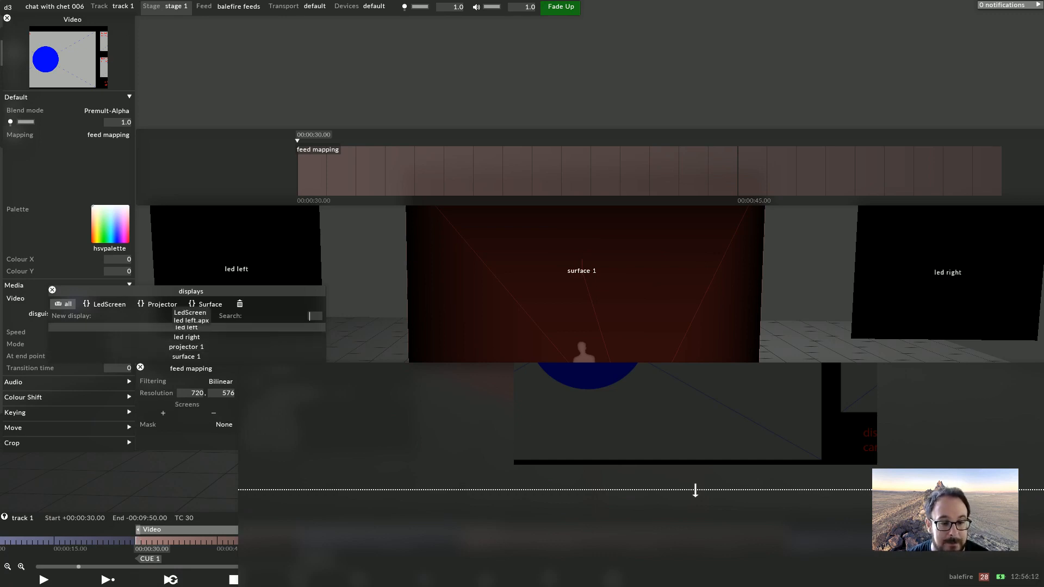
pyautogui.click(186, 327)
pyautogui.click(187, 356)
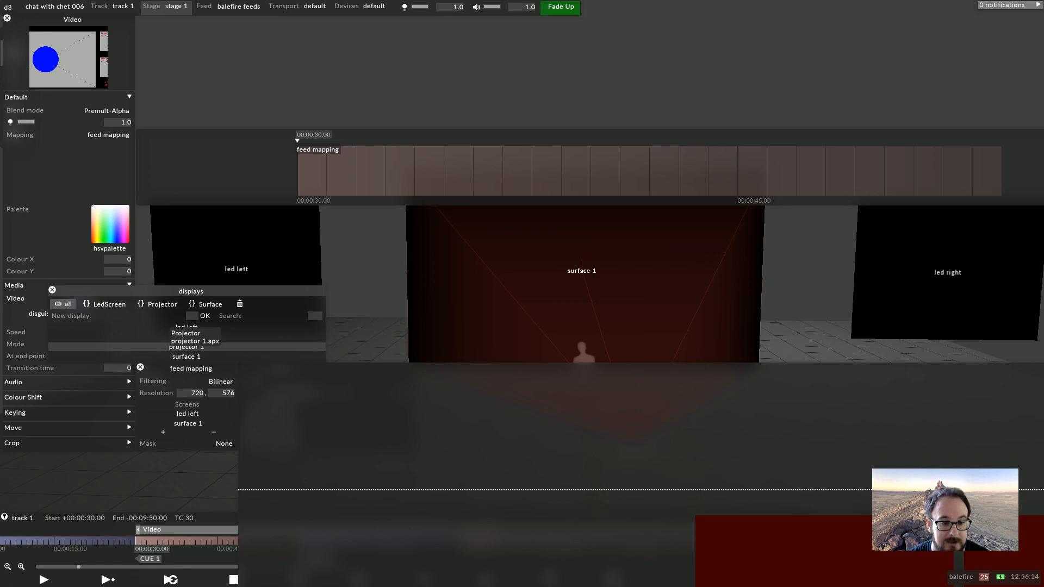
pyautogui.click(186, 337)
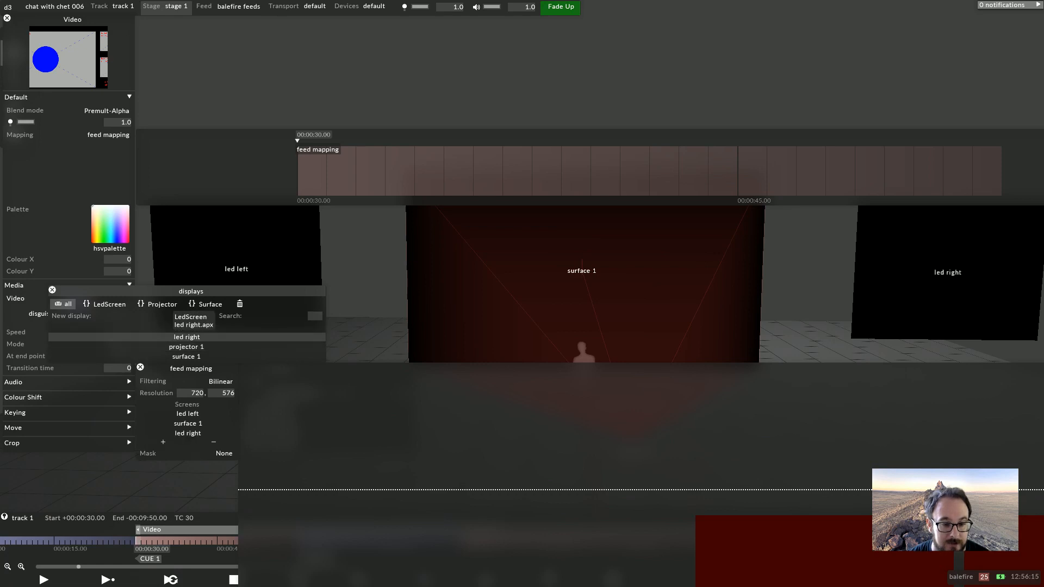
# Set the feed mapping's resolution to 3000 by 1200
pyautogui.click(194, 393)
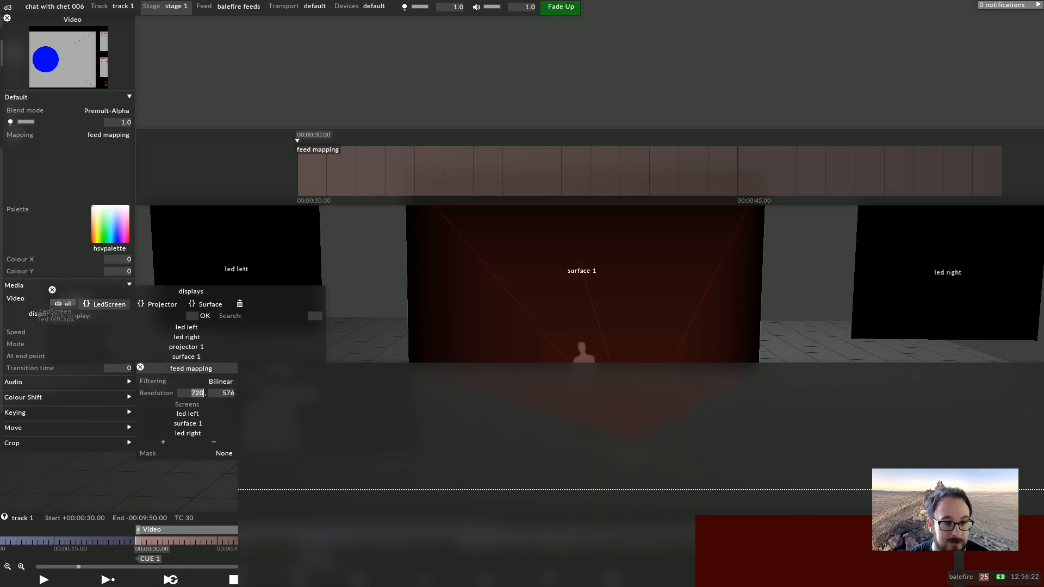
pyautogui.moveTo(111, 291); pyautogui.dragTo(280, 291)
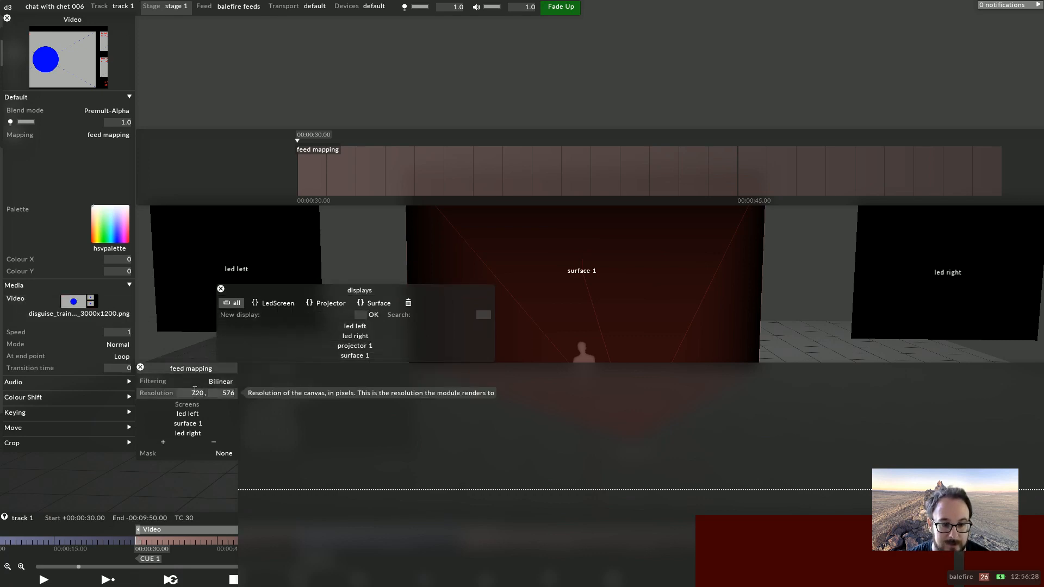
pyautogui.write('3000')
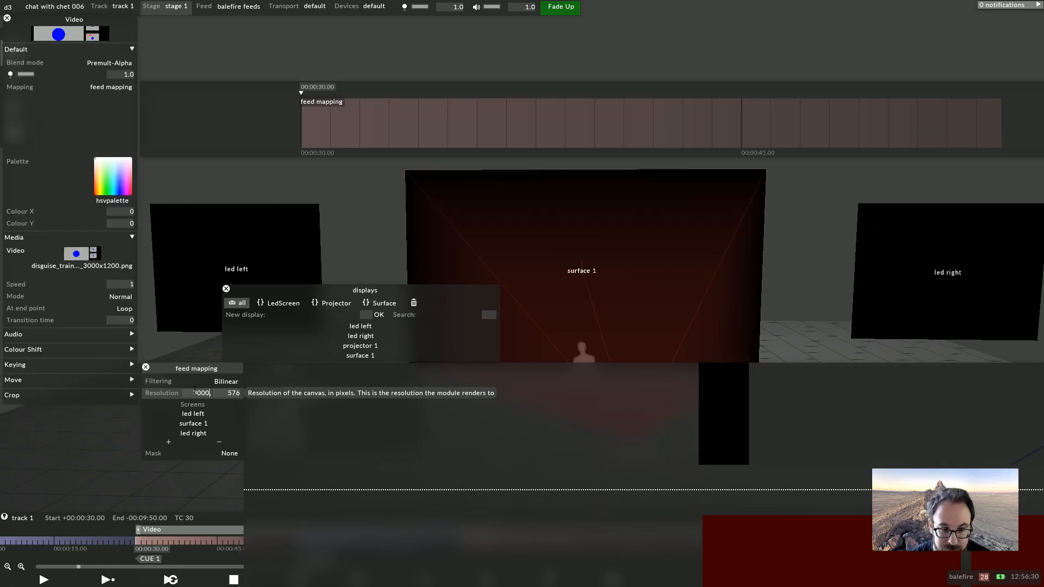
pyautogui.press('Tab')
pyautogui.write('1200')
pyautogui.press('Return')
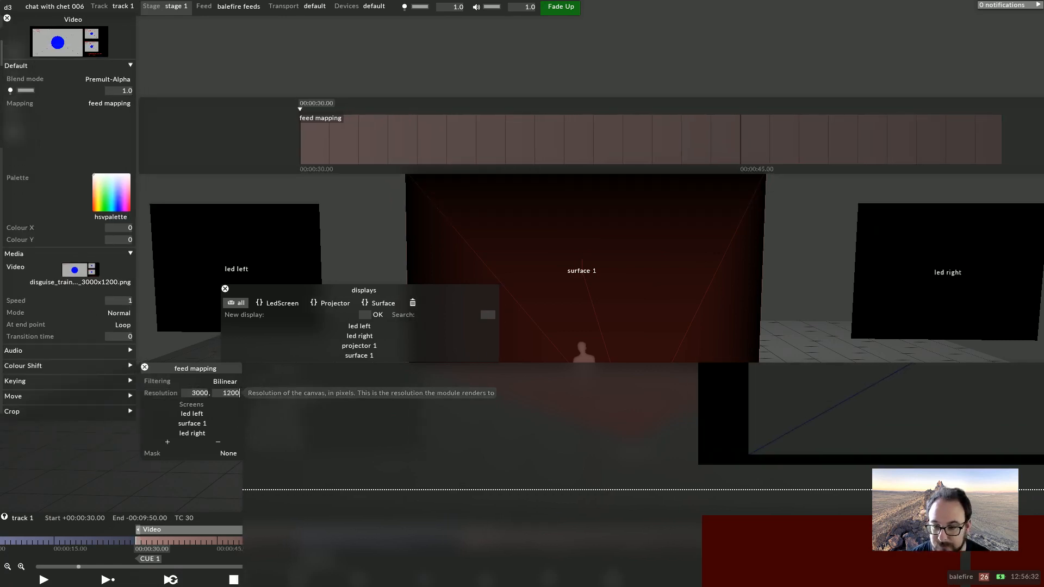
# In the feed view, add a feed rectangle for surface 1 and set its position to 100, 100
pyautogui.moveTo(1020, 408); pyautogui.dragTo(988, 402)
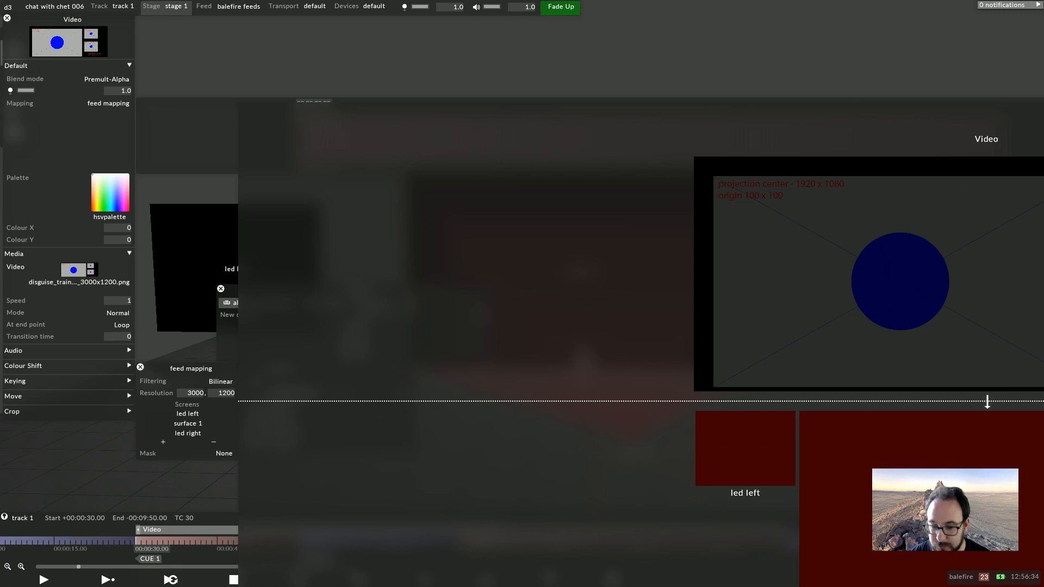
pyautogui.moveTo(987, 402); pyautogui.dragTo(588, 404, button='right')
pyautogui.click(516, 491)
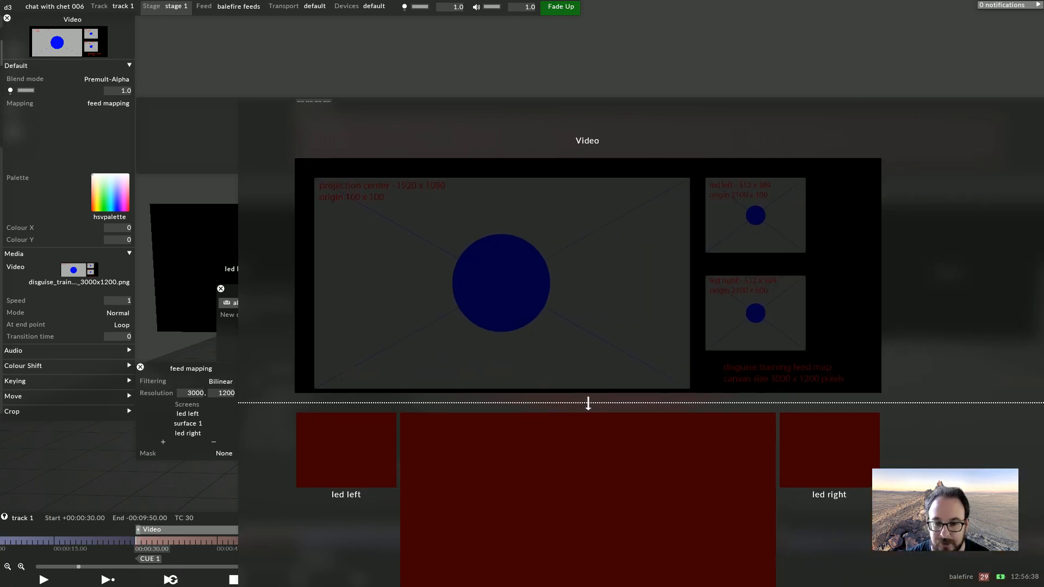
pyautogui.rightClick(553, 496)
pyautogui.click(552, 497)
pyautogui.rightClick(559, 517)
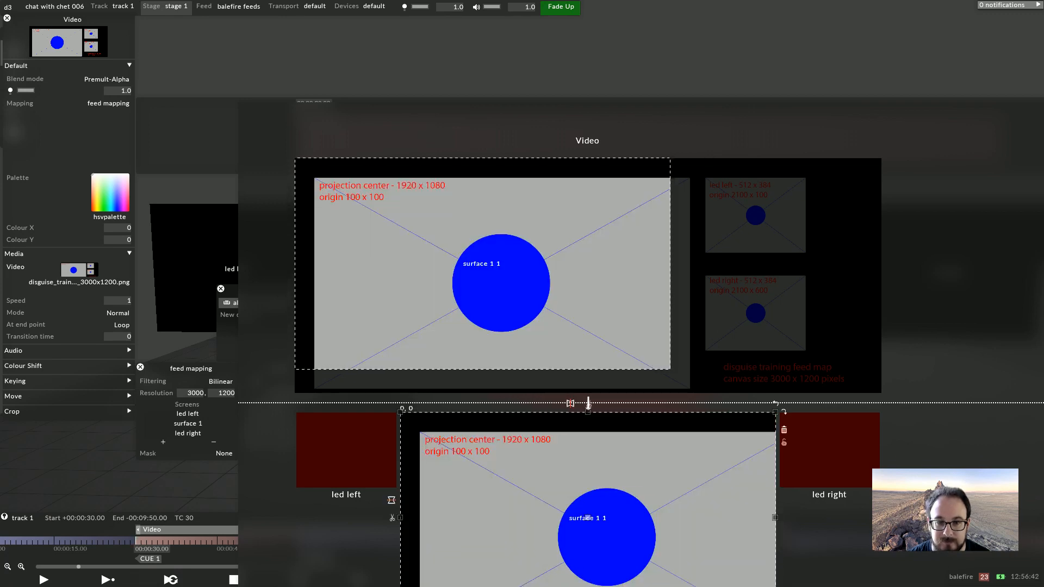
pyautogui.moveTo(482, 265); pyautogui.dragTo(501, 282)
pyautogui.click(337, 174)
pyautogui.press('Tab')
pyautogui.write('100')
pyautogui.press('Return')
# Turn snap on, add a feed rectangle for led left and place it over the template's led left area at 2100, 100
pyautogui.rightClick(763, 241)
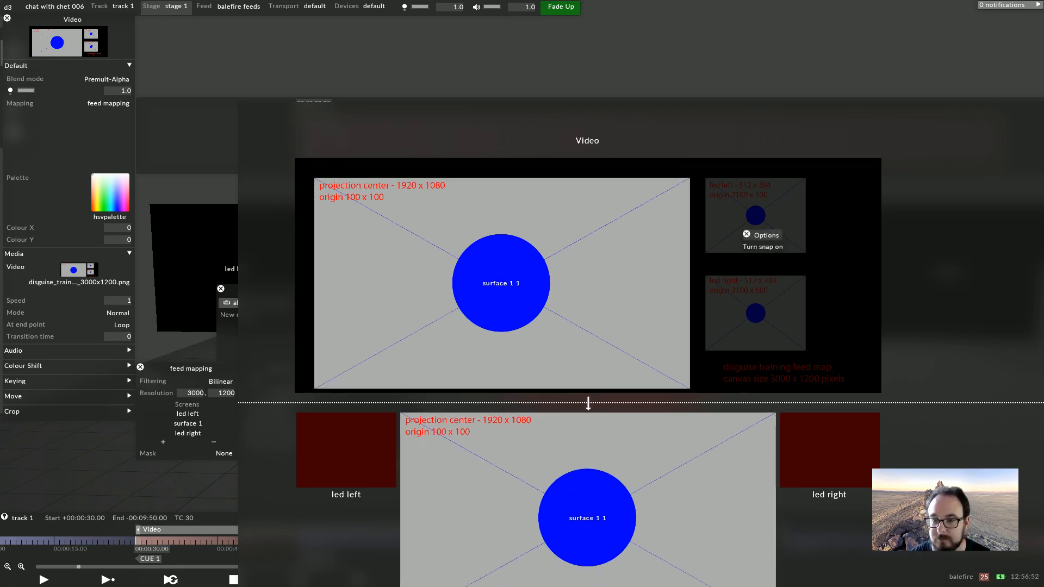
pyautogui.rightClick(401, 492)
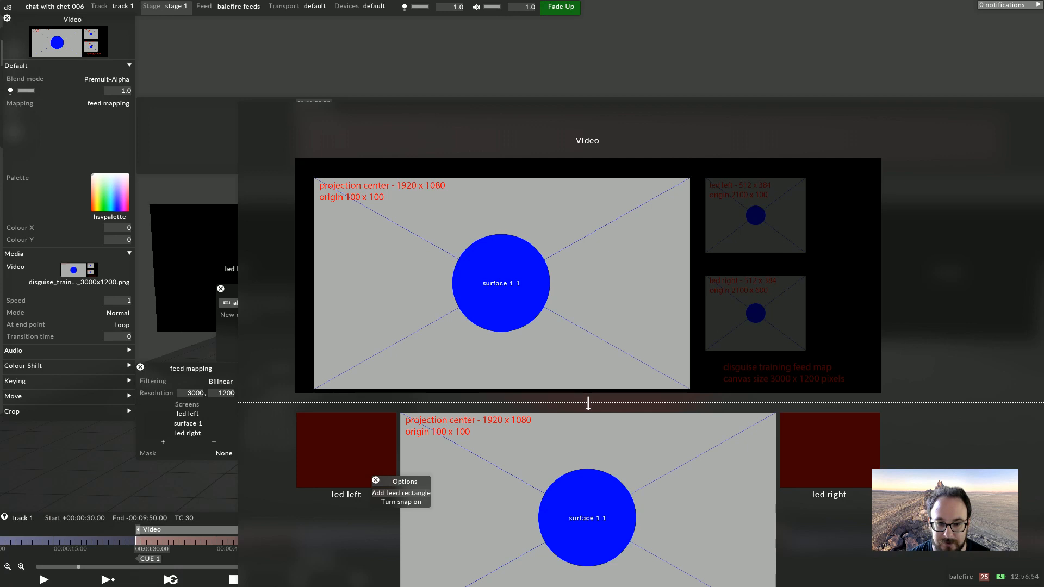
pyautogui.click(401, 493)
pyautogui.rightClick(757, 260)
pyautogui.click(757, 262)
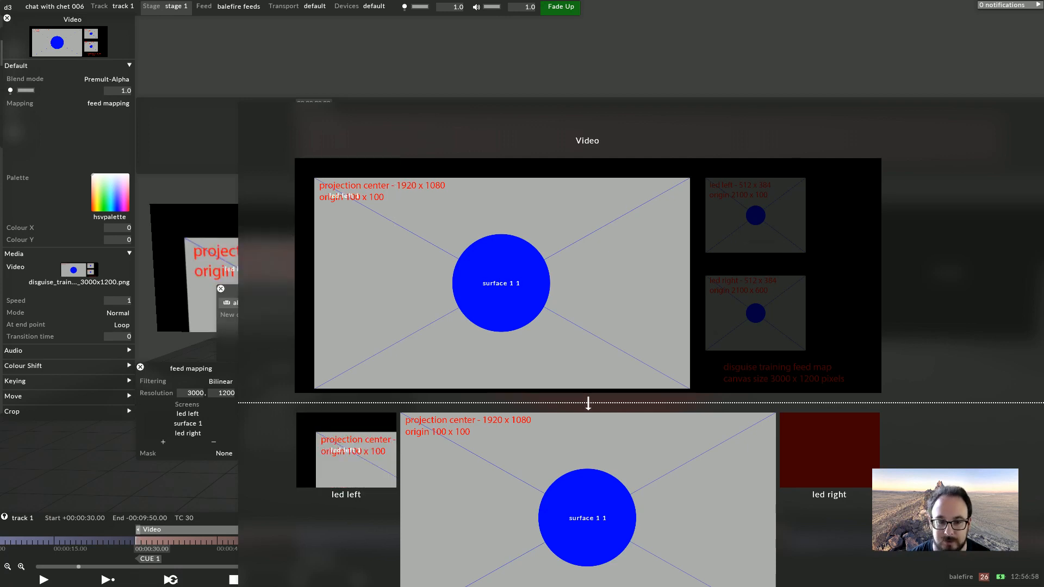
pyautogui.click(332, 199)
pyautogui.moveTo(332, 199); pyautogui.dragTo(344, 199)
pyautogui.write('000')
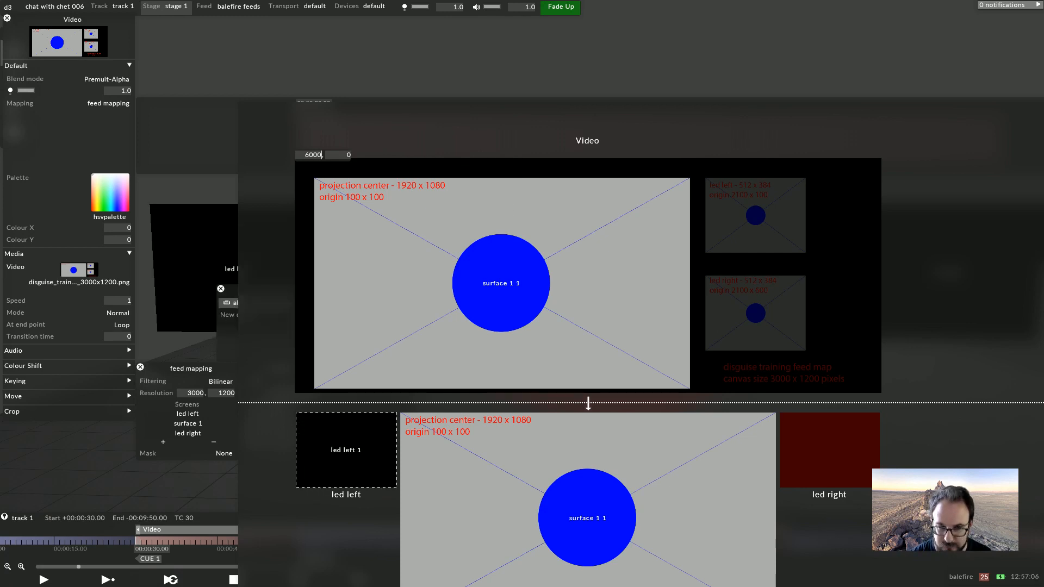
pyautogui.press('BackSpace')
pyautogui.moveTo(656, 211); pyautogui.dragTo(756, 211)
pyautogui.press('Left')
# Add a feed rectangle for led right, place it over the template's led right area at 2100, 600, and close the feed view
pyautogui.rightClick(876, 476)
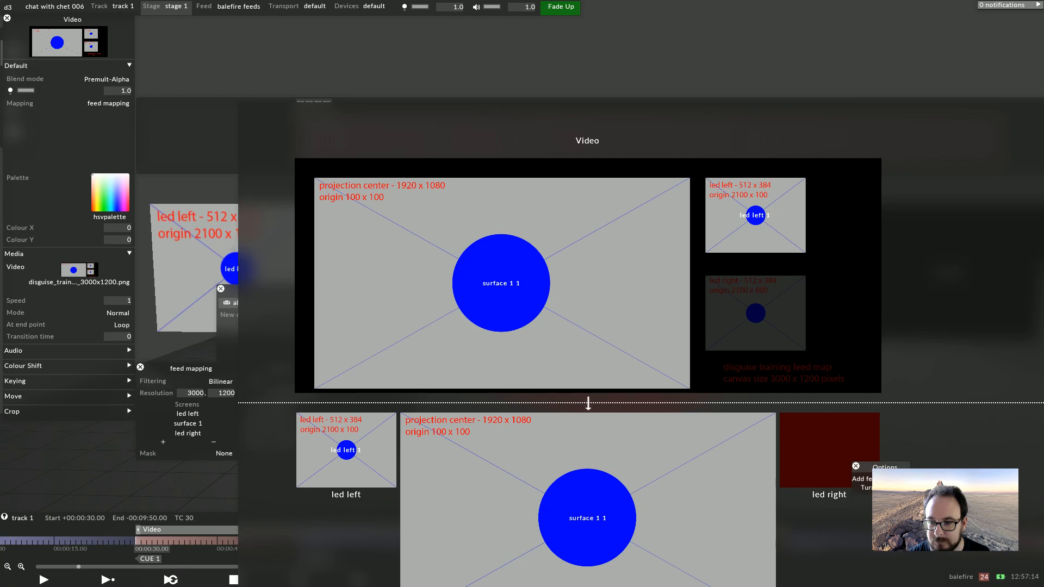
pyautogui.click(862, 479)
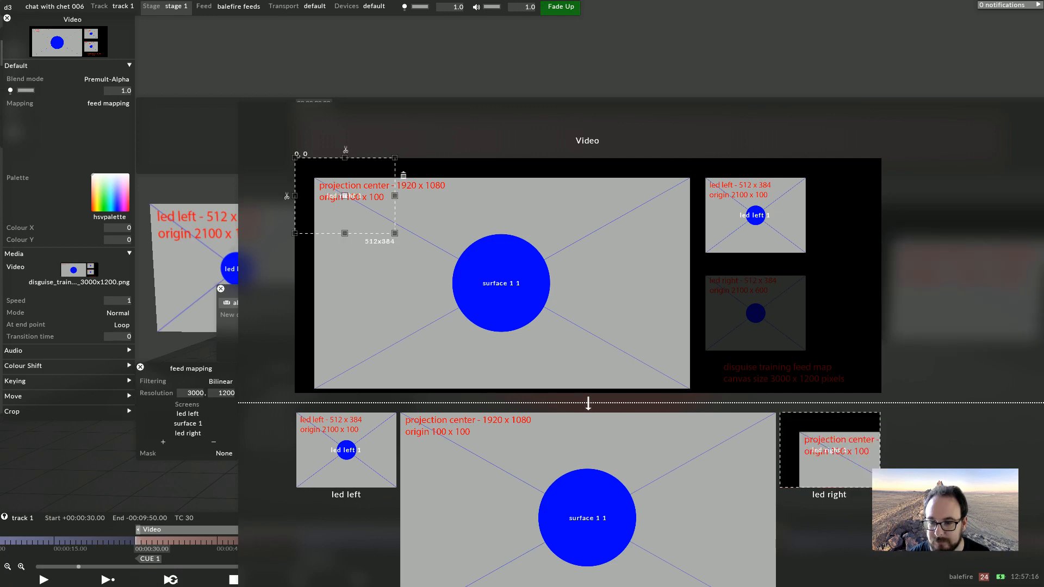
pyautogui.moveTo(384, 213); pyautogui.dragTo(755, 313)
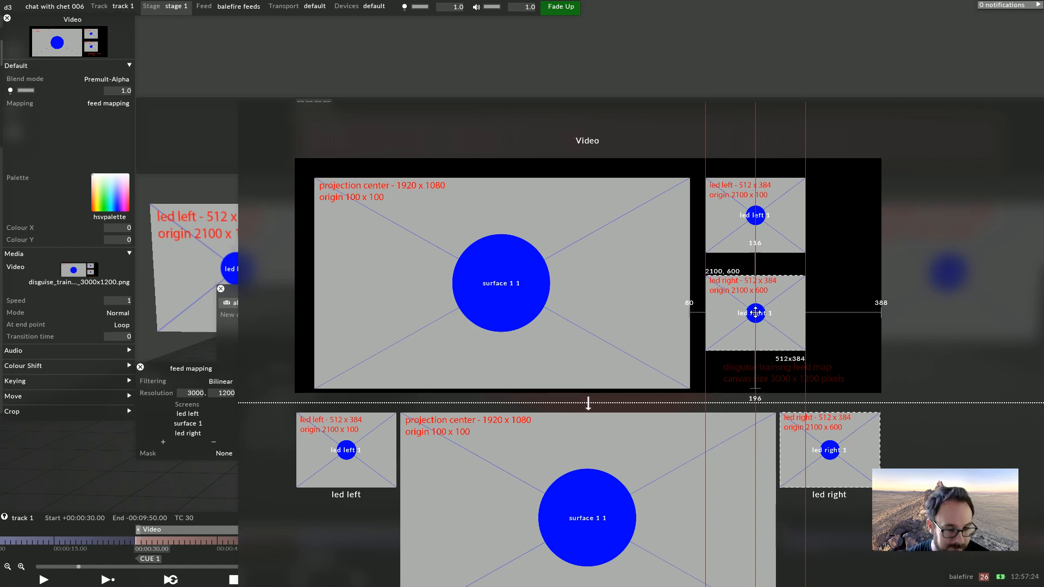
pyautogui.press('Escape')
# Add a new Video layer to the track
pyautogui.scroll(-4, 522, 271)
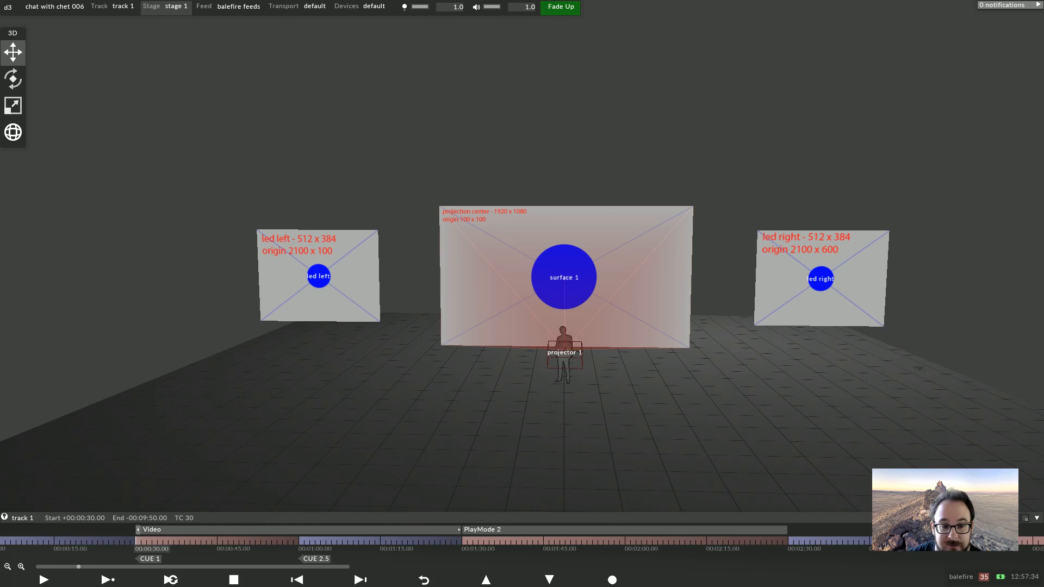
pyautogui.click(152, 530)
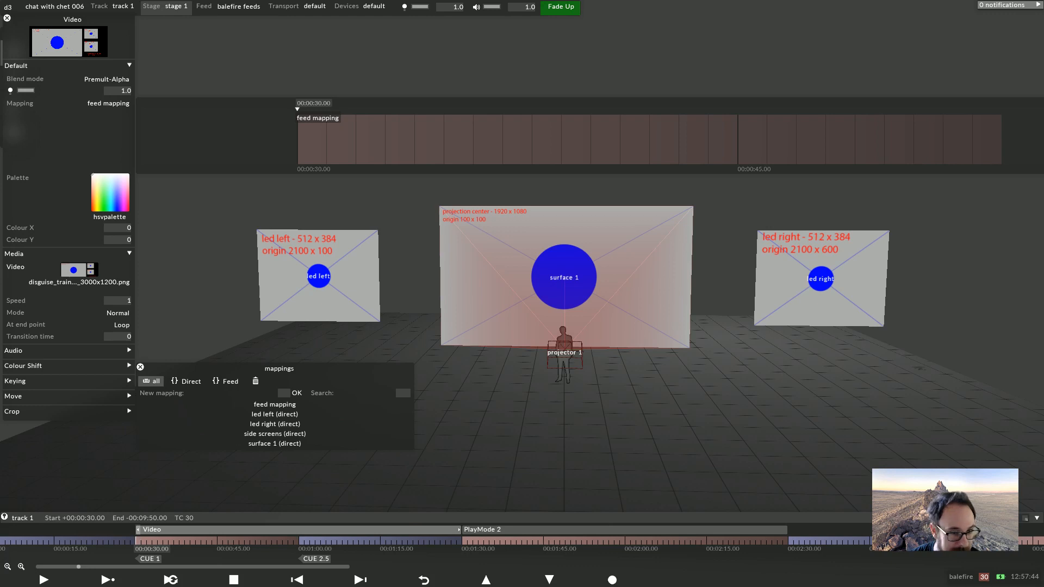
pyautogui.scroll(-5, 564, 304)
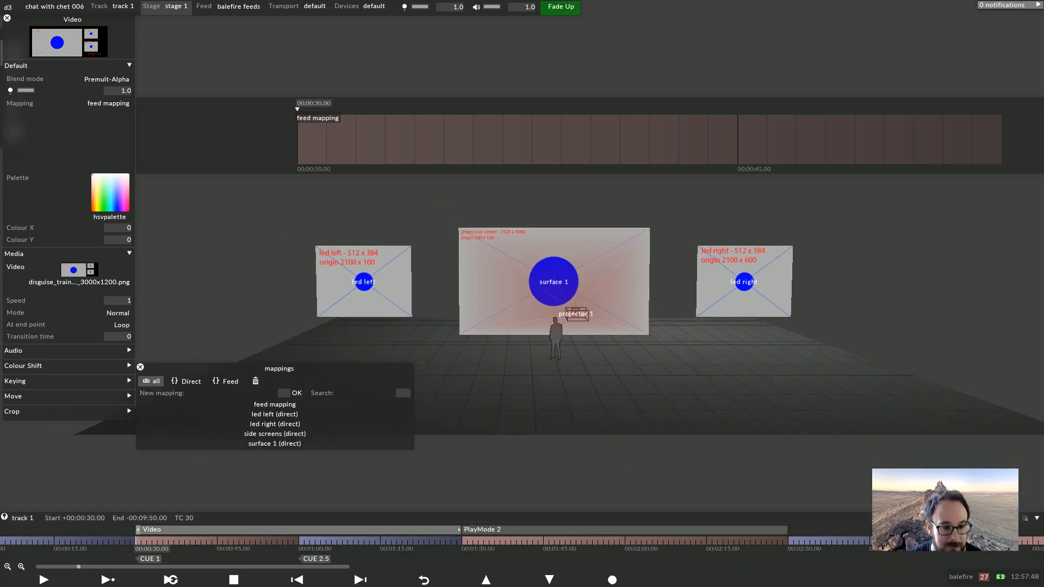
pyautogui.hotkey('ctrl', 'n')
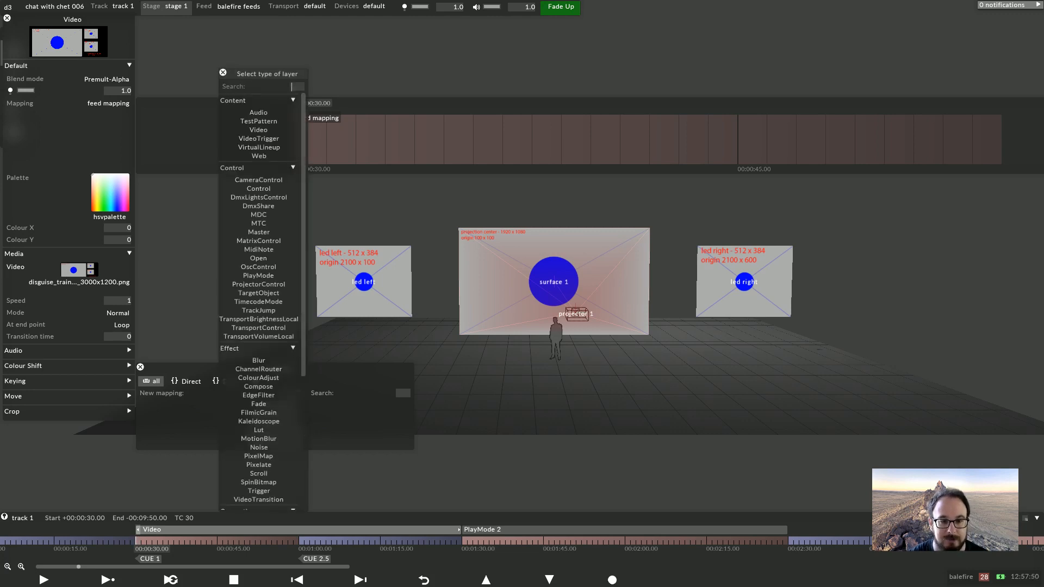
pyautogui.write('vi')
pyautogui.press('Return')
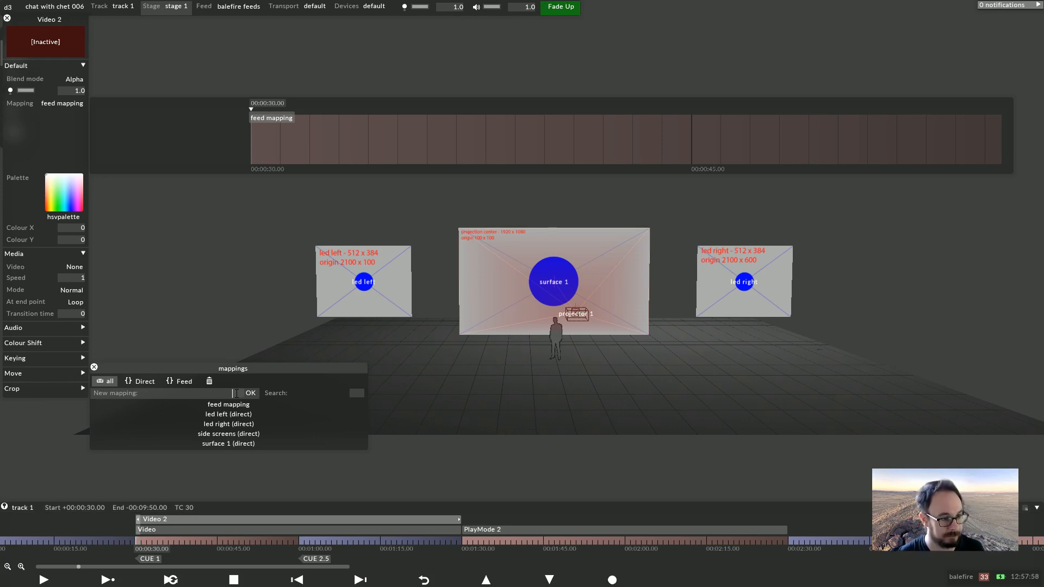
# Create a new Parallel mapping named para all (para) for the Video 2 layer
pyautogui.click(236, 393)
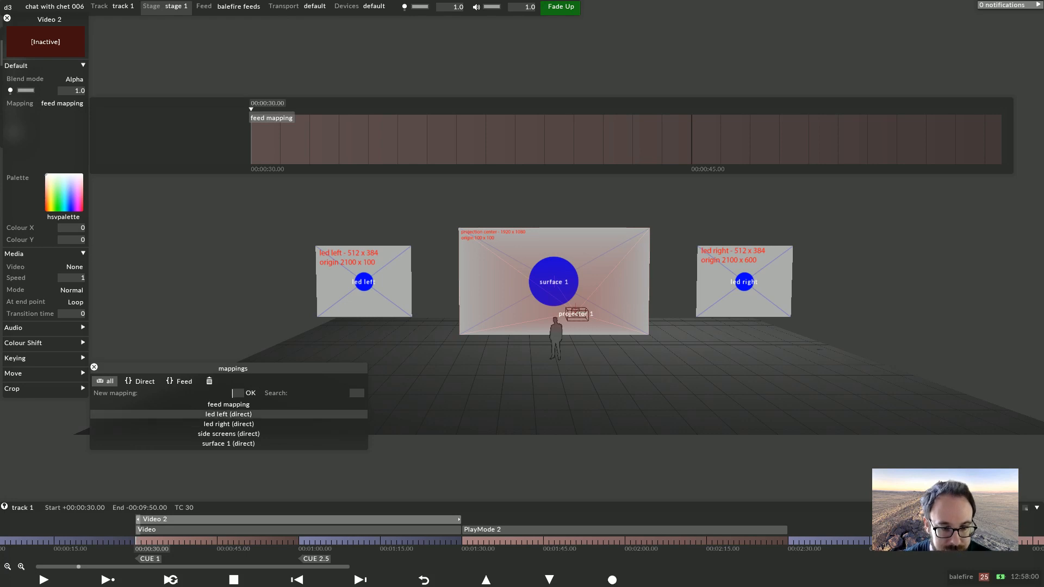
pyautogui.write('par')
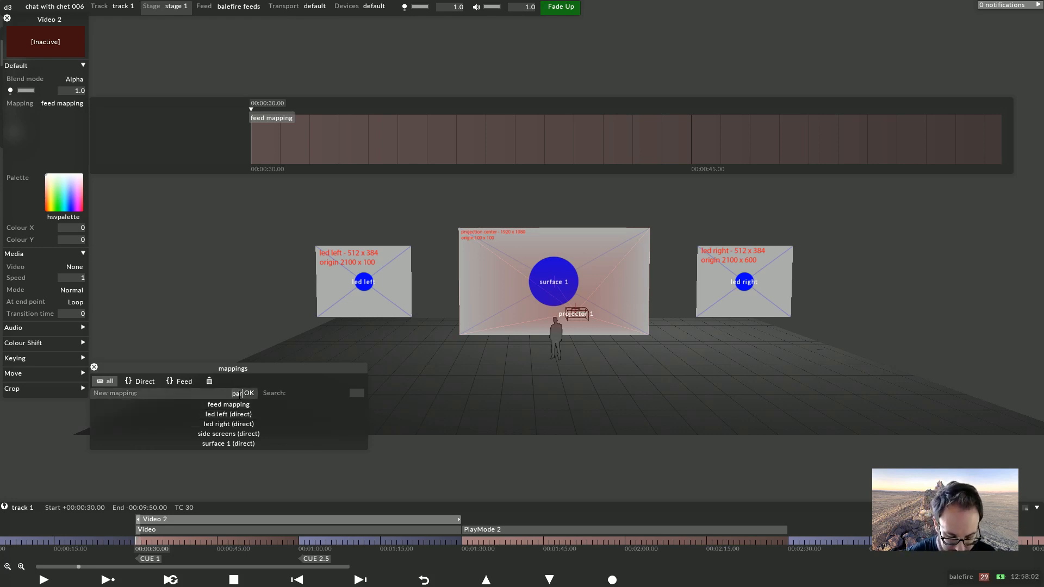
pyautogui.write('a all (para)')
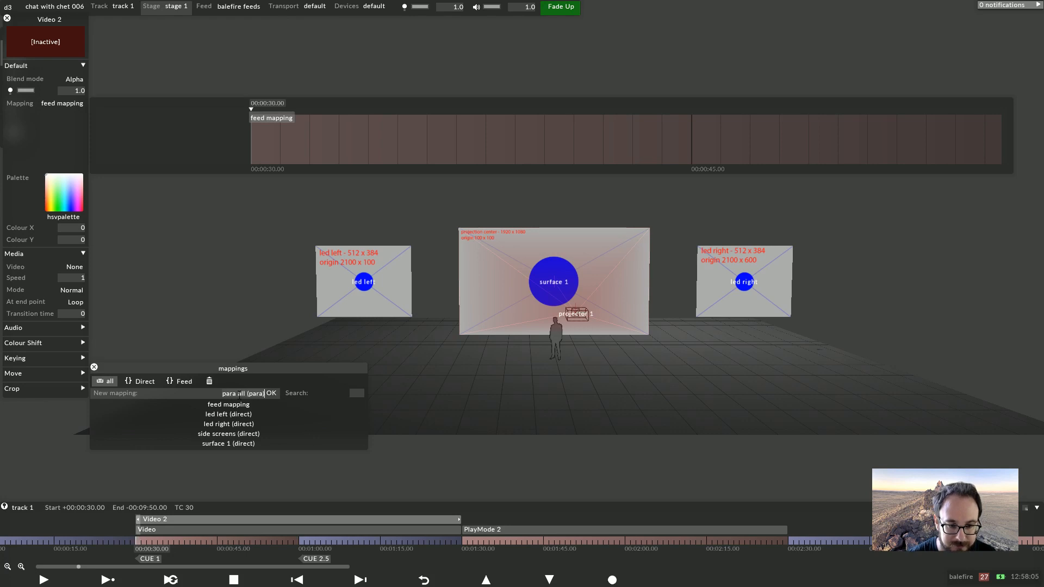
pyautogui.press('Return')
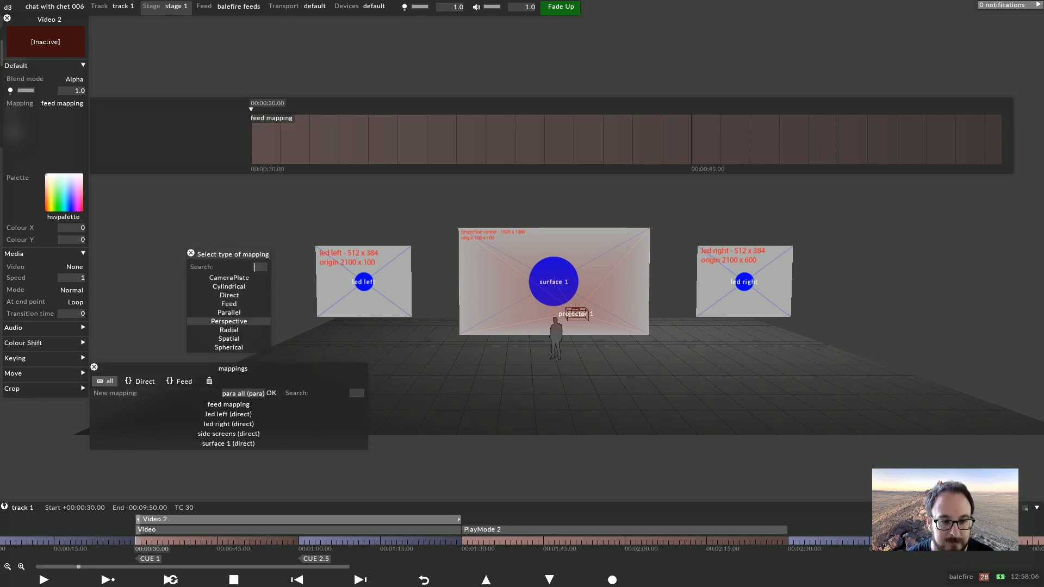
pyautogui.click(230, 313)
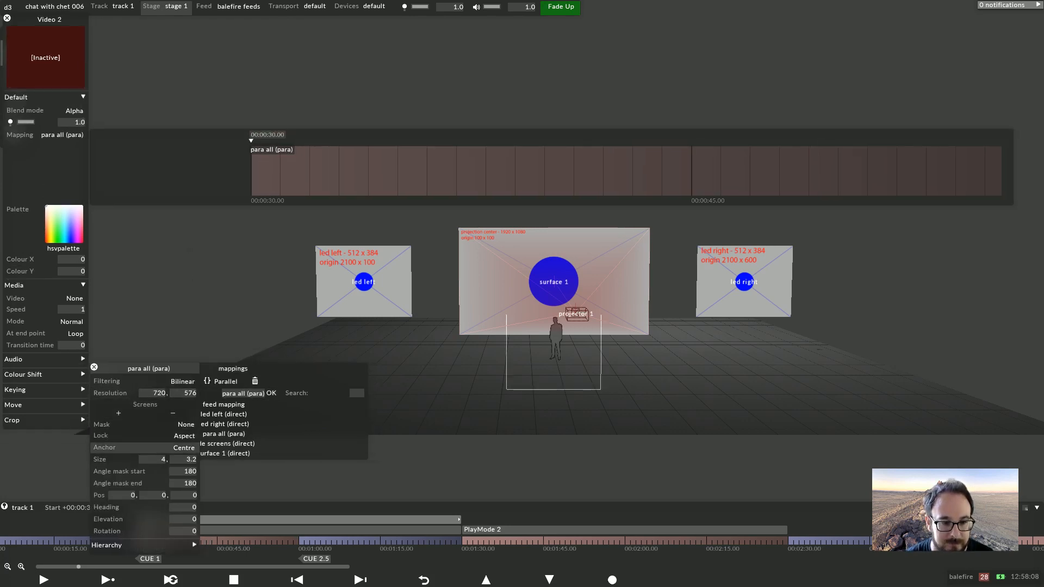
# Add led left, led right and surface 1 as screens of the para all mapping
pyautogui.click(119, 414)
pyautogui.click(341, 417)
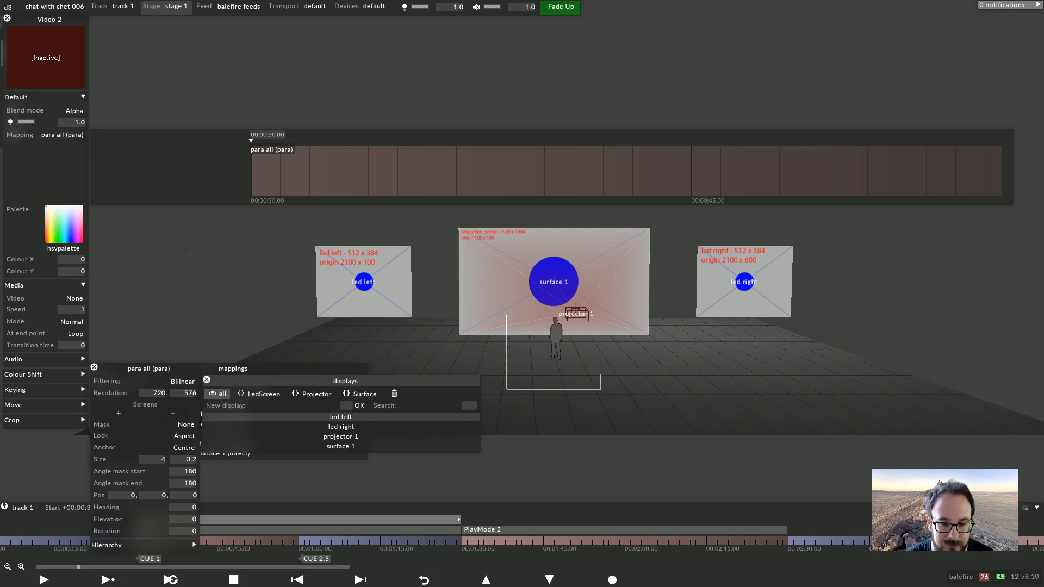
pyautogui.click(340, 426)
pyautogui.click(341, 446)
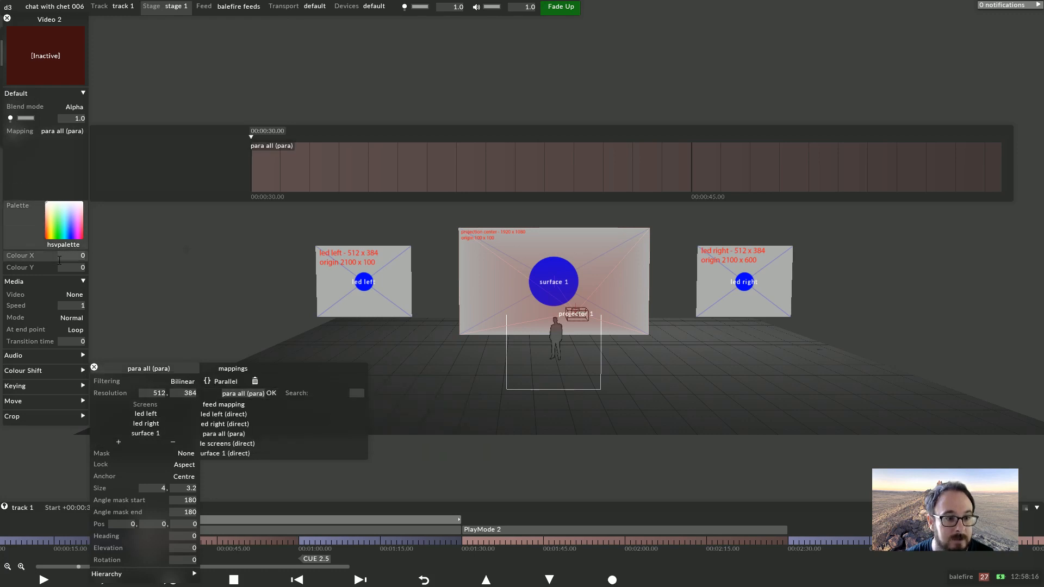
# Set the Video 2 layer's media to 005 test_street.mov
pyautogui.click(74, 295)
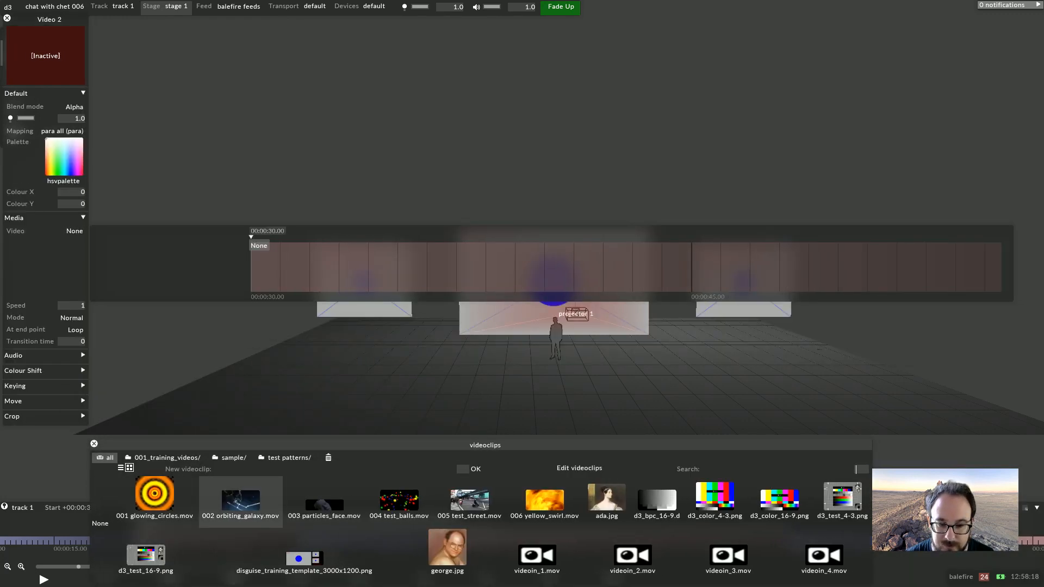
pyautogui.click(478, 499)
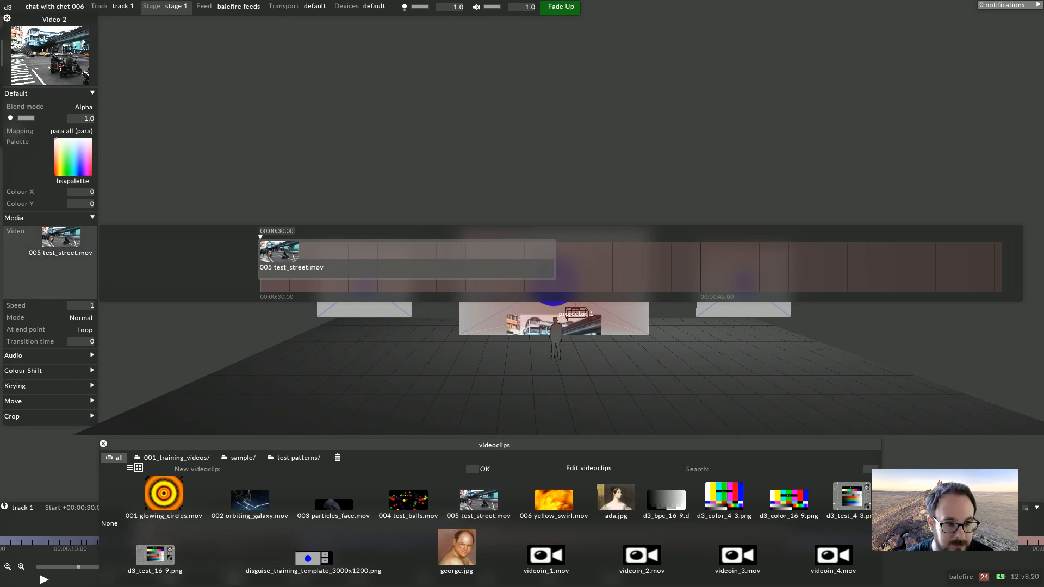
# Unlock the para all mapping, set its size to 8 by 4.5, and set its lock back to Aspect
pyautogui.click(71, 131)
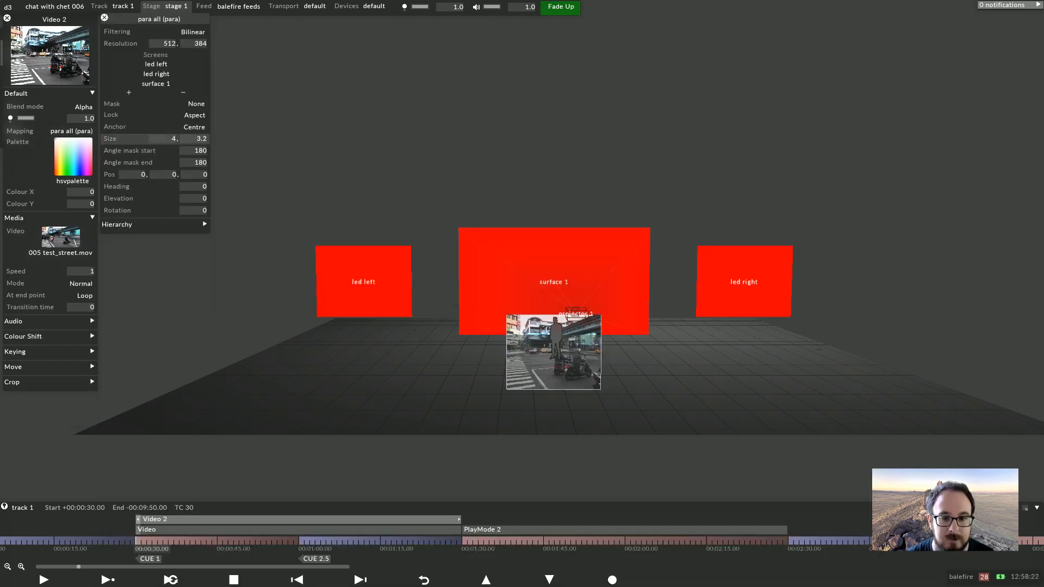
pyautogui.moveTo(337, 179); pyautogui.dragTo(404, 196)
pyautogui.click(190, 115)
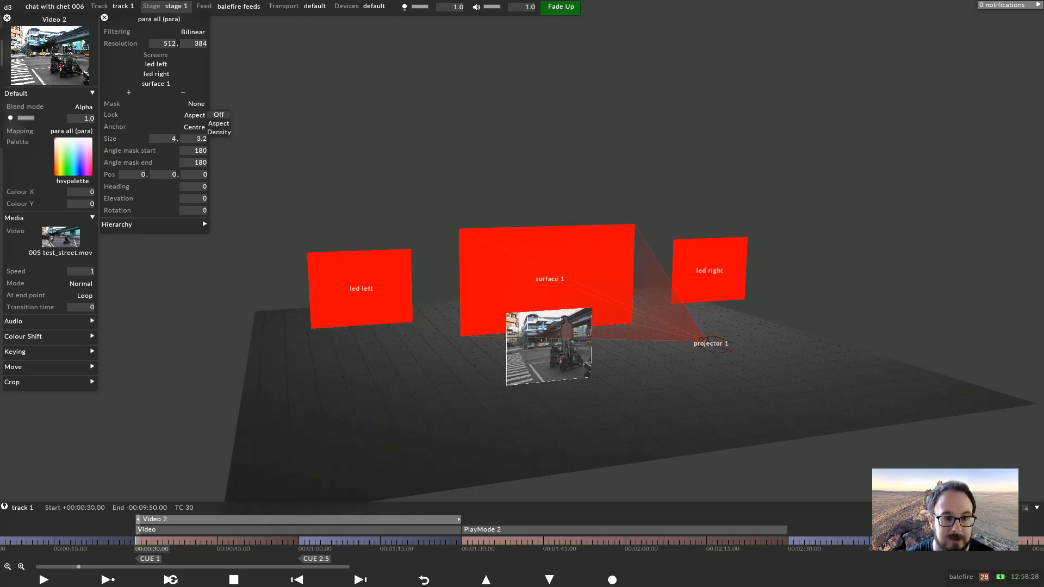
pyautogui.click(219, 115)
pyautogui.click(162, 140)
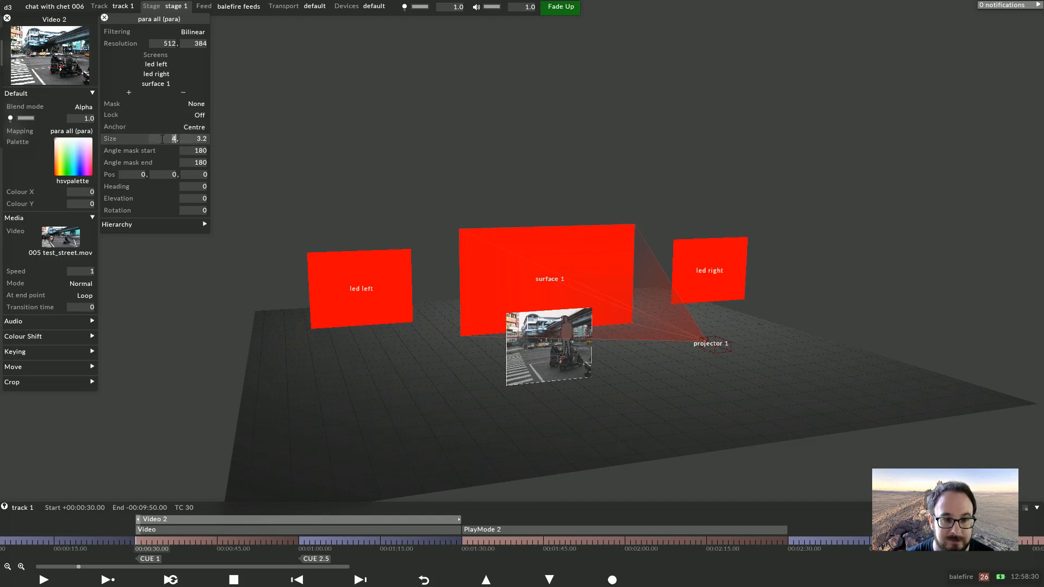
pyautogui.write('8, ')
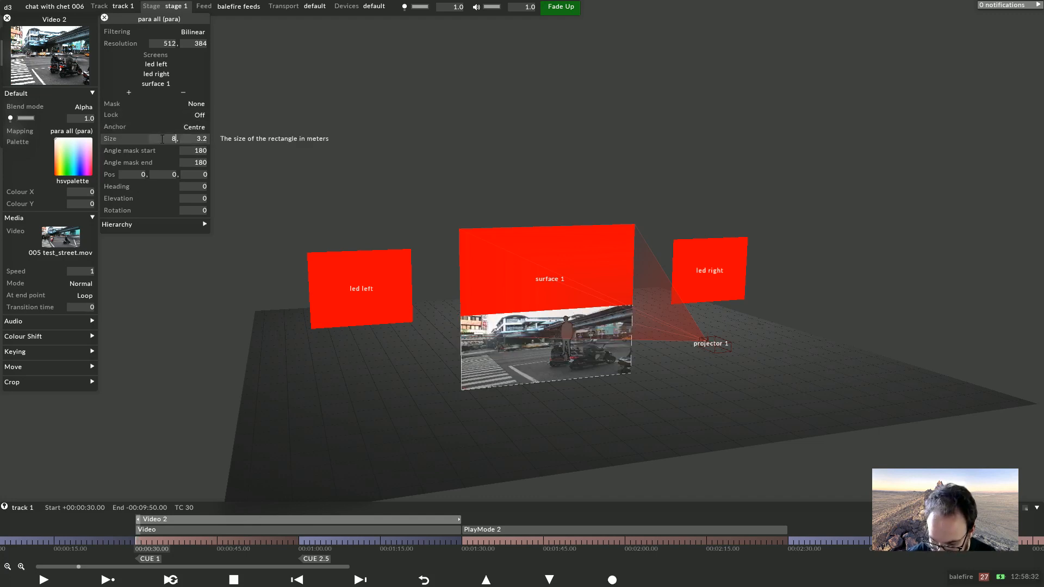
pyautogui.write('4.5')
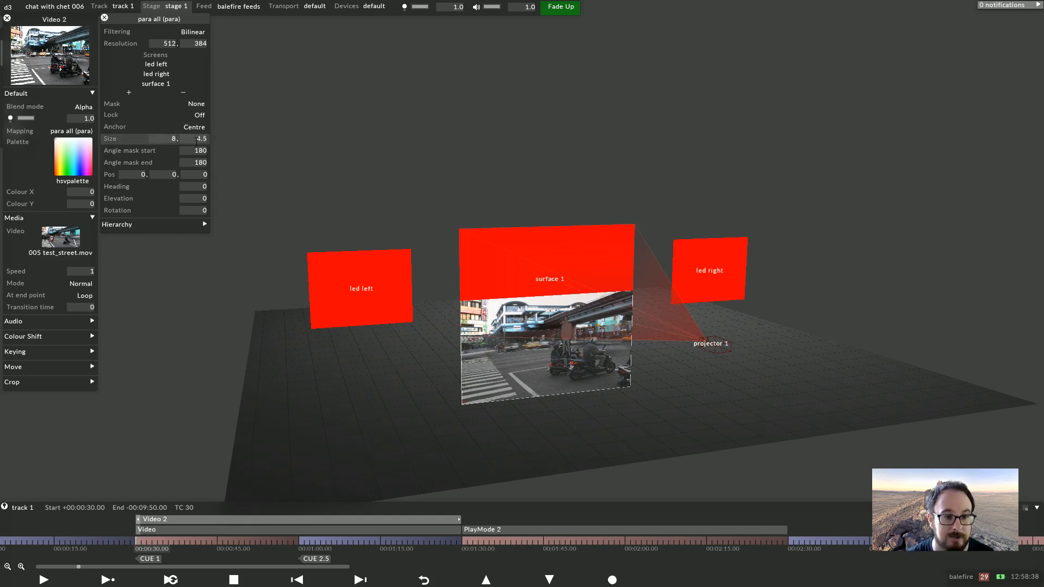
pyautogui.click(198, 115)
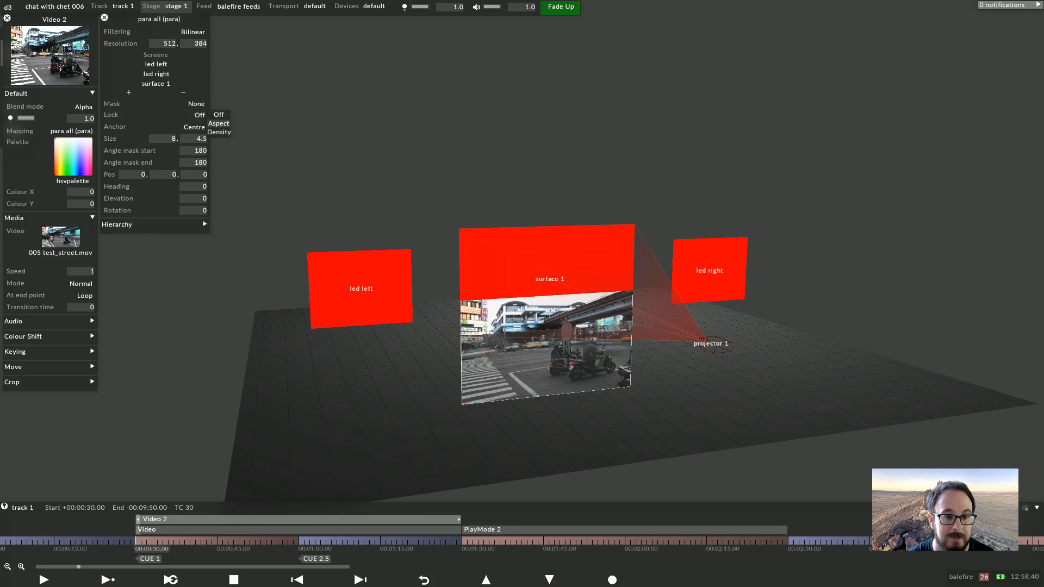
pyautogui.click(219, 124)
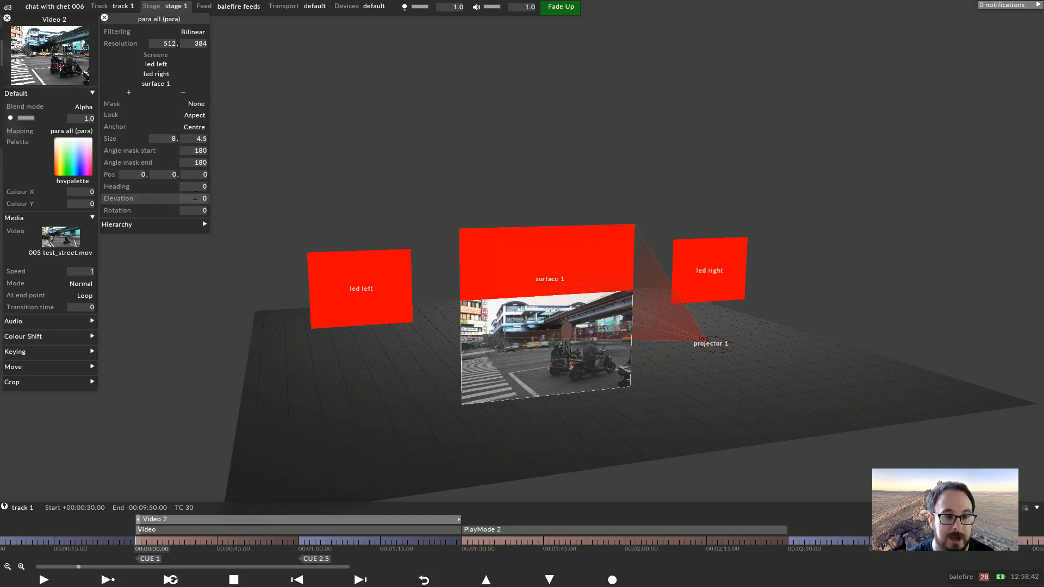
# Set the para all mapping's size to 22 by 16.5
pyautogui.click(159, 139)
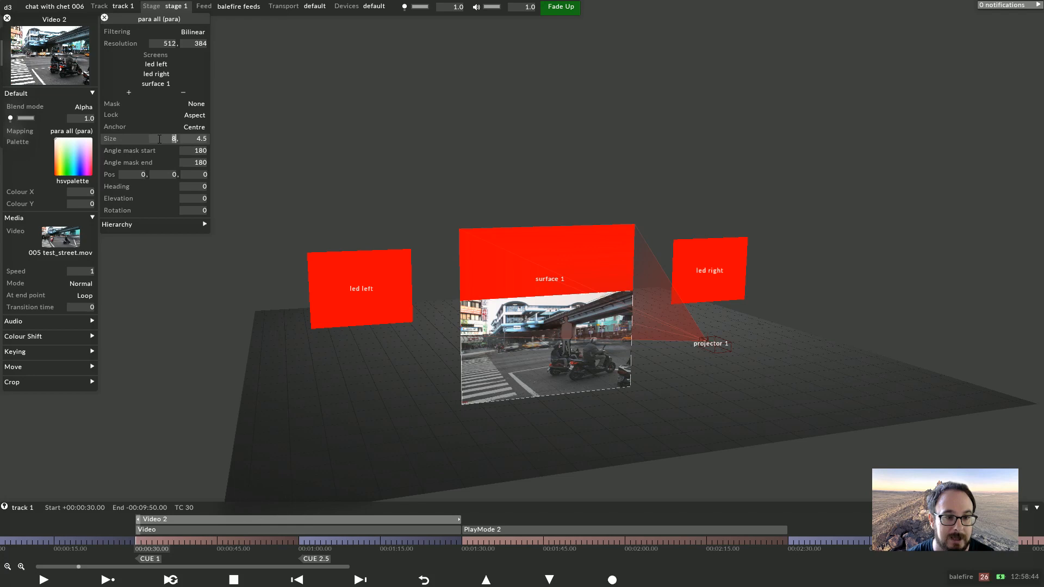
pyautogui.write('14')
pyautogui.press('Return')
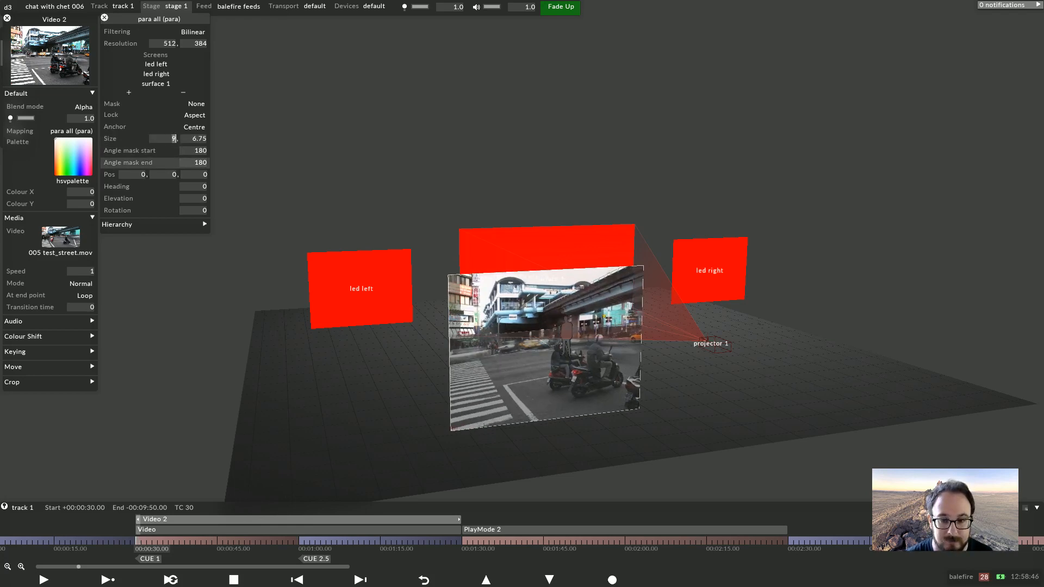
pyautogui.write('21')
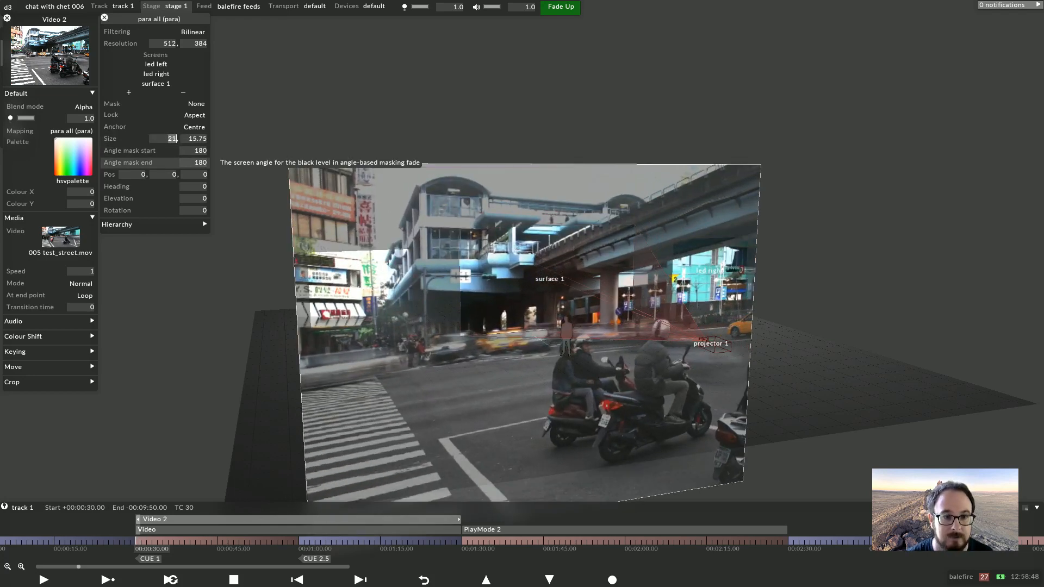
pyautogui.press('Up')
pyautogui.press('Up')
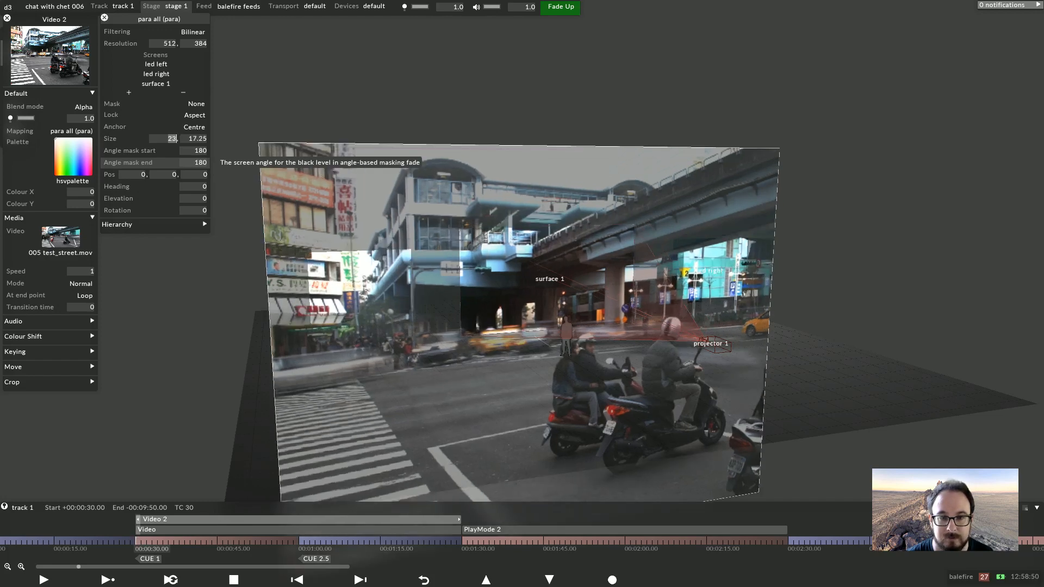
pyautogui.press('Down')
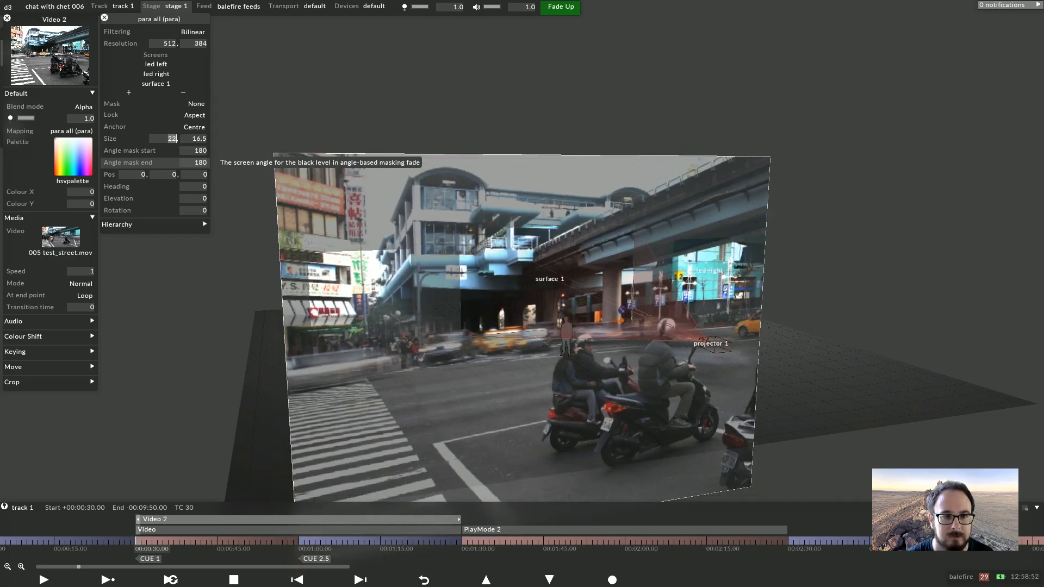
# Turn the para all mapping's lock Off and set its resolution to 1920 by 1080
pyautogui.click(194, 116)
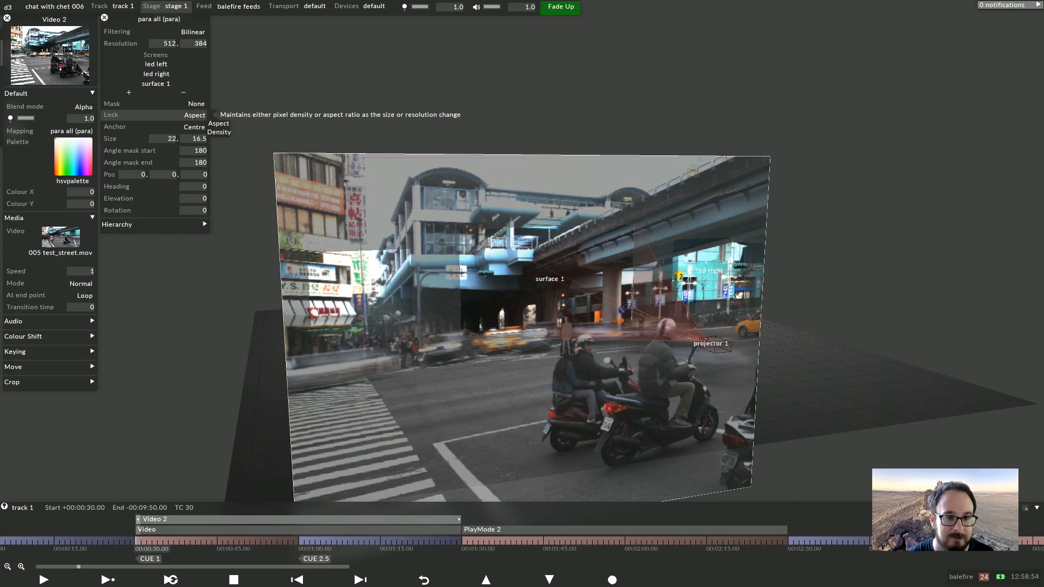
pyautogui.click(218, 115)
pyautogui.click(160, 45)
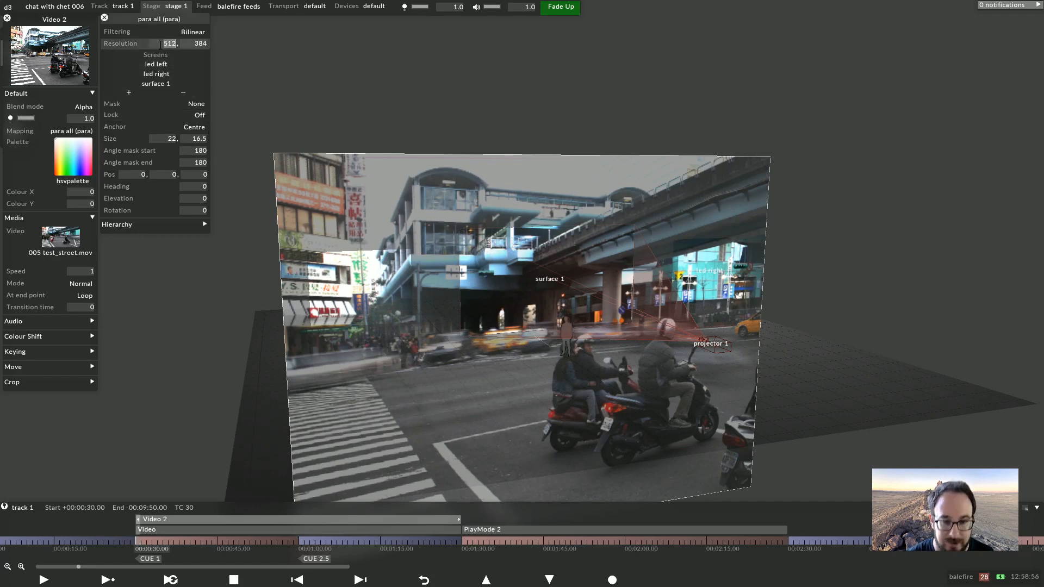
pyautogui.write('1920')
pyautogui.press('Tab')
pyautogui.write('1080')
pyautogui.press('Return')
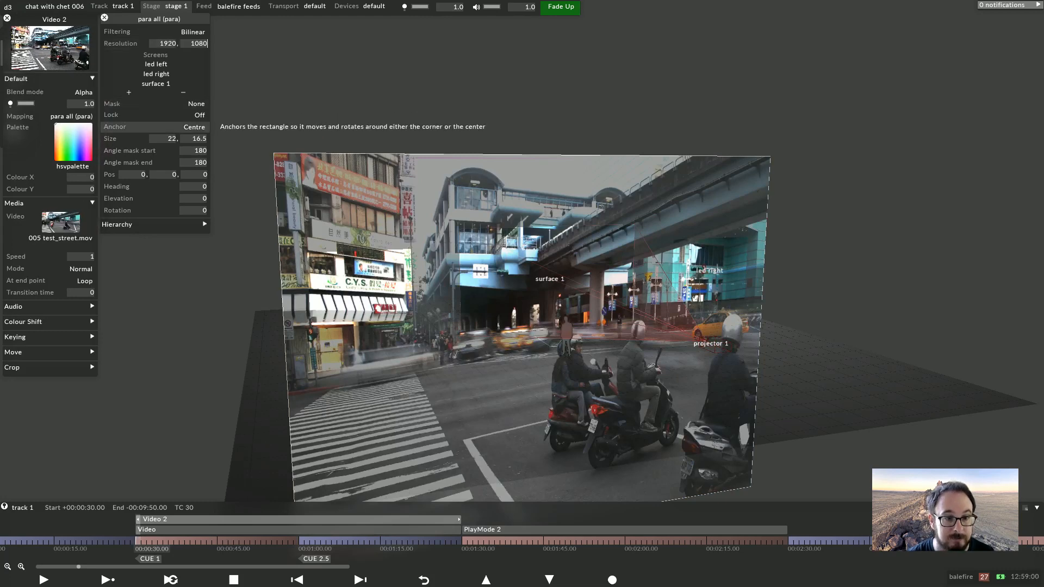
# Set the para all mapping's size back to 8 by 4.5
pyautogui.write('8')
pyautogui.press('Tab')
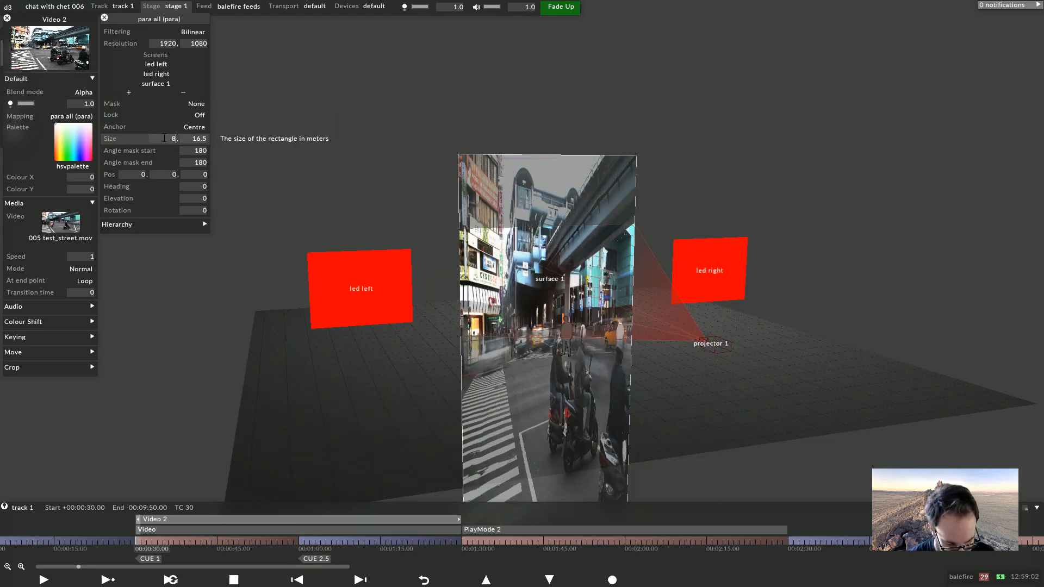
pyautogui.write('4')
pyautogui.press('Return')
pyautogui.write('.5')
pyautogui.press('Return')
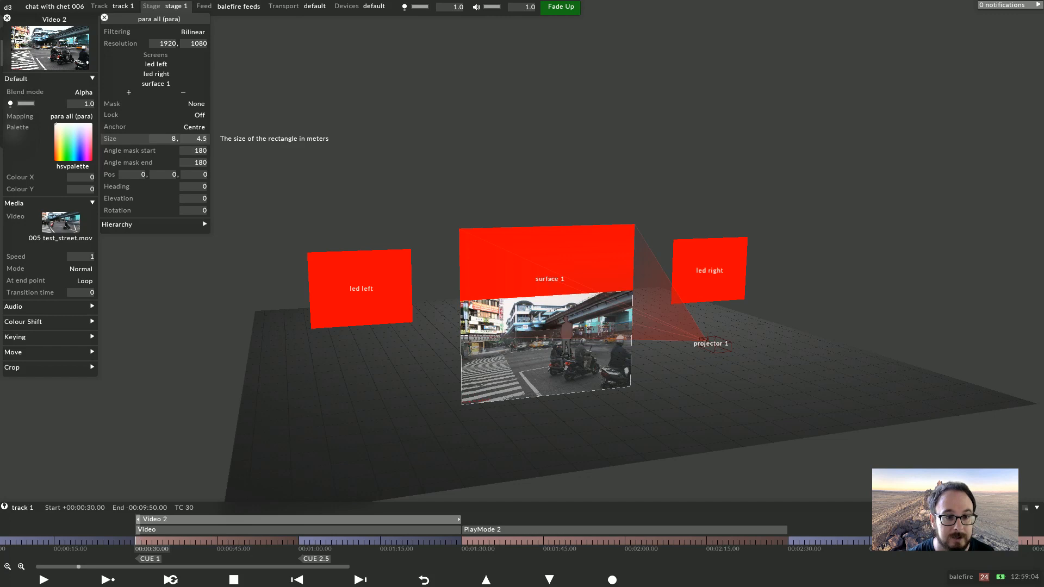
# Set the mapping's lock to Aspect and scale its size up to 22 by 12.375
pyautogui.click(196, 116)
pyautogui.click(219, 124)
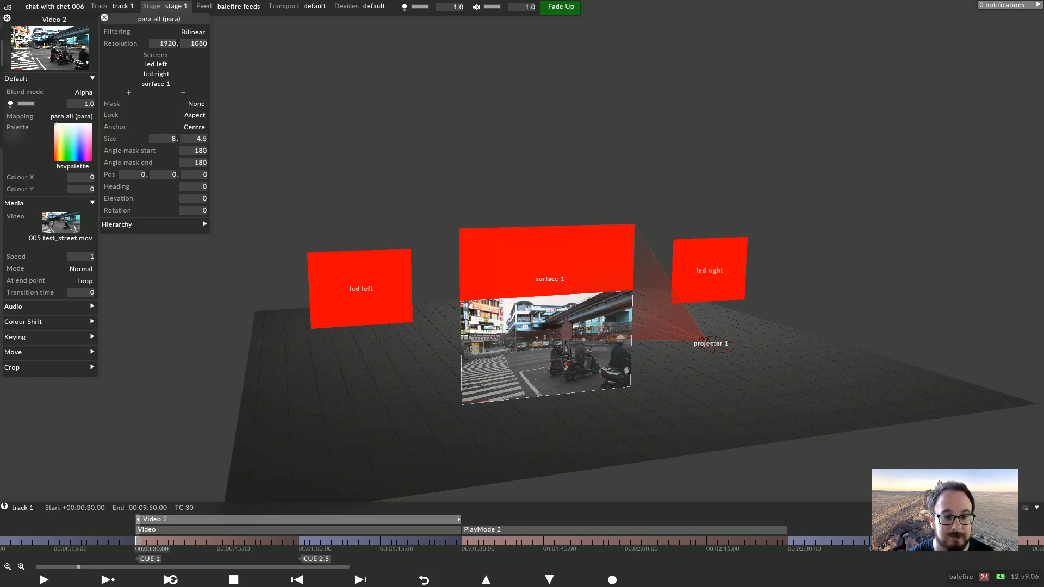
pyautogui.scroll(14, 168, 140)
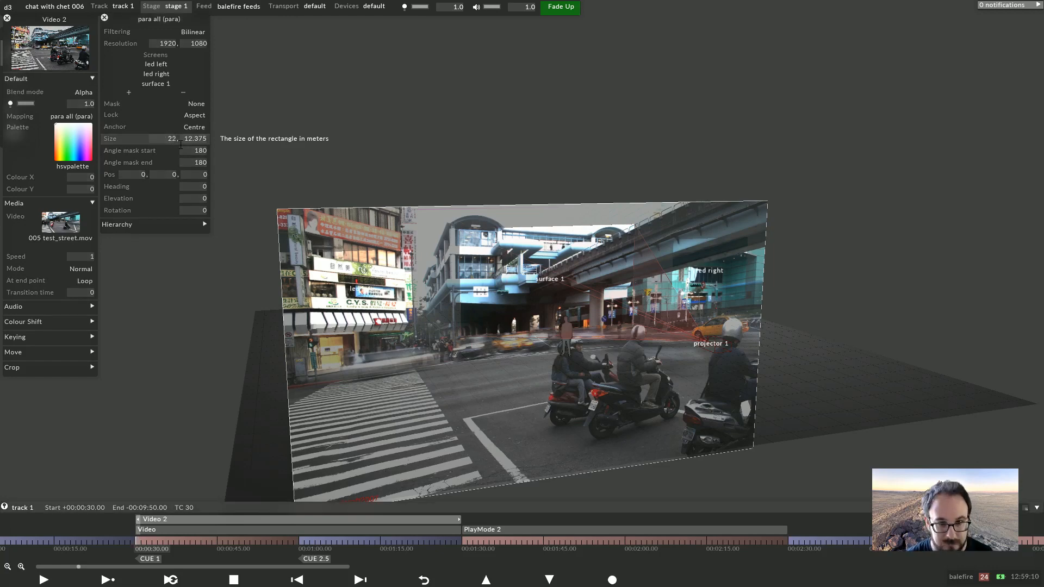
# Play the timeline and inspect the parallel mapping across the screens in the stage view
pyautogui.click(348, 158)
pyautogui.moveTo(348, 158); pyautogui.dragTo(272, 161)
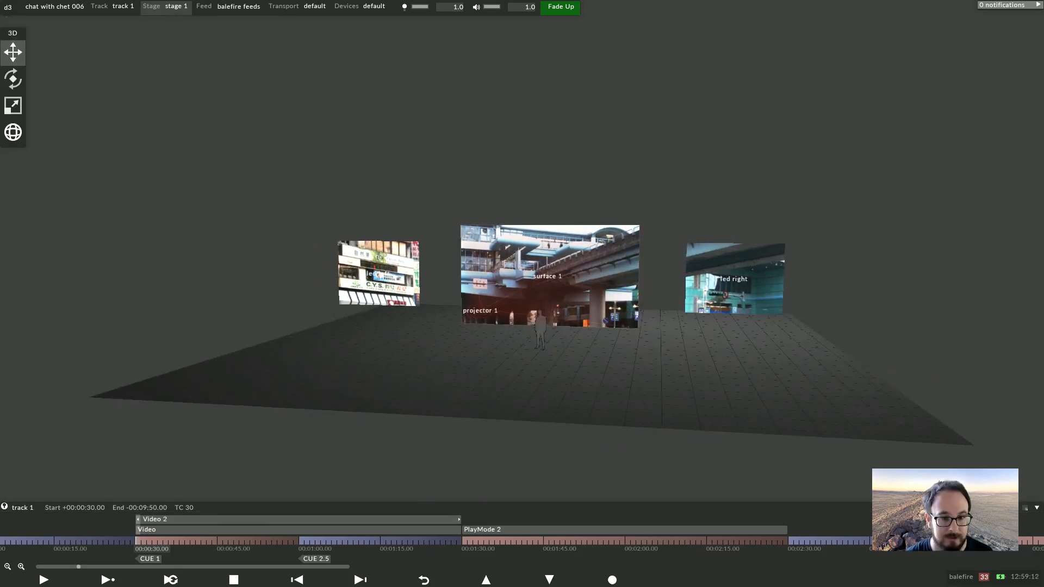
pyautogui.press('space')
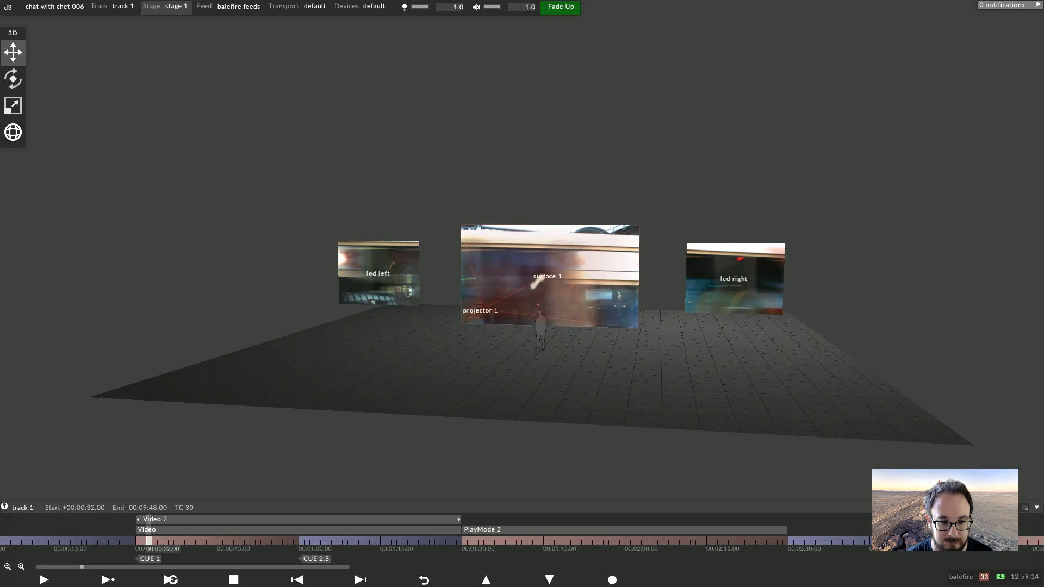
pyautogui.moveTo(435, 403); pyautogui.dragTo(516, 403)
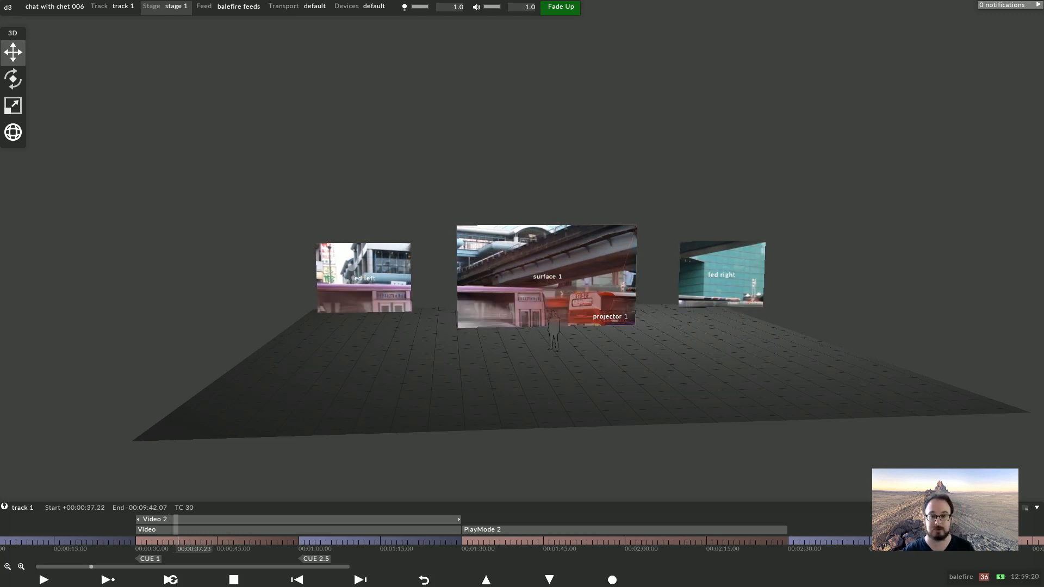
pyautogui.scroll(4, 522, 294)
pyautogui.scroll(3, 522, 294)
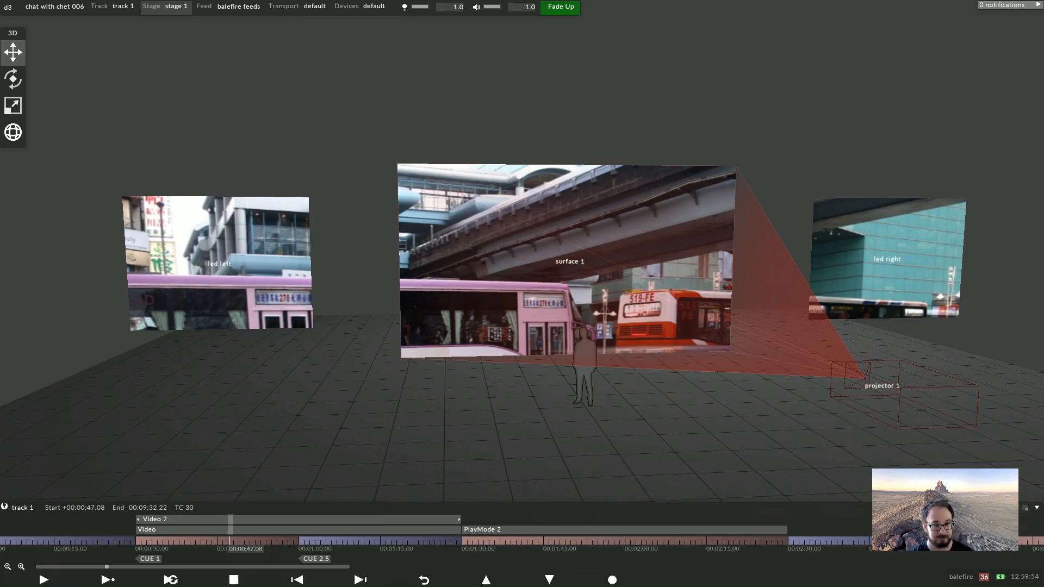
pyautogui.moveTo(544, 413); pyautogui.dragTo(571, 446)
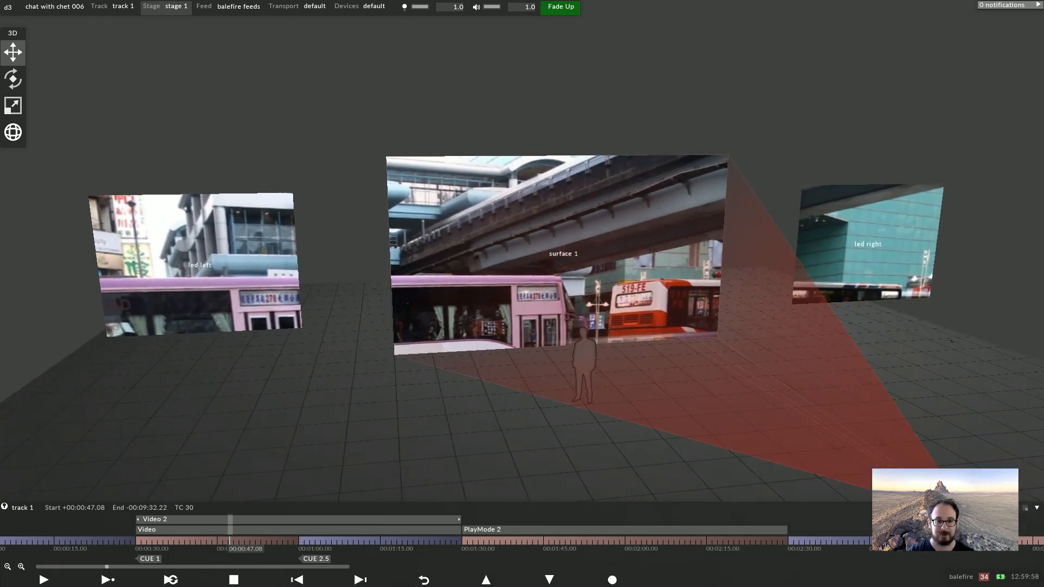
# Return the playhead to the start and change the Video 2 layer's media to 002 orbiting_galaxy.mov
pyautogui.click(137, 541)
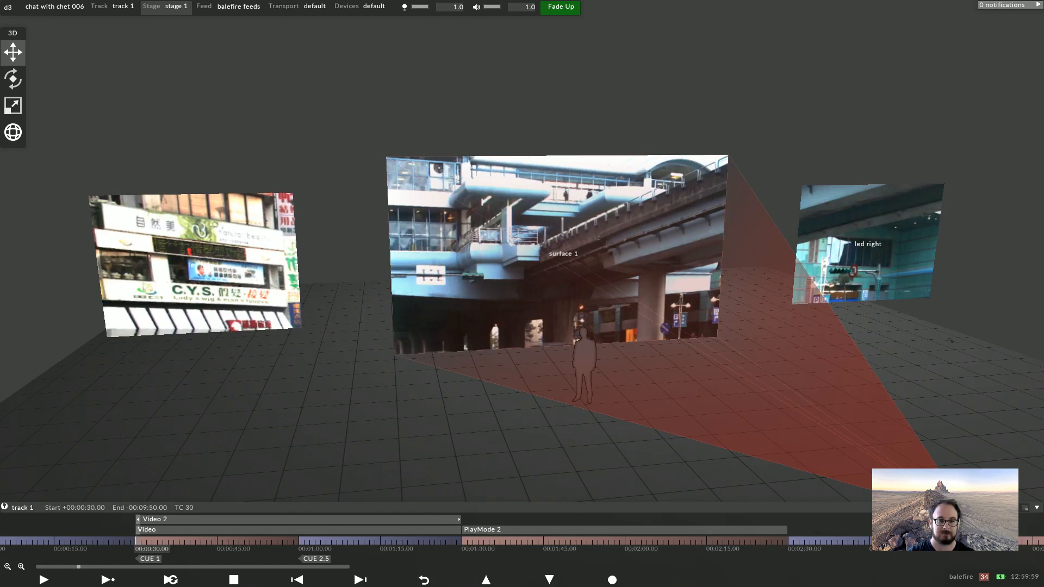
pyautogui.click(255, 519)
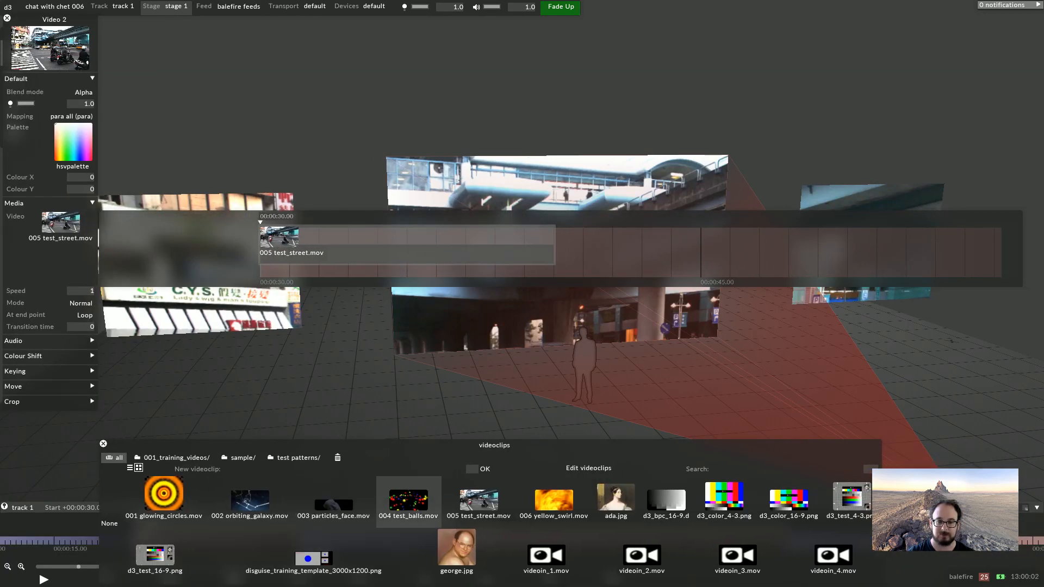
pyautogui.click(250, 499)
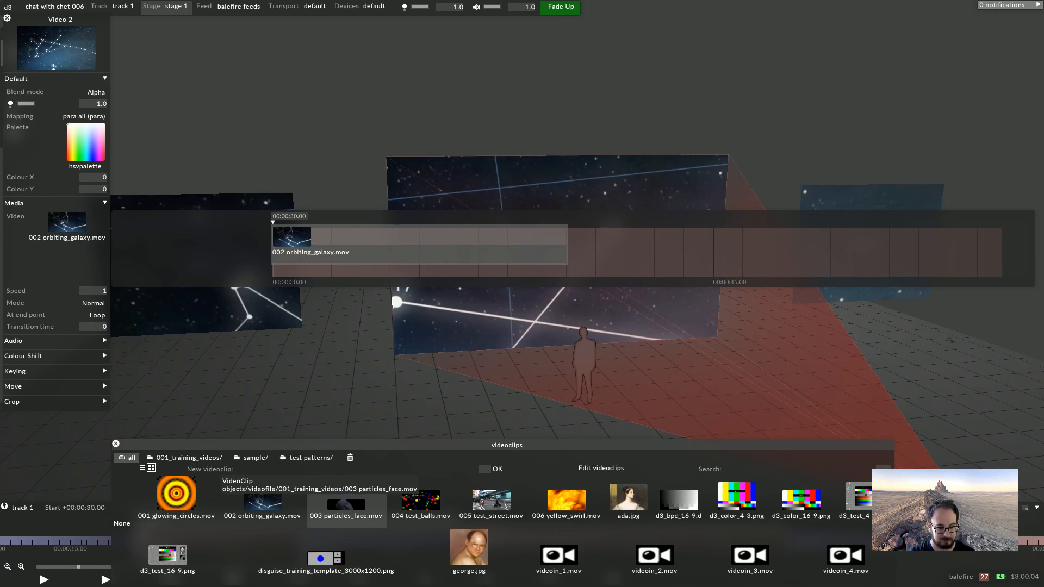
pyautogui.click(391, 287)
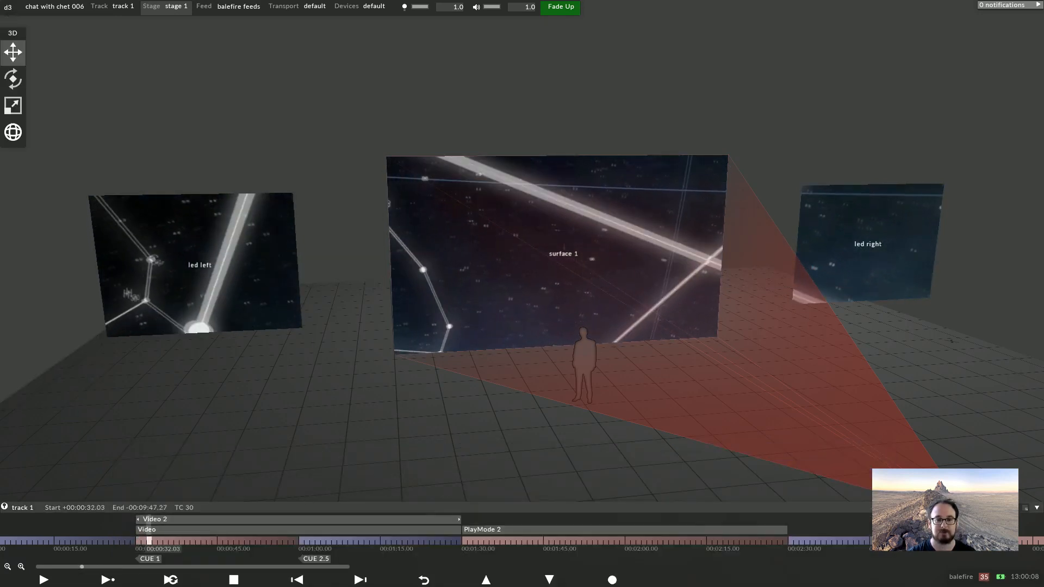
# Open the led left screen's properties and set its X offset to -6.5
pyautogui.rightClick(267, 285)
pyautogui.click(341, 287)
pyautogui.scroll(13, 342, 289)
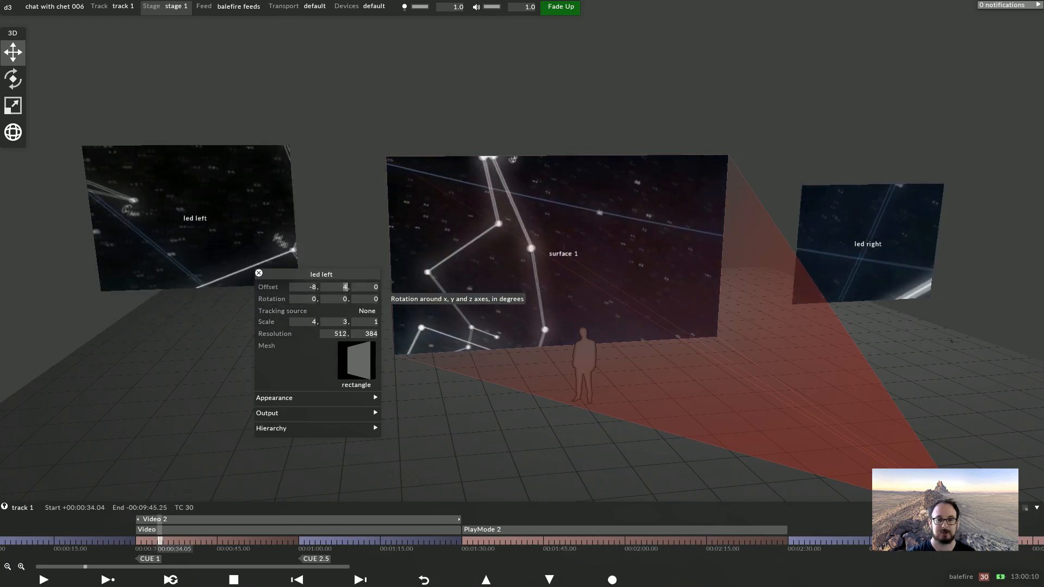
pyautogui.scroll(6, 342, 289)
pyautogui.scroll(-14, 342, 290)
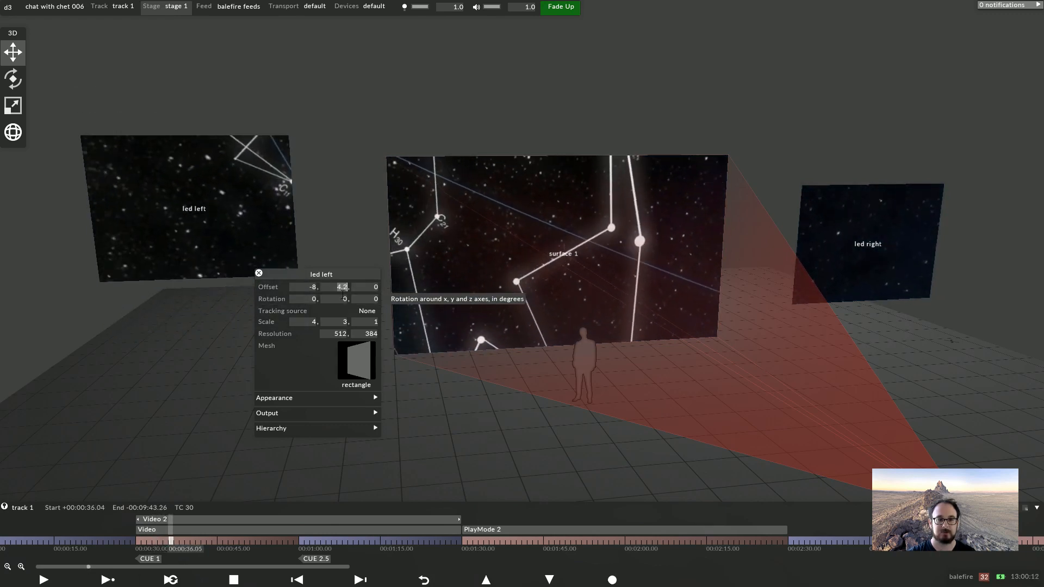
pyautogui.scroll(-2, 342, 295)
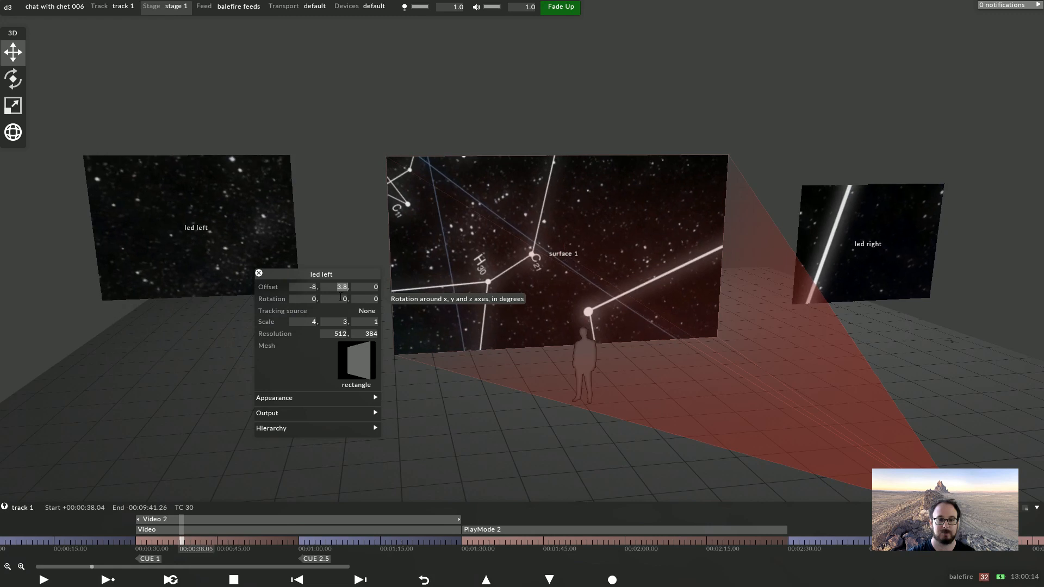
pyautogui.scroll(-6, 341, 298)
pyautogui.click(303, 289)
pyautogui.scroll(-7, 303, 290)
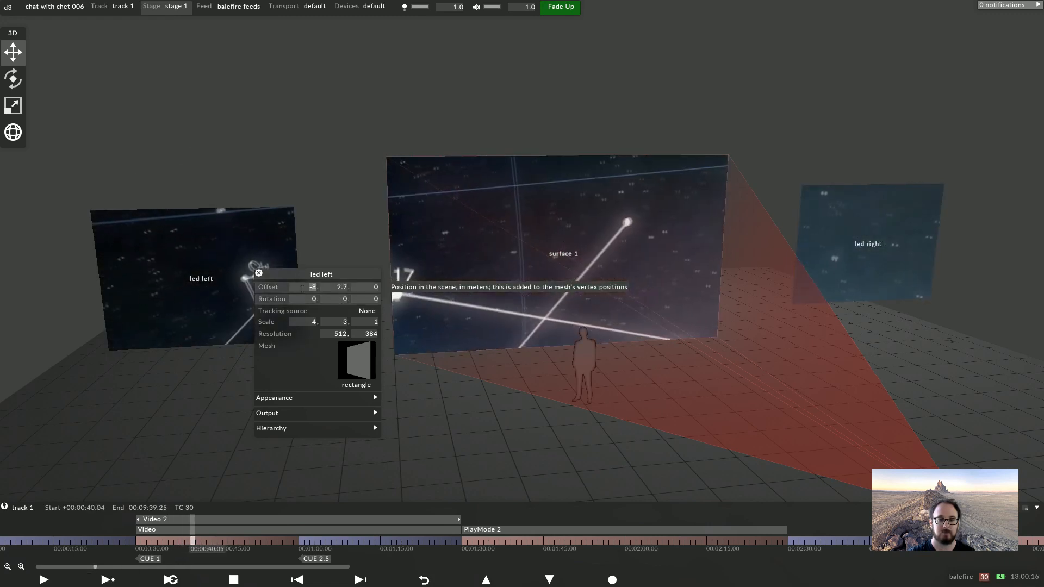
pyautogui.scroll(20, 303, 290)
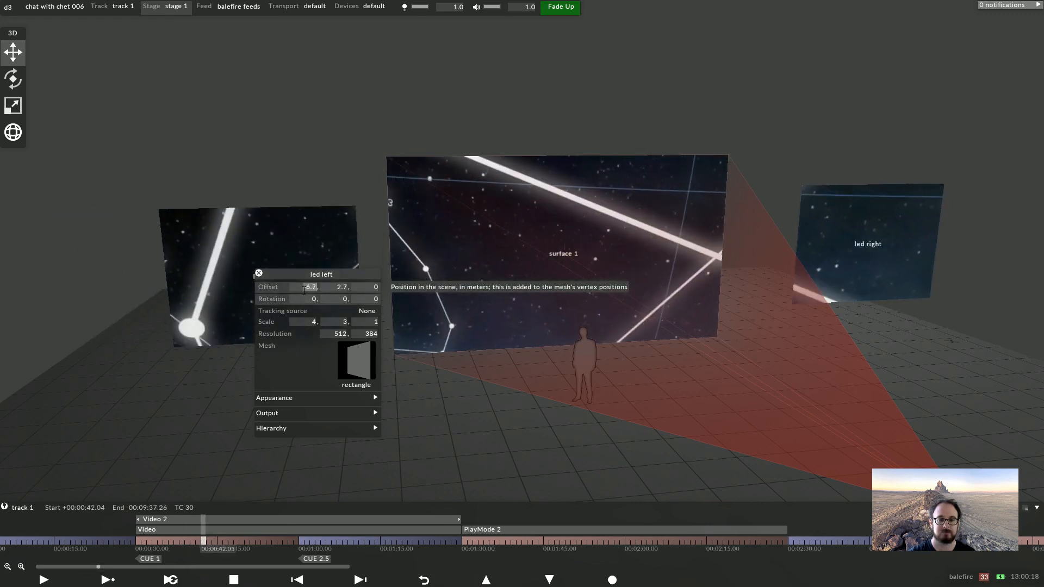
pyautogui.scroll(-17, 304, 291)
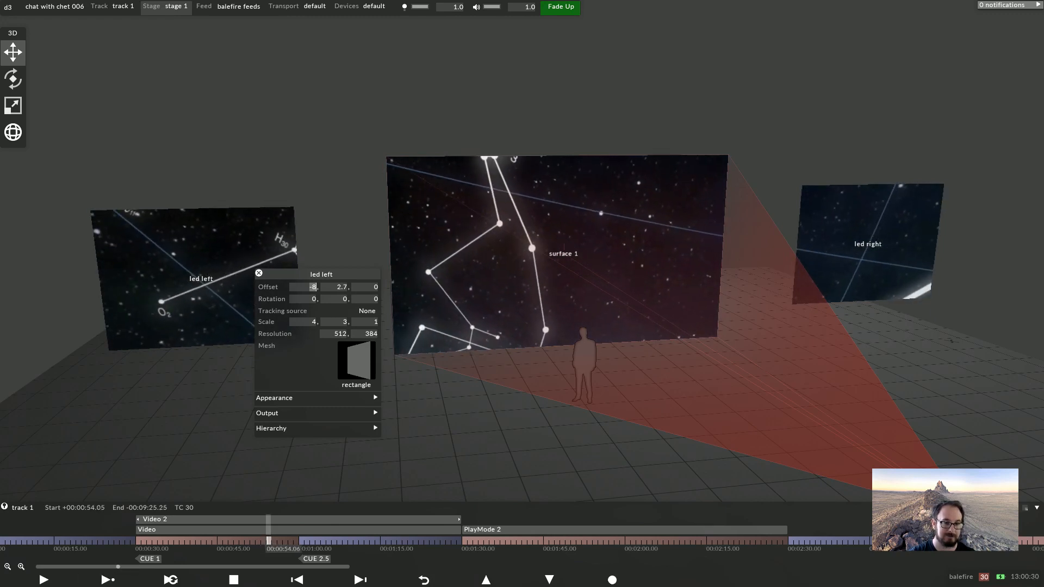
pyautogui.write('-7.4')
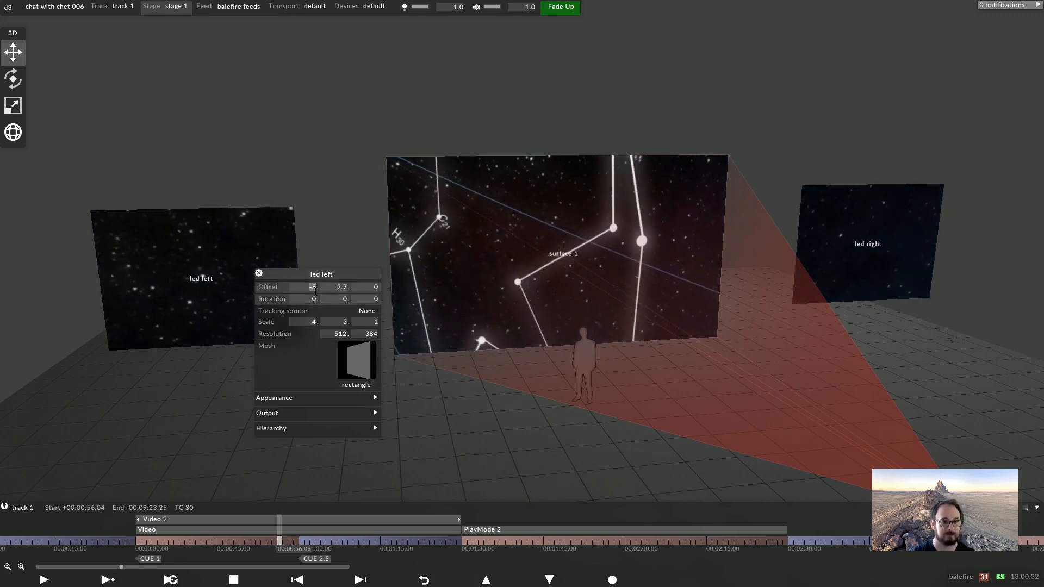
pyautogui.press('Return')
pyautogui.write('-6.5')
pyautogui.press('Return')
# Adjust the led left screen's Y offset, entering 3.3 and fine-tuning its height
pyautogui.click(339, 287)
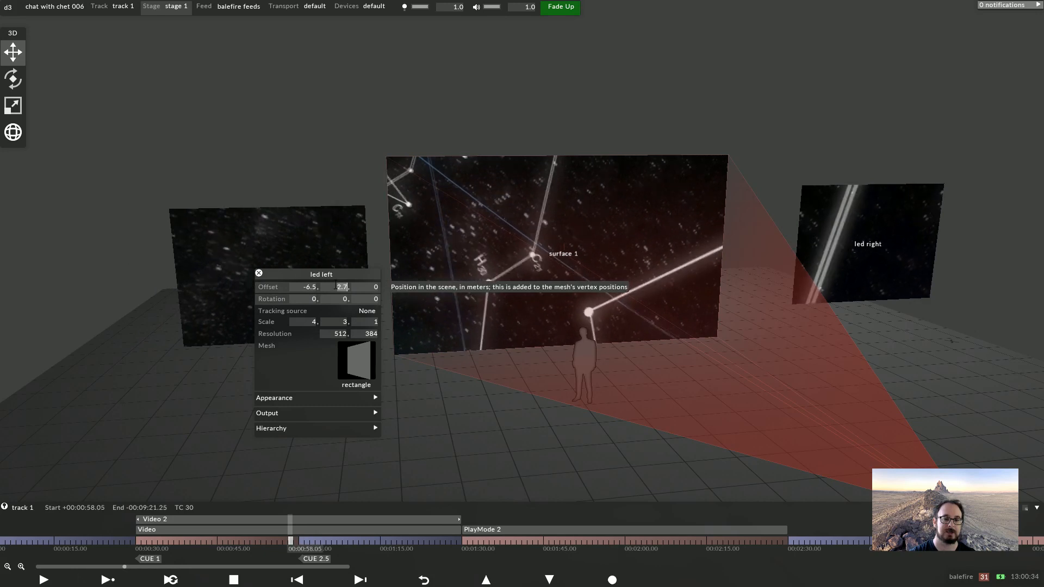
pyautogui.write('3.3')
pyautogui.press('Return')
pyautogui.scroll(20, 338, 287)
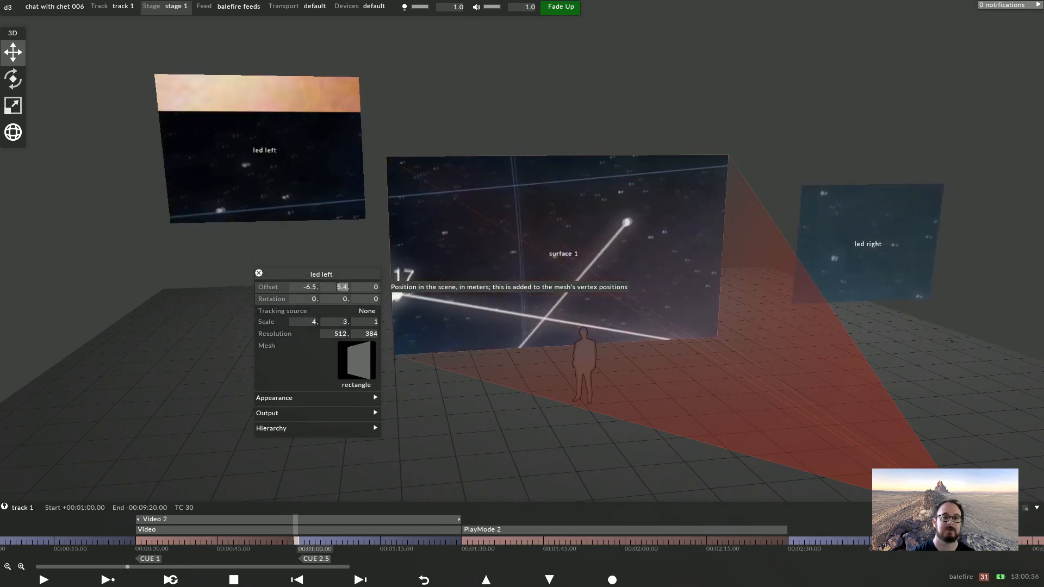
pyautogui.scroll(20, 338, 287)
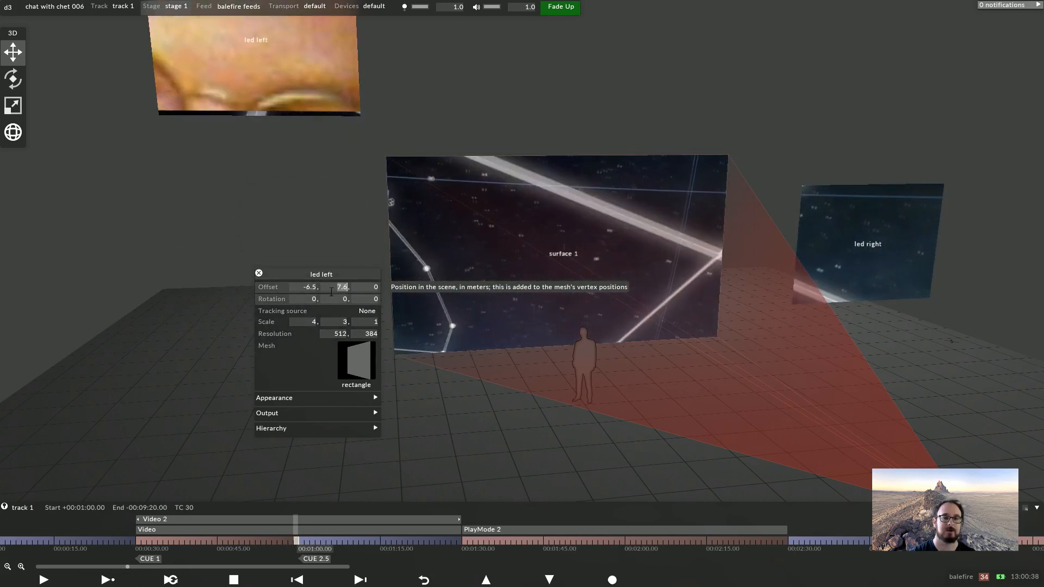
pyautogui.scroll(-1, 331, 292)
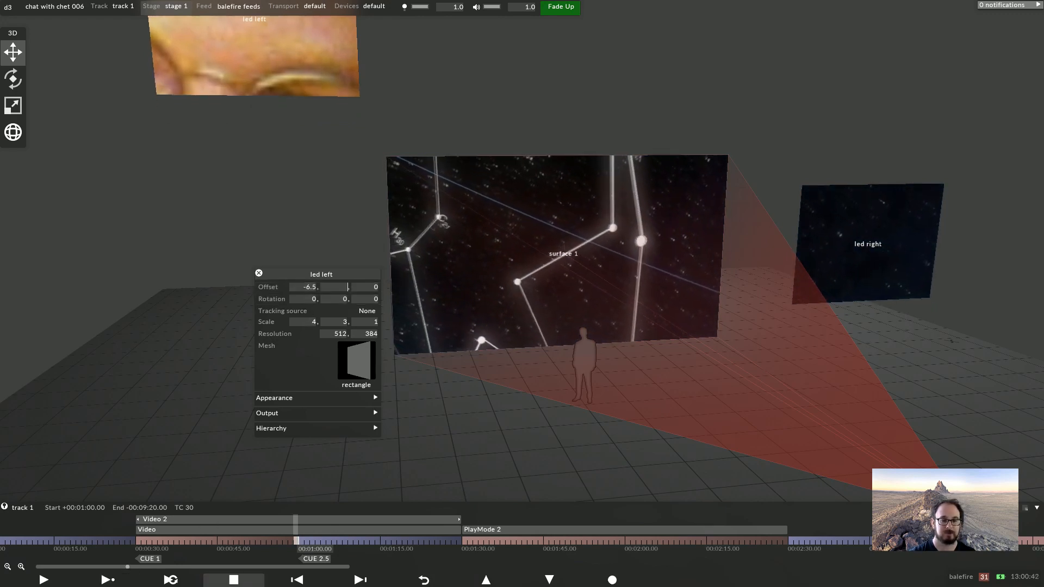
pyautogui.click(203, 541)
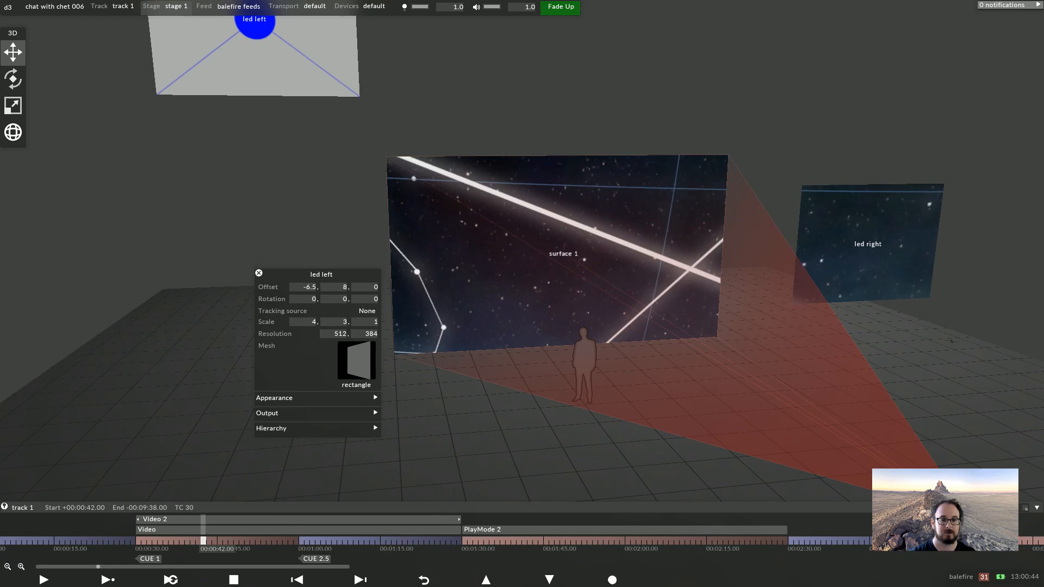
pyautogui.scroll(-5, 332, 288)
pyautogui.scroll(7, 332, 287)
pyautogui.scroll(-20, 332, 287)
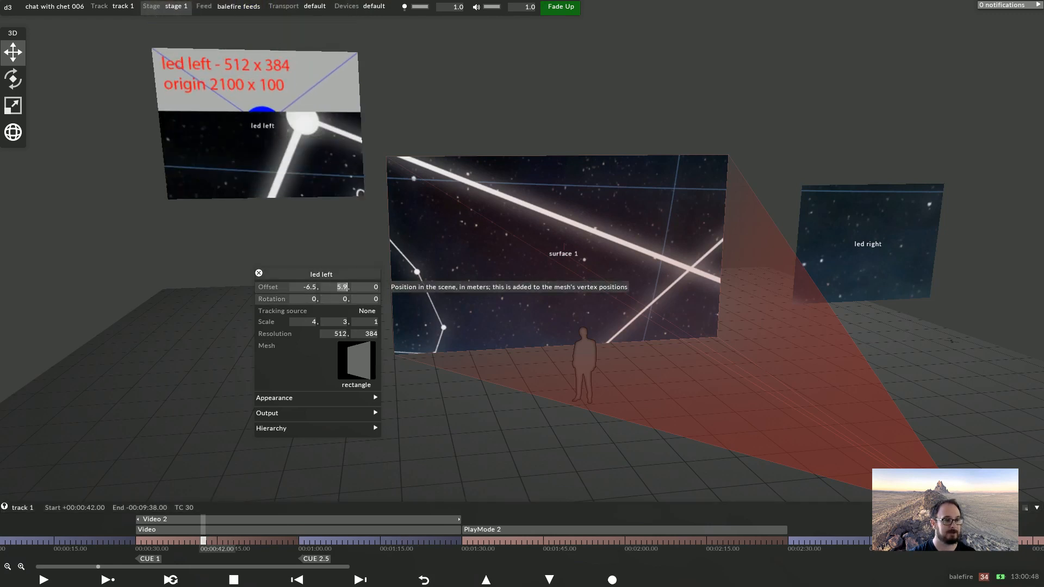
pyautogui.scroll(-20, 346, 287)
pyautogui.scroll(1, 347, 287)
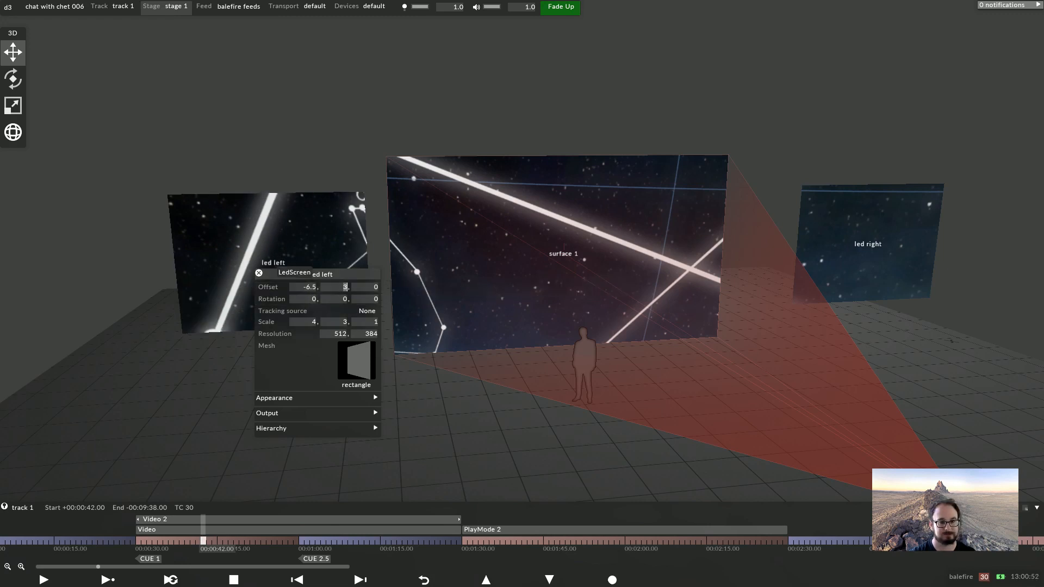
# Close the screen properties and, in the feed view, place the led left and led right screens side by side on Output 2
pyautogui.click(259, 273)
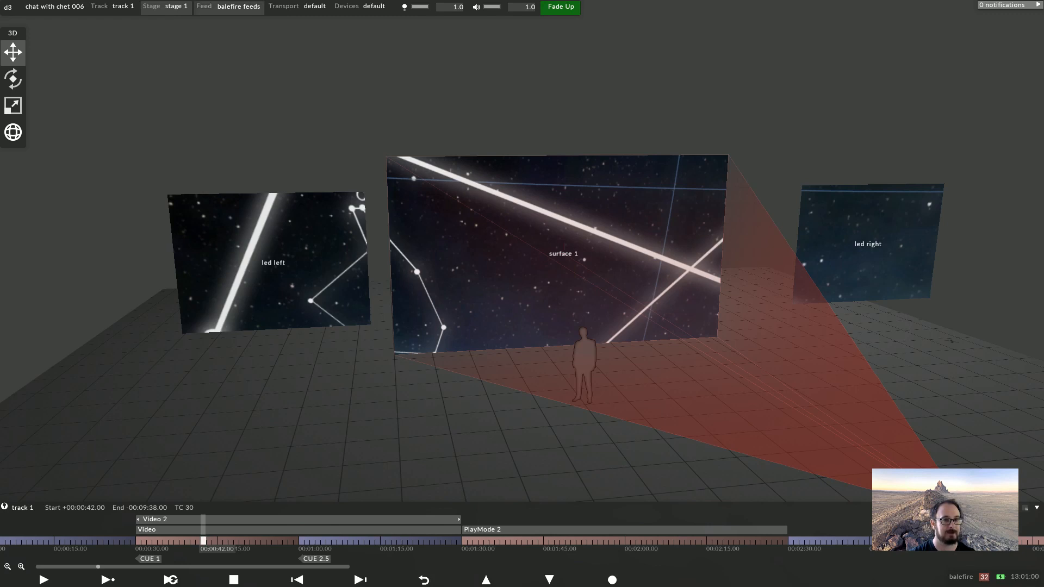
pyautogui.click(238, 7)
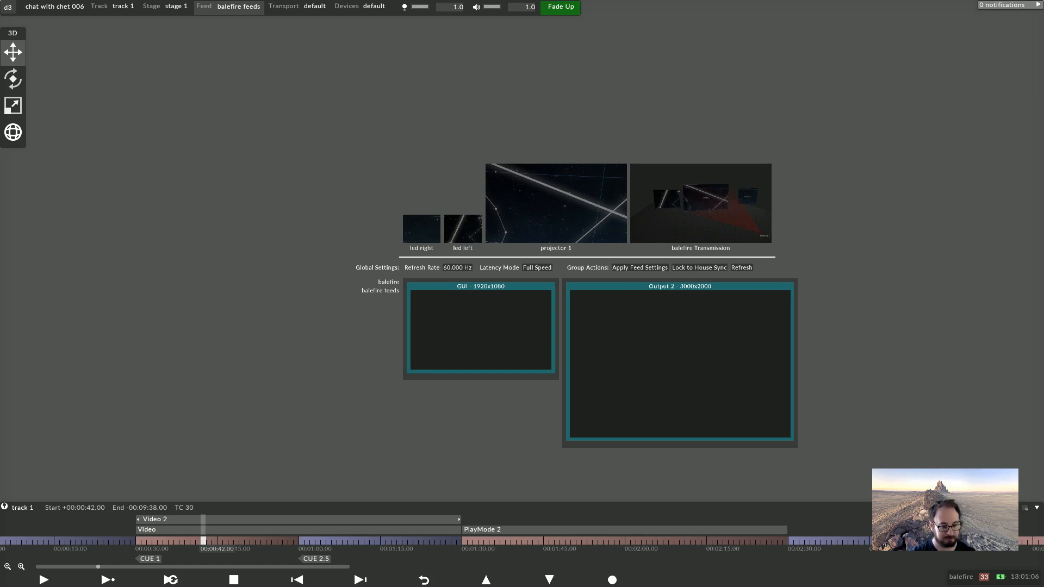
pyautogui.moveTo(486, 254); pyautogui.dragTo(589, 308)
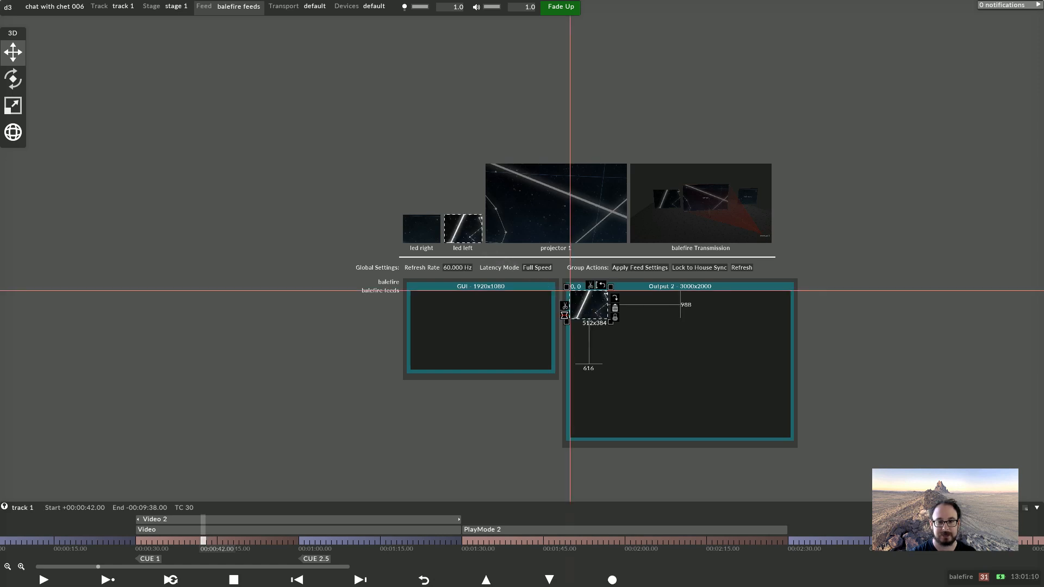
pyautogui.moveTo(421, 228); pyautogui.dragTo(622, 302)
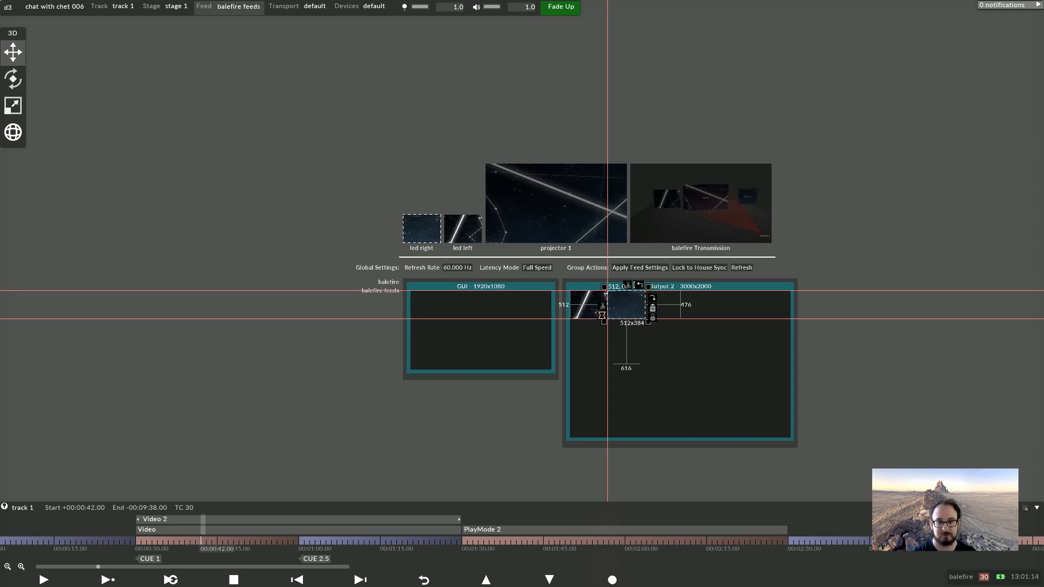
pyautogui.click(625, 304)
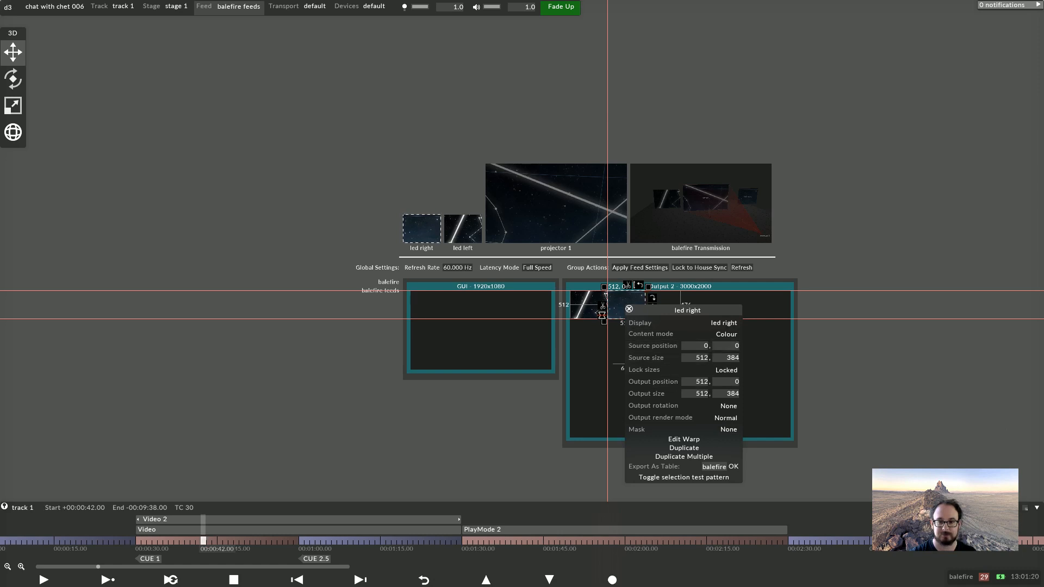
pyautogui.click(629, 309)
# Open the d3Net Manager and set the master machine to balefire
pyautogui.click(8, 7)
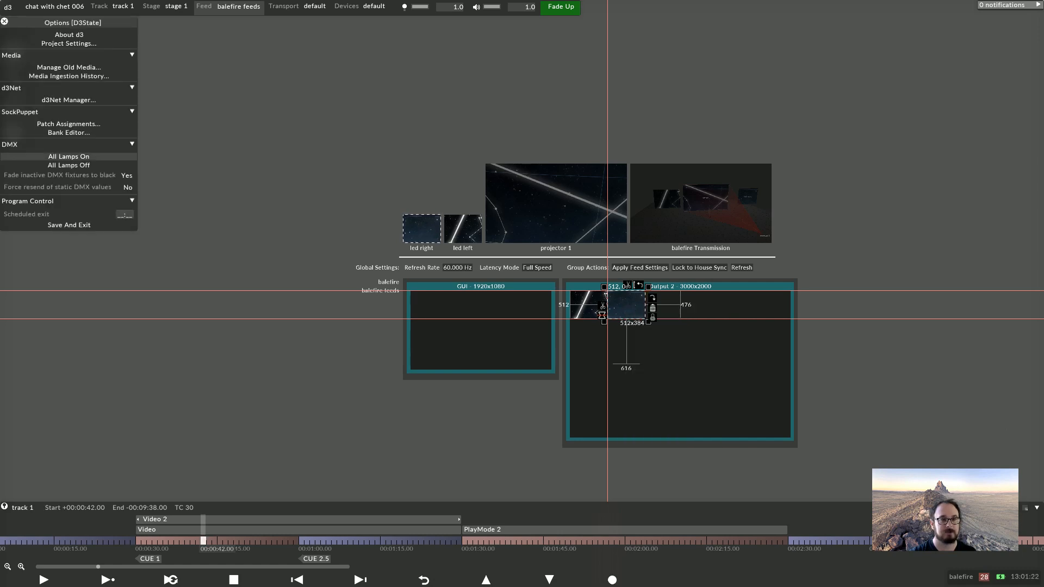
pyautogui.click(69, 100)
pyautogui.click(190, 118)
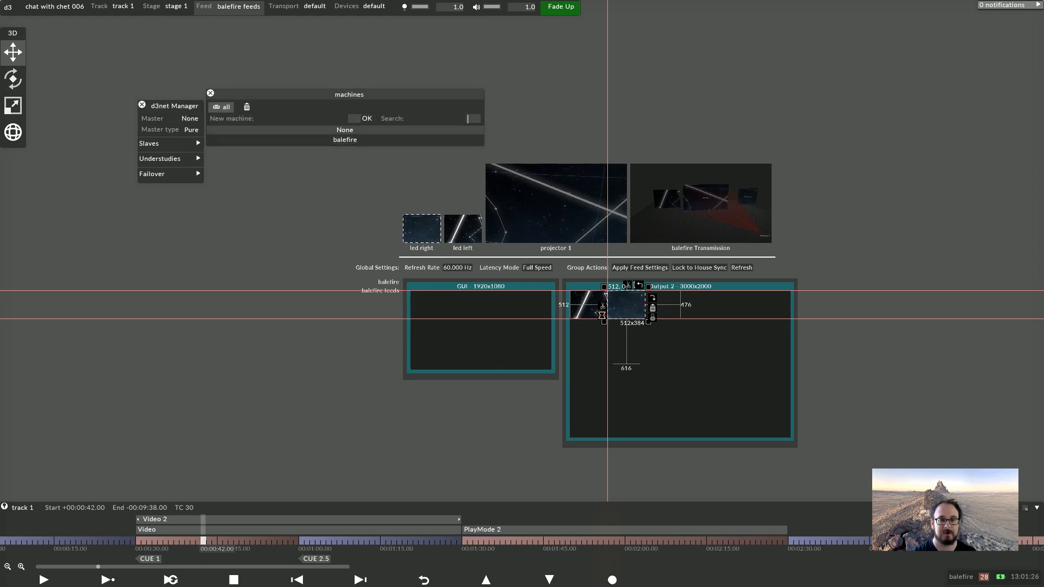
pyautogui.click(345, 140)
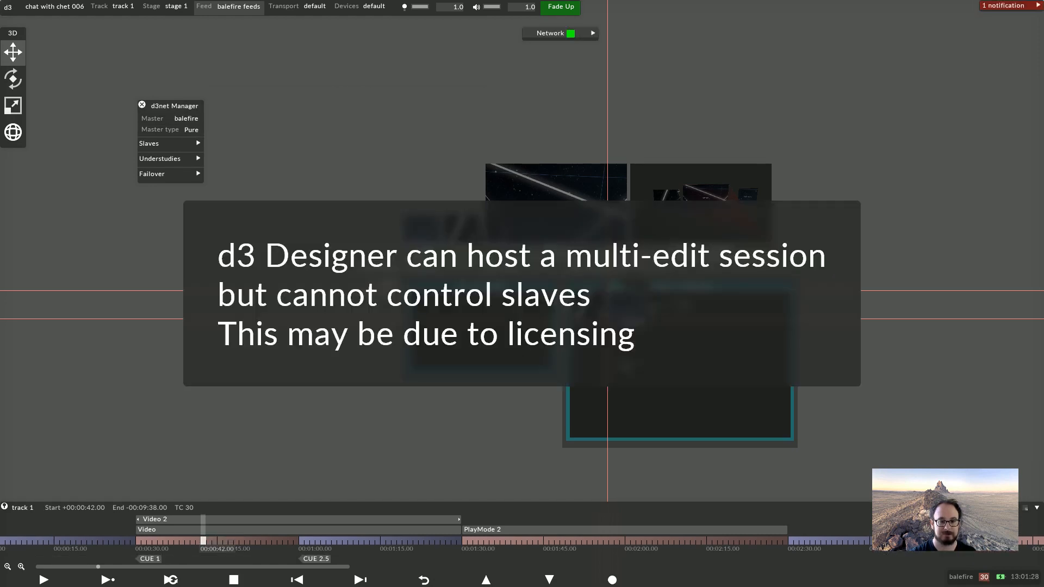
# Add a slave machine named 4x4 slave and set its type to 4x4pro
pyautogui.click(165, 143)
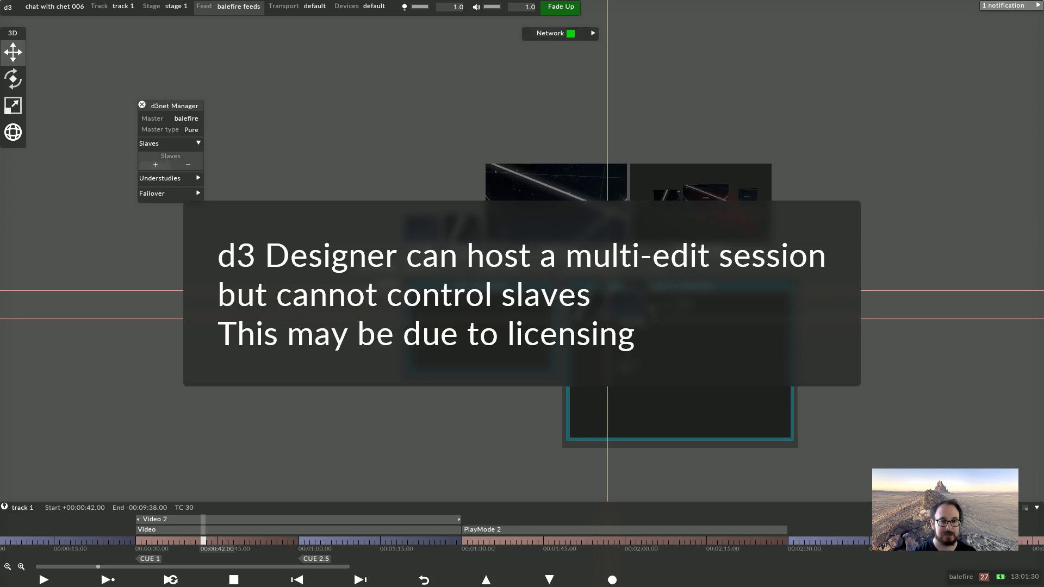
pyautogui.click(156, 165)
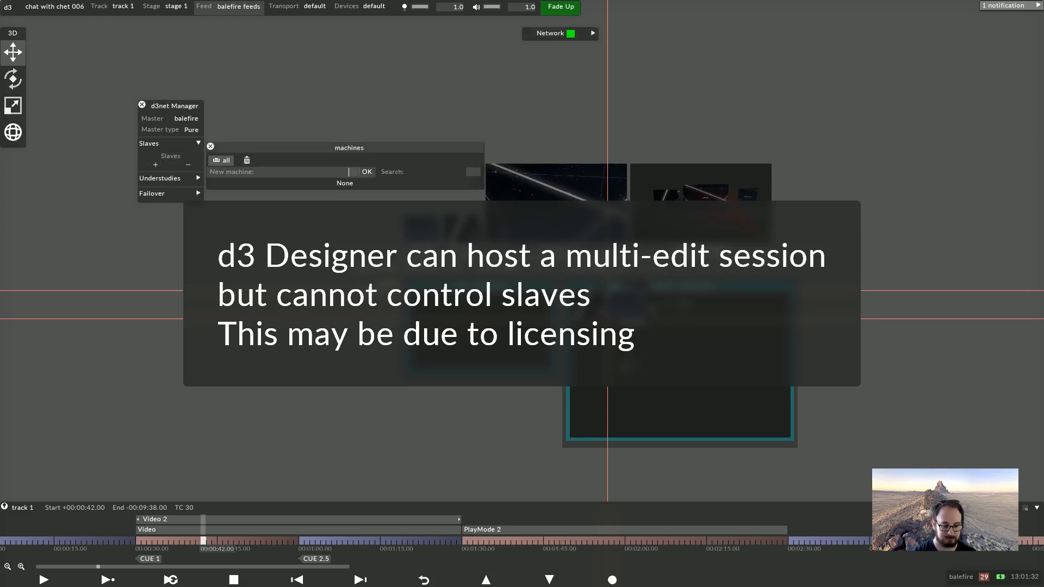
pyautogui.write('4x4 slave')
pyautogui.press('Return')
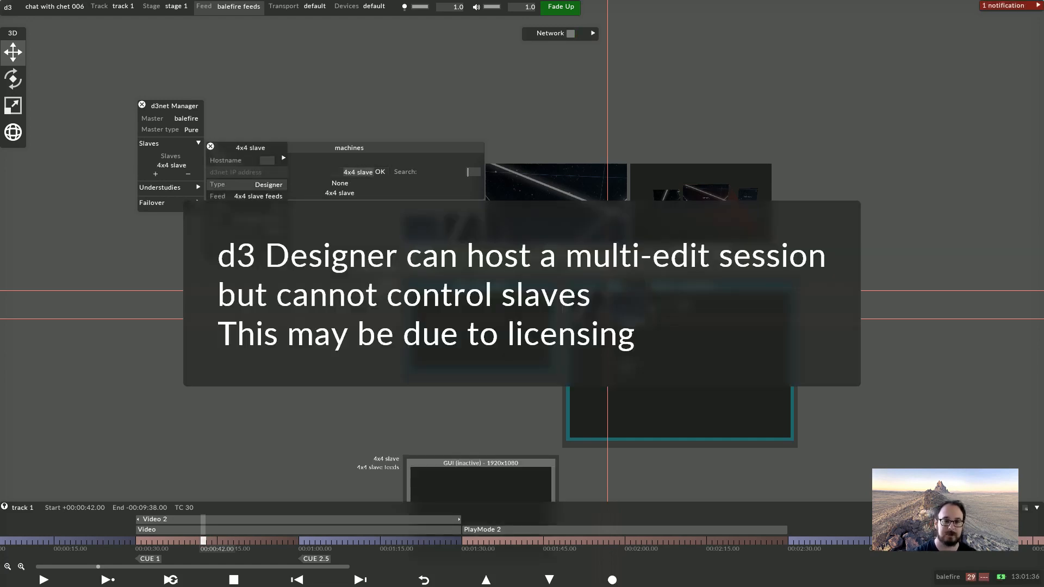
pyautogui.click(268, 185)
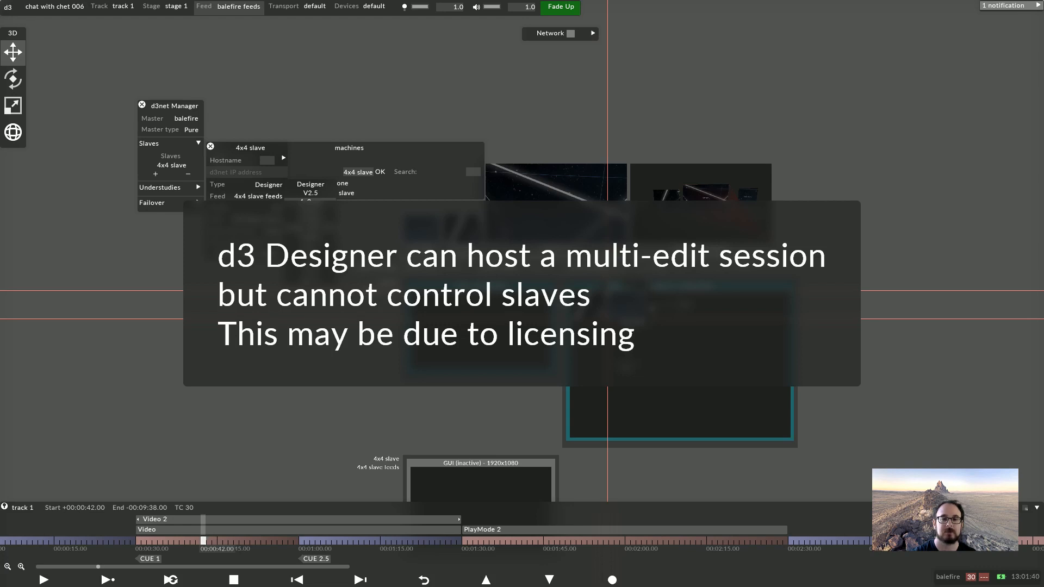
pyautogui.click(311, 210)
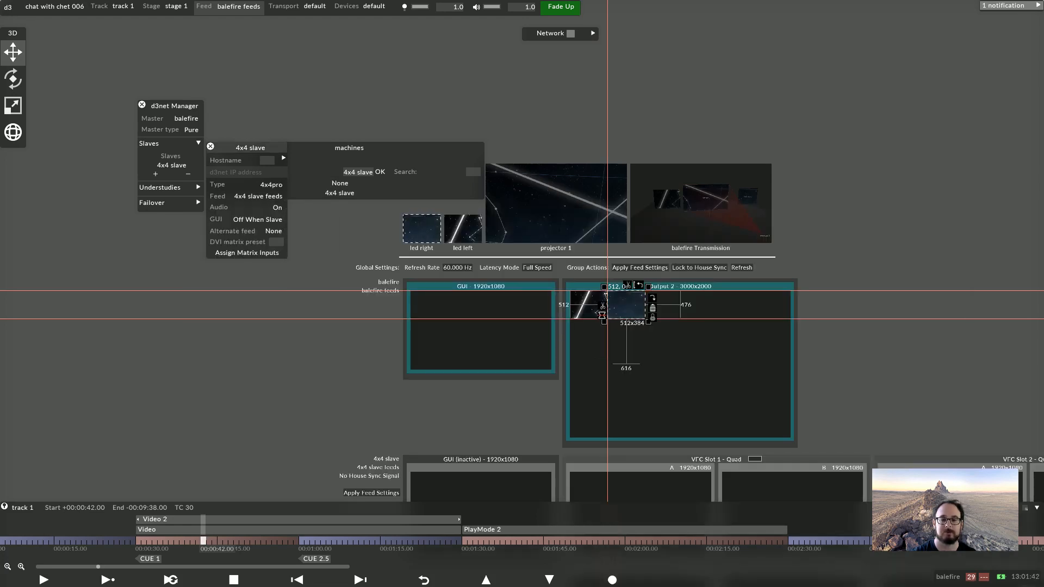
# Map the led screens, projector 1 and balefire Transmission onto the 4x4 slave's VFC slot outputs
pyautogui.scroll(-6, 522, 304)
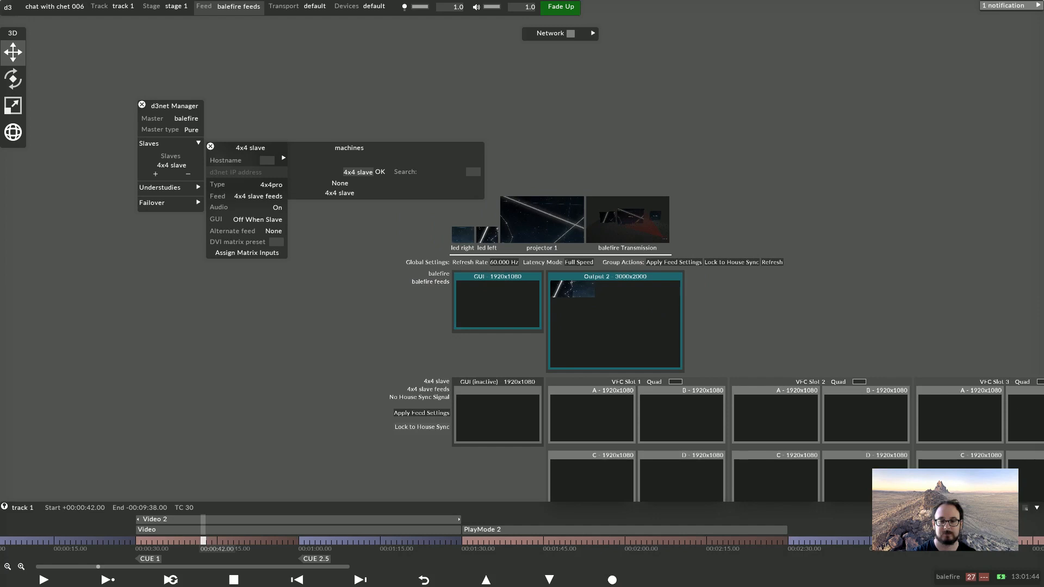
pyautogui.rightClick(559, 283)
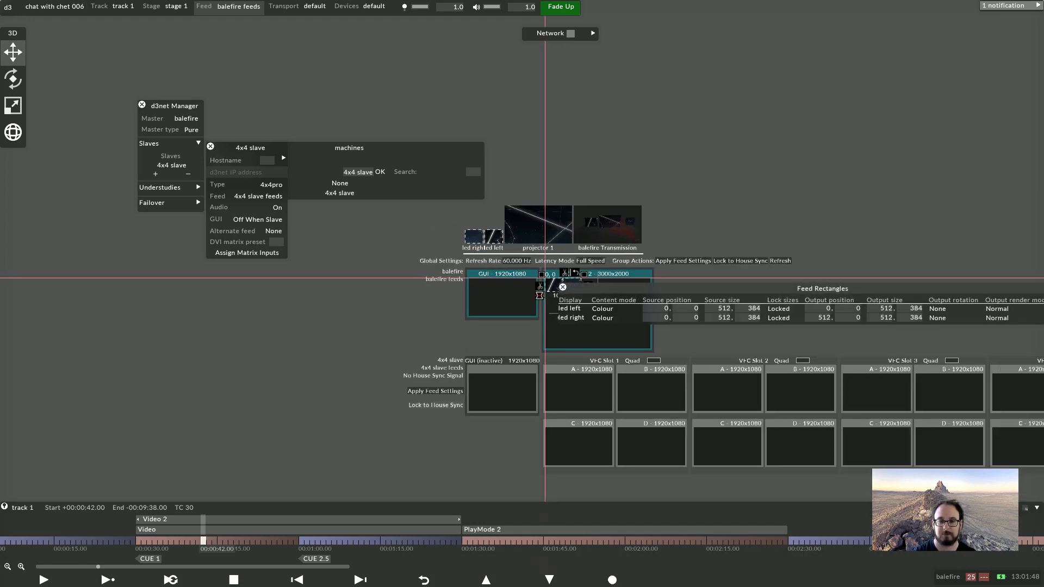
pyautogui.click(562, 287)
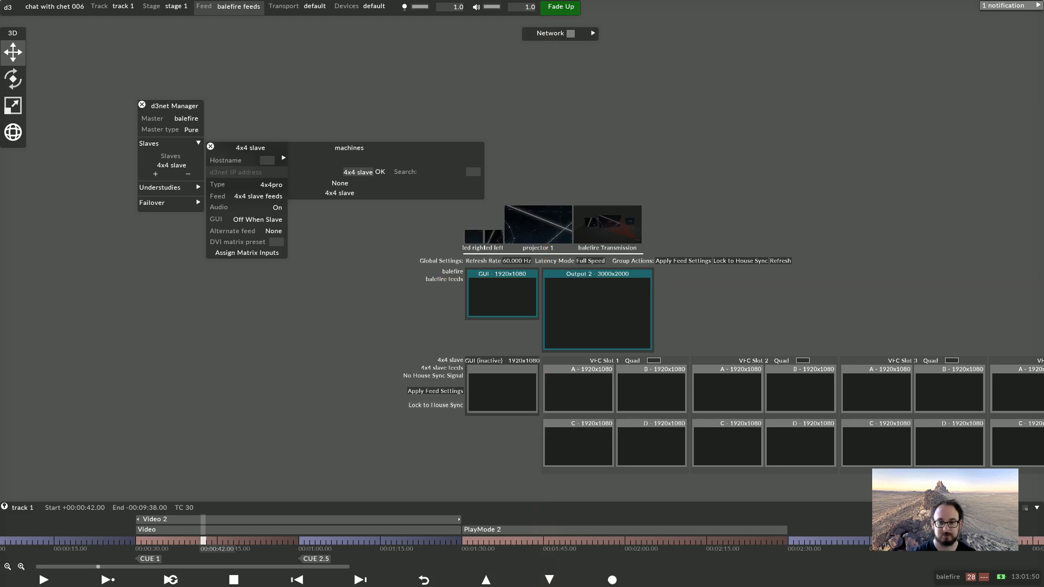
pyautogui.moveTo(473, 236); pyautogui.dragTo(545, 373)
pyautogui.moveTo(530, 270); pyautogui.dragTo(658, 438)
pyautogui.moveTo(605, 237); pyautogui.dragTo(721, 393)
pyautogui.scroll(3, 826, 456)
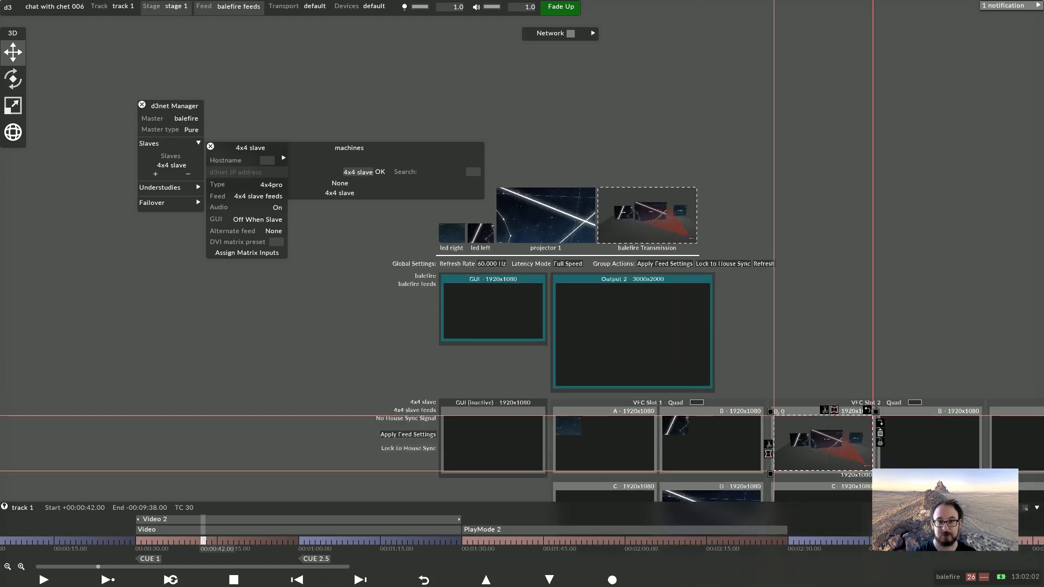
# Switch between the stage and feed views and orbit the stage to examine the screen layout
pyautogui.click(167, 7)
pyautogui.scroll(-10, 522, 294)
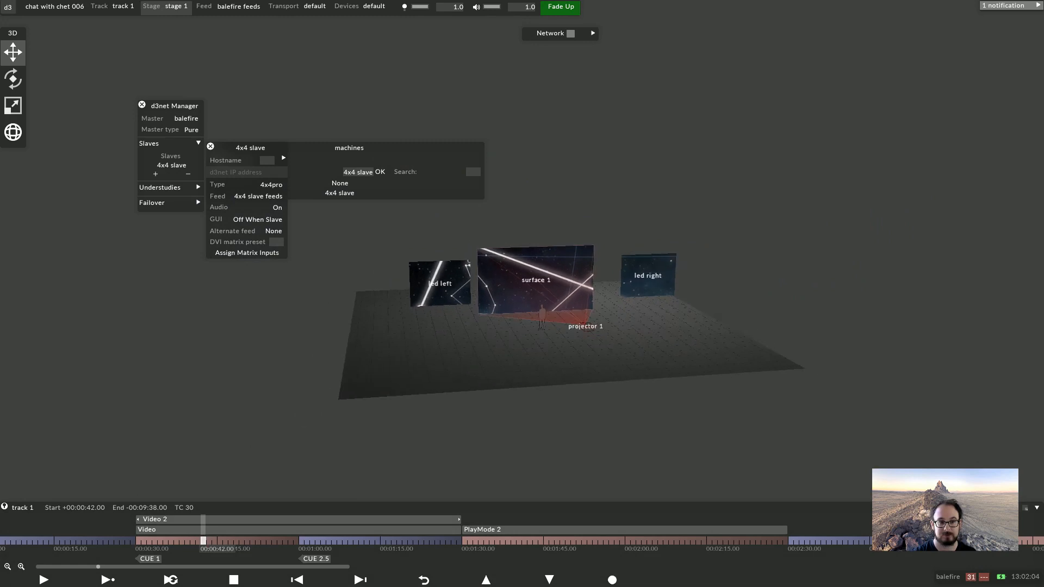
pyautogui.scroll(10, 522, 294)
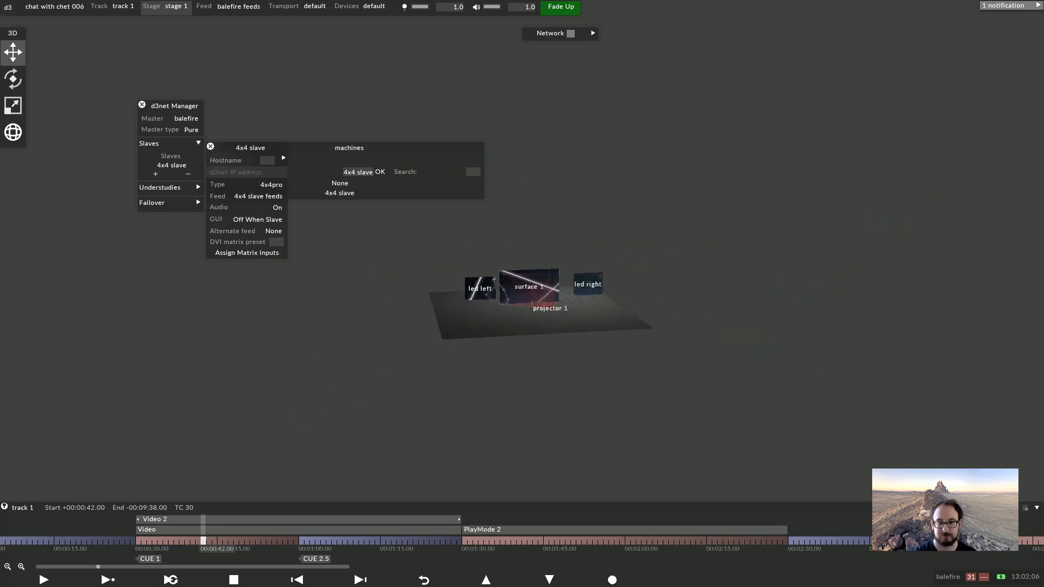
pyautogui.scroll(4, 522, 294)
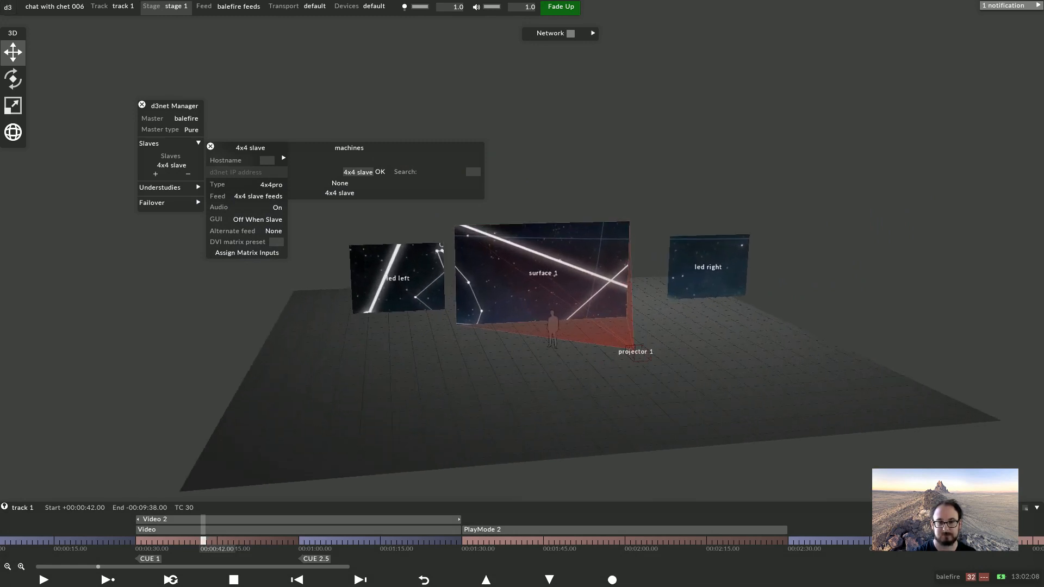
pyautogui.press('Escape')
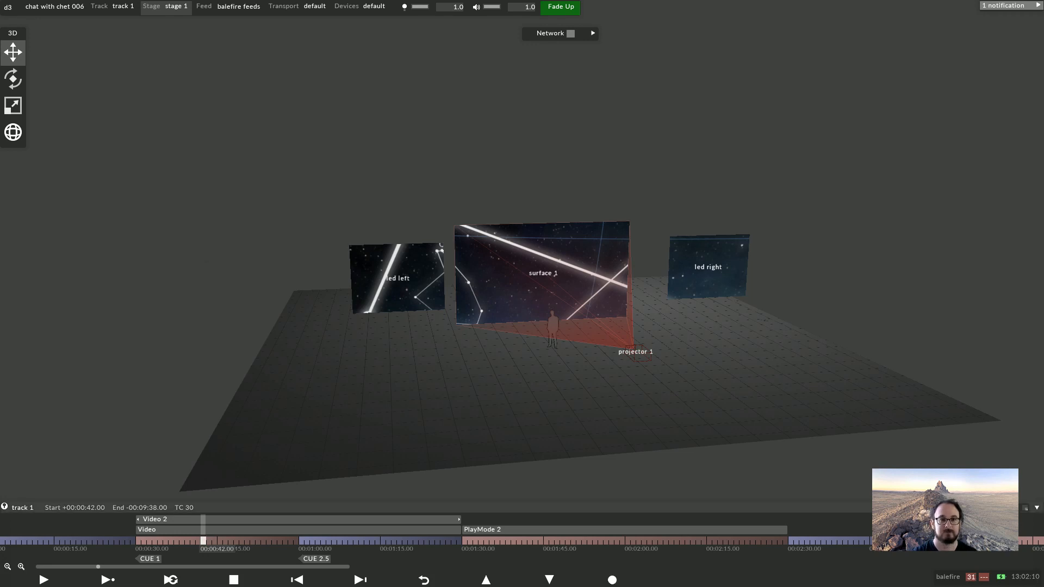
pyautogui.click(229, 7)
pyautogui.scroll(-2, 526, 264)
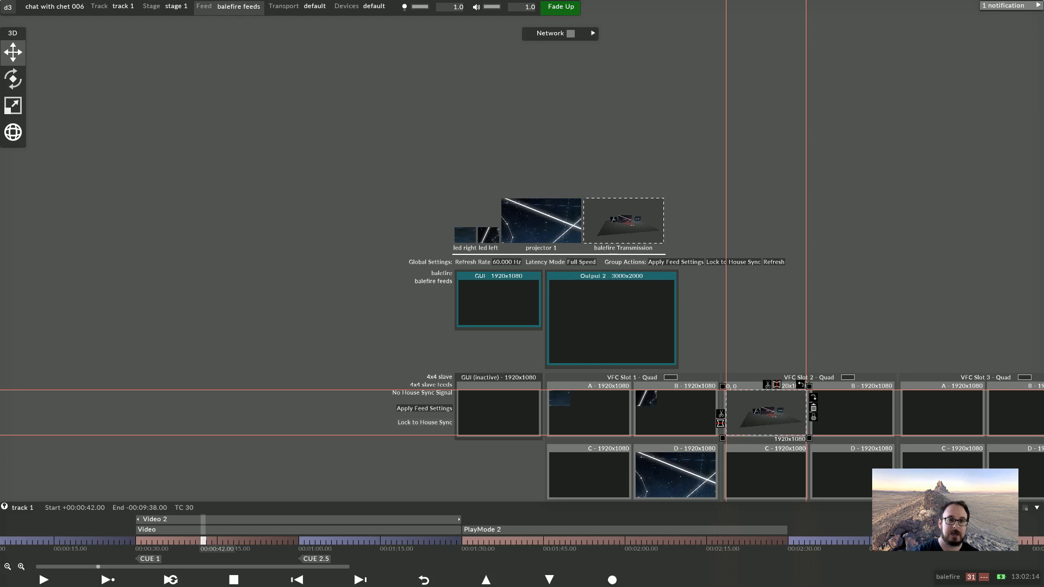
pyautogui.click(166, 7)
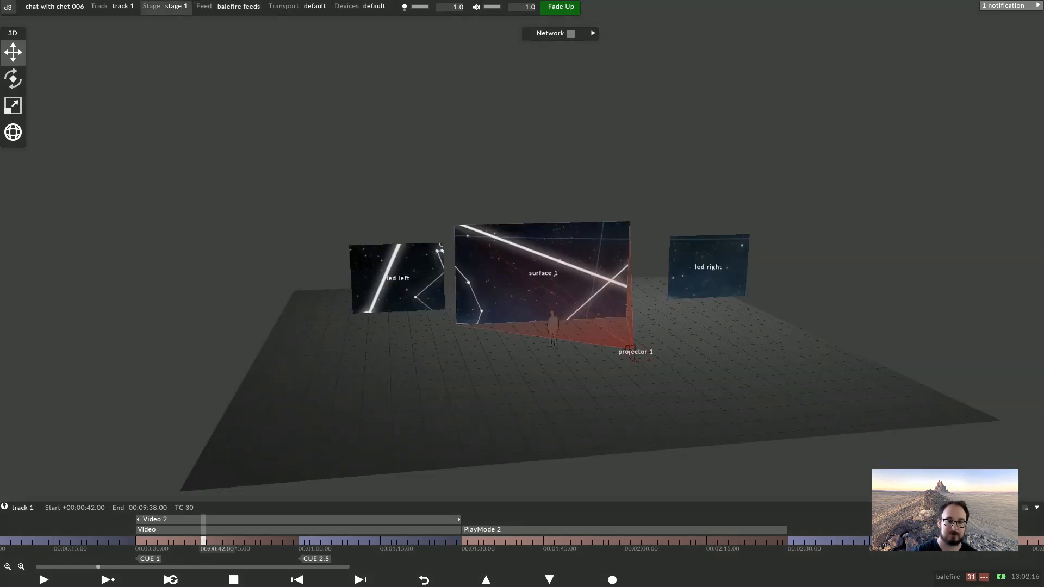
pyautogui.moveTo(549, 375); pyautogui.dragTo(459, 335)
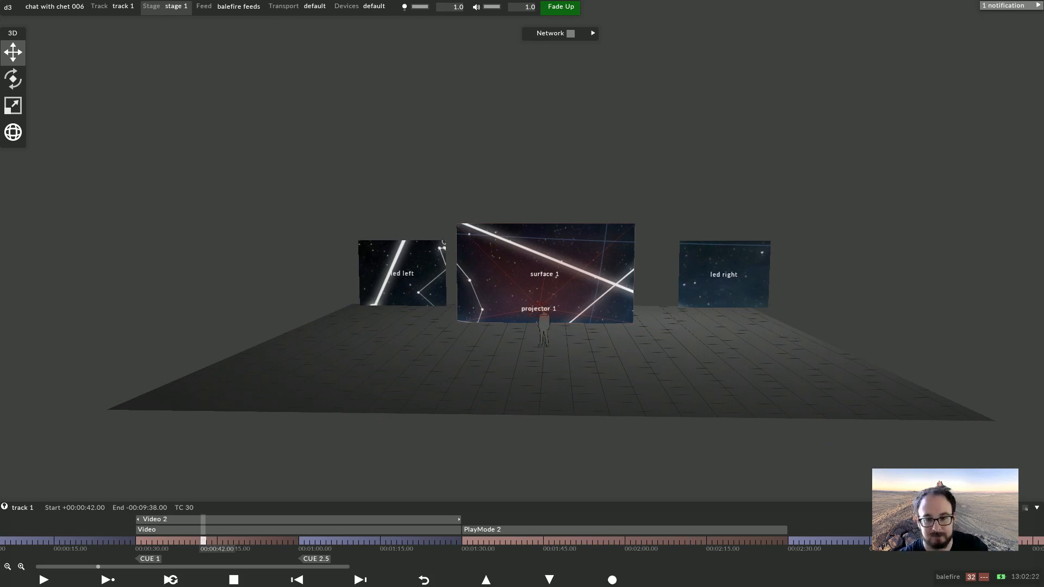
# Open projector 1's settings and set its position to -3.2, 3, -17.7
pyautogui.click(543, 326)
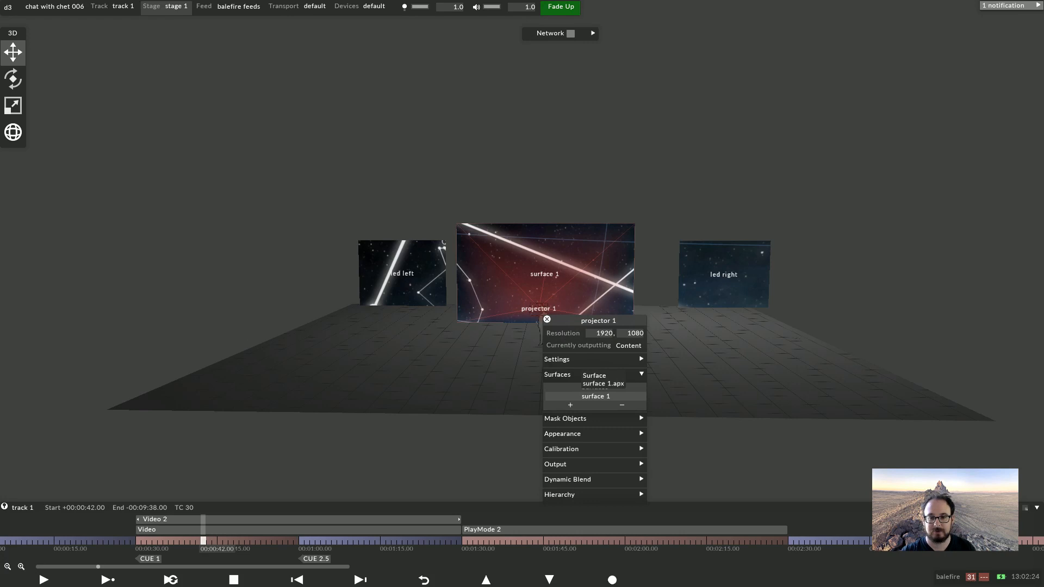
pyautogui.click(598, 360)
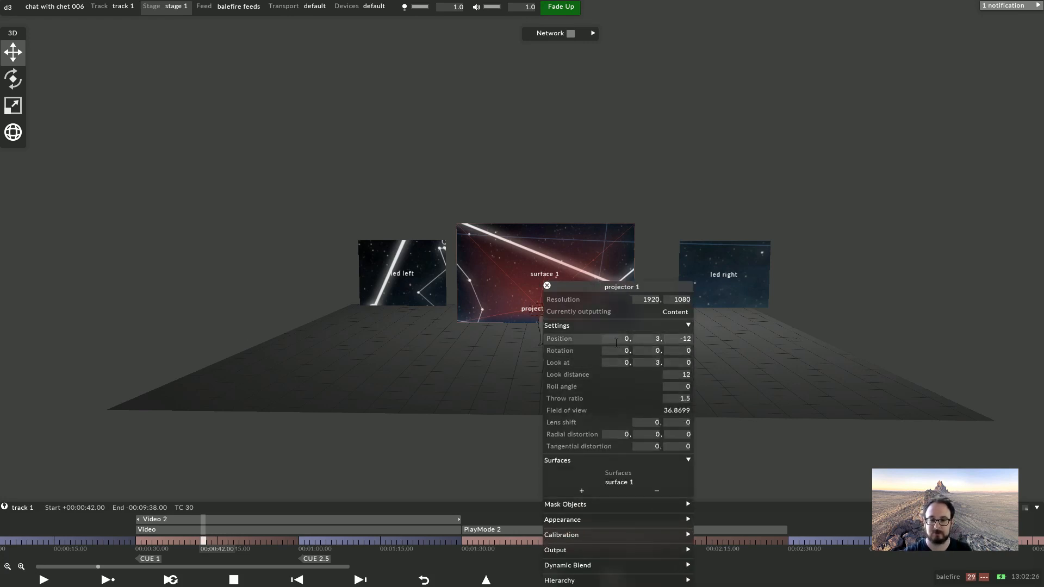
pyautogui.scroll(4, 616, 343)
pyautogui.scroll(-20, 616, 343)
pyautogui.scroll(-20, 679, 338)
pyautogui.scroll(-5, 679, 338)
# Return to the feed view and zoom in to inspect projector 1's output rectangle
pyautogui.click(239, 6)
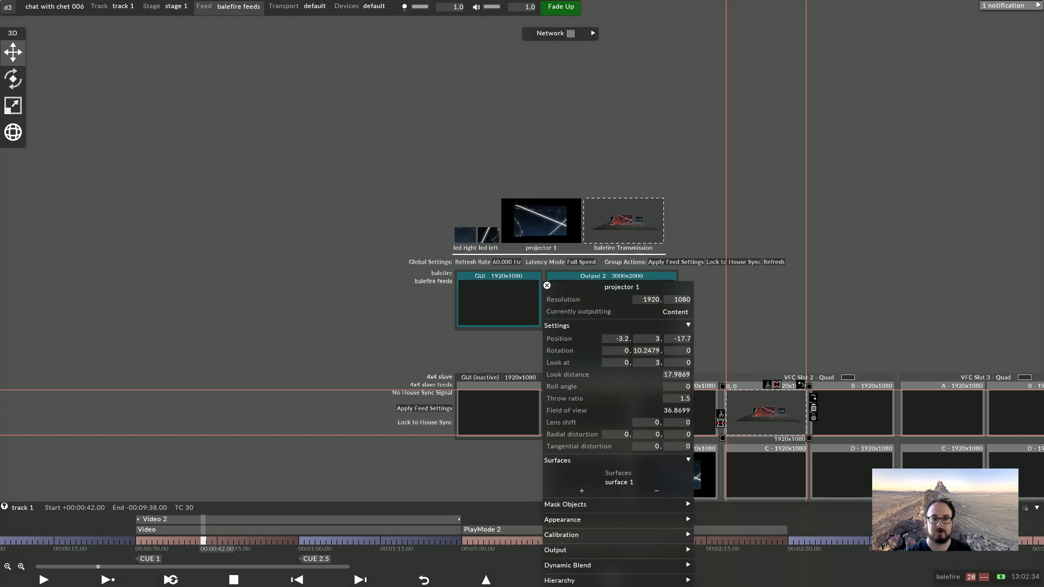
pyautogui.click(508, 262)
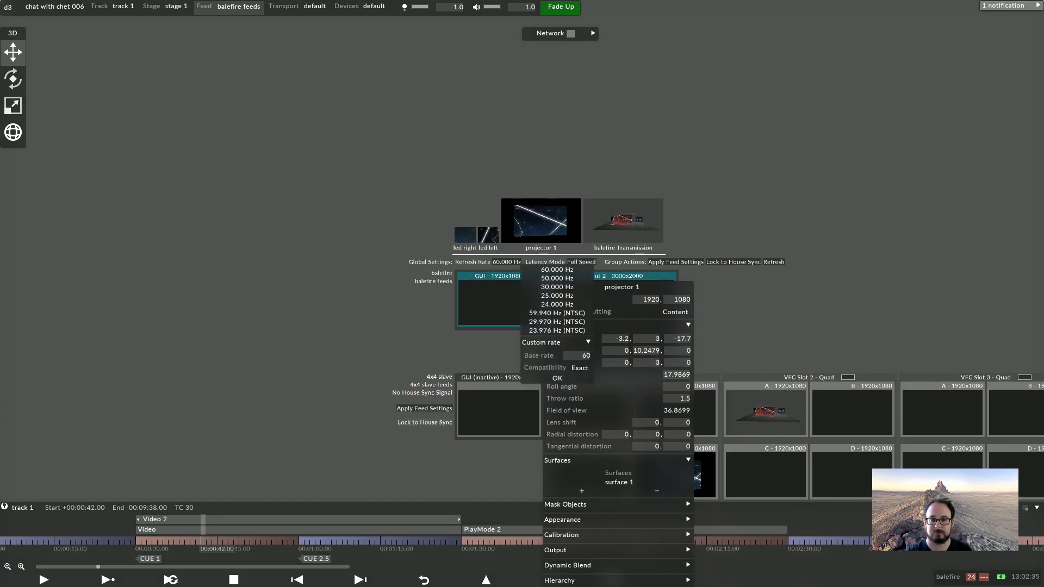
pyautogui.click(535, 227)
pyautogui.scroll(6, 534, 227)
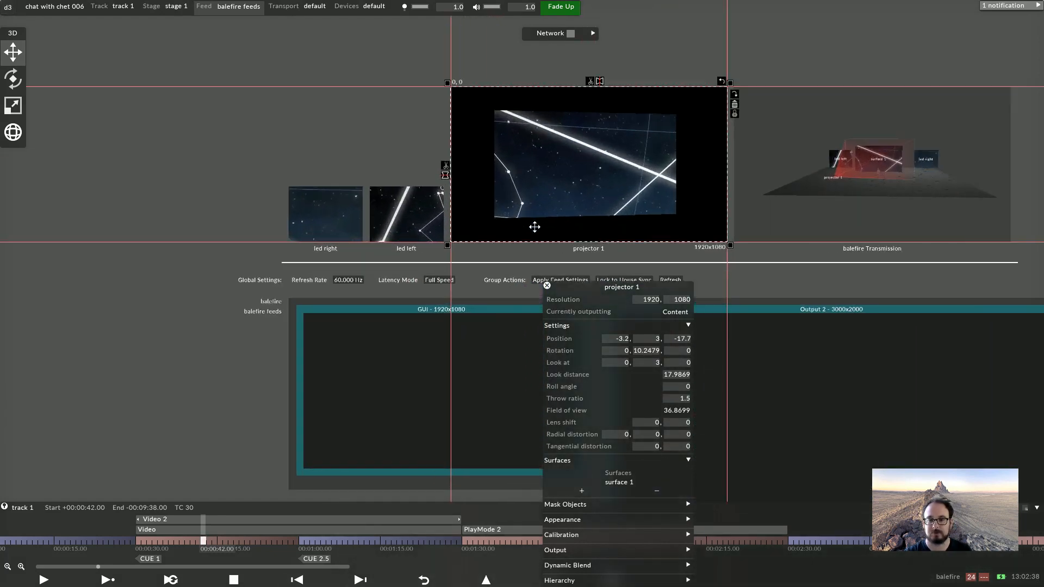
pyautogui.scroll(4, 534, 227)
pyautogui.scroll(2, 537, 195)
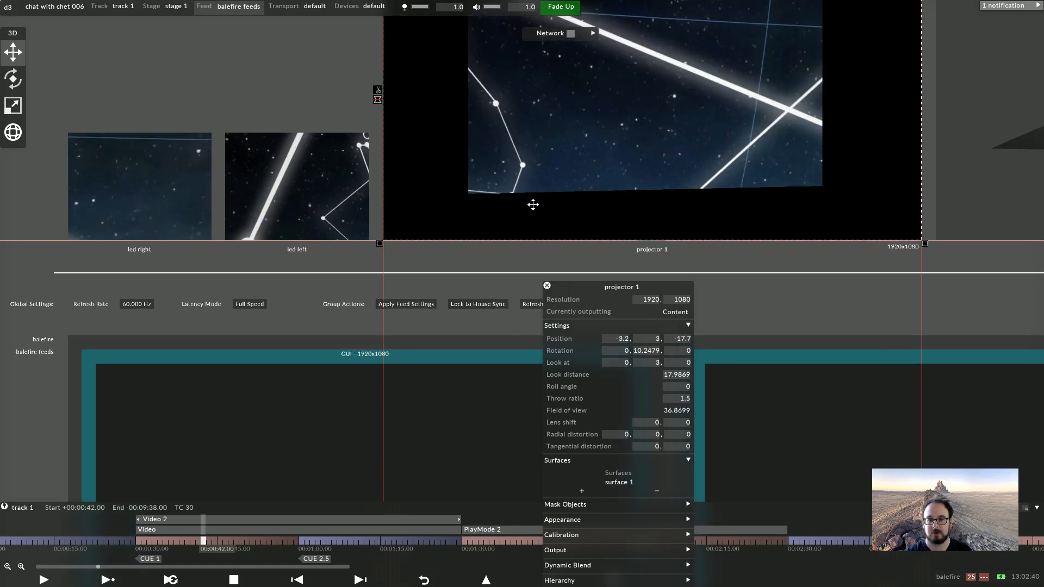
pyautogui.moveTo(533, 204); pyautogui.dragTo(386, 341, button='middle')
pyautogui.moveTo(389, 231); pyautogui.dragTo(339, 283, button='middle')
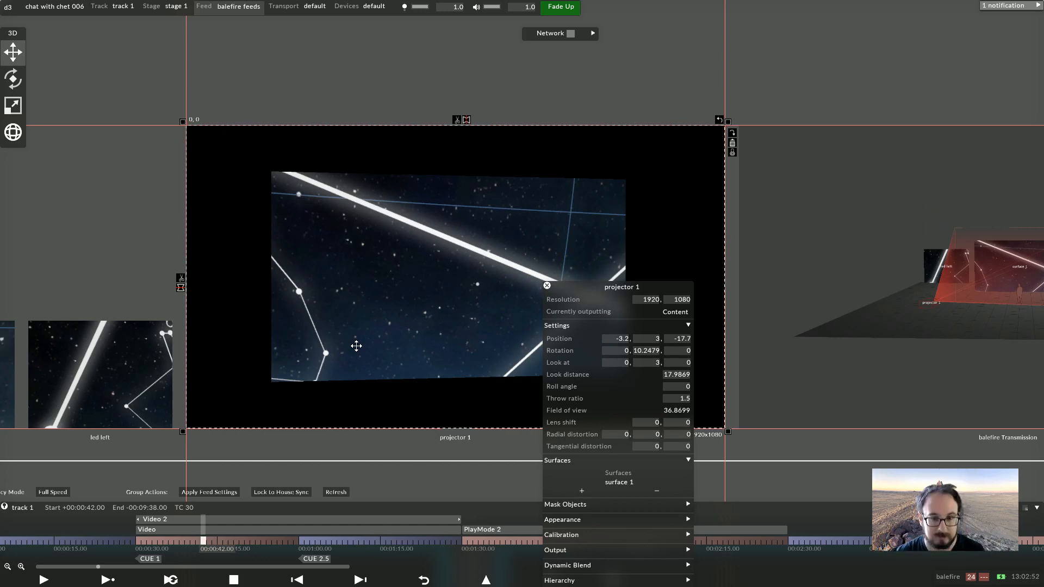
pyautogui.click(354, 354)
pyautogui.scroll(-3, 413, 387)
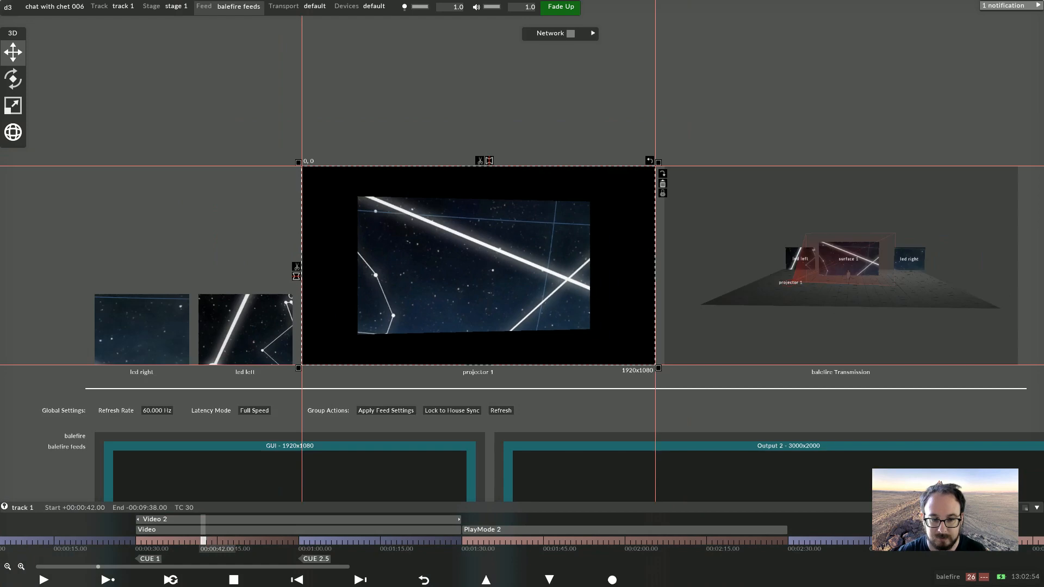
pyautogui.scroll(-2, 447, 273)
# Map projector 1's content onto the GUI 1920x1080 output and select that output rectangle
pyautogui.moveTo(416, 328); pyautogui.dragTo(370, 445)
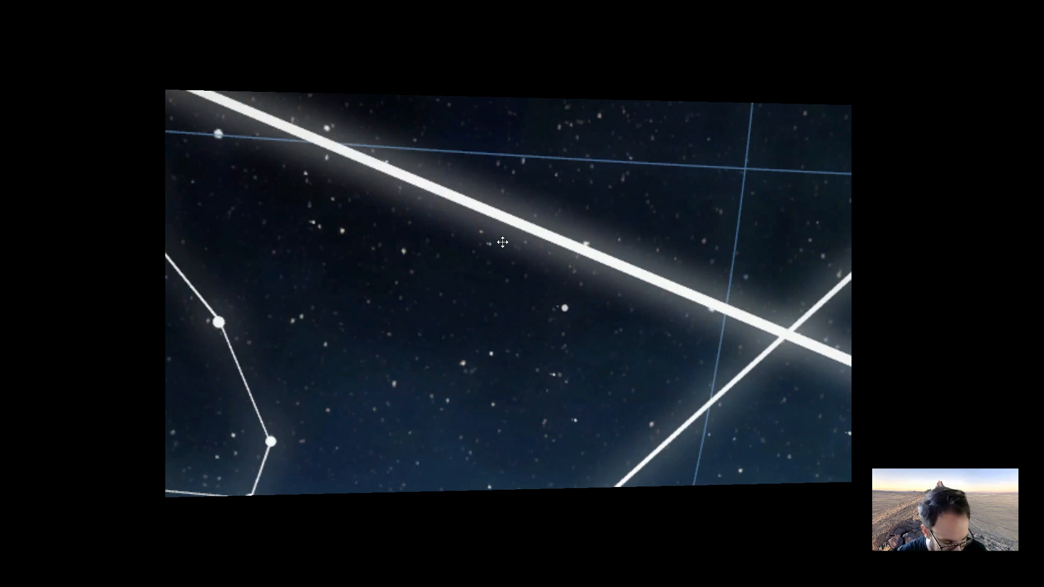
pyautogui.press('Escape')
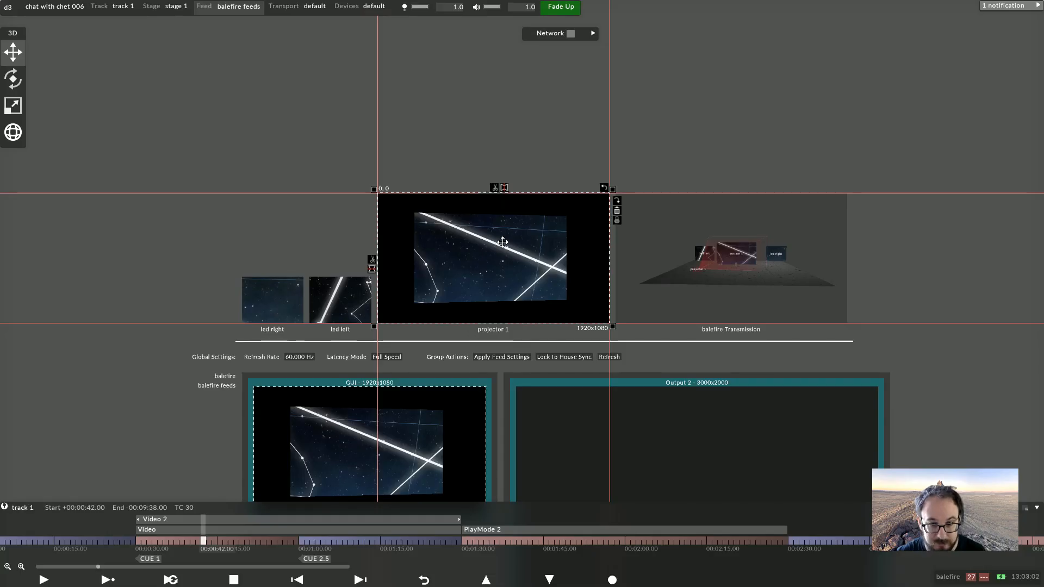
pyautogui.click(385, 400)
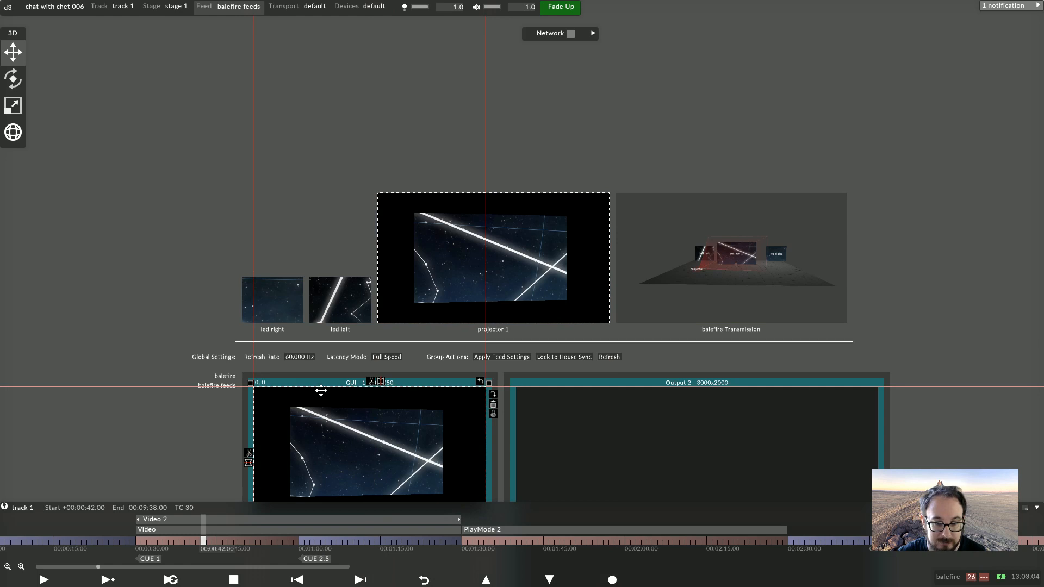
# Place projector 1's output rectangle at 0, 0 on the GUI output and scale it down to about 781x439
pyautogui.moveTo(249, 383)
pyautogui.mouseDown()
pyautogui.moveTo(356, 445)
pyautogui.moveTo(302, 423)
pyautogui.moveTo(256, 377)
pyautogui.mouseUp()
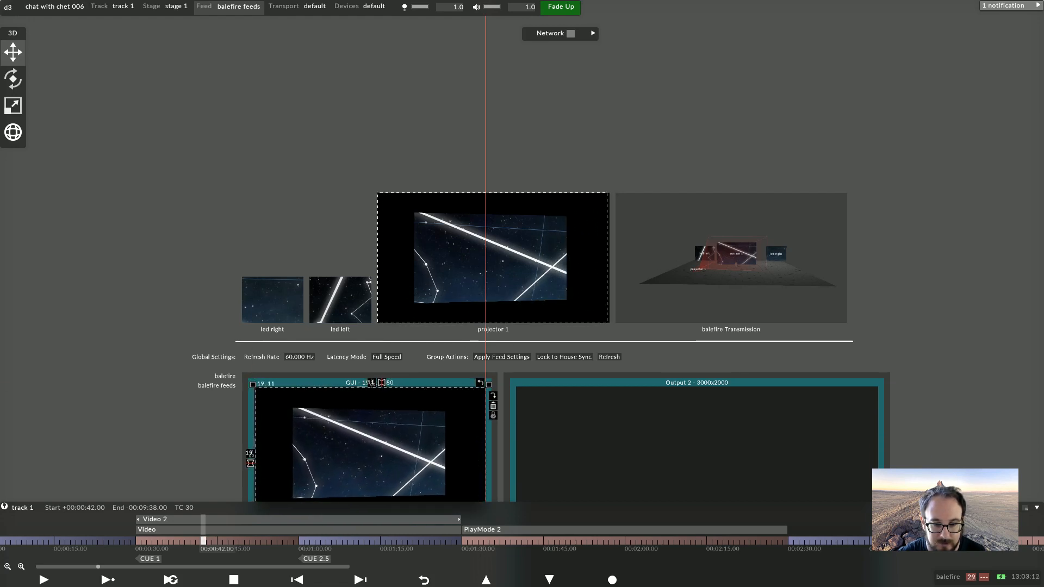
pyautogui.click(263, 382)
pyautogui.write('0')
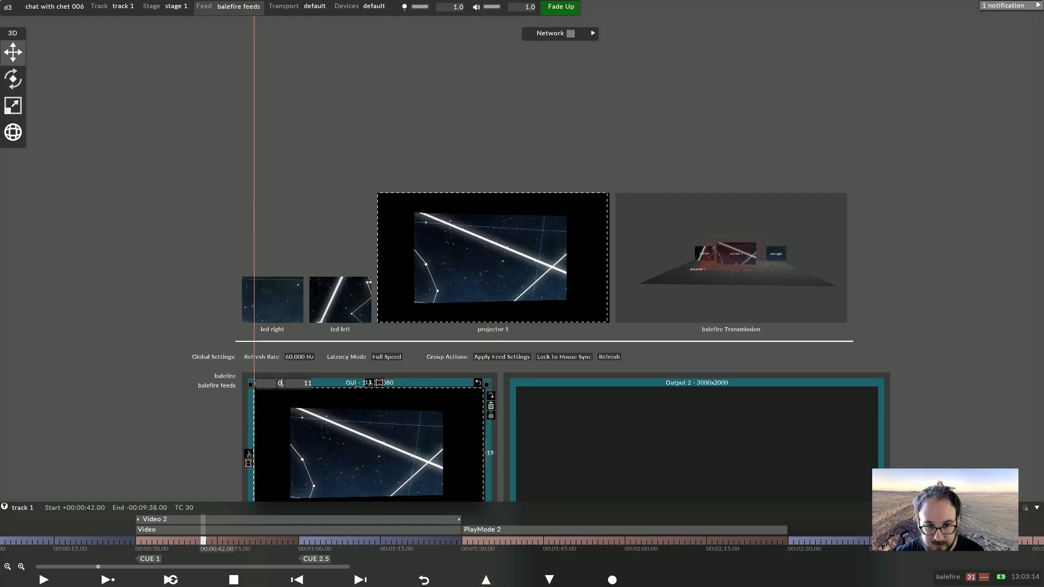
pyautogui.press('Tab')
pyautogui.write('0')
pyautogui.press('Return')
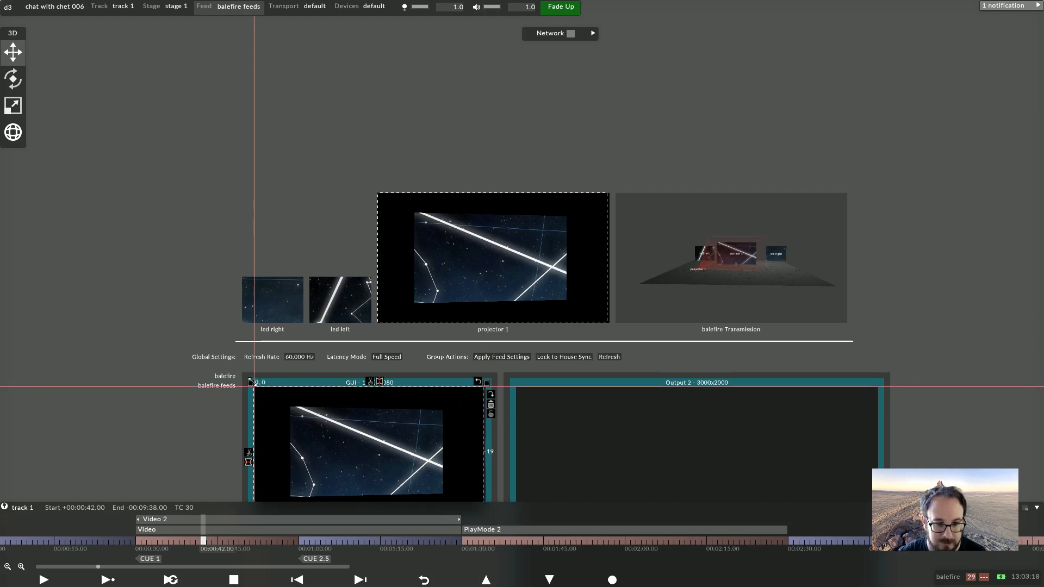
pyautogui.moveTo(251, 382); pyautogui.dragTo(385, 459)
pyautogui.moveTo(455, 491); pyautogui.dragTo(459, 417)
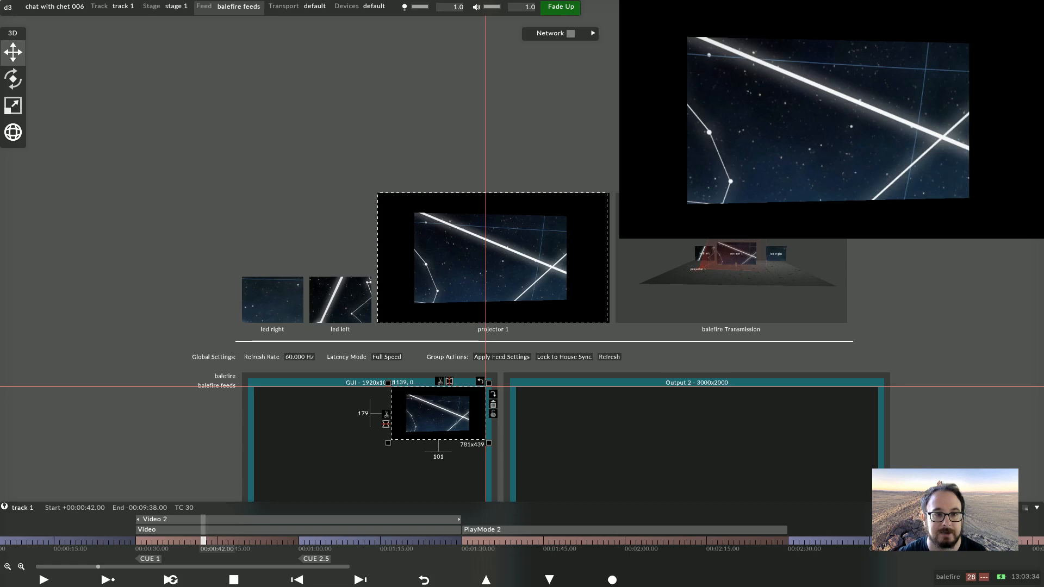
# Return to the stage view and open projector 1's calibration configuration editor
pyautogui.click(166, 7)
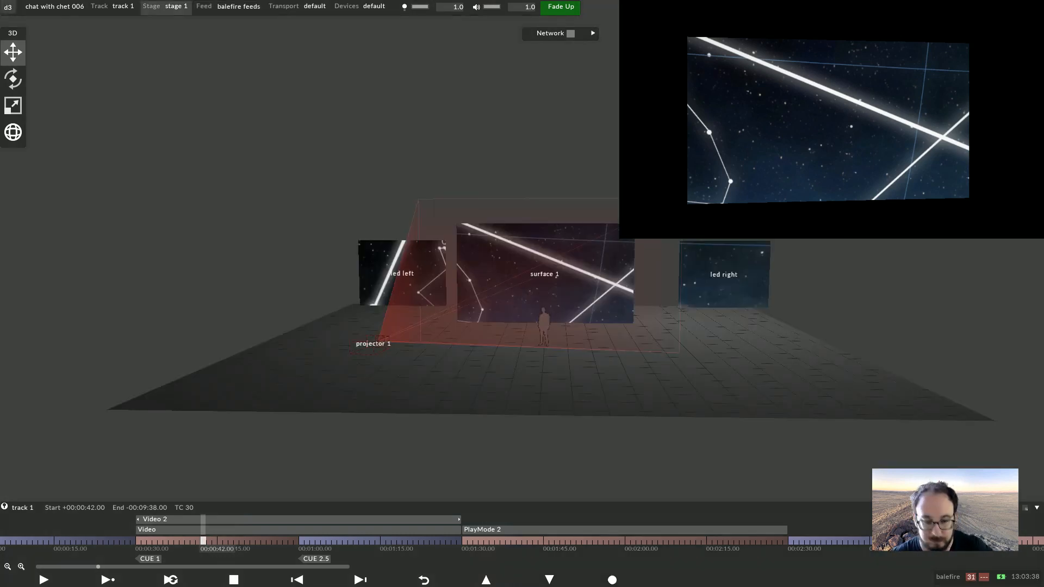
pyautogui.moveTo(544, 274); pyautogui.dragTo(508, 310, button='middle')
pyautogui.scroll(2, 508, 311)
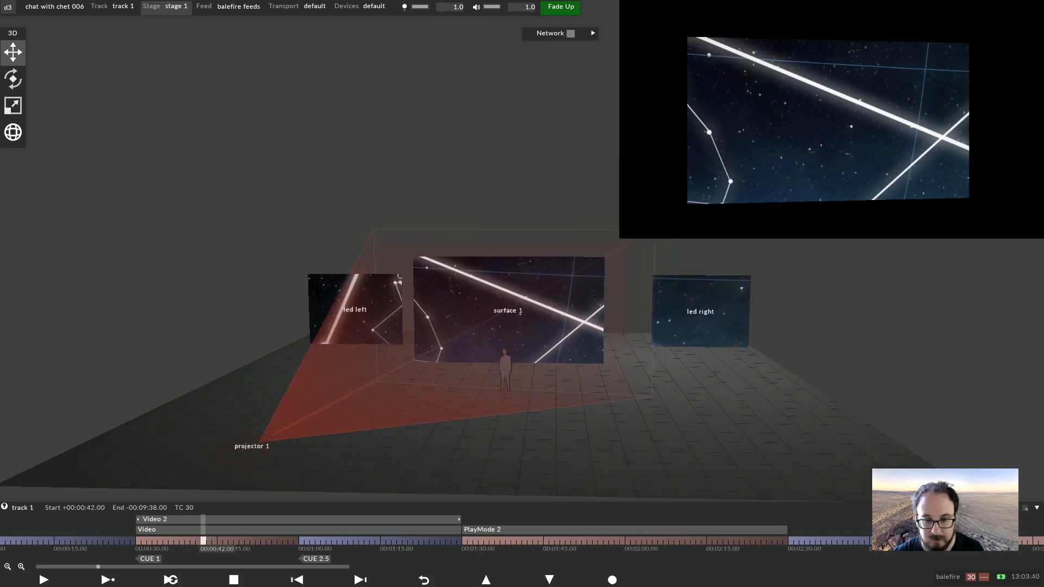
pyautogui.click(252, 444)
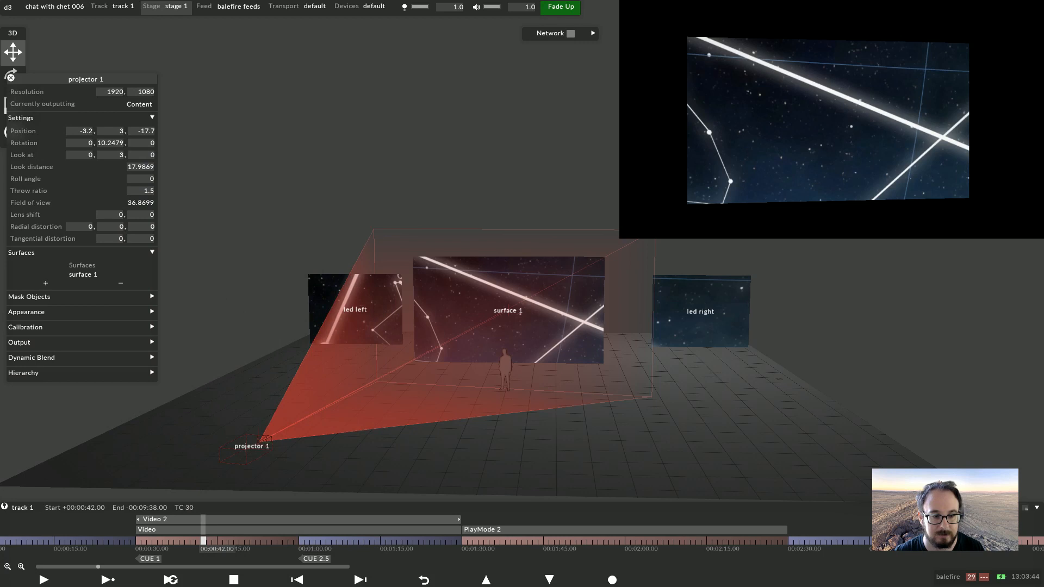
pyautogui.click(34, 328)
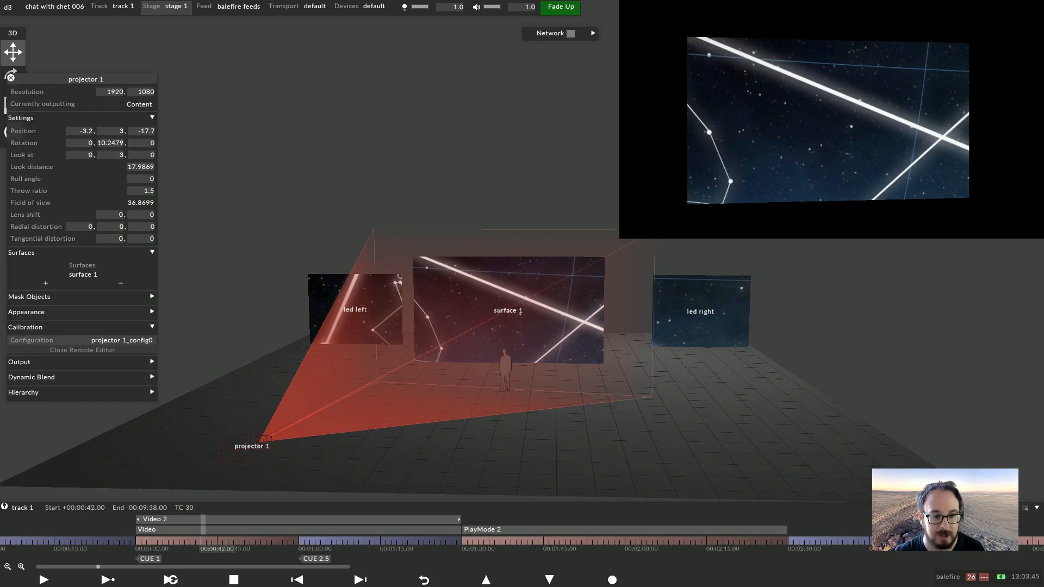
pyautogui.rightClick(117, 341)
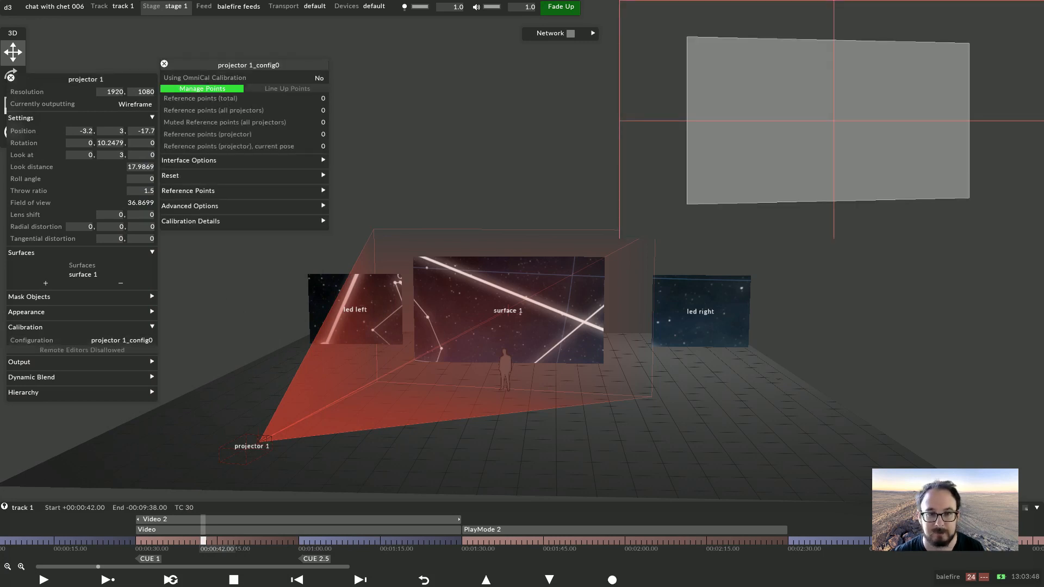
# Add four reference points on the corners of surface 1
pyautogui.scroll(3, 505, 326)
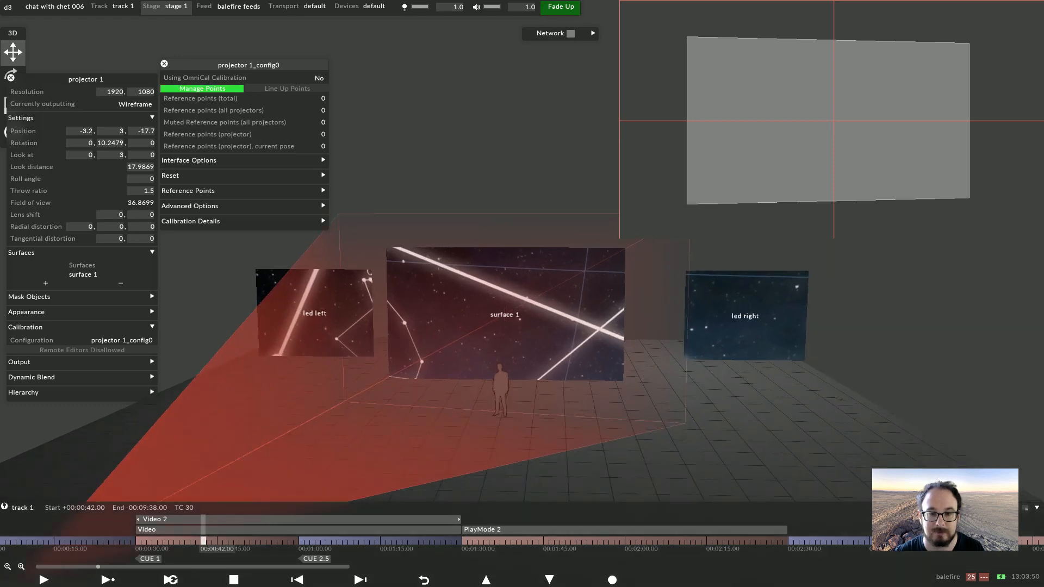
pyautogui.click(386, 247)
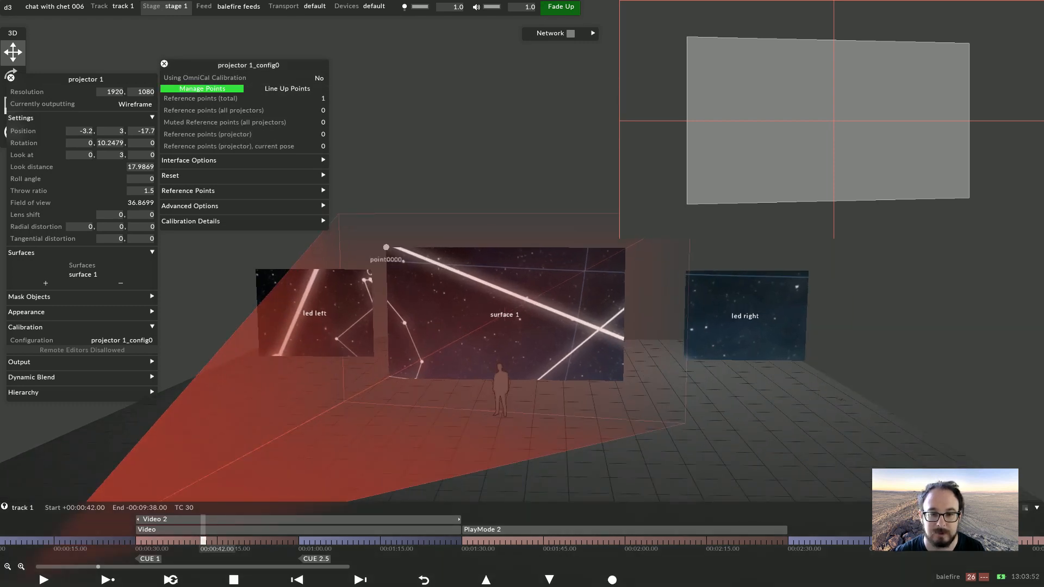
pyautogui.click(626, 247)
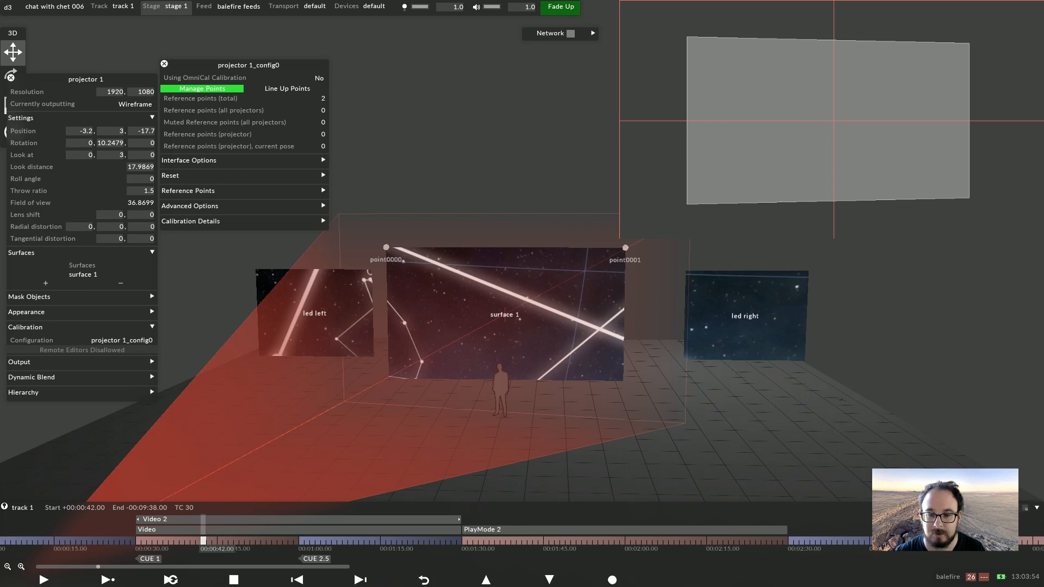
pyautogui.click(623, 381)
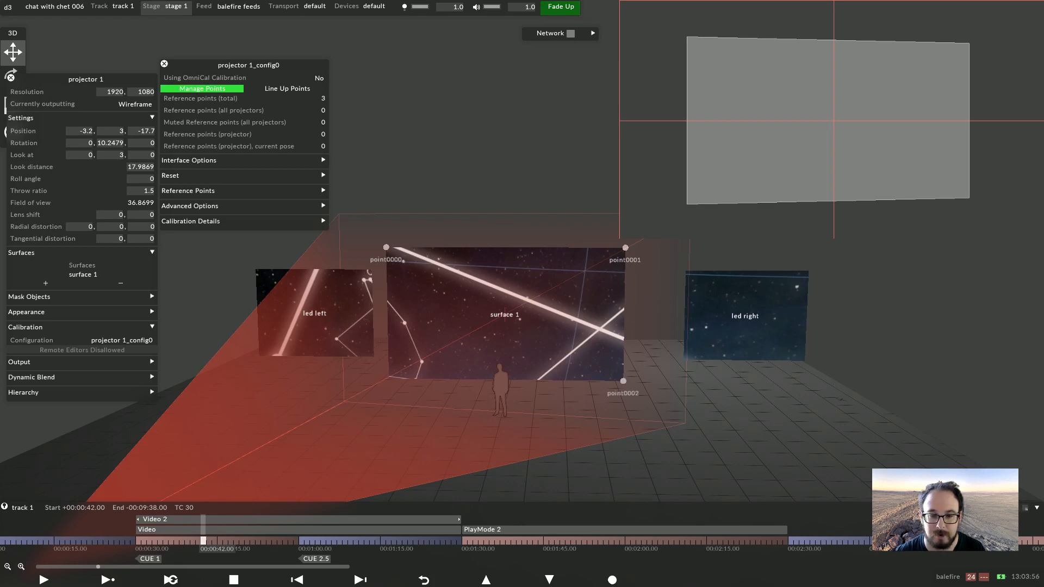
pyautogui.click(389, 379)
pyautogui.scroll(2, 389, 379)
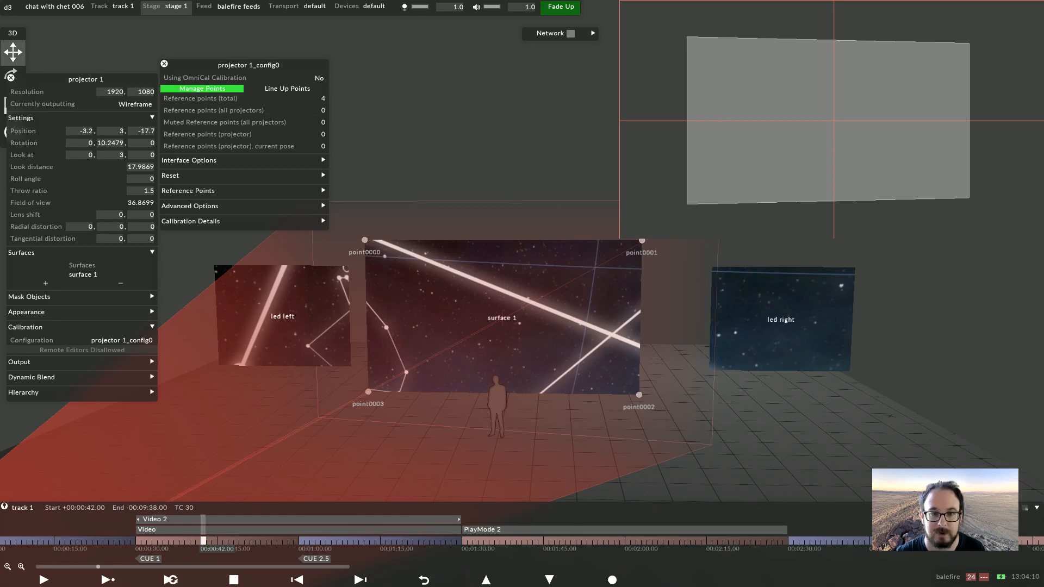
# Line up the four reference points against the surface corners in projector 1's output view
pyautogui.click(287, 88)
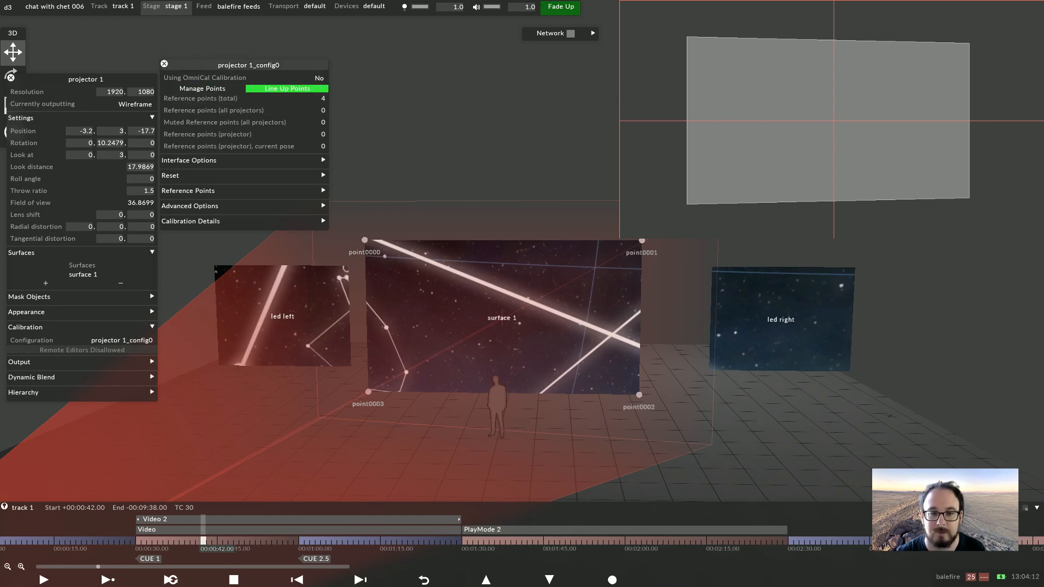
pyautogui.click(364, 239)
pyautogui.moveTo(364, 239); pyautogui.dragTo(365, 241)
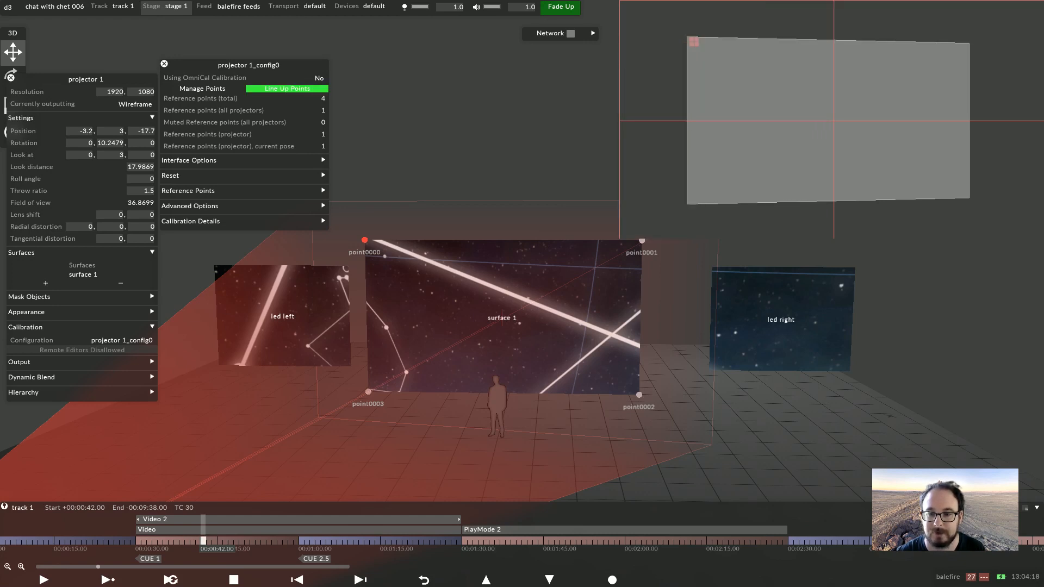
pyautogui.moveTo(642, 241); pyautogui.dragTo(630, 248)
pyautogui.moveTo(639, 395); pyautogui.dragTo(646, 397)
pyautogui.moveTo(369, 392); pyautogui.dragTo(346, 399)
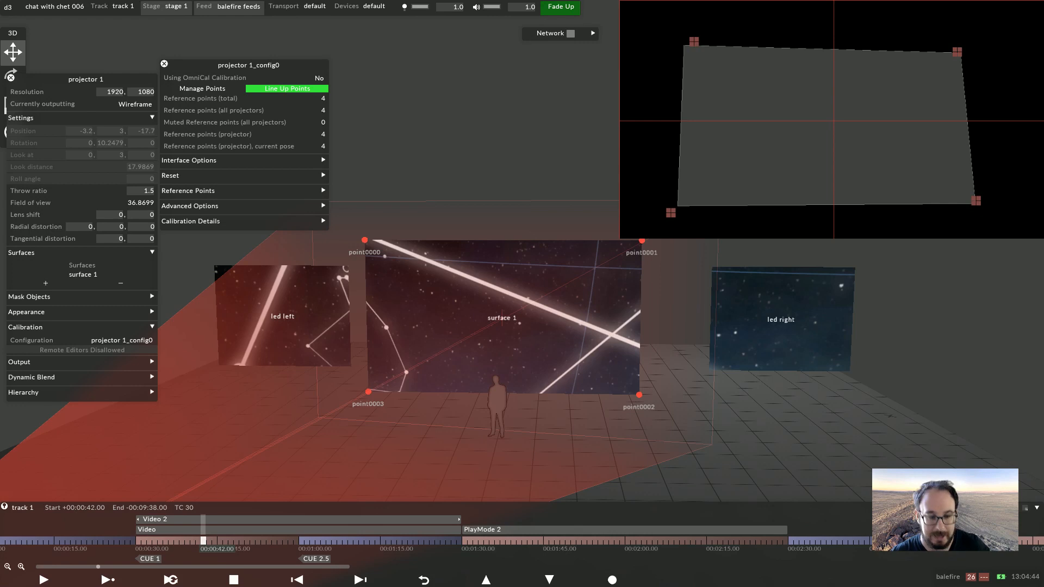
pyautogui.press('Escape')
pyautogui.press('Escape')
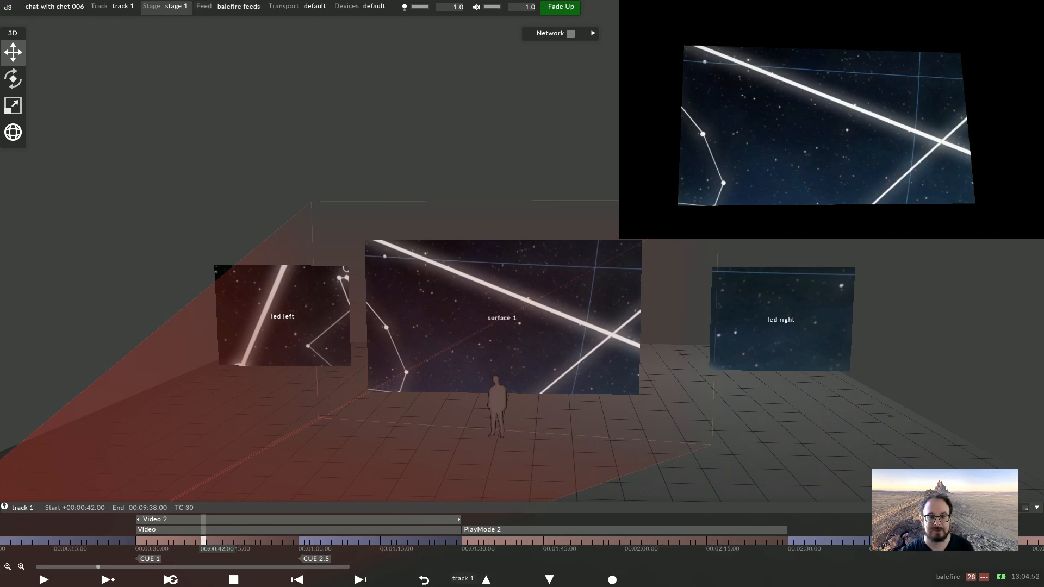
# Reset projector 1's reference point lineup in its calibration configuration
pyautogui.scroll(-4, 505, 316)
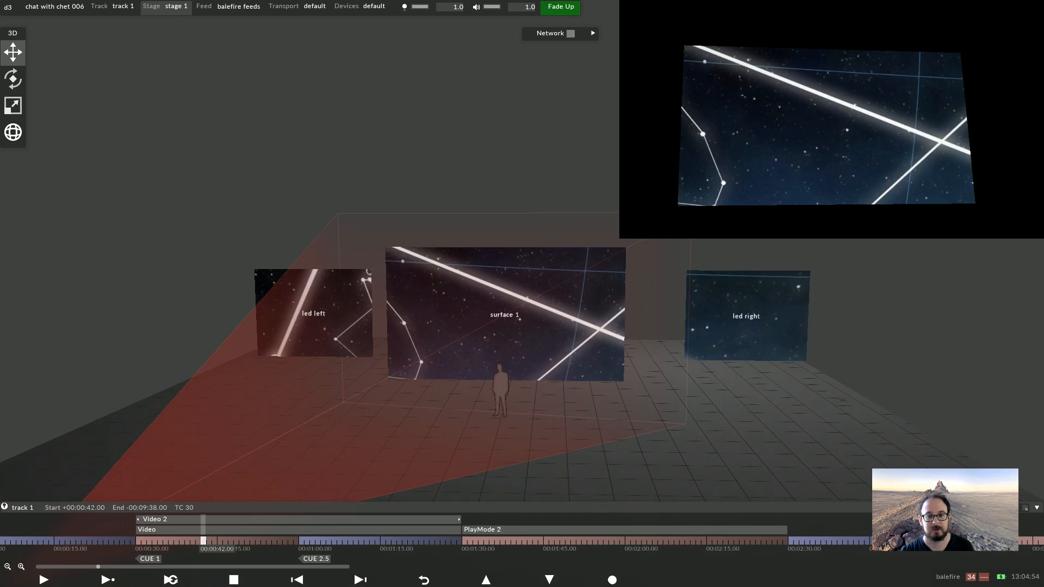
pyautogui.scroll(1, 506, 315)
pyautogui.scroll(1, 516, 293)
pyautogui.scroll(-3, 516, 294)
pyautogui.scroll(2, 517, 294)
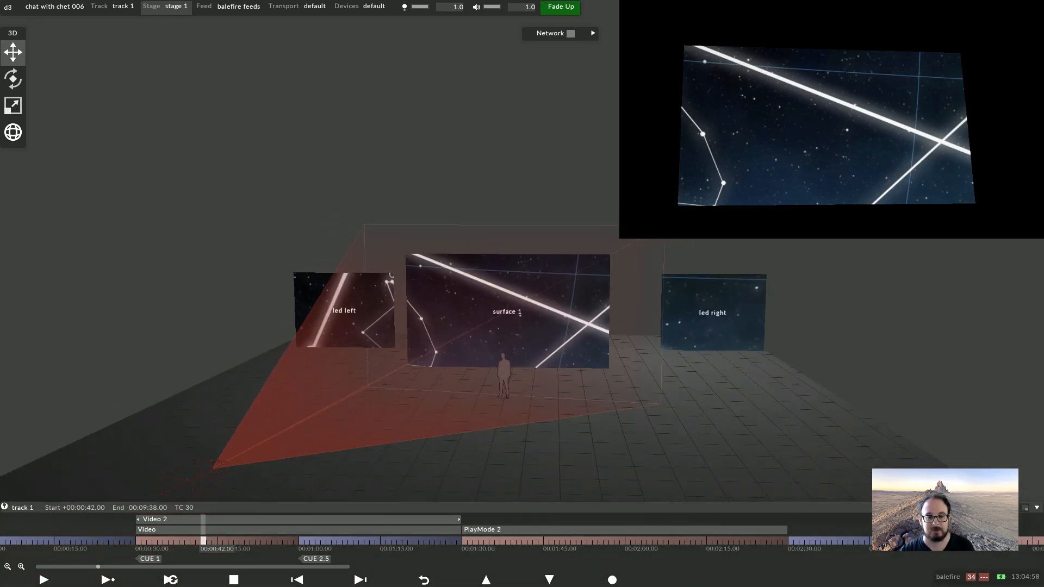
pyautogui.rightClick(209, 468)
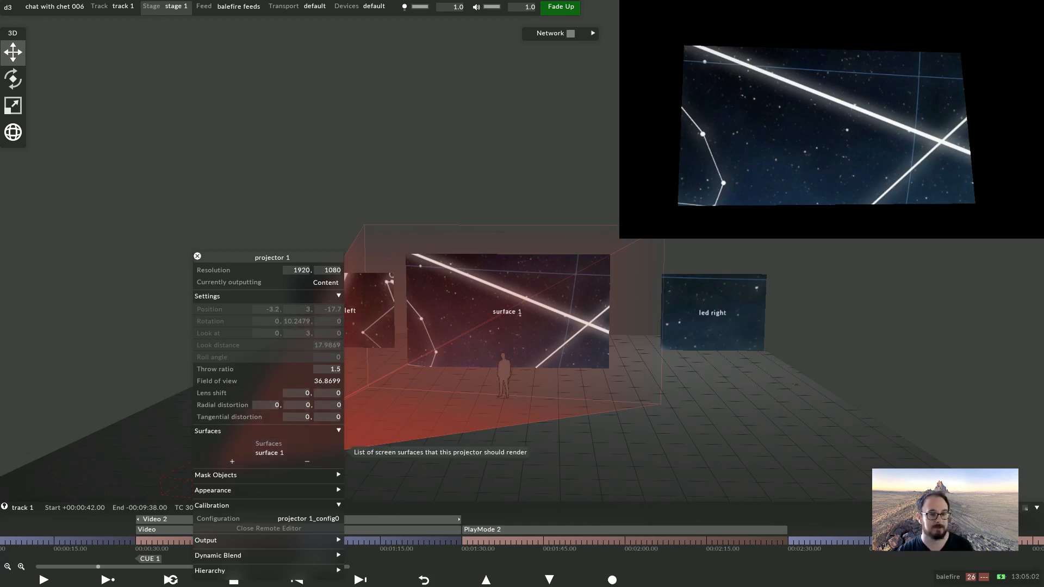
pyautogui.click(283, 519)
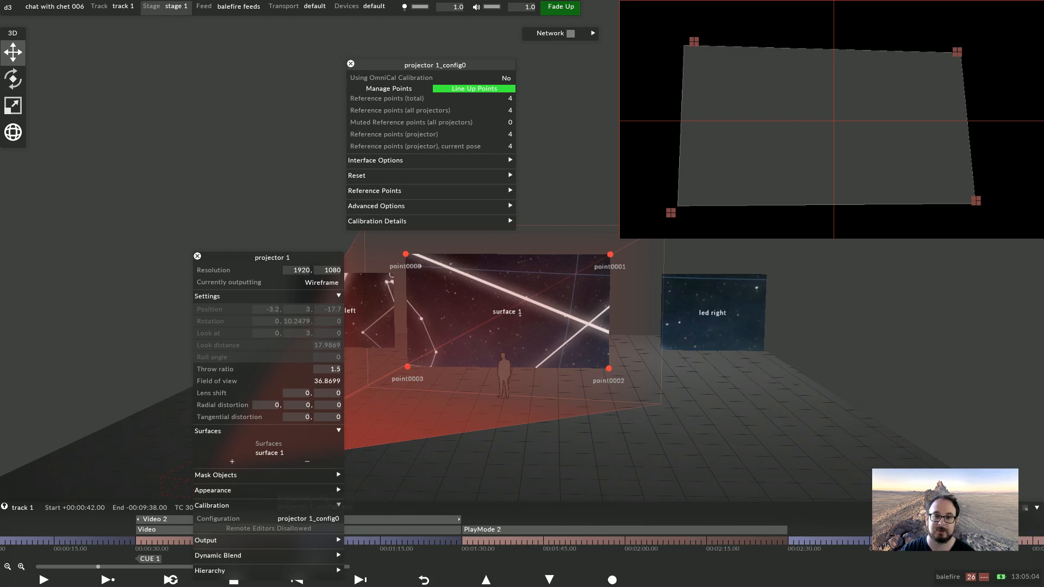
pyautogui.click(489, 161)
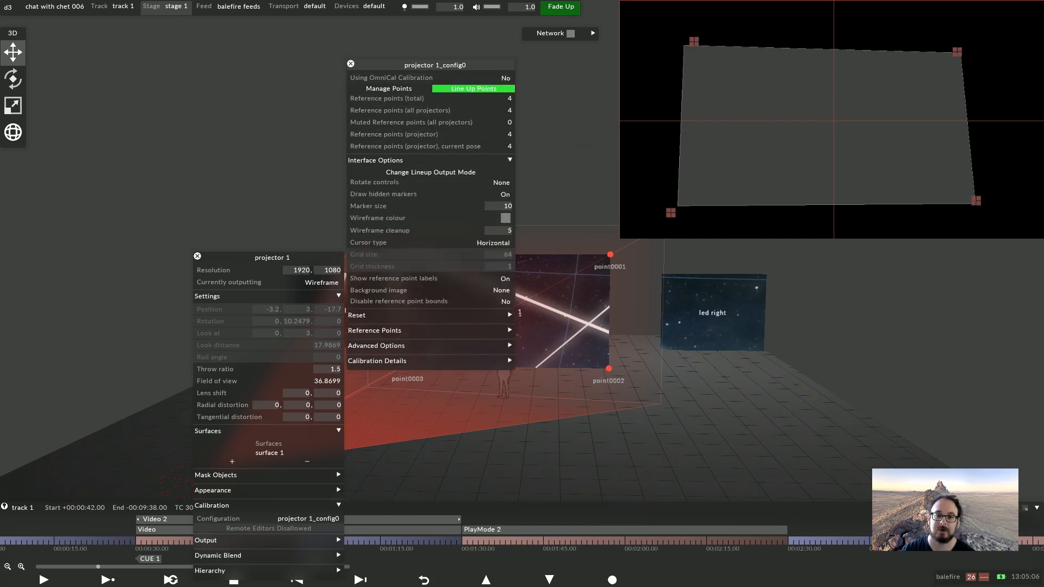
pyautogui.click(490, 161)
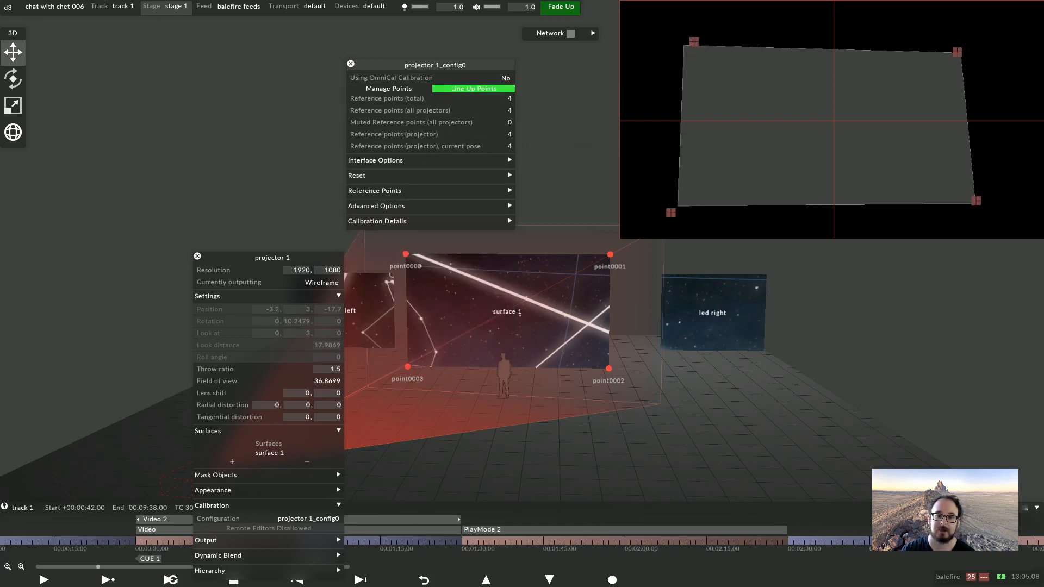
pyautogui.click(489, 175)
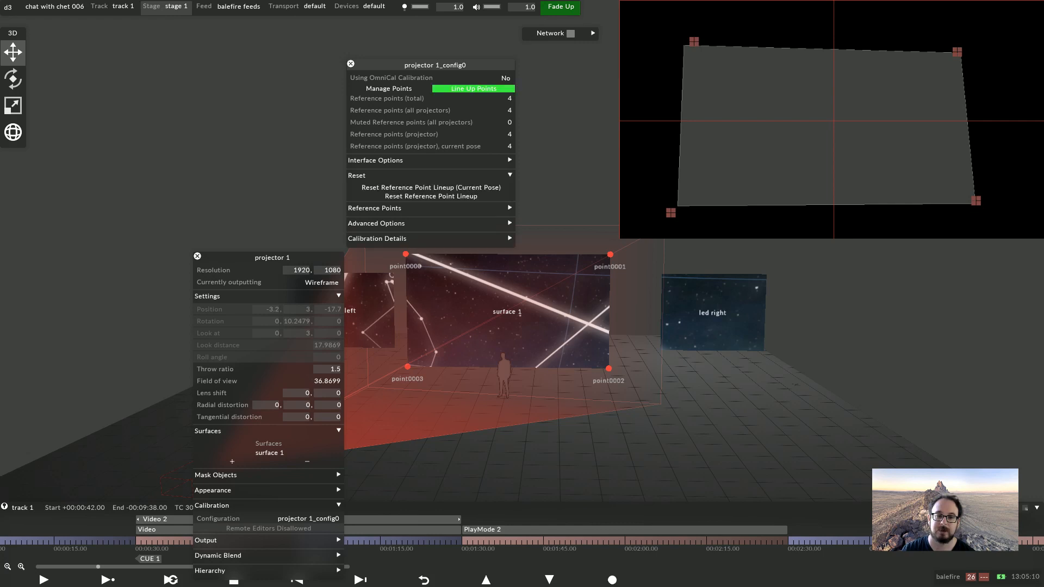
pyautogui.click(431, 195)
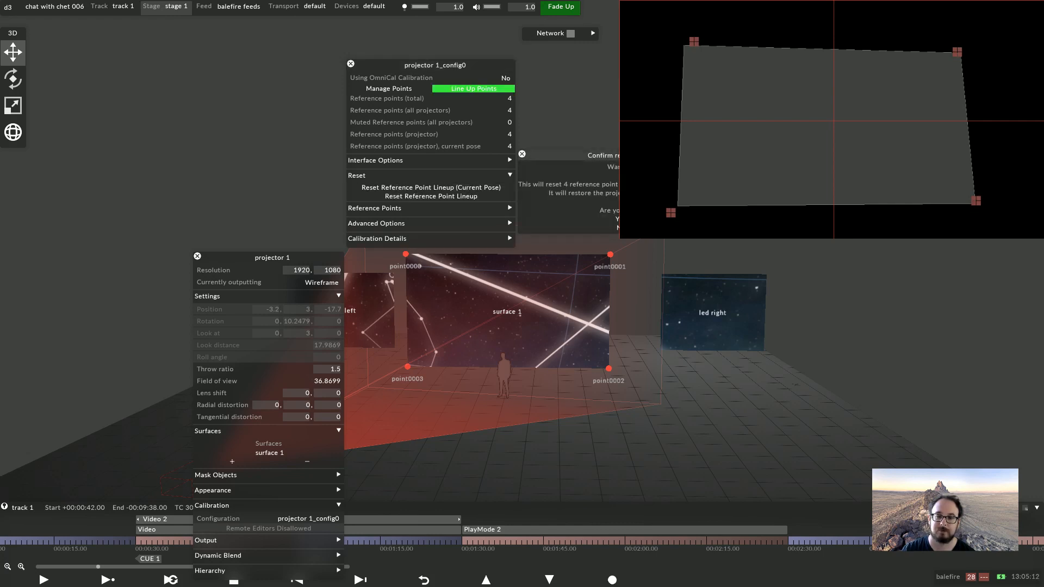
pyautogui.click(623, 219)
# Set projector 1's position to 0, 3, -12
pyautogui.click(257, 309)
pyautogui.write('0')
pyautogui.press('Return')
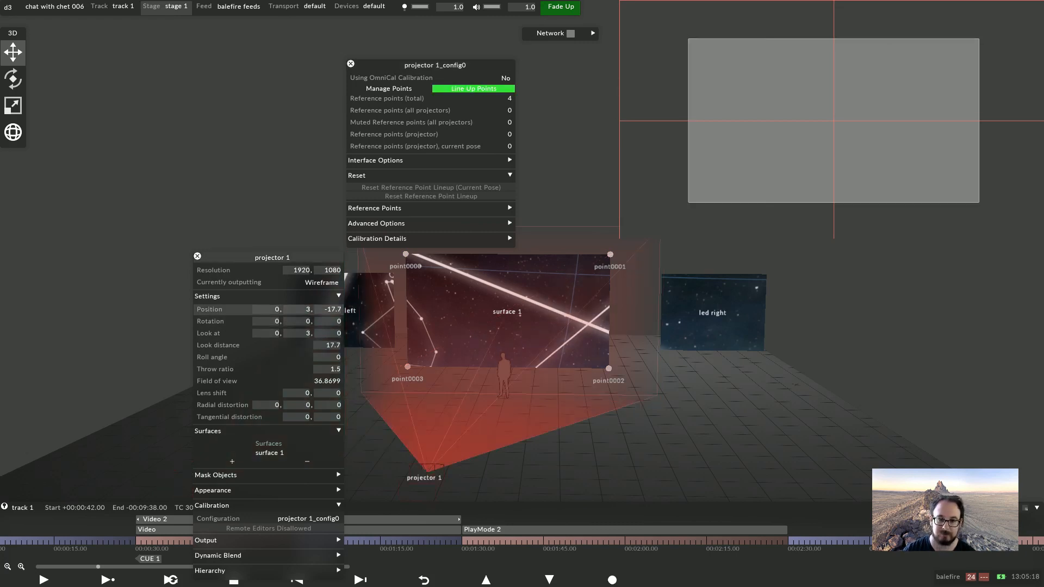
pyautogui.click(326, 310)
pyautogui.write('-12')
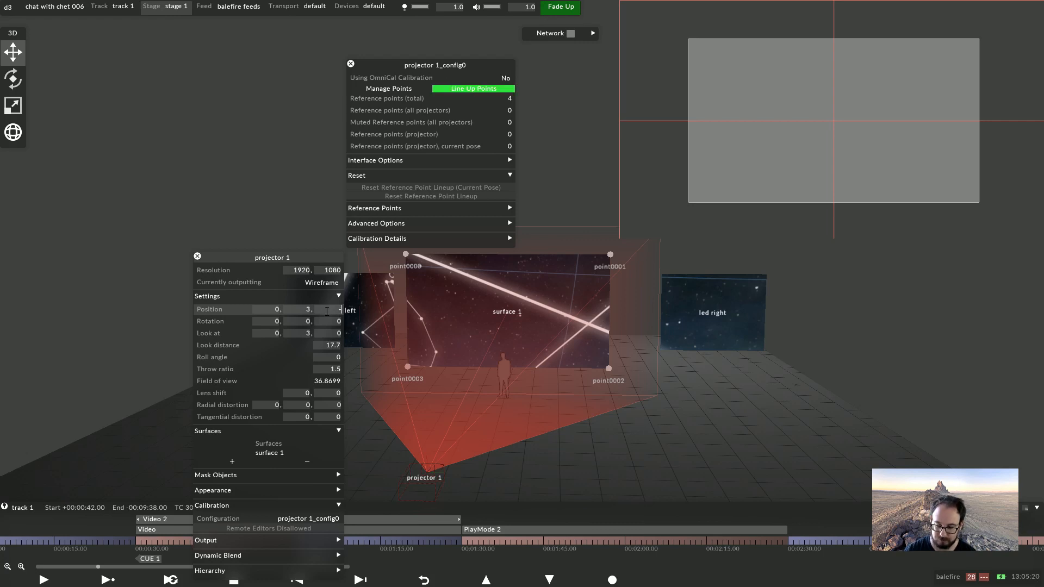
pyautogui.press('Return')
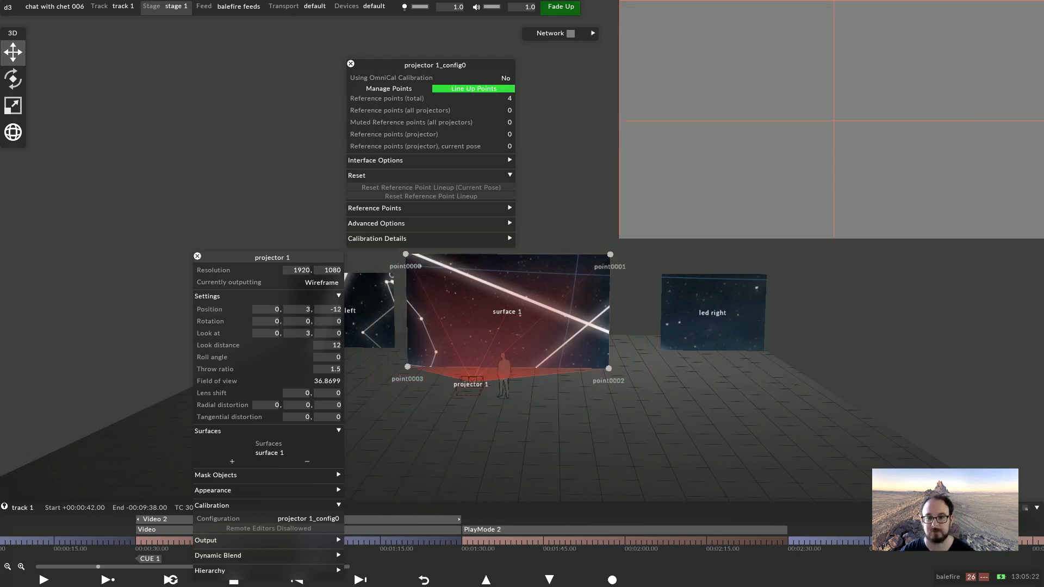
# Duplicate projector 1 as projector 2
pyautogui.scroll(4, 522, 348)
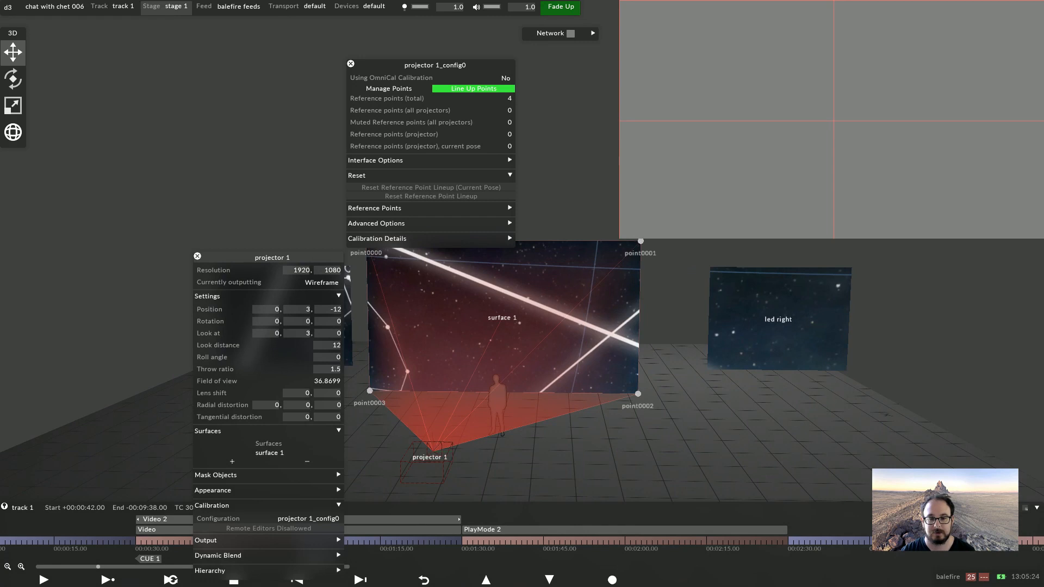
pyautogui.rightClick(429, 458)
pyautogui.rightClick(501, 267)
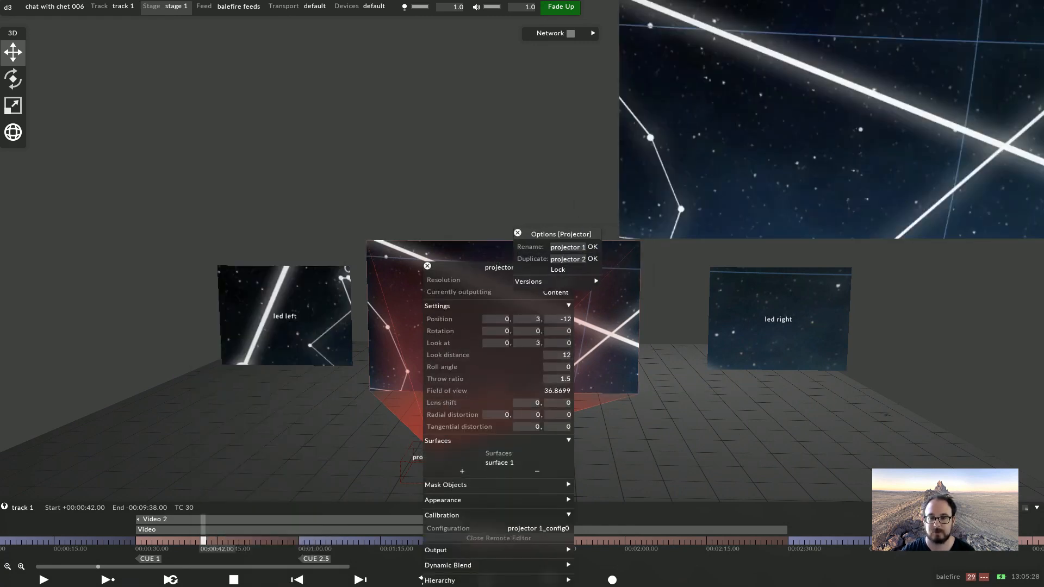
pyautogui.click(590, 260)
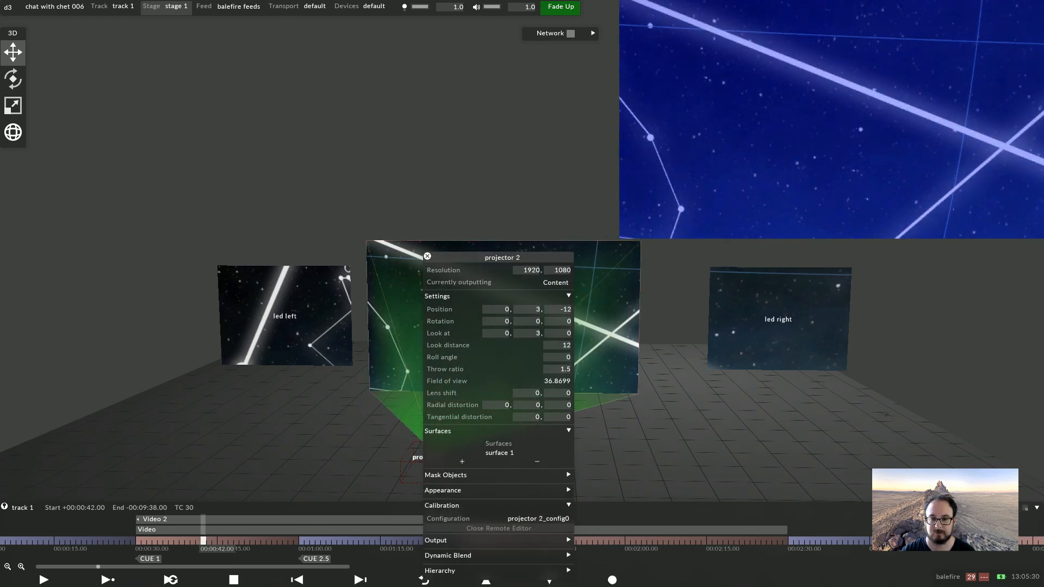
# Spread the projectors apart, moving projector 2 right and projector 1 left to about x -1.56
pyautogui.click(435, 464)
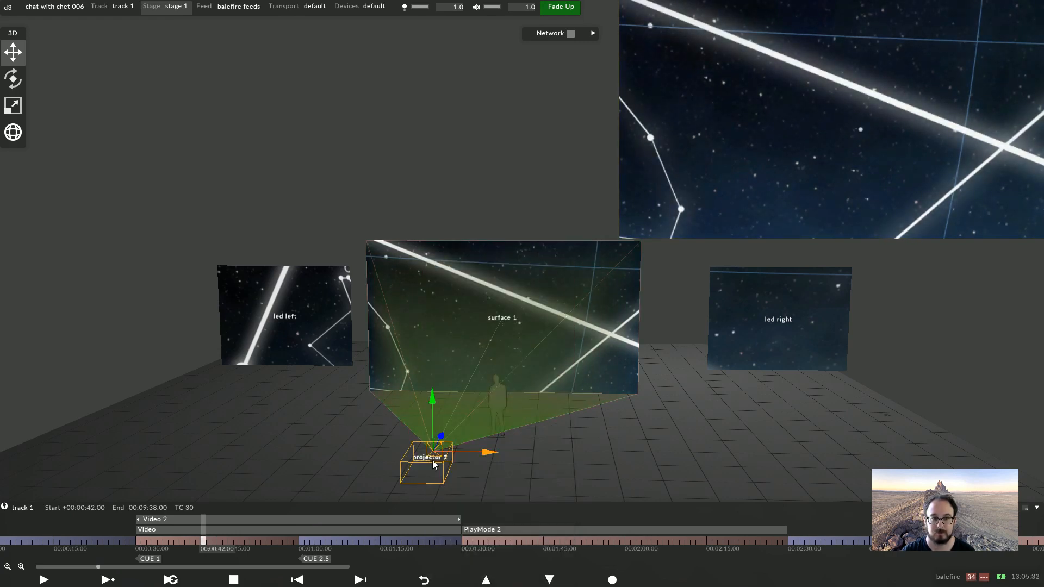
pyautogui.moveTo(482, 454); pyautogui.dragTo(615, 467)
pyautogui.click(429, 466)
pyautogui.moveTo(480, 459); pyautogui.dragTo(365, 466)
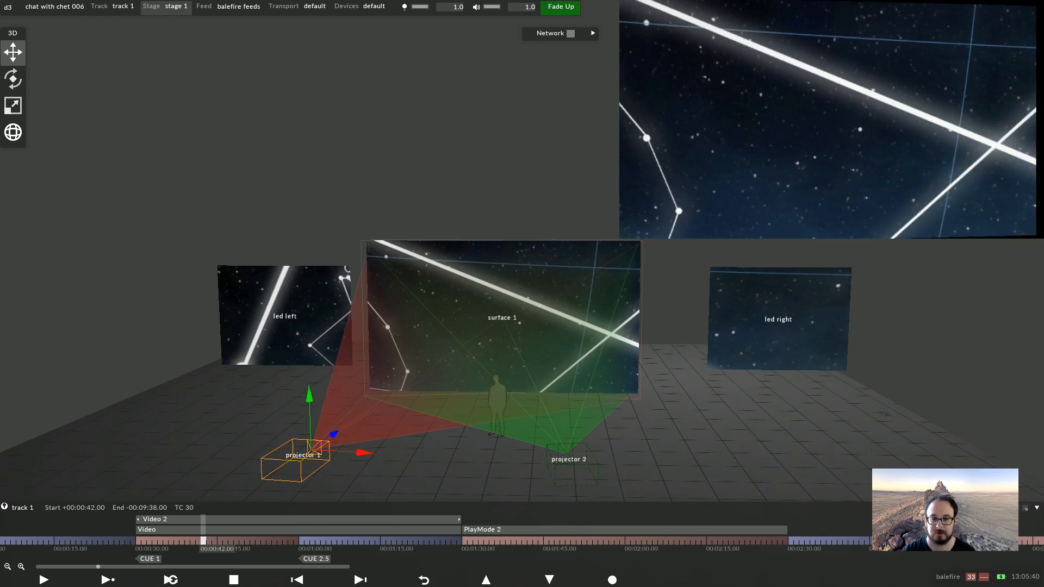
pyautogui.rightClick(367, 454)
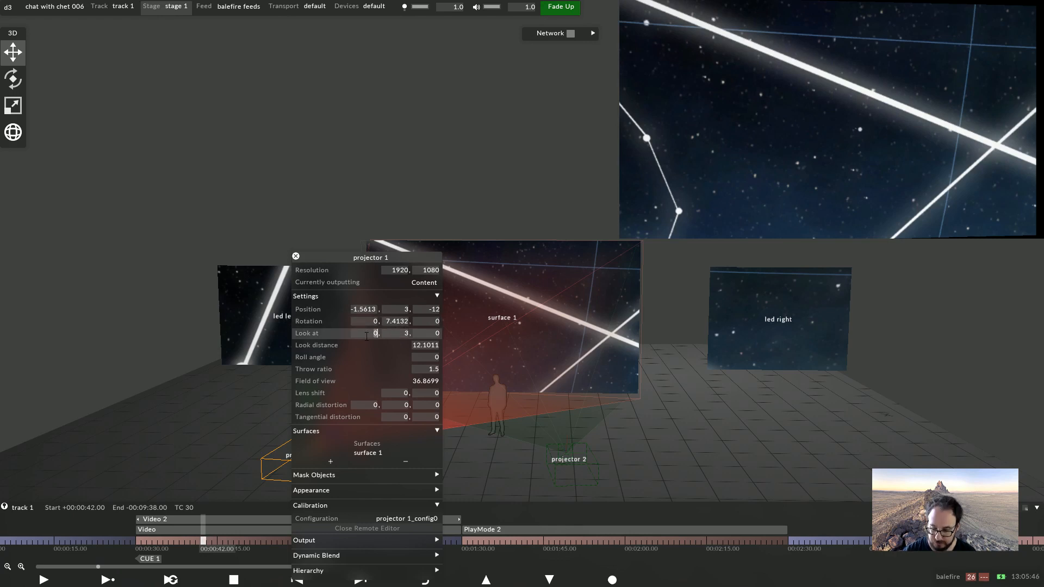
# Aim the projectors straight ahead by setting projector 1's look-at x to -1.5 and projector 2's to 1.6
pyautogui.write('1.5')
pyautogui.press('Return')
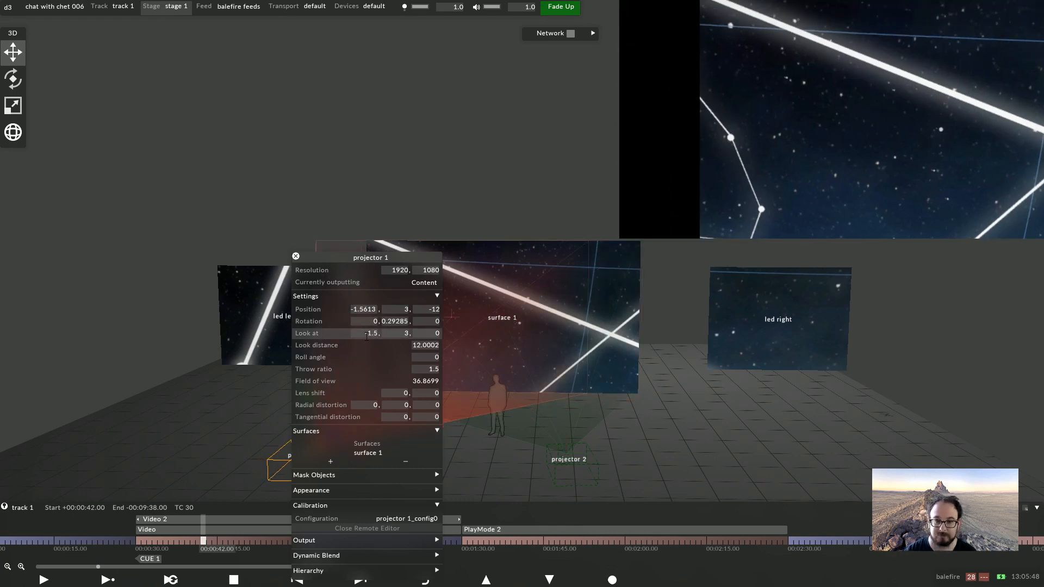
pyautogui.rightClick(580, 456)
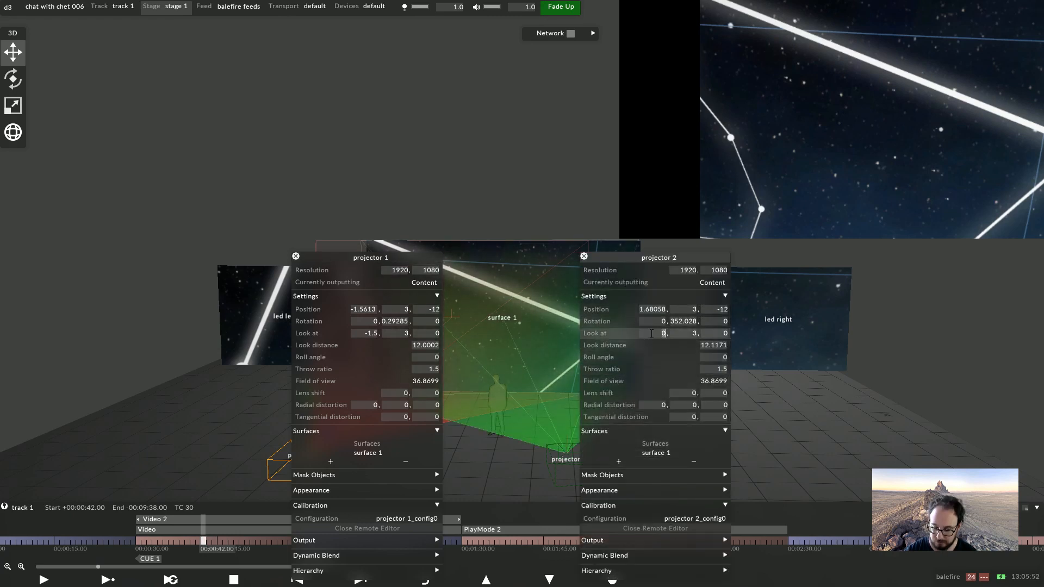
pyautogui.write('1.6')
pyautogui.press('Return')
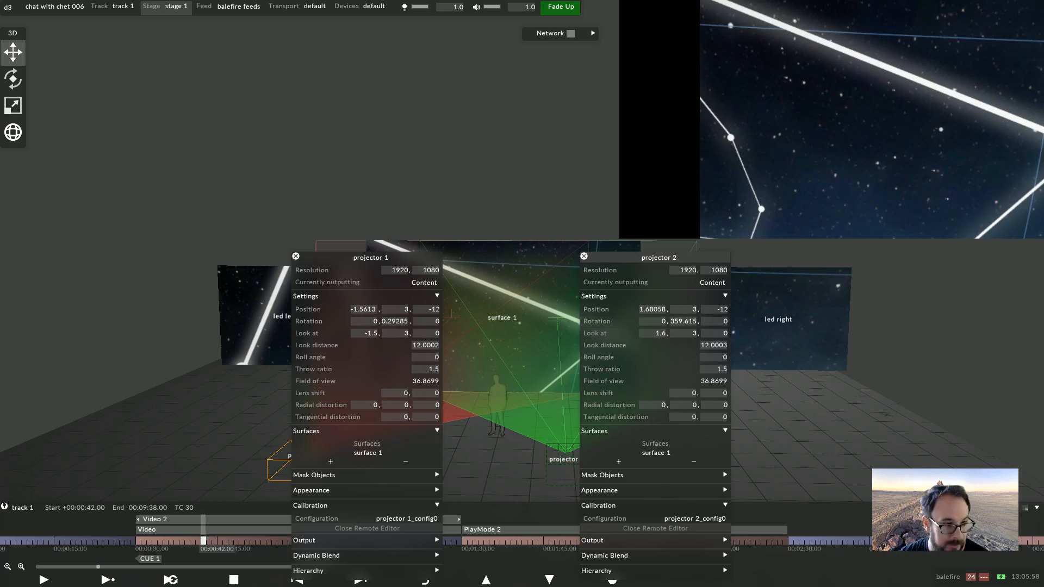
pyautogui.press('Escape')
pyautogui.press('Escape')
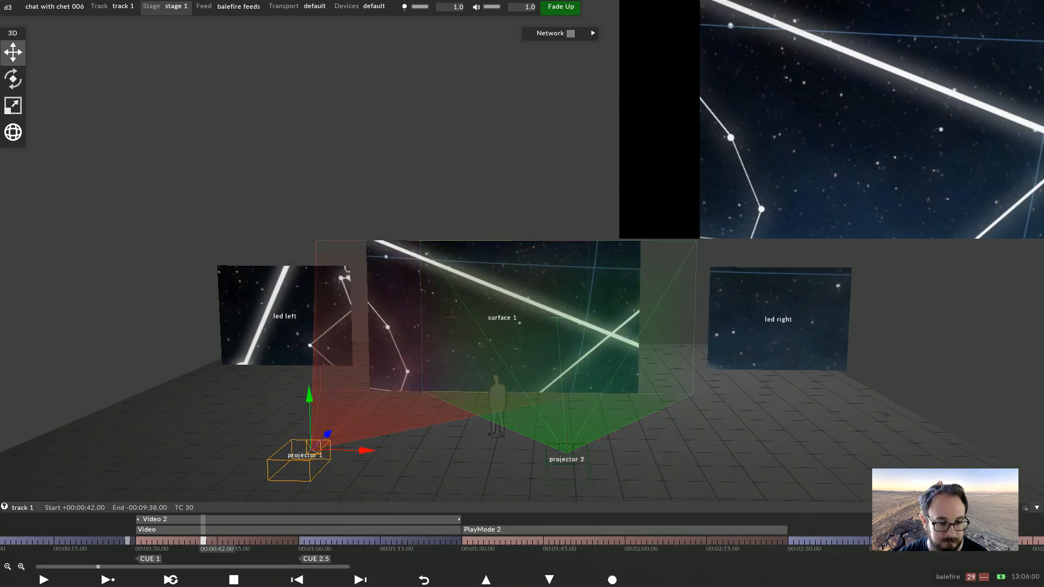
# Set the Video 2 layer's media to d3_test_16-9.png and its mapping to surface 1 (direct)
pyautogui.press('Up')
pyautogui.click(185, 520)
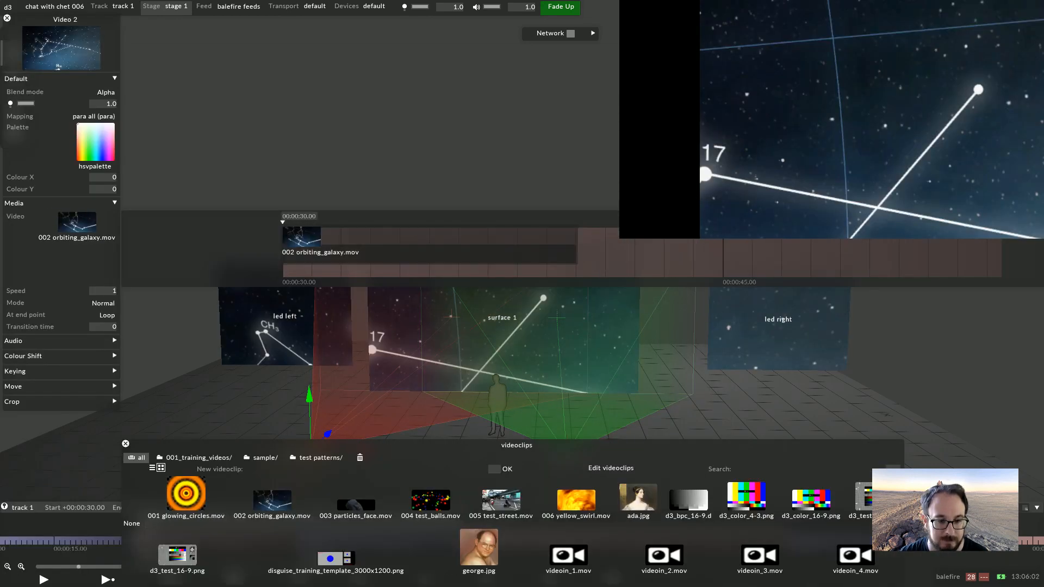
pyautogui.click(167, 557)
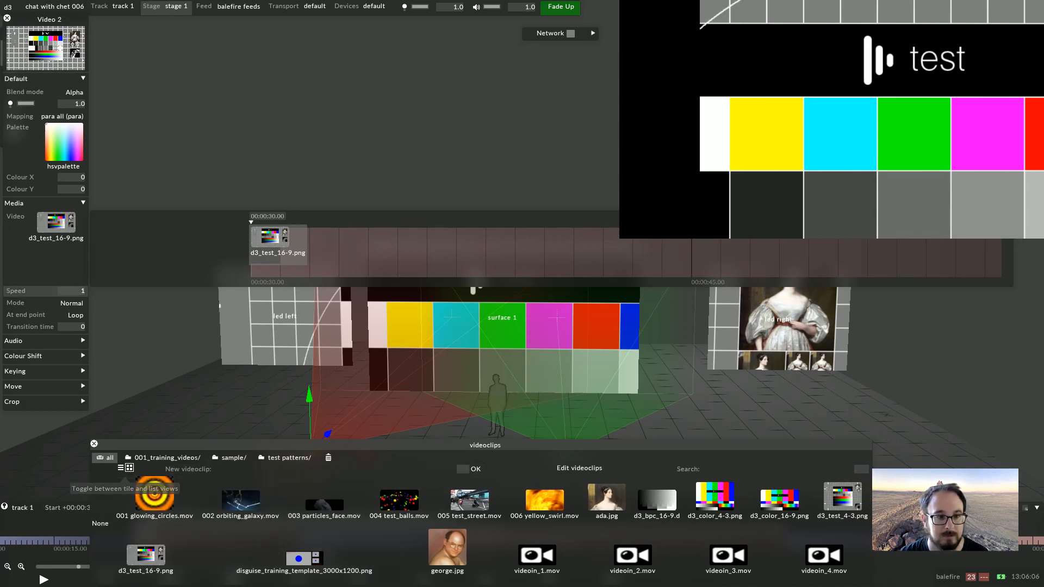
pyautogui.click(61, 117)
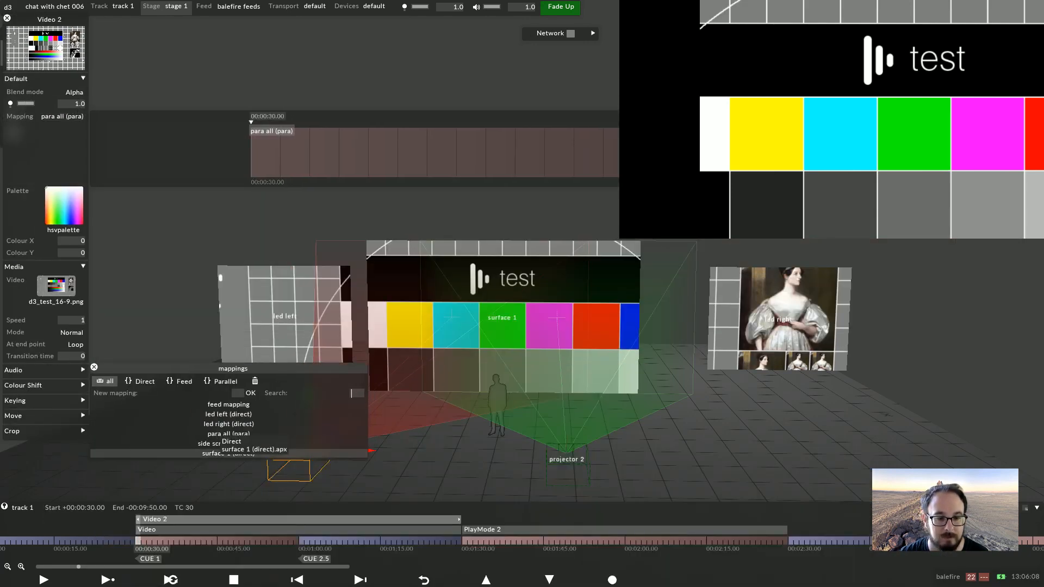
pyautogui.click(256, 455)
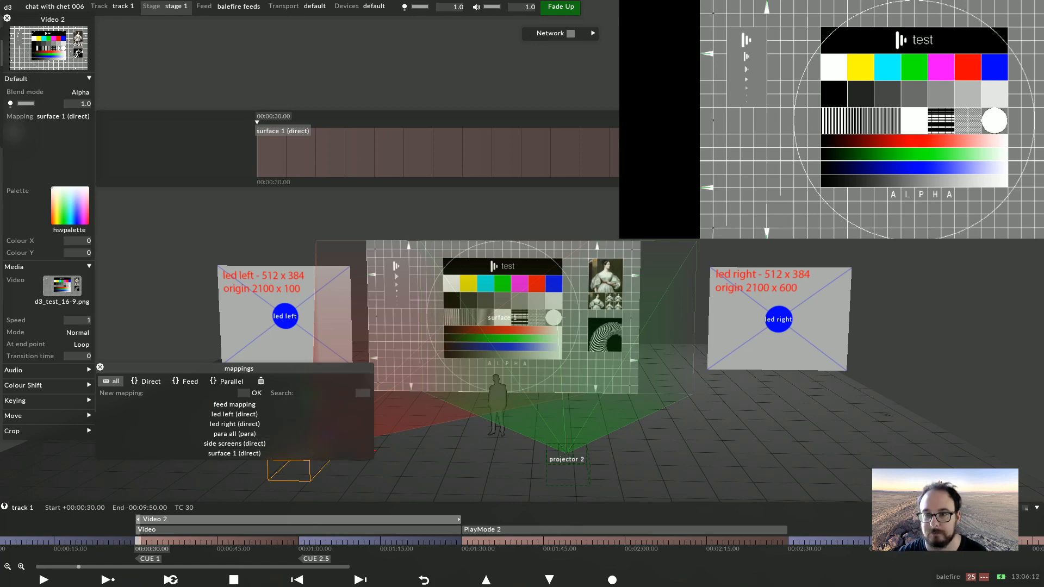
# Open the feed view and examine projector 1's feed rectangle
pyautogui.click(238, 7)
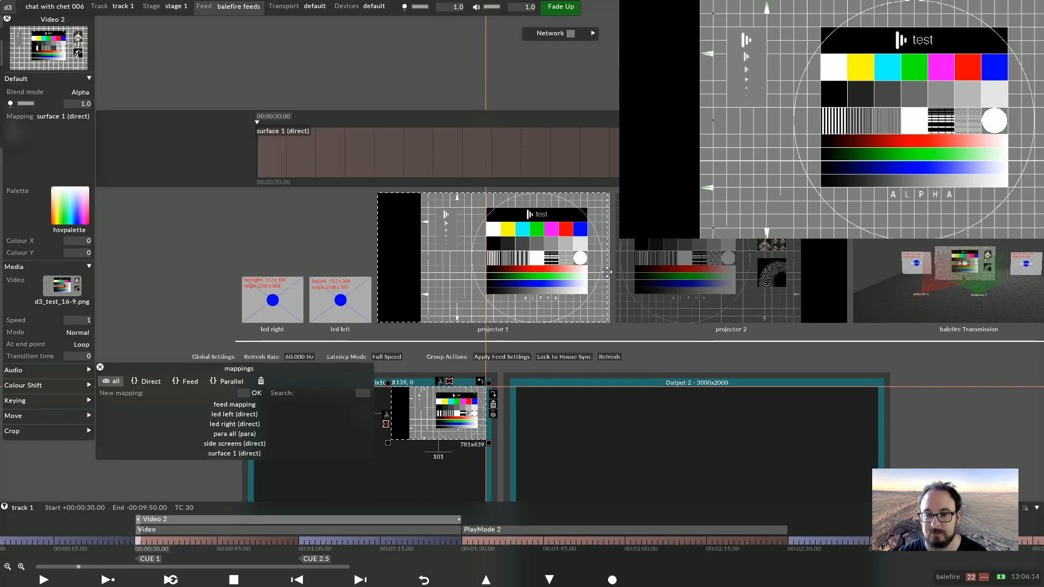
pyautogui.press('Escape')
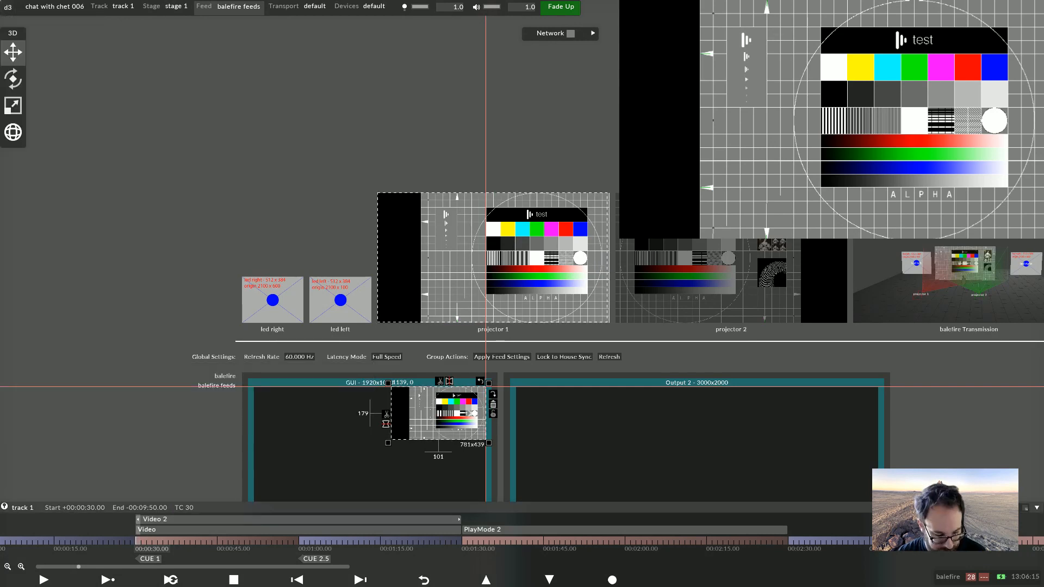
pyautogui.moveTo(486, 386); pyautogui.dragTo(252, 406)
pyautogui.scroll(3, 524, 247)
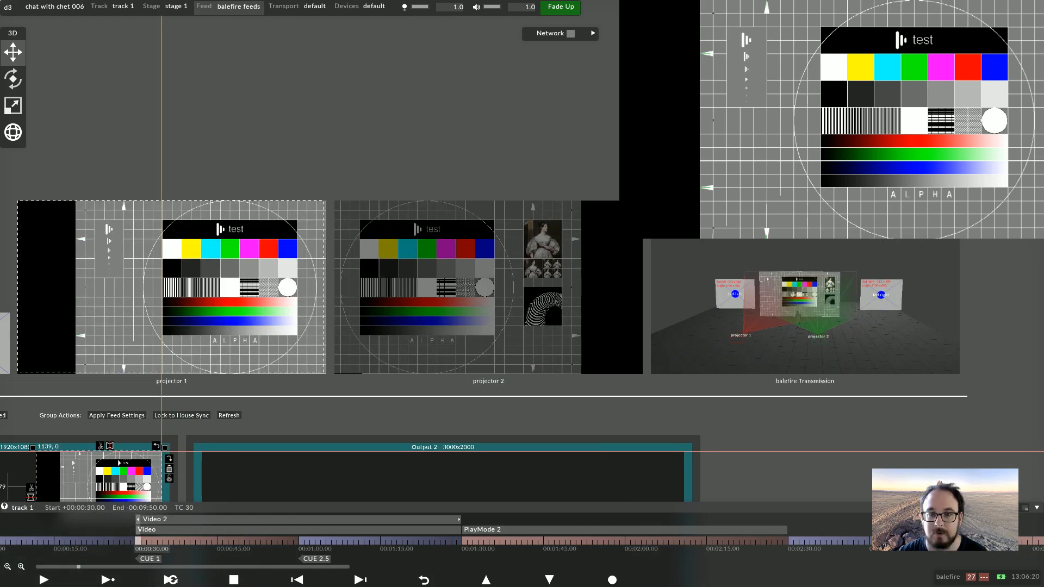
pyautogui.click(172, 287)
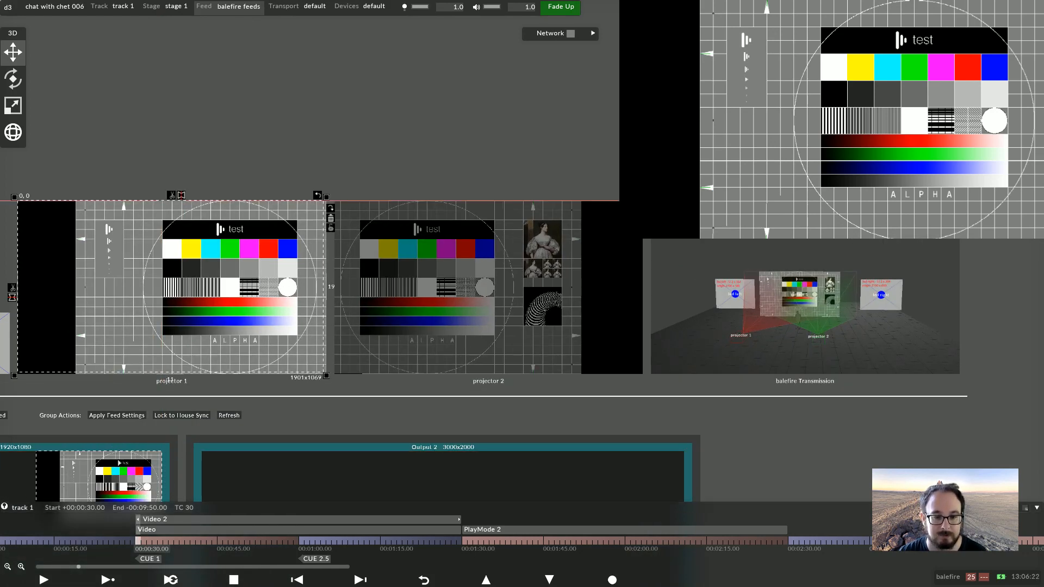
pyautogui.moveTo(326, 375); pyautogui.dragTo(329, 378)
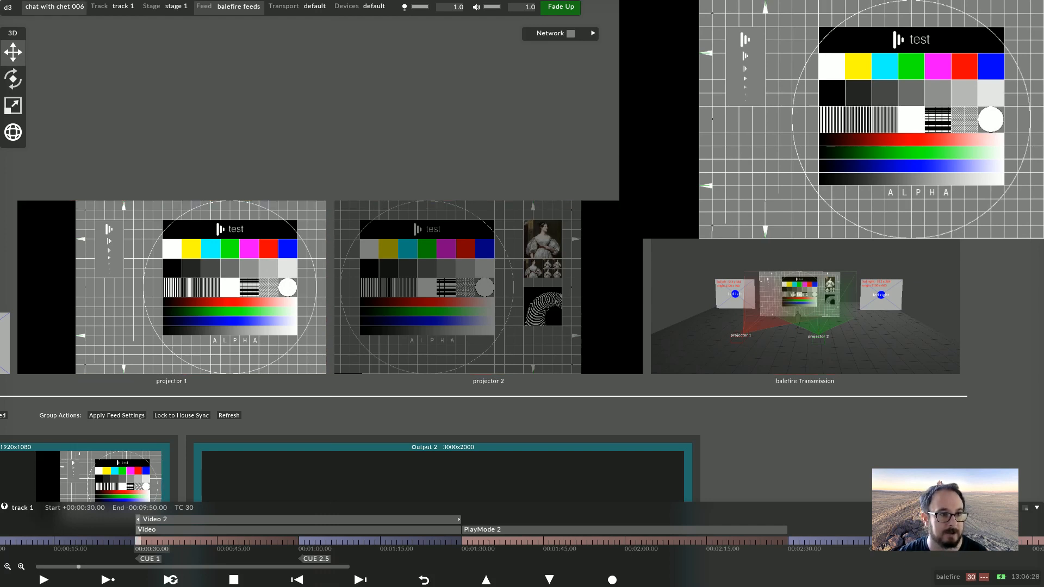
# Enable dynamic blend for the stage's projectors
pyautogui.click(173, 6)
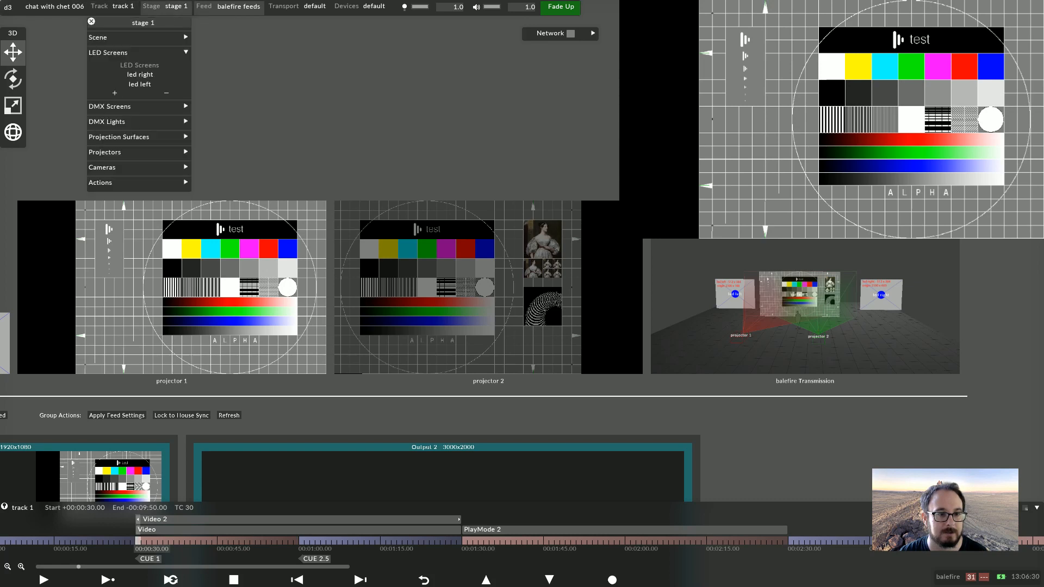
pyautogui.click(105, 152)
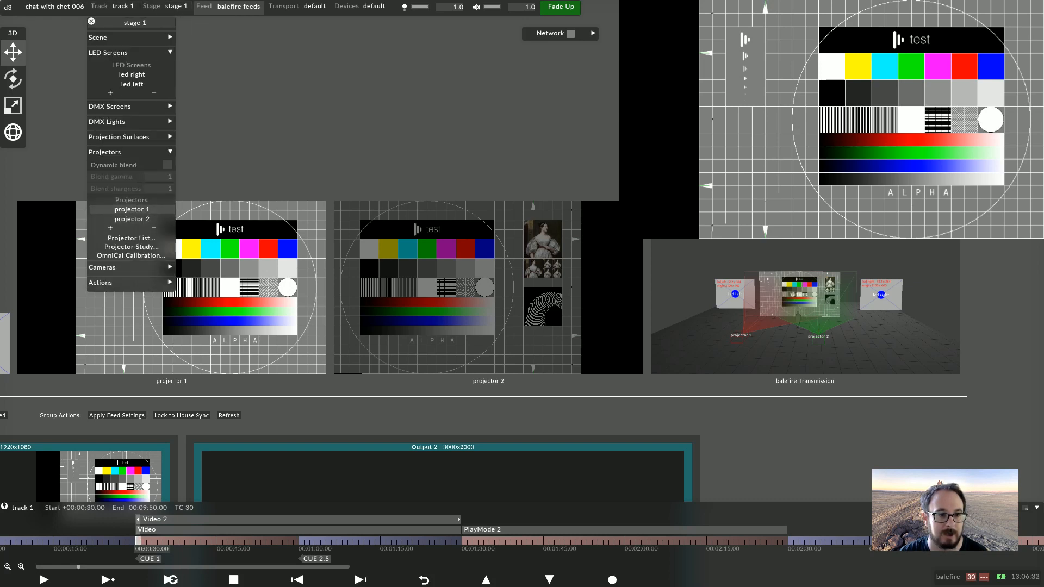
pyautogui.click(167, 165)
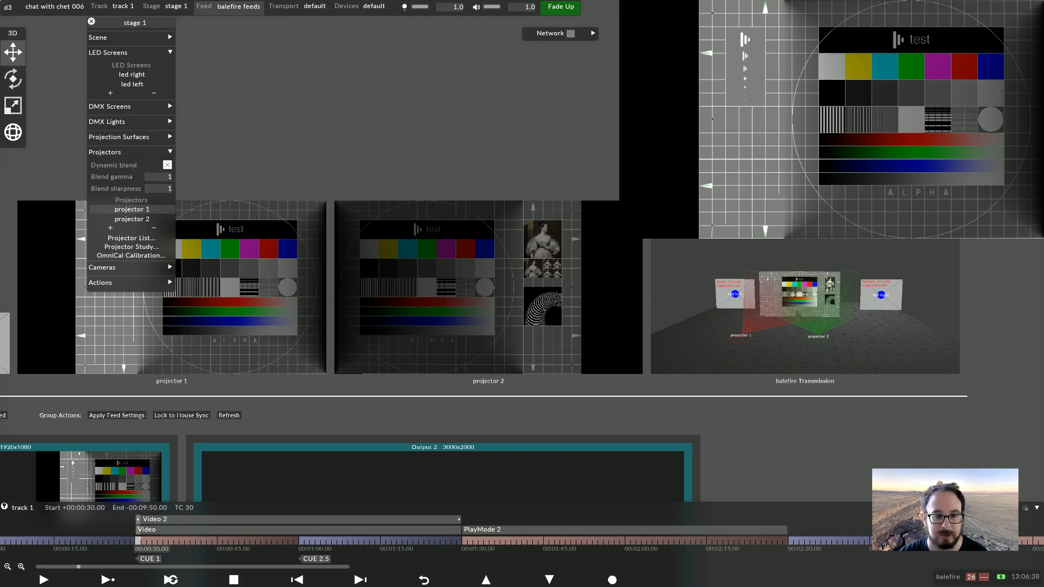
pyautogui.click(91, 21)
# Map projector 2's feed onto Output 2 in the feed view
pyautogui.scroll(-4, 521, 251)
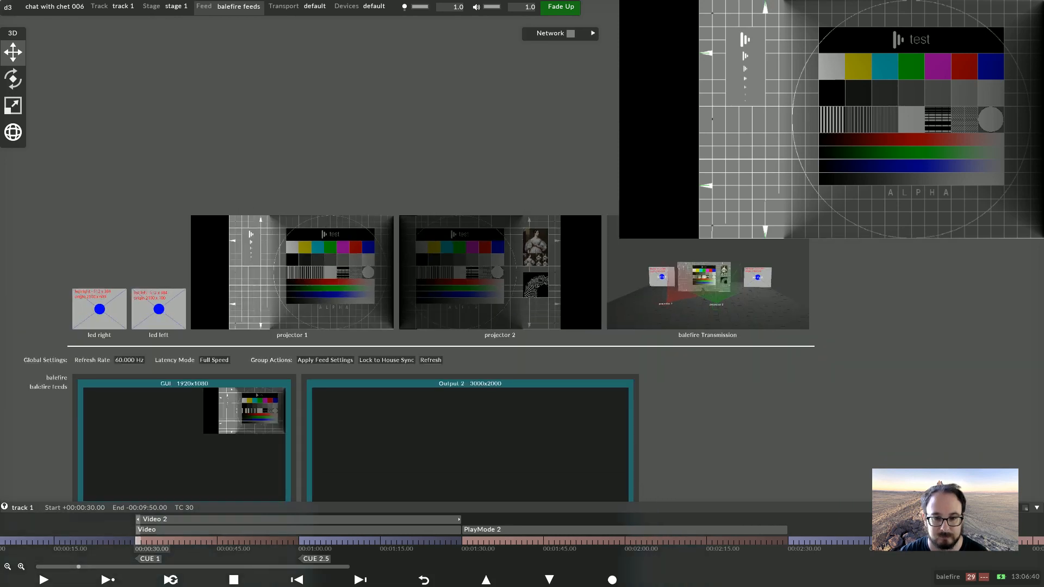
pyautogui.keyDown('alt'); pyautogui.moveTo(460, 296); pyautogui.dragTo(371, 417); pyautogui.keyUp('alt')
pyautogui.scroll(2, 376, 338)
pyautogui.scroll(1, 376, 338)
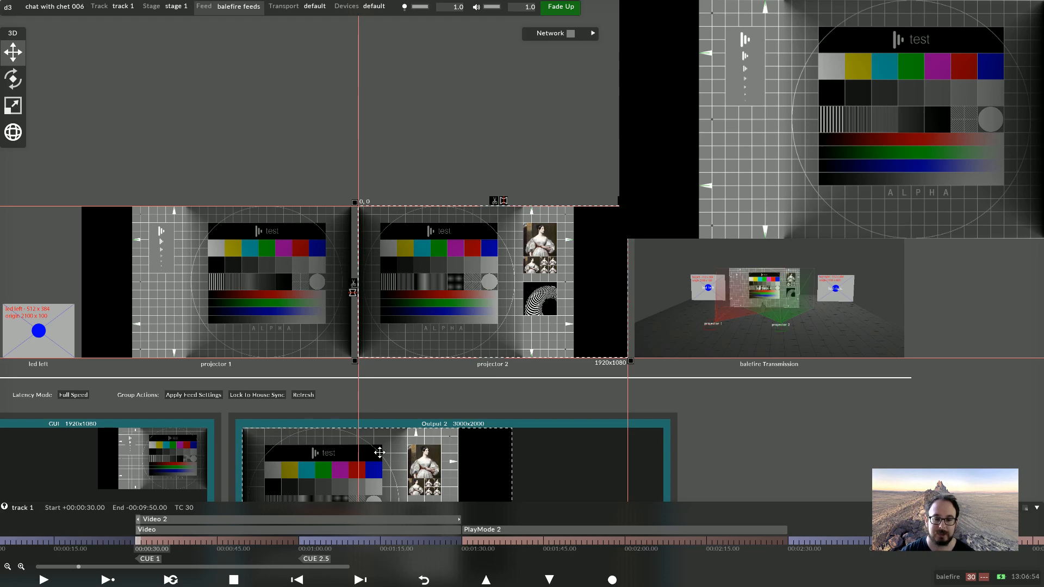
pyautogui.click(382, 453)
pyautogui.click(519, 446)
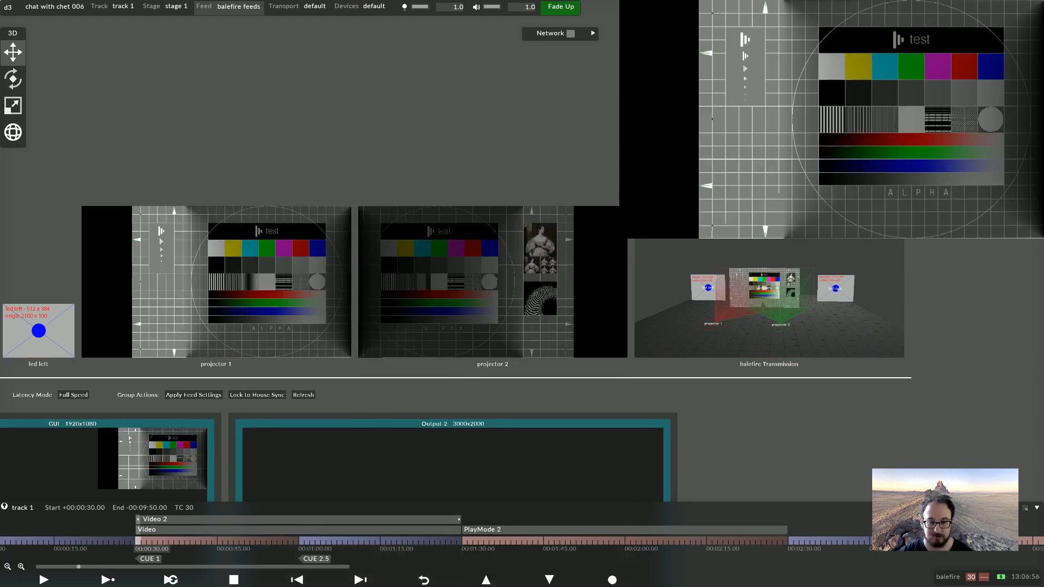
# Return to the stage view and inspect projector 1's and projector 2's settings
pyautogui.click(165, 6)
pyautogui.scroll(-3, 506, 326)
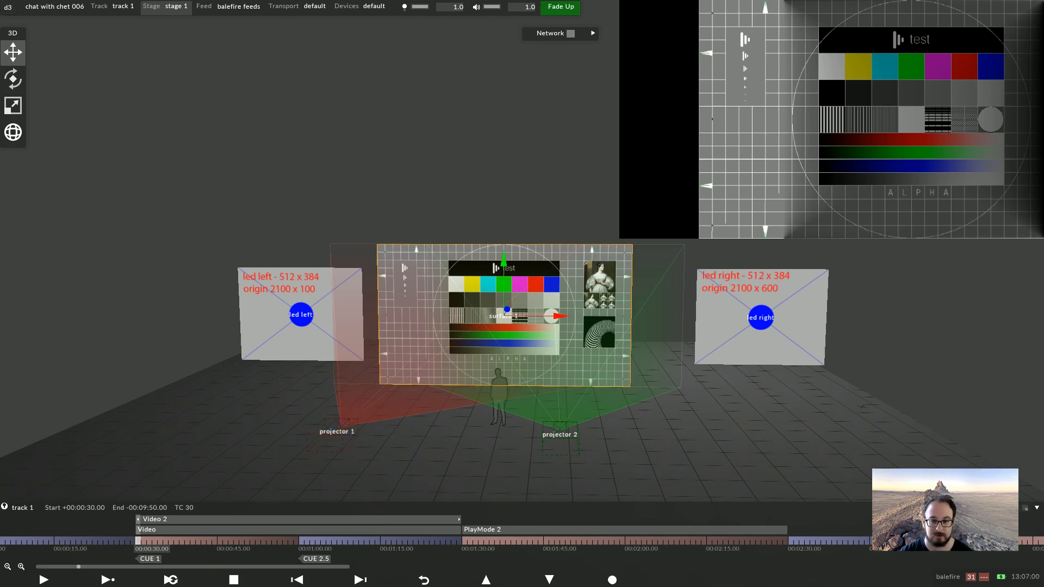
pyautogui.rightClick(343, 430)
pyautogui.moveTo(420, 455); pyautogui.dragTo(457, 464)
pyautogui.click(348, 256)
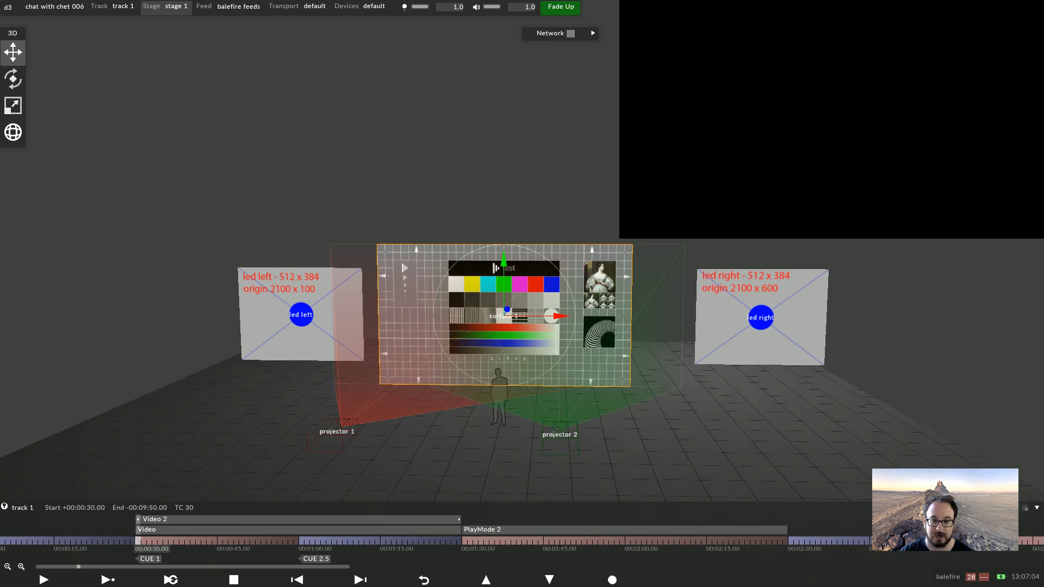
pyautogui.rightClick(560, 435)
pyautogui.moveTo(642, 453); pyautogui.dragTo(679, 462)
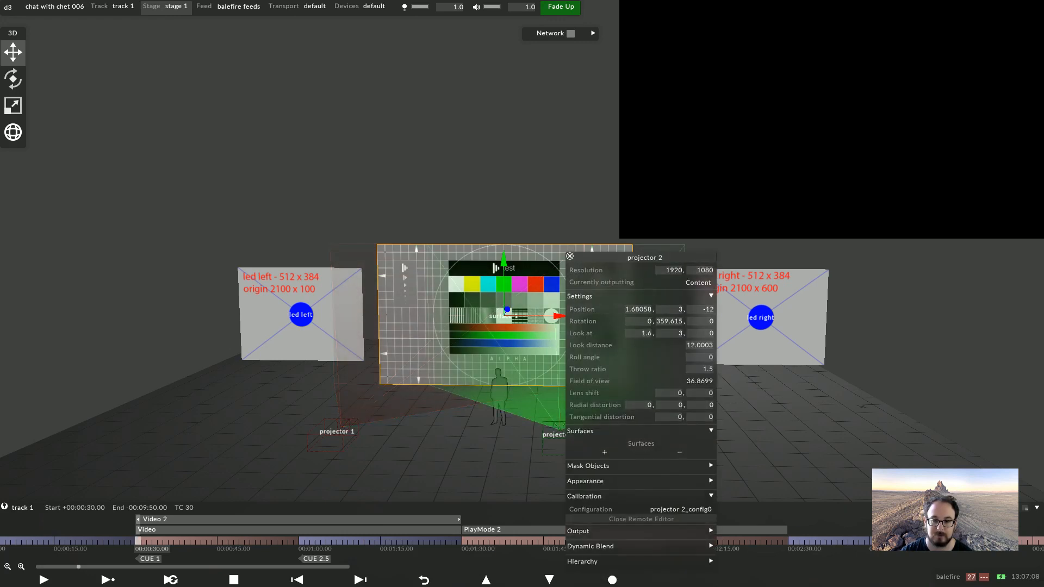
pyautogui.press('Escape')
# Change surface 1's type to LedScreen
pyautogui.rightClick(546, 271)
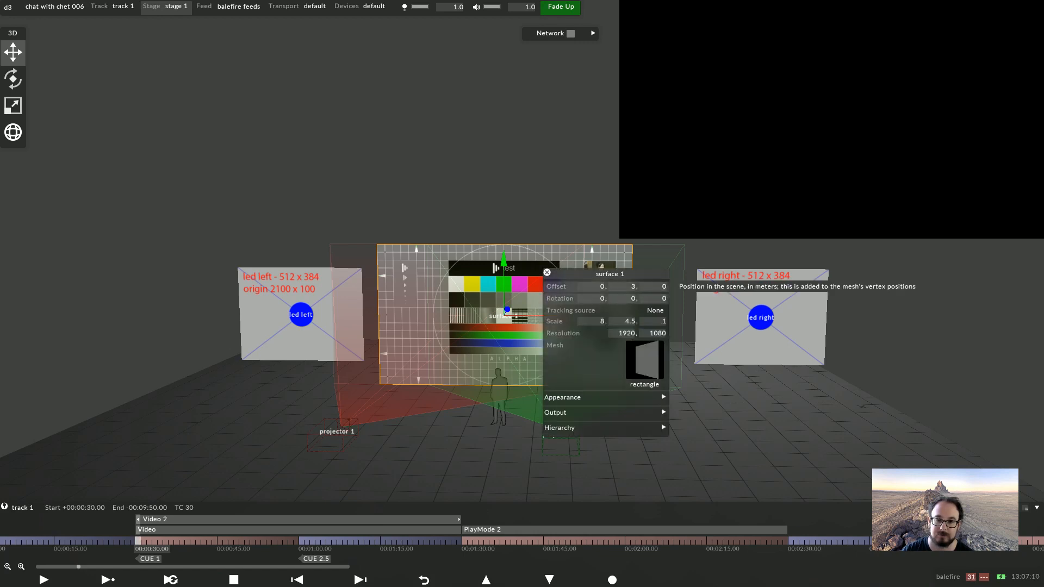
pyautogui.rightClick(667, 272)
pyautogui.click(713, 269)
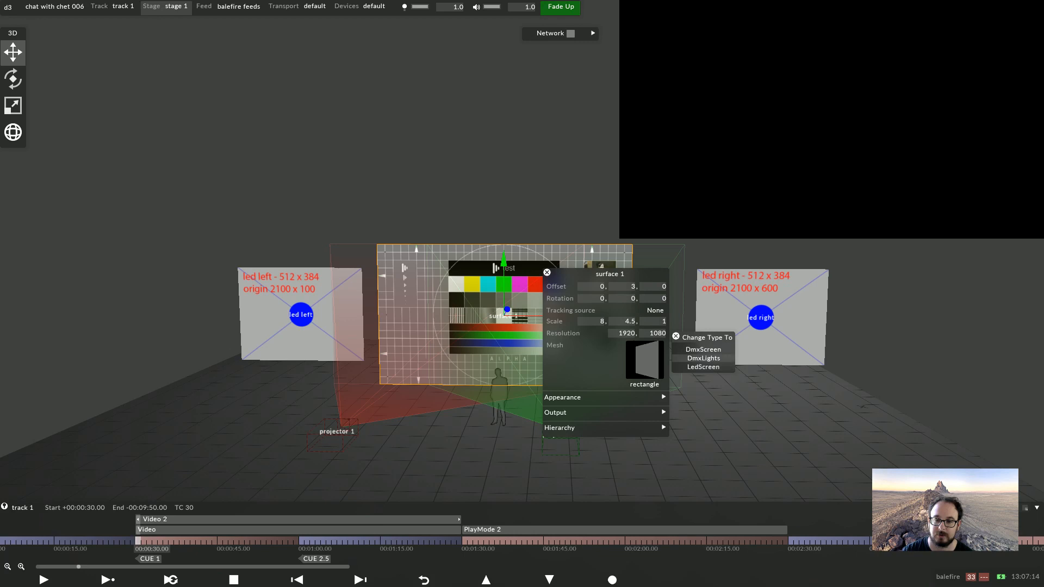
pyautogui.click(703, 367)
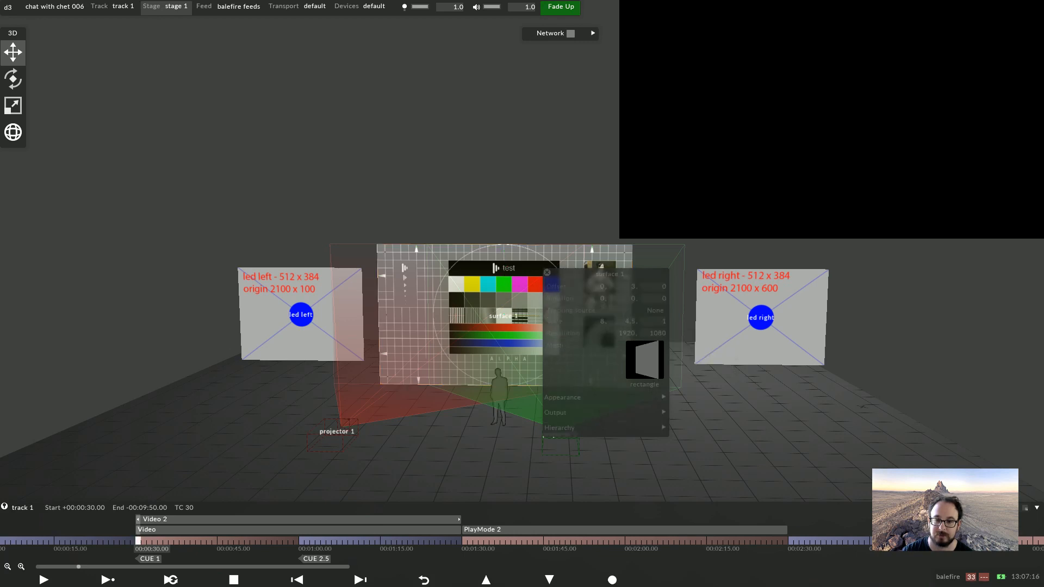
pyautogui.click(547, 272)
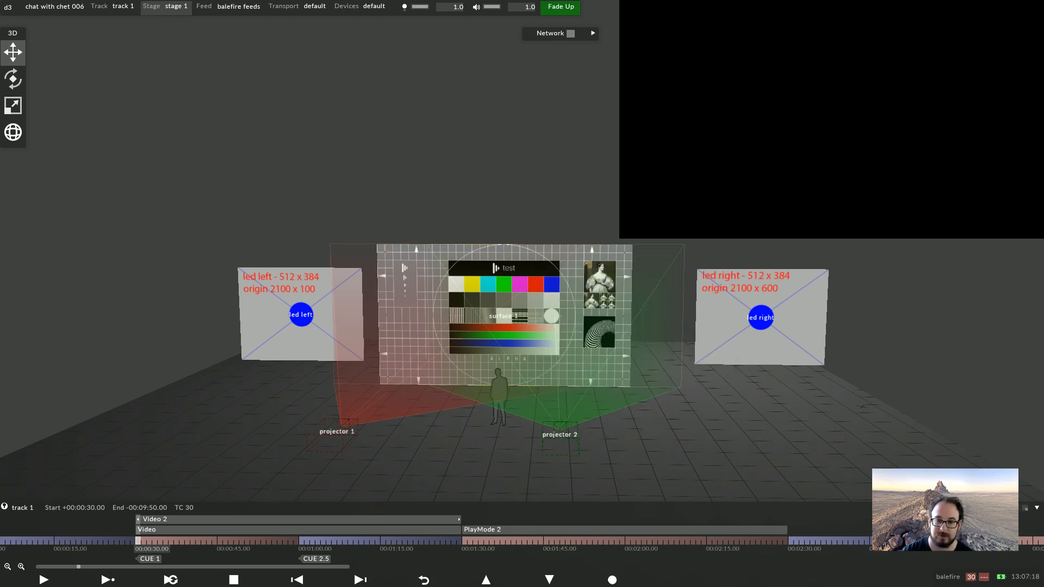
# Set surface 1's resolution to 3840 x 1080
pyautogui.scroll(5, 522, 304)
pyautogui.click(508, 327)
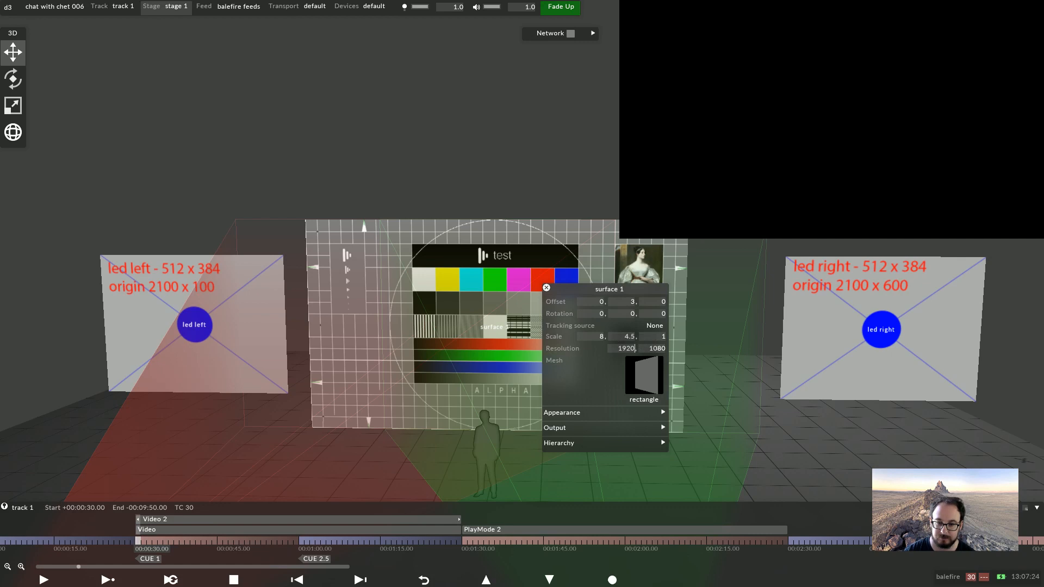
pyautogui.write('2')
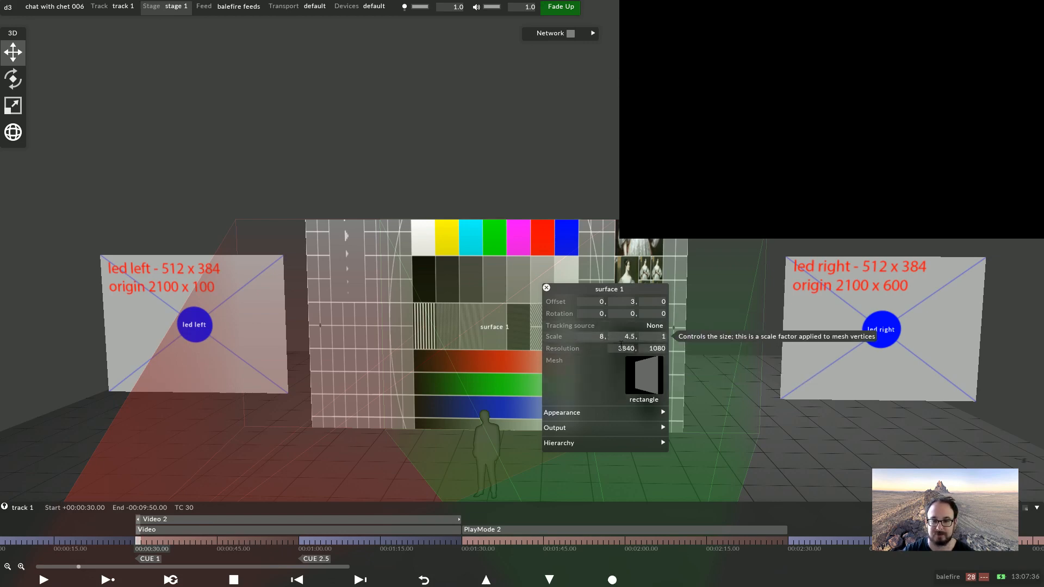
# Open the feed view and map surface 1's feed into Output 2
pyautogui.click(238, 7)
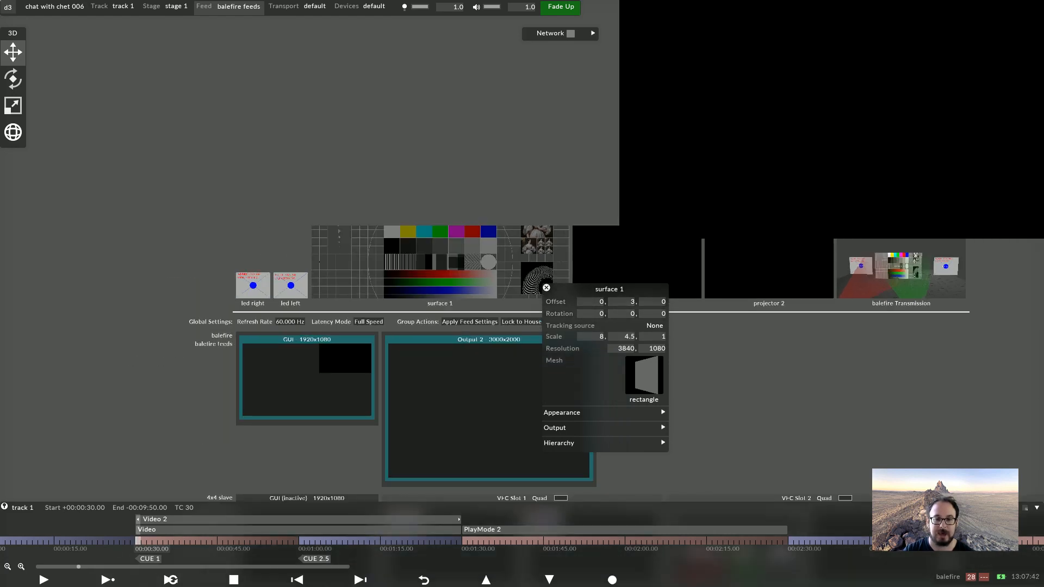
pyautogui.scroll(6, 522, 253)
pyautogui.scroll(-4, 522, 253)
pyautogui.rightClick(435, 269)
pyautogui.click(452, 283)
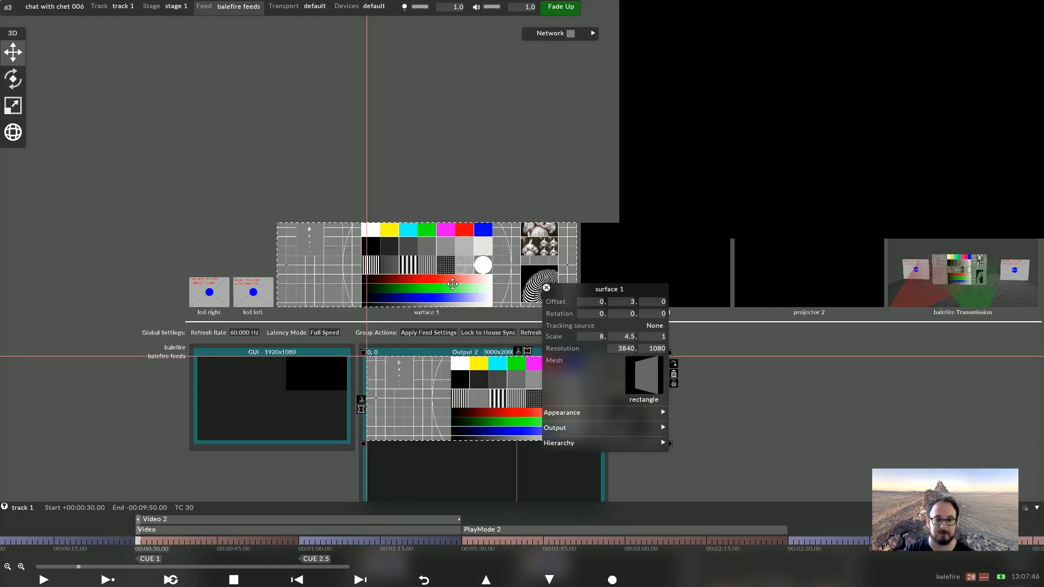
pyautogui.moveTo(518, 351); pyautogui.dragTo(517, 369)
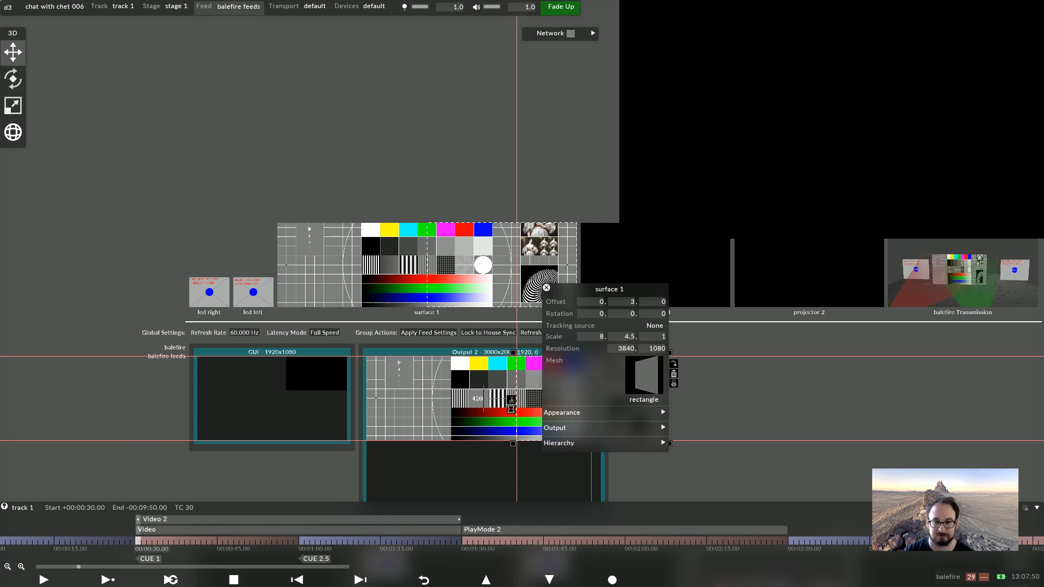
# Shift the second surface 1 feed region's source left to start at about 325, 0
pyautogui.scroll(-2, 511, 407)
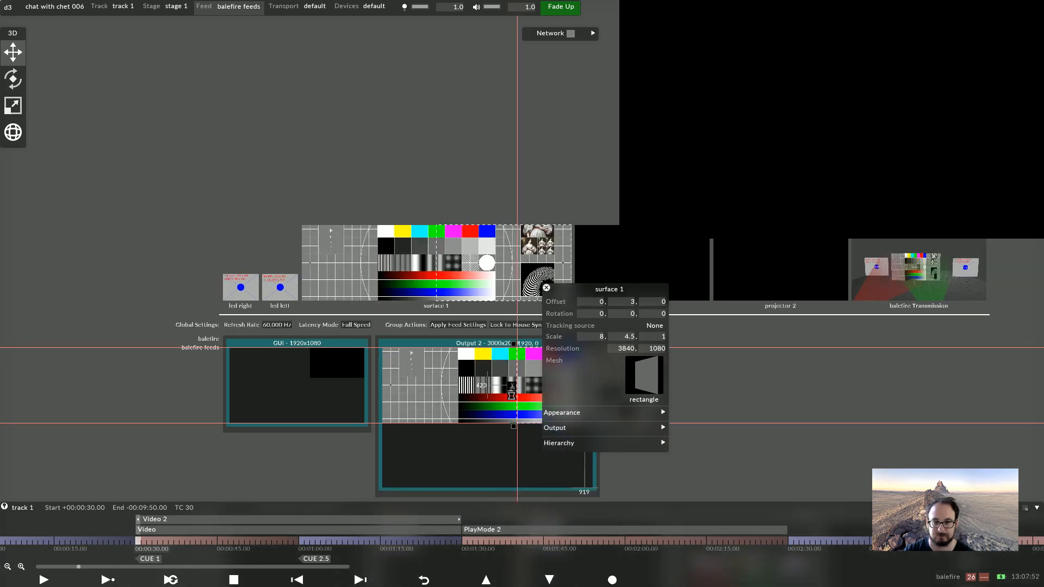
pyautogui.moveTo(609, 289); pyautogui.dragTo(864, 320)
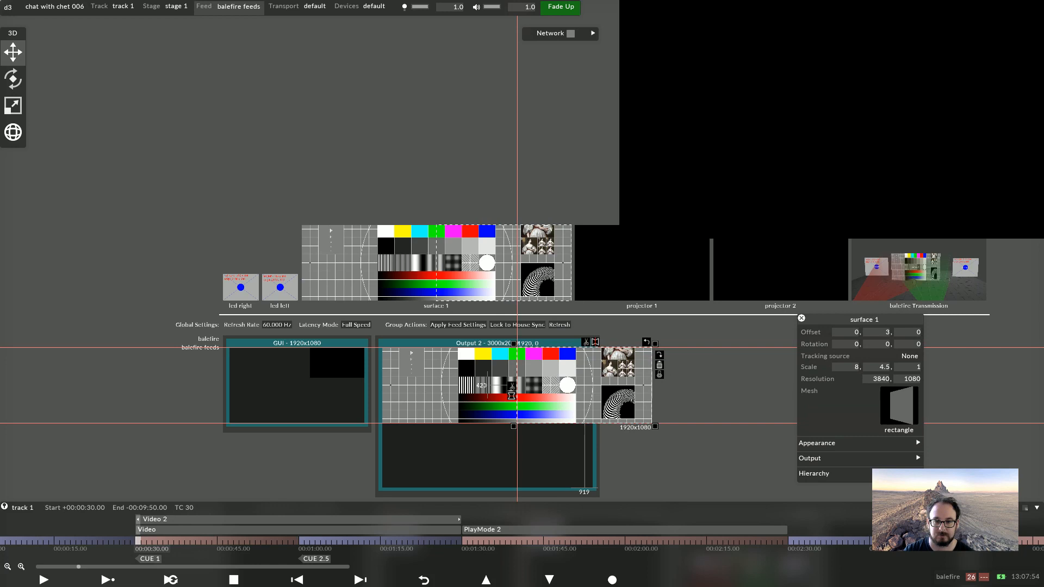
pyautogui.click(490, 278)
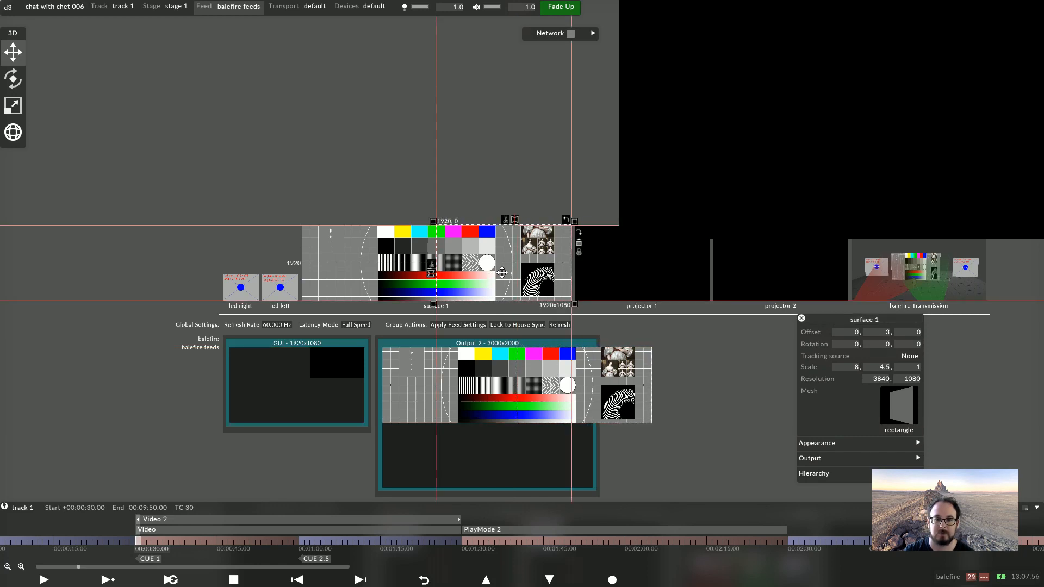
pyautogui.moveTo(511, 261); pyautogui.dragTo(393, 263)
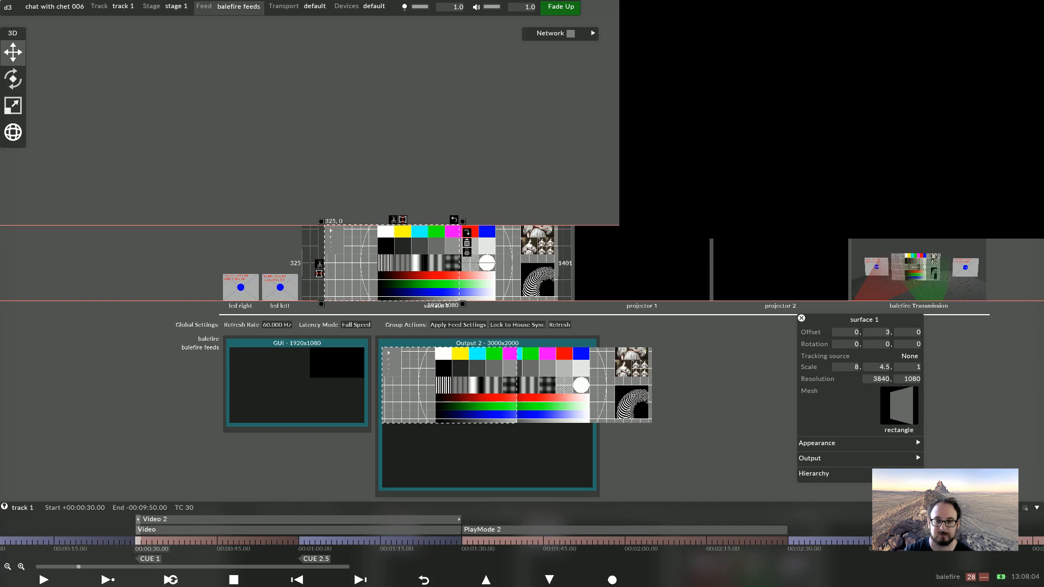
# Move surface 1's two feed regions from Output 2 into the VFC Slot 2 quad outputs
pyautogui.scroll(-3, 579, 414)
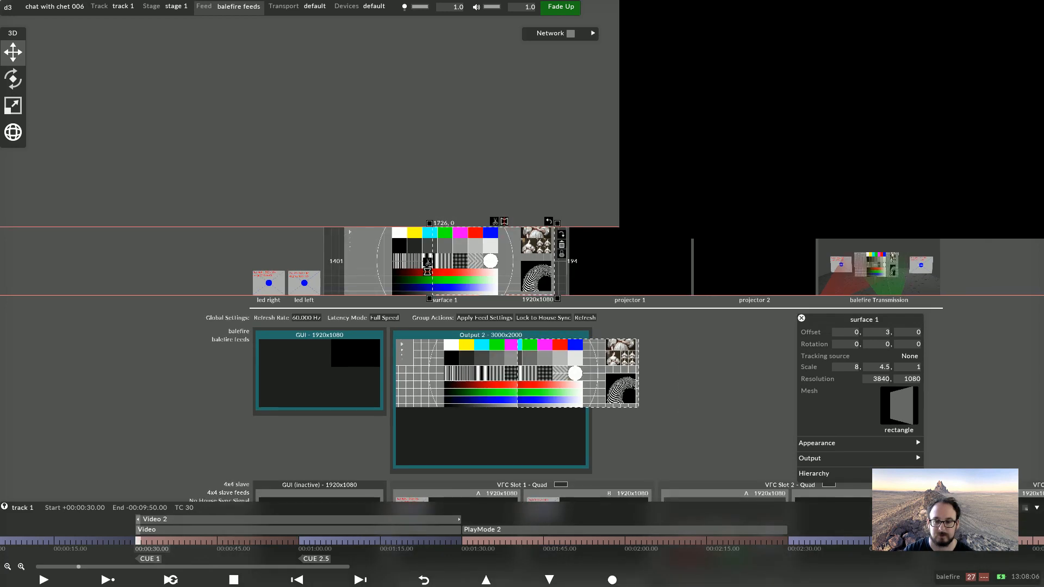
pyautogui.moveTo(593, 413); pyautogui.dragTo(384, 220)
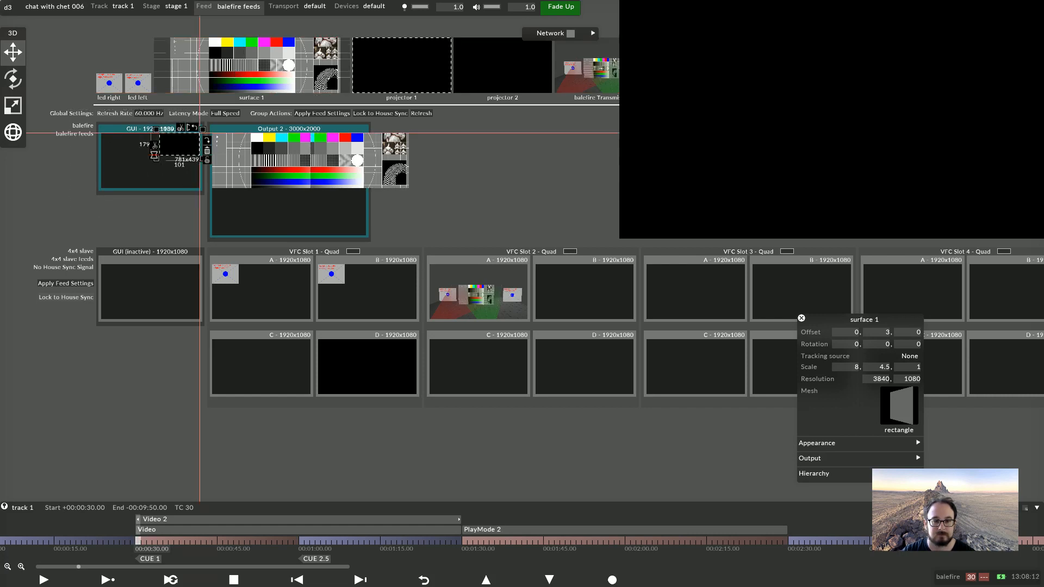
pyautogui.moveTo(377, 162); pyautogui.dragTo(602, 369)
pyautogui.moveTo(272, 158); pyautogui.dragTo(490, 364)
# Give the feed region a new SoftEdgeTexture mask named led house left
pyautogui.click(490, 364)
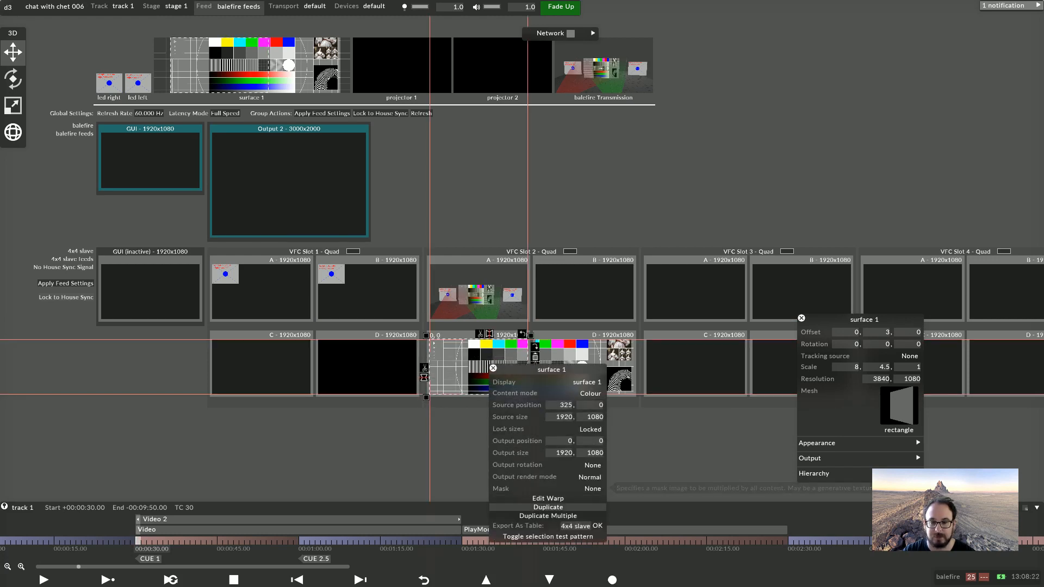
pyautogui.click(522, 488)
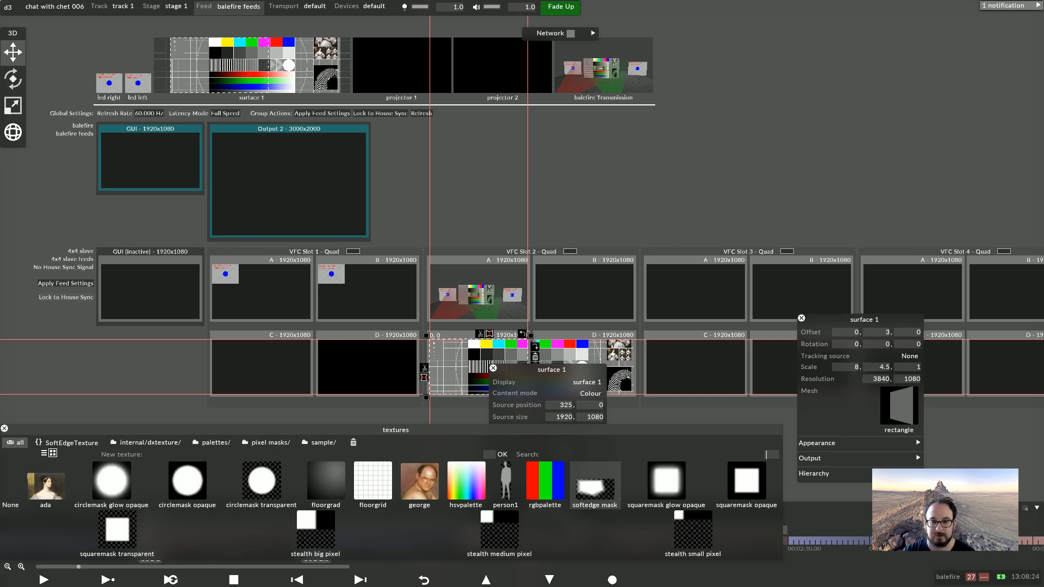
pyautogui.write('s')
pyautogui.press('BackSpace')
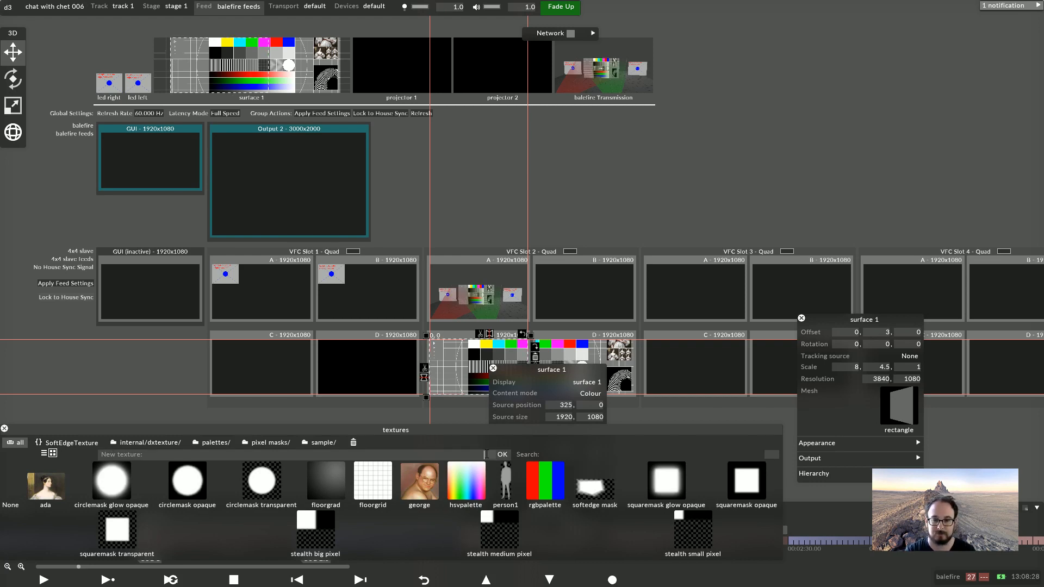
pyautogui.write('led ho')
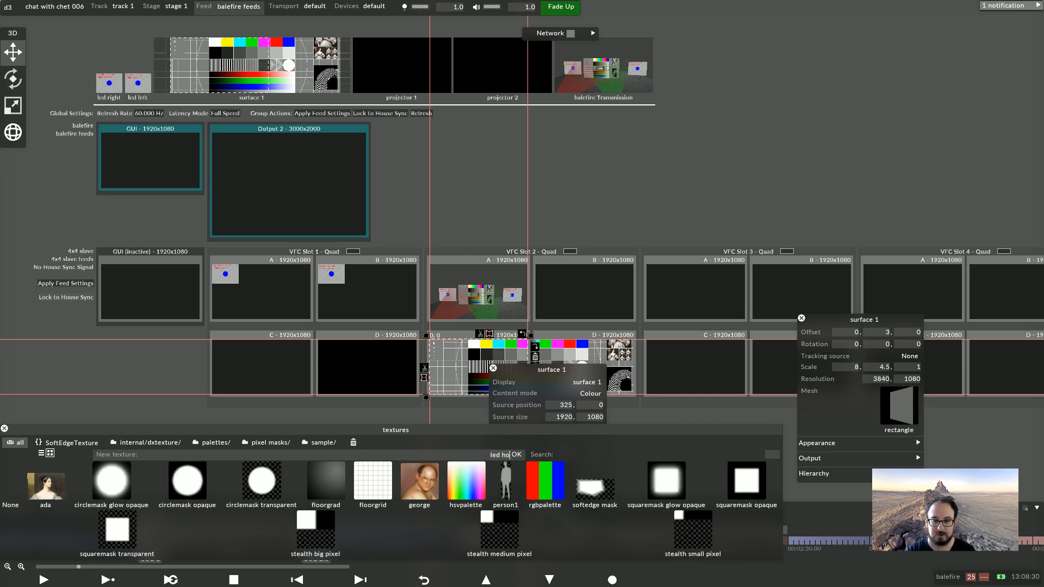
pyautogui.write('use left')
pyautogui.press('Return')
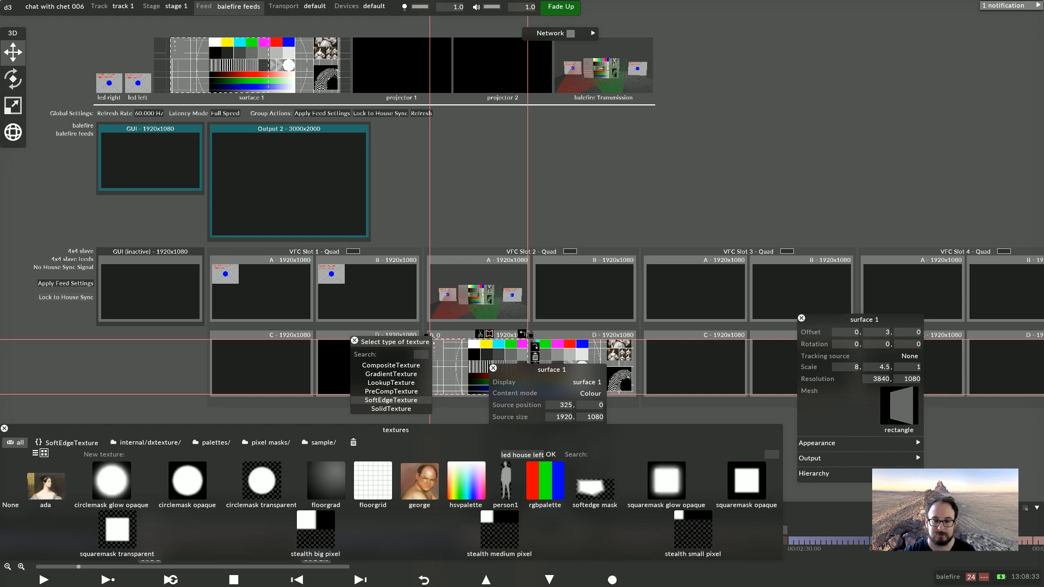
pyautogui.click(391, 400)
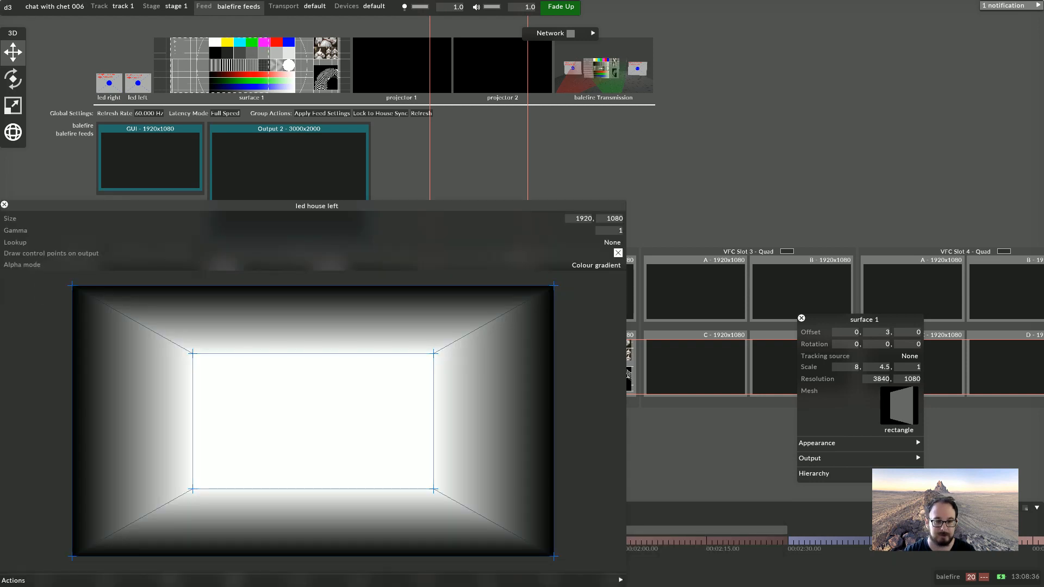
# Reshape the soft-edge mask's control points so the top, bottom and left edges no longer fade
pyautogui.moveTo(79, 322); pyautogui.dragTo(123, 479)
pyautogui.moveTo(112, 317); pyautogui.dragTo(136, 284)
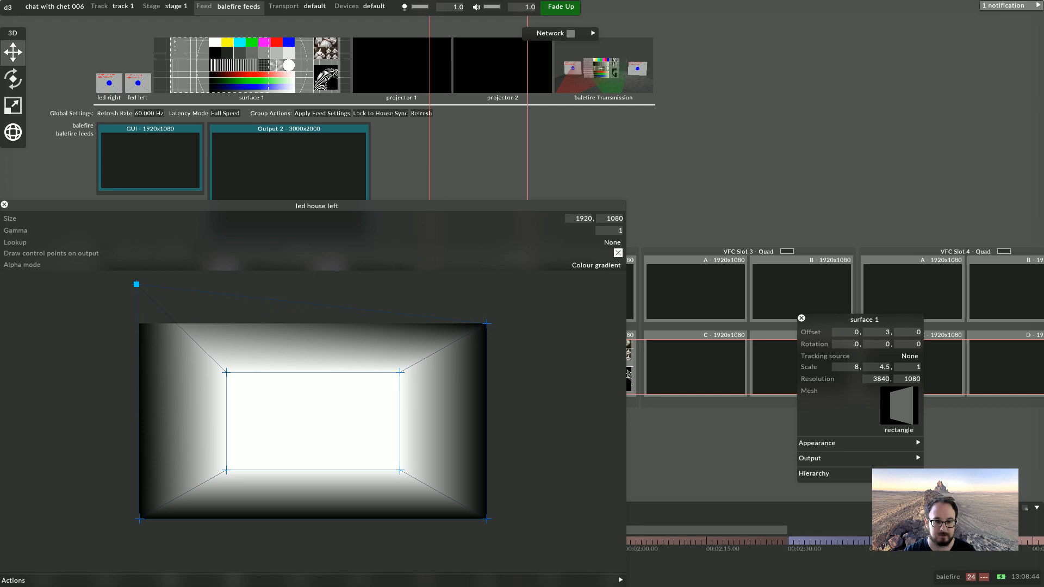
pyautogui.moveTo(163, 571); pyautogui.dragTo(164, 571)
pyautogui.moveTo(139, 519); pyautogui.dragTo(139, 566)
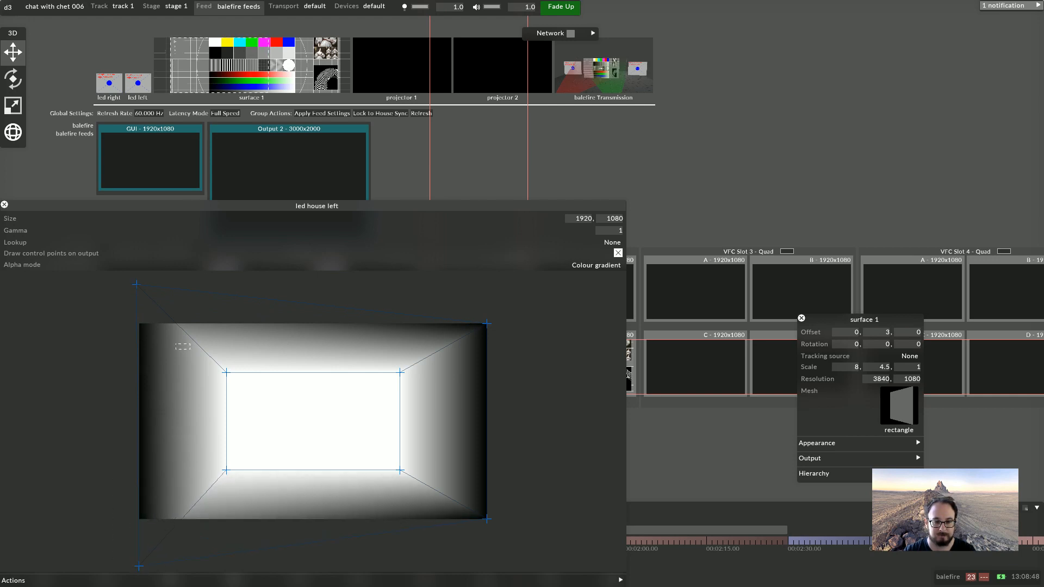
pyautogui.moveTo(331, 375); pyautogui.dragTo(413, 388)
pyautogui.moveTo(226, 369); pyautogui.dragTo(231, 321)
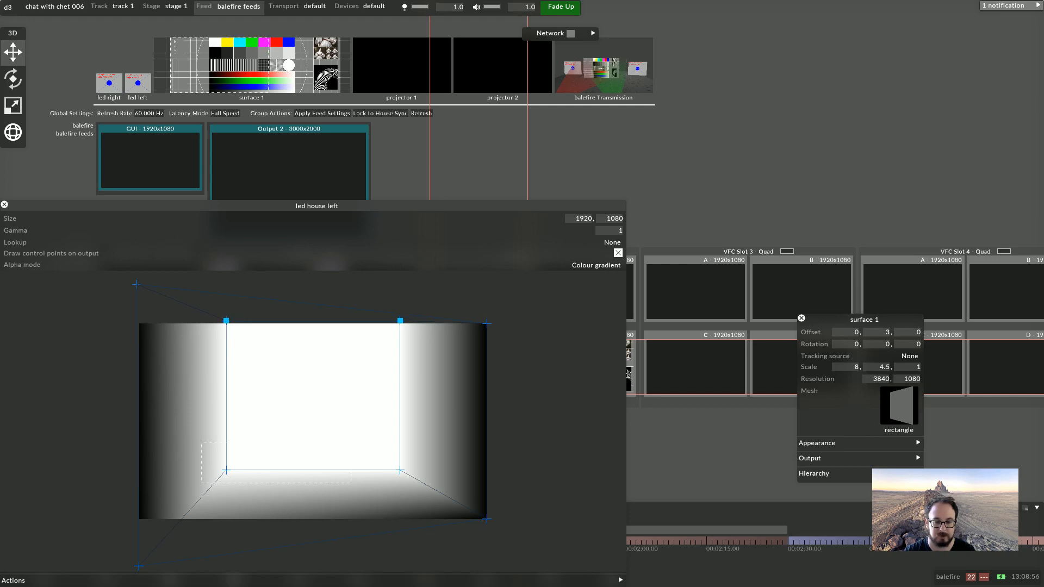
pyautogui.moveTo(411, 490); pyautogui.dragTo(405, 529)
pyautogui.moveTo(194, 313); pyautogui.dragTo(132, 532)
# Pull the mask's right outer corners outward and move the fade's inner edge toward the right side
pyautogui.scroll(-1, 313, 421)
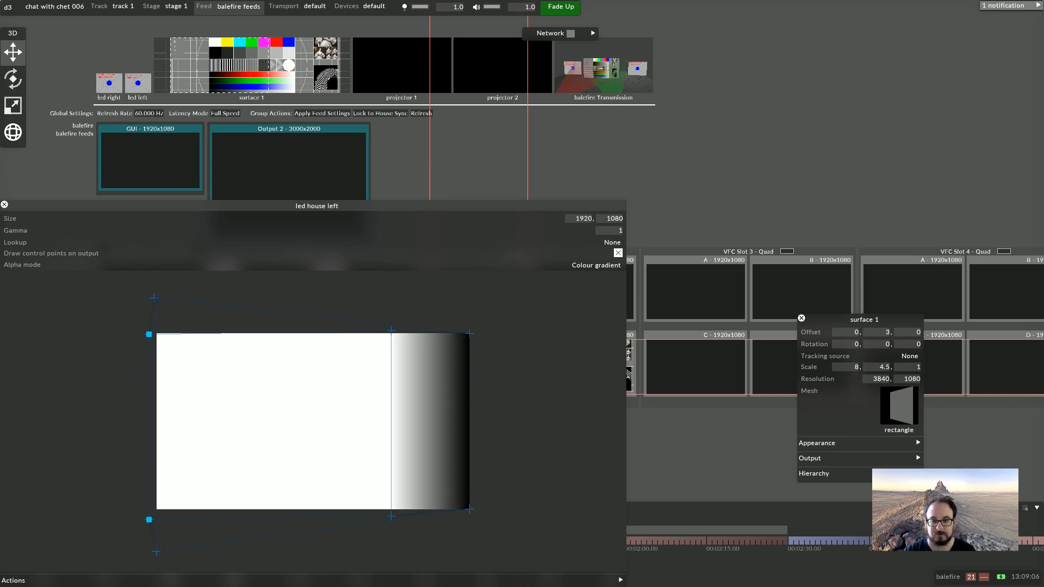
pyautogui.moveTo(470, 333); pyautogui.dragTo(469, 304)
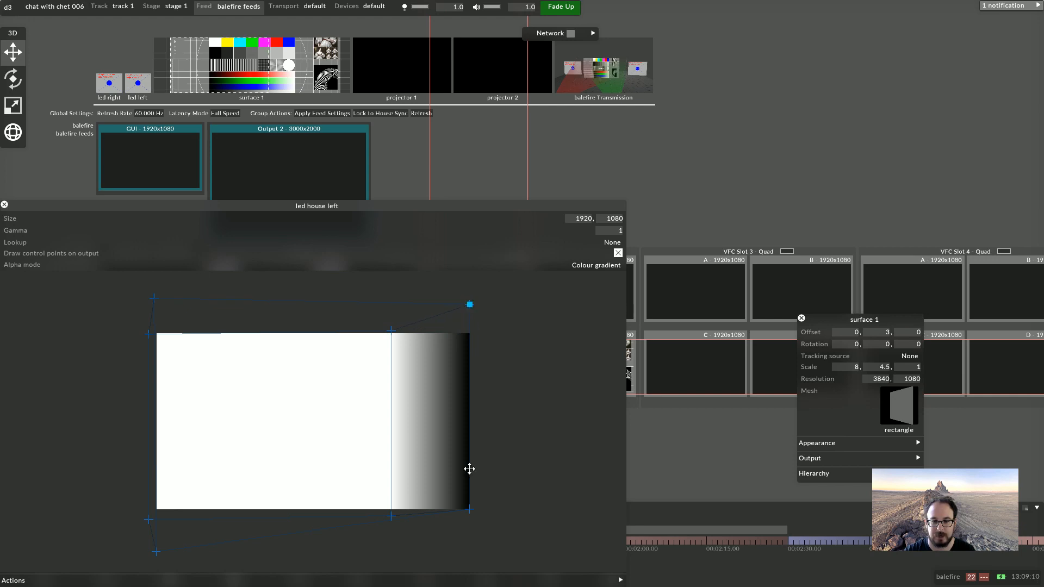
pyautogui.click(470, 510)
pyautogui.moveTo(472, 521); pyautogui.dragTo(471, 544)
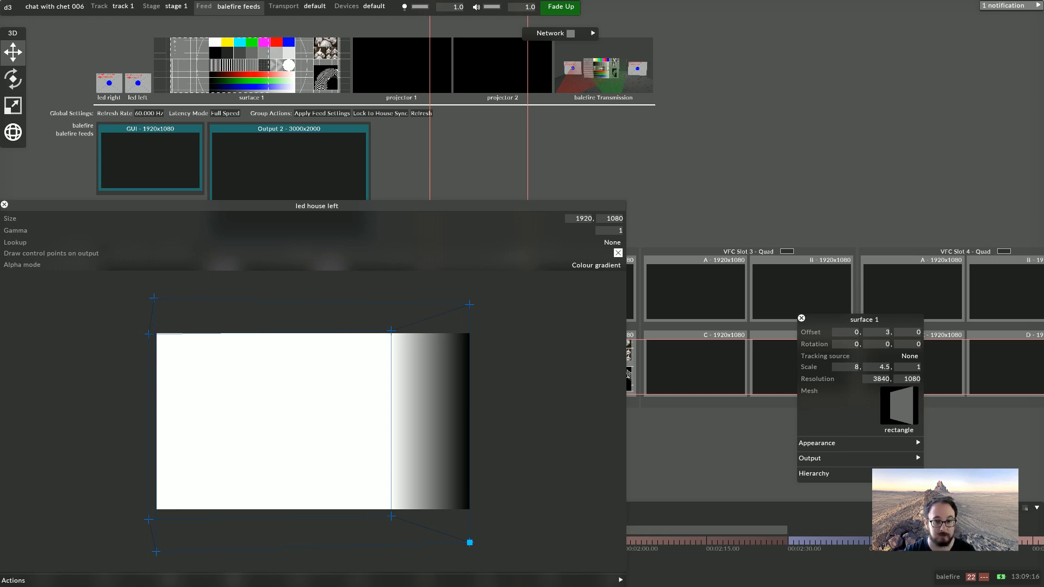
pyautogui.moveTo(384, 381); pyautogui.dragTo(452, 508)
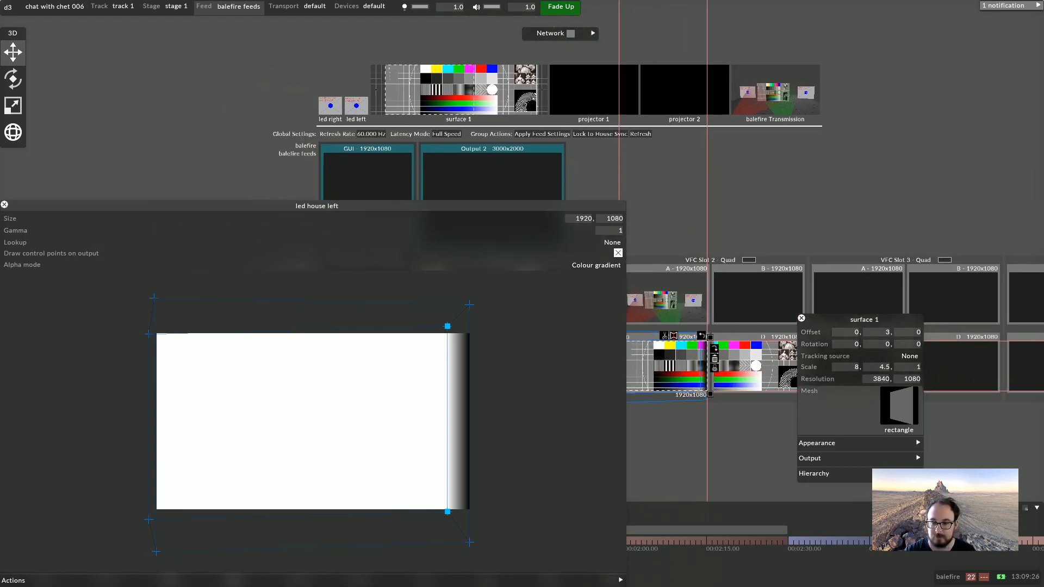
# Widen the right-edge fade by moving its inner edge left, extend the outer corners, and close the mask editor
pyautogui.moveTo(668, 413); pyautogui.dragTo(717, 415)
pyautogui.scroll(3, 732, 352)
pyautogui.scroll(3, 733, 352)
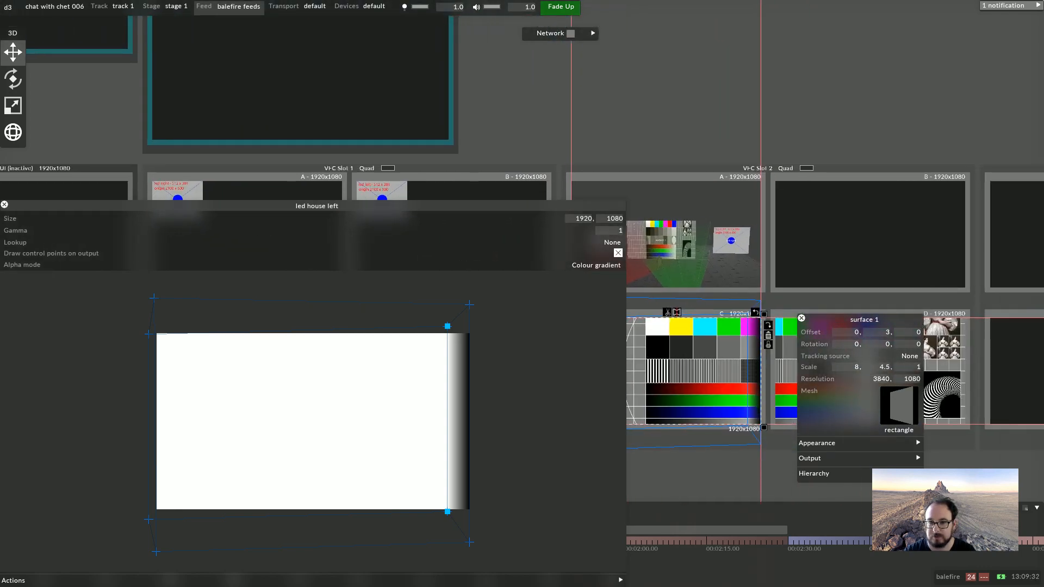
pyautogui.moveTo(447, 326); pyautogui.dragTo(402, 326)
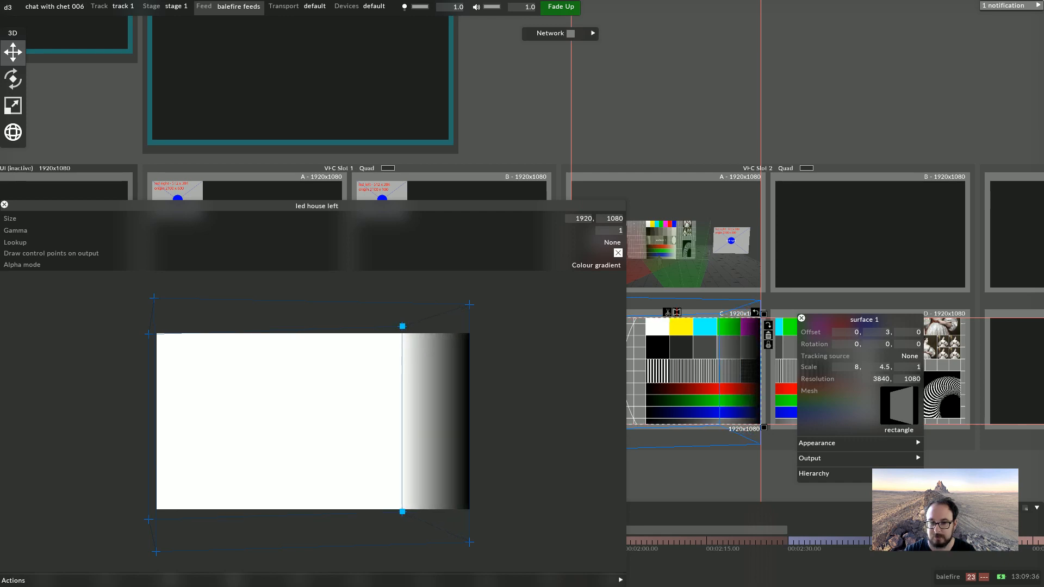
pyautogui.moveTo(459, 295); pyautogui.dragTo(484, 542)
pyautogui.press('capslock')
pyautogui.press('capslock')
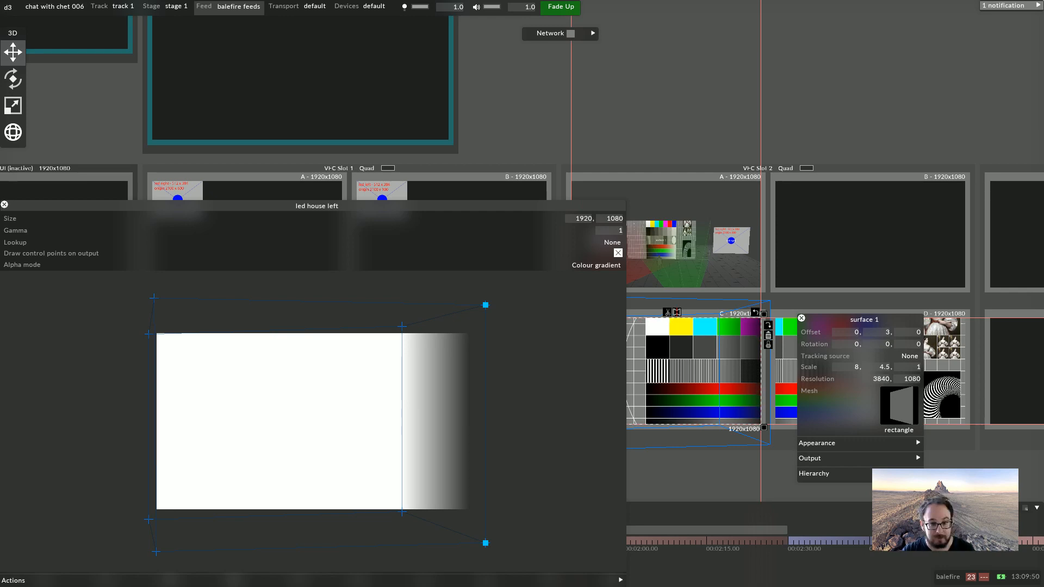
pyautogui.click(4, 205)
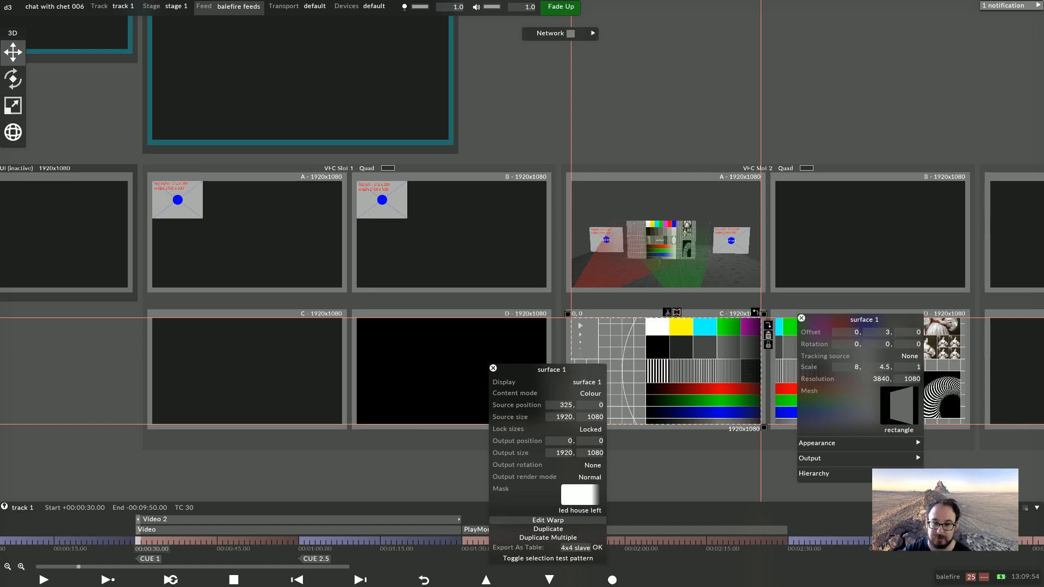
# Open the feed region's warp, add a 4point deformation layer and pull in the right-hand corners
pyautogui.click(547, 520)
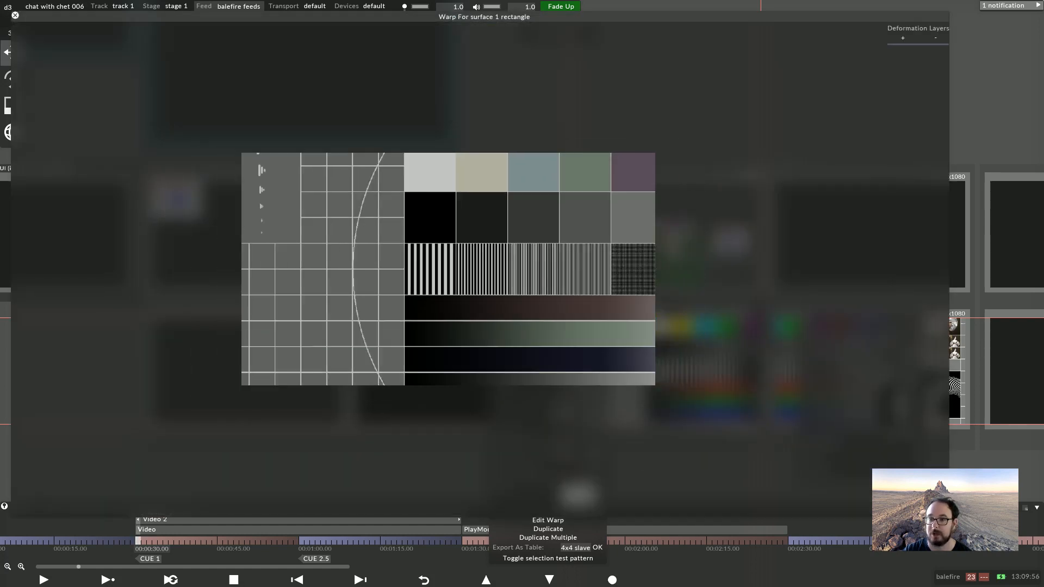
pyautogui.click(903, 37)
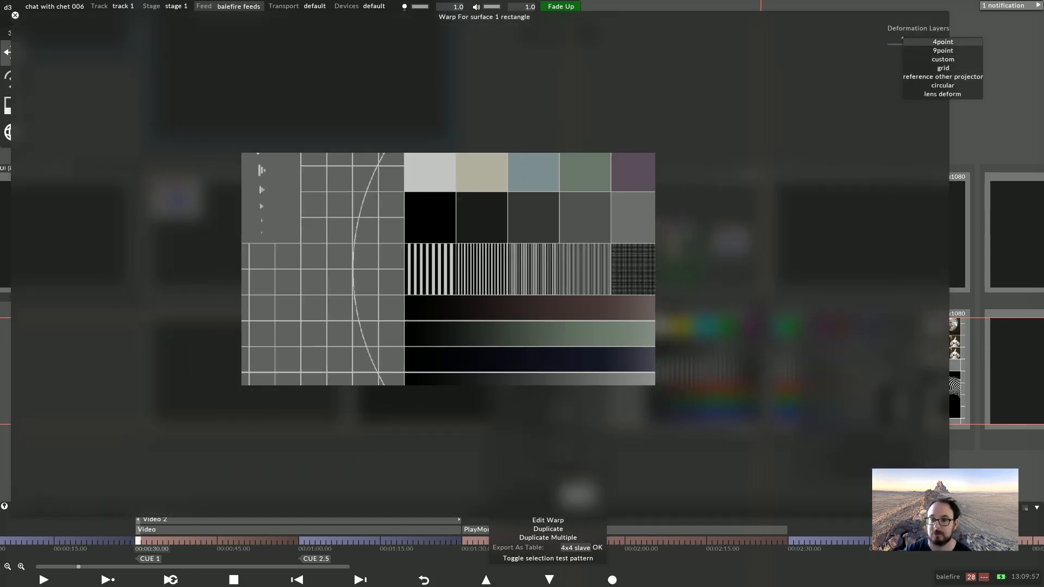
pyautogui.click(943, 42)
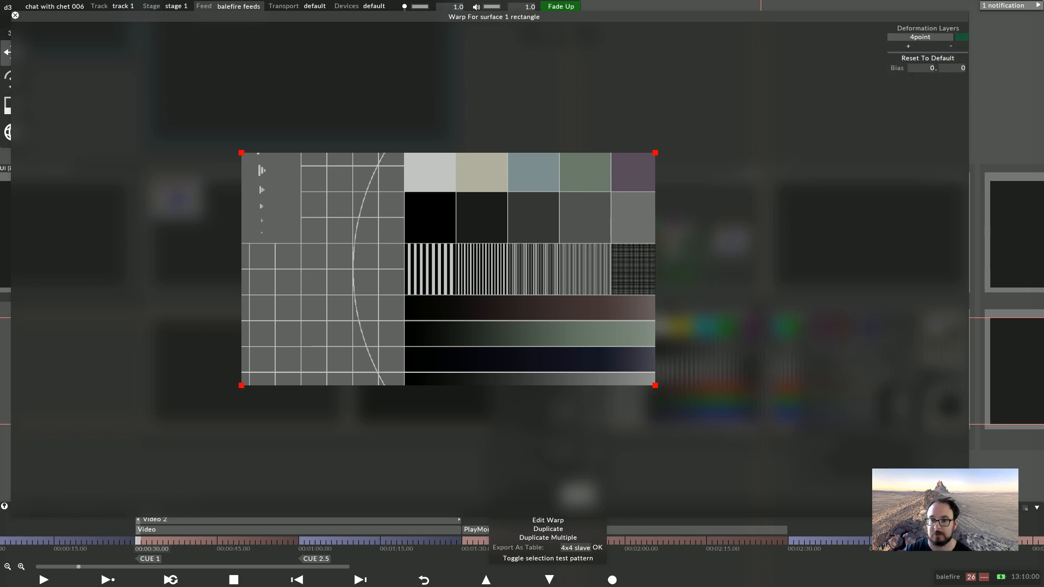
pyautogui.moveTo(655, 153); pyautogui.dragTo(633, 168)
pyautogui.moveTo(543, 17); pyautogui.dragTo(533, 89)
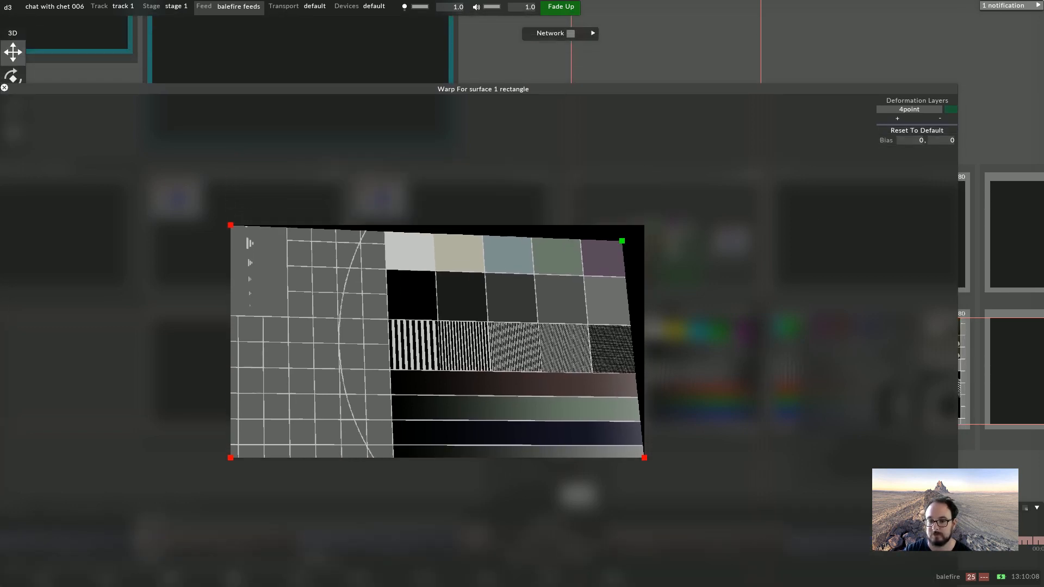
pyautogui.moveTo(644, 458); pyautogui.dragTo(591, 445)
# Add a custom deformation layer and set its grid width and height to 2
pyautogui.click(897, 119)
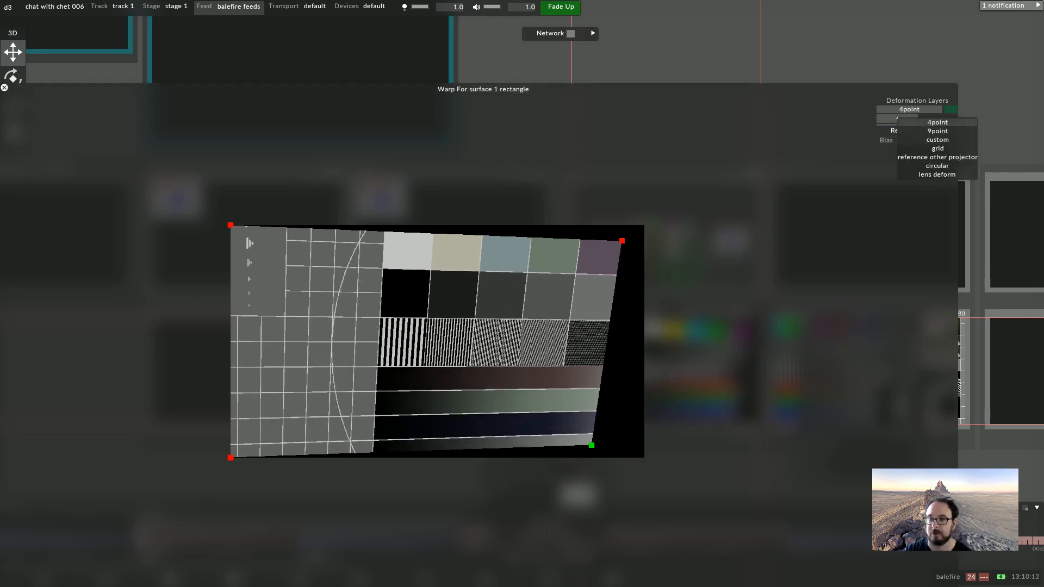
pyautogui.click(937, 140)
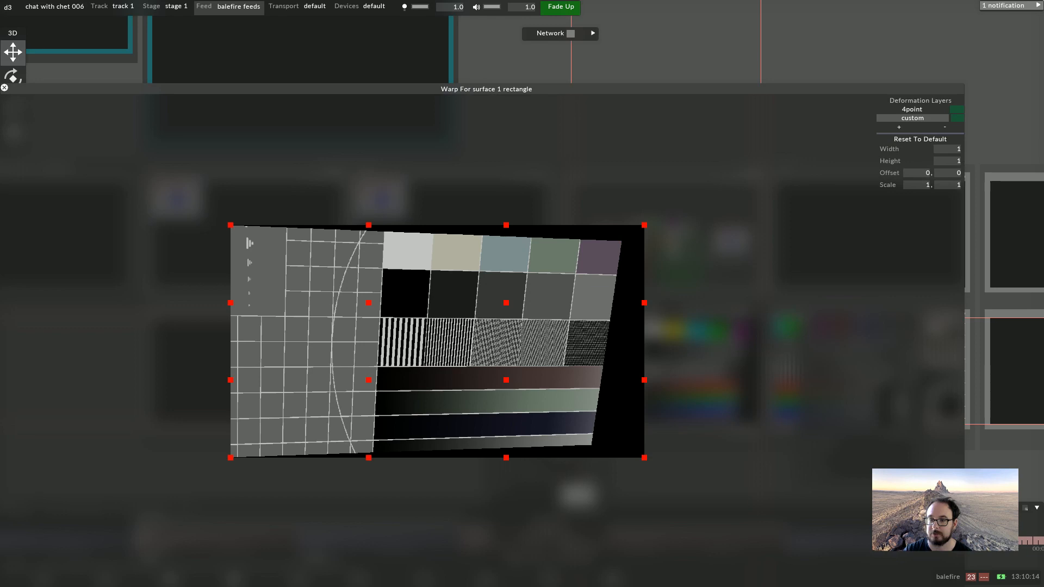
pyautogui.click(942, 146)
pyautogui.write('2')
pyautogui.press('Return')
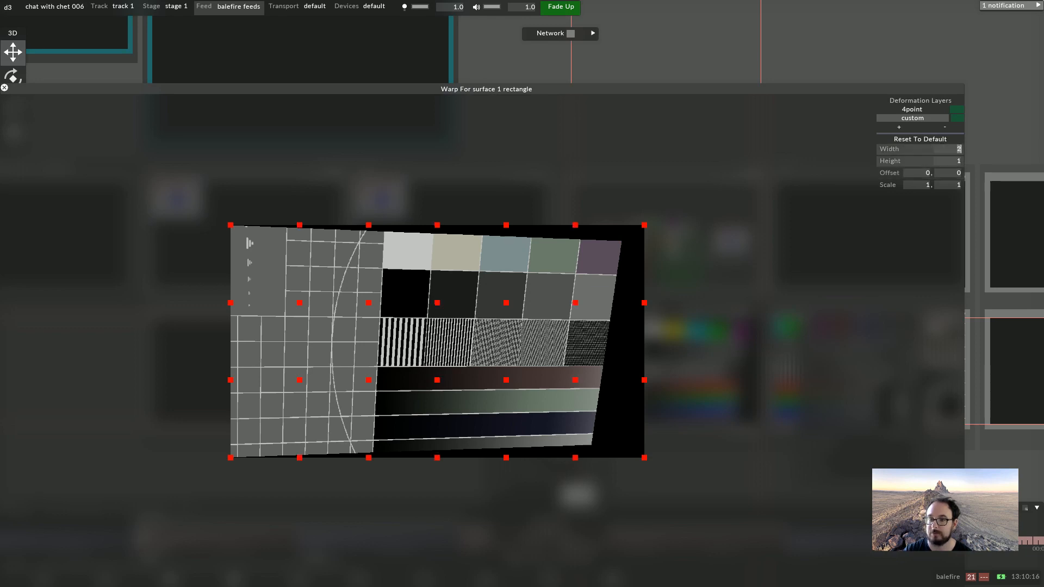
pyautogui.click(946, 161)
pyautogui.write('2')
pyautogui.press('Return')
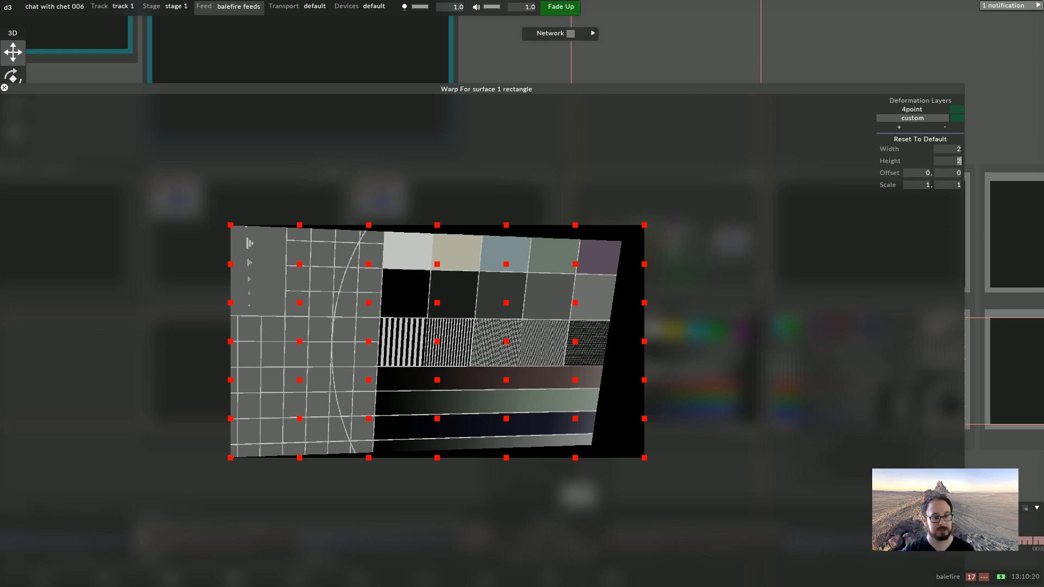
# Set the custom deformation layer's scale to 0.52, 0.42
pyautogui.click(921, 186)
pyautogui.scroll(-11, 921, 186)
pyautogui.scroll(-20, 921, 186)
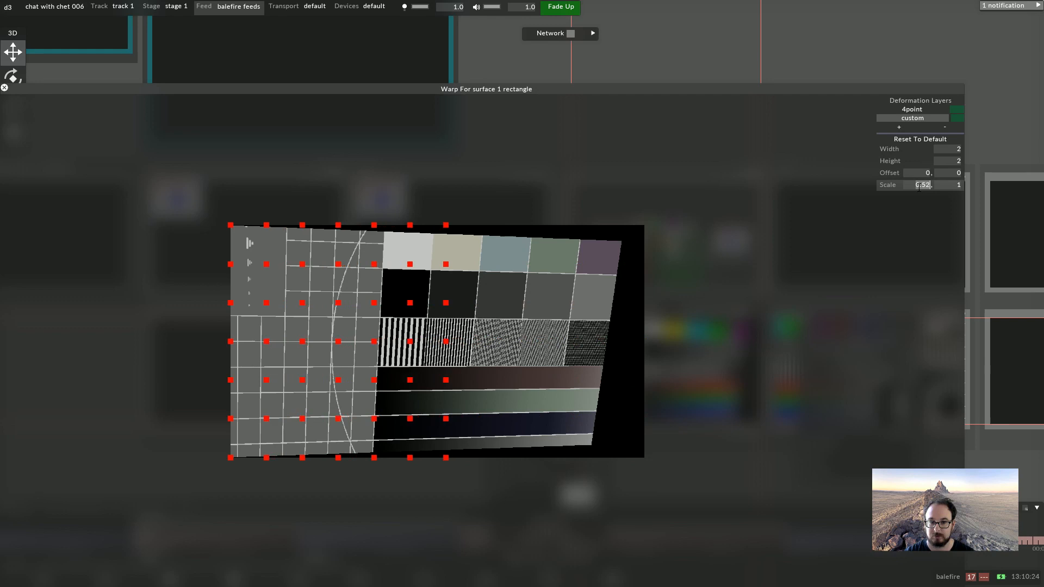
pyautogui.click(955, 185)
pyautogui.scroll(-20, 955, 185)
pyautogui.scroll(-20, 955, 185)
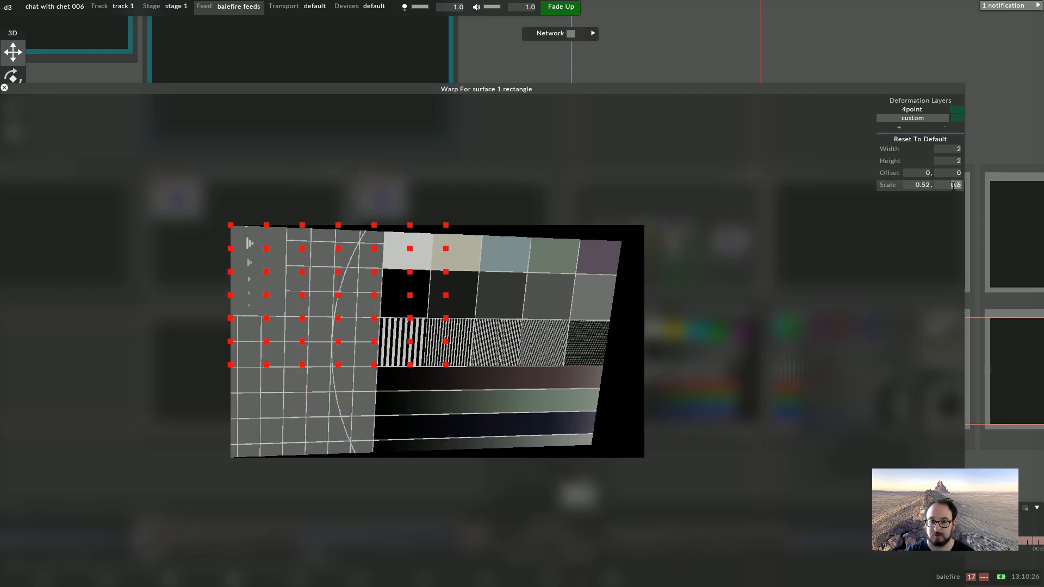
# Set the custom layer's offset to 0.2, 0.25, then close the warp editor and region properties
pyautogui.click(922, 173)
pyautogui.scroll(14, 924, 173)
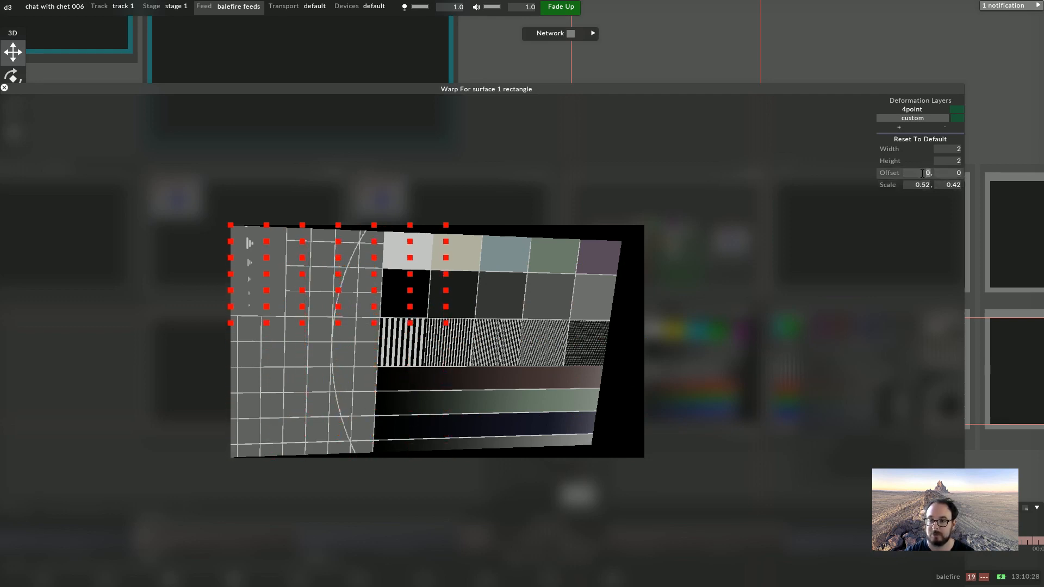
pyautogui.scroll(10, 927, 173)
pyautogui.click(942, 173)
pyautogui.scroll(18, 942, 174)
pyautogui.scroll(7, 942, 174)
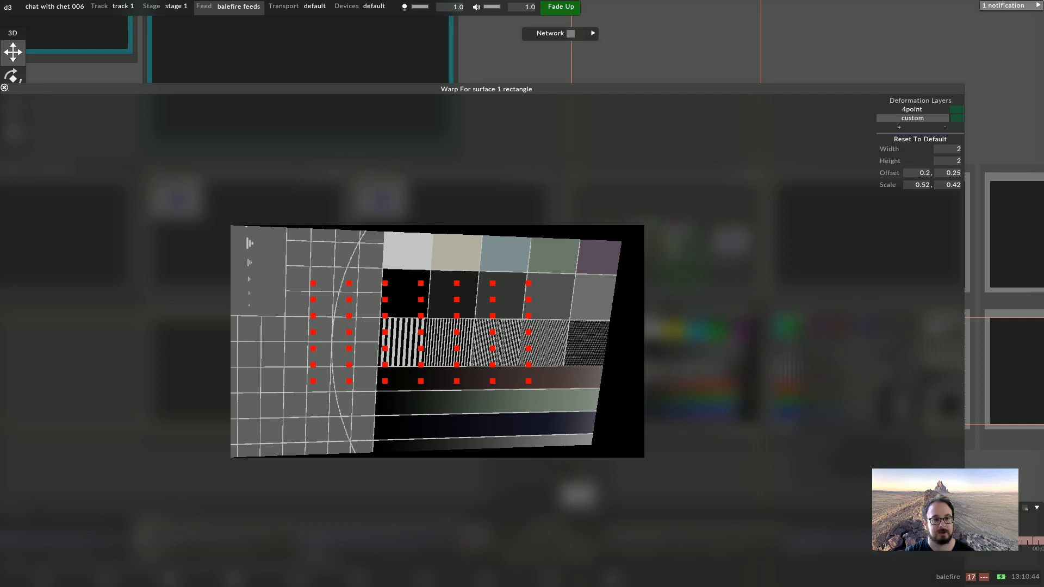
pyautogui.click(5, 87)
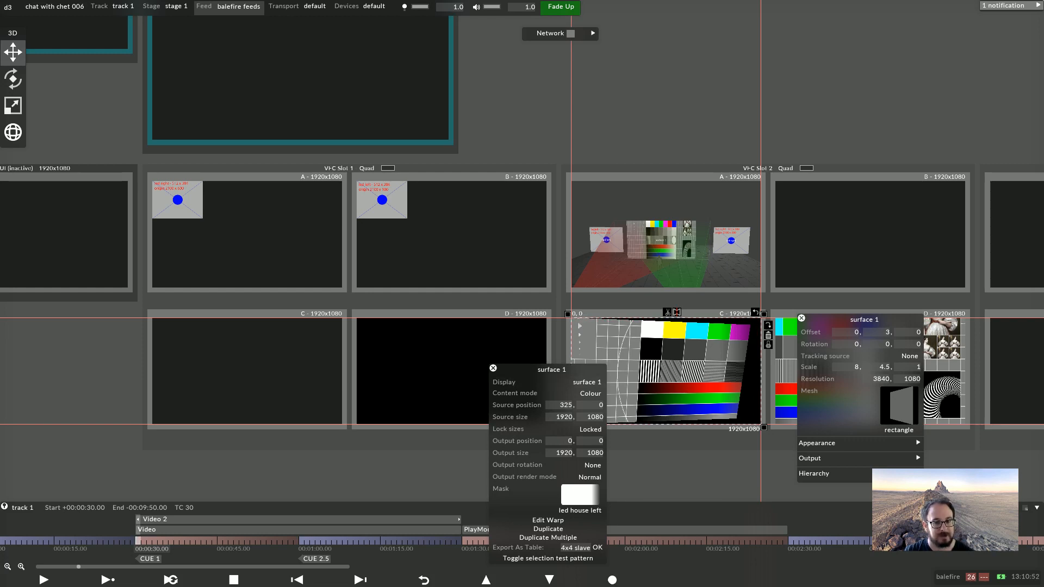
pyautogui.click(494, 368)
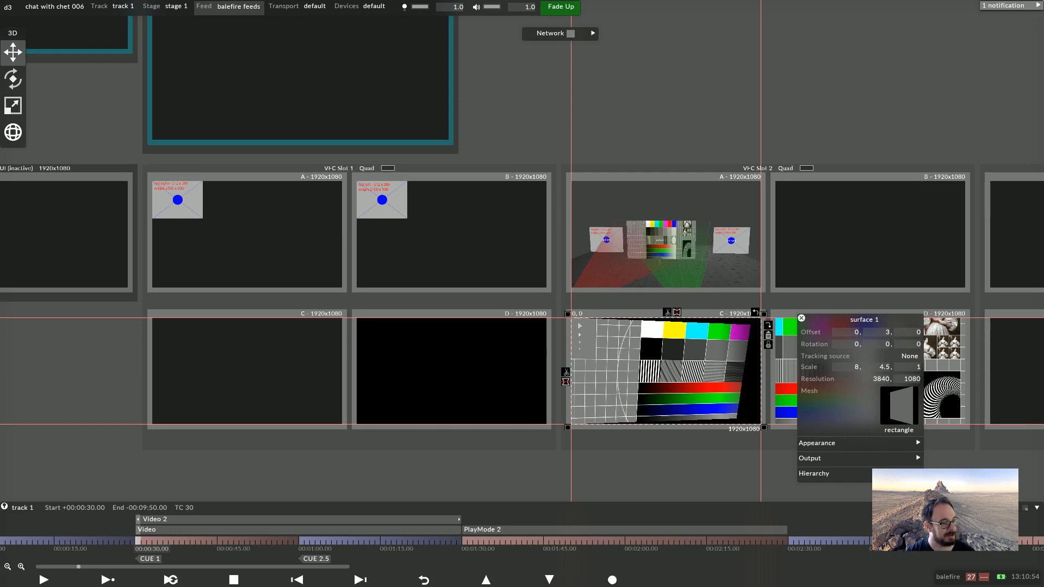
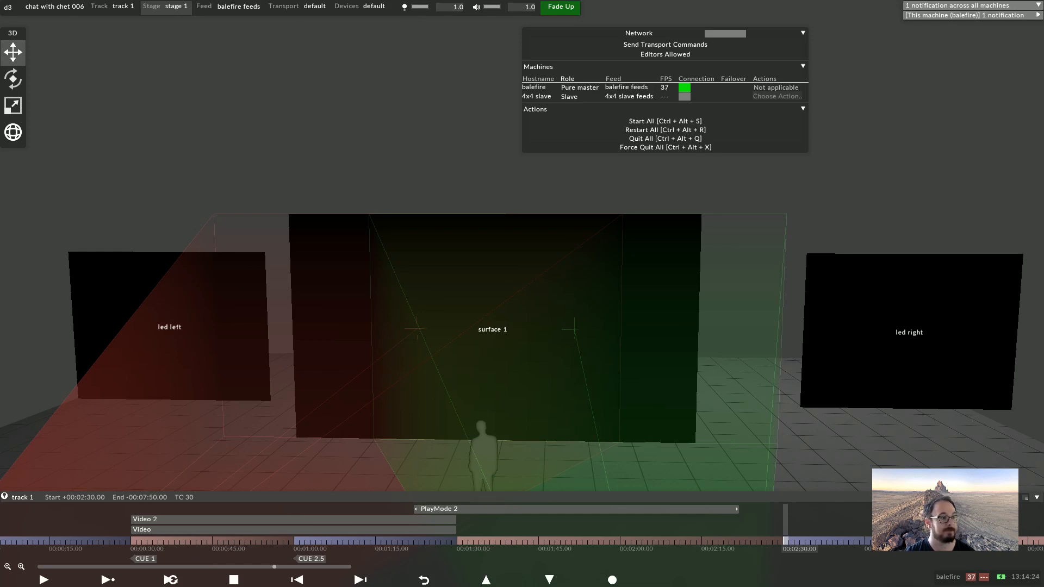
# Set surface 1's horizontal resolution to 1920 and close its properties
pyautogui.press('1')
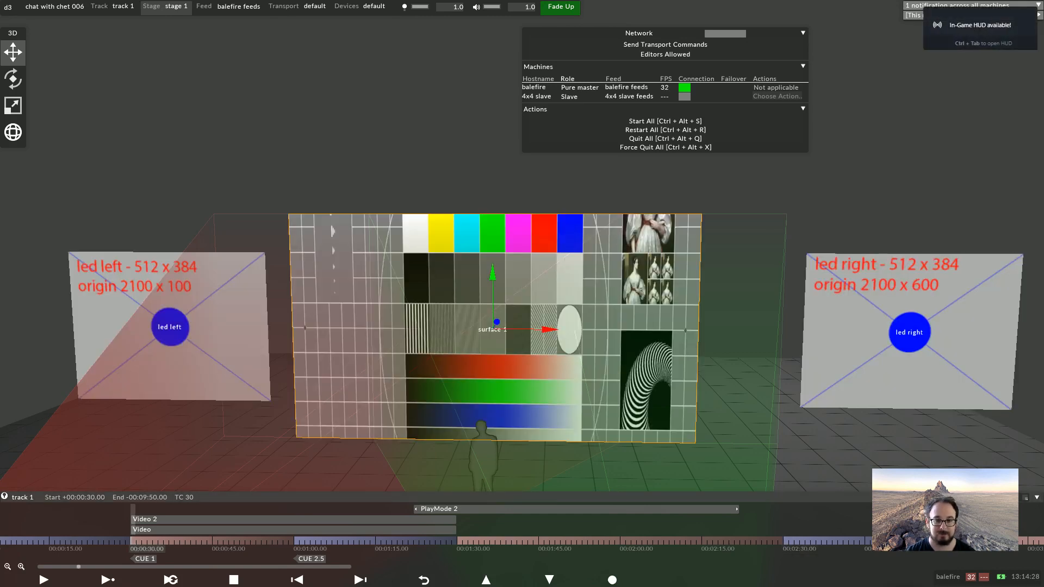
pyautogui.rightClick(453, 374)
pyautogui.click(472, 433)
pyautogui.write('1920')
pyautogui.press('Return')
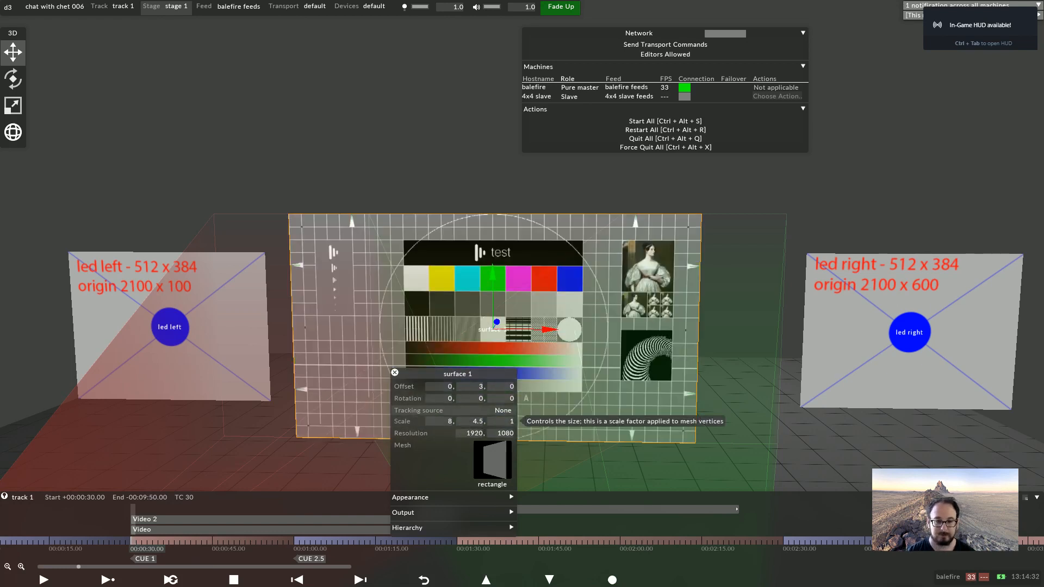
pyautogui.click(395, 373)
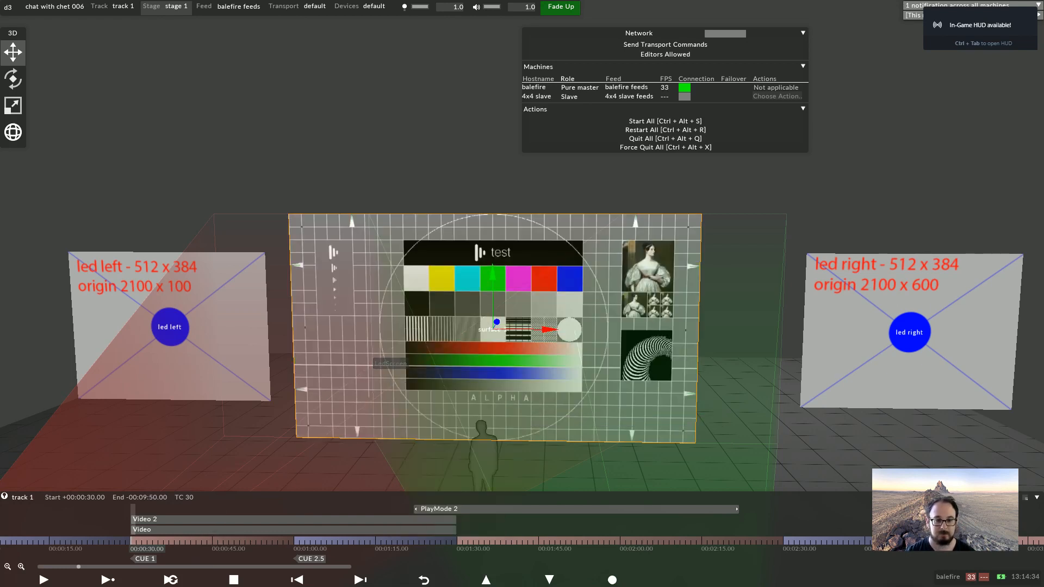
# Move the Video 2 layer down below the Video layer
pyautogui.click(163, 519)
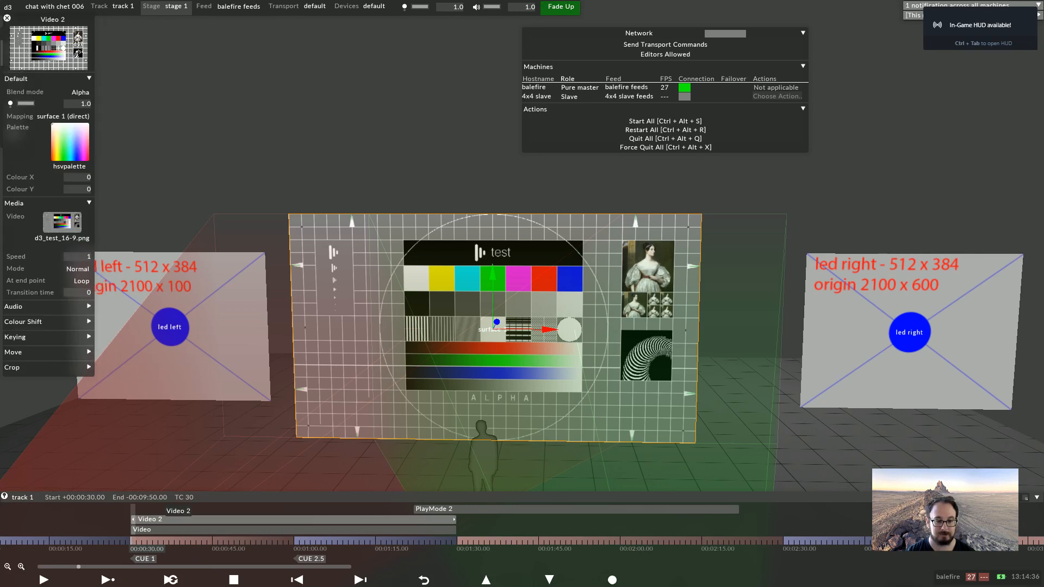
pyautogui.rightClick(163, 519)
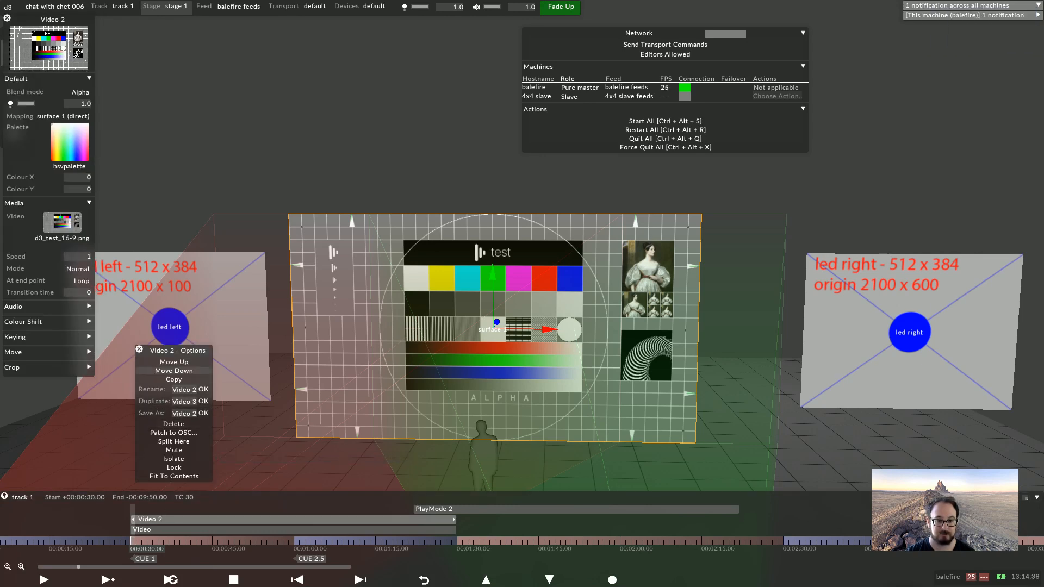
pyautogui.click(173, 370)
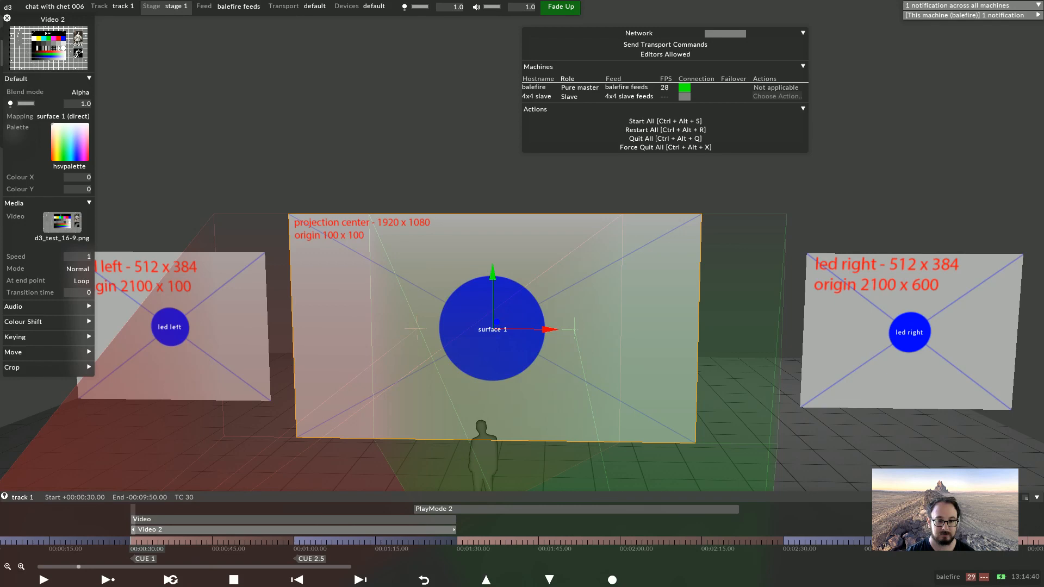
# Move the Video 2 layer up and down repeatedly in the layer stack
pyautogui.rightClick(163, 529)
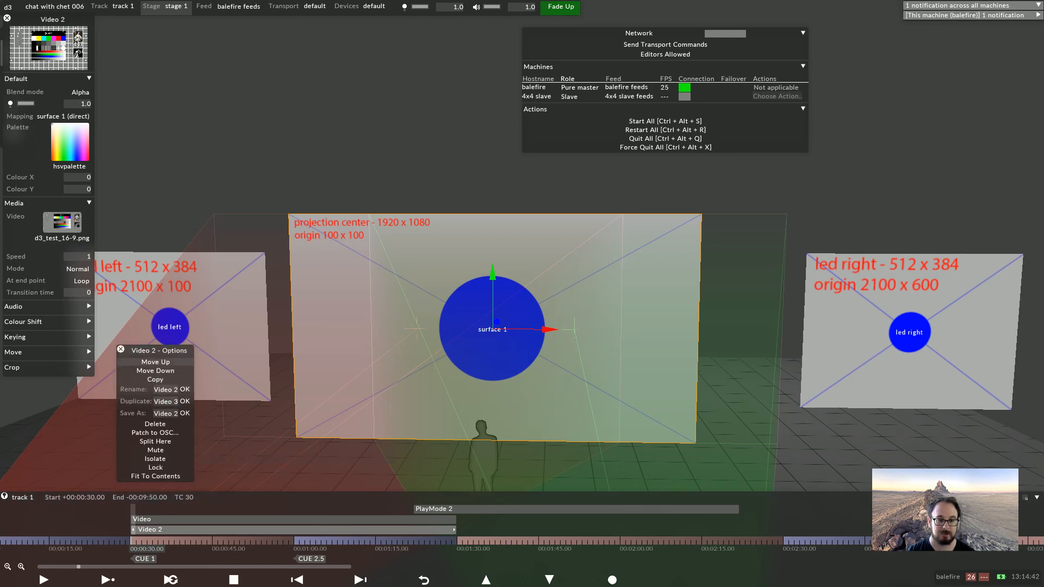
pyautogui.click(163, 363)
pyautogui.hotkey('alt', 'Up')
pyautogui.hotkey('alt', 'Down')
pyautogui.hotkey('alt', 'Up')
pyautogui.hotkey('alt', 'Down')
pyautogui.hotkey('alt', 'Down')
pyautogui.hotkey('alt', 'Up')
pyautogui.hotkey('alt', 'Down')
pyautogui.hotkey('alt', 'Up')
pyautogui.hotkey('alt', 'Up')
pyautogui.hotkey('alt', 'Down')
pyautogui.hotkey('alt', 'Down')
pyautogui.hotkey('alt', 'Up')
pyautogui.hotkey('alt', 'Up')
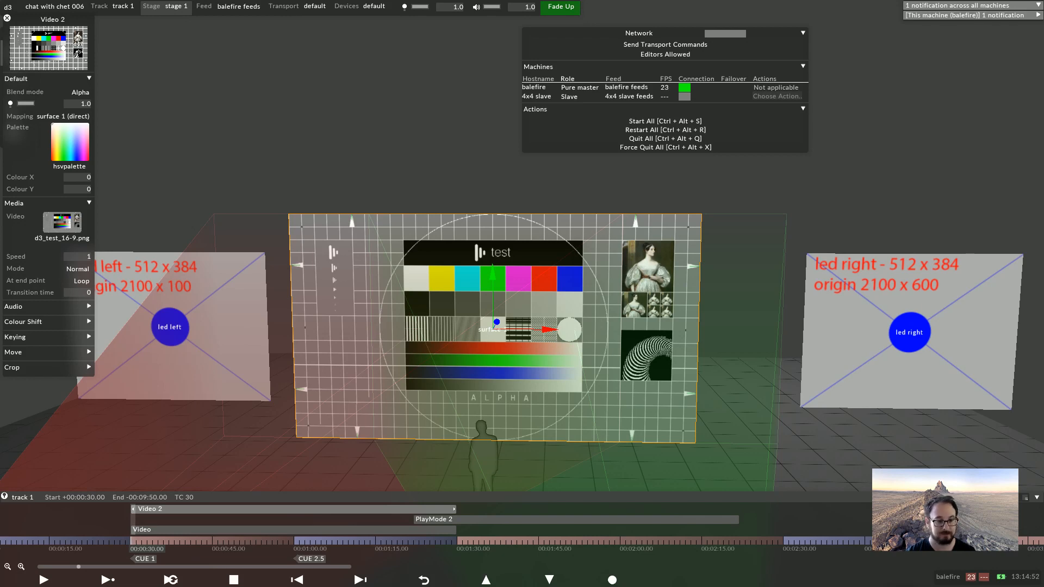
pyautogui.hotkey('alt', 'Down')
pyautogui.hotkey('alt', 'Down')
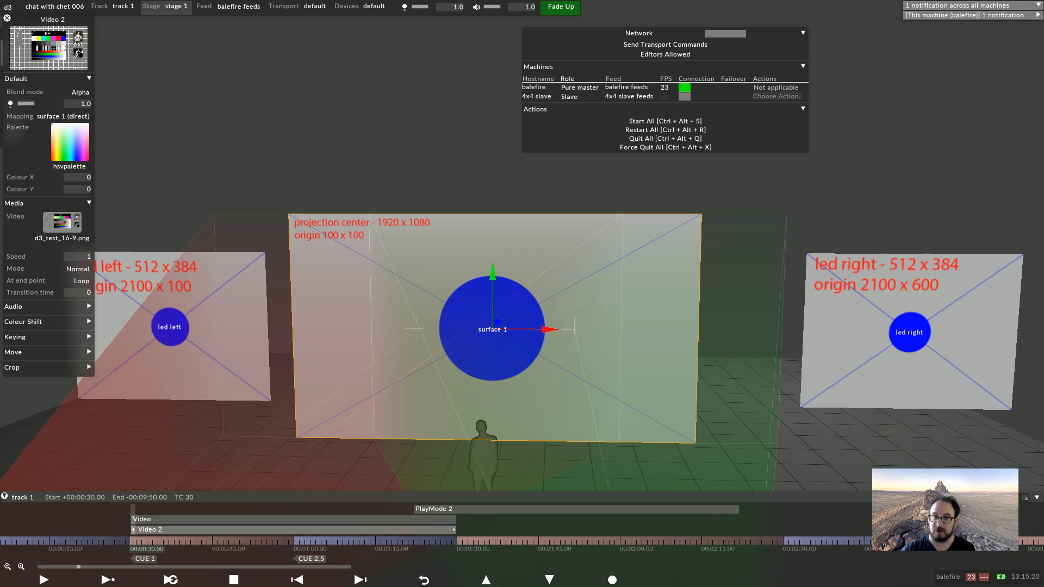
# Create a new track named track 2
pyautogui.click(115, 6)
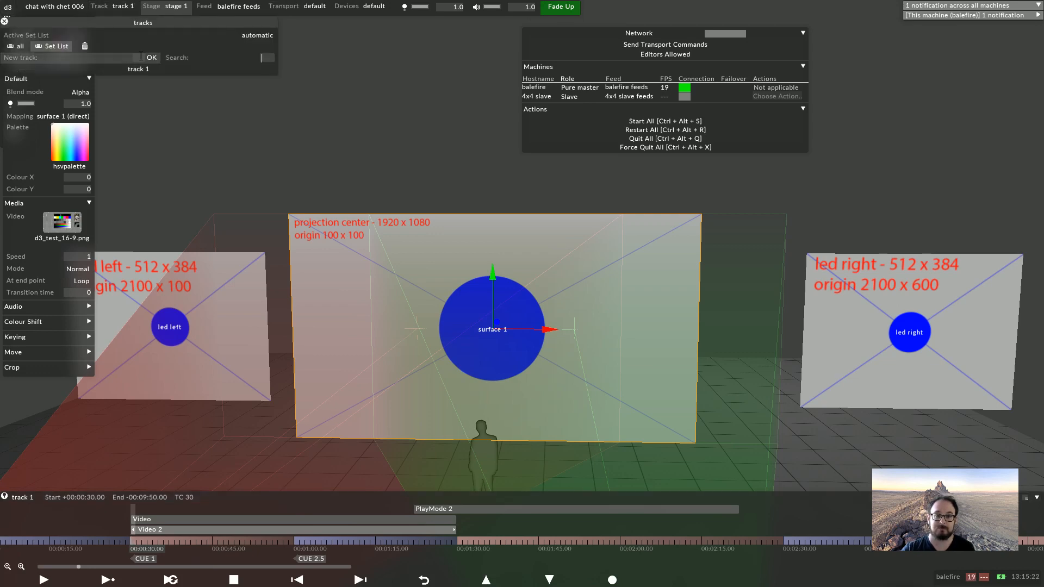
pyautogui.write('tr')
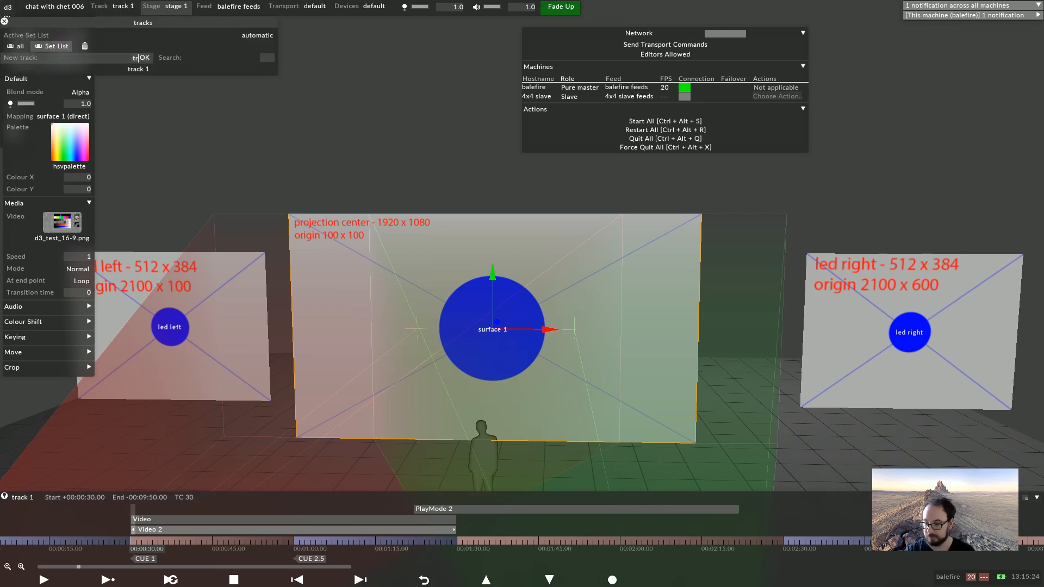
pyautogui.write('ack 2')
pyautogui.press('Return')
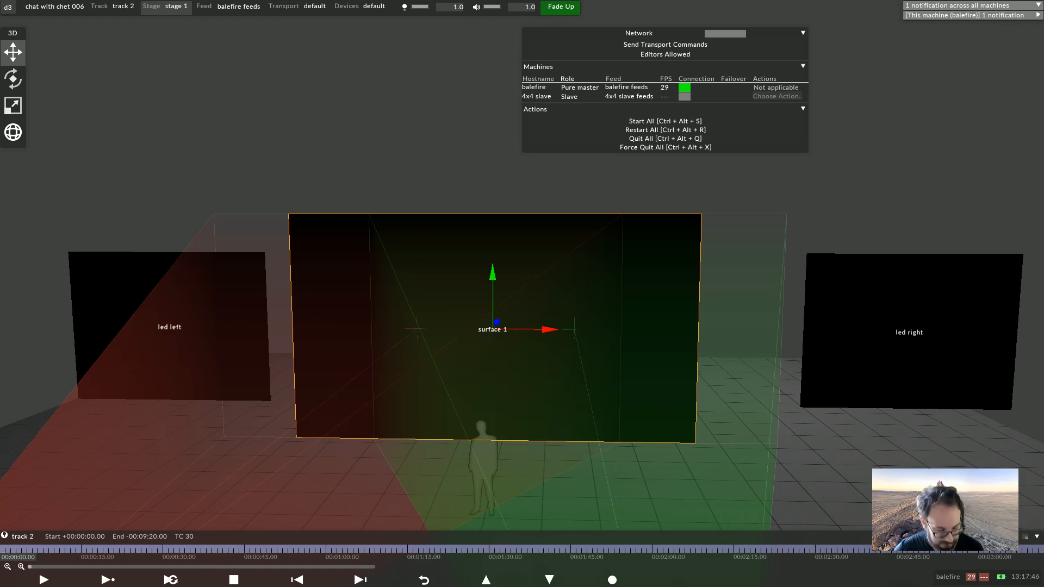
# Copy 001 myfile_v1_proxy1 from the 002_content_management folder into the project's VideoFile folder
pyautogui.hotkey('alt', 'Tab')
pyautogui.hotkey('alt', 'Tab')
pyautogui.hotkey('alt', 'Tab')
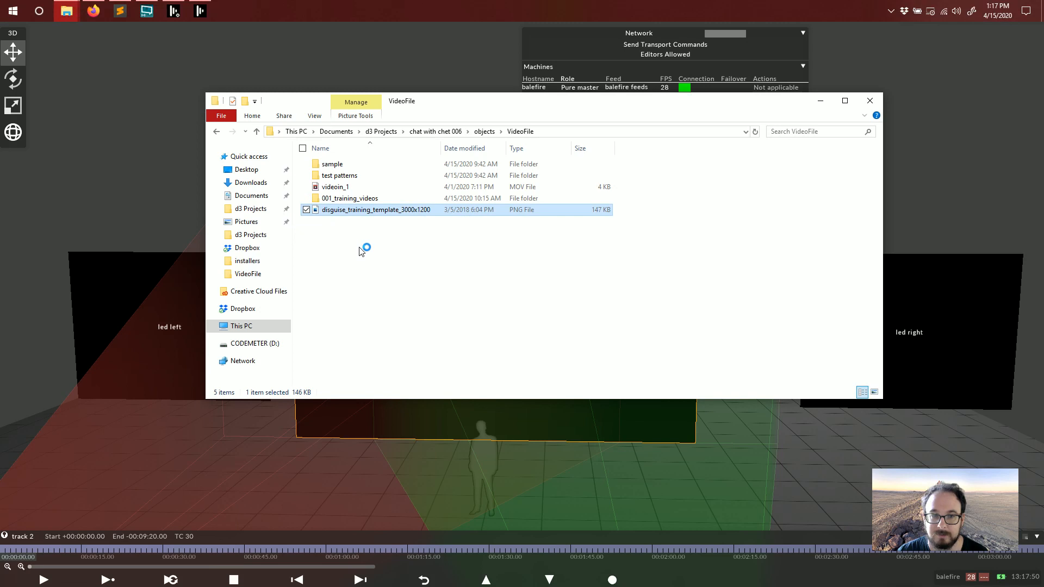
pyautogui.hotkey('alt', 'Tab')
pyautogui.hotkey('alt', 'Tab')
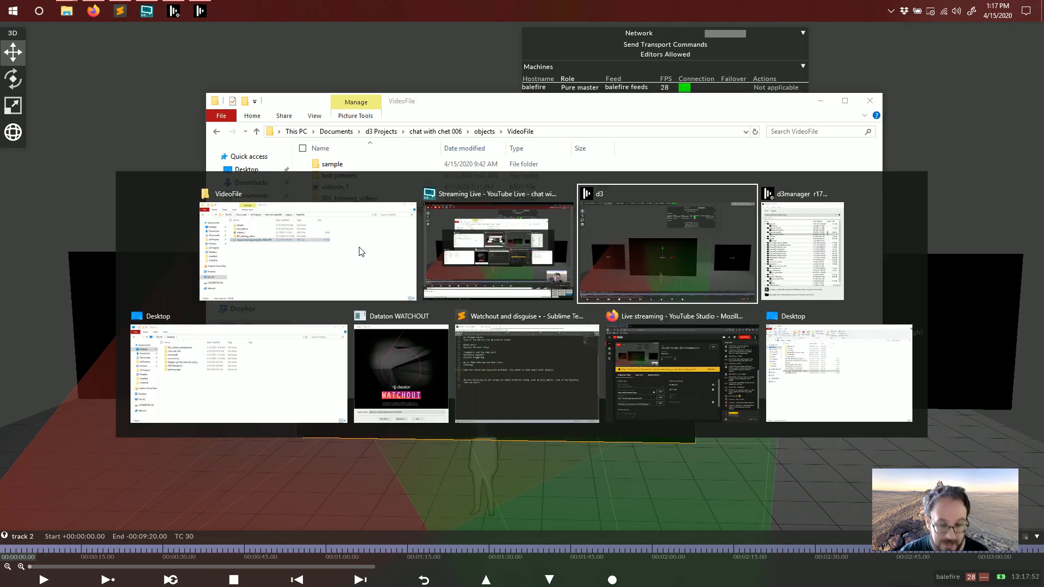
pyautogui.hotkey('alt', 'Tab')
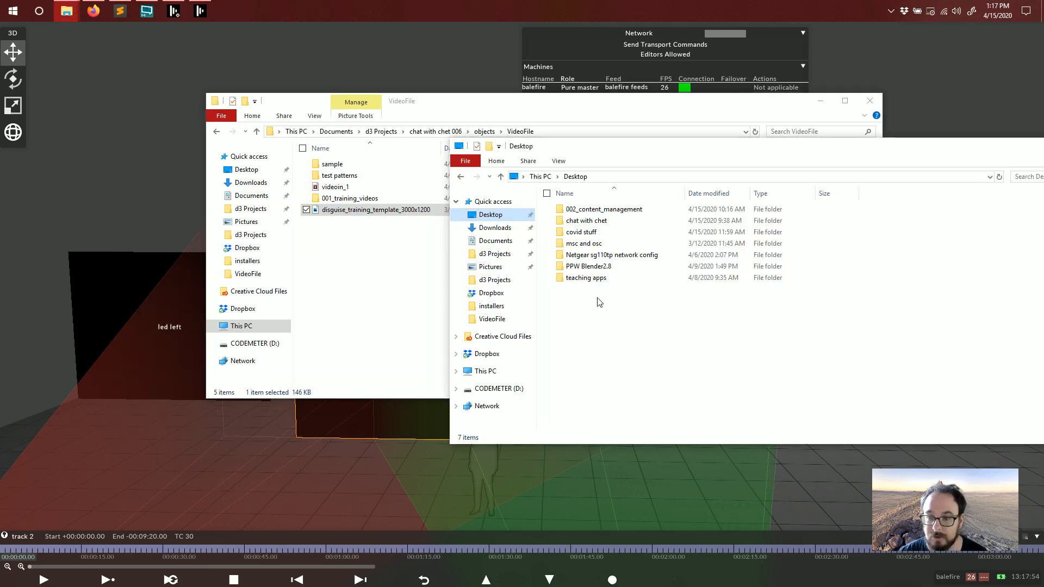
pyautogui.click(364, 263)
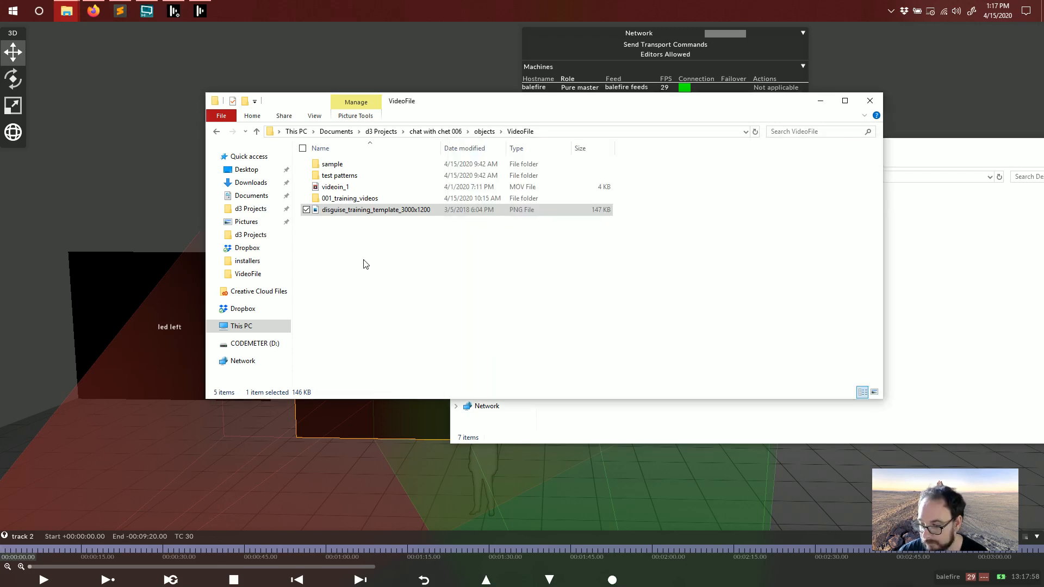
pyautogui.click(423, 256)
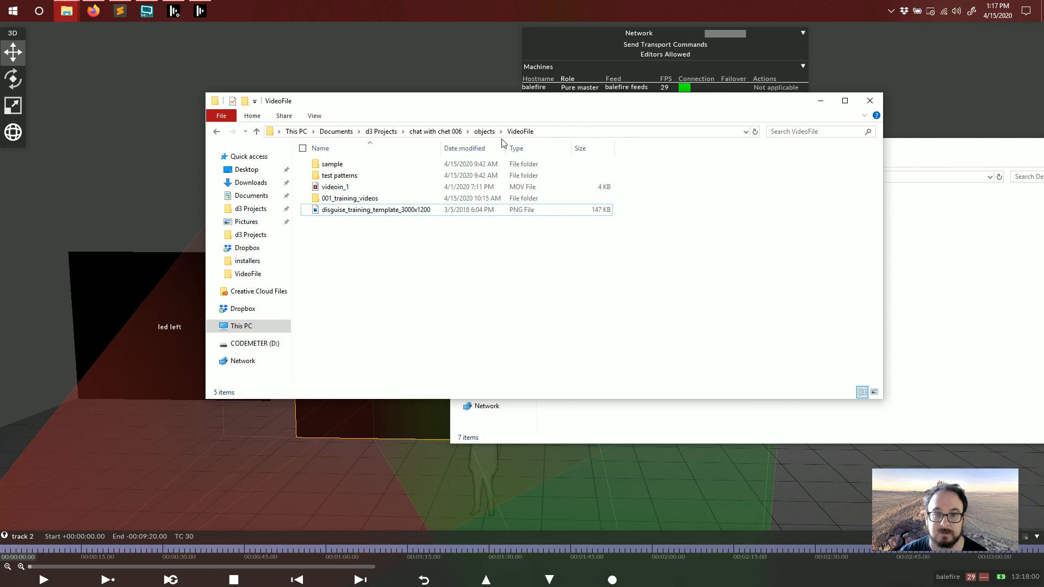
pyautogui.click(928, 322)
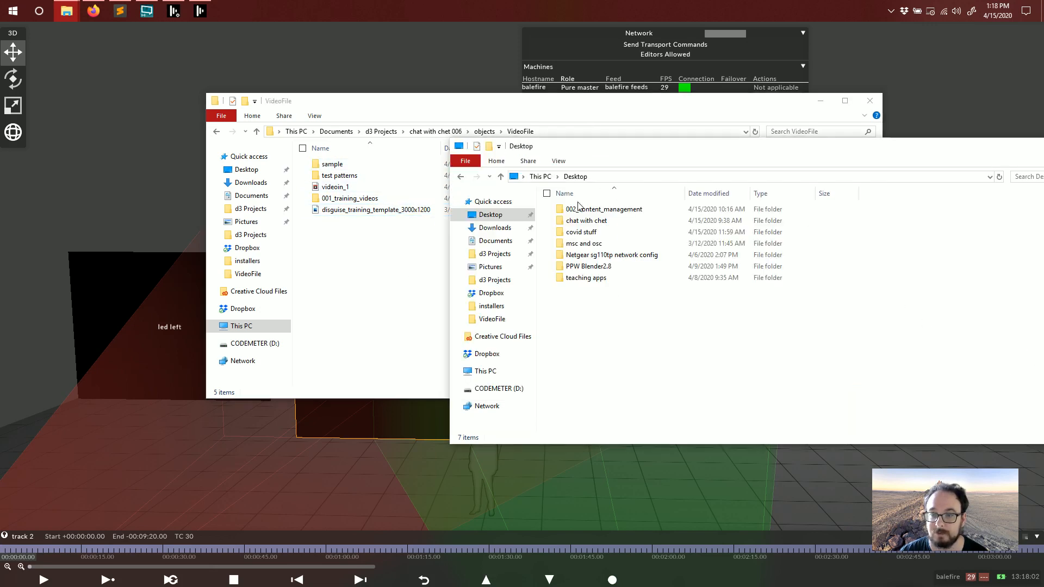
pyautogui.doubleClick(605, 210)
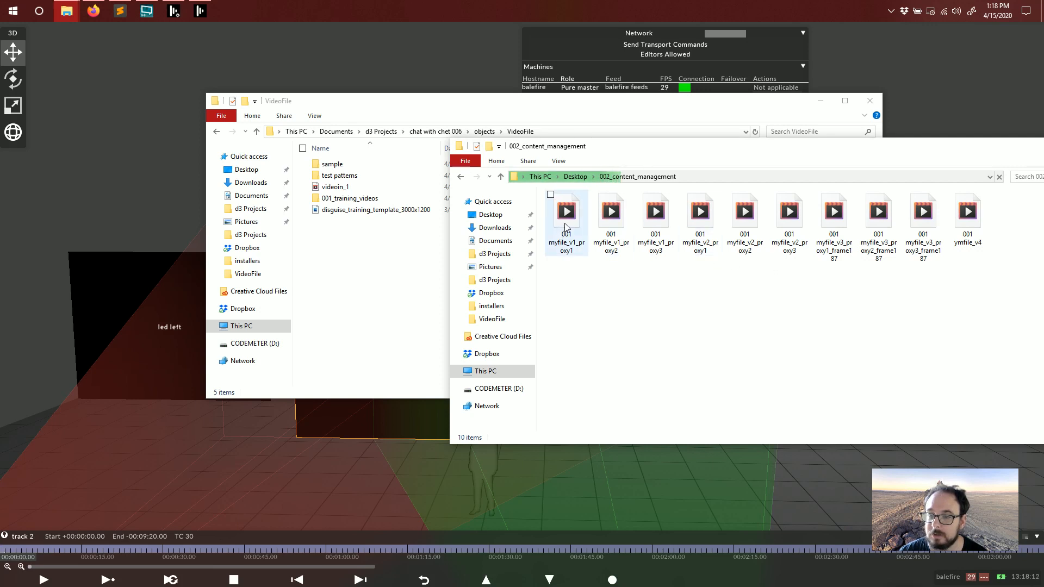
pyautogui.moveTo(569, 227); pyautogui.dragTo(379, 275)
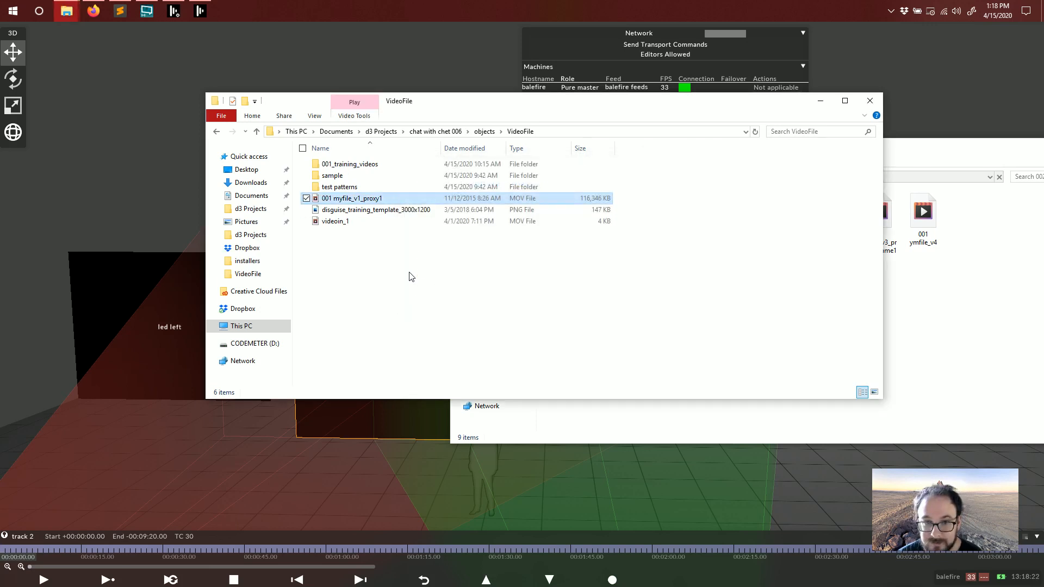
# Split track 2 into sections at 00:00:30 and 00:01:00
pyautogui.click(246, 549)
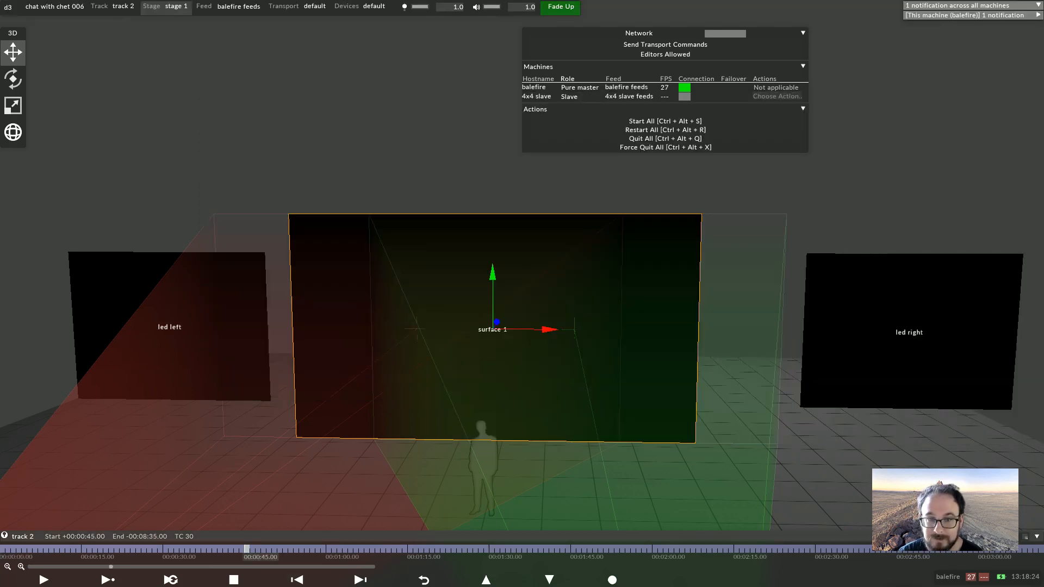
pyautogui.click(164, 549)
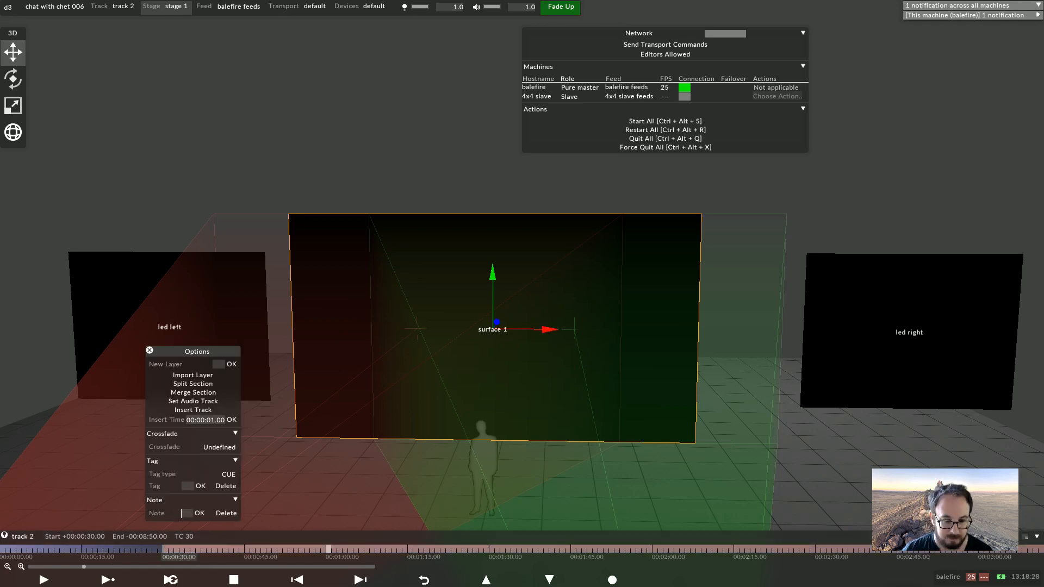
pyautogui.click(328, 549)
pyautogui.rightClick(328, 550)
pyautogui.click(255, 384)
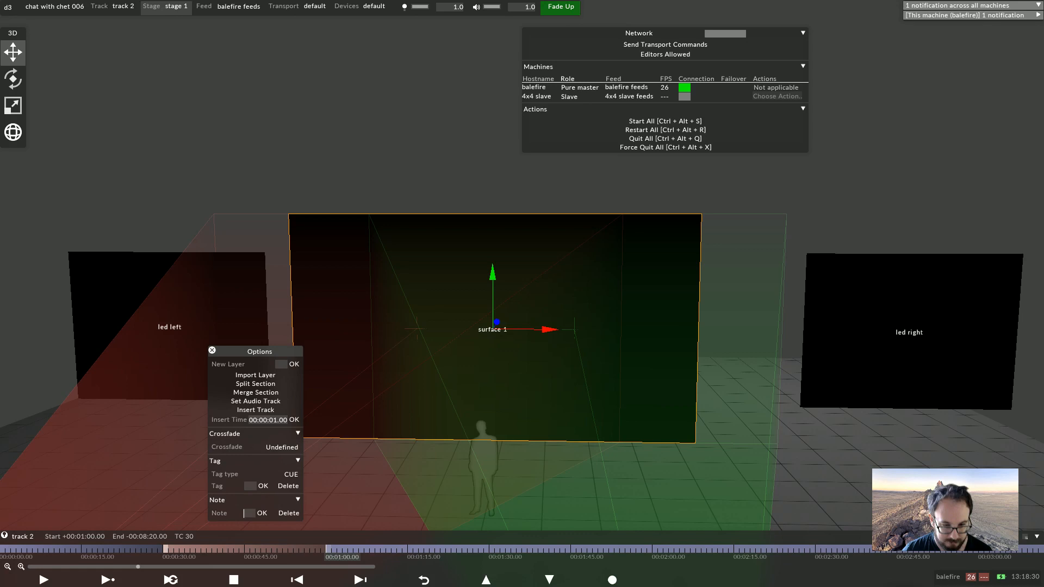
# Add a Video layer to the section starting at 00:00:30
pyautogui.click(165, 549)
pyautogui.hotkey('alt', 'l')
pyautogui.write('vi')
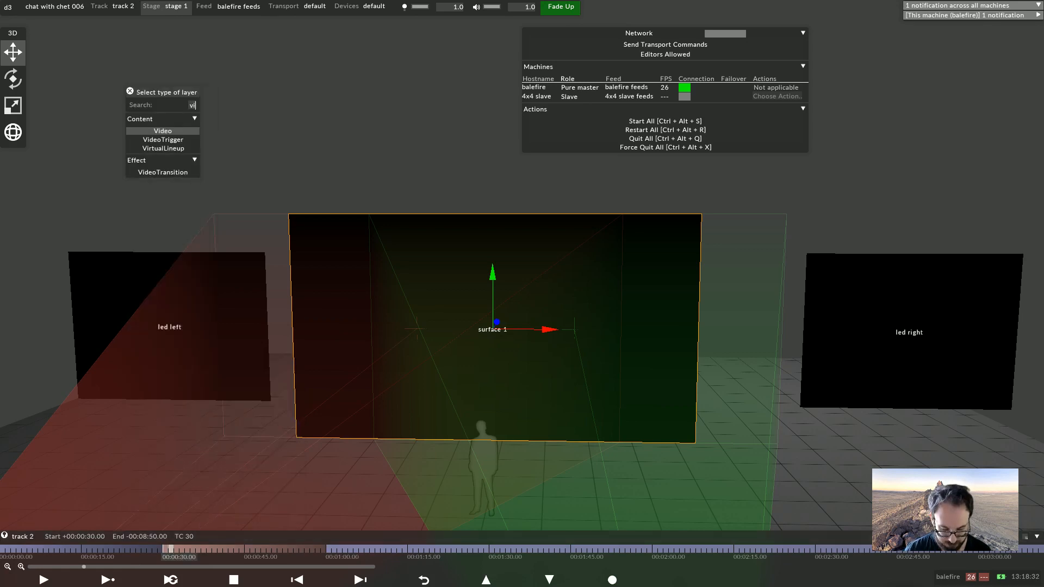
pyautogui.press('Return')
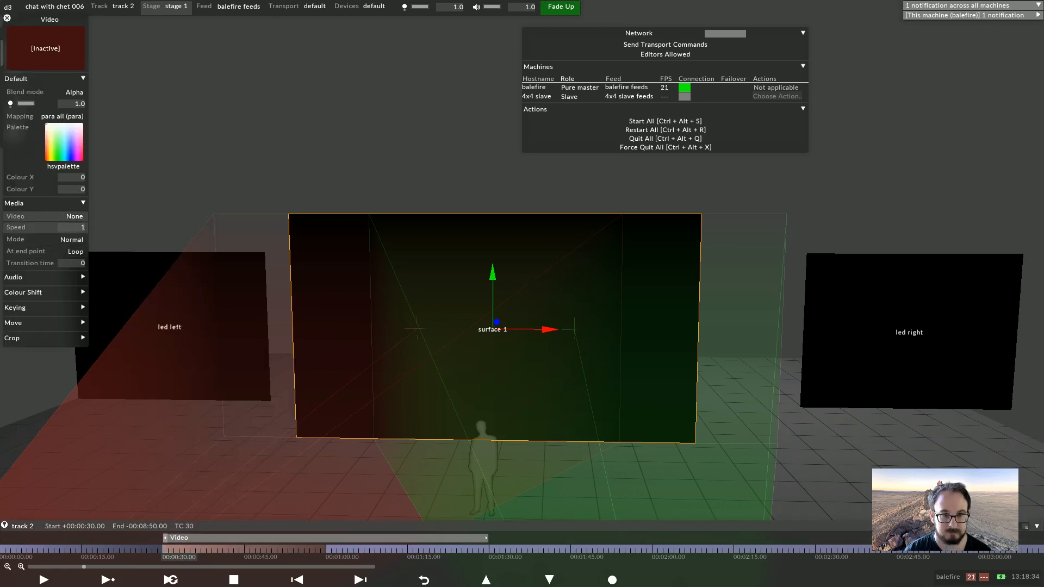
# Assign 001 myfile.mov v1 as the Video layer's media and play the track
pyautogui.click(80, 216)
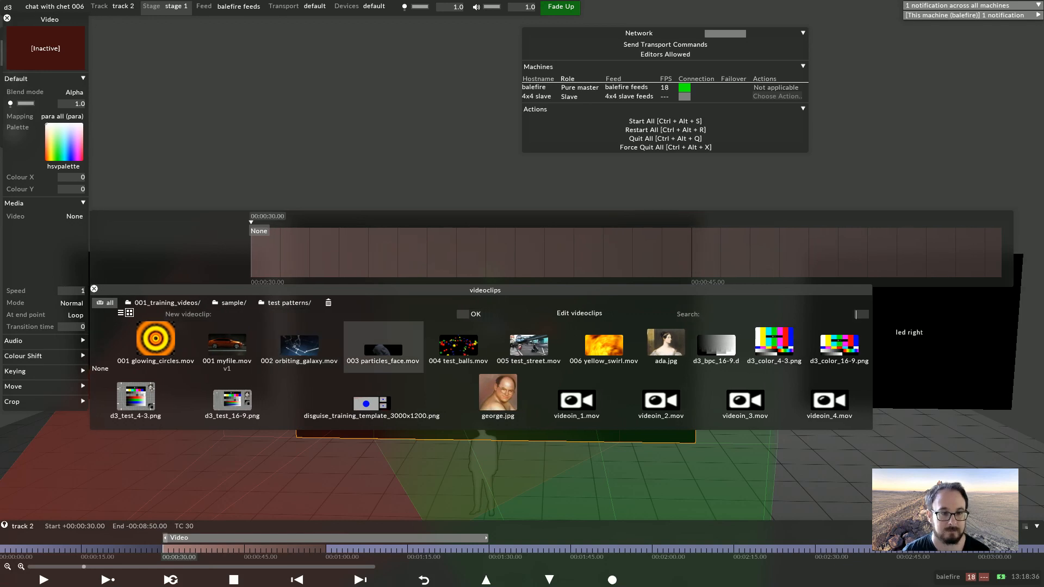
pyautogui.click(227, 345)
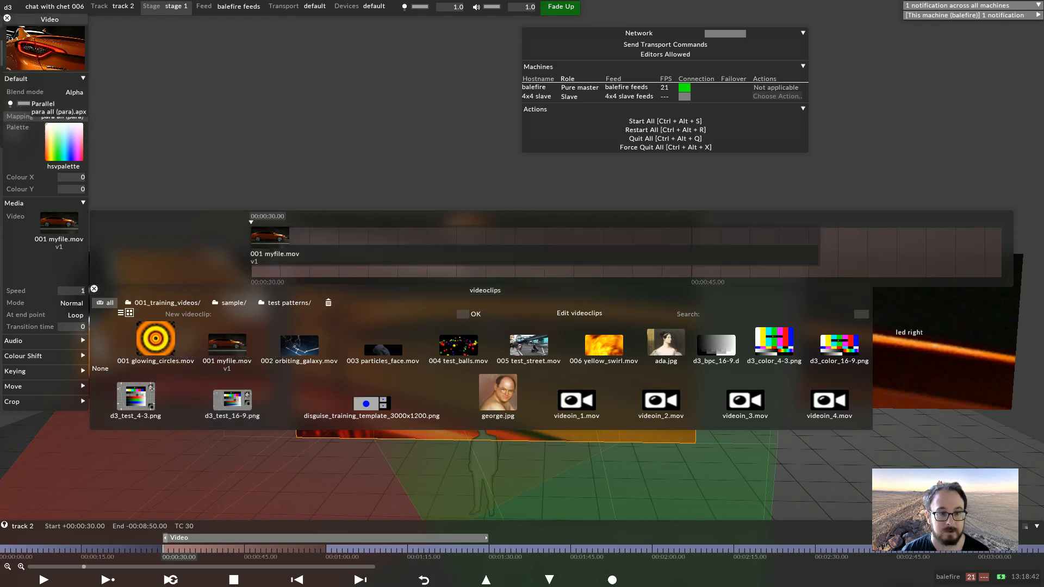
pyautogui.click(61, 116)
pyautogui.click(218, 537)
pyautogui.scroll(-3, 522, 293)
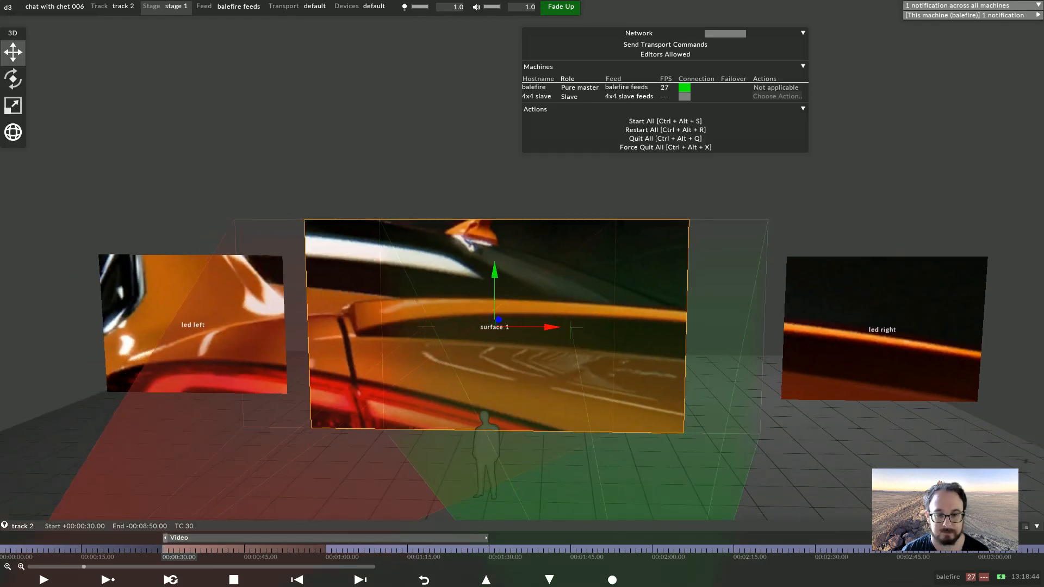
pyautogui.press('space')
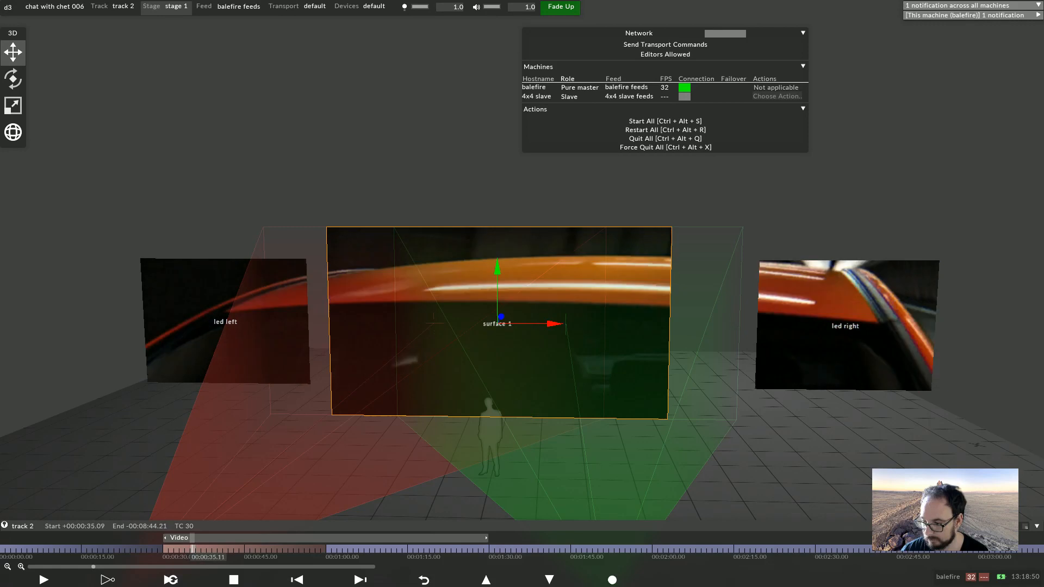
# Copy 001 myfile_v2_proxy1 from 002_content_management into the VideoFile folder, then play back the section
pyautogui.hotkey('alt', 'Tab')
pyautogui.moveTo(533, 102); pyautogui.dragTo(859, 5)
pyautogui.moveTo(753, 48); pyautogui.dragTo(755, 106)
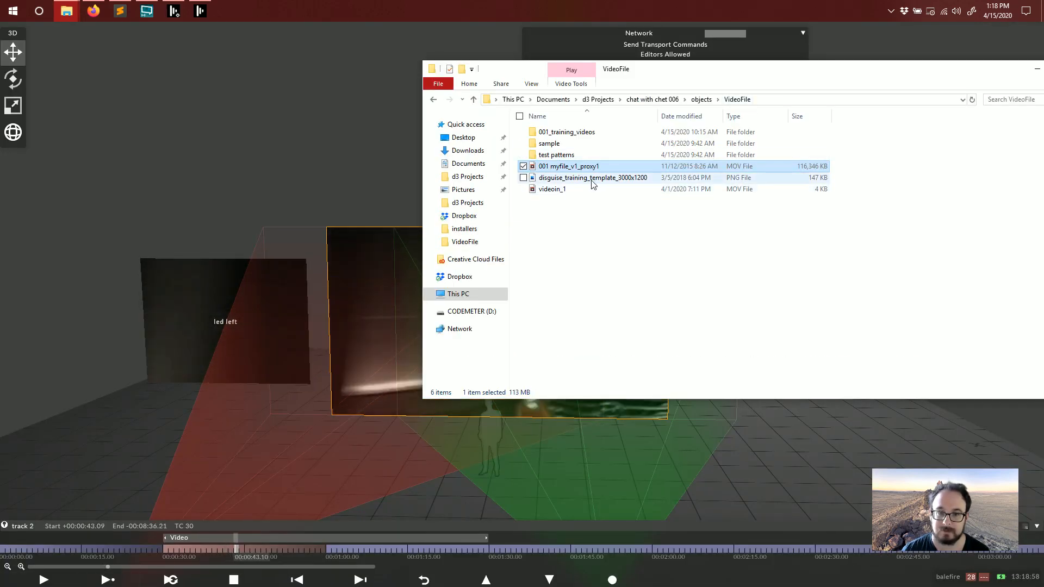
pyautogui.hotkey('alt', 'Tab')
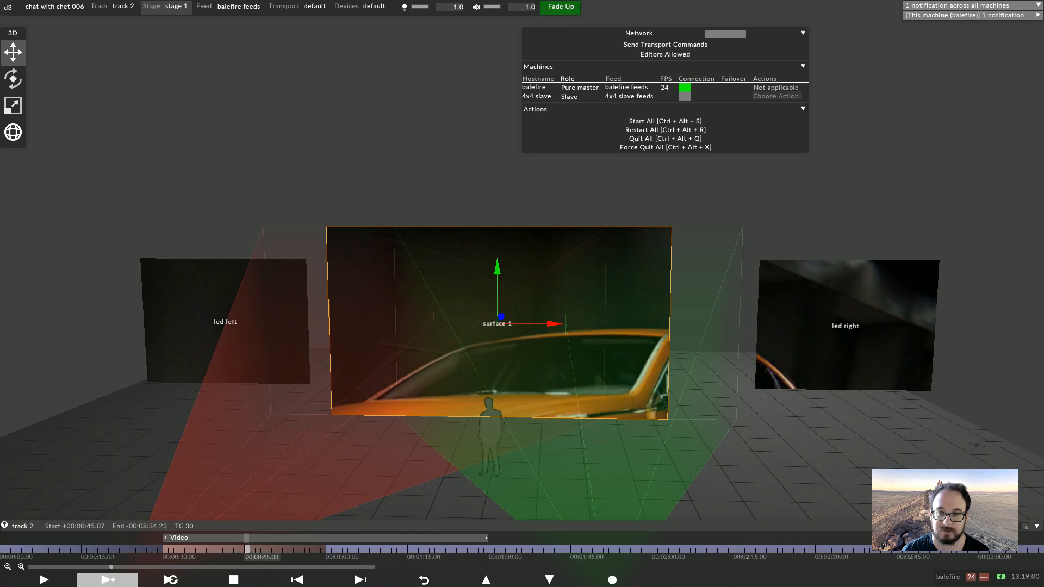
pyautogui.hotkey('alt', 'Tab')
pyautogui.hotkey('alt', 'Tab')
pyautogui.click(611, 215)
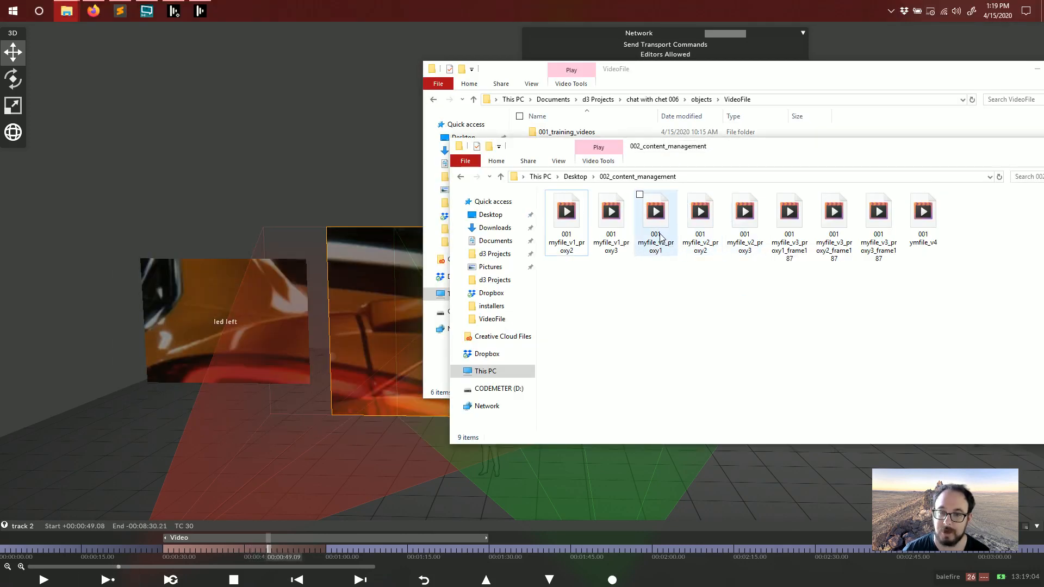
pyautogui.moveTo(659, 153); pyautogui.dragTo(763, 286)
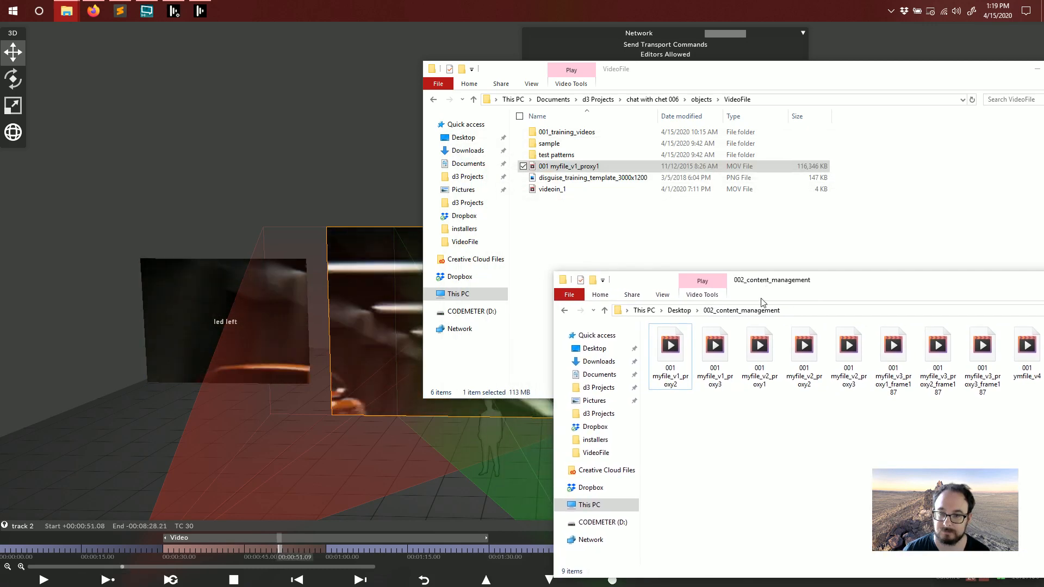
pyautogui.moveTo(759, 348); pyautogui.dragTo(675, 234)
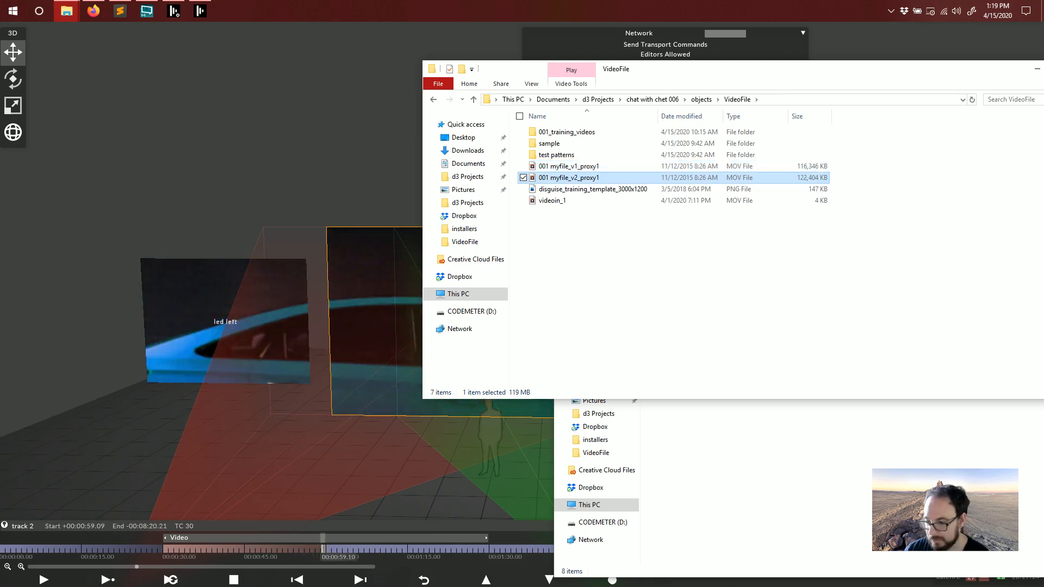
pyautogui.click(108, 580)
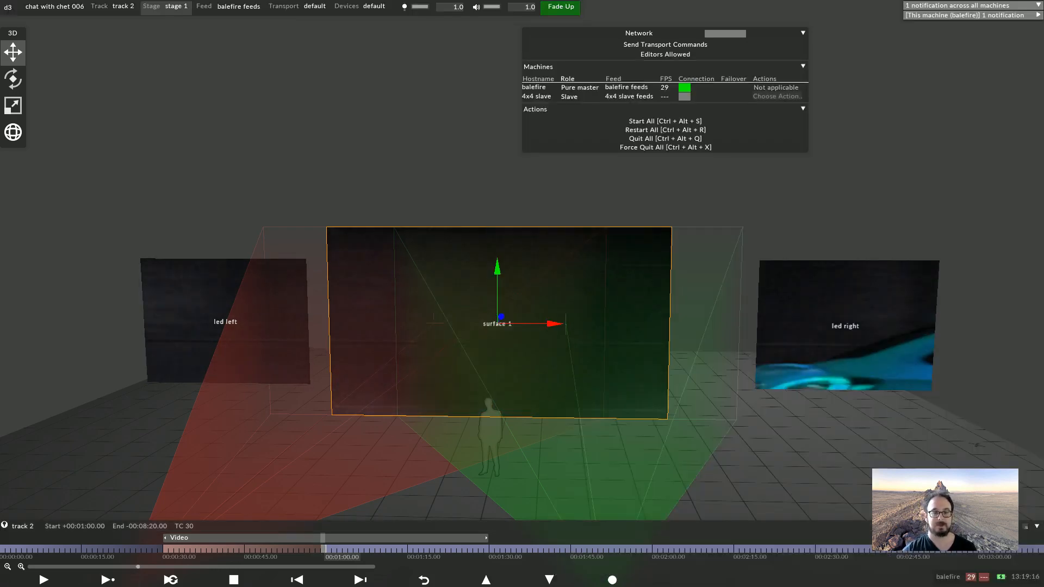
pyautogui.click(238, 549)
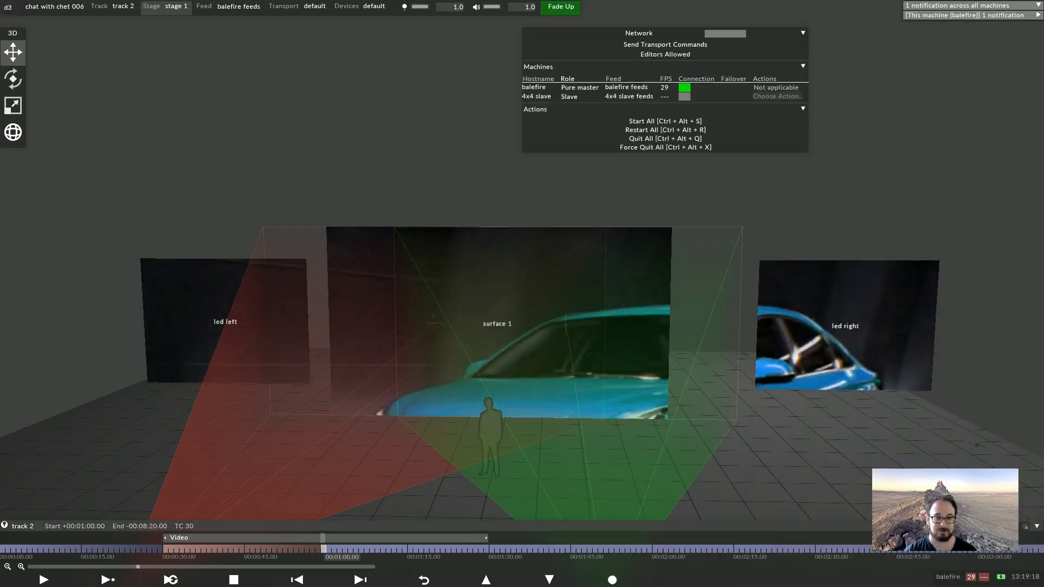
# Open the Versions timeline of the Video layer's 001 myfile.mov media
pyautogui.click(224, 537)
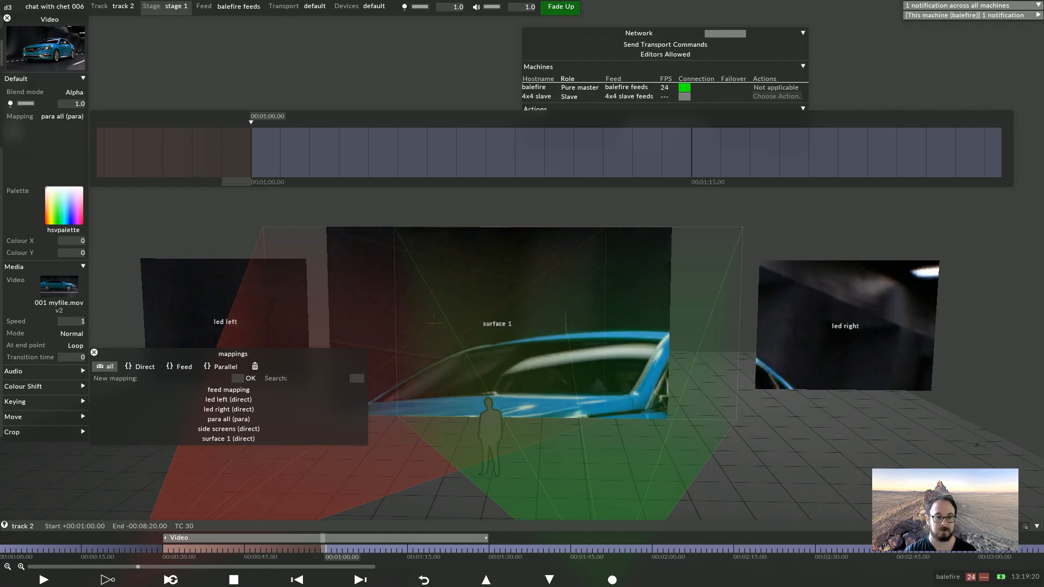
pyautogui.click(59, 284)
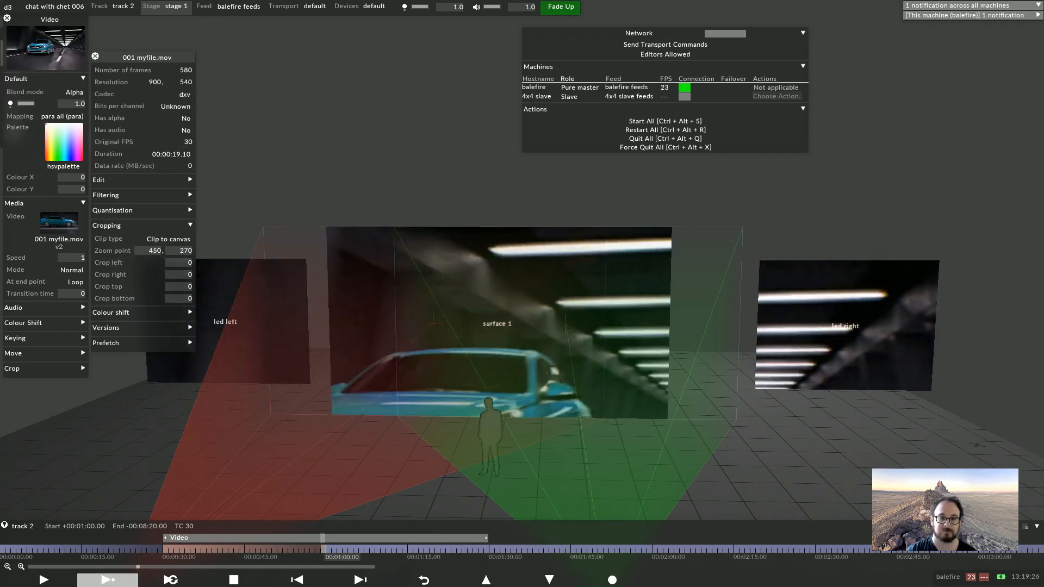
pyautogui.click(112, 327)
pyautogui.rightClick(172, 360)
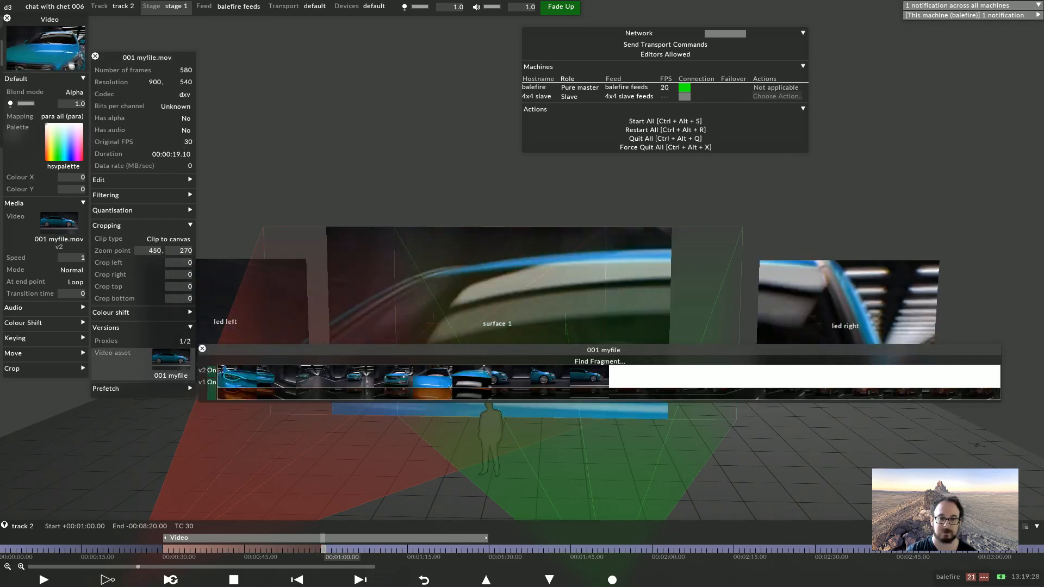
# Switch version v2 off to preview v1 on the track, then switch v2 back on
pyautogui.click(213, 394)
pyautogui.click(212, 371)
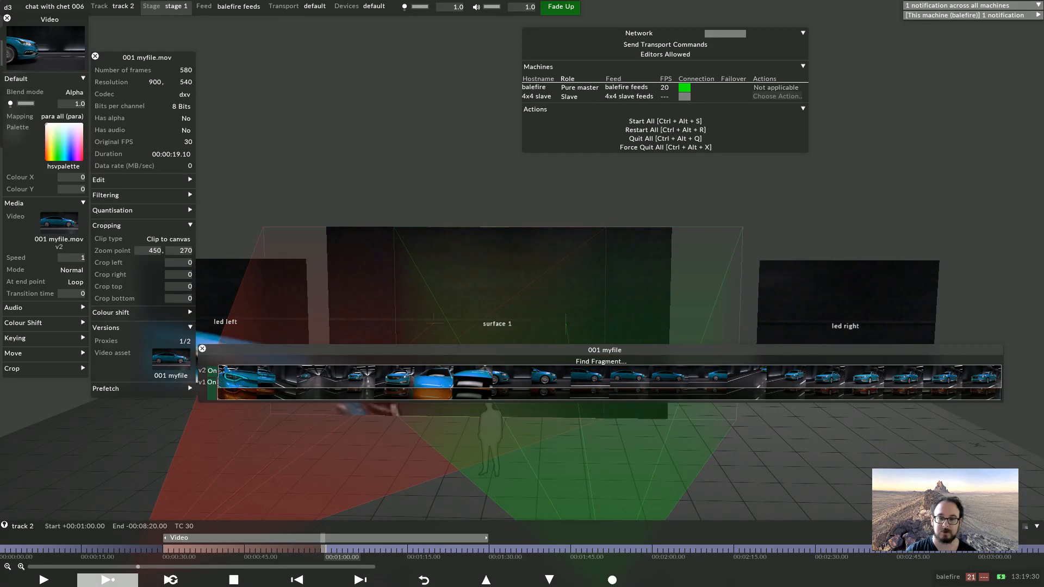
pyautogui.click(212, 370)
pyautogui.click(213, 371)
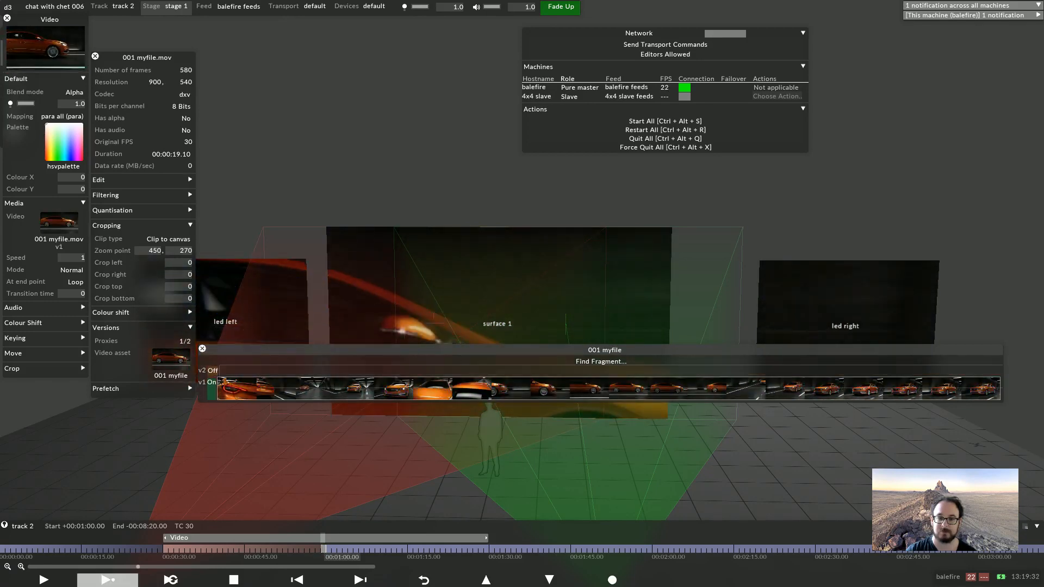
pyautogui.click(212, 370)
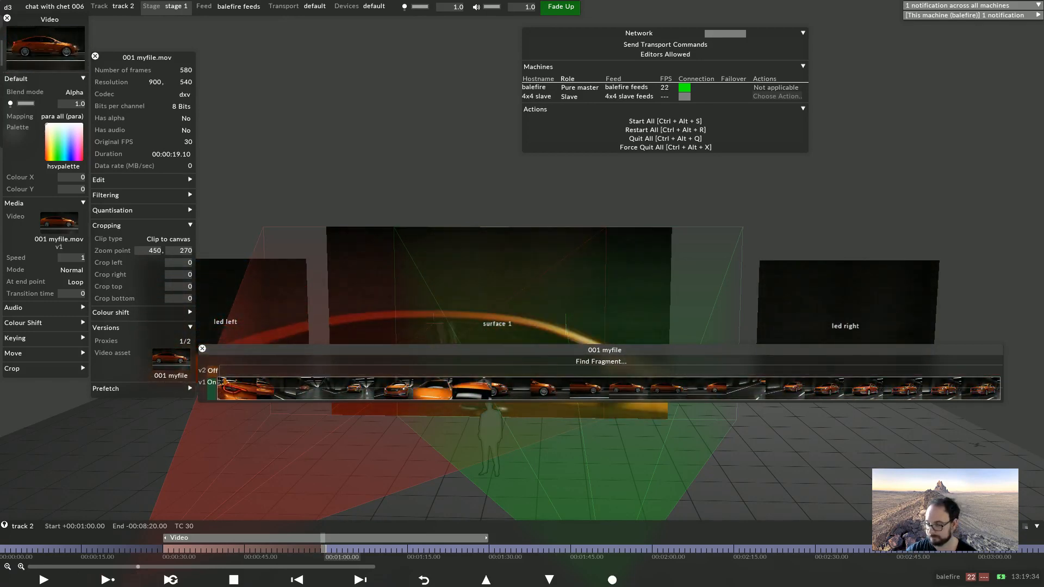
pyautogui.click(107, 580)
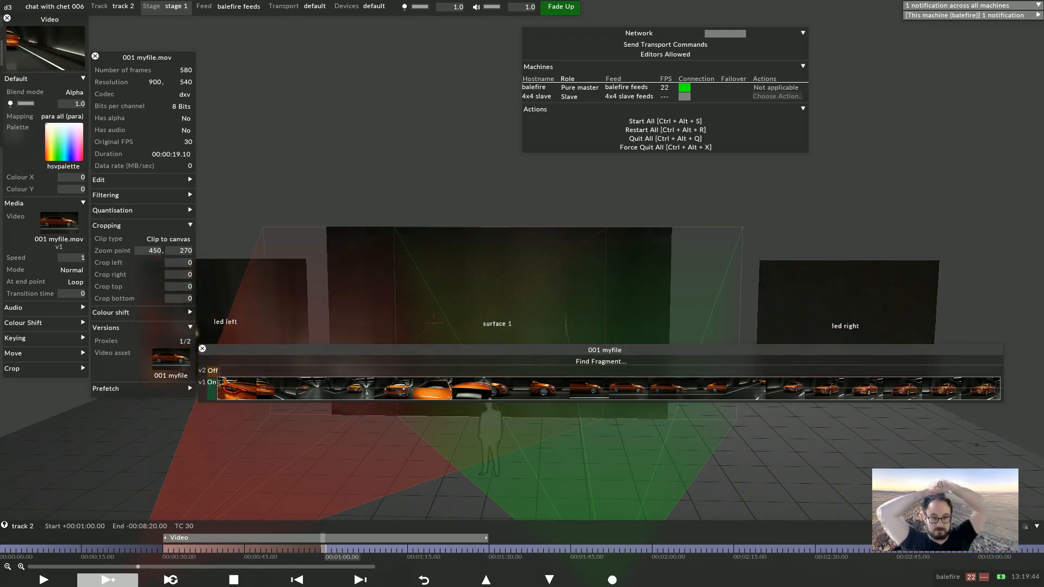
pyautogui.click(212, 371)
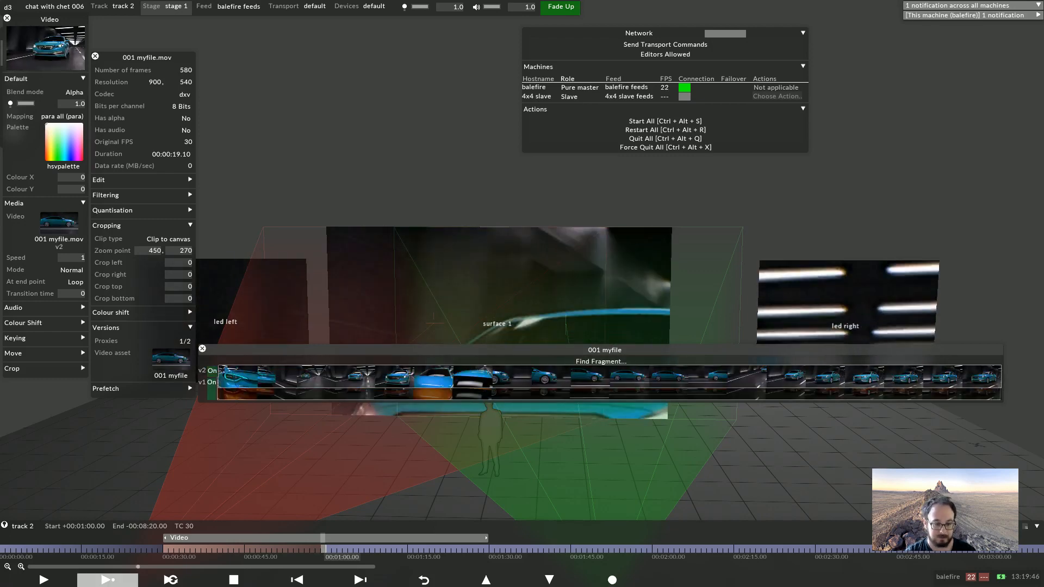
# Copy 001 myfile_v3_proxy1_frame187 from 002_content_management into the VideoFile folder and return to d3
pyautogui.hotkey('alt', 'Tab')
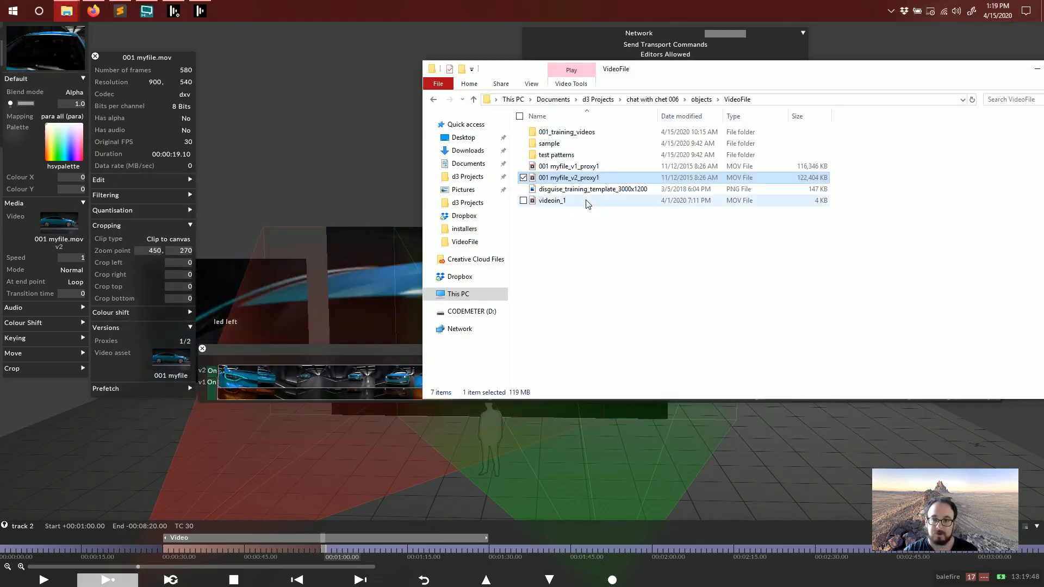
pyautogui.hotkey('alt', 'Tab')
pyautogui.hotkey('alt', 'Tab')
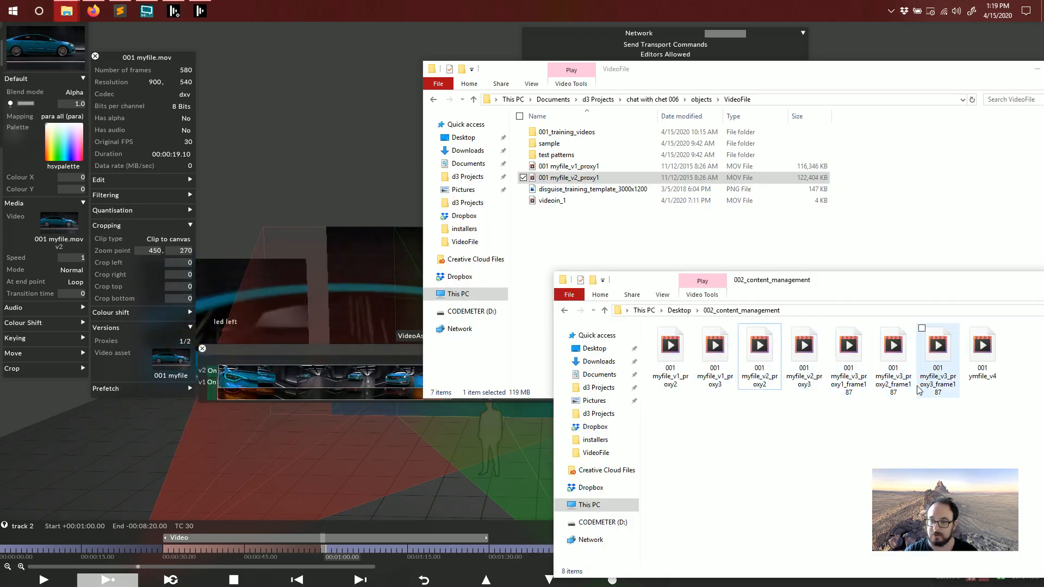
pyautogui.click(853, 371)
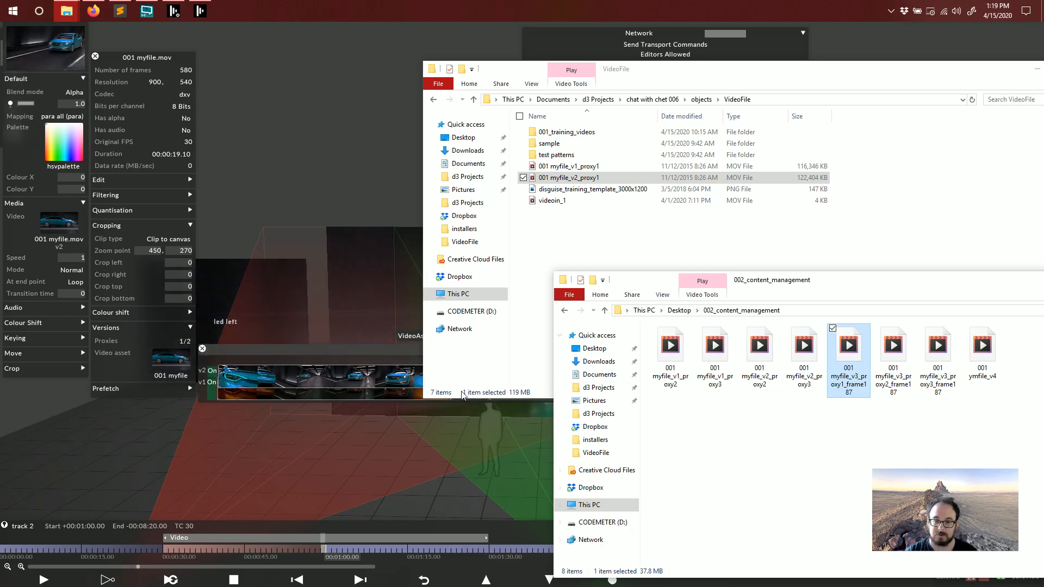
pyautogui.click(202, 349)
pyautogui.click(203, 350)
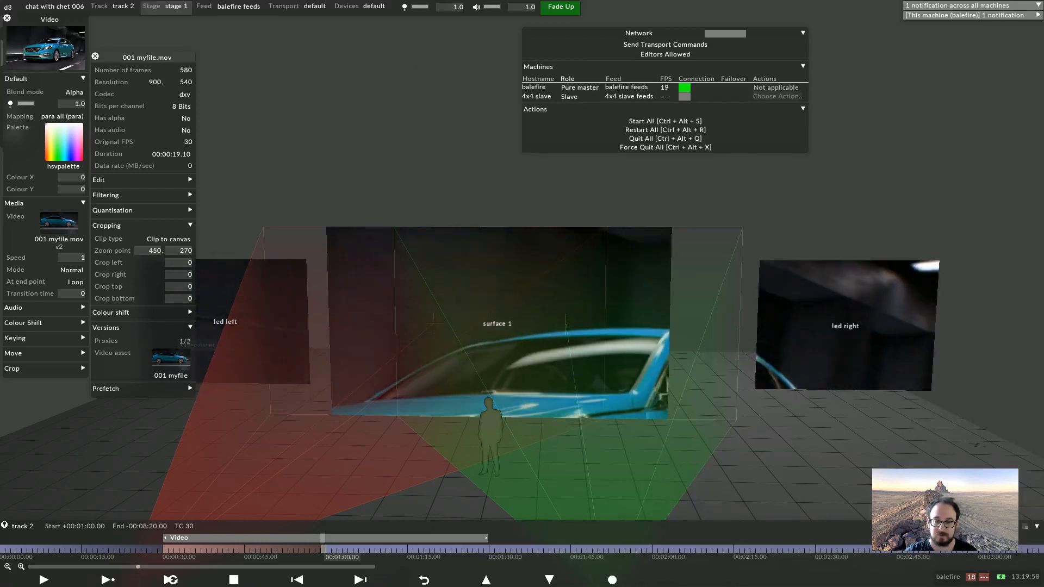
pyautogui.hotkey('alt', 'Tab')
pyautogui.hotkey('alt', 'Tab')
pyautogui.press('Tab')
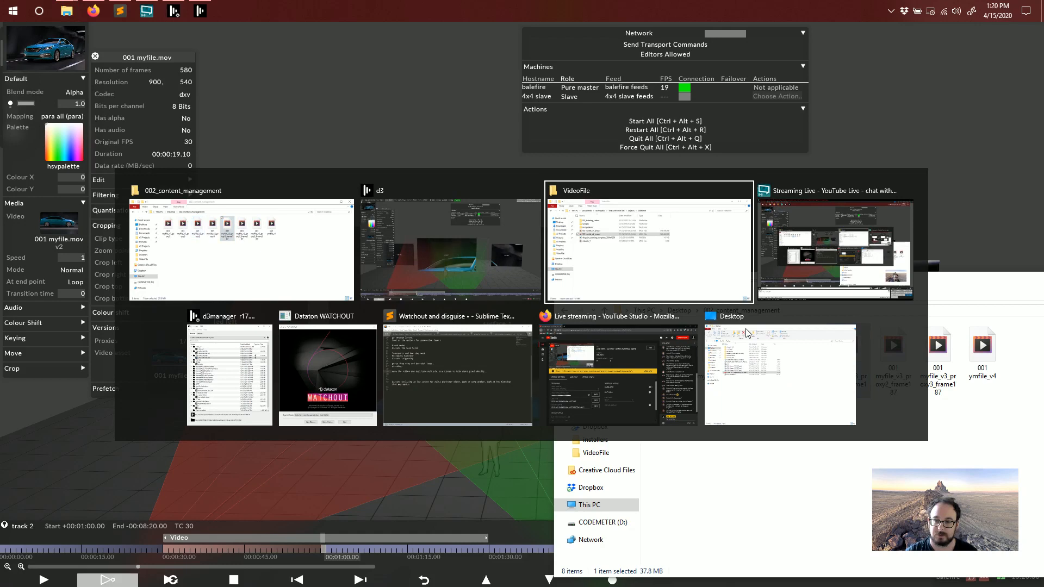
pyautogui.click(783, 423)
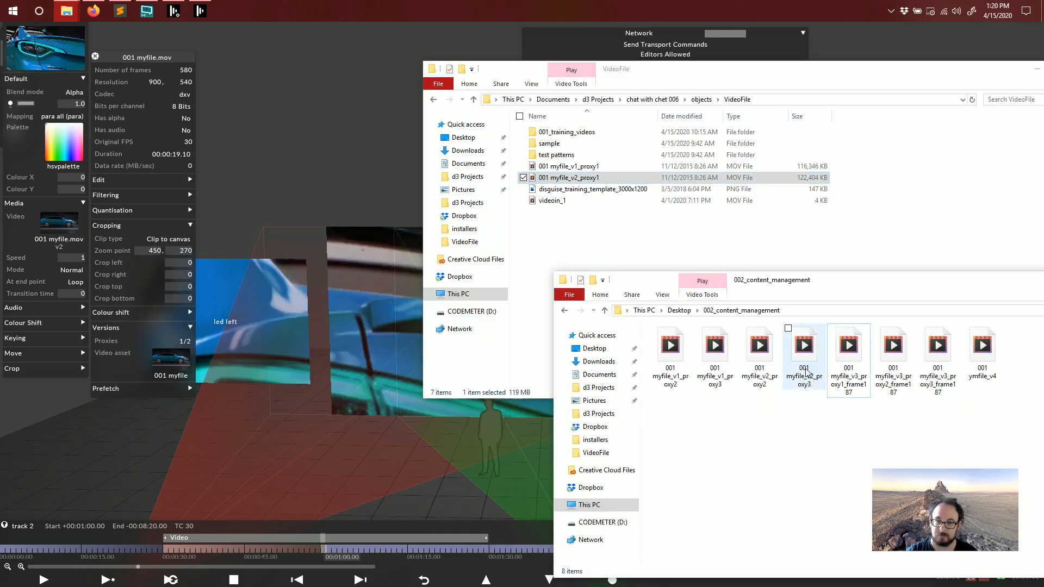
pyautogui.moveTo(832, 349); pyautogui.dragTo(875, 229)
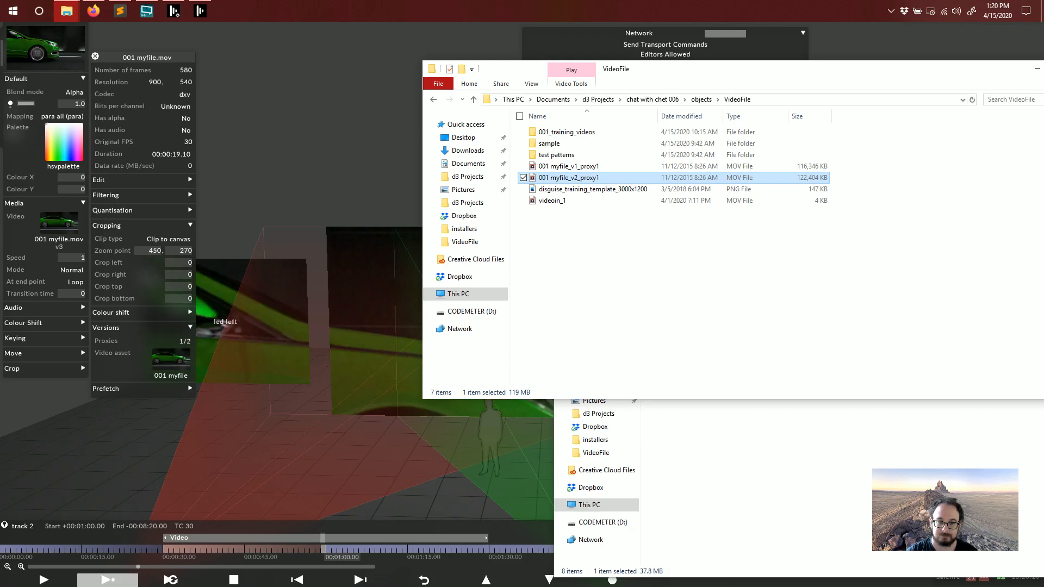
pyautogui.click(876, 43)
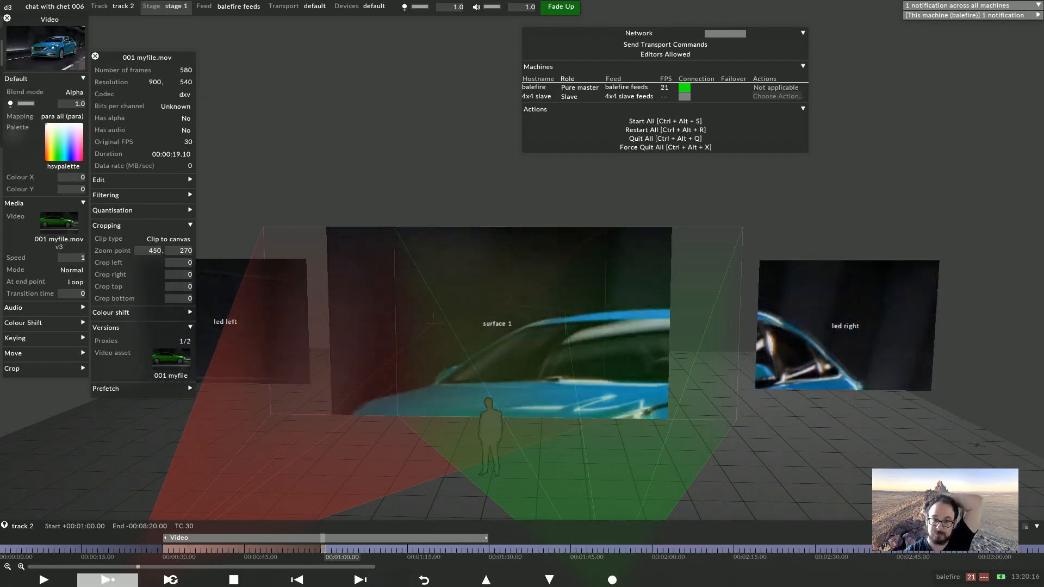
# Scrub the track to about 00:00:39 and inspect the v3 version in the 001 myfile versions timeline
pyautogui.click(234, 579)
pyautogui.moveTo(239, 549); pyautogui.dragTo(214, 549)
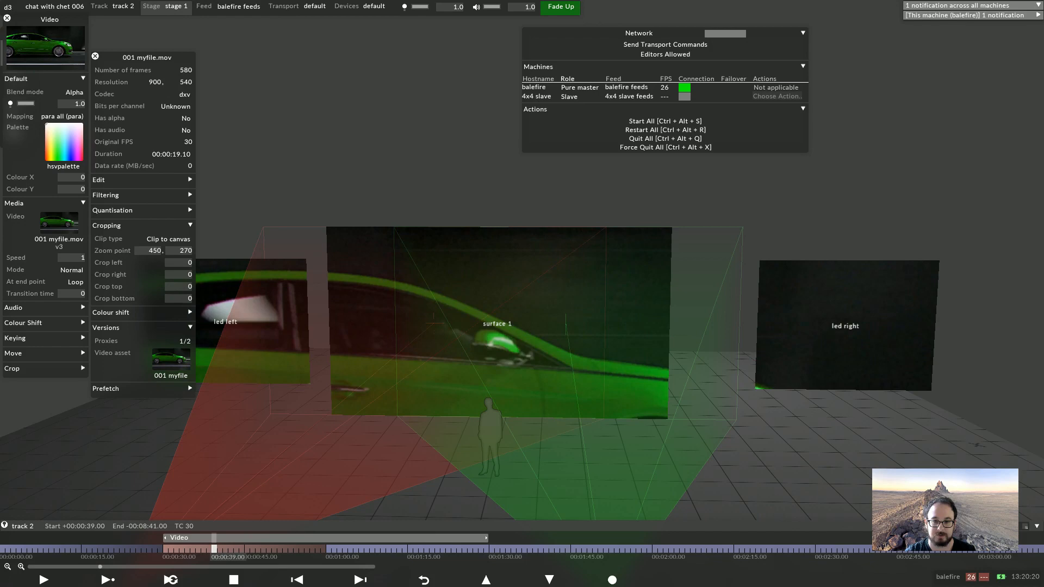
pyautogui.click(170, 359)
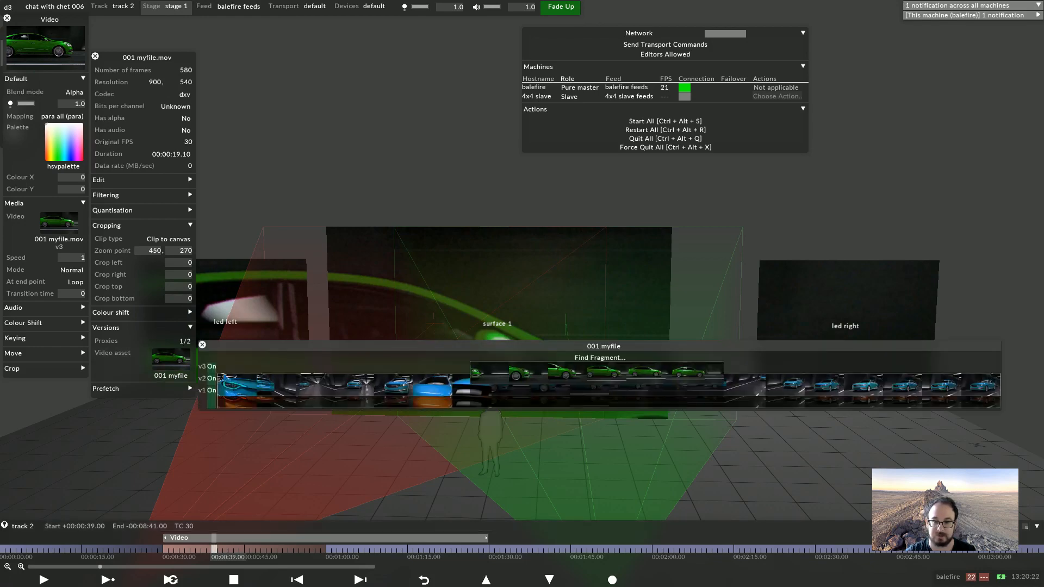
pyautogui.click(515, 375)
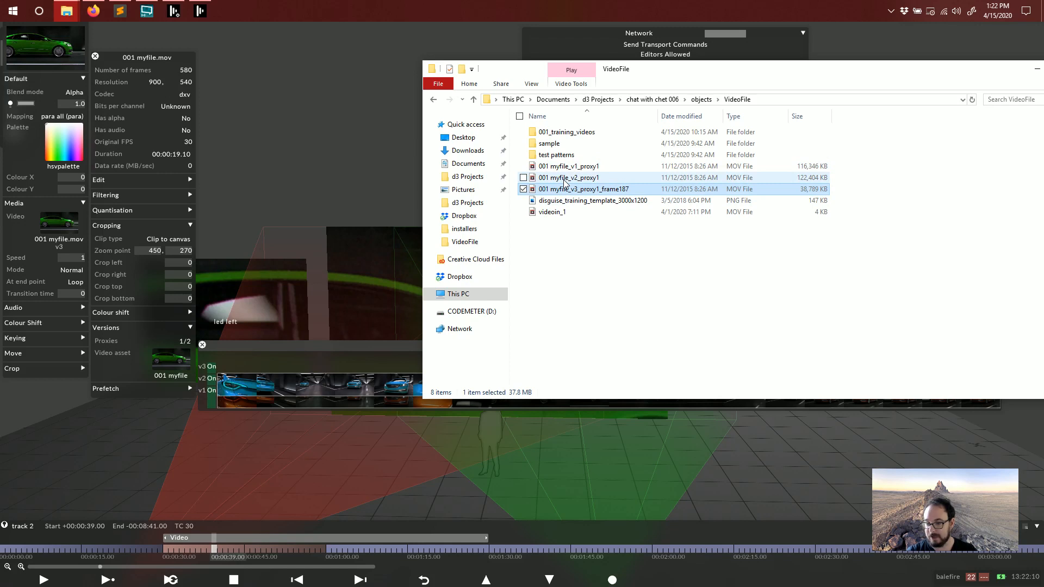
pyautogui.moveTo(565, 182)
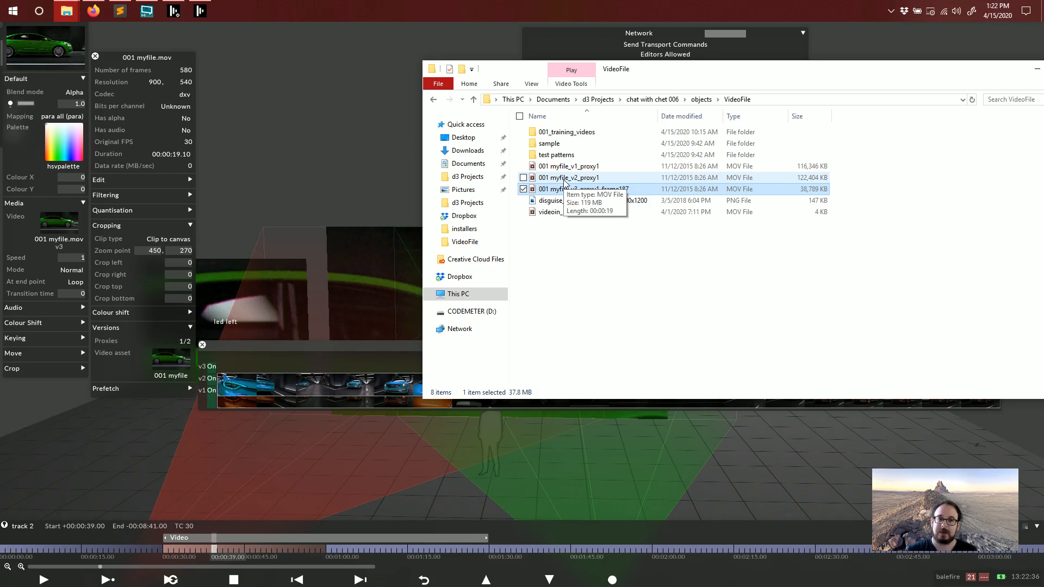
pyautogui.hotkey('alt', 'Tab')
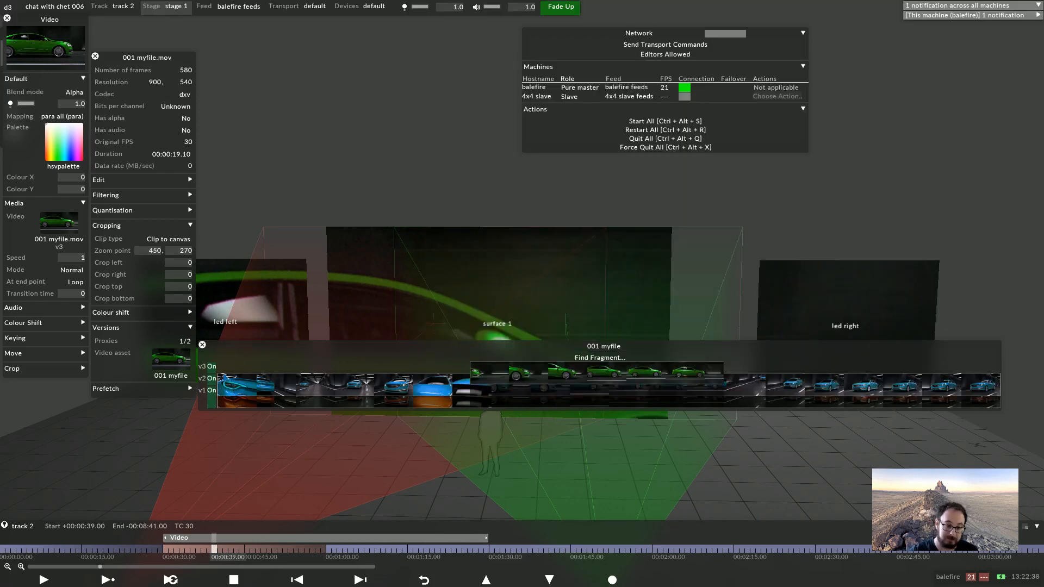
pyautogui.press('Escape')
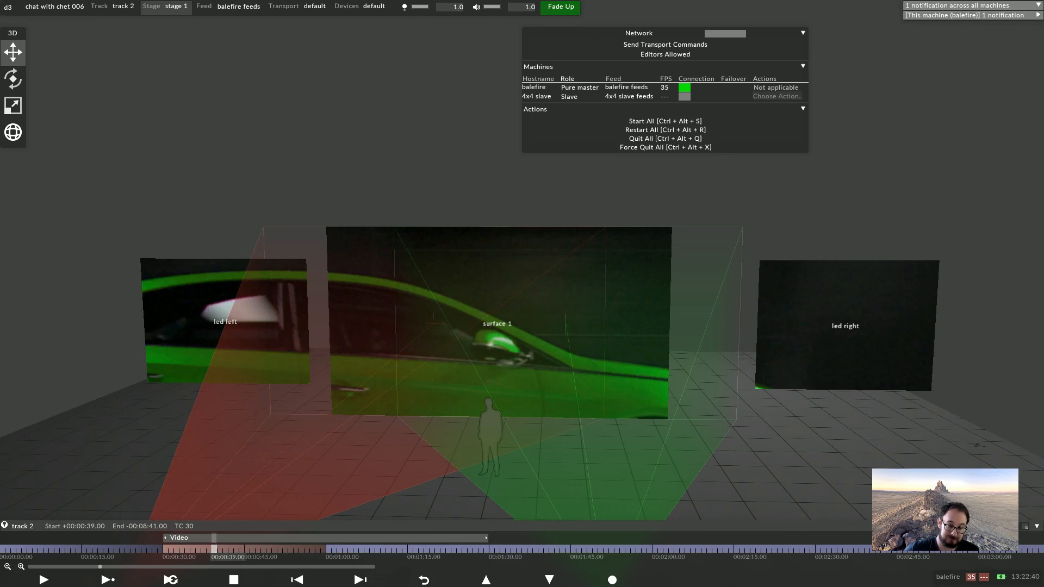